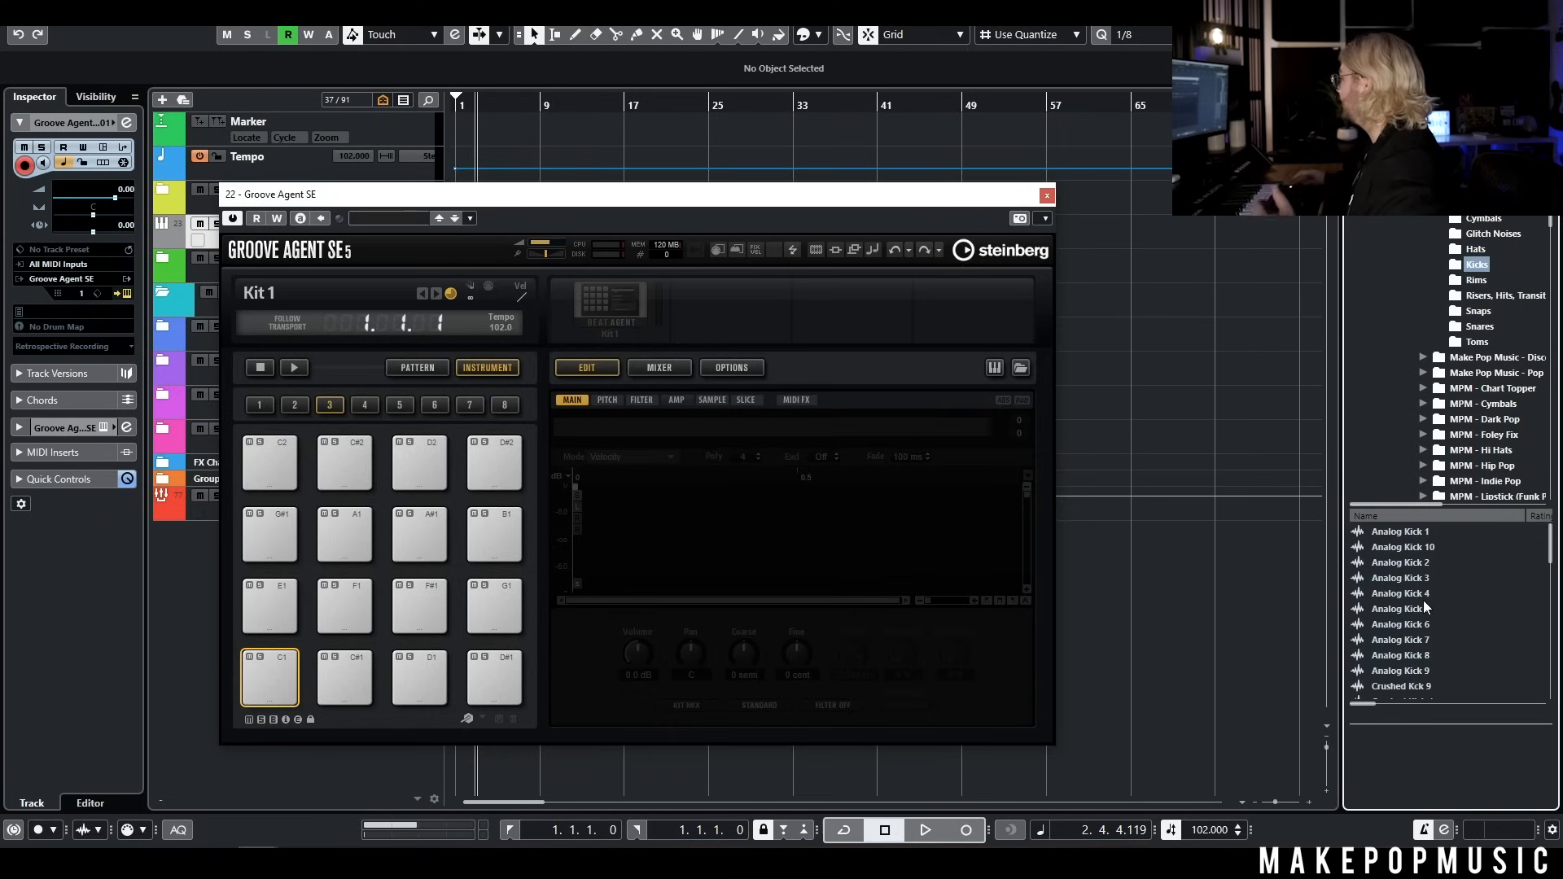
Audition the Analog Kick samples, load Analog Kick 6 onto the C1 pad and set its volume to -4.4 dB
{"action": "left_click", "coordinate": [1416, 534]}
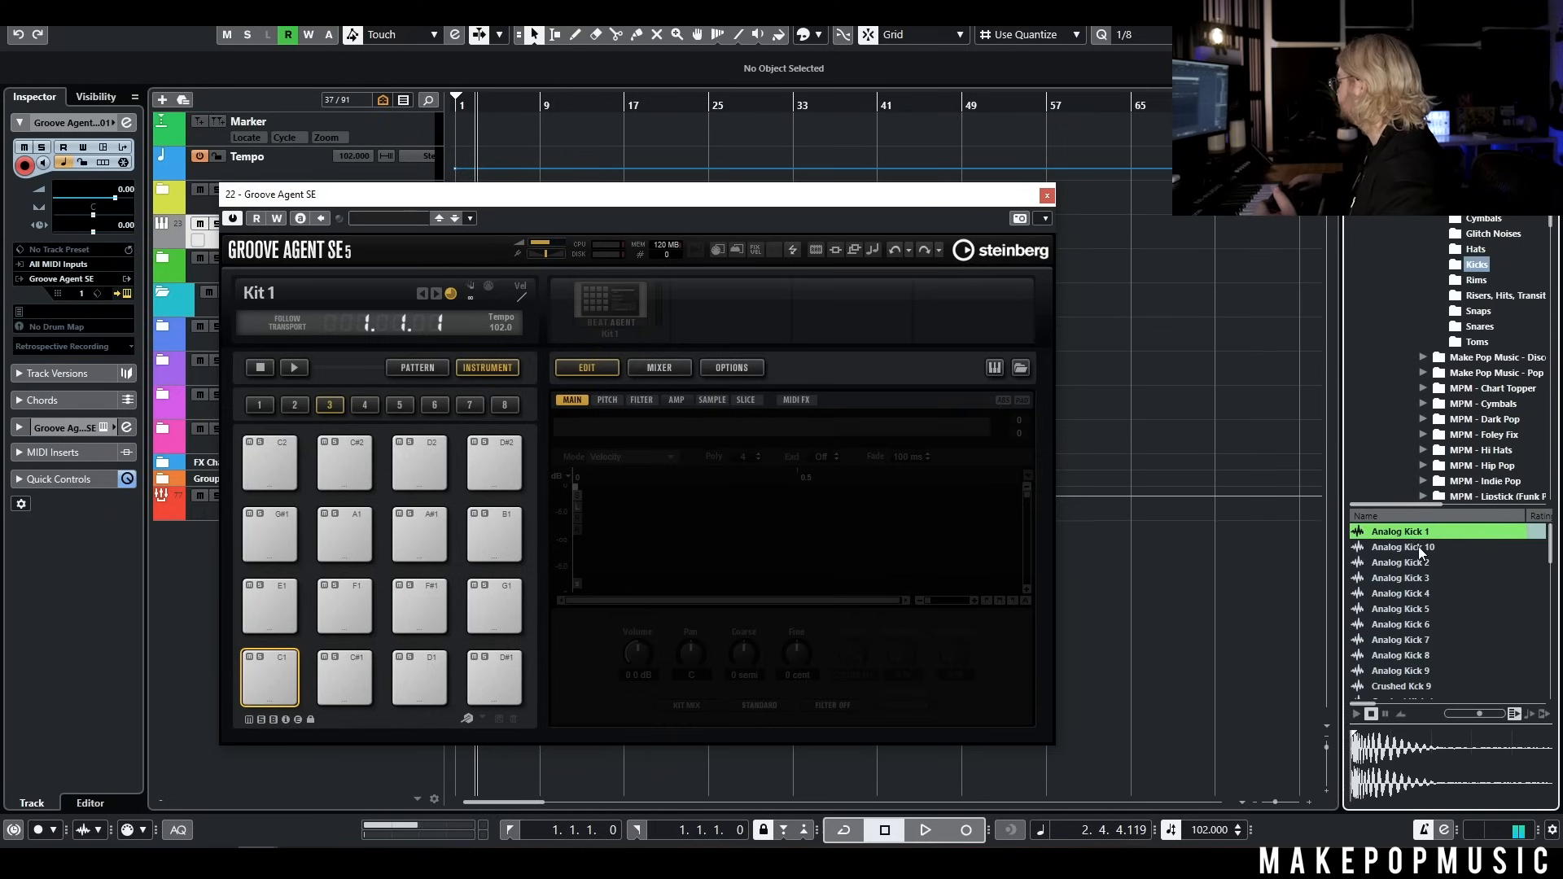
{"action": "left_click", "coordinate": [1421, 549]}
{"action": "left_click", "coordinate": [1422, 563]}
{"action": "left_click", "coordinate": [1422, 578]}
{"action": "left_click", "coordinate": [1423, 593]}
{"action": "left_click", "coordinate": [1425, 609]}
{"action": "left_click", "coordinate": [1443, 625]}
{"action": "left_click_drag", "start_coordinate": [420, 611], "coordinate": [277, 684]}
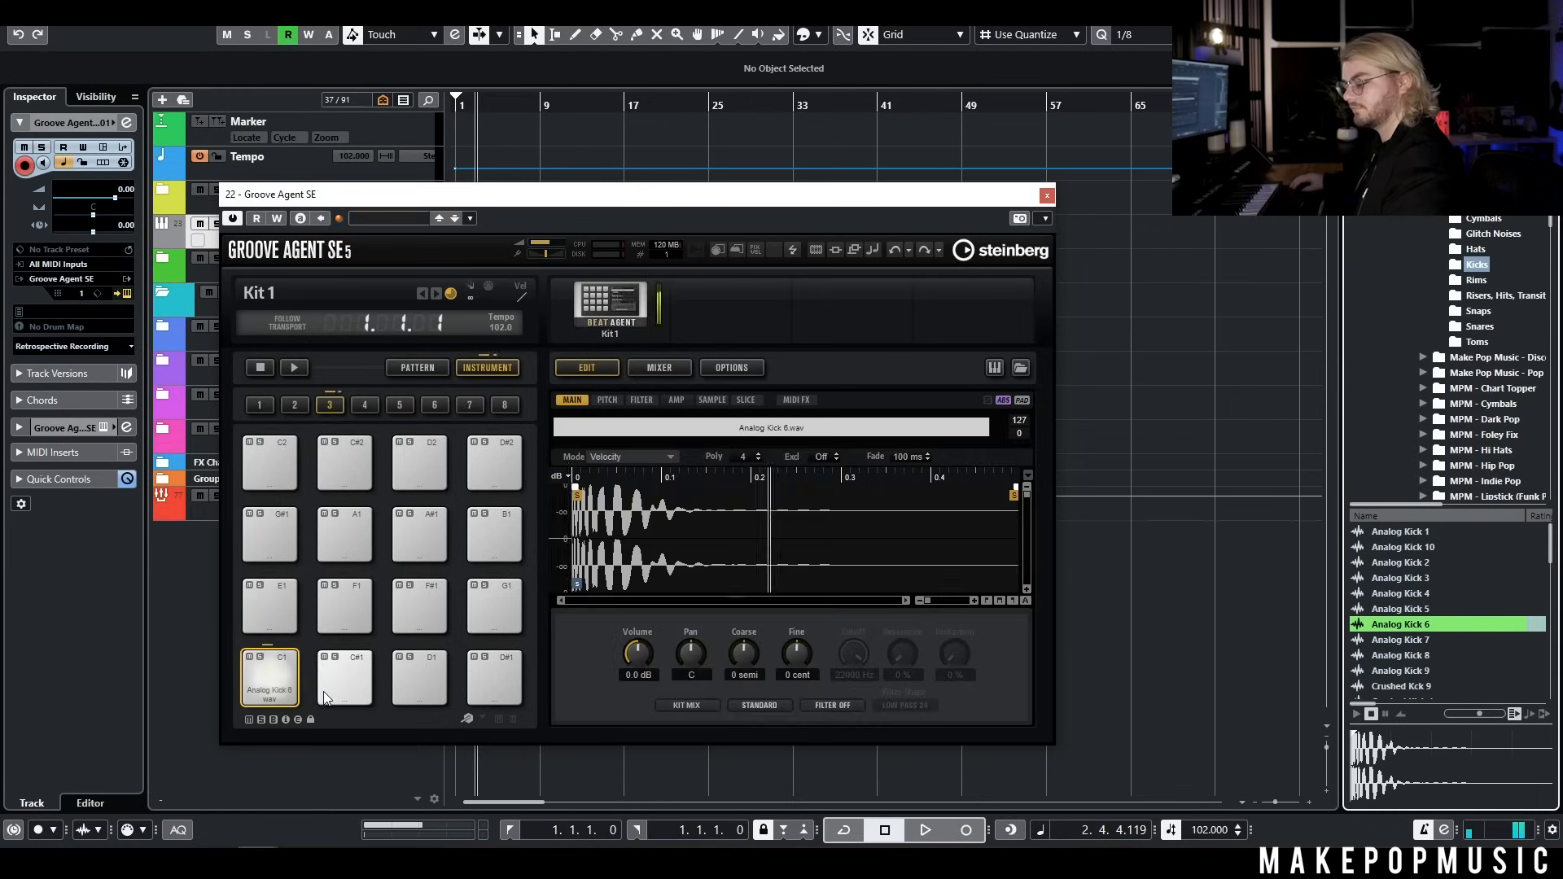
{"action": "left_click_drag", "start_coordinate": [637, 654], "coordinate": [637, 663]}
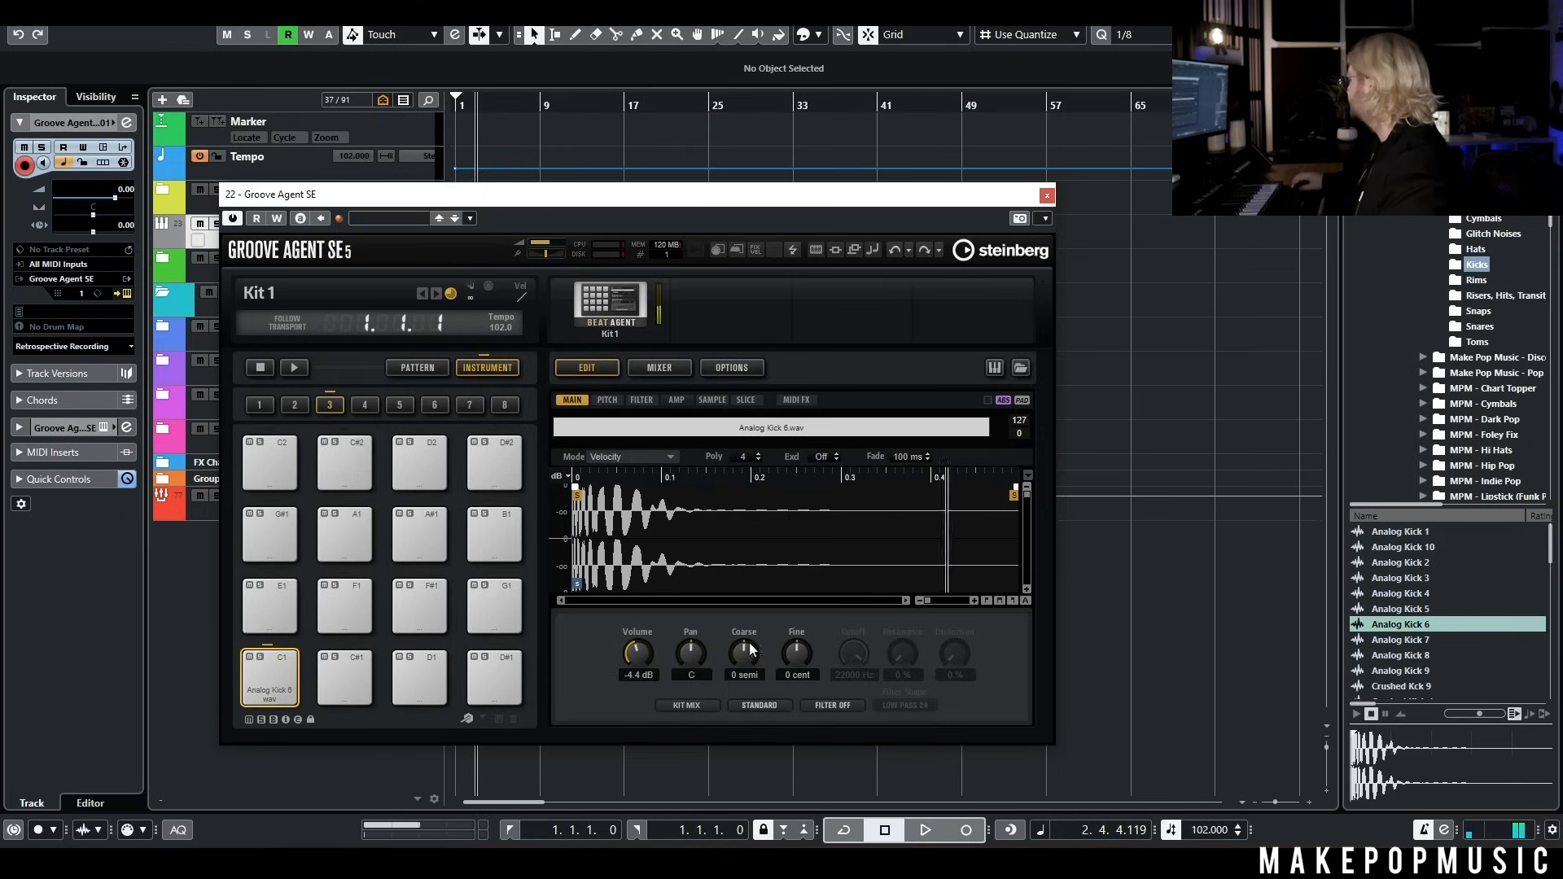
Audition the Vintage Snare samples in the Snares folder and load Vintage Snare 9 onto the D1 pad
{"action": "left_click", "coordinate": [1478, 326]}
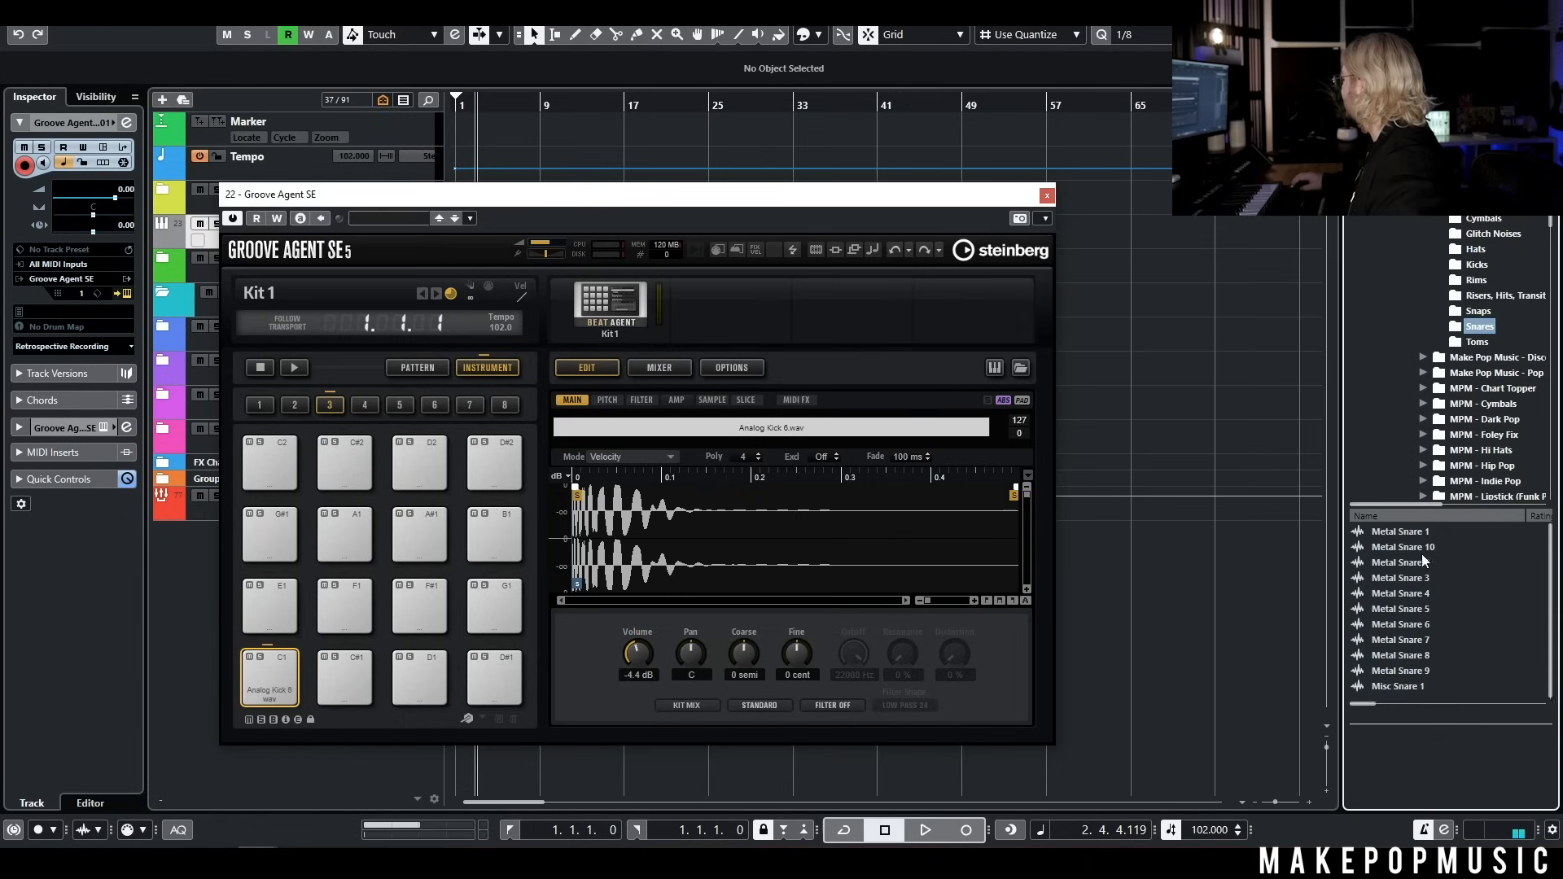
{"action": "scroll", "coordinate": [1420, 570], "scroll_direction": "down", "scroll_amount": 5}
{"action": "scroll", "coordinate": [1425, 575], "scroll_direction": "down", "scroll_amount": 8}
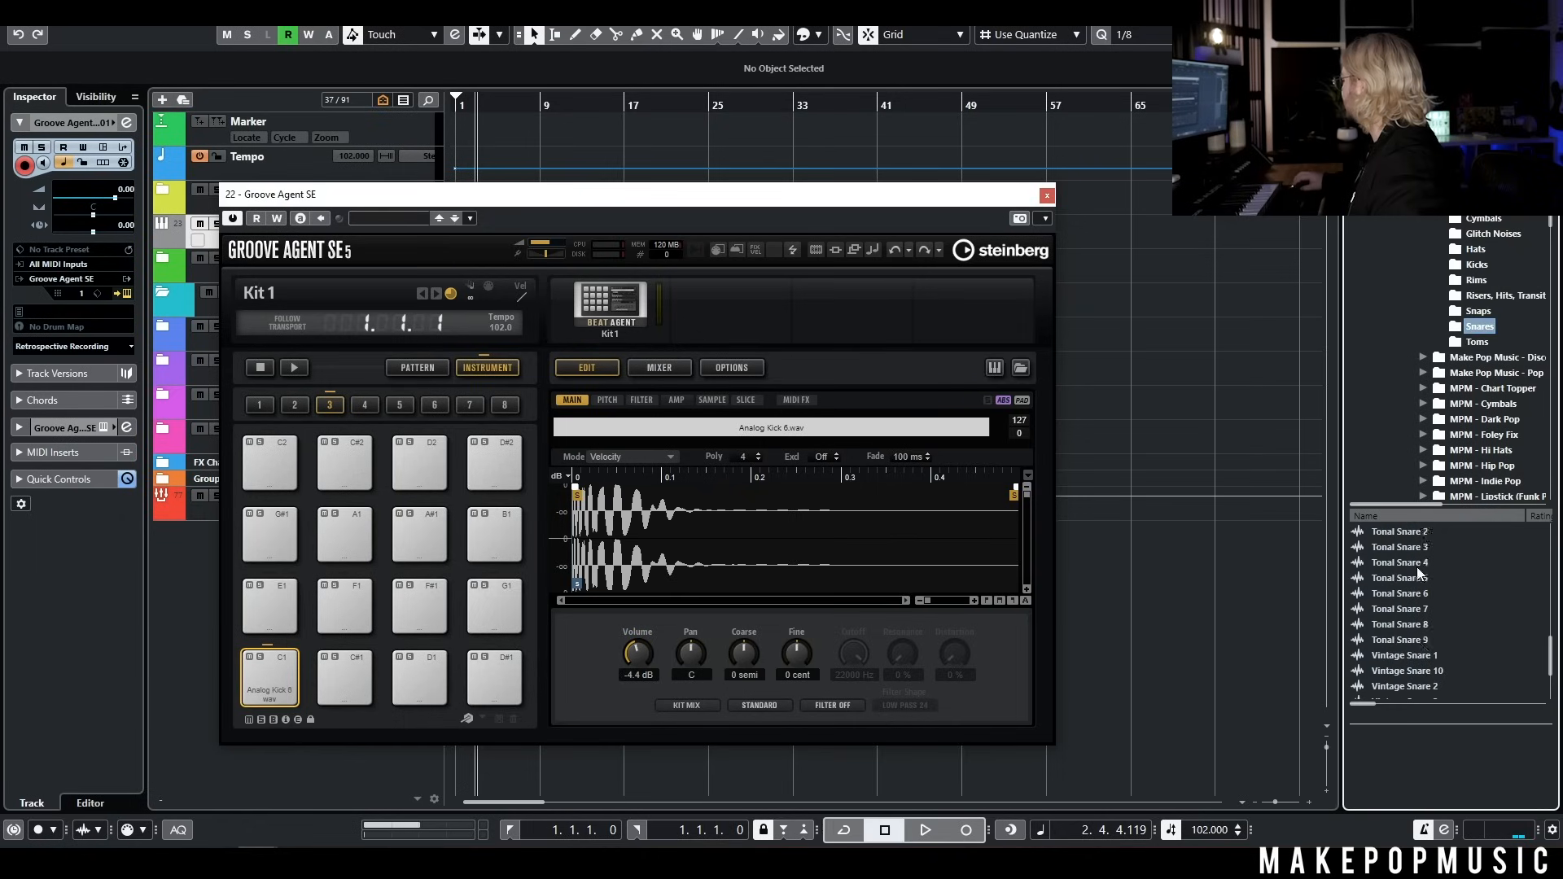
{"action": "left_click", "coordinate": [1429, 553]}
{"action": "left_click", "coordinate": [1430, 570]}
{"action": "left_click", "coordinate": [1430, 584]}
{"action": "left_click", "coordinate": [1429, 600]}
{"action": "left_click", "coordinate": [1429, 615]}
{"action": "left_click", "coordinate": [1430, 630]}
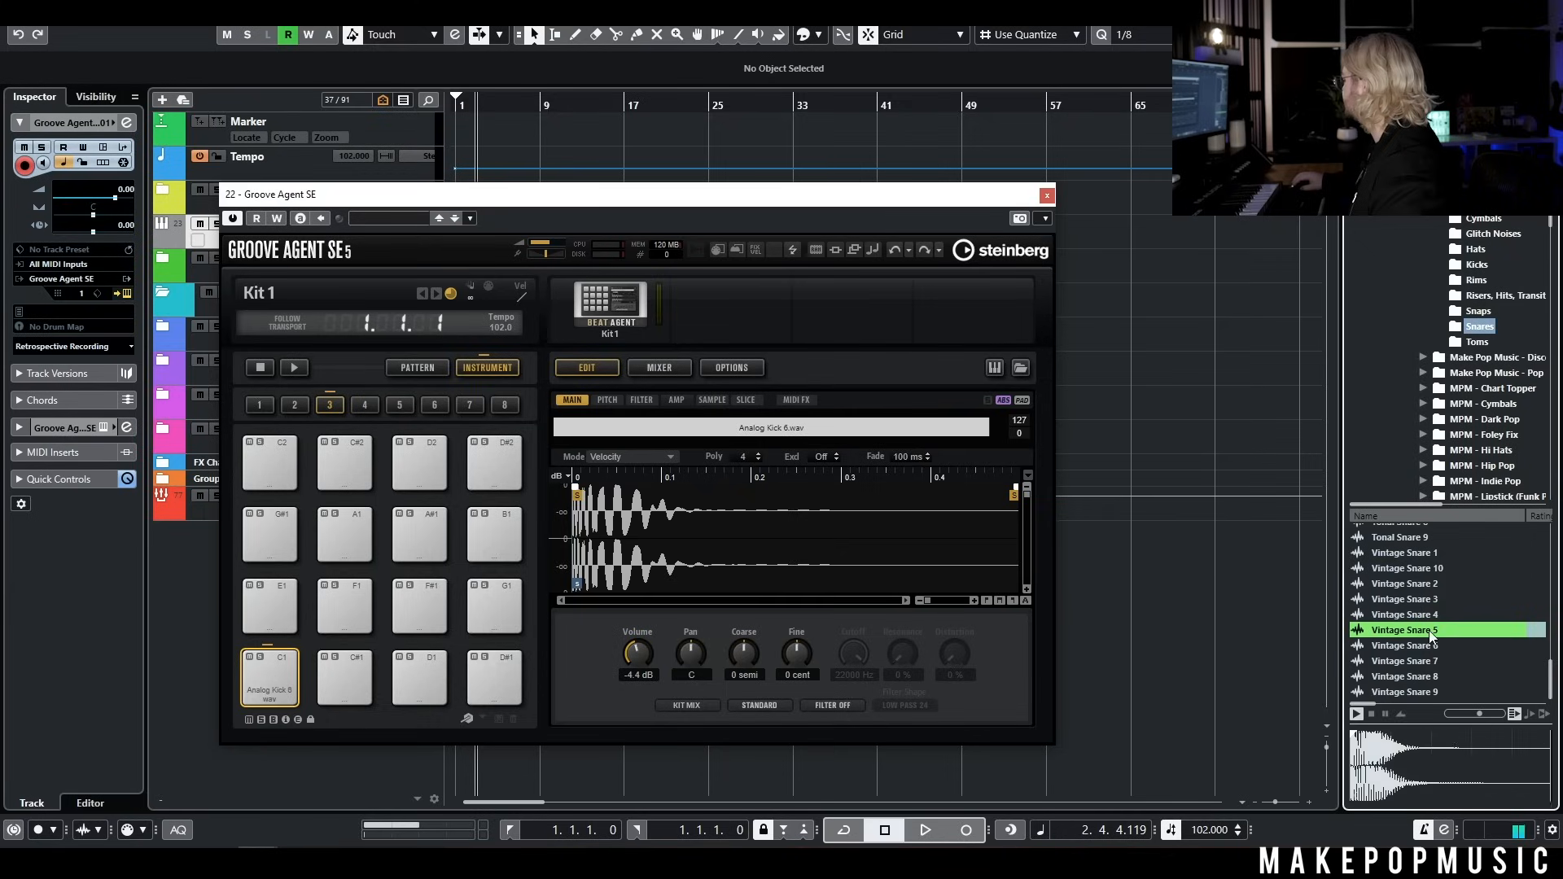
{"action": "left_click", "coordinate": [1433, 647]}
{"action": "left_click", "coordinate": [1438, 661]}
{"action": "left_click", "coordinate": [1441, 676]}
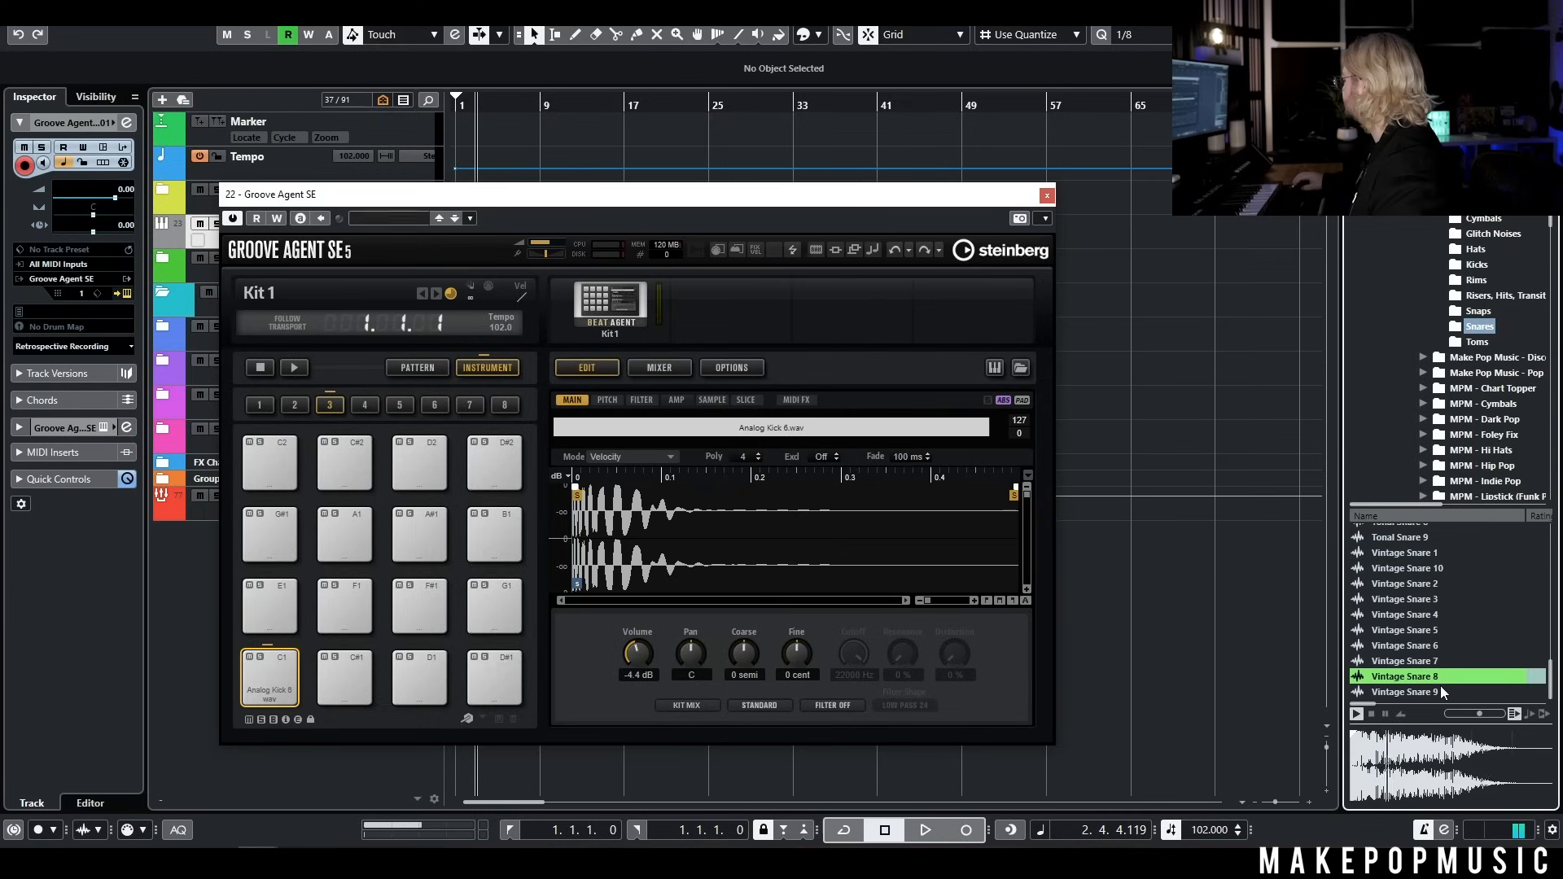
{"action": "left_click", "coordinate": [1439, 691]}
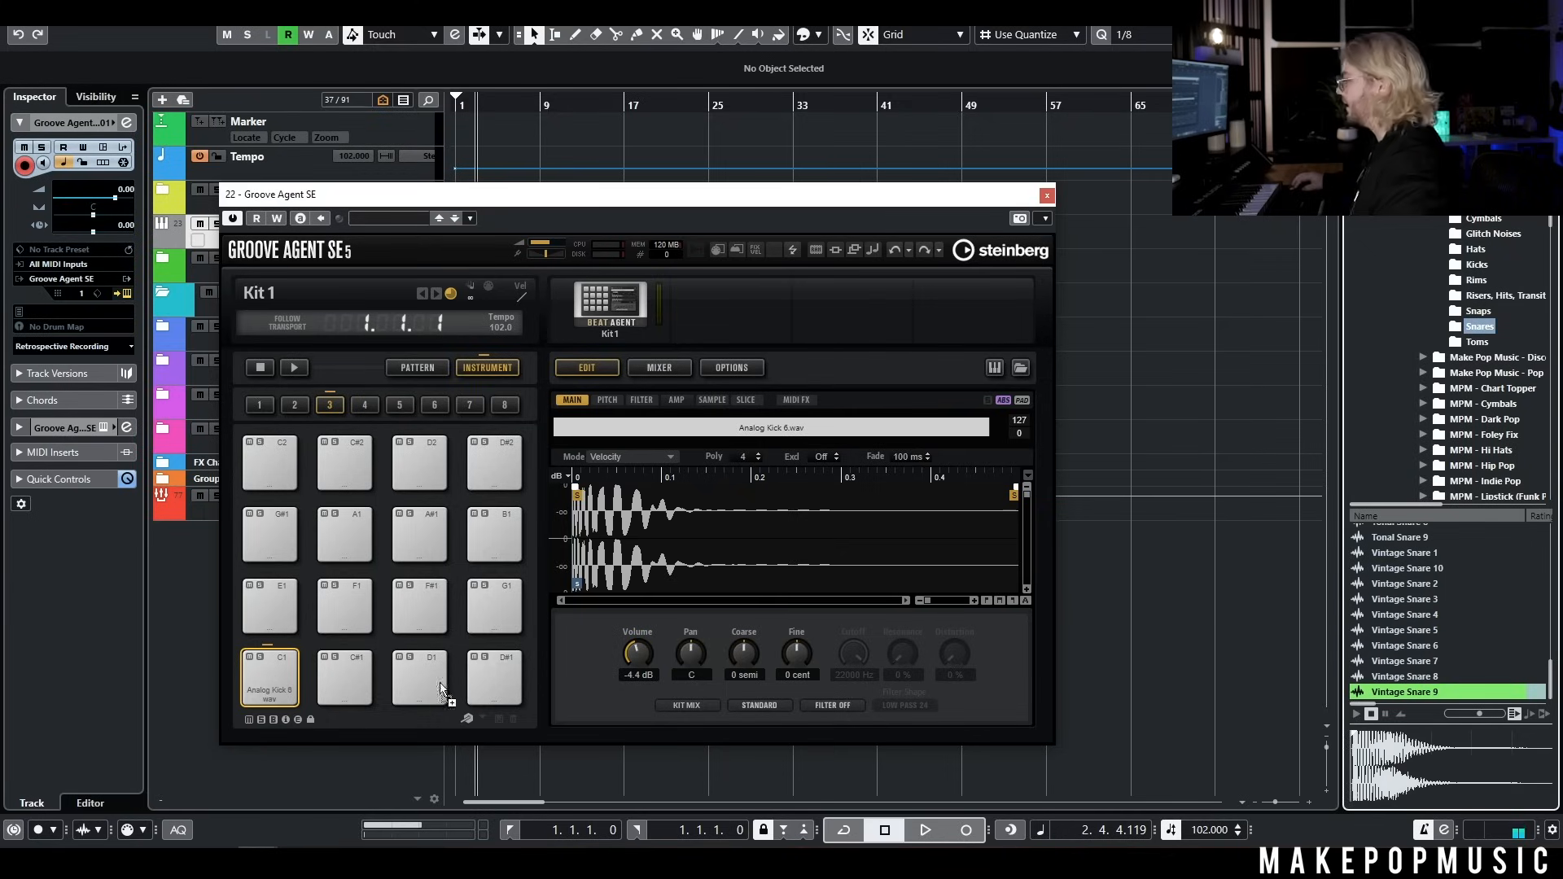
{"action": "left_click_drag", "start_coordinate": [442, 691], "coordinate": [429, 677]}
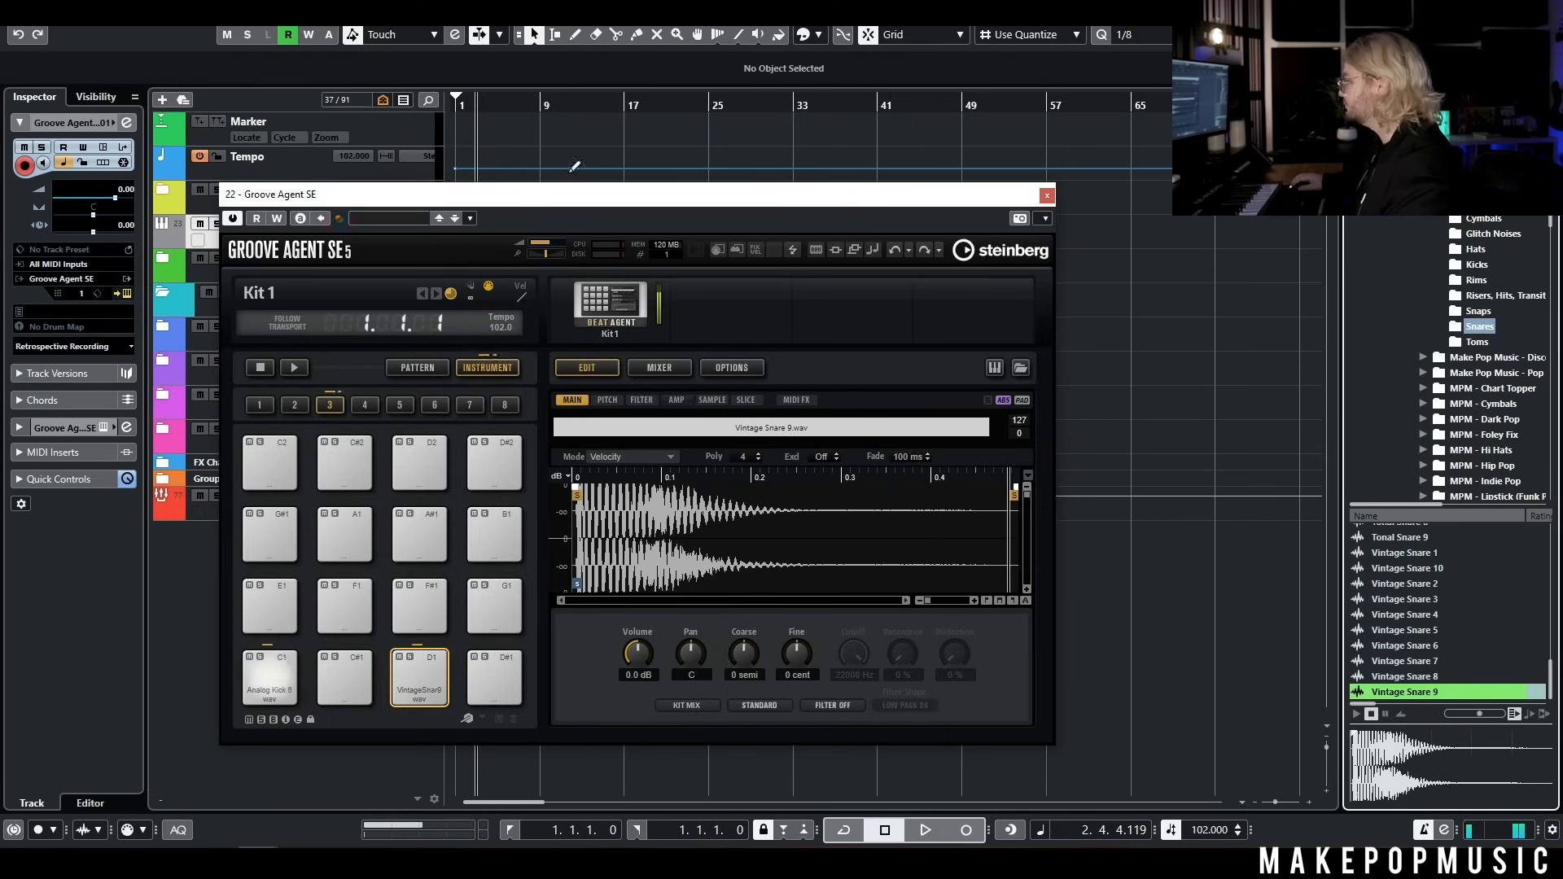
Record a short kick and snare MIDI take on the Groove Agent SE 01 track and close the instrument window
{"action": "left_click_drag", "start_coordinate": [574, 193], "coordinate": [882, 174]}
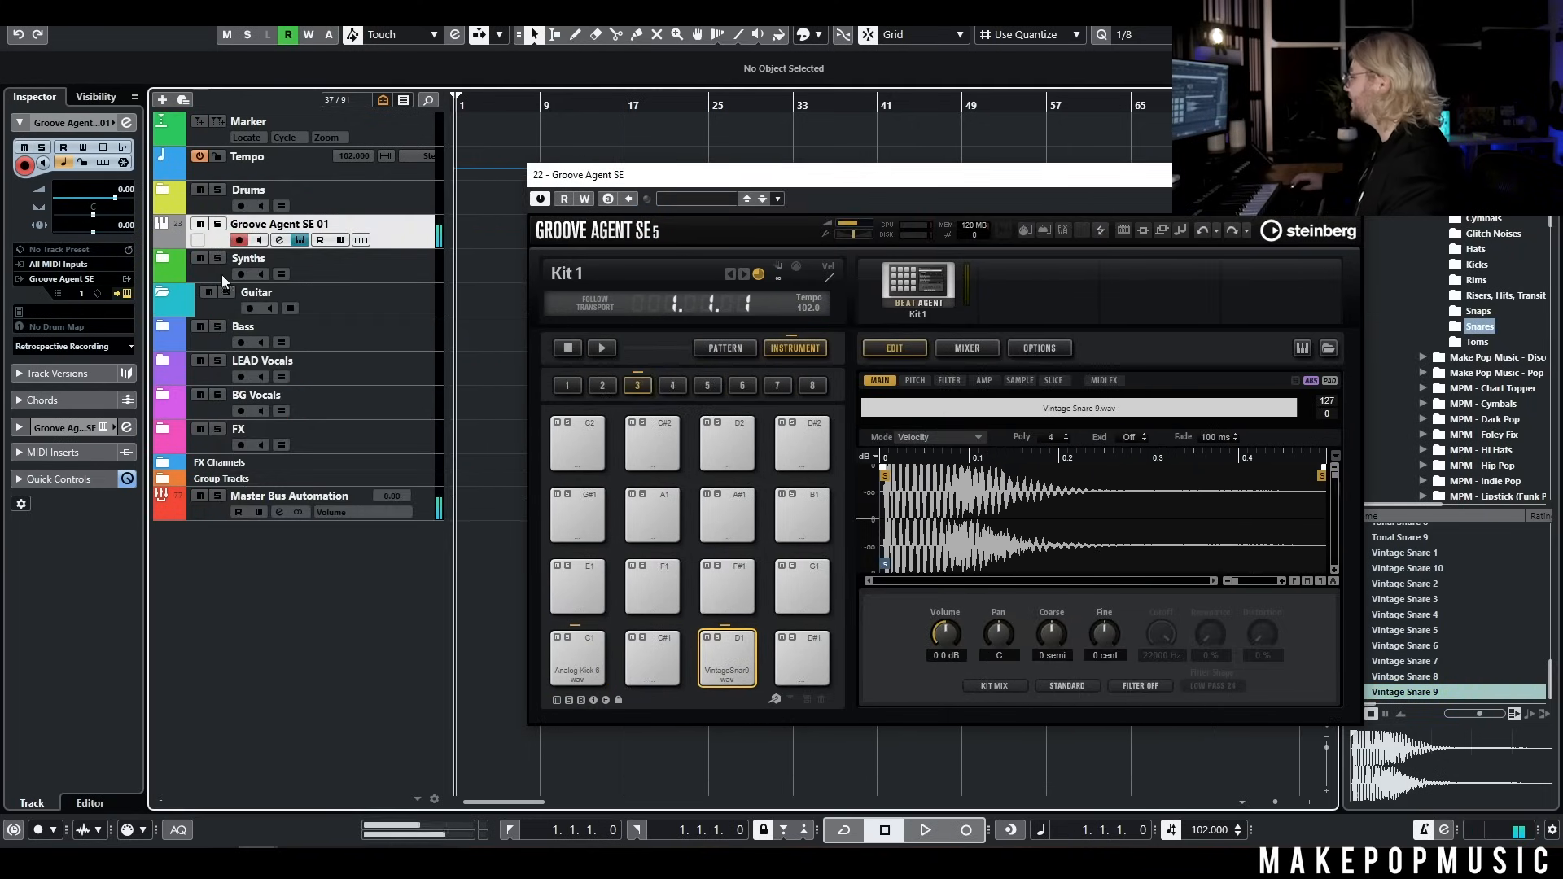
{"action": "left_click", "coordinate": [953, 827]}
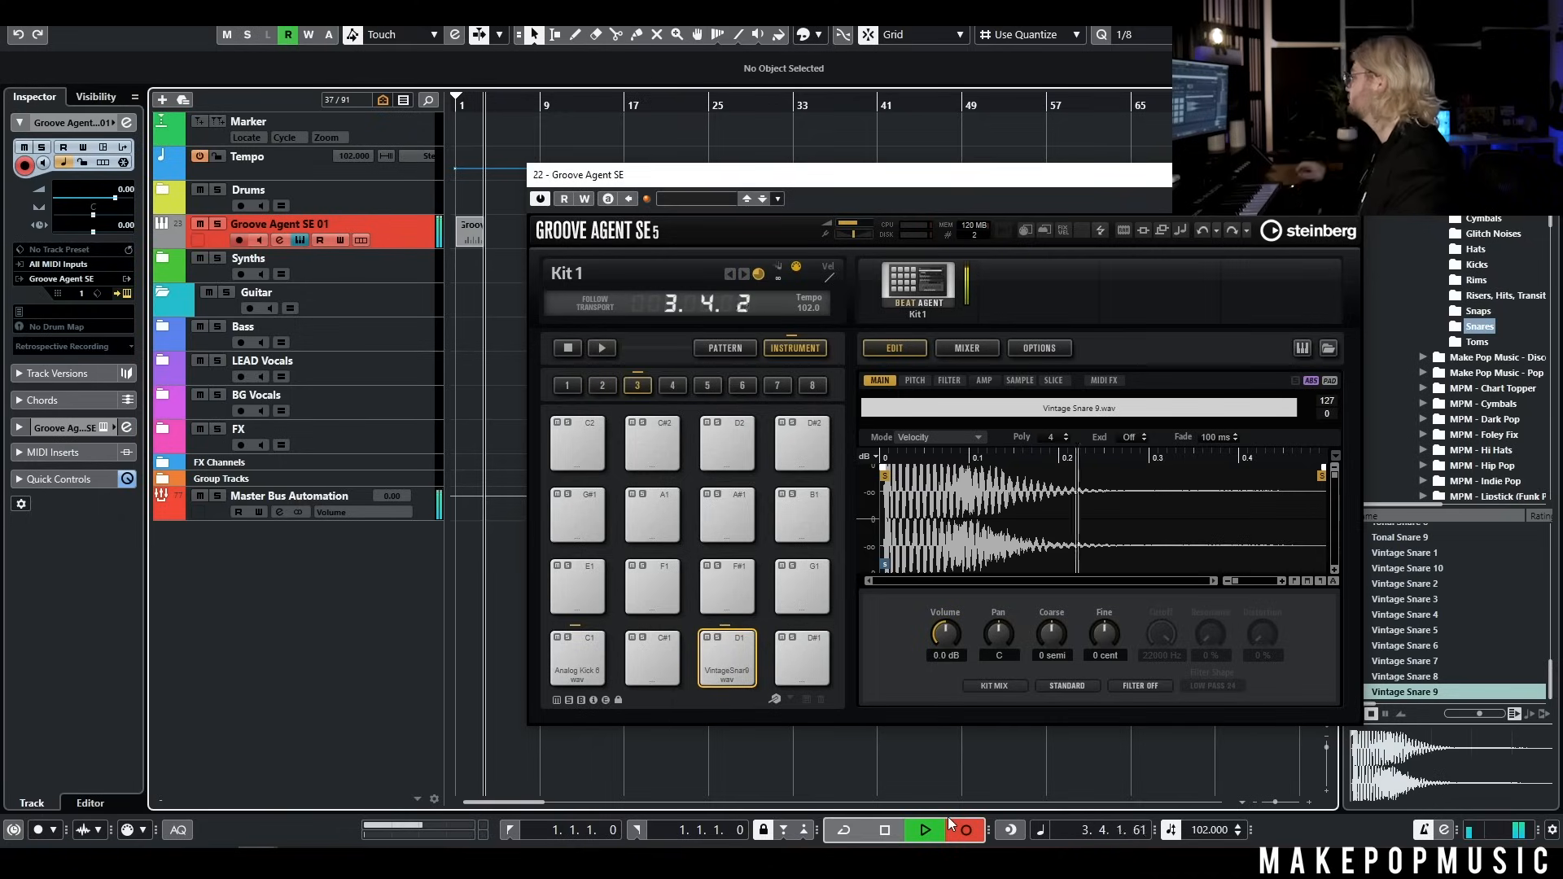
{"action": "key", "text": "space"}
{"action": "left_click", "coordinate": [1343, 175]}
Open the recorded drum part in the editor and enable Auto Apply Quantize at 1/8
{"action": "double_click", "coordinate": [473, 238]}
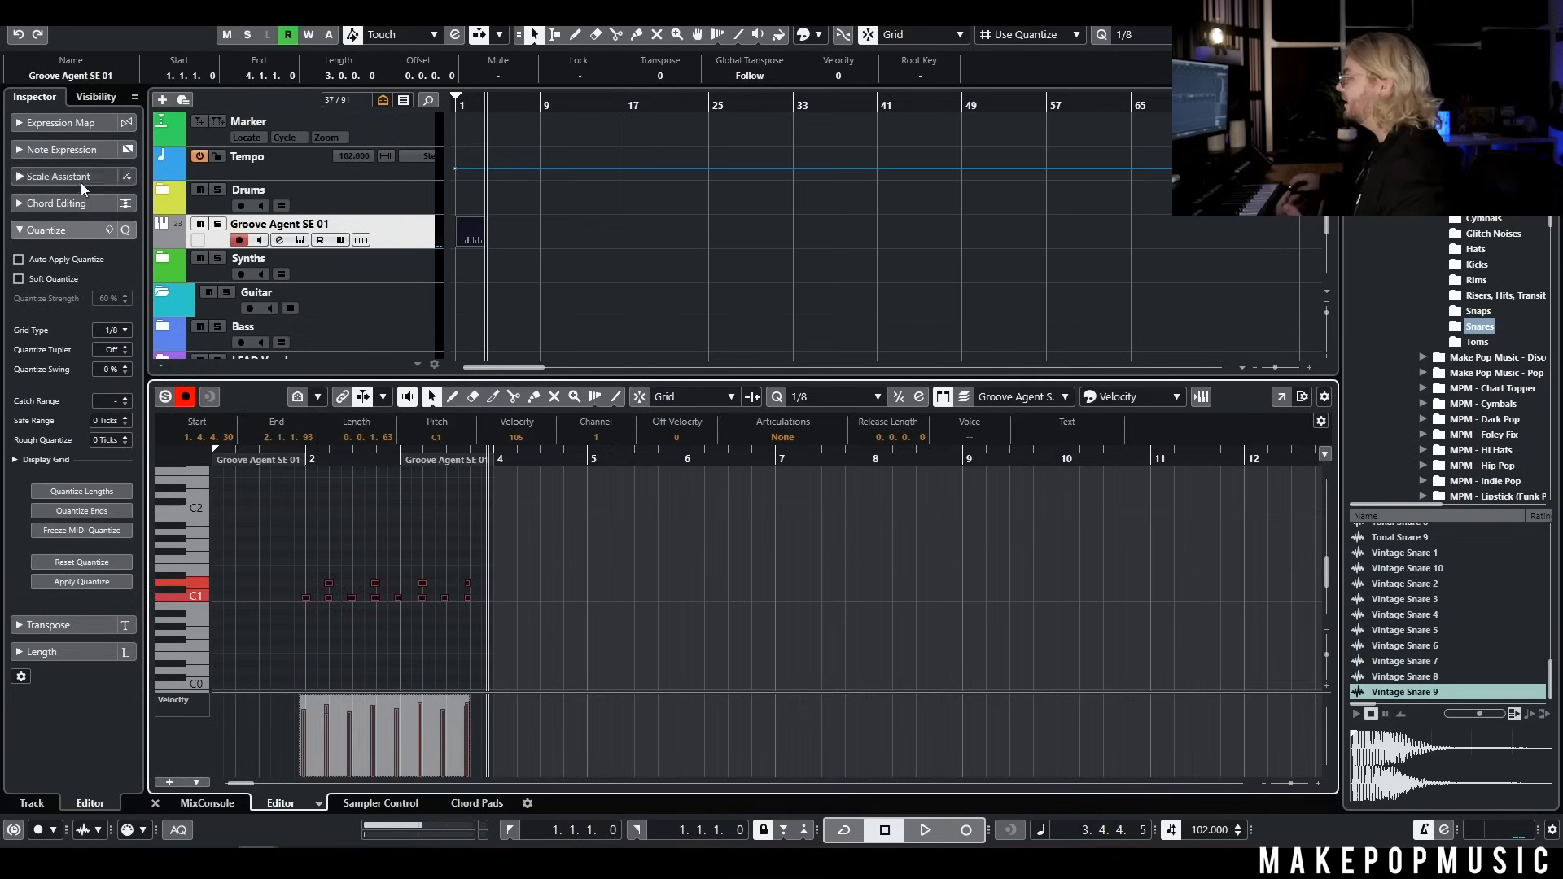
{"action": "left_click", "coordinate": [18, 259]}
{"action": "left_click", "coordinate": [357, 579]}
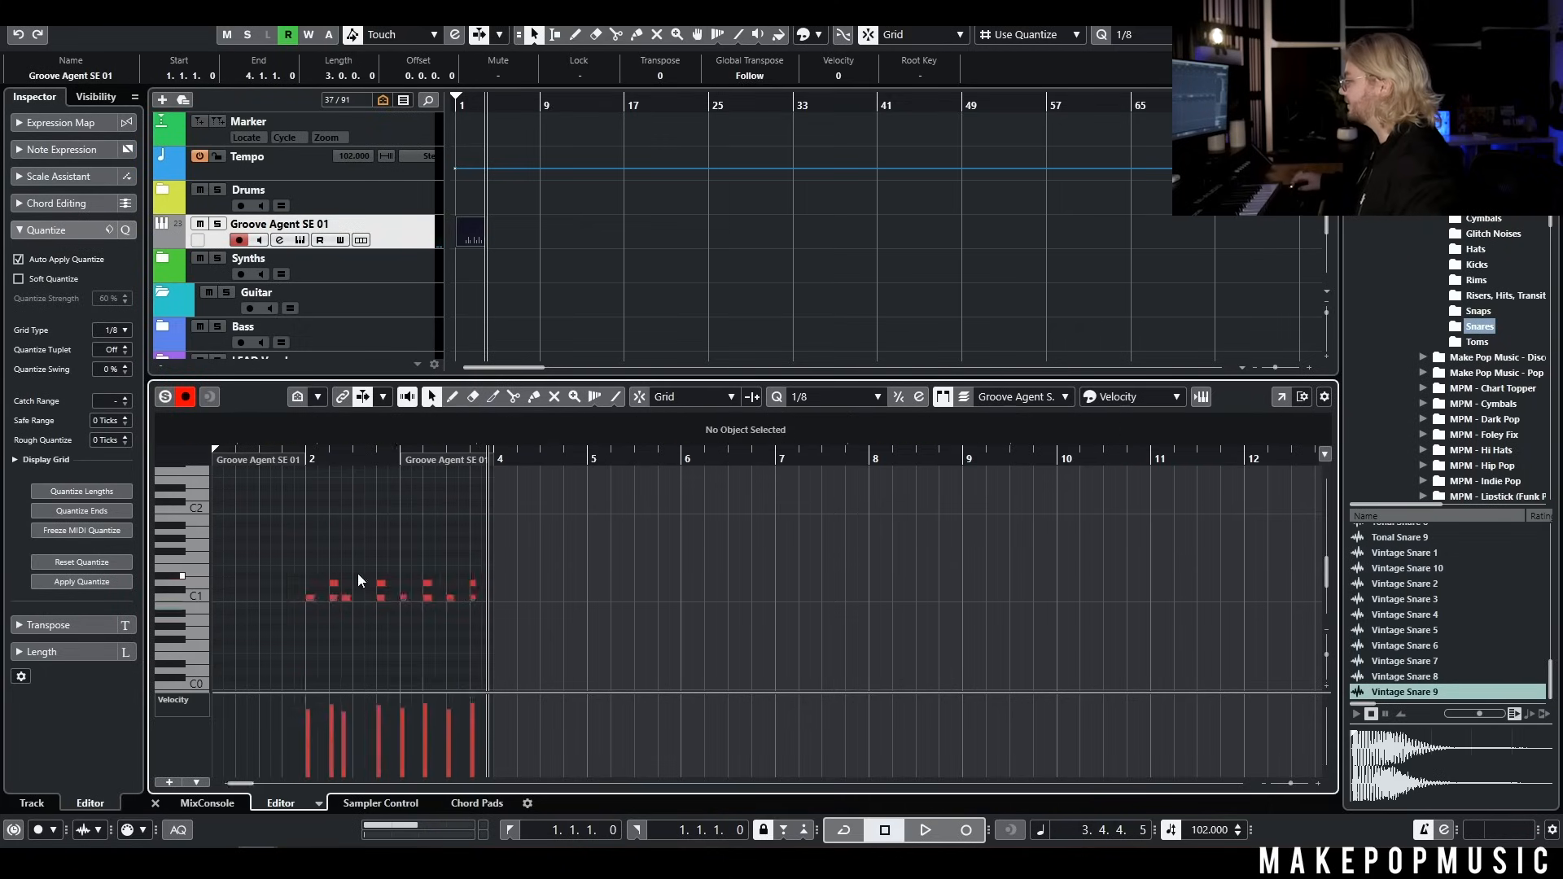
Lower the velocity of the four C1 kick notes that coincide with the snare hits to 68 and play back the pattern
{"action": "scroll", "coordinate": [356, 576], "scroll_direction": "up", "scroll_amount": 5}
{"action": "left_click_drag", "start_coordinate": [327, 599], "coordinate": [377, 604]}
{"action": "scroll", "coordinate": [379, 614], "scroll_direction": "down", "scroll_amount": 5}
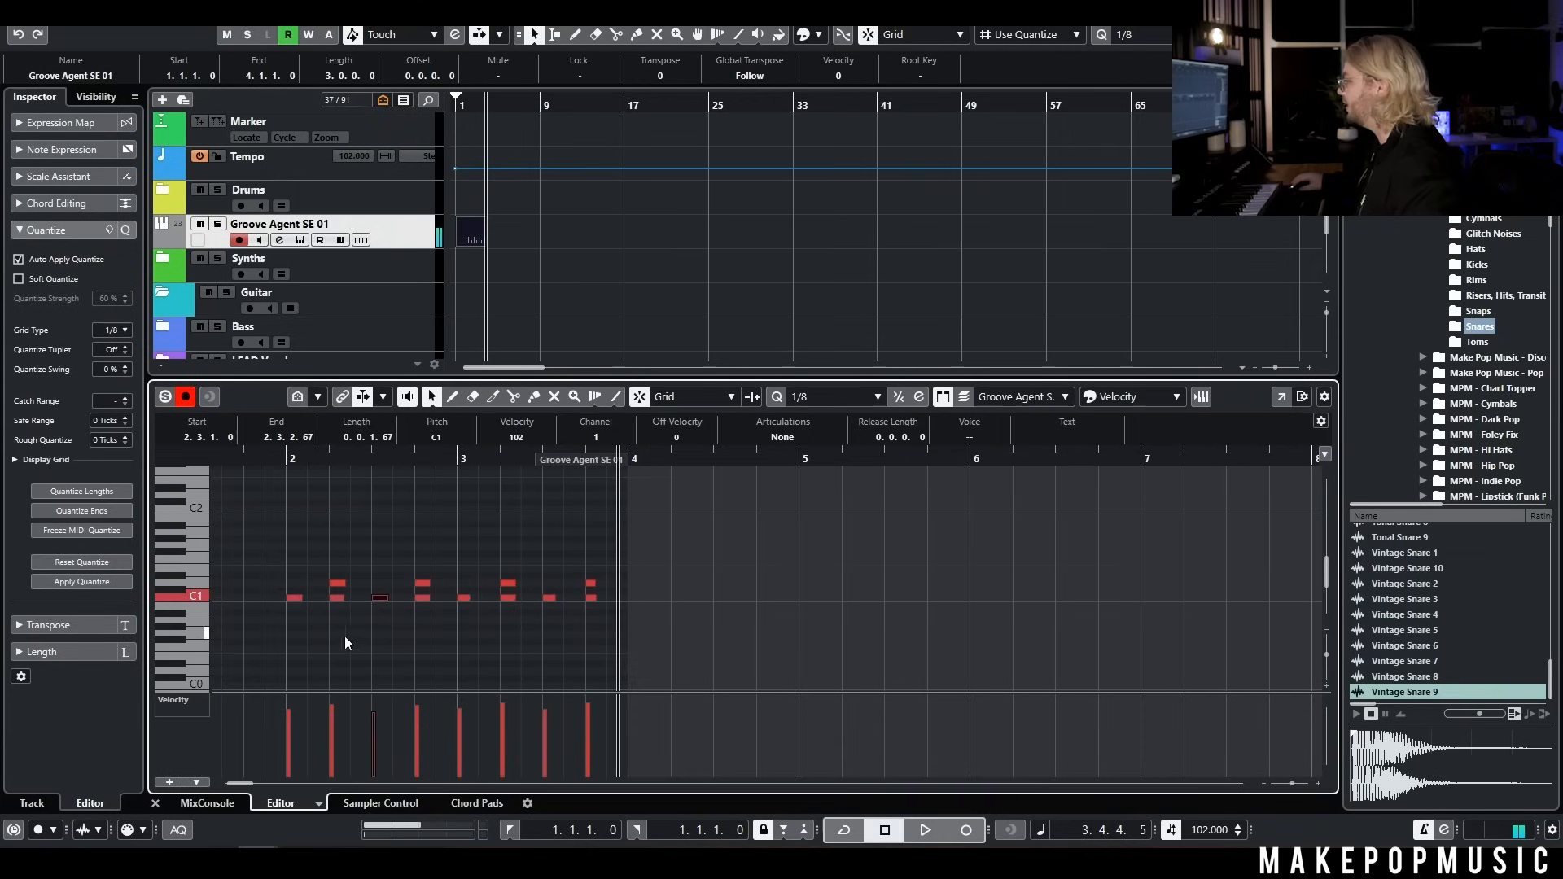
{"action": "left_click", "coordinate": [335, 596]}
{"action": "left_click", "coordinate": [423, 594], "text": "shift"}
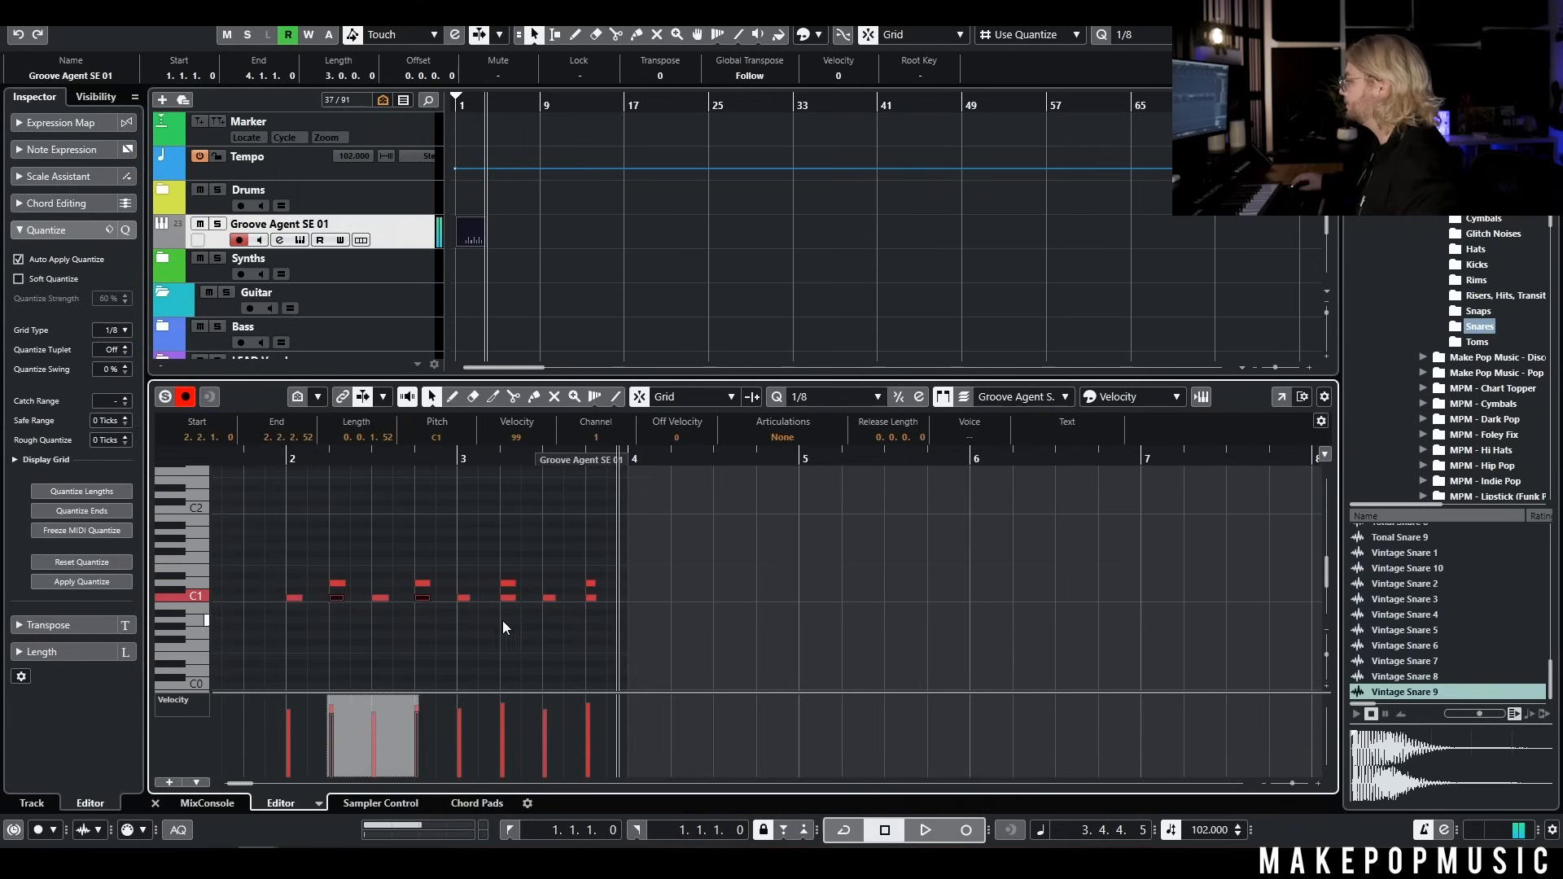
{"action": "left_click", "coordinate": [511, 598], "text": "shift"}
{"action": "left_click_drag", "start_coordinate": [591, 598], "coordinate": [590, 600]}
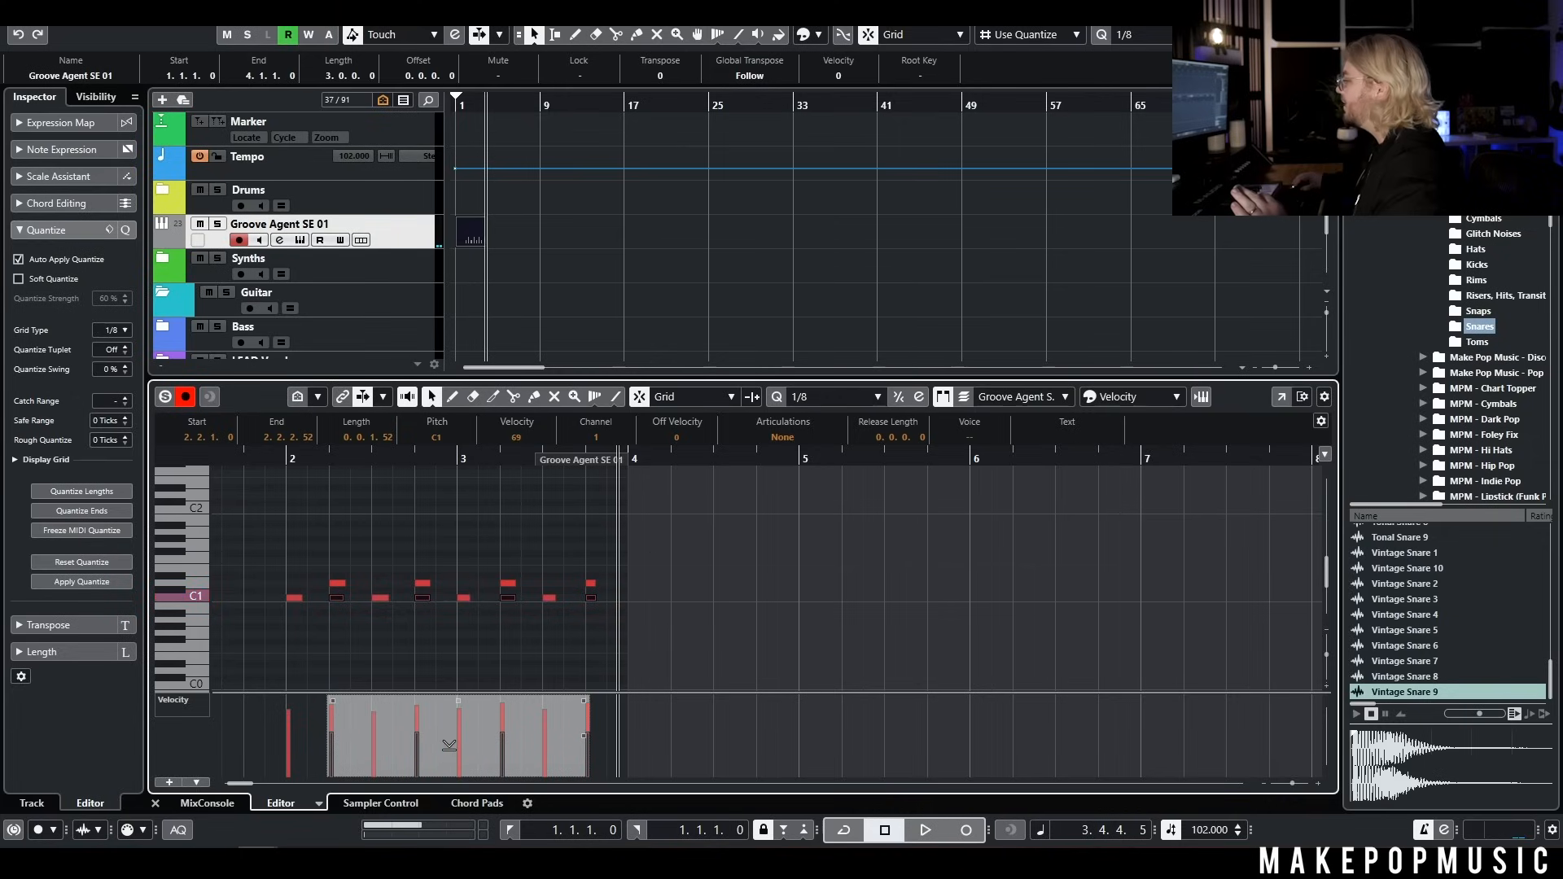
{"action": "left_click", "coordinate": [278, 456]}
{"action": "left_click", "coordinate": [544, 263]}
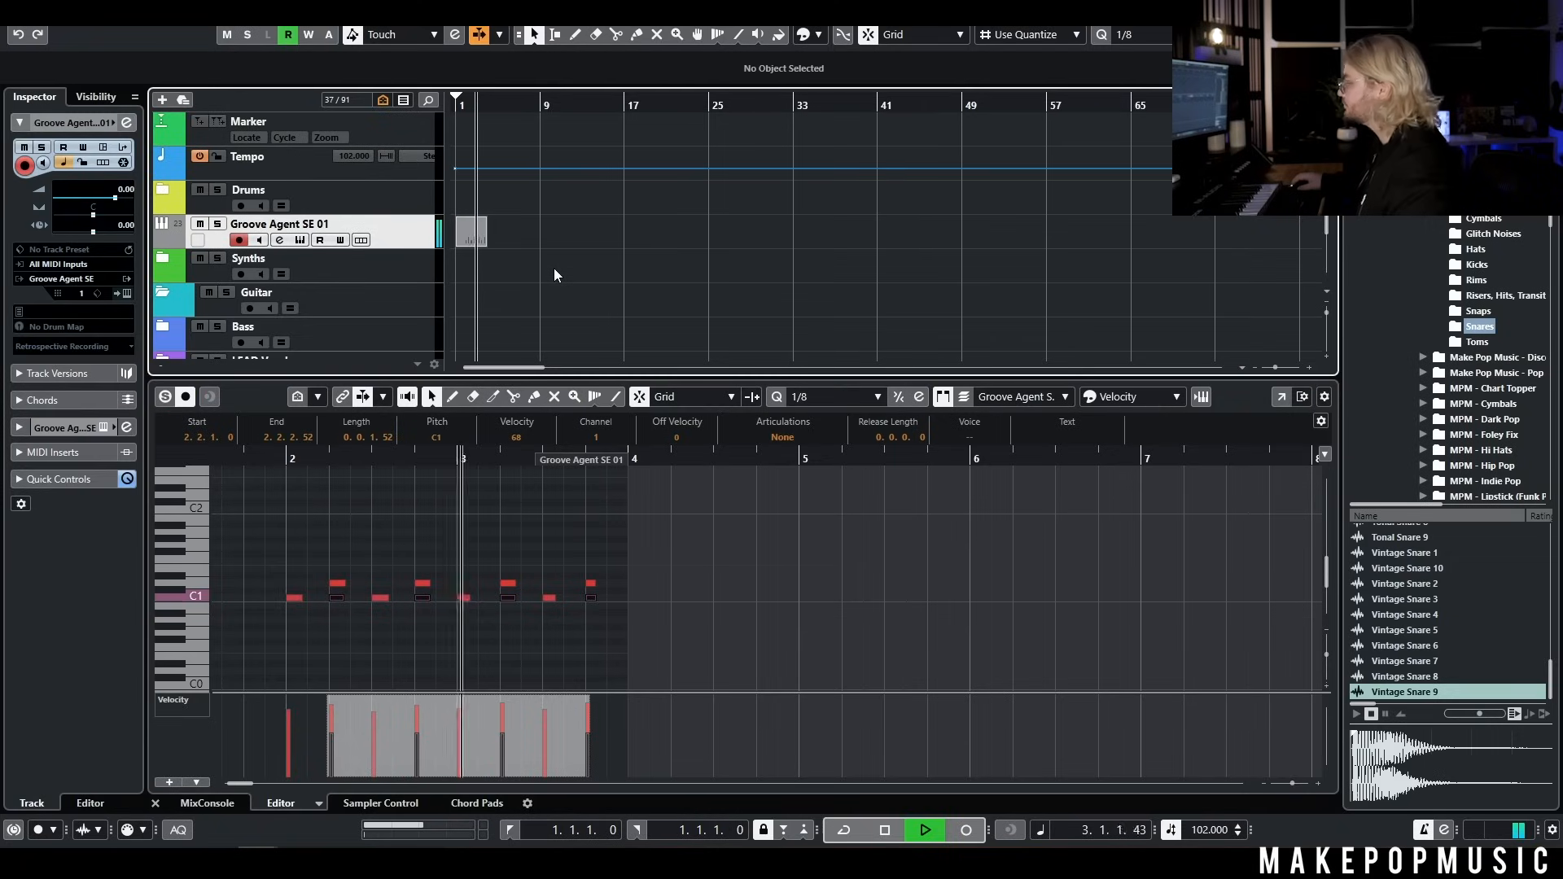
{"action": "key", "text": "space"}
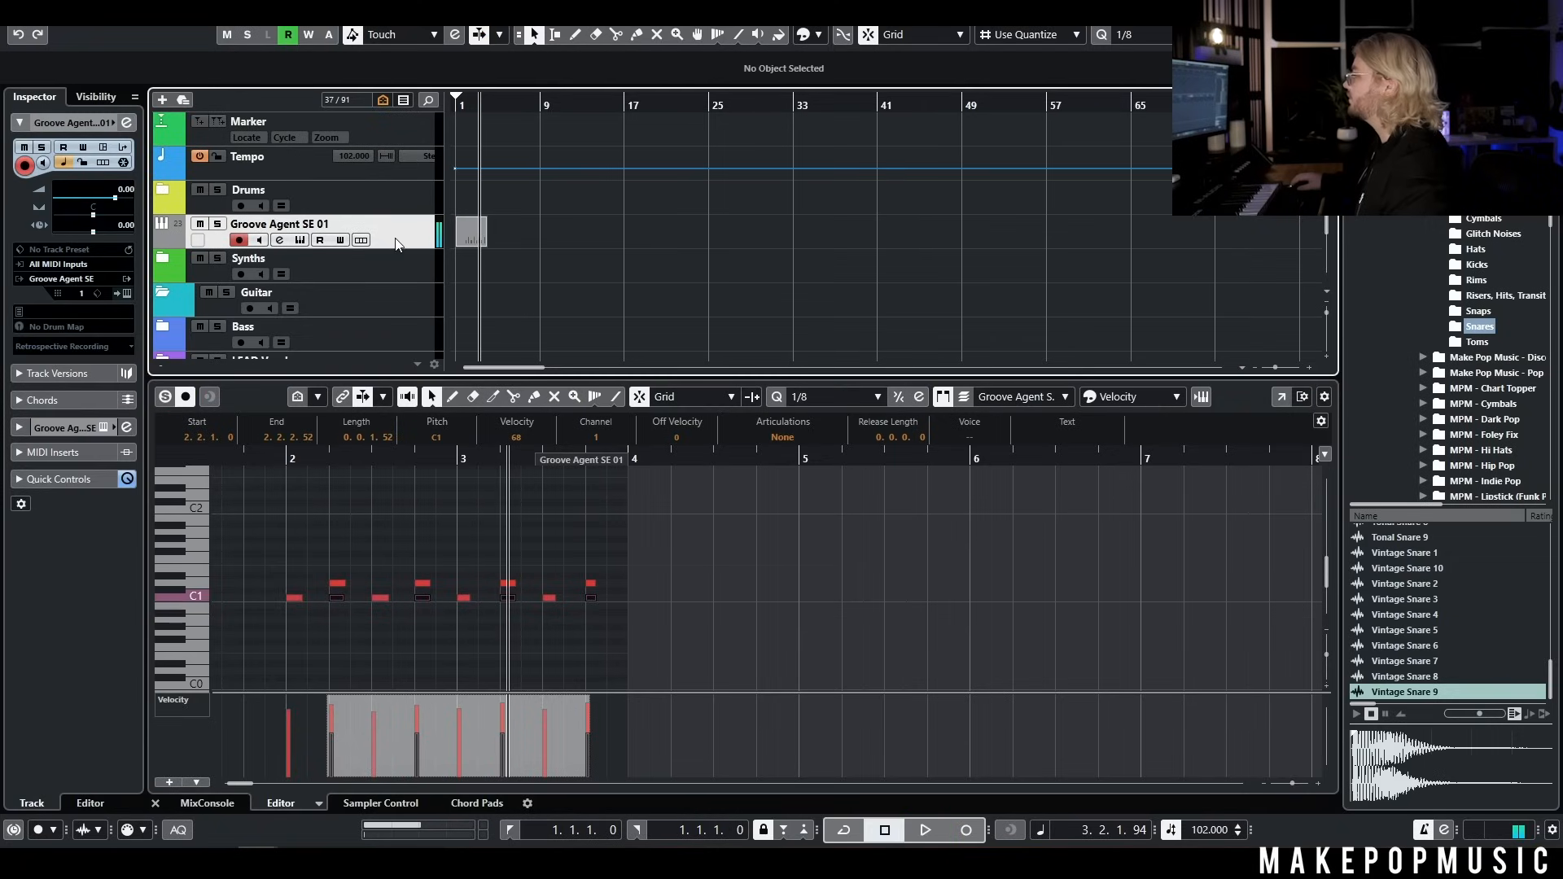
Lower the D1 snare pad's volume slightly in Groove Agent SE and play back the pattern
{"action": "left_click", "coordinate": [300, 239]}
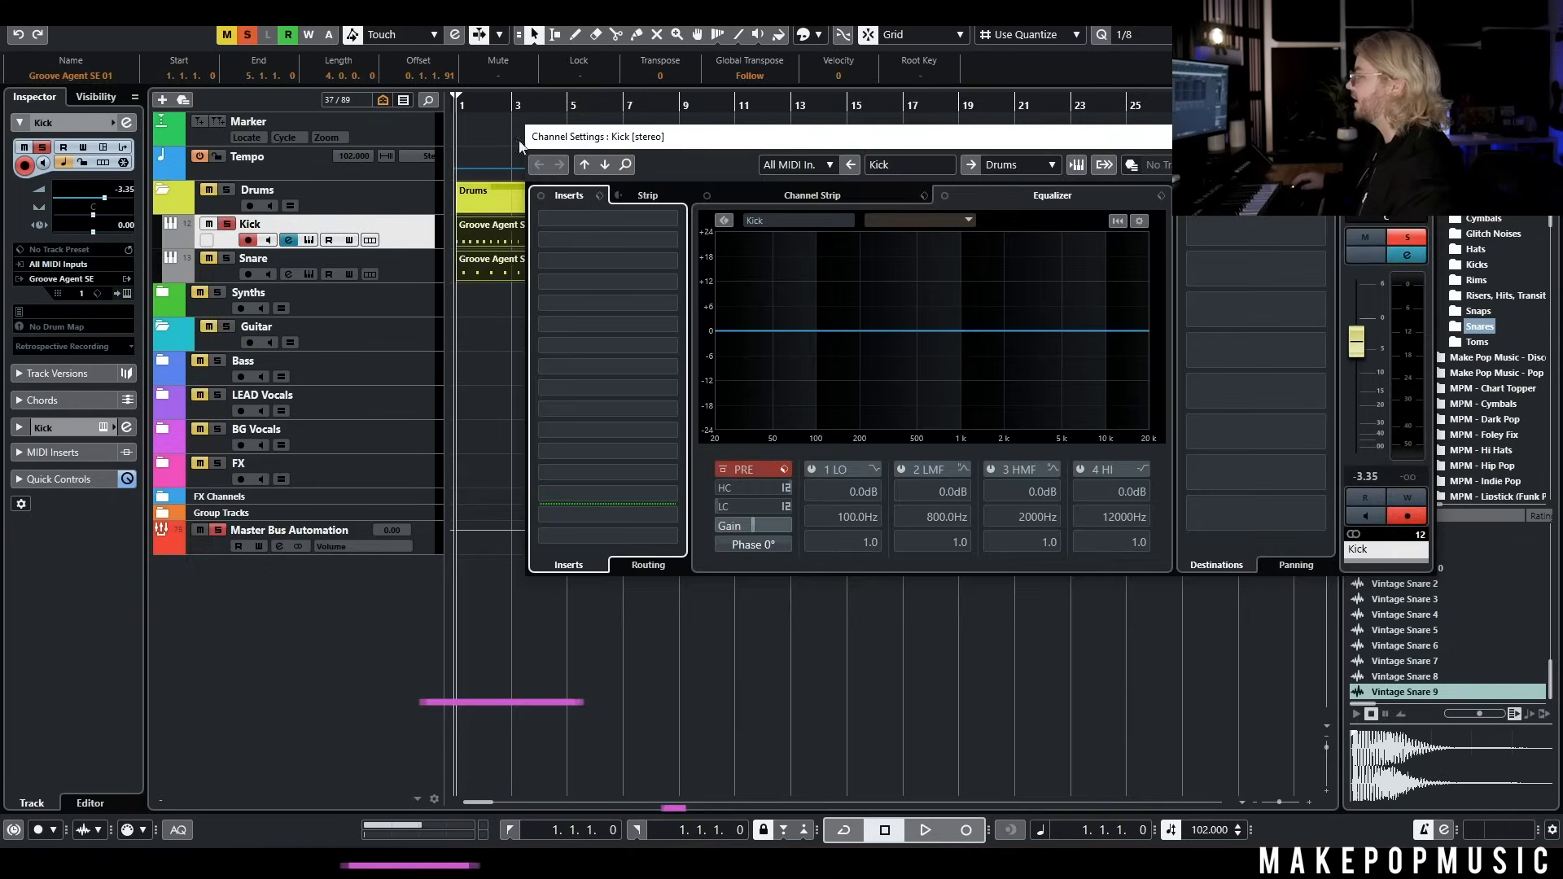
{"action": "key", "text": "space"}
{"action": "key", "text": "space"}
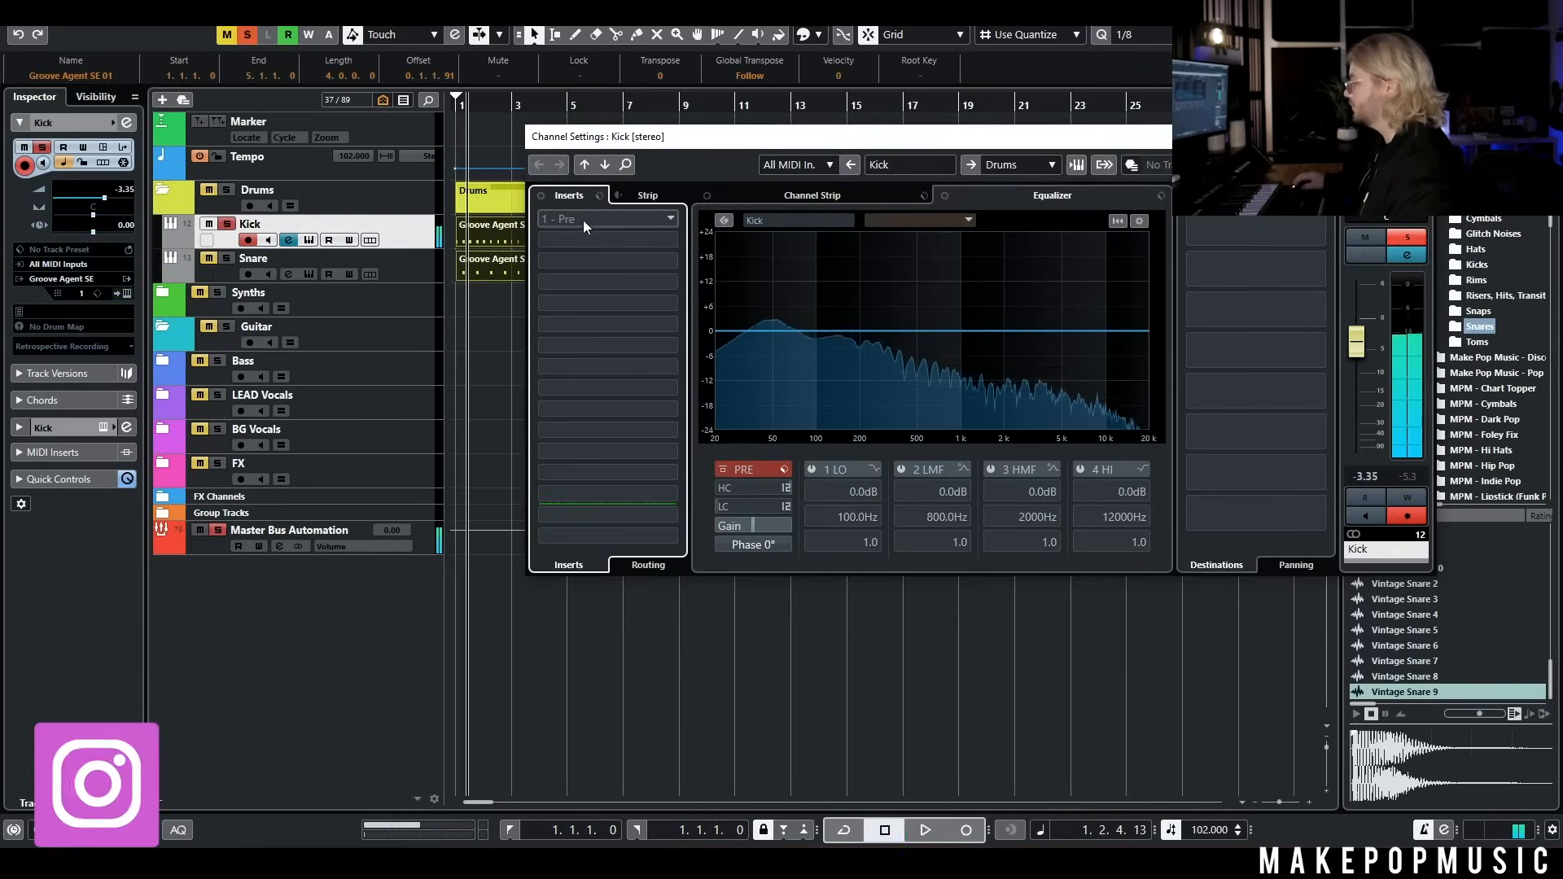
Insert FabFilter Pro-Q 3 in the first insert slot of the Kick channel
{"action": "left_click", "coordinate": [583, 220]}
{"action": "type", "text": "pro"}
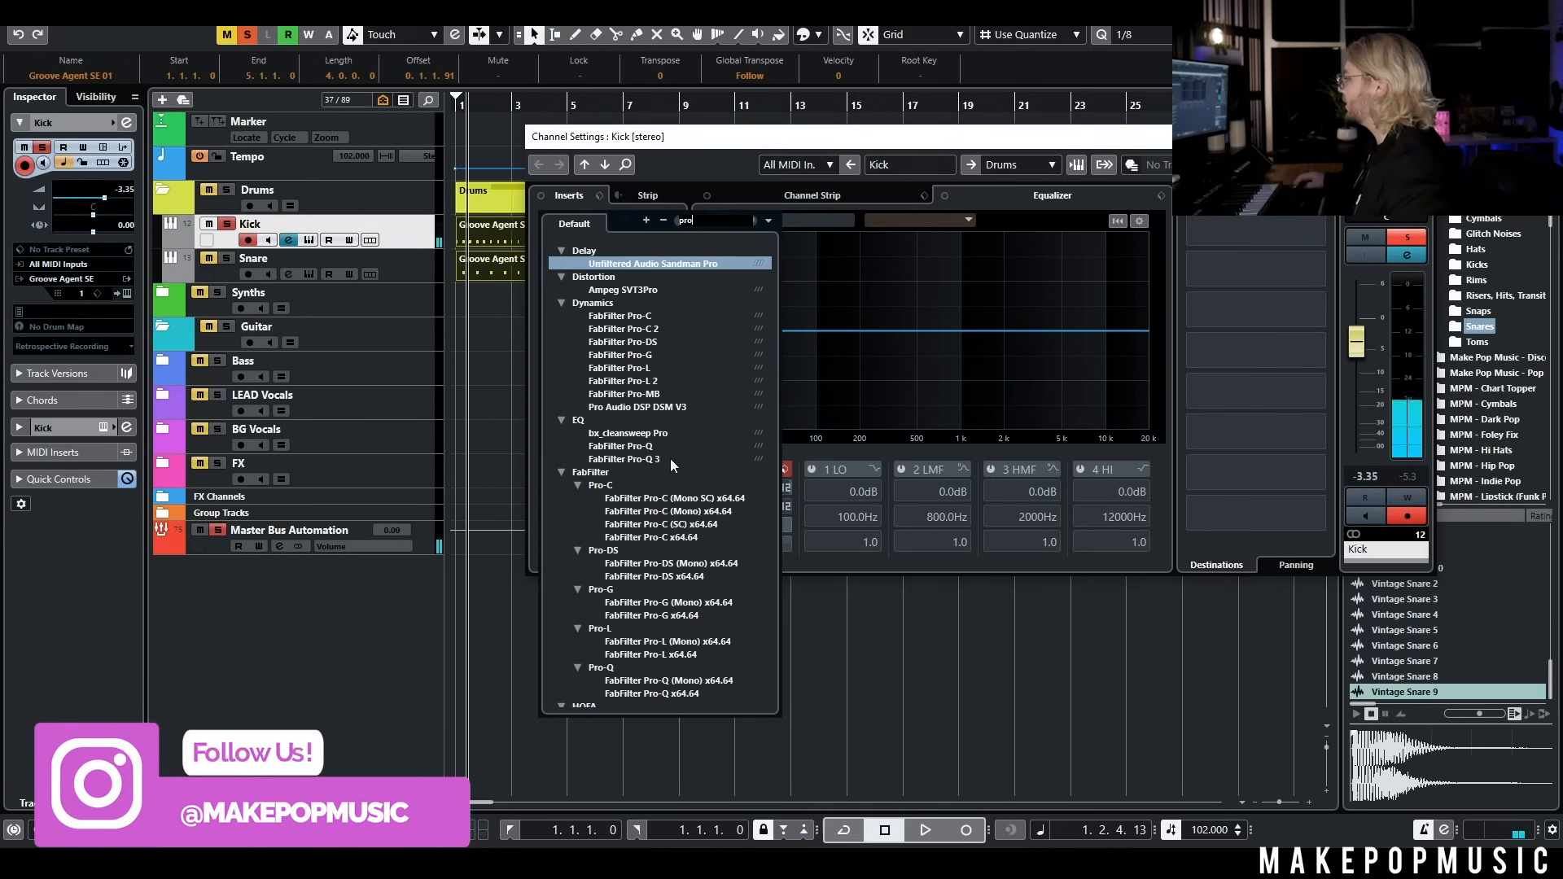
{"action": "left_click", "coordinate": [671, 458]}
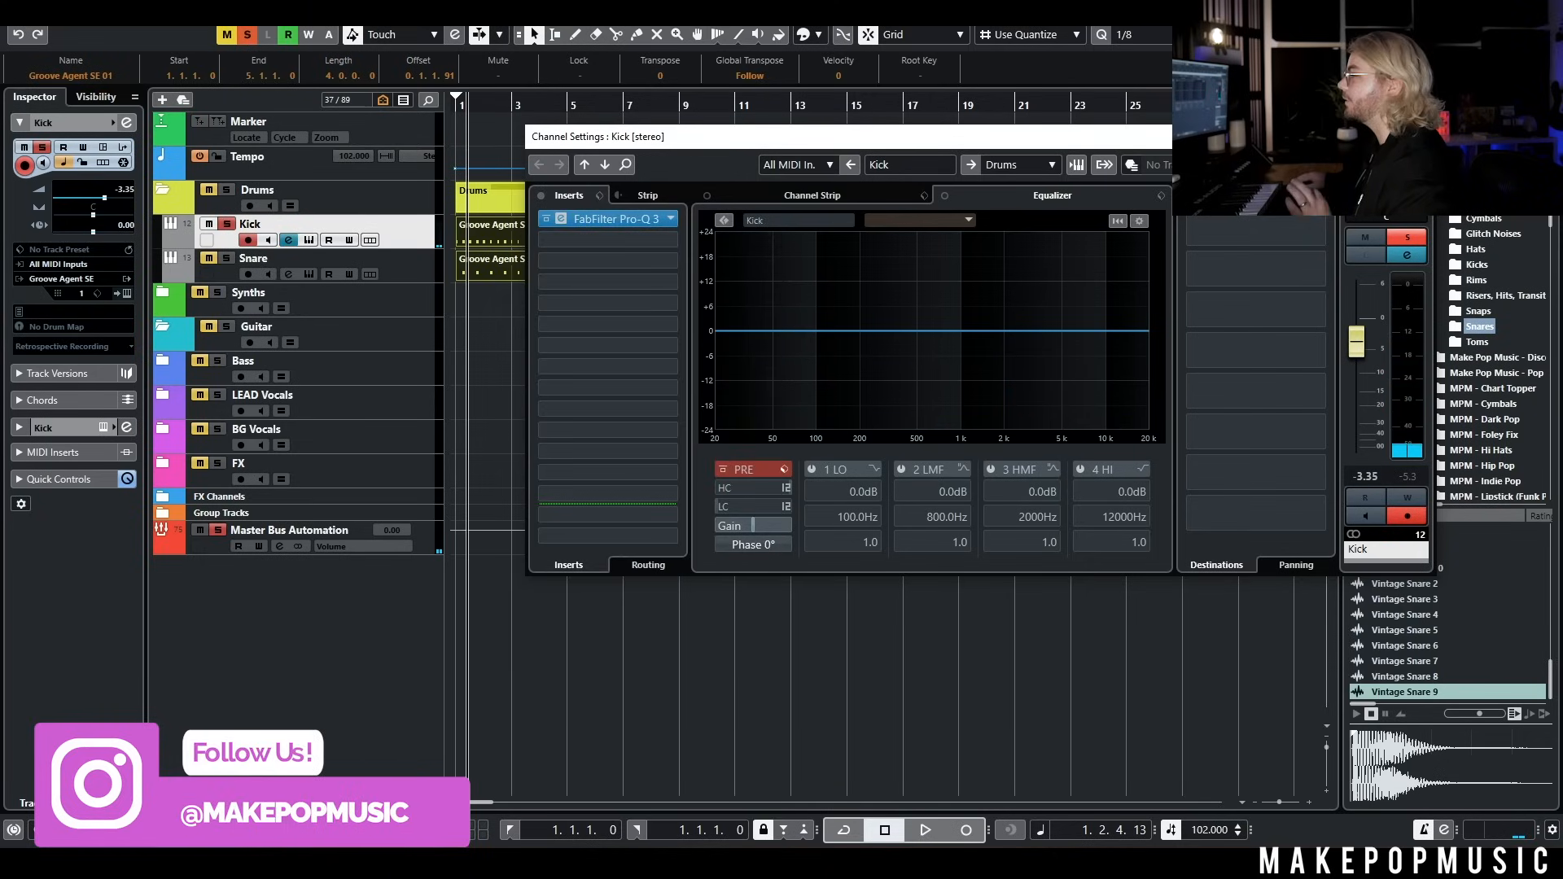
Boost the kick about 1.7 dB near 54 Hz and cut its low mids with two bells, one about -1.4 dB near 556 Hz
{"action": "left_click_drag", "start_coordinate": [894, 394], "coordinate": [893, 377]}
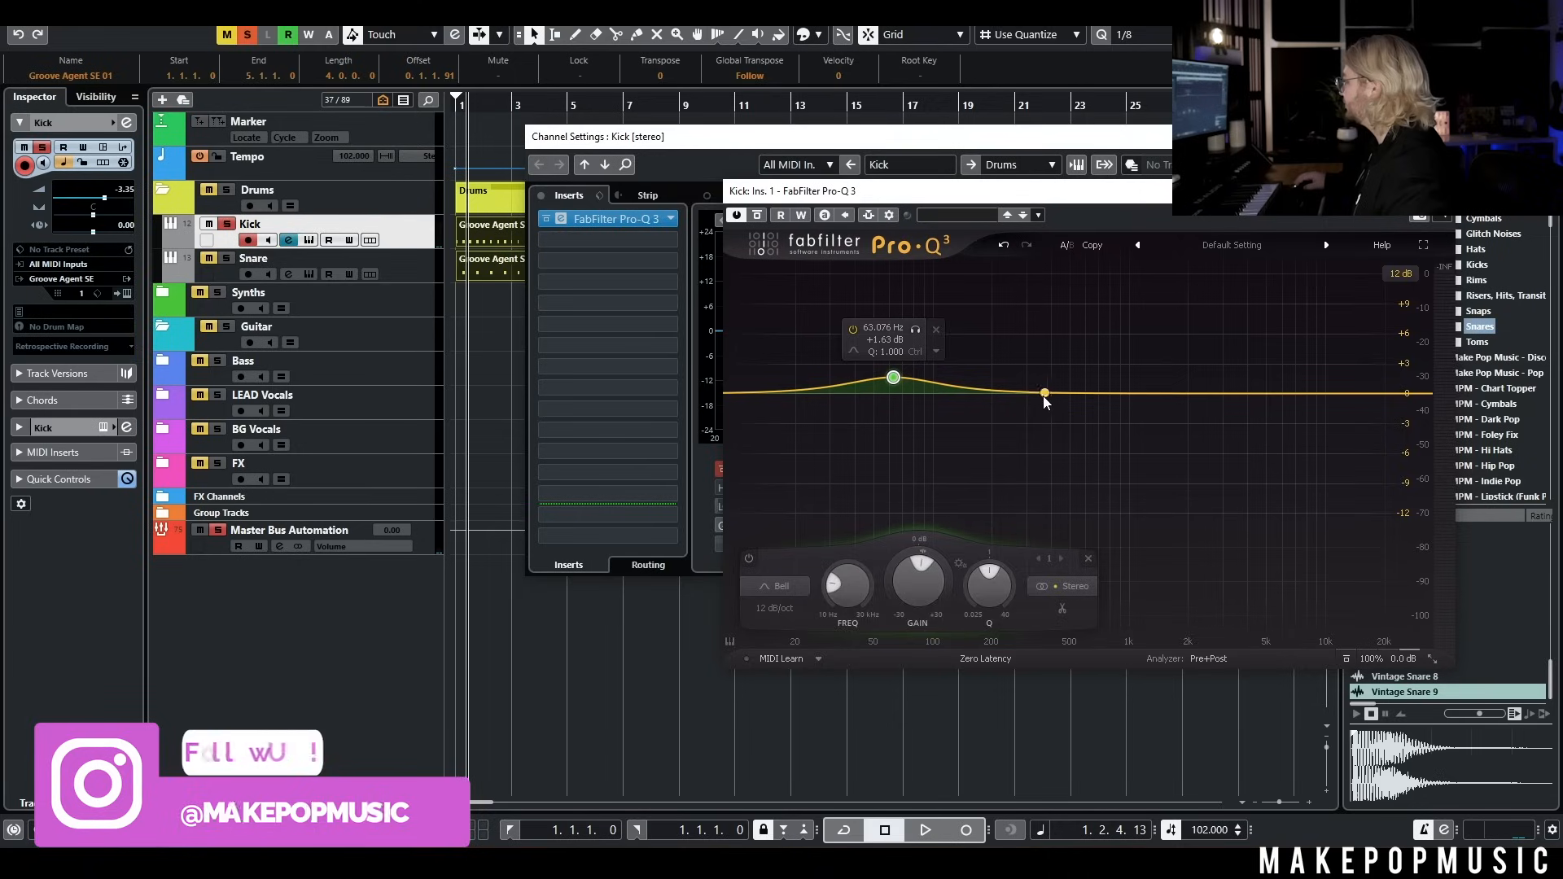
{"action": "left_click_drag", "start_coordinate": [1015, 396], "coordinate": [1081, 410]}
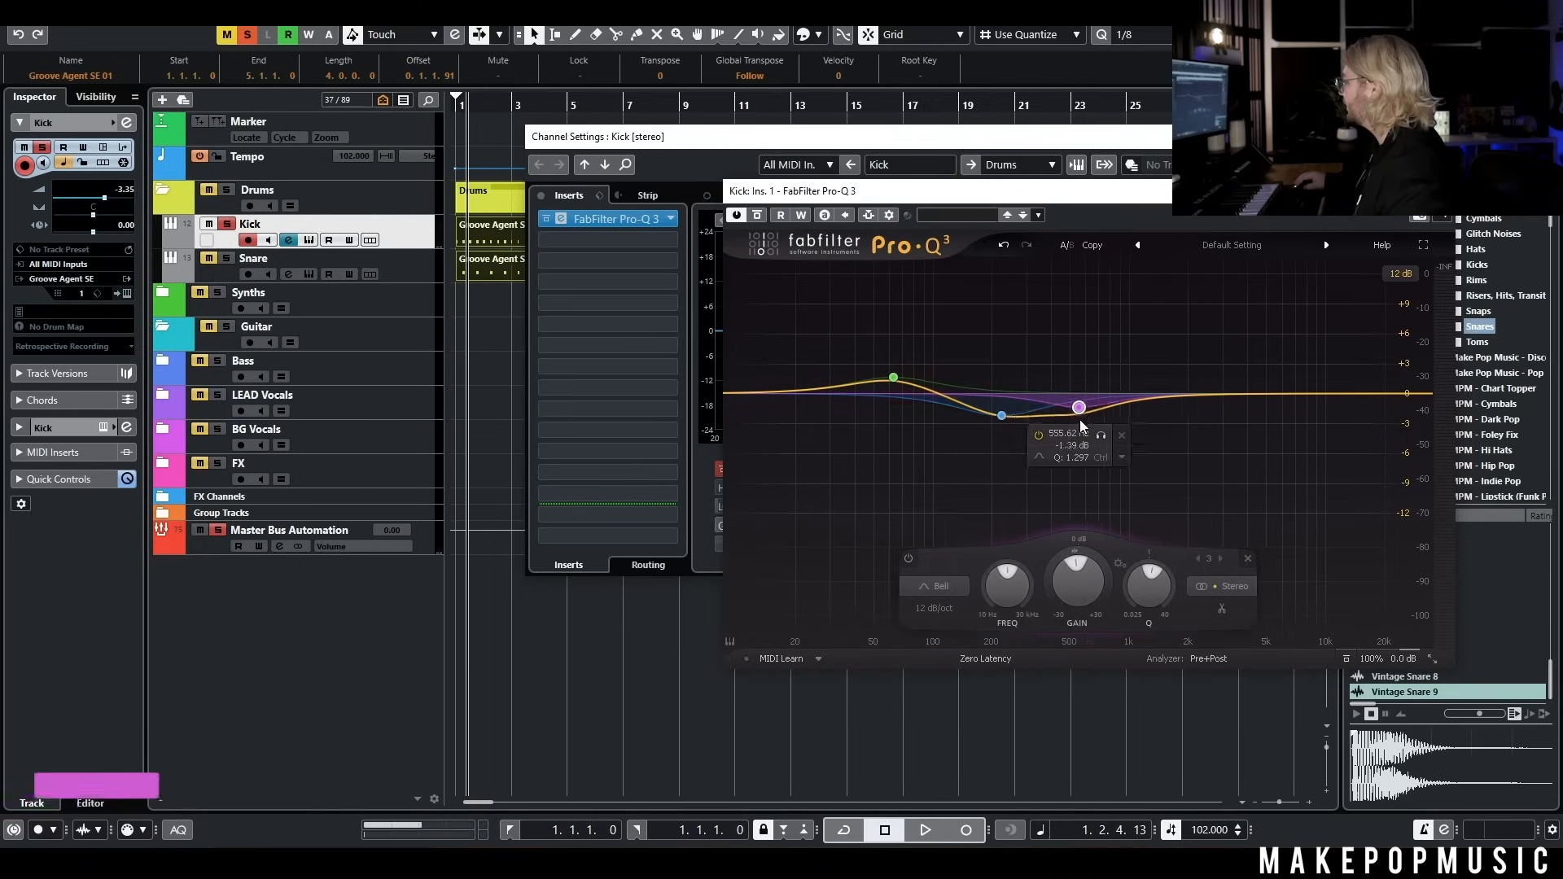
{"action": "left_click_drag", "start_coordinate": [893, 377], "coordinate": [881, 380]}
Add a high shelf boost of about 1.55 dB near 5.9 kHz to the kick EQ during playback and close the plug-in
{"action": "key", "text": "KP_Decimal"}
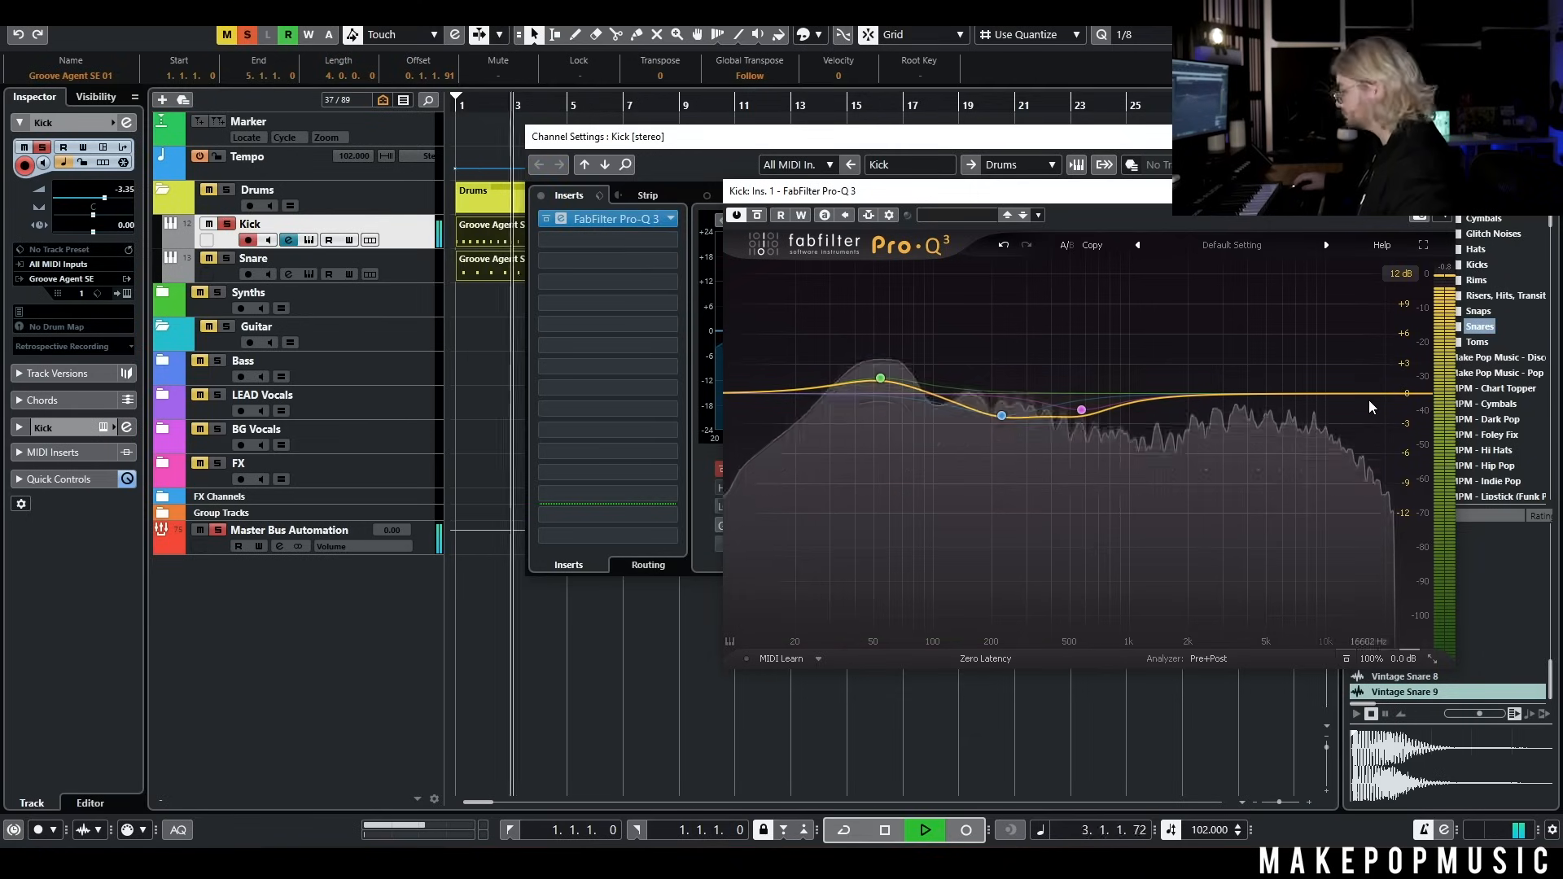
{"action": "double_click", "coordinate": [1319, 390]}
{"action": "left_click_drag", "start_coordinate": [1319, 390], "coordinate": [1281, 386]}
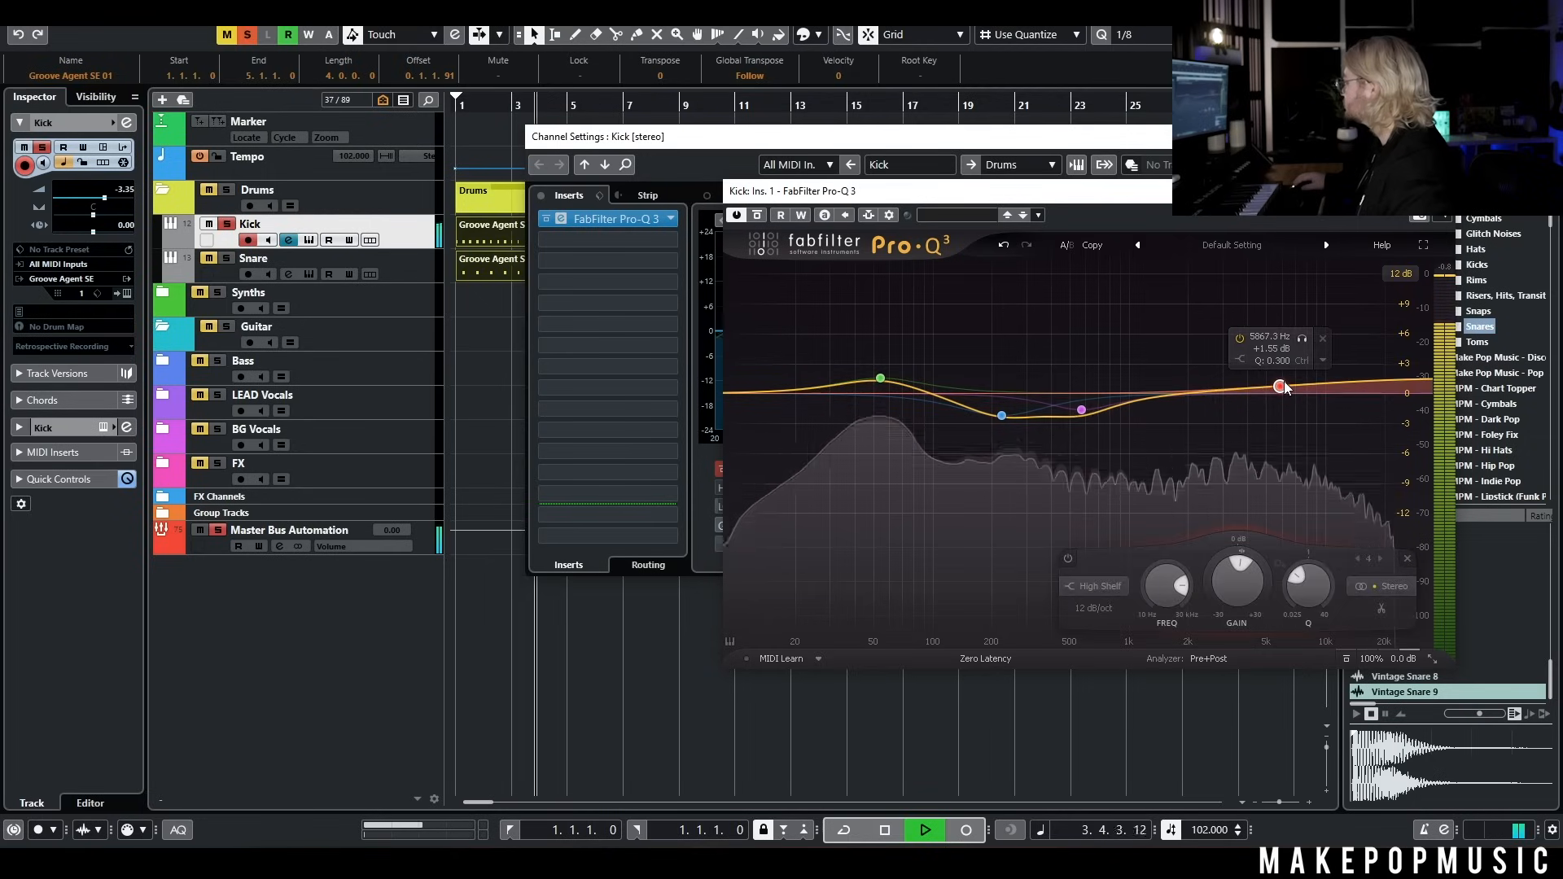
{"action": "left_click", "coordinate": [880, 378]}
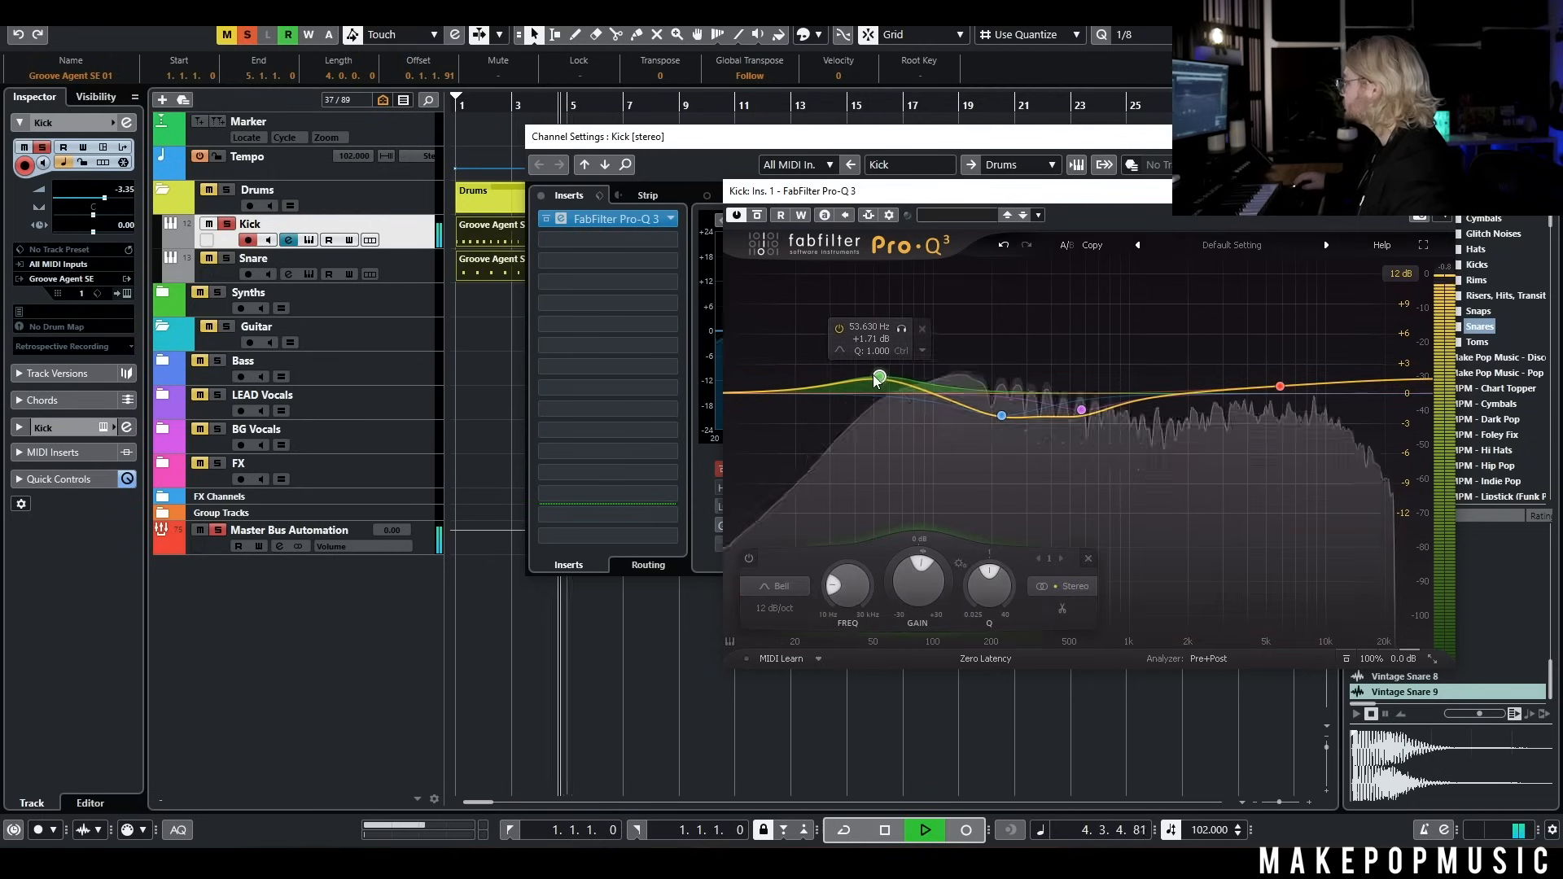
{"action": "key", "text": "space"}
{"action": "left_click", "coordinate": [1437, 191]}
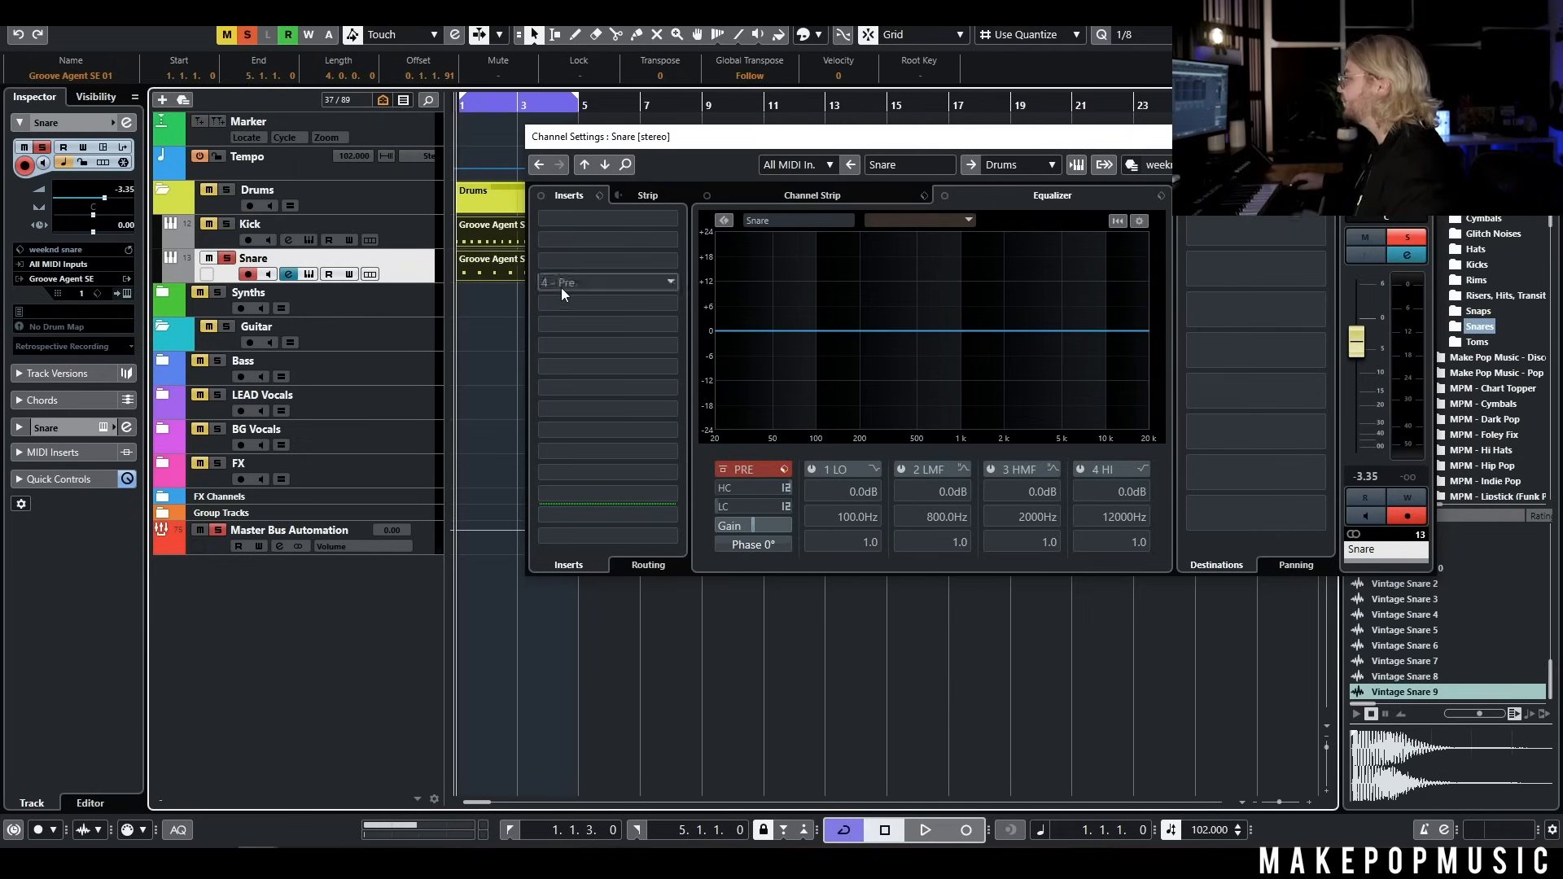
Insert soothe2 in the first insert slot of the Snare channel
{"action": "key", "text": "space"}
{"action": "left_click", "coordinate": [610, 219]}
{"action": "type", "text": "sooth"}
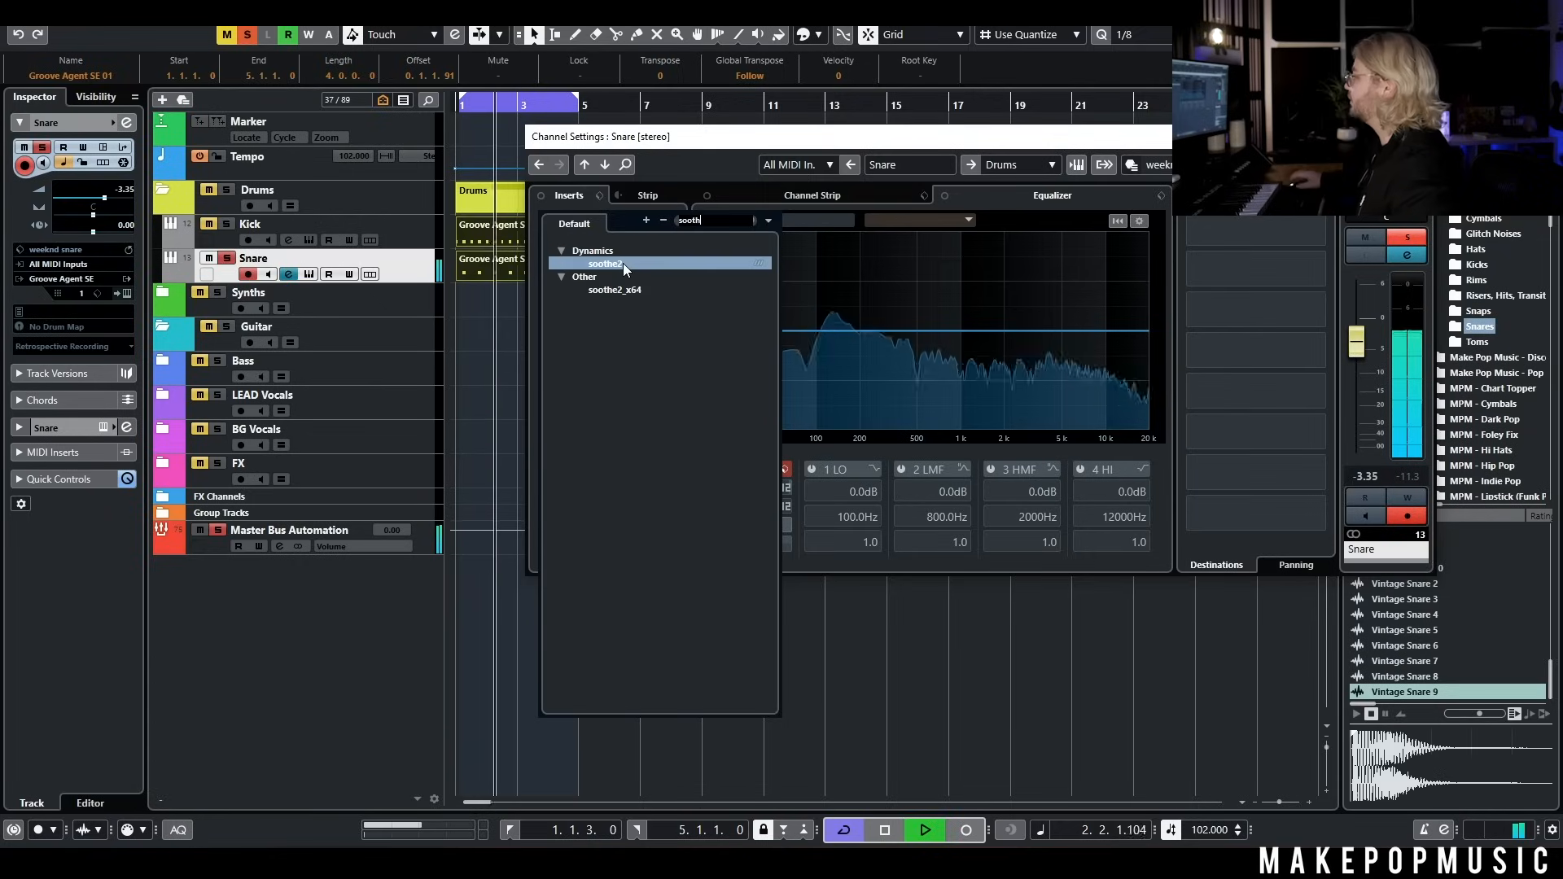
{"action": "left_click", "coordinate": [623, 262]}
{"action": "key", "text": "space"}
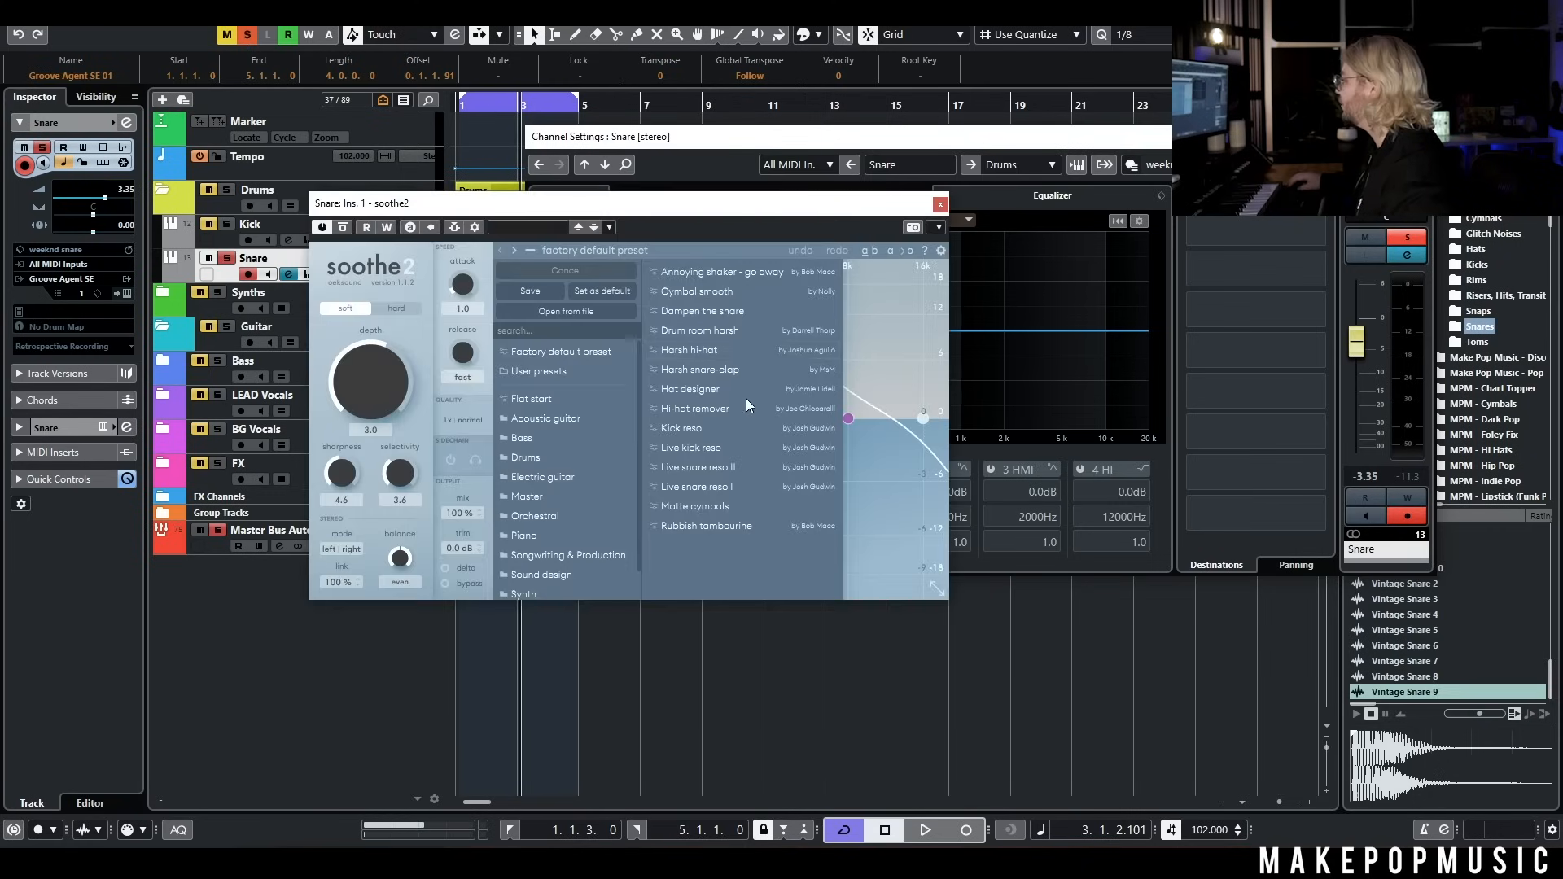
Load the Harsh snare-clap preset in soothe2 and toggle the plug-in's bypass during playback to compare
{"action": "left_click", "coordinate": [721, 371]}
{"action": "key", "text": "space"}
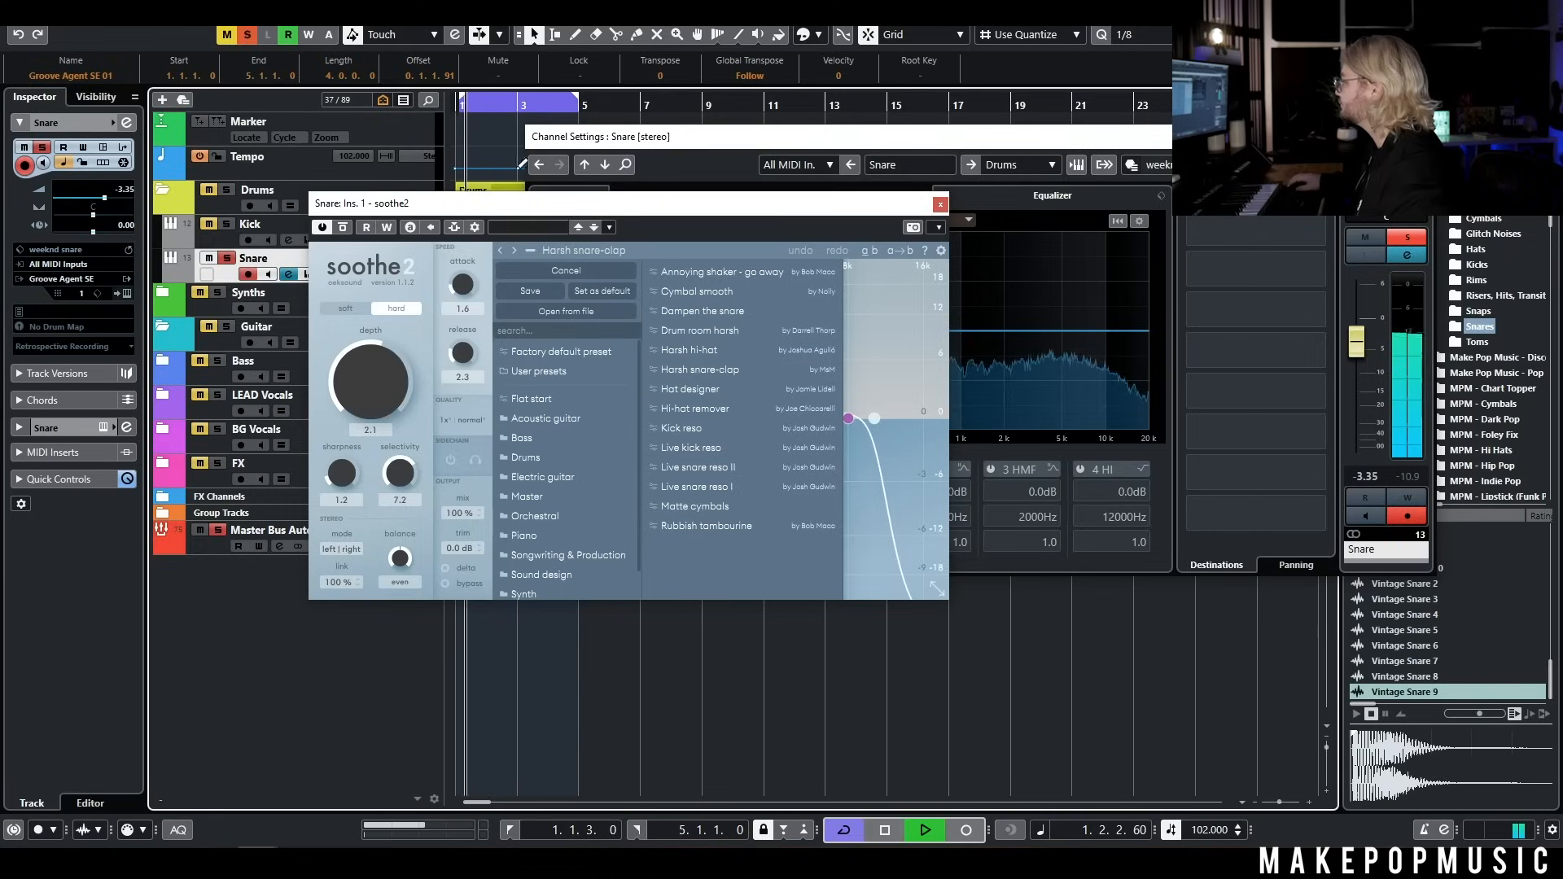
{"action": "left_click", "coordinate": [343, 227]}
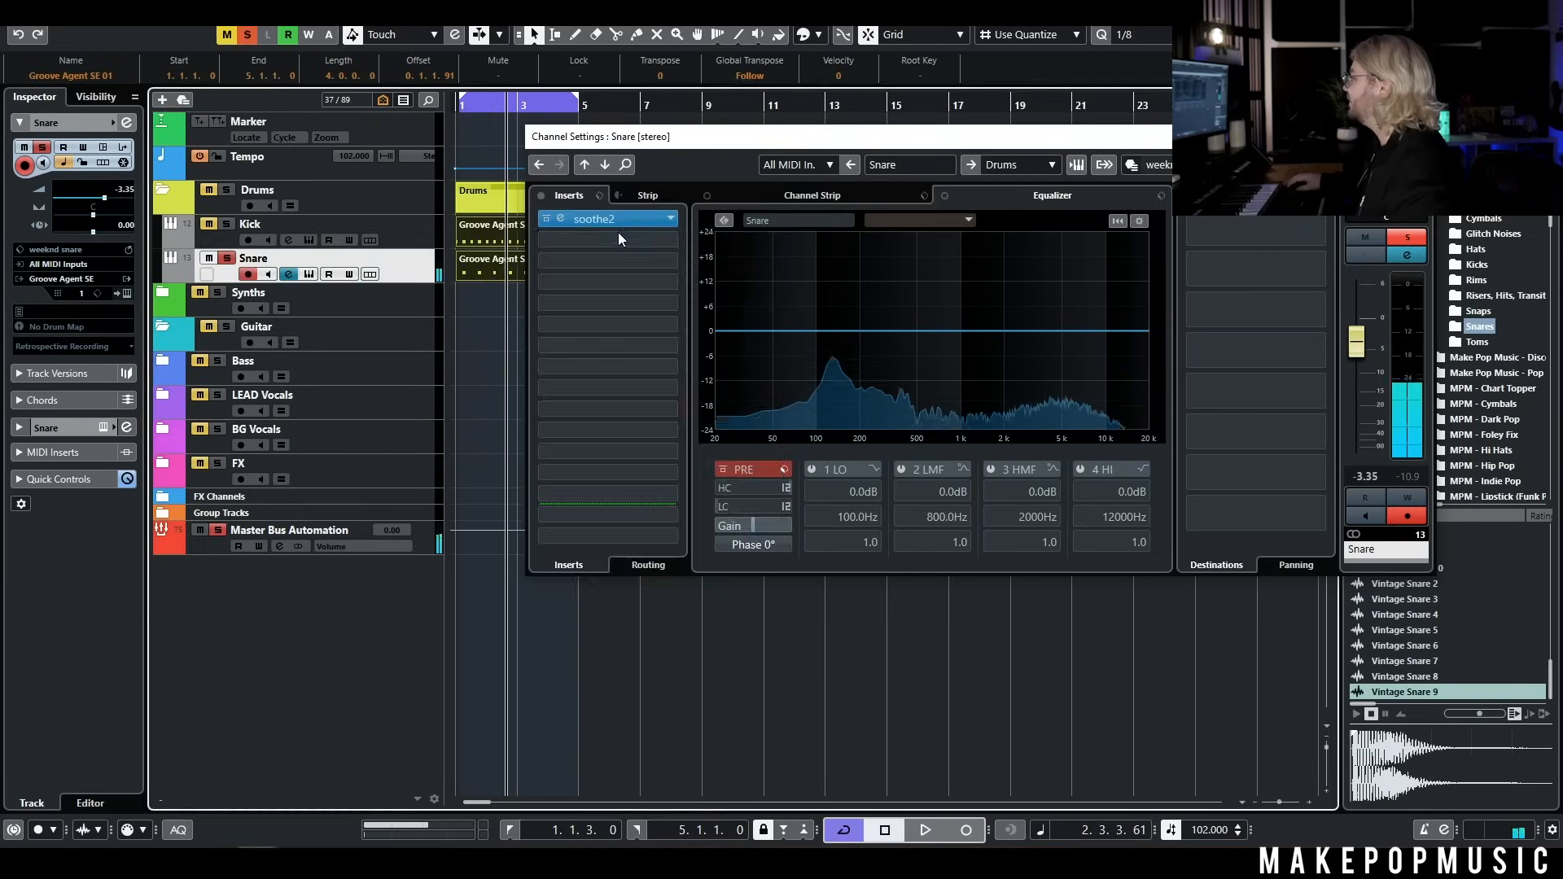
Insert Fresh Air after soothe2 on the Snare channel, set Mid Air to 19 and start playback
{"action": "left_click", "coordinate": [618, 238]}
{"action": "type", "text": "fres"}
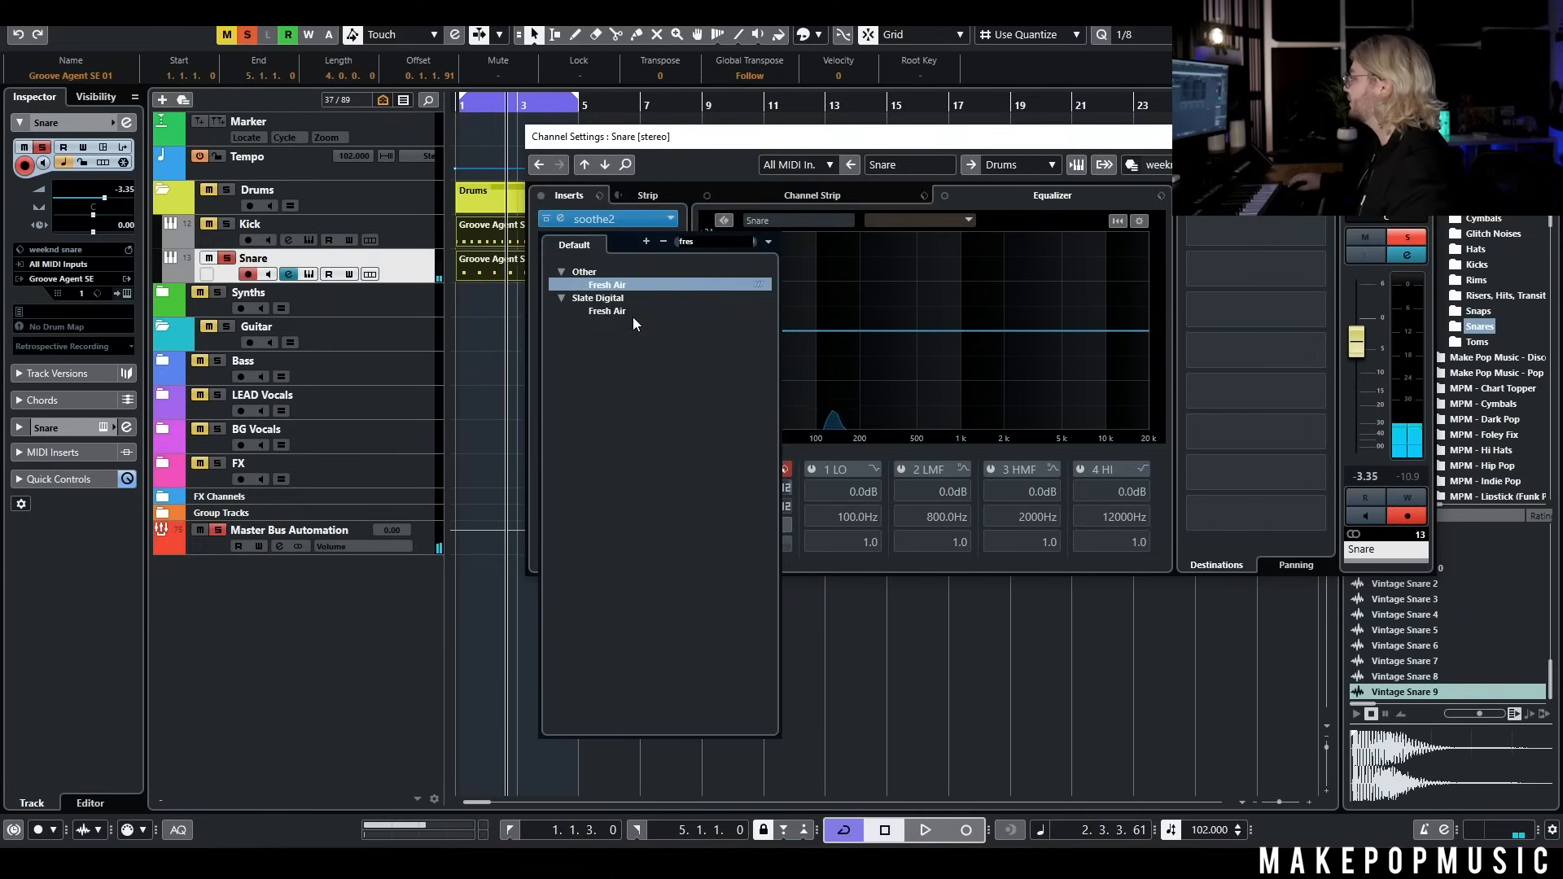
{"action": "left_click", "coordinate": [633, 314]}
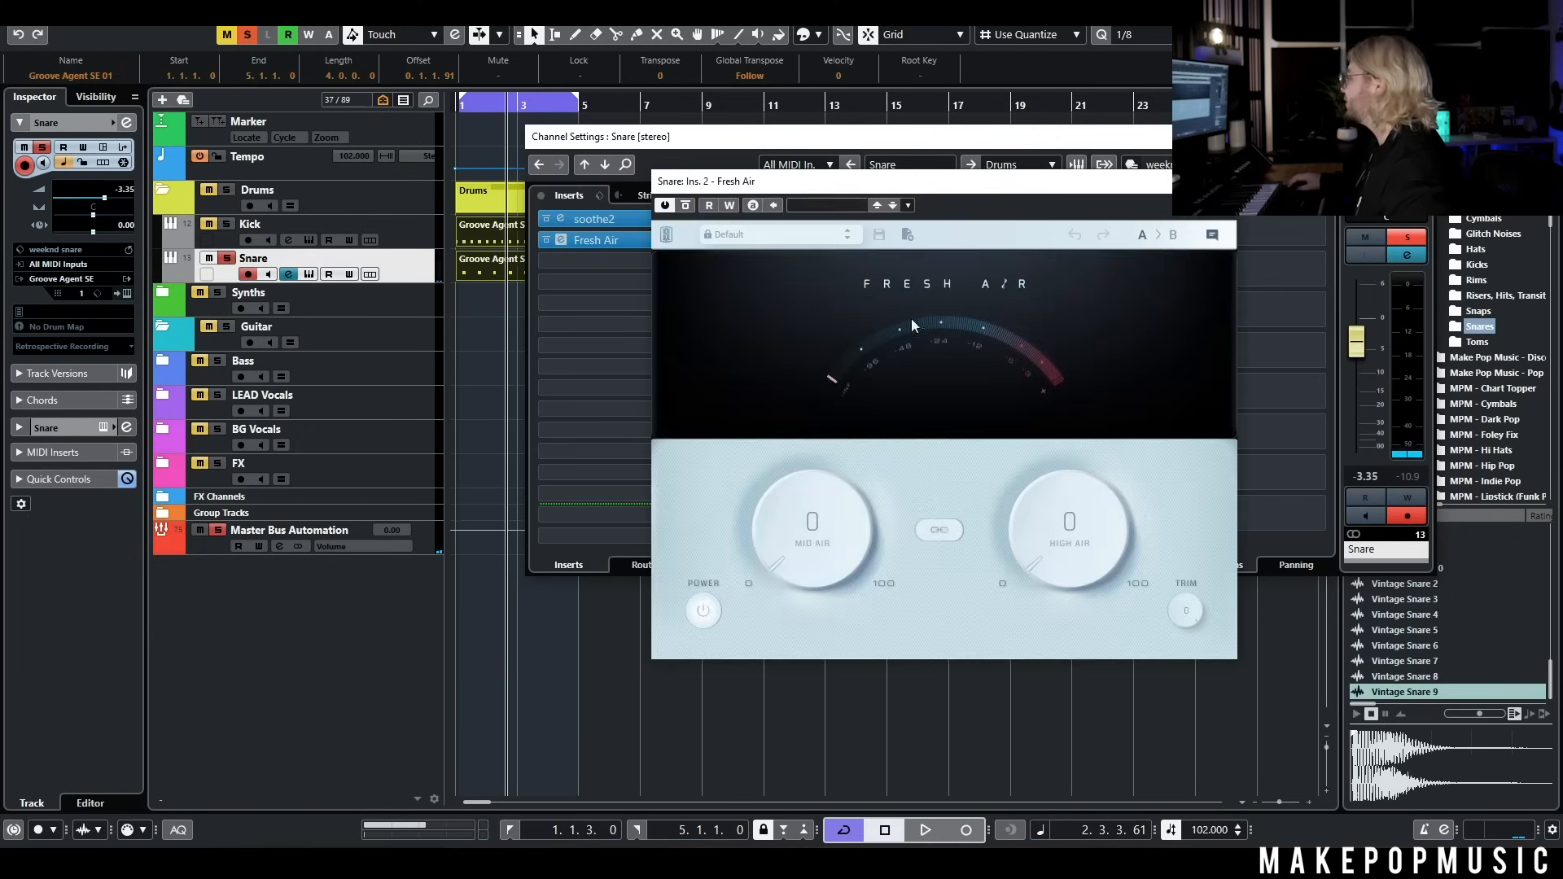
{"action": "left_click_drag", "start_coordinate": [846, 530], "coordinate": [845, 470]}
{"action": "key", "text": "space"}
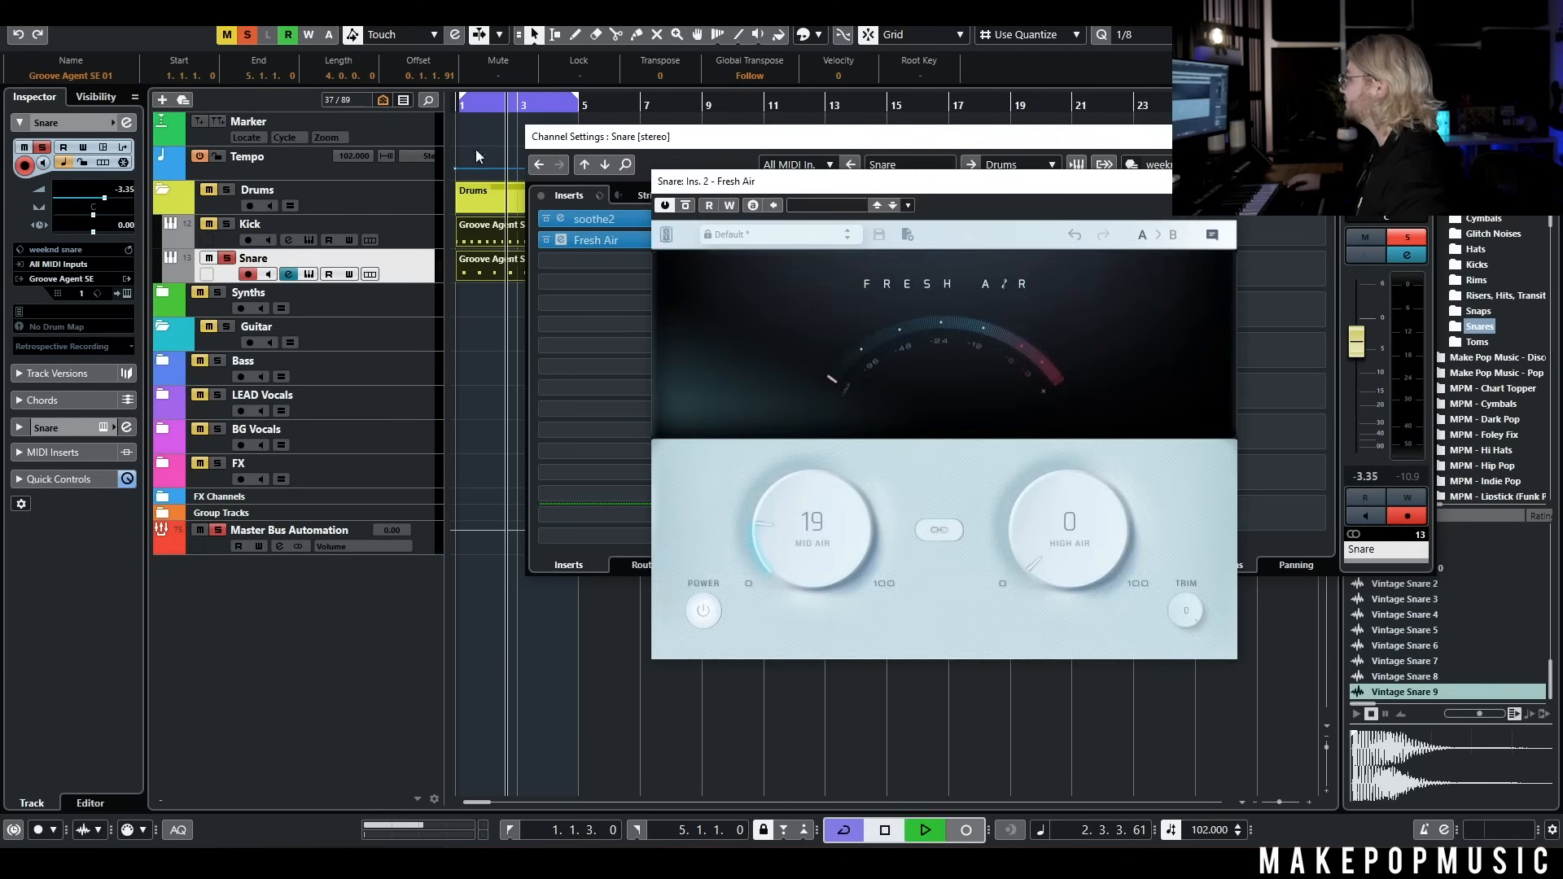
Raise Mid Air to 33 and High Air to 1 in Fresh Air during playback and close the plug-in
{"action": "left_click_drag", "start_coordinate": [461, 96], "coordinate": [456, 97]}
{"action": "left_click_drag", "start_coordinate": [760, 527], "coordinate": [760, 482]}
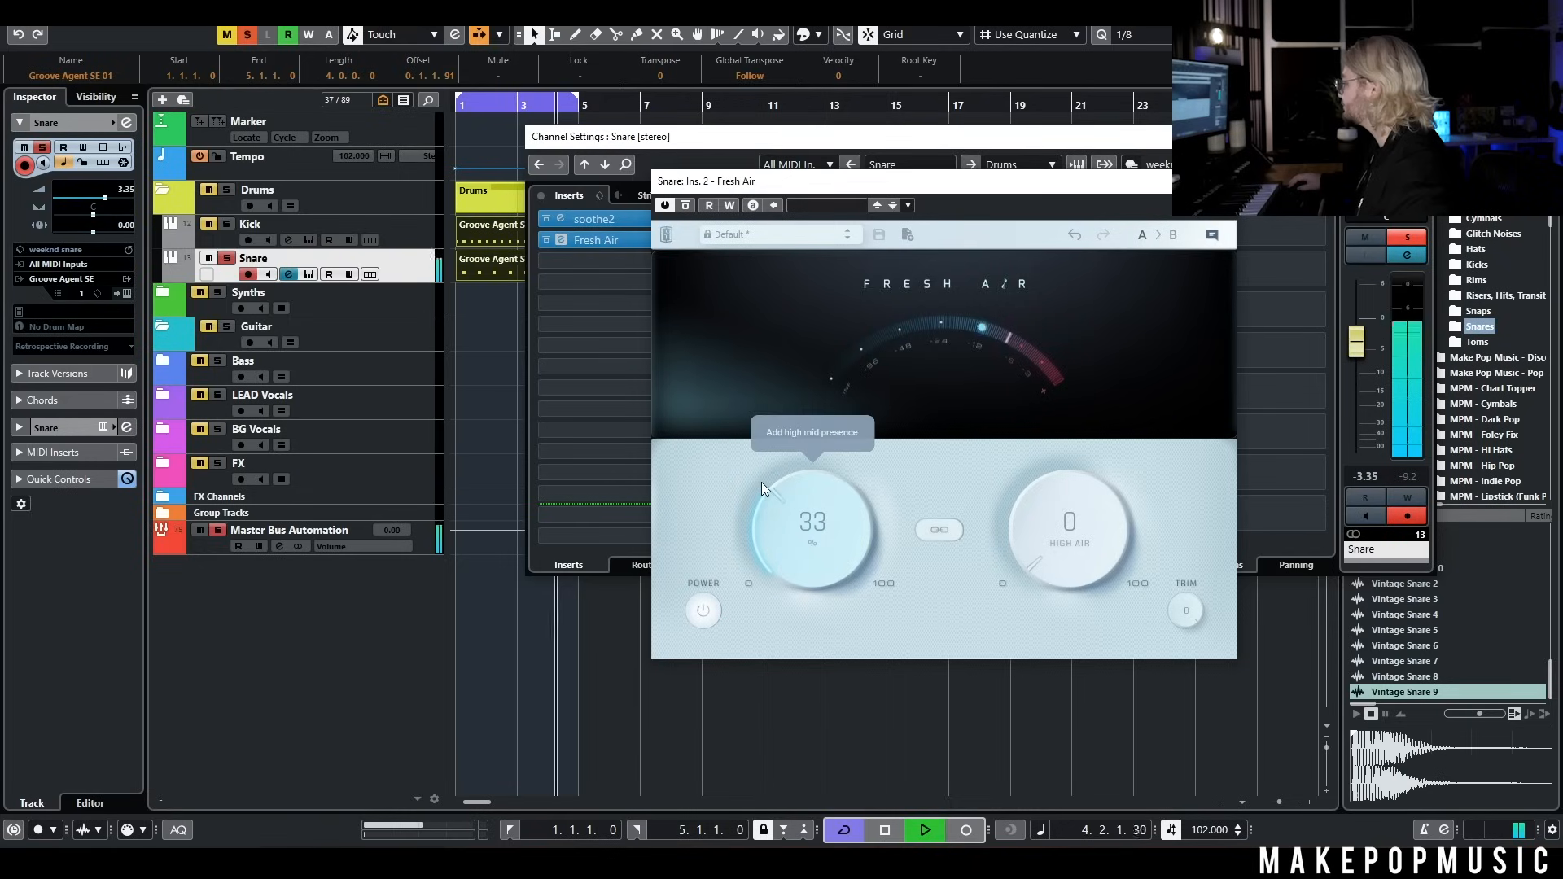
{"action": "left_click_drag", "start_coordinate": [1093, 538], "coordinate": [1093, 534]}
{"action": "key", "text": "space"}
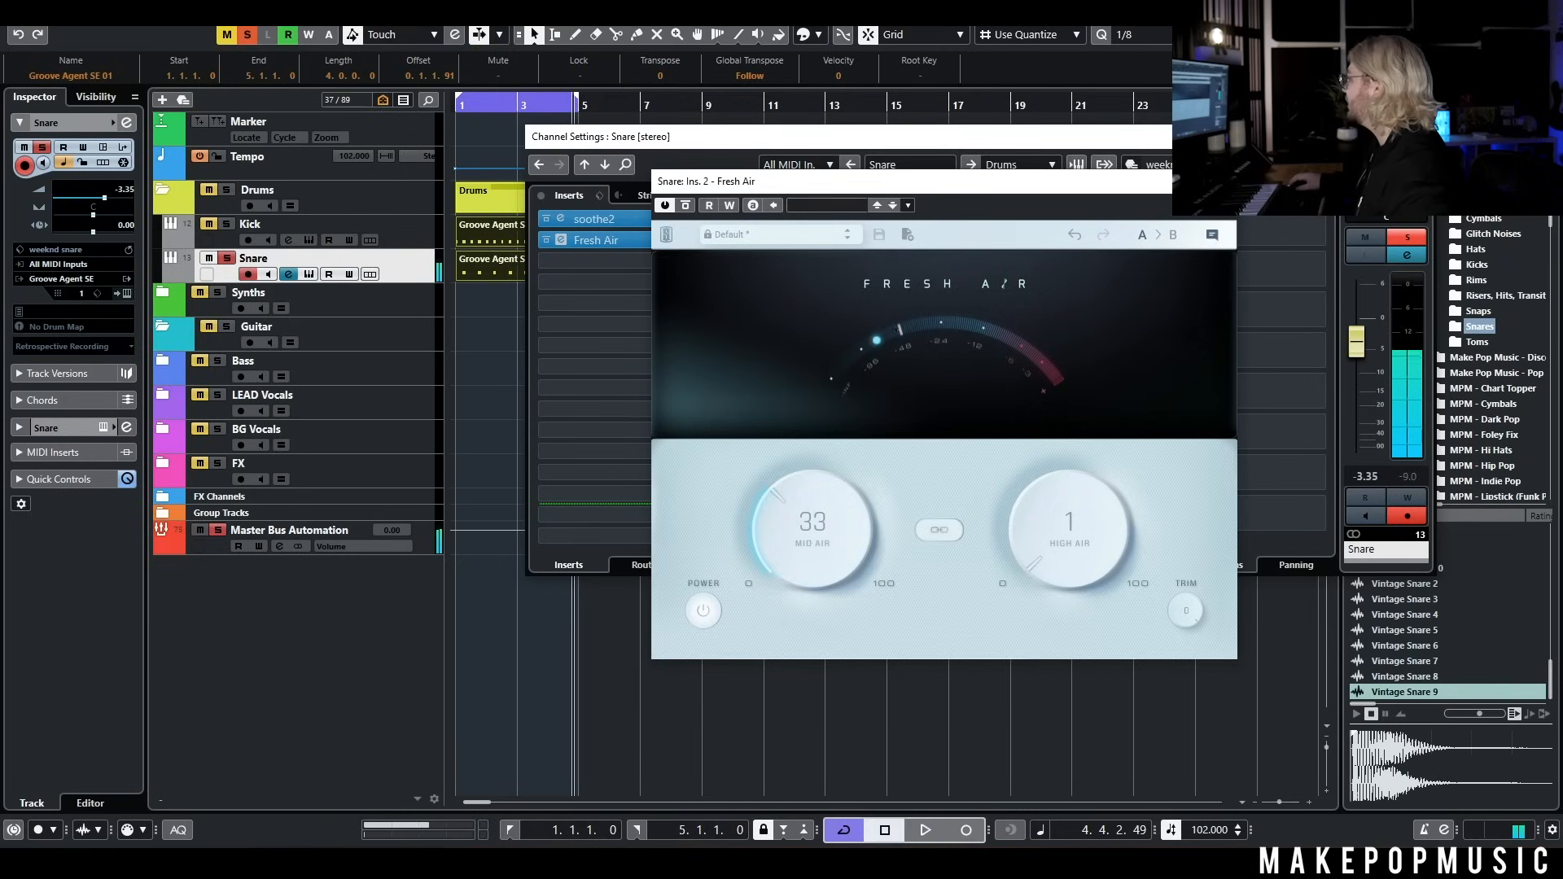
{"action": "left_click", "coordinate": [1219, 180]}
Insert FabFilter Pro-Q 3 in the Snare's third slot, add a slight bell cut near 6 kHz during playback and close it
{"action": "key", "text": "space"}
{"action": "left_click", "coordinate": [552, 262]}
{"action": "type", "text": "pro"}
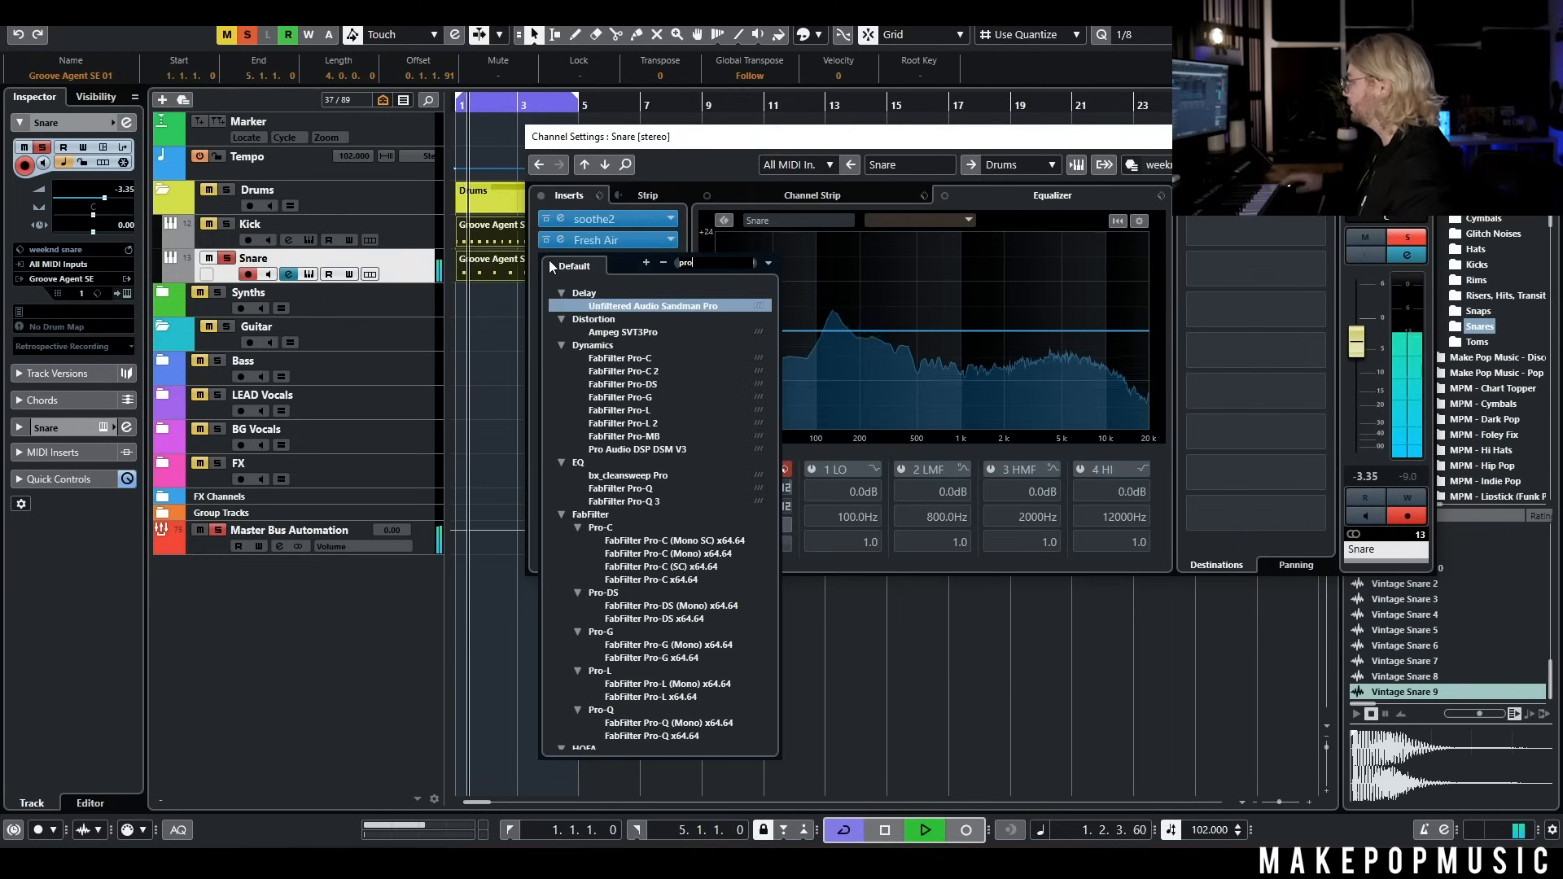
{"action": "left_click", "coordinate": [623, 502]}
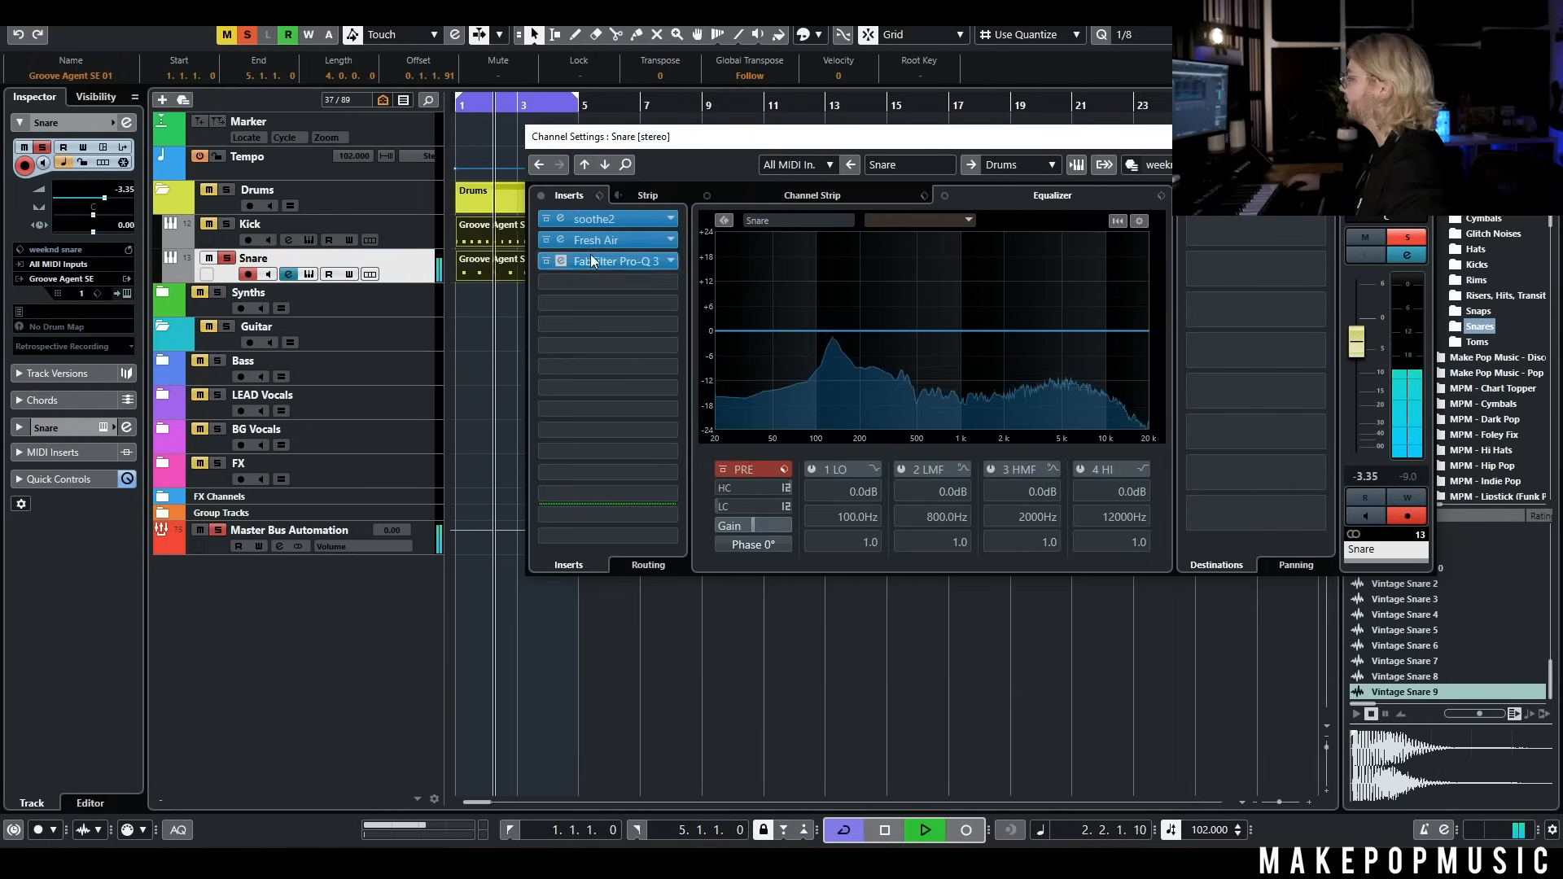
{"action": "left_click", "coordinate": [592, 261]}
{"action": "left_click_drag", "start_coordinate": [893, 398], "coordinate": [959, 415]}
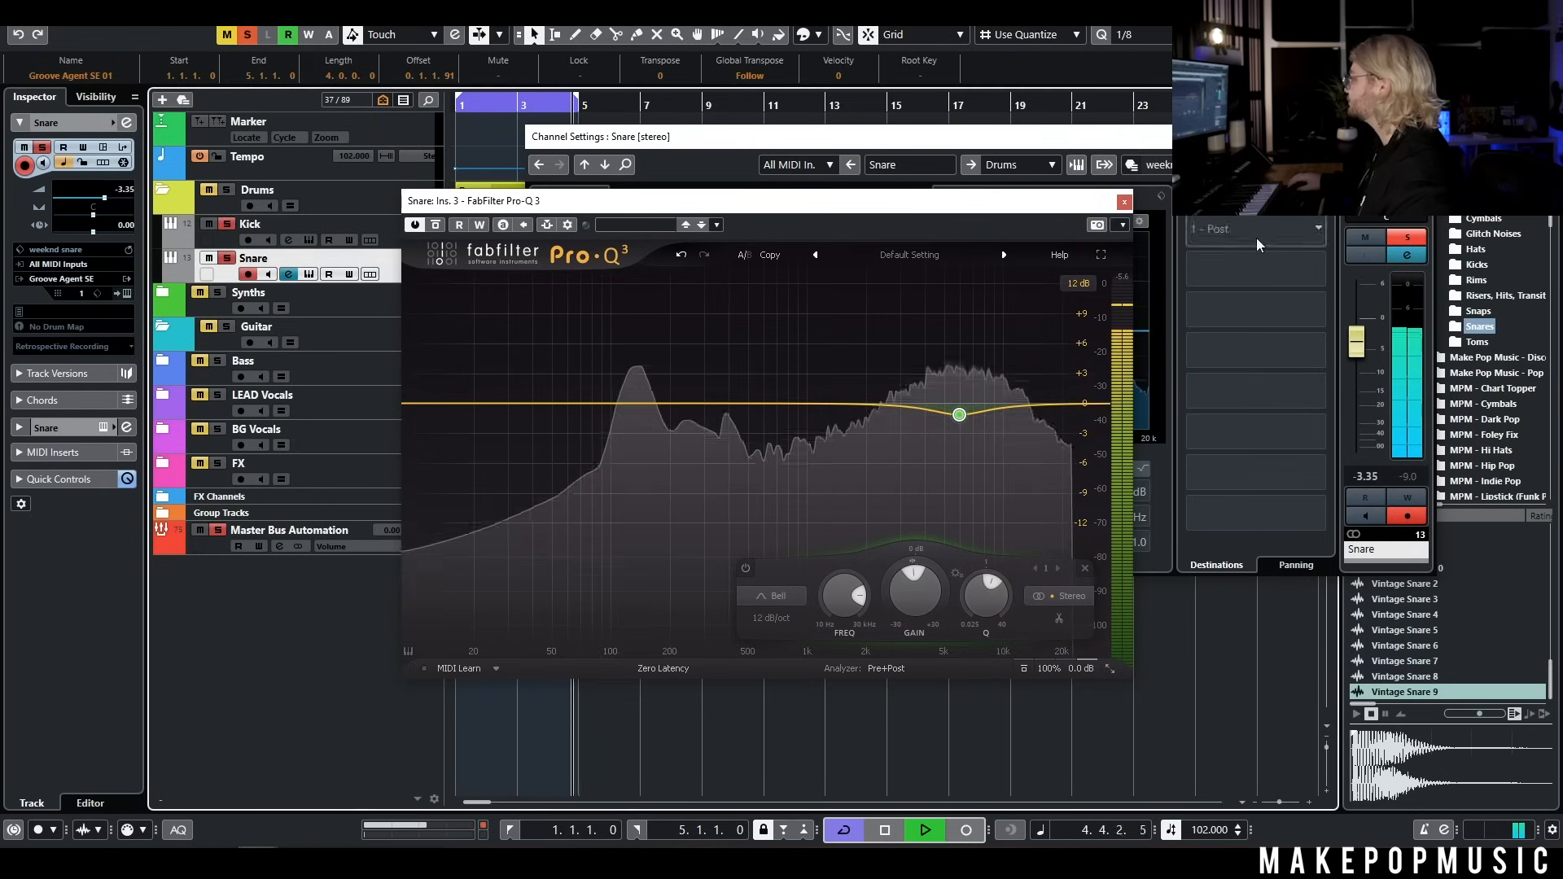
{"action": "left_click", "coordinate": [1124, 203]}
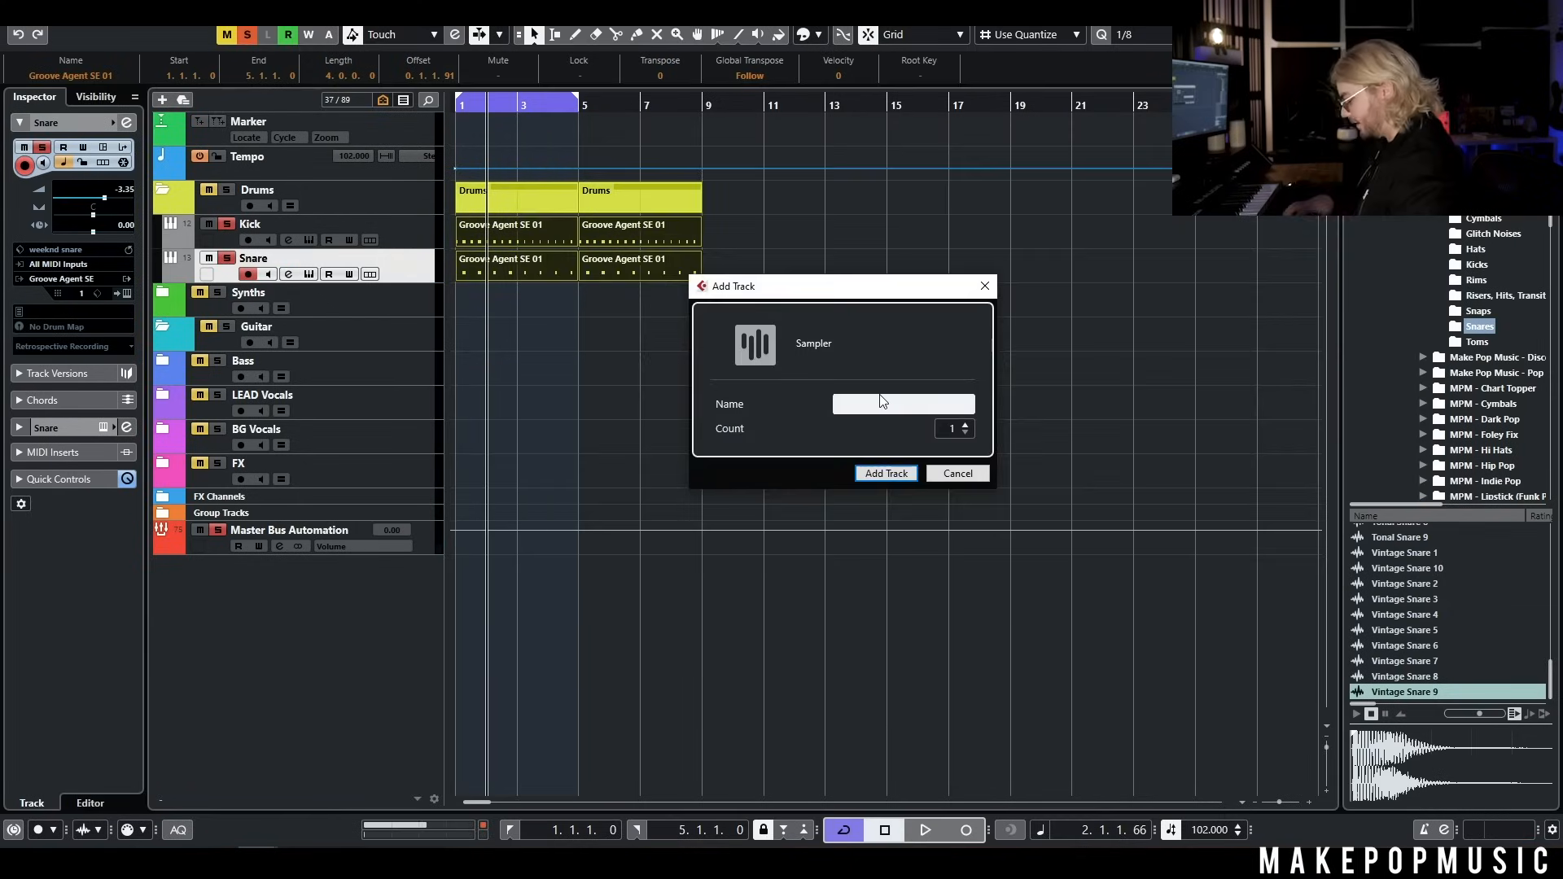
Add a sampler track named Hats below the Snare track
{"action": "type", "text": "Hat"}
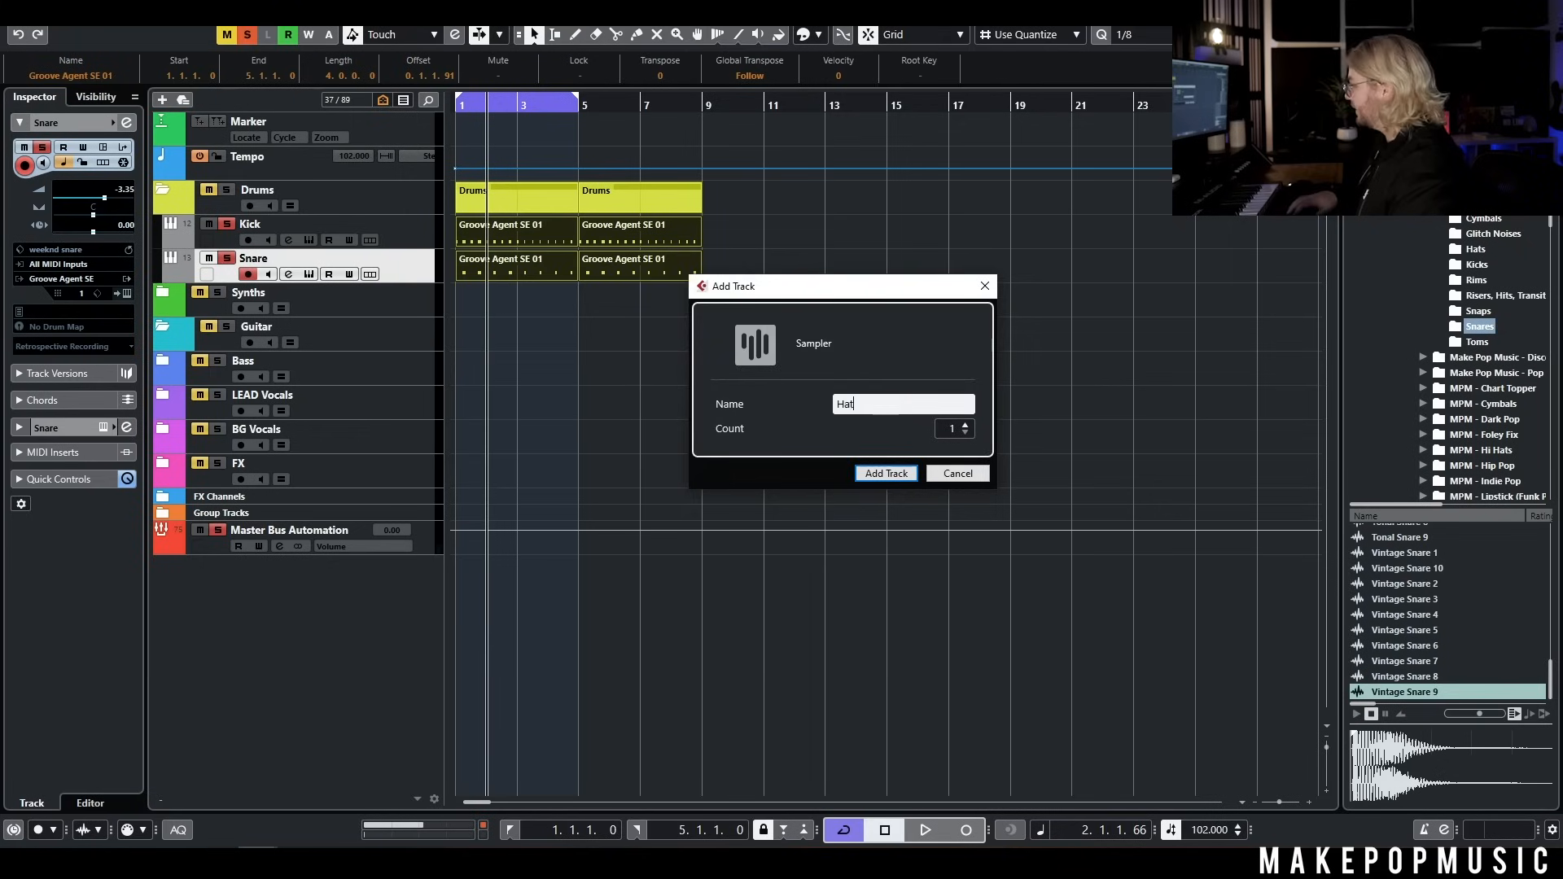
{"action": "type", "text": "s"}
{"action": "key", "text": "Return"}
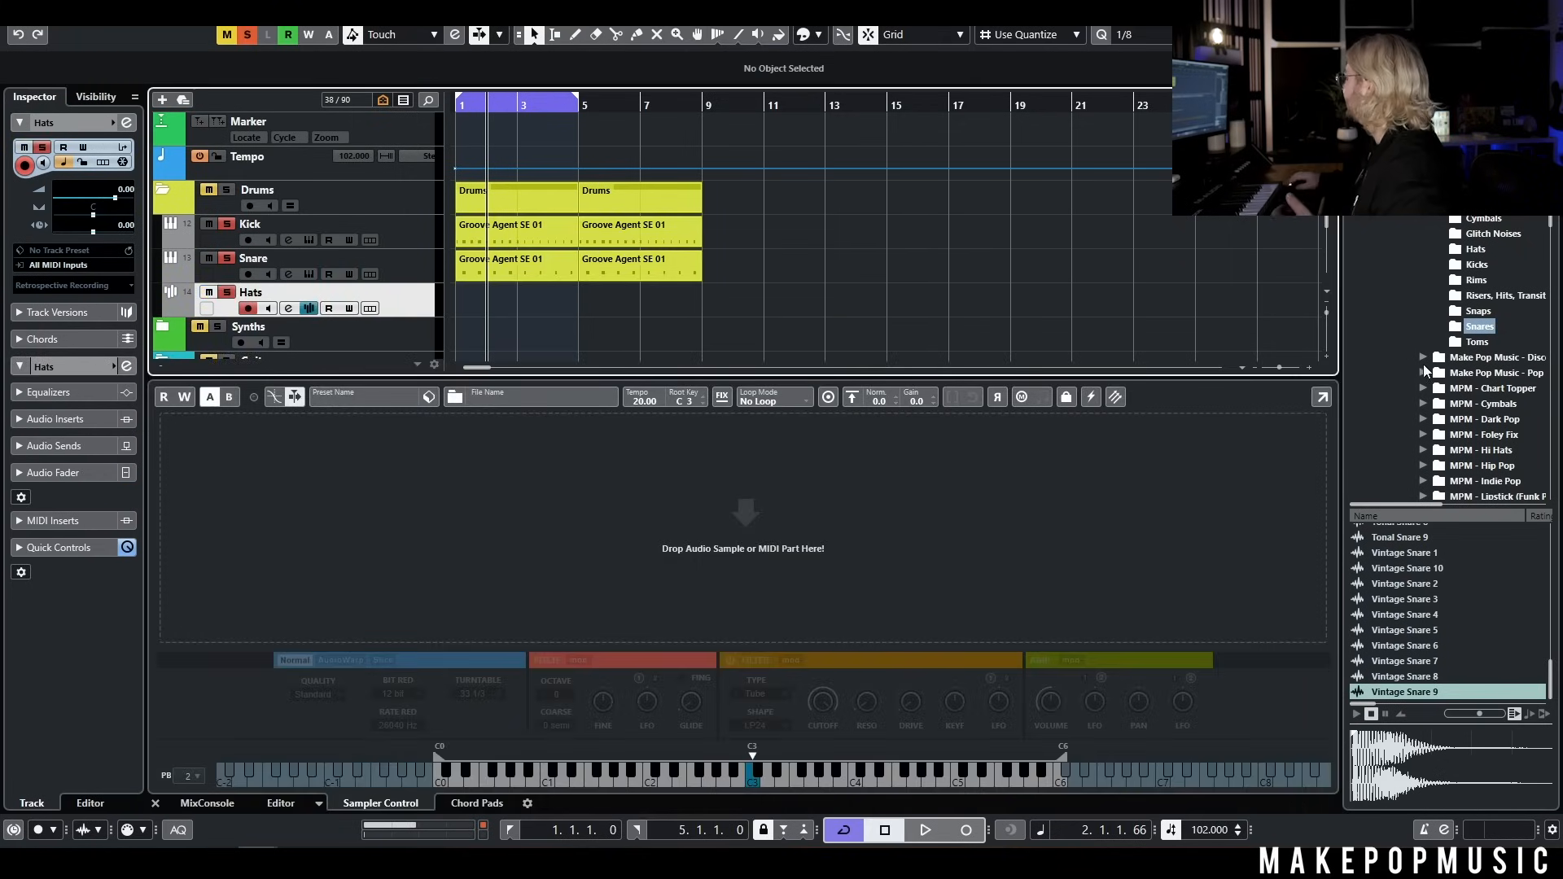
Audition samples in the Hats folder and load Hat 4 into the Hats track's sampler
{"action": "left_click", "coordinate": [1475, 249]}
{"action": "left_click", "coordinate": [1385, 532]}
{"action": "left_click", "coordinate": [1387, 546]}
{"action": "left_click", "coordinate": [1391, 562]}
{"action": "left_click", "coordinate": [1395, 577]}
{"action": "left_click", "coordinate": [1395, 593]}
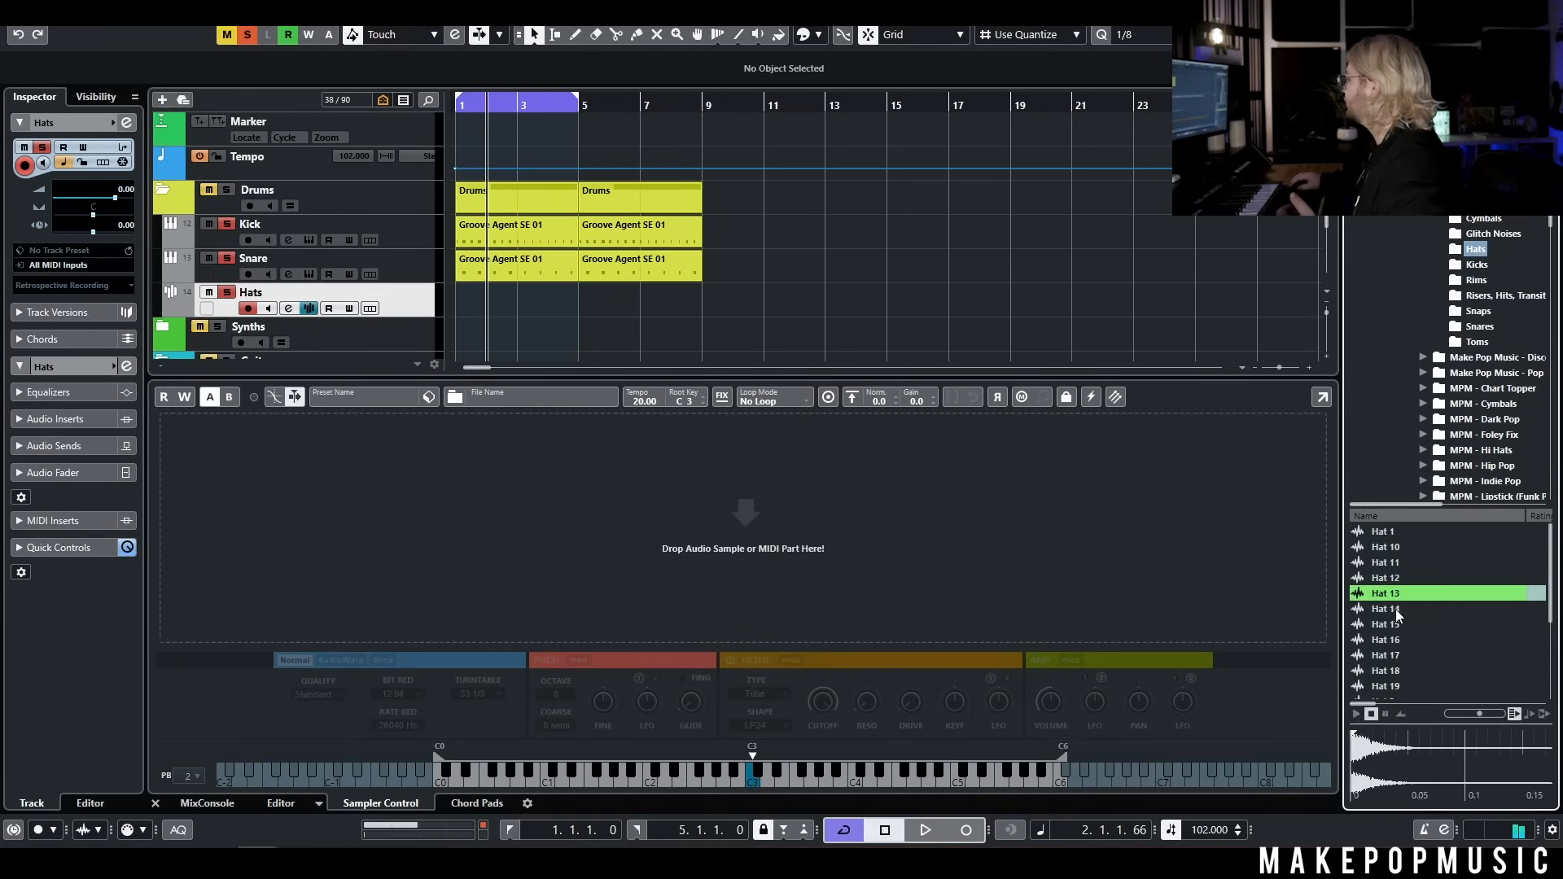
{"action": "left_click", "coordinate": [1396, 609]}
{"action": "left_click", "coordinate": [1393, 625]}
{"action": "scroll", "coordinate": [1401, 631], "scroll_direction": "down", "scroll_amount": 3}
{"action": "left_click", "coordinate": [1417, 616]}
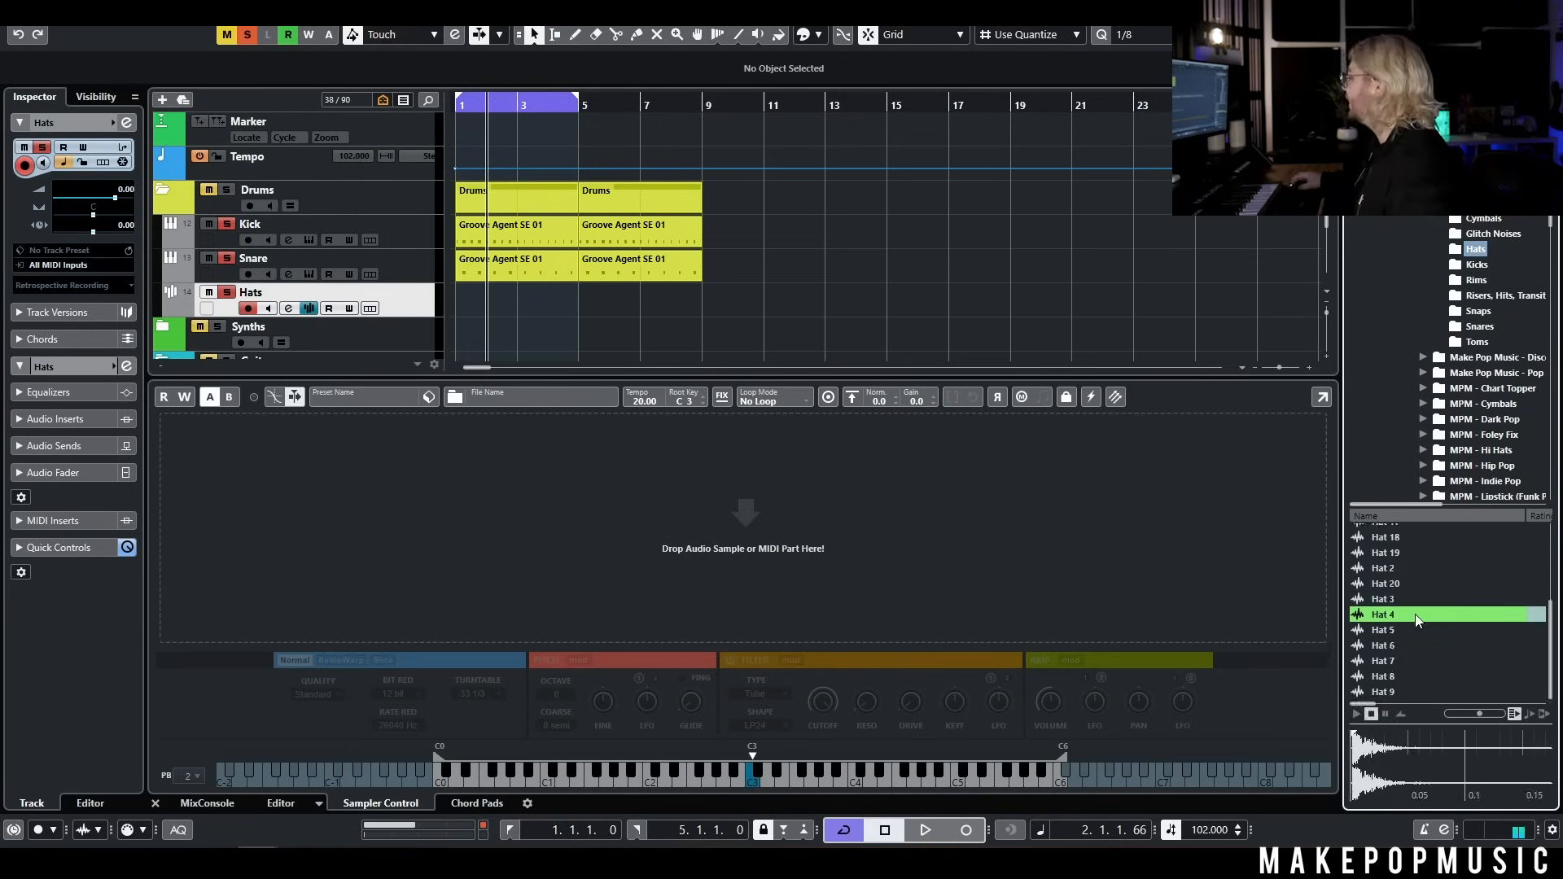
{"action": "left_click_drag", "start_coordinate": [1417, 616], "coordinate": [611, 500]}
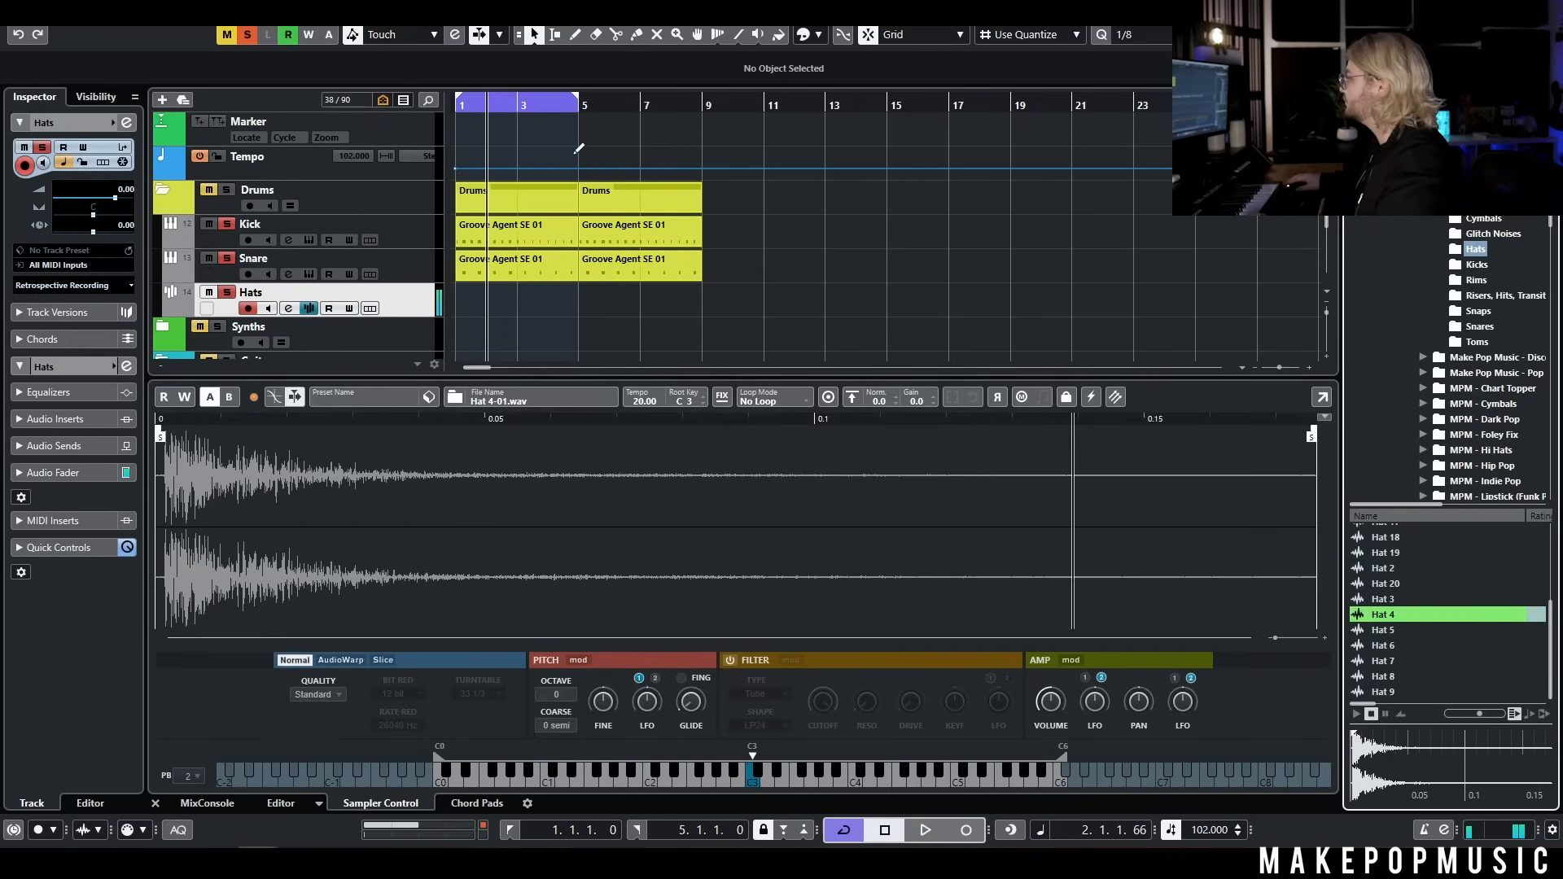
Draw a four-bar MIDI part on the Hats track from bar 1 to bar 5 and open it for note editing
{"action": "left_click", "coordinate": [461, 109]}
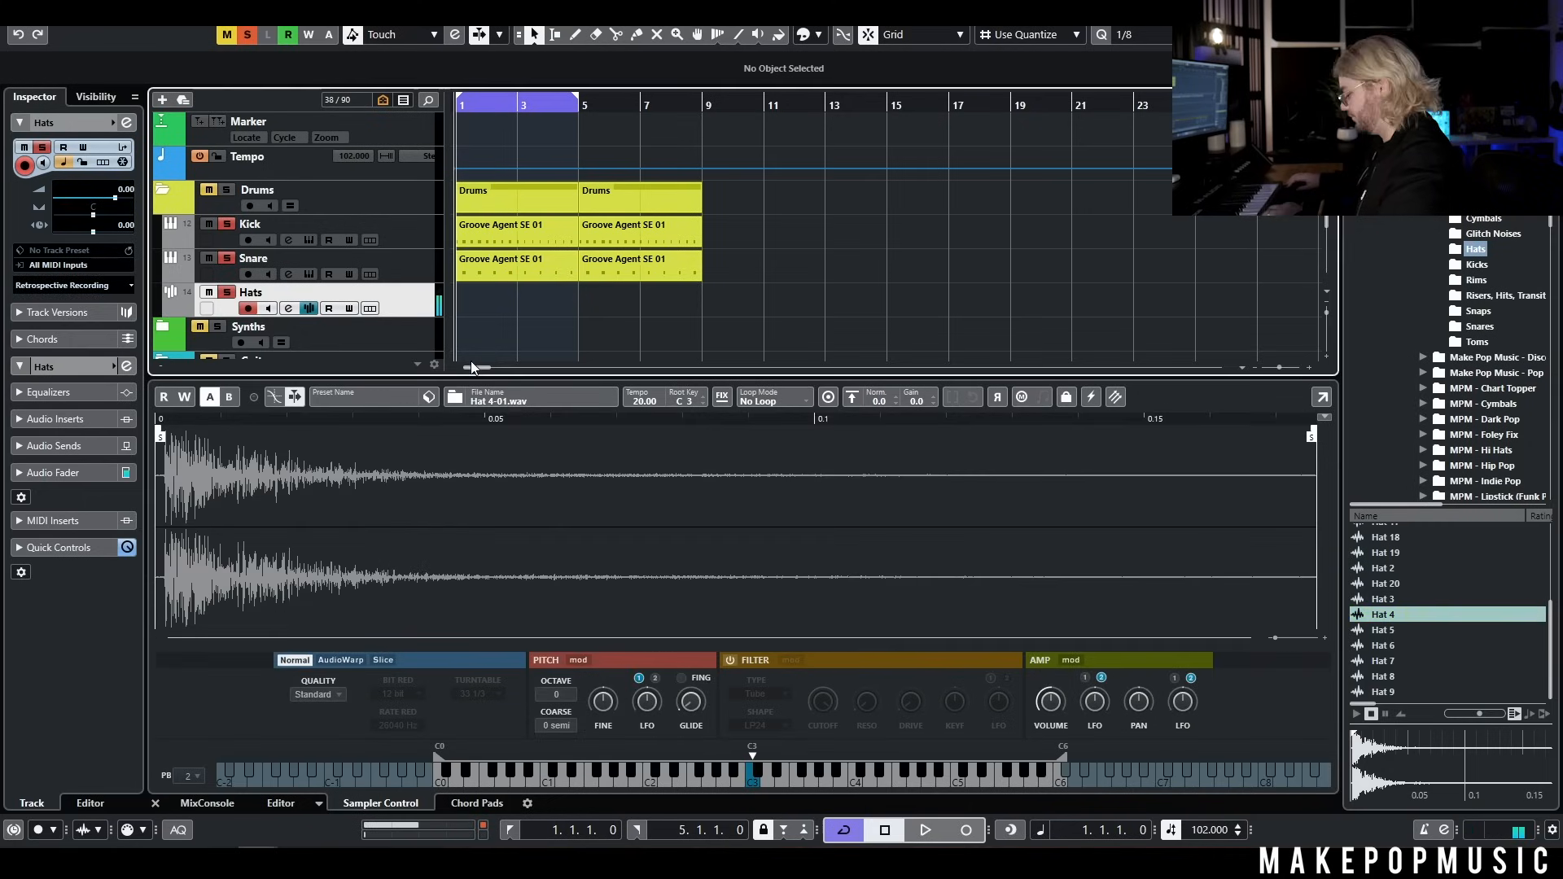
{"action": "key", "text": "h"}
{"action": "key", "text": "h"}
{"action": "key", "text": "h"}
{"action": "key", "text": "h"}
{"action": "left_click", "coordinate": [466, 299]}
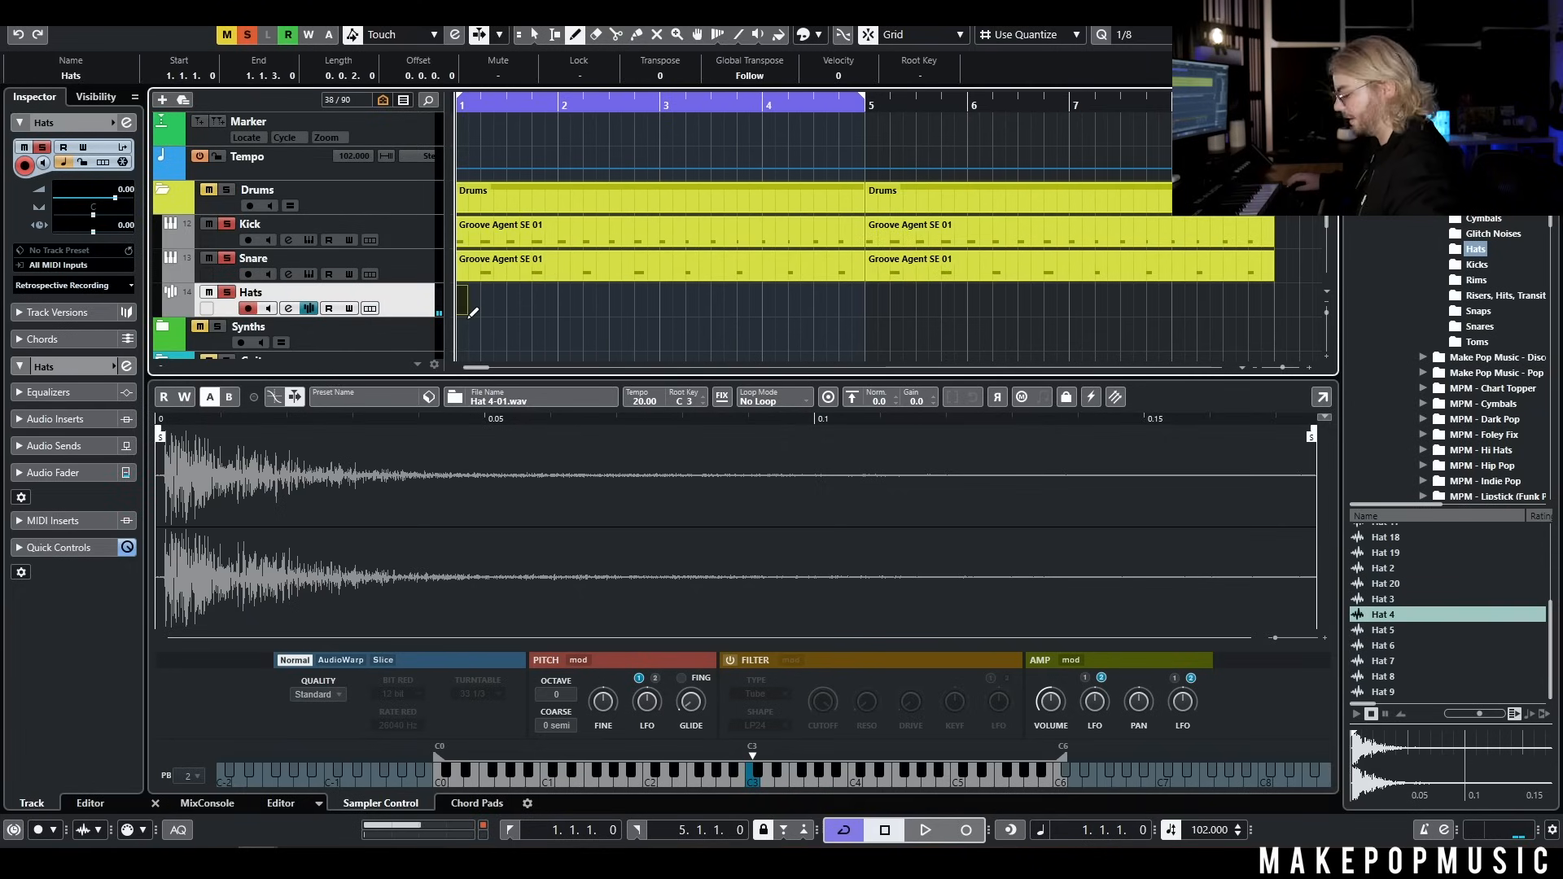
{"action": "left_click_drag", "start_coordinate": [466, 311], "coordinate": [865, 308]}
{"action": "double_click", "coordinate": [821, 301]}
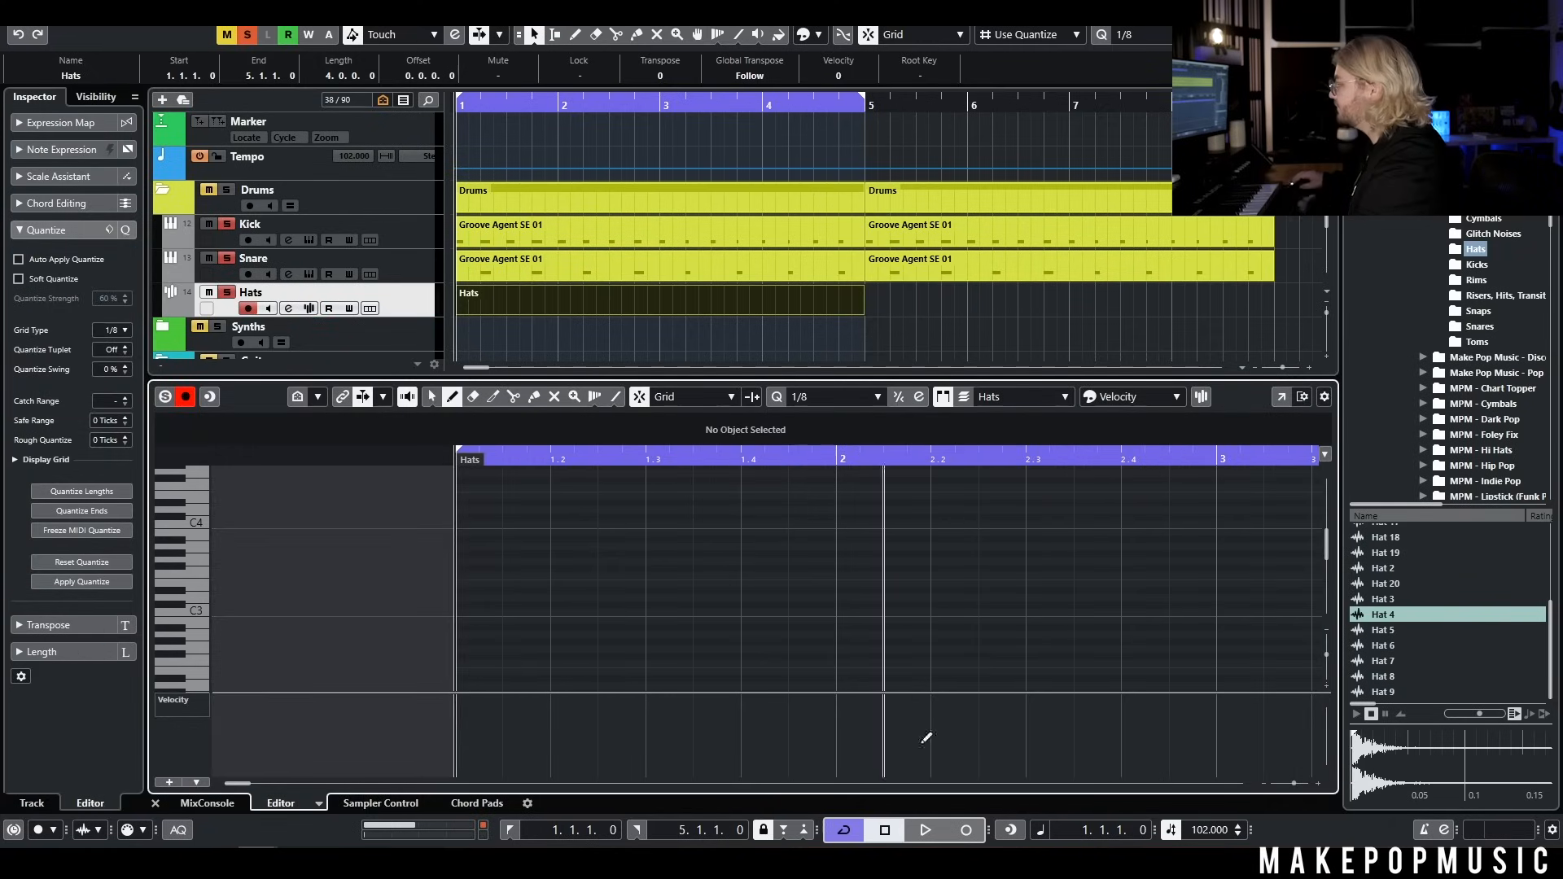
Set the quantize grid to 1/16, draw four C3 notes in the first beat and ramp their velocities from 54 to 120
{"action": "left_click", "coordinate": [114, 330]}
{"action": "left_click", "coordinate": [123, 407]}
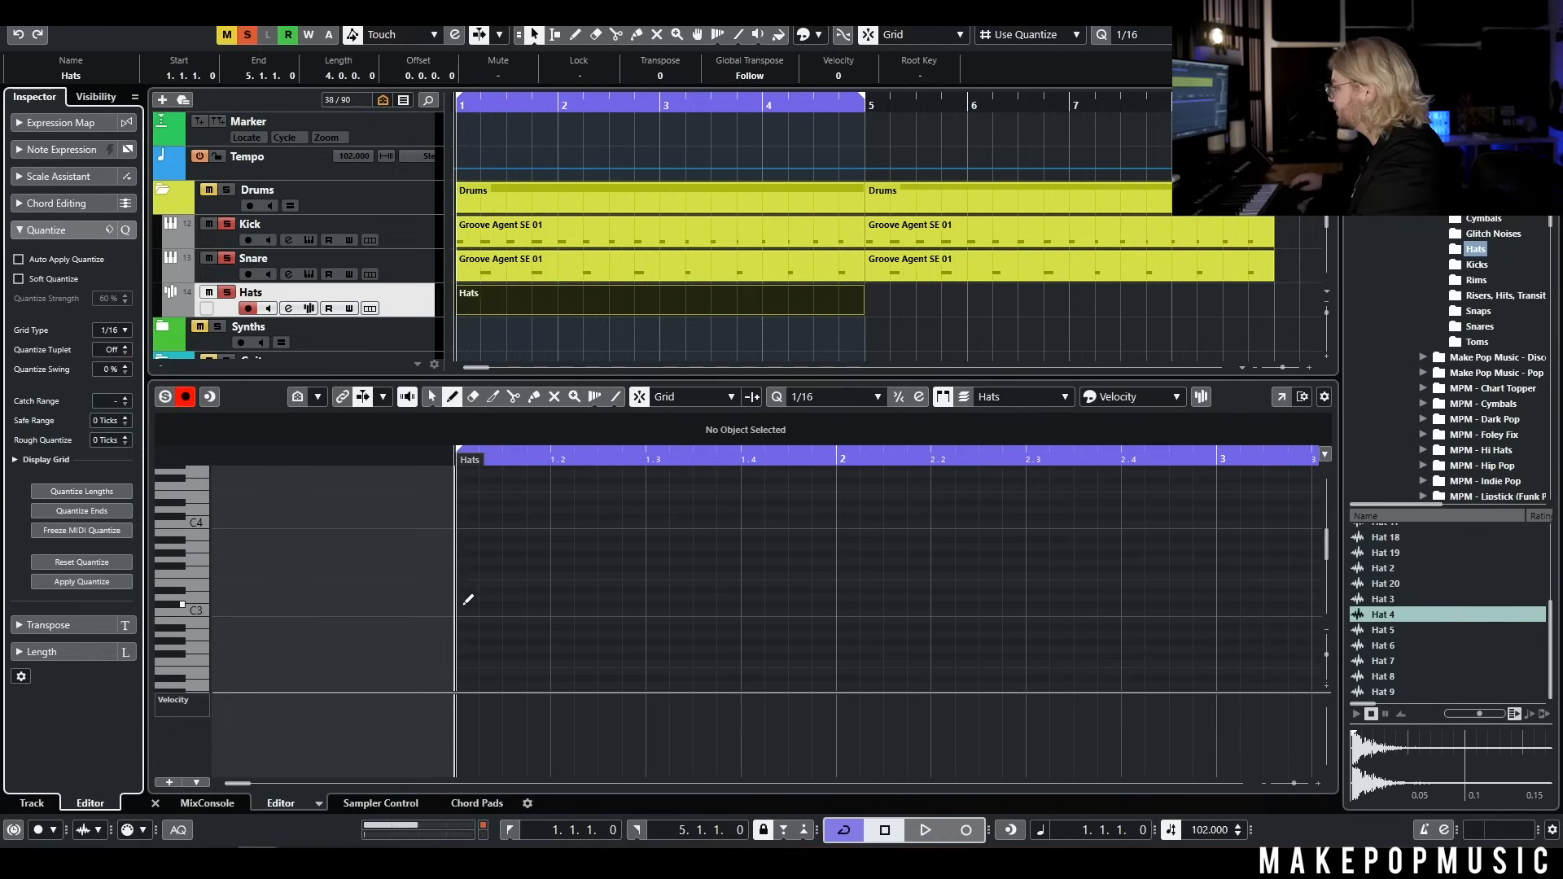
{"action": "left_click_drag", "start_coordinate": [481, 611], "coordinate": [543, 611]}
{"action": "left_click_drag", "start_coordinate": [457, 741], "coordinate": [522, 711]}
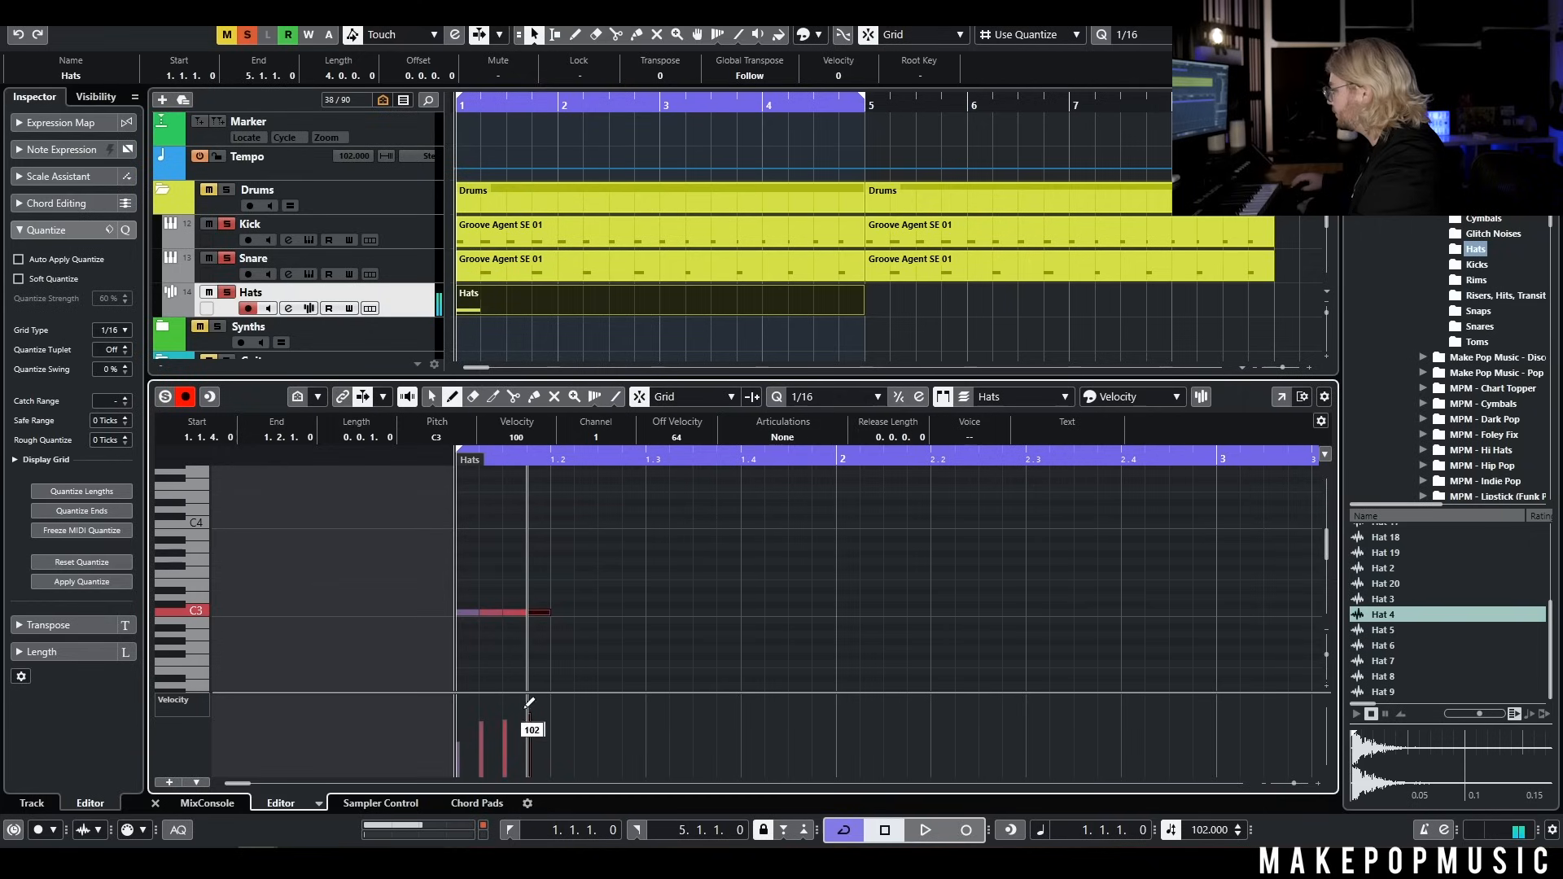
{"action": "key", "text": "space"}
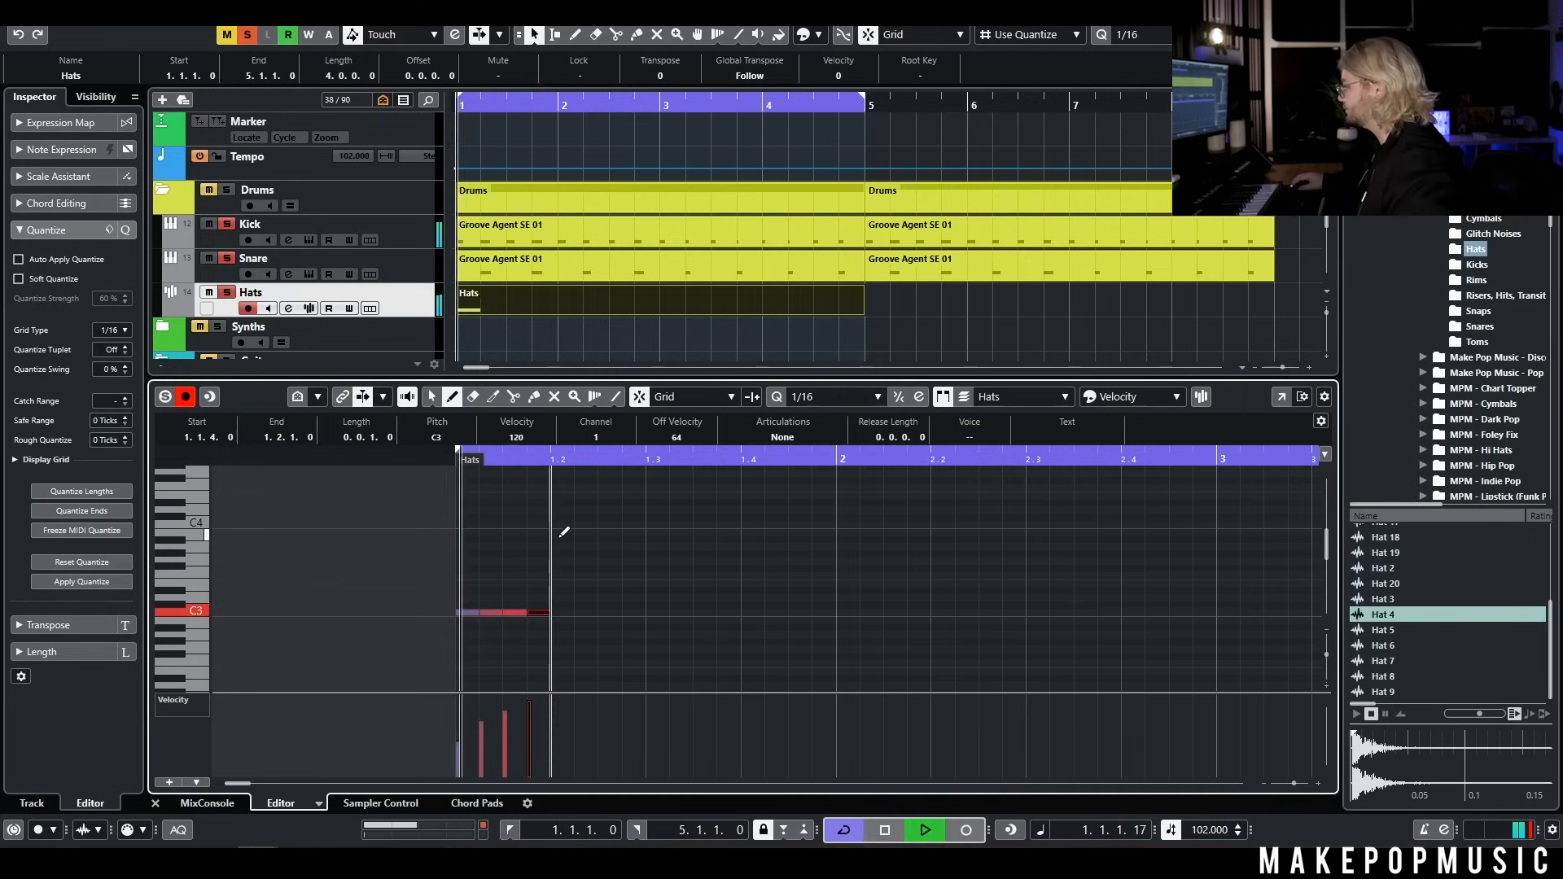
Copy the four-note hat pattern across beats 2 to 4 to fill bar 1
{"action": "key", "text": "1"}
{"action": "left_click_drag", "start_coordinate": [575, 581], "coordinate": [428, 668]}
{"action": "key", "text": "space"}
{"action": "key", "text": "ctrl+c"}
{"action": "left_click", "coordinate": [549, 457]}
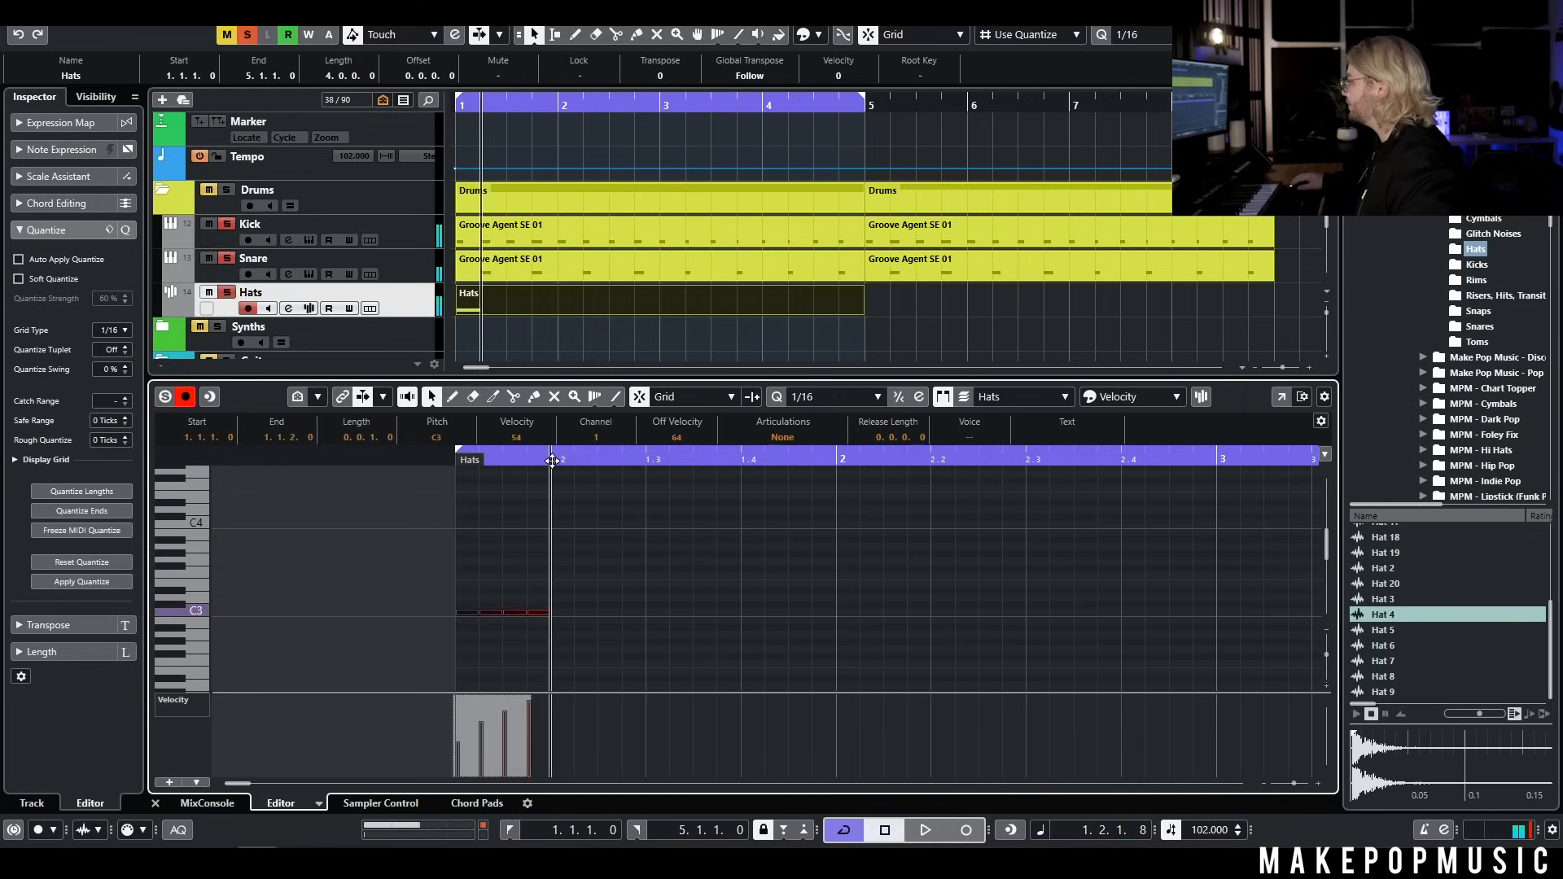
{"action": "key", "text": "ctrl+v"}
{"action": "left_click_drag", "start_coordinate": [721, 613], "coordinate": [448, 604]}
{"action": "key", "text": "ctrl+c"}
{"action": "left_click", "coordinate": [648, 454]}
{"action": "key", "text": "ctrl+v"}
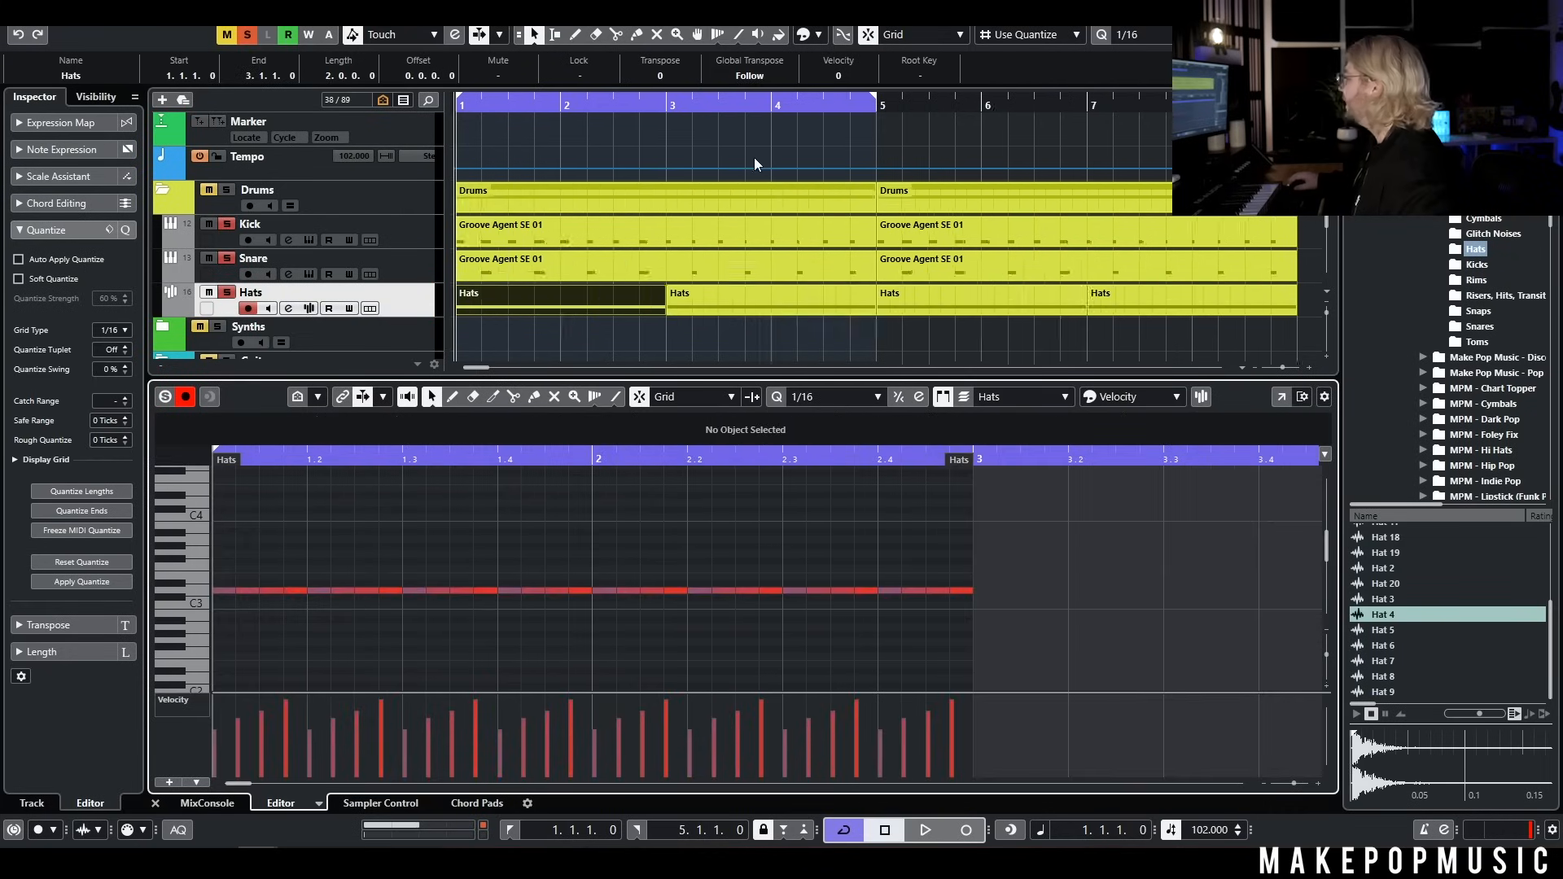
Select the first Hats part and play the beat to hear the hats with the kick and snare
{"action": "scroll", "coordinate": [757, 165], "scroll_direction": "down", "scroll_amount": 3}
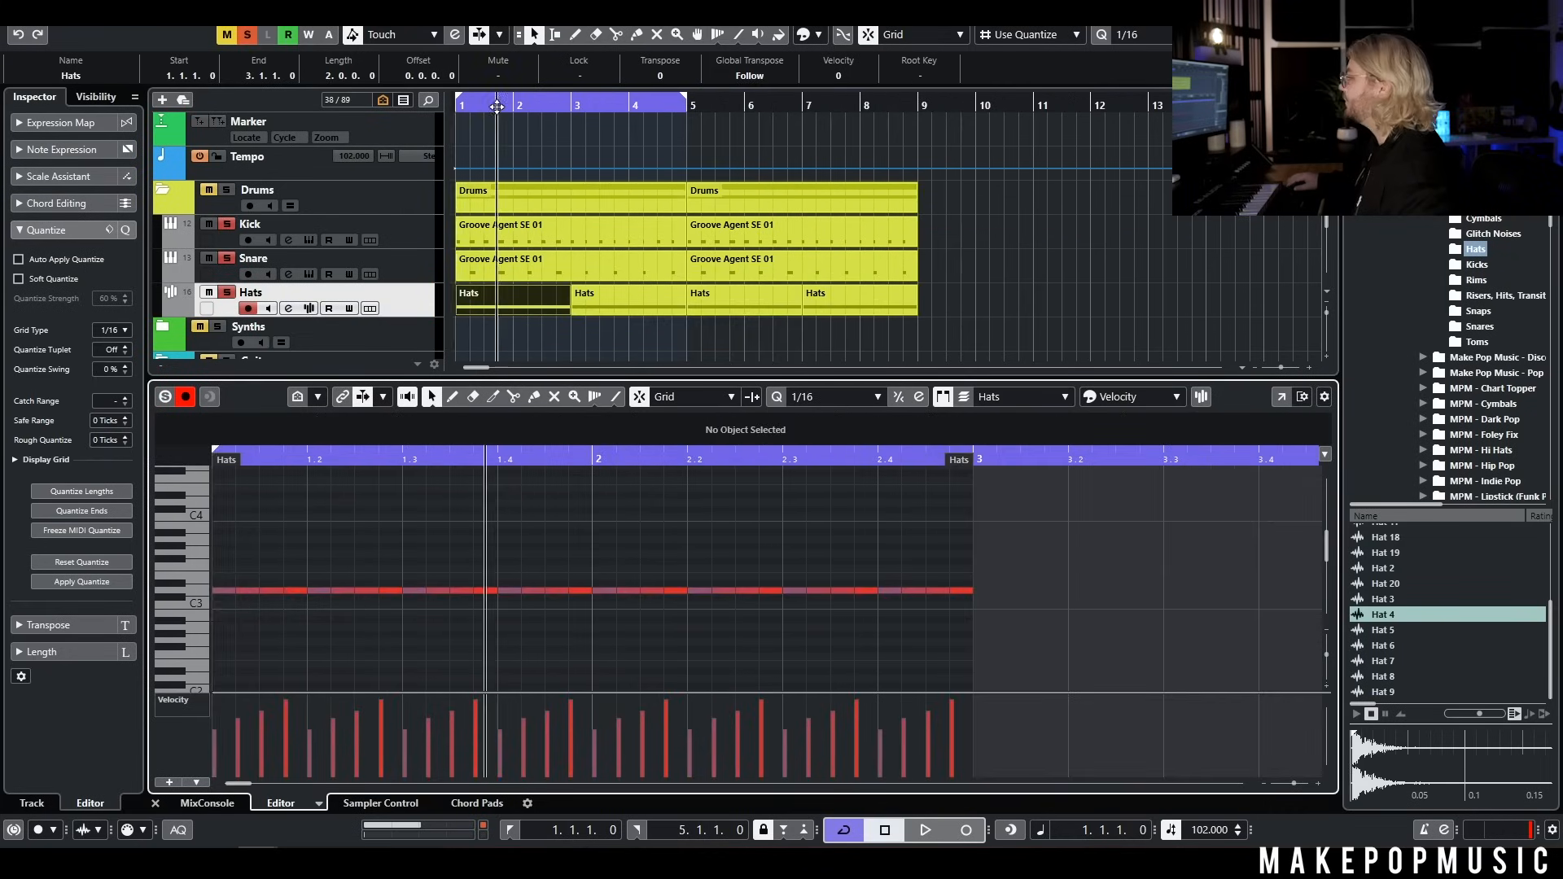
{"action": "left_click", "coordinate": [522, 300]}
{"action": "key", "text": "space"}
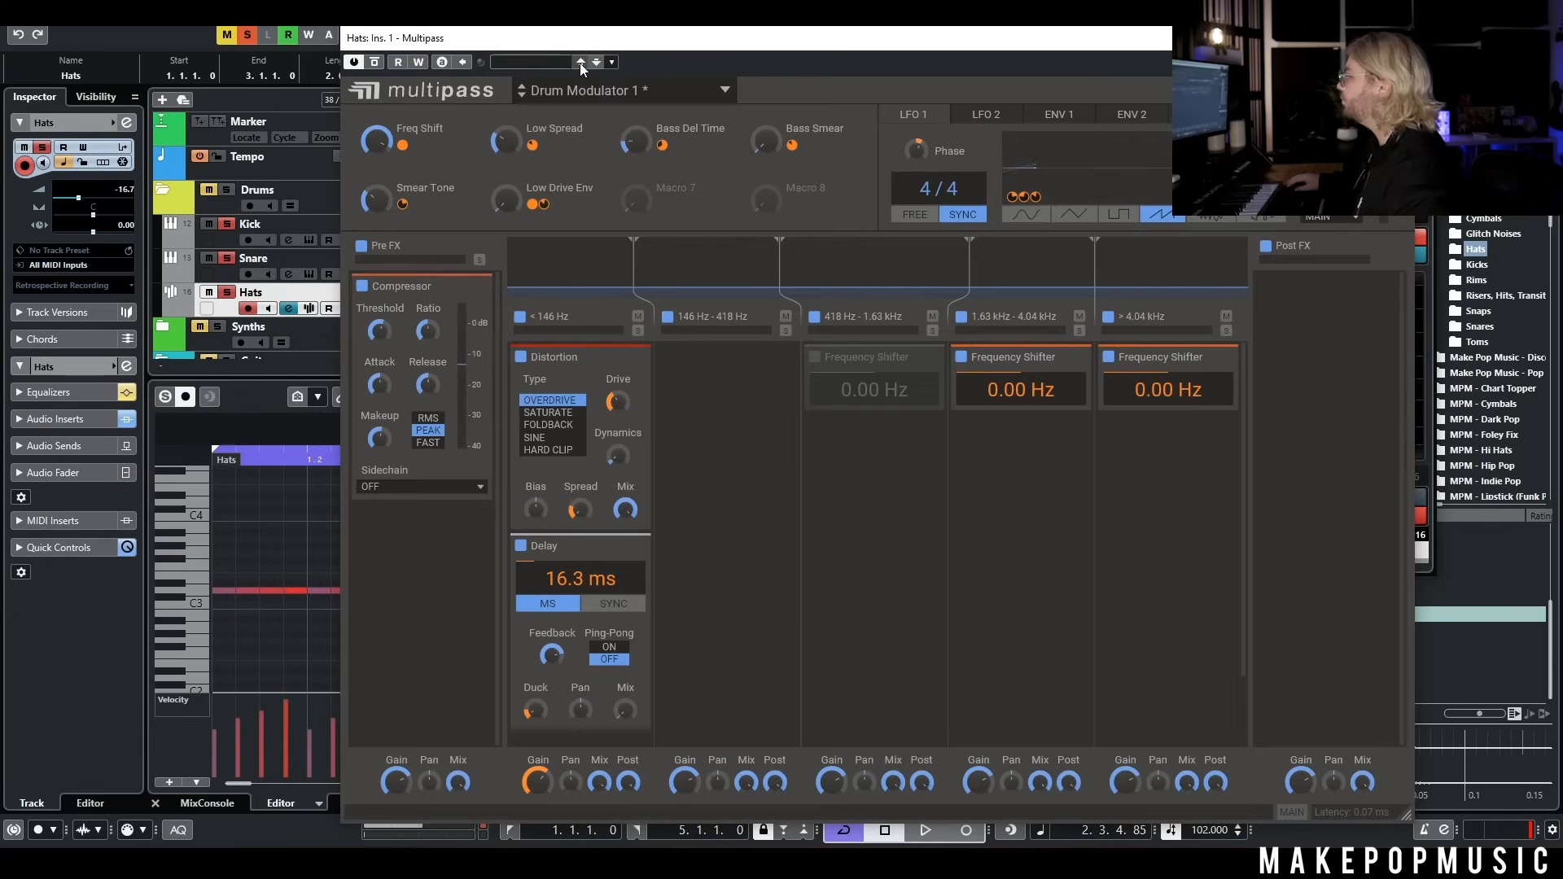
Toggle the bypass of Multipass with the Drum Modulator 1 preset on the Hats channel during playback to compare
{"action": "left_click_drag", "start_coordinate": [577, 48], "coordinate": [559, 170]}
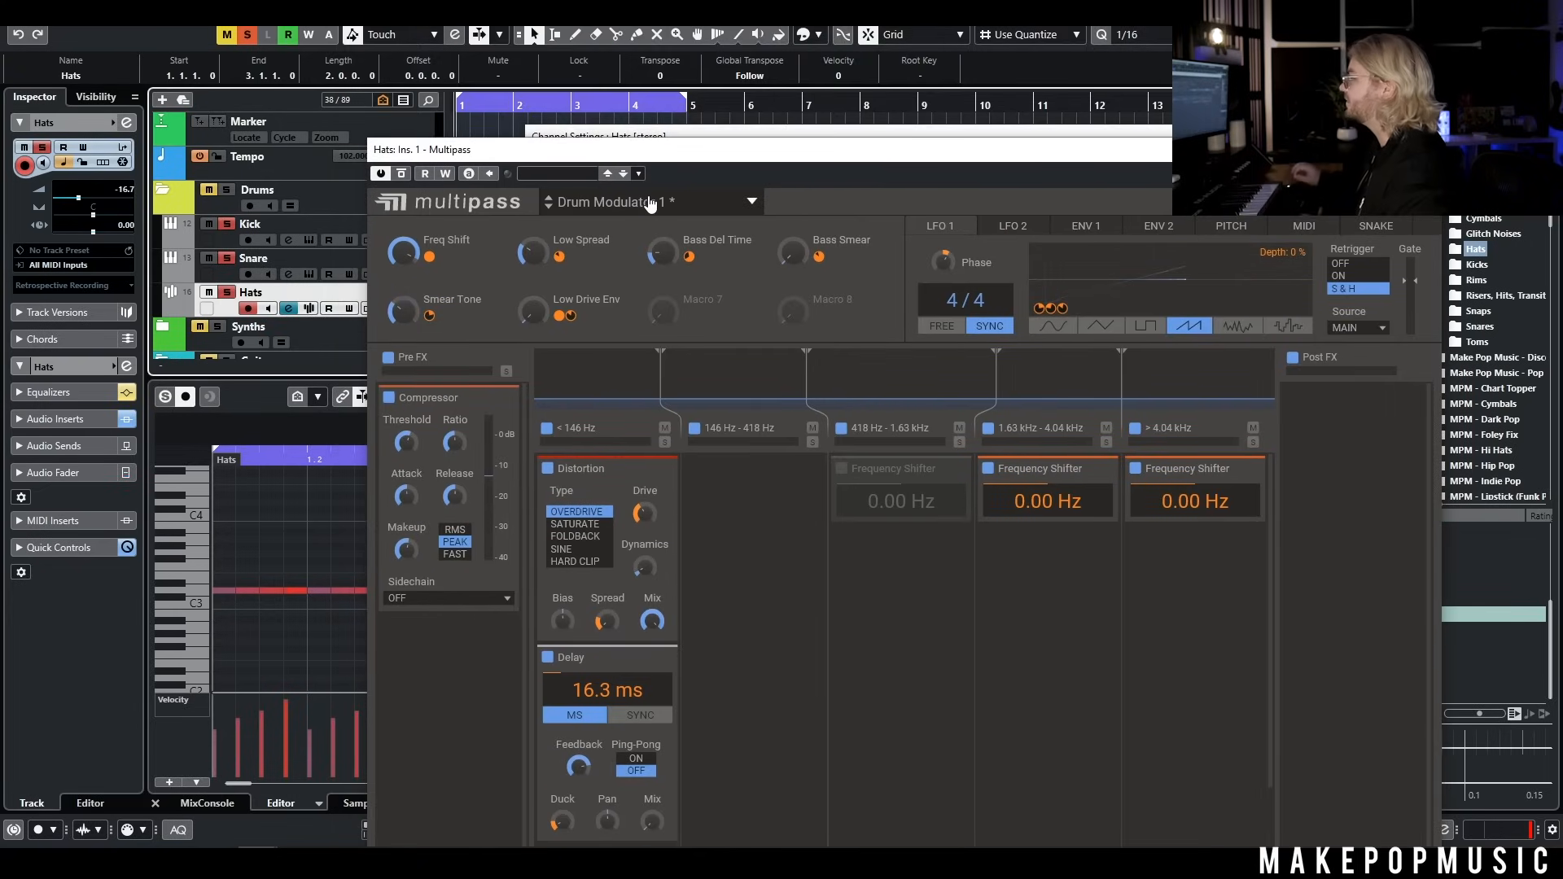
{"action": "key", "text": "space"}
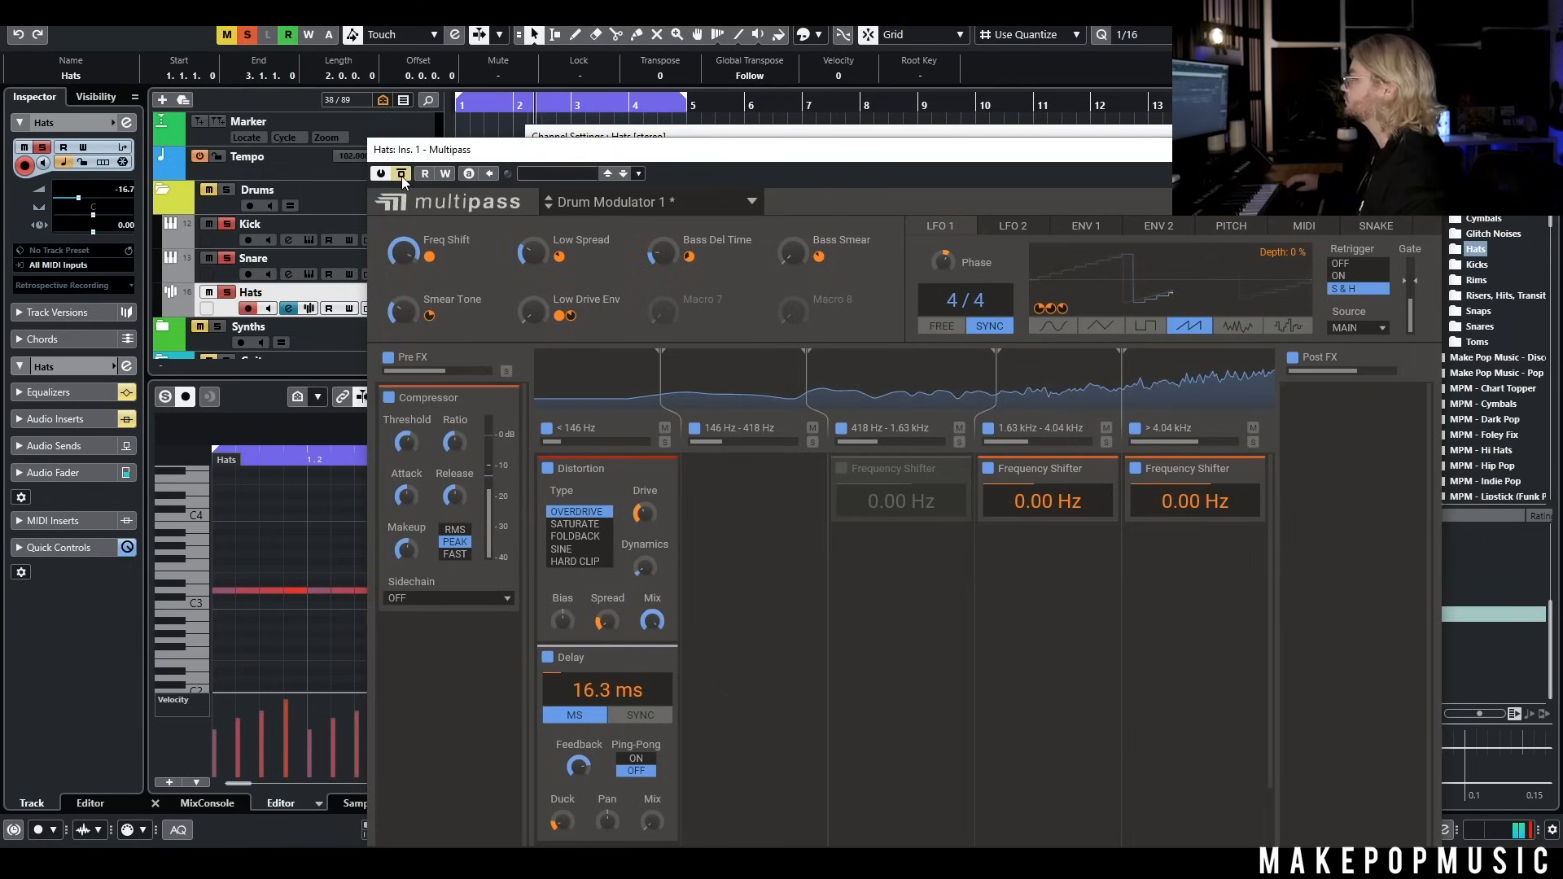
{"action": "left_click", "coordinate": [403, 176]}
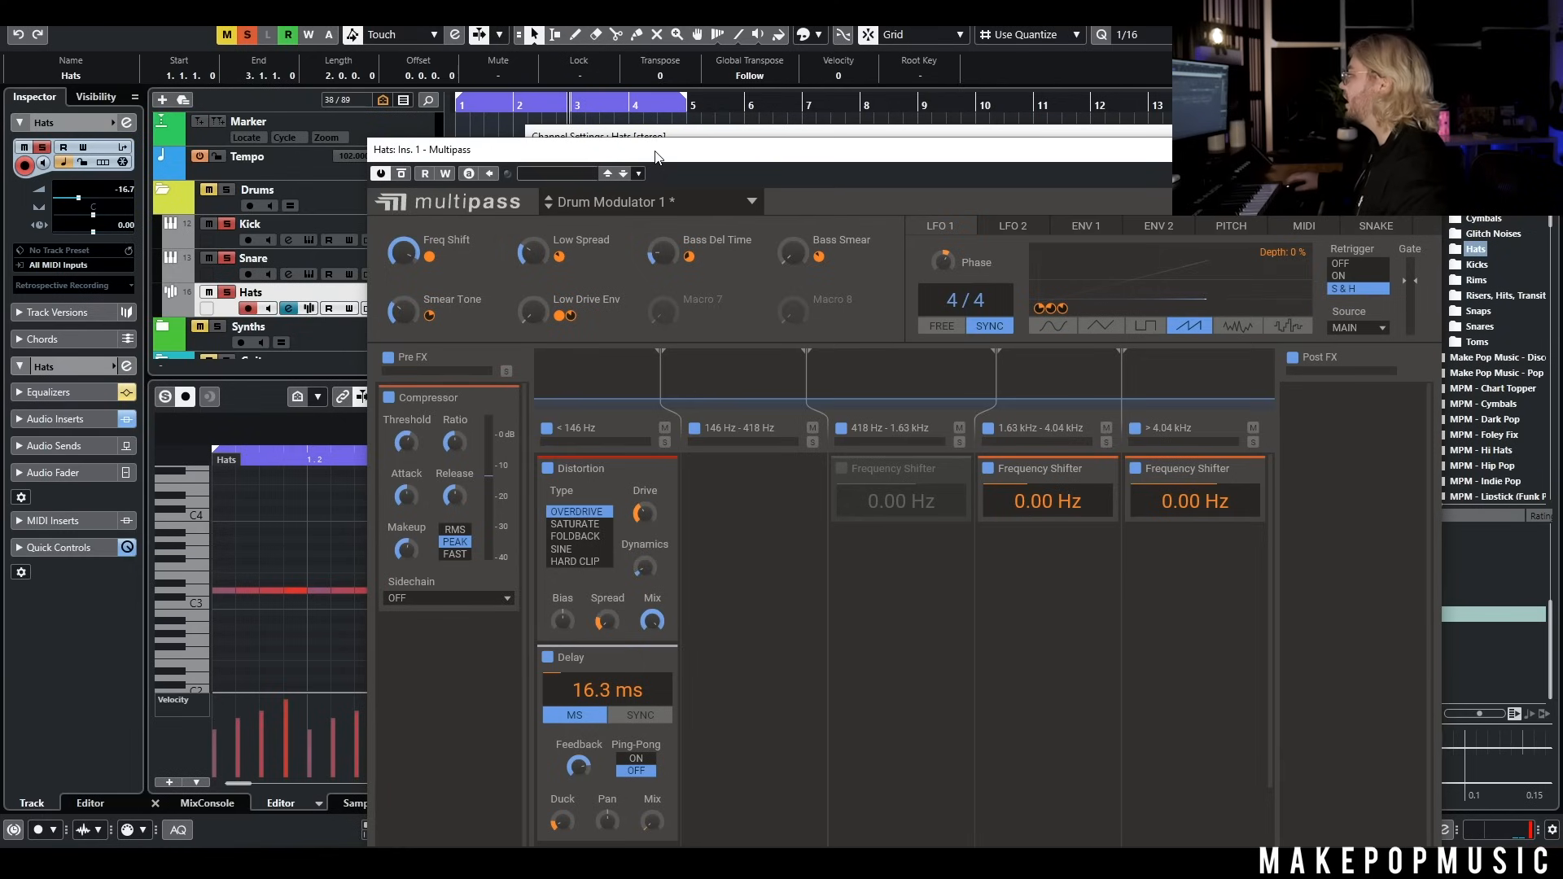
Move the Multipass window aside and set the kHs Haas delay on the Hats channel to 29.8 ms during playback
{"action": "left_click_drag", "start_coordinate": [658, 157], "coordinate": [649, 288]}
{"action": "left_click_drag", "start_coordinate": [500, 107], "coordinate": [108, 107]}
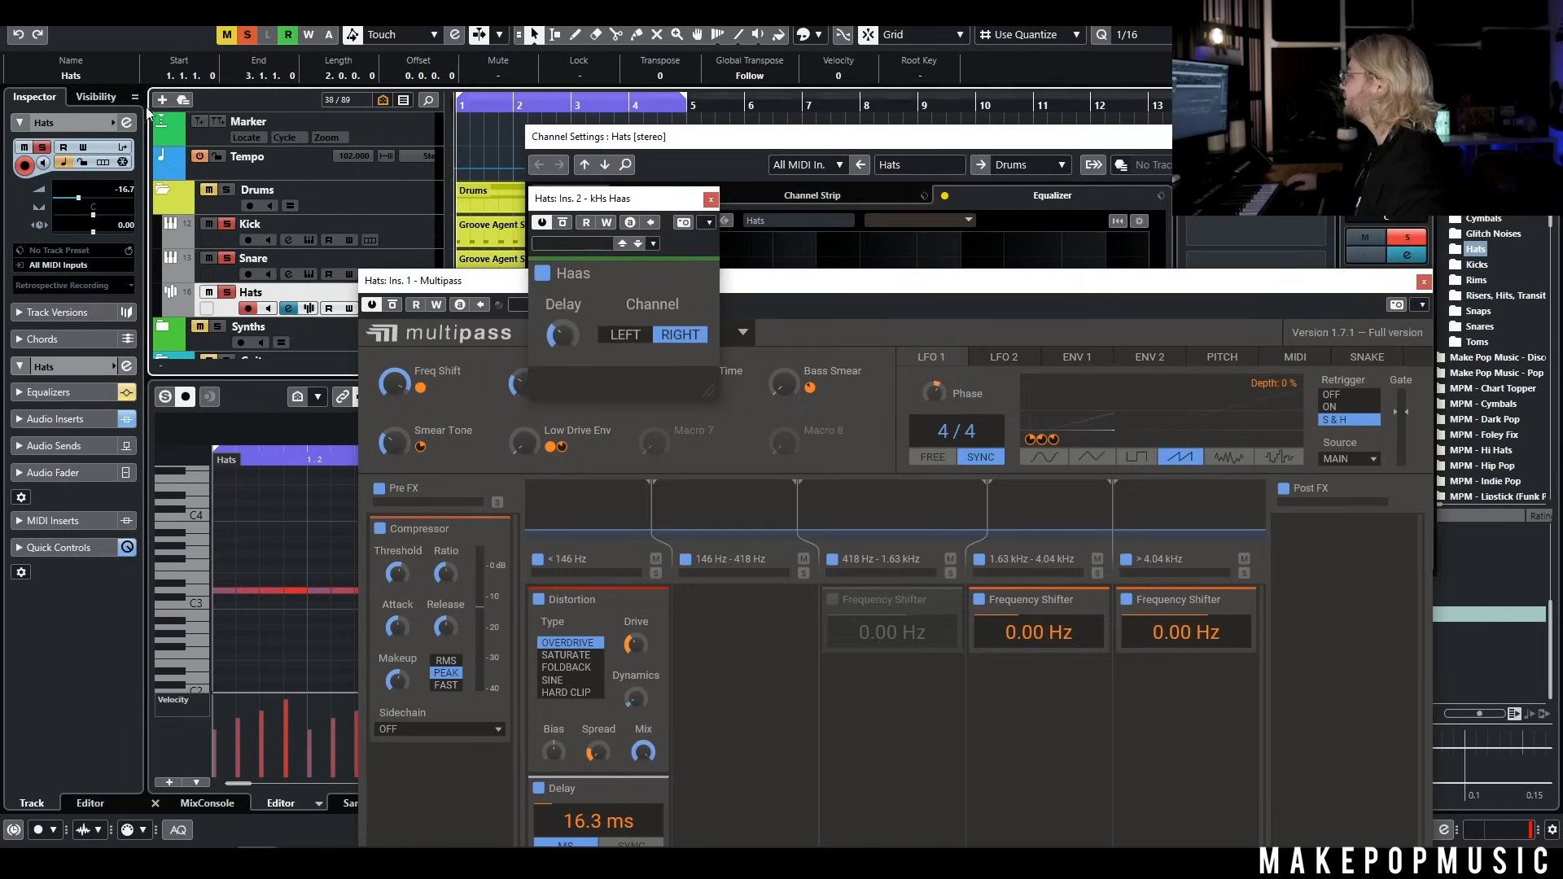
{"action": "key", "text": "space"}
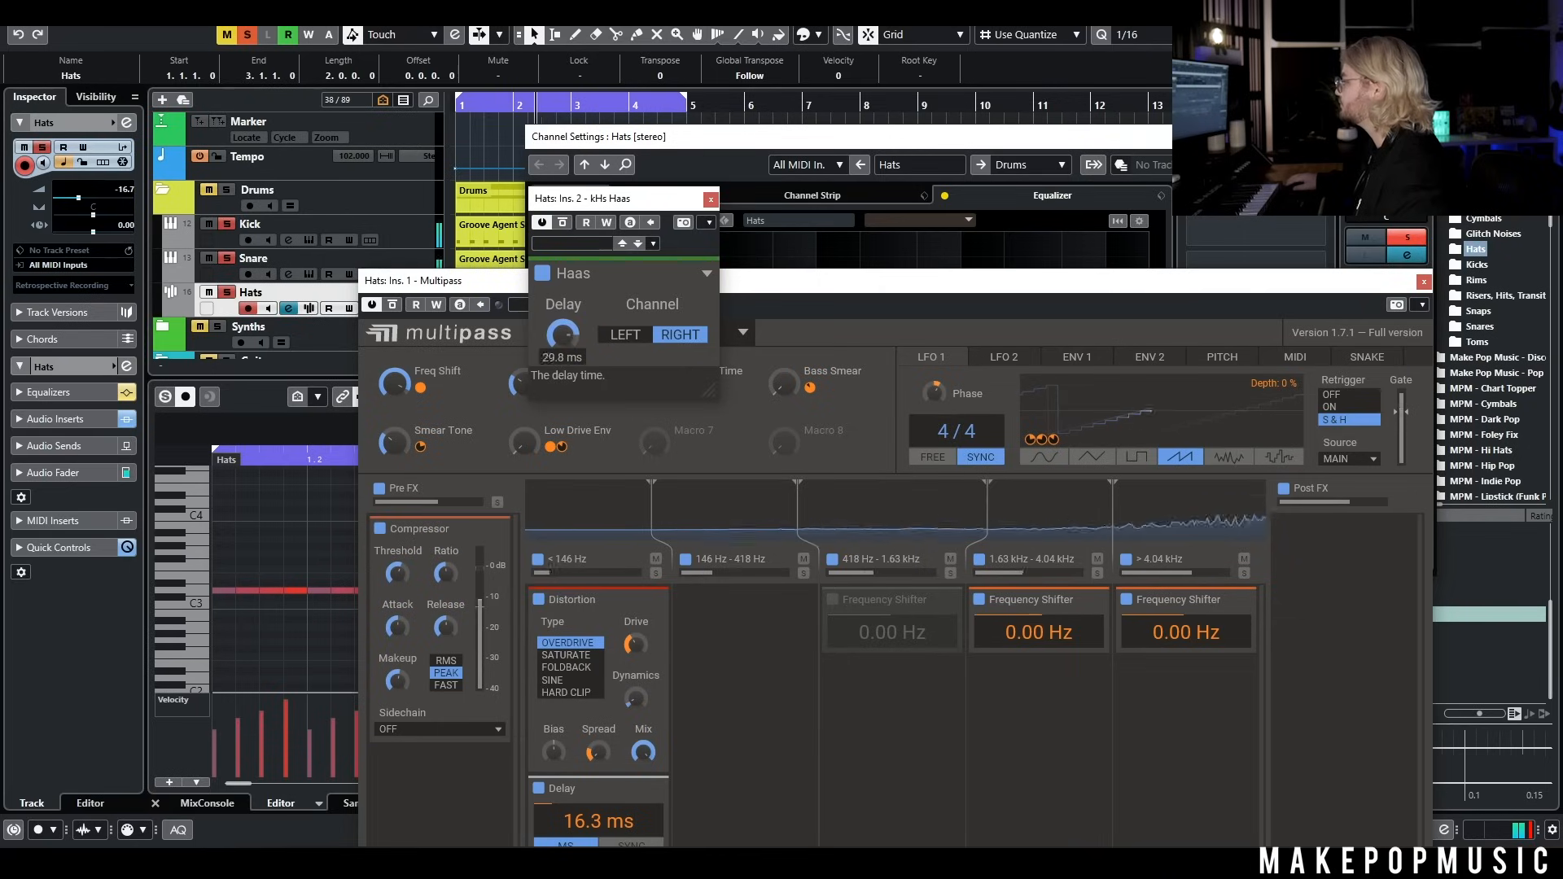
{"action": "mouse_move", "coordinate": [562, 333]}
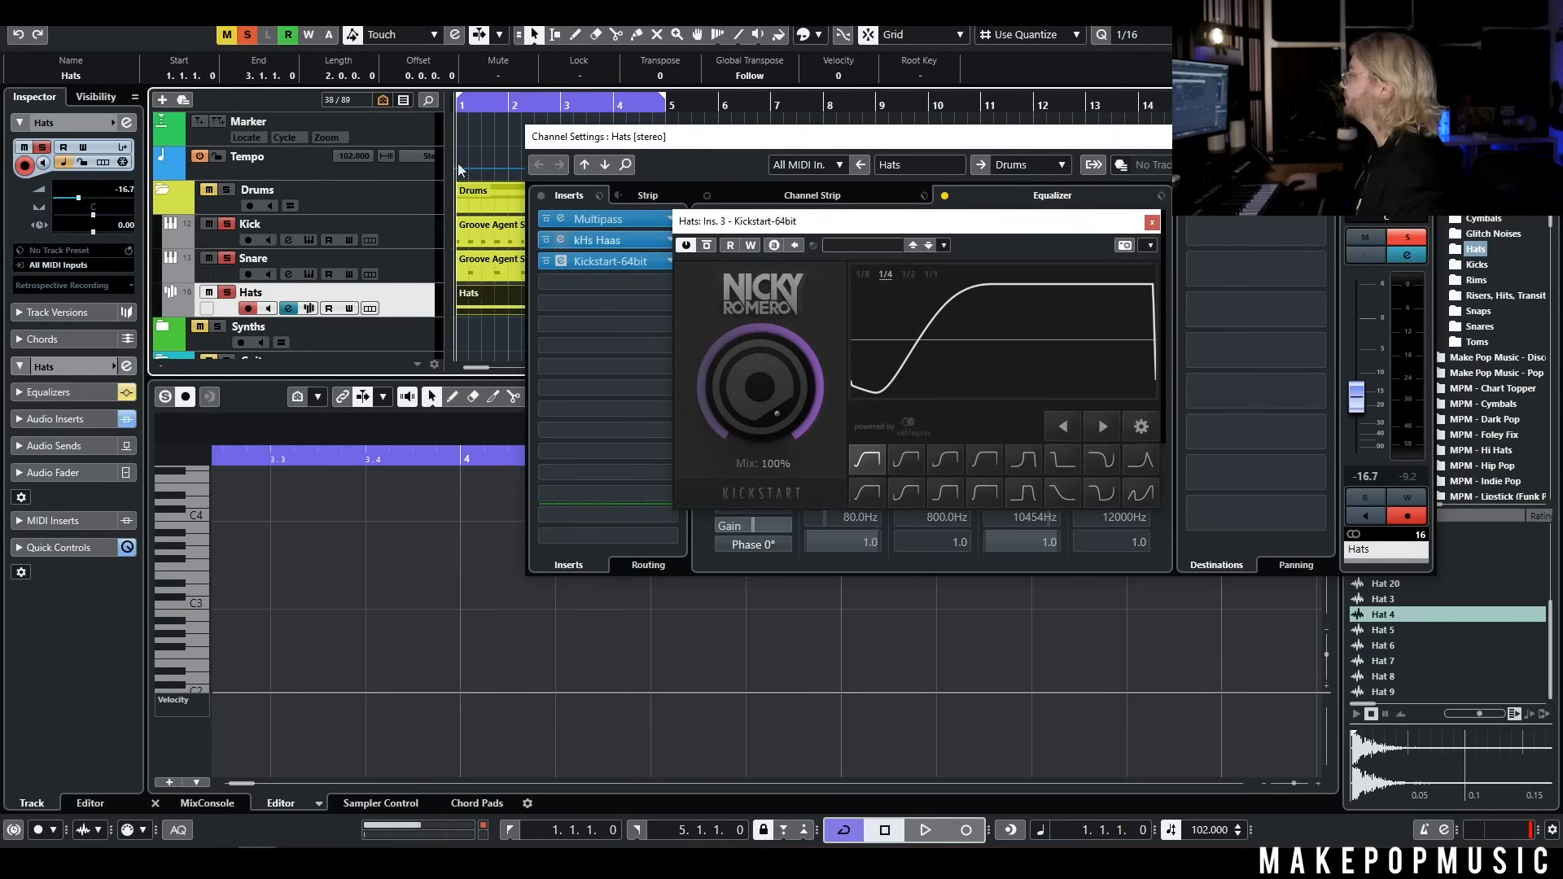
Toggle Kickstart's bypass on the Hats channel during playback to compare, and close the plug-in
{"action": "key", "text": "space"}
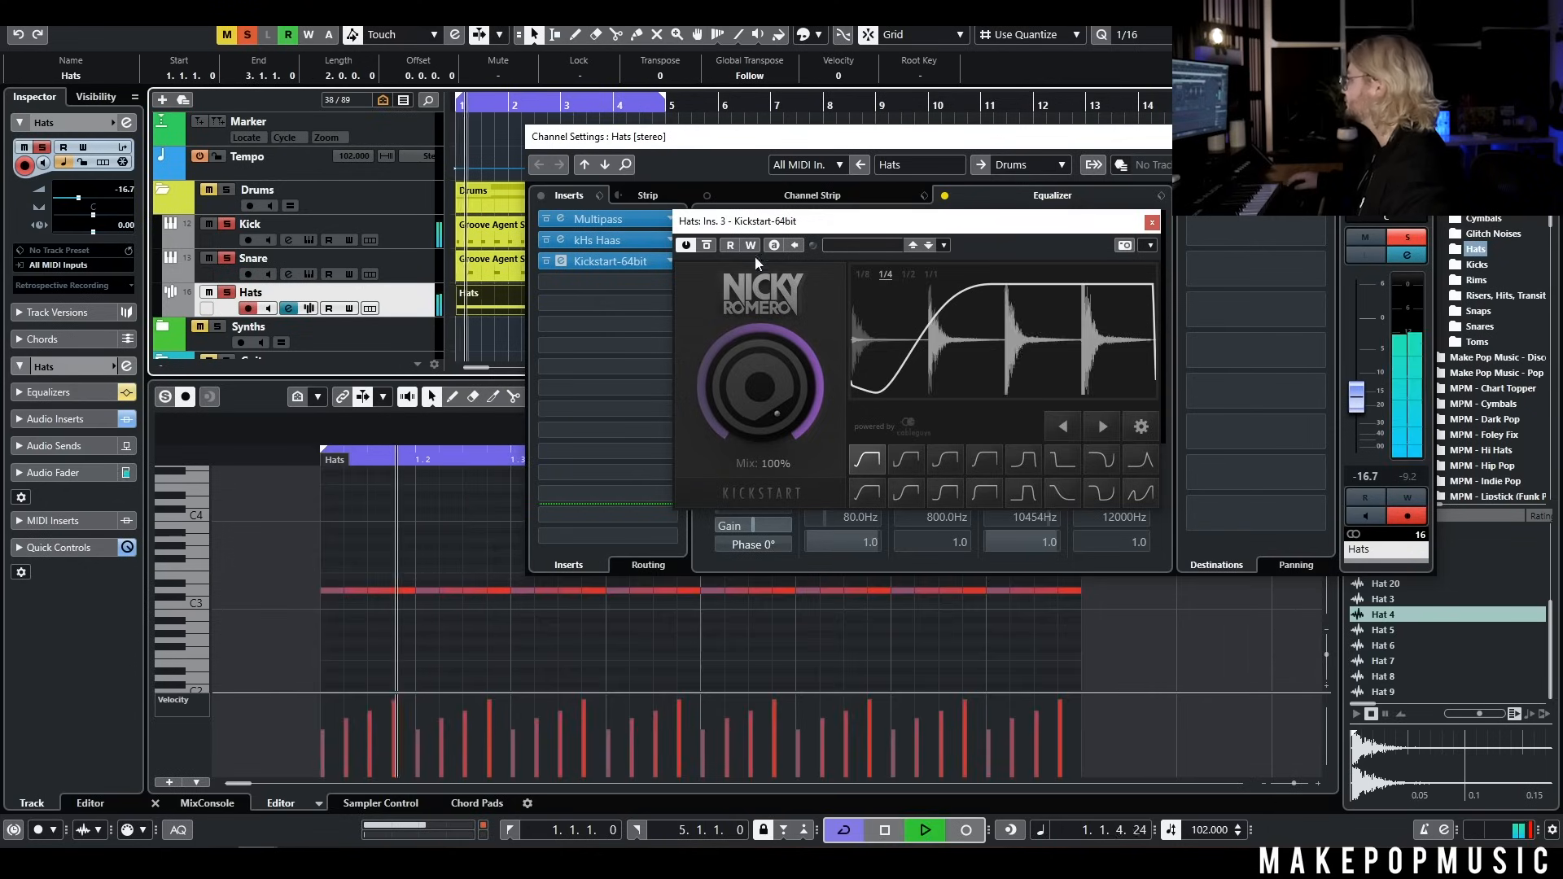
{"action": "left_click", "coordinate": [708, 246]}
{"action": "left_click", "coordinate": [708, 245]}
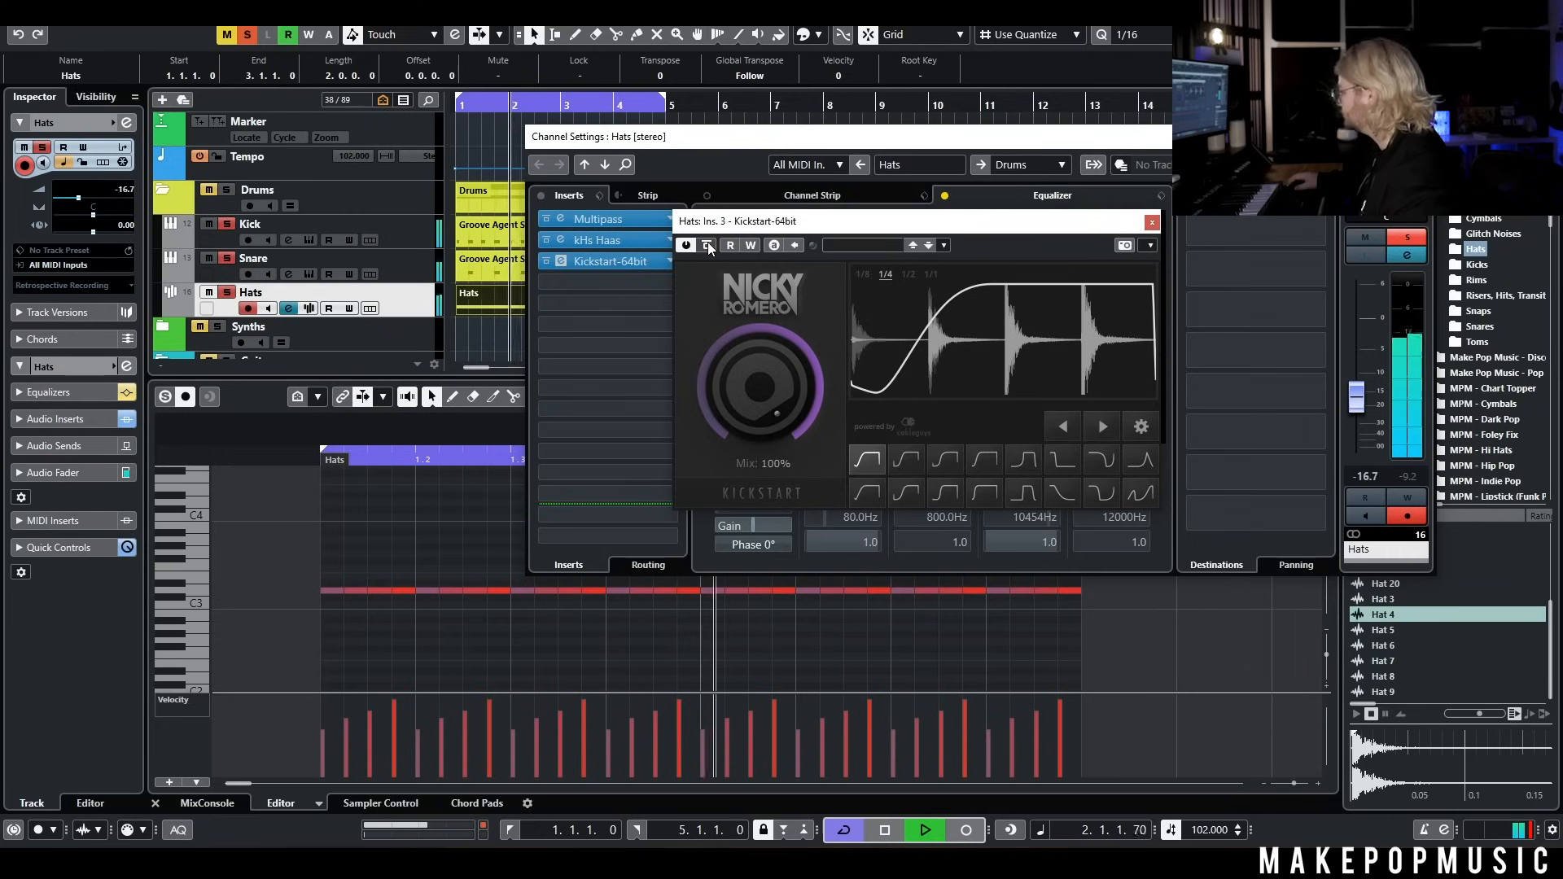
{"action": "key", "text": "space"}
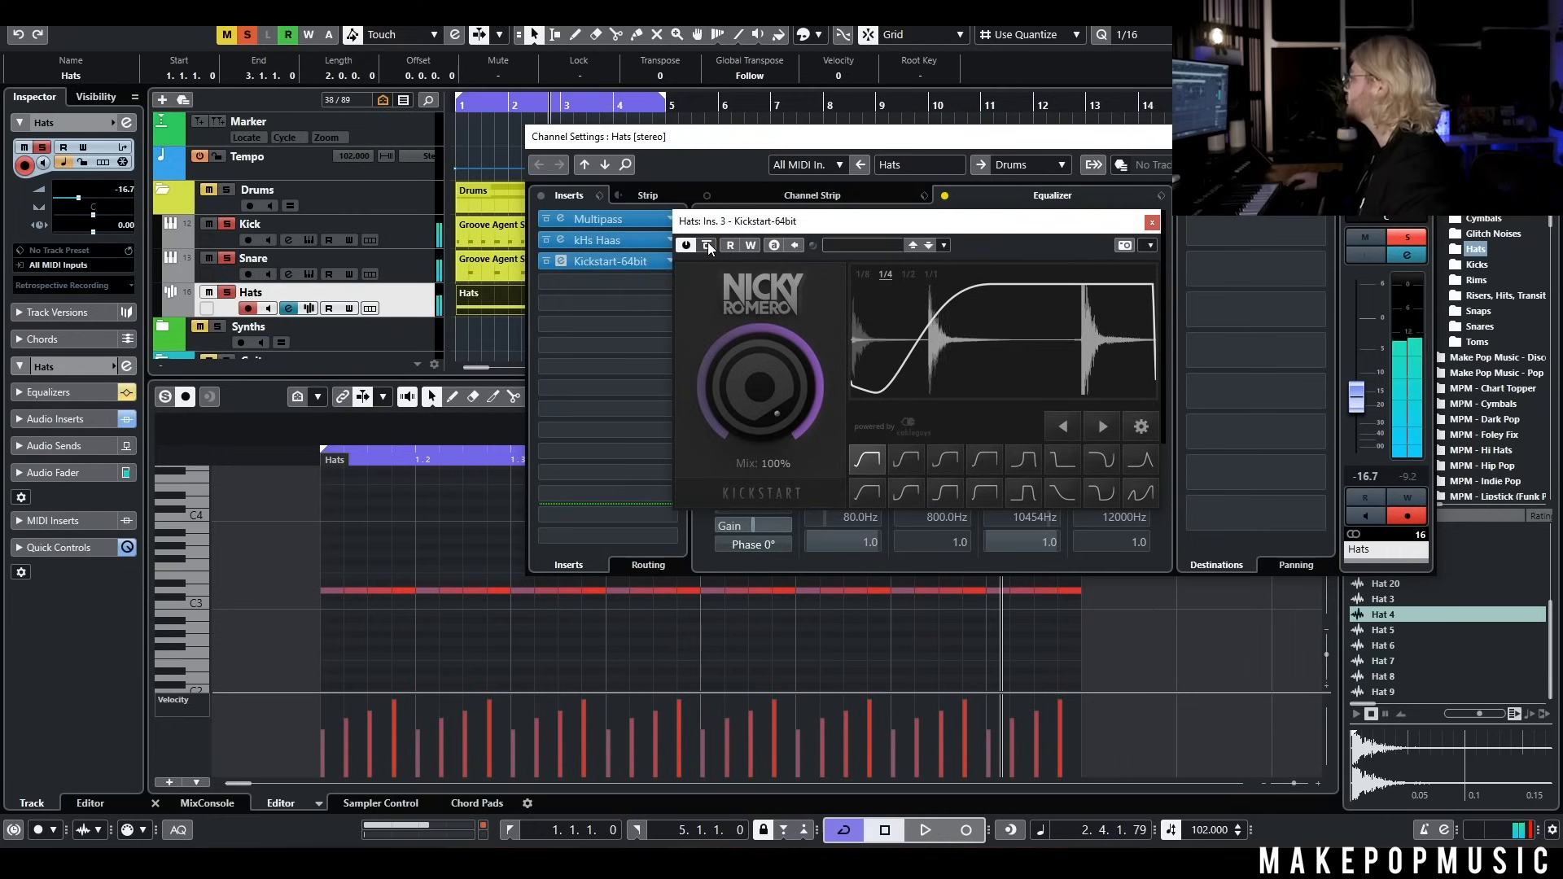
{"action": "left_click", "coordinate": [1151, 223]}
Cut the Hats channel EQ by 7.7 dB at 131 Hz and 4.3 dB at 9072 Hz during playback, and close the channel settings
{"action": "key", "text": "Home"}
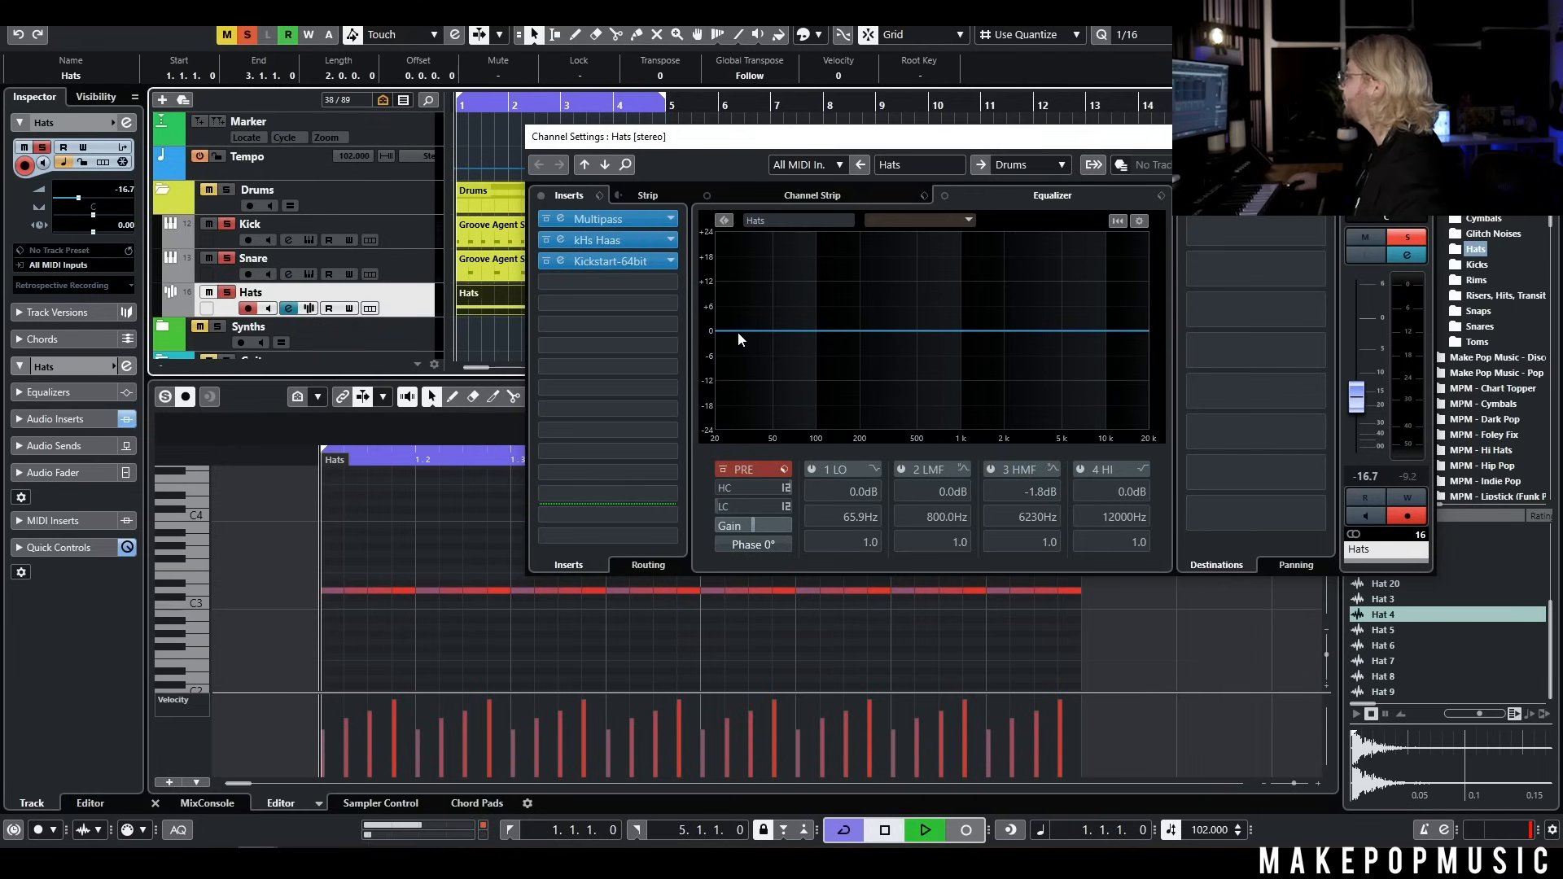
{"action": "key", "text": "space"}
{"action": "left_click_drag", "start_coordinate": [738, 332], "coordinate": [833, 362]}
{"action": "left_click_drag", "start_coordinate": [1059, 342], "coordinate": [1091, 346]}
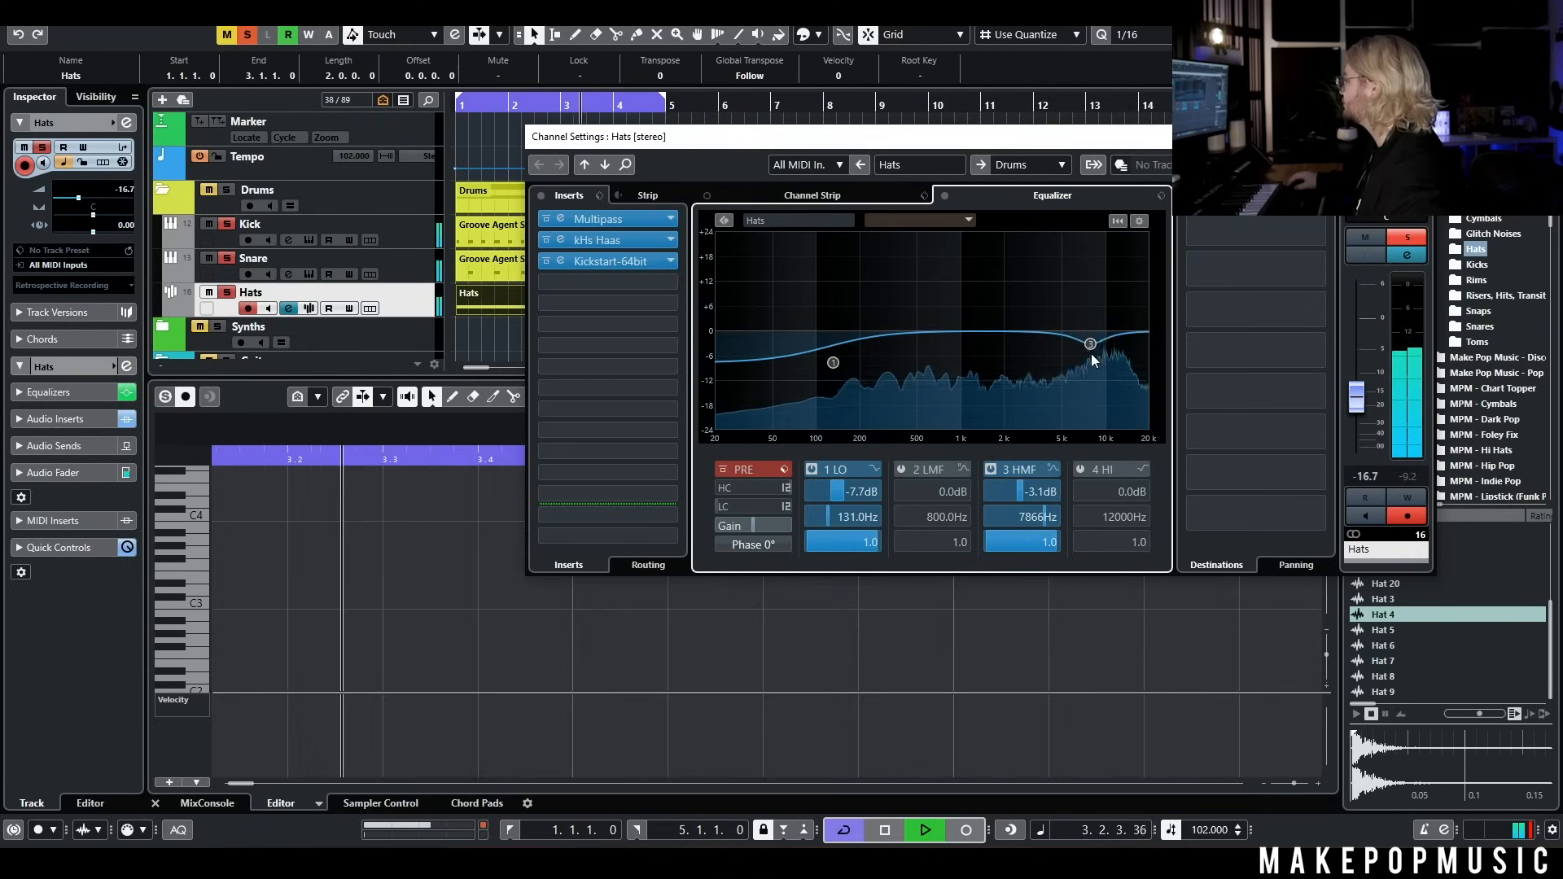
{"action": "left_click_drag", "start_coordinate": [1097, 348], "coordinate": [1099, 348]}
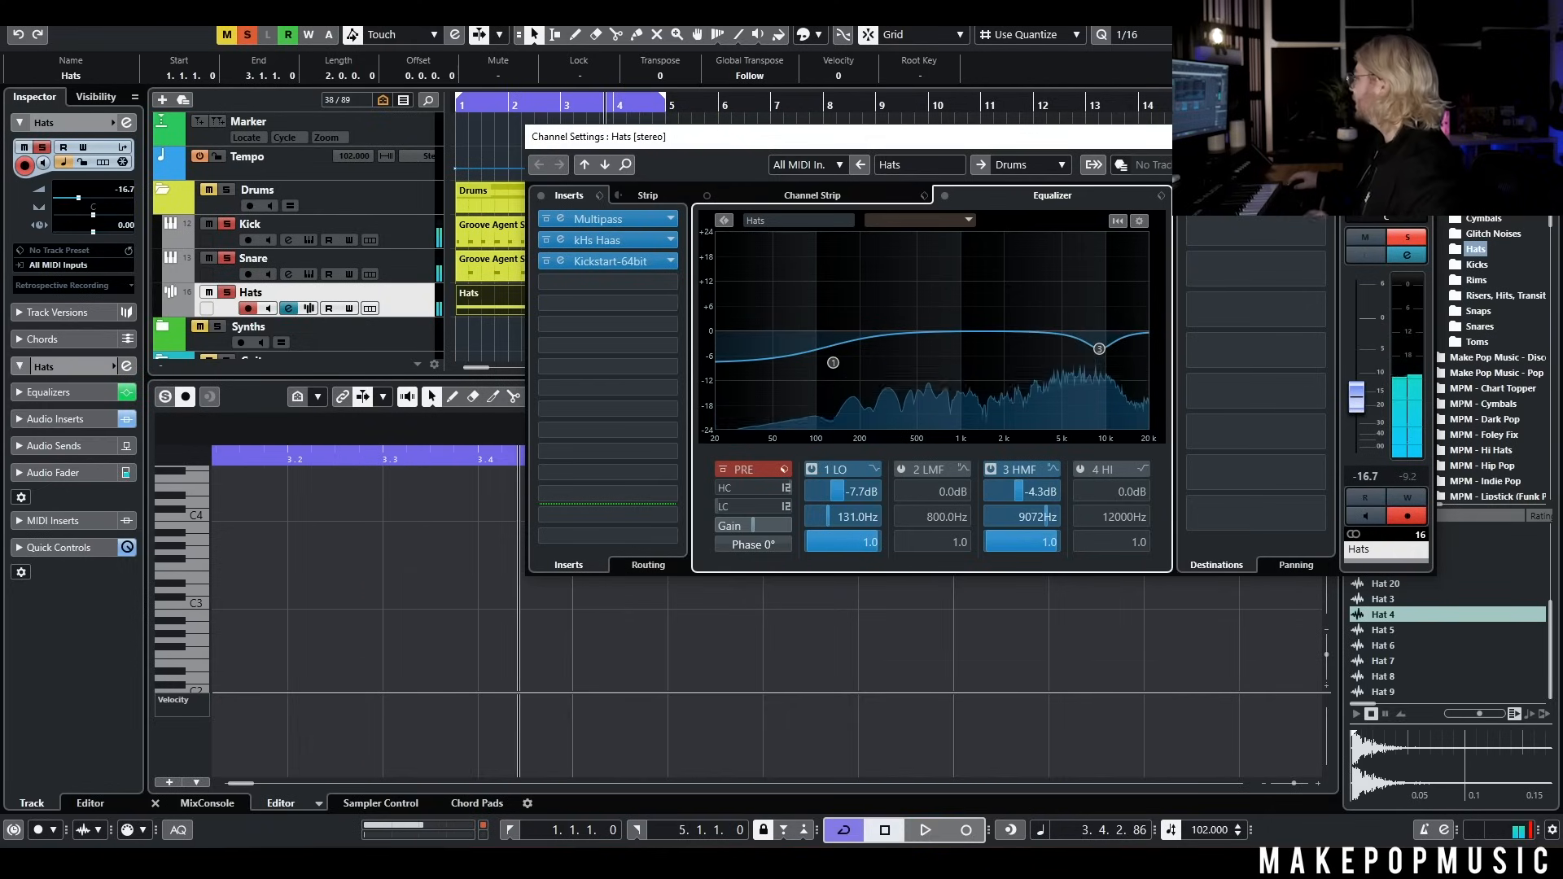
{"action": "left_click", "coordinate": [1419, 137]}
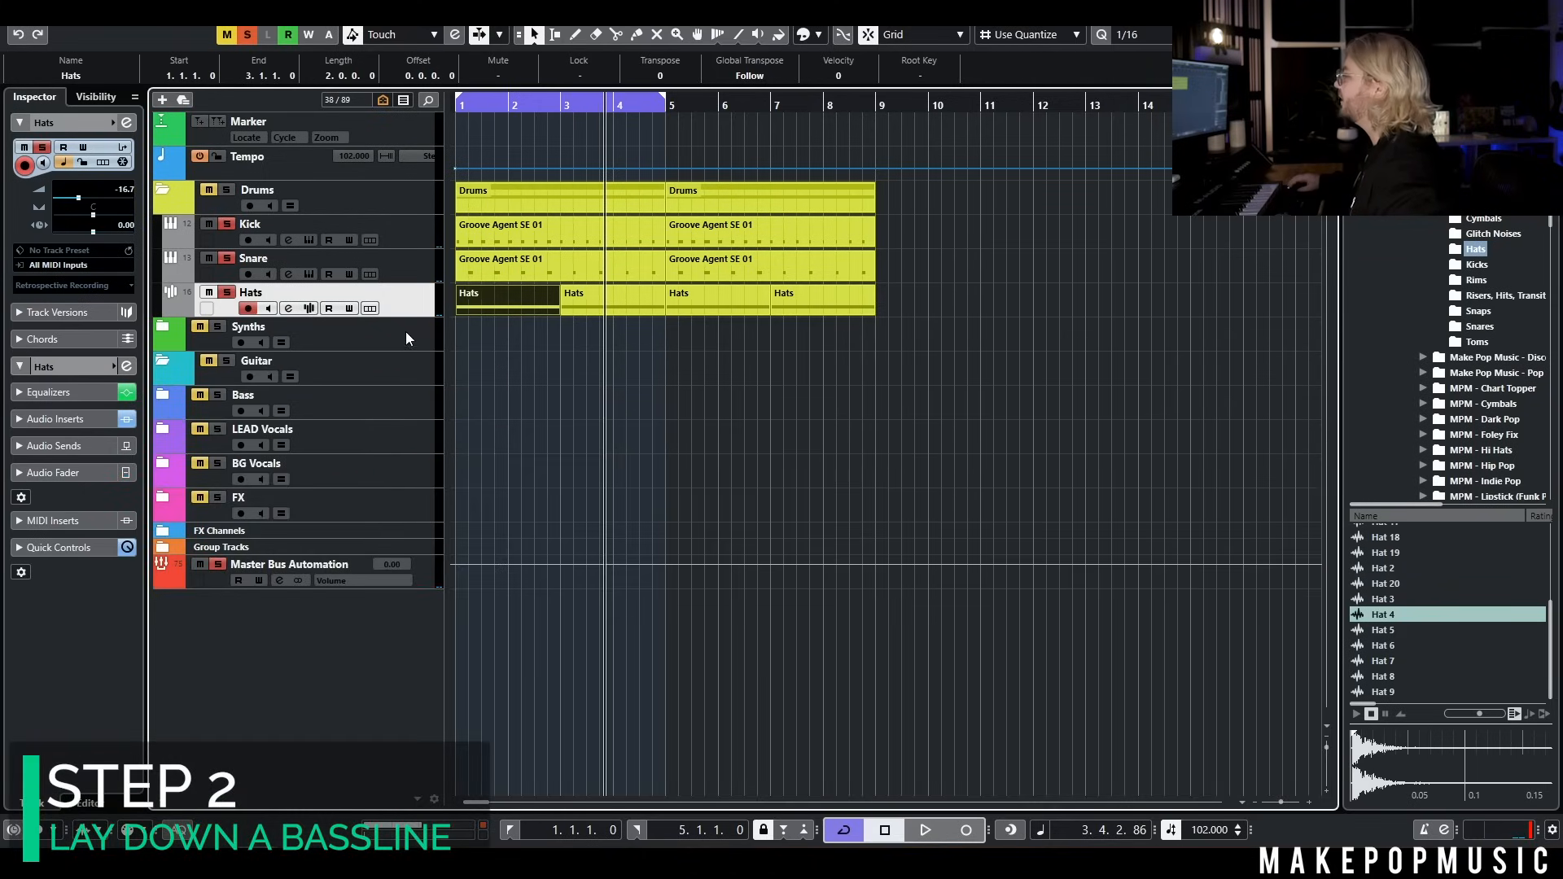
Add a Serum instrument track below the Synths folder and browse its bass presets until BA - Thiccins is loaded
{"action": "right_click", "coordinate": [407, 339]}
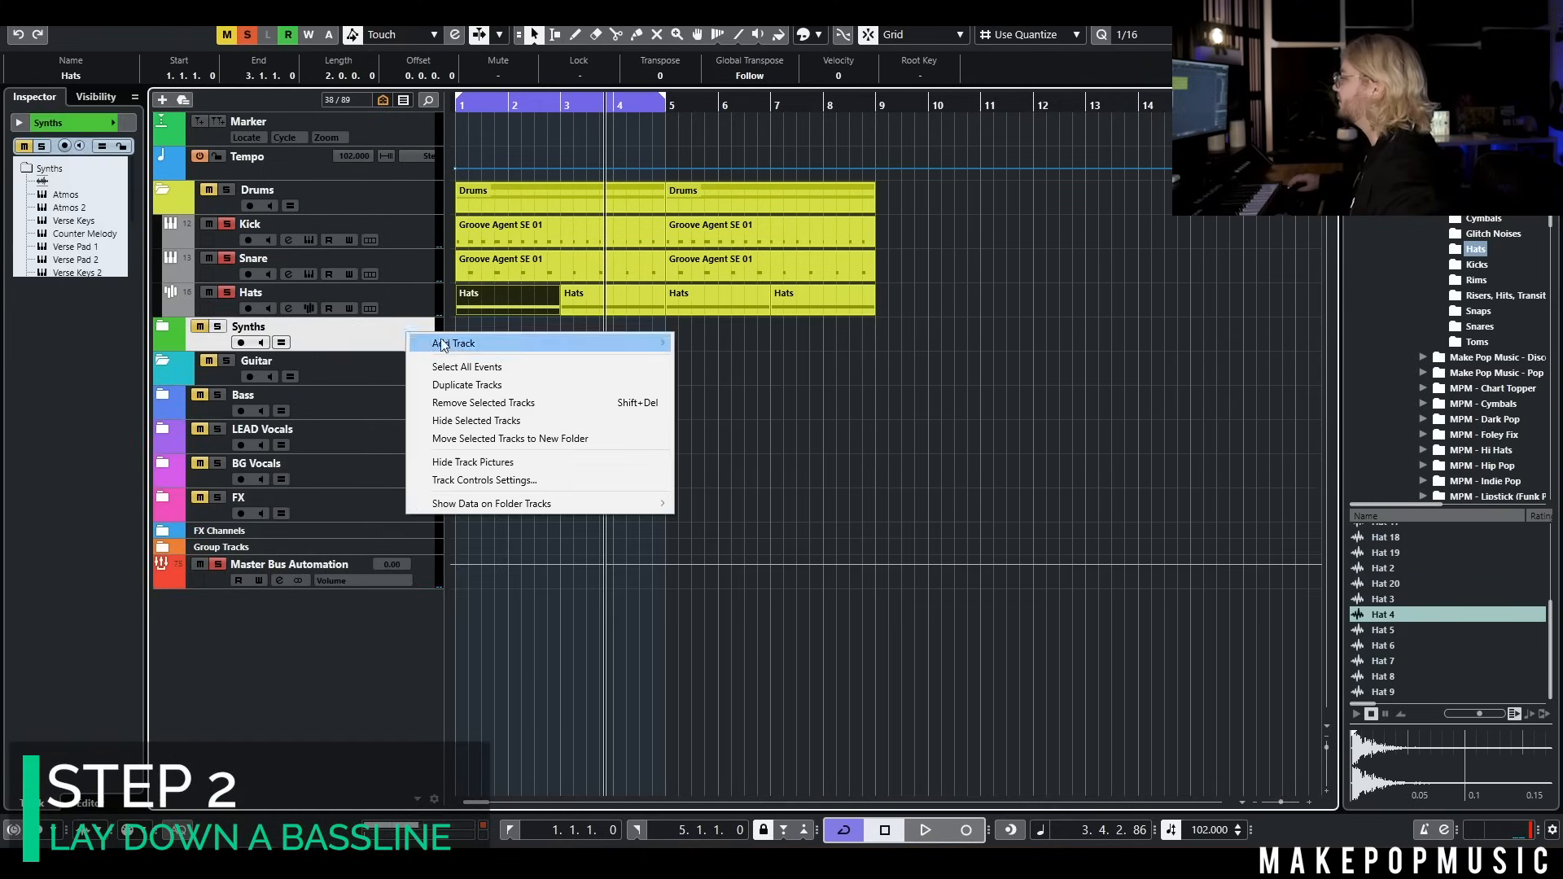
{"action": "mouse_move", "coordinate": [456, 339]}
{"action": "left_click", "coordinate": [709, 359]}
{"action": "left_click", "coordinate": [844, 404]}
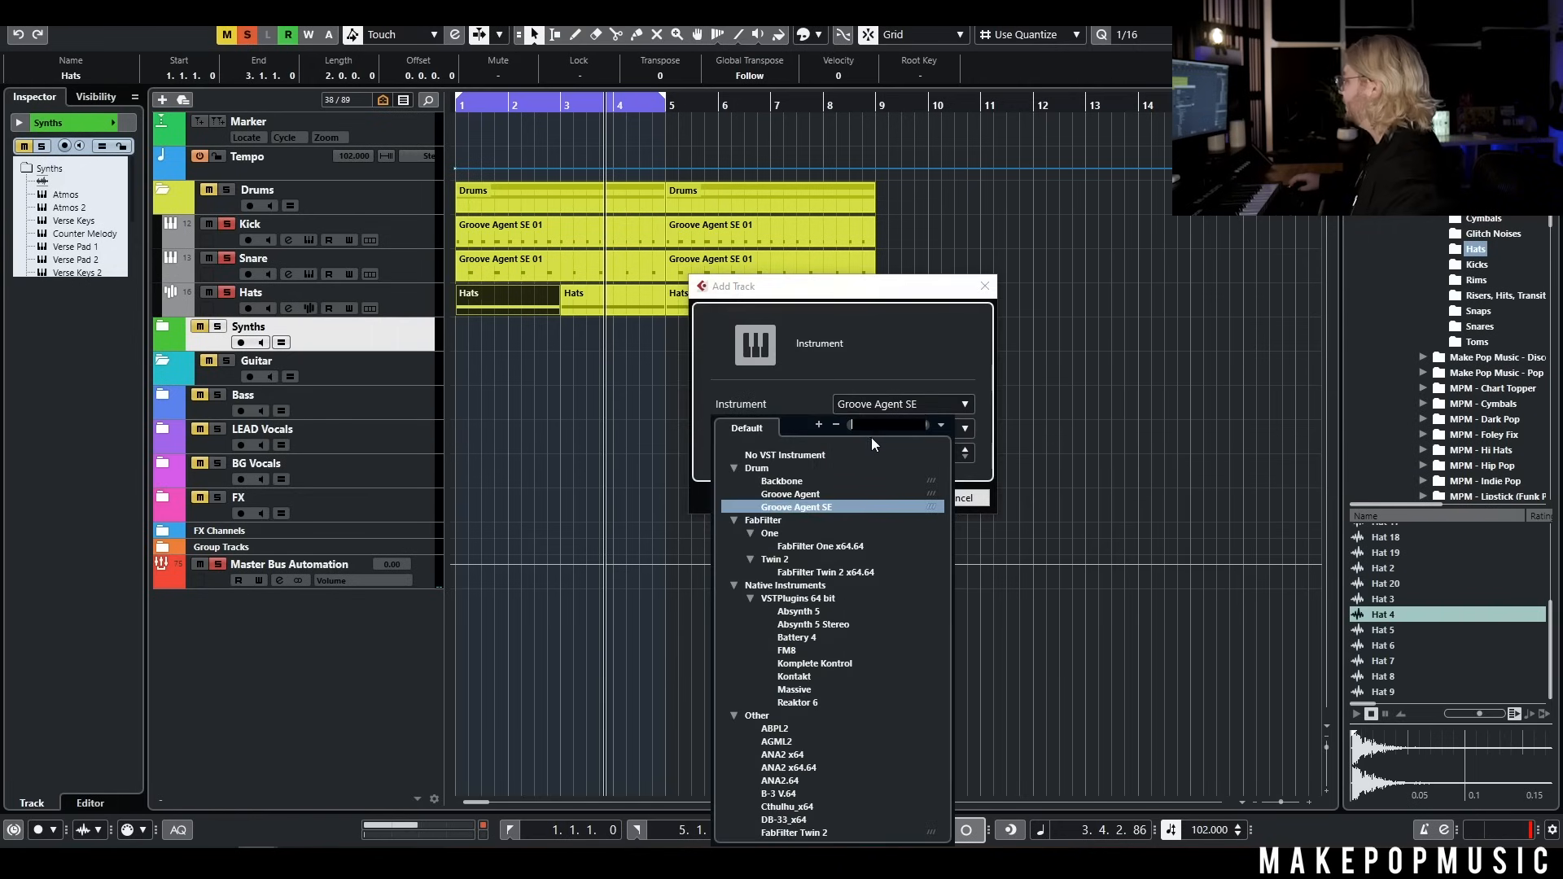
{"action": "type", "text": "serum"}
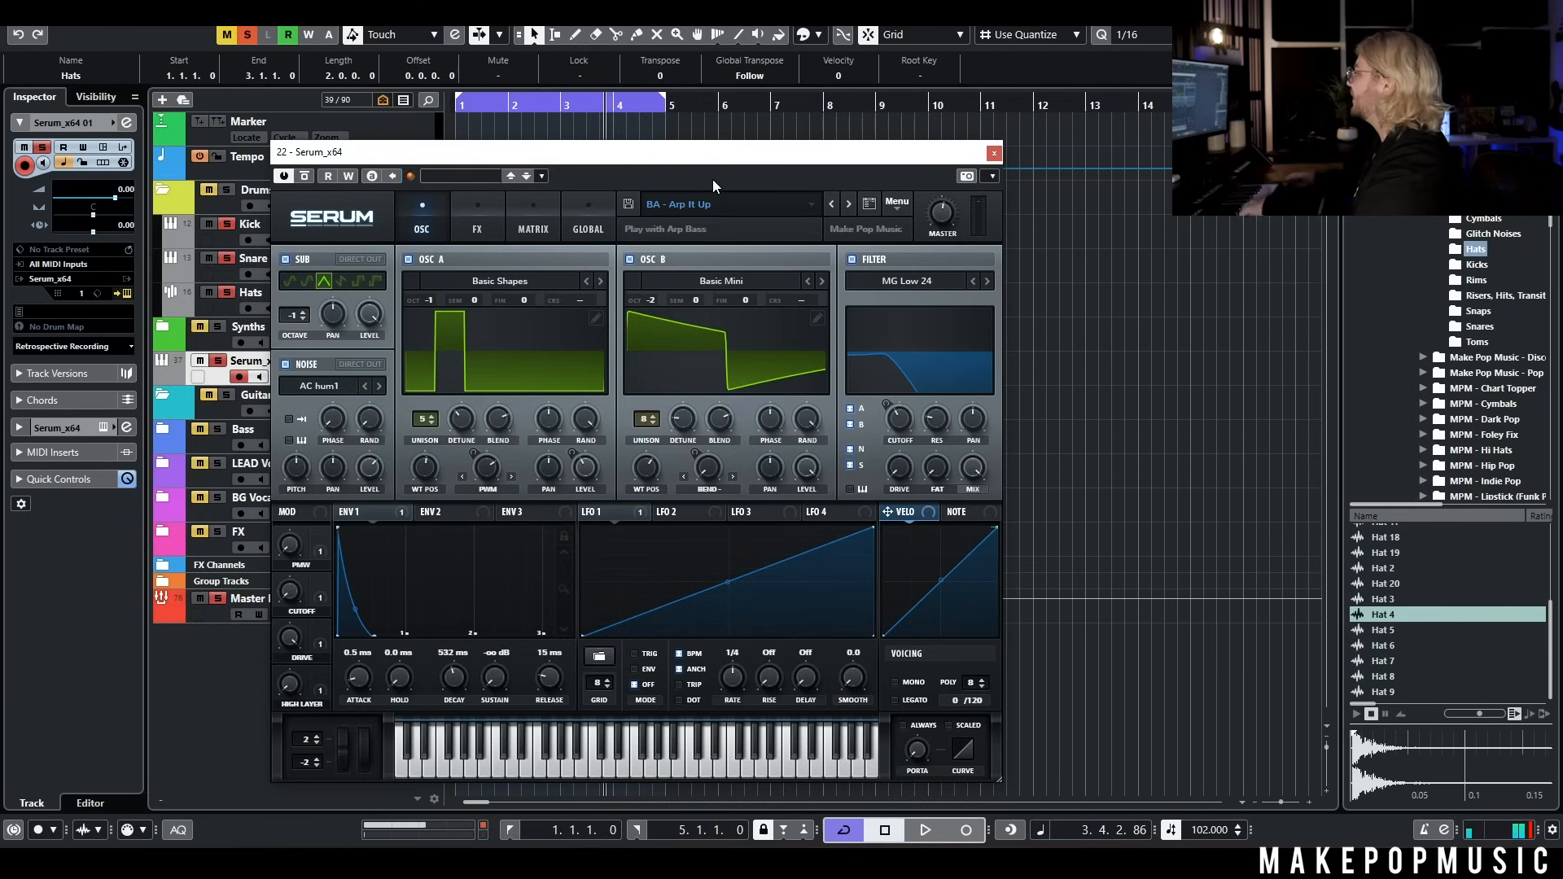
{"action": "left_click", "coordinate": [851, 204]}
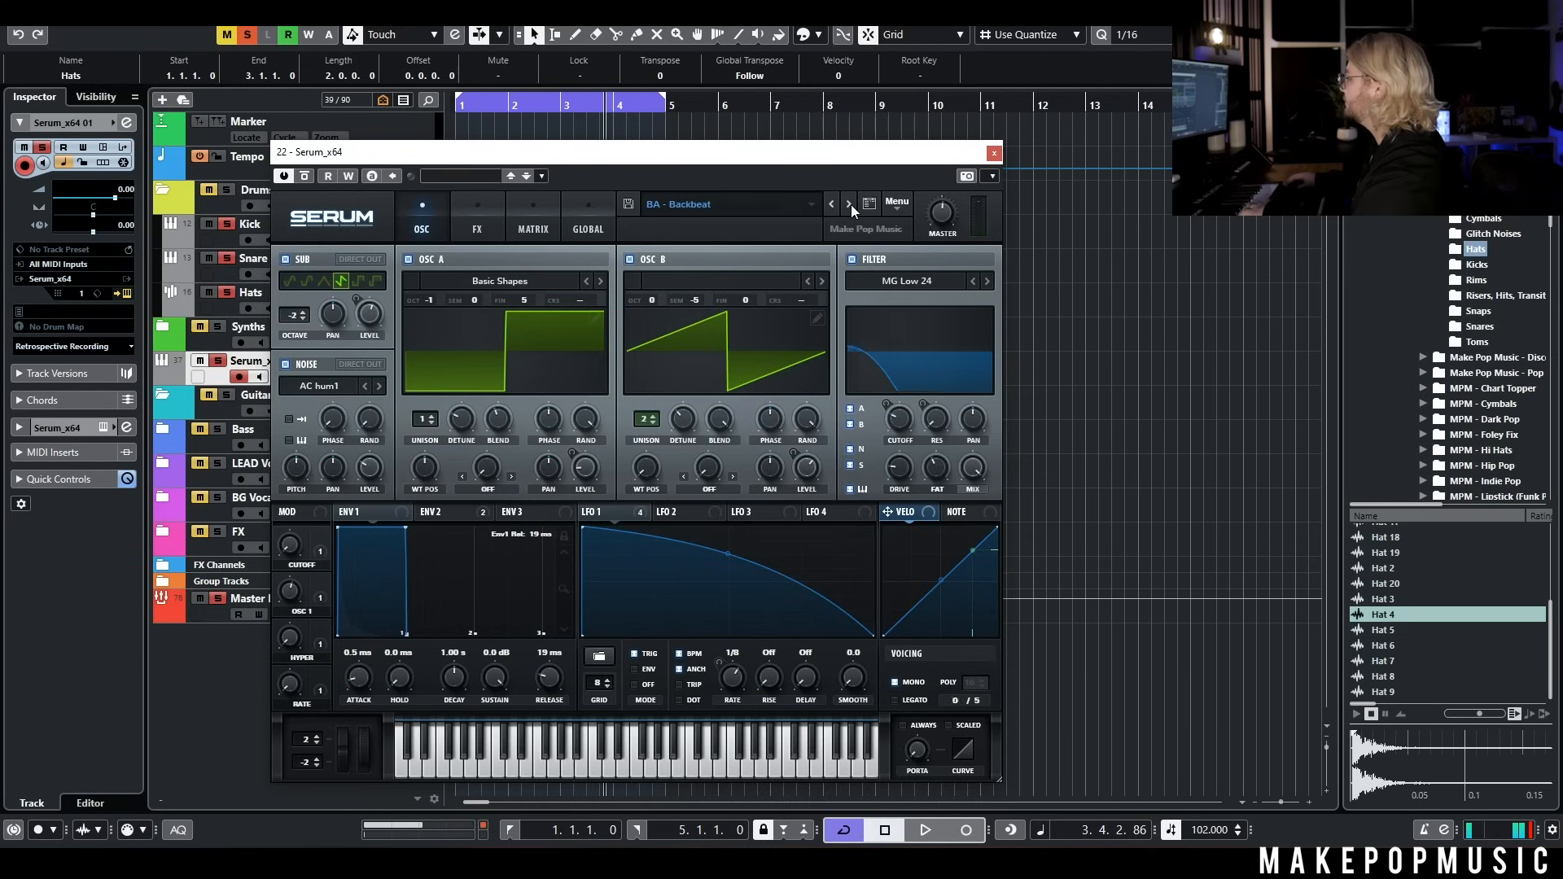
{"action": "left_click", "coordinate": [849, 205]}
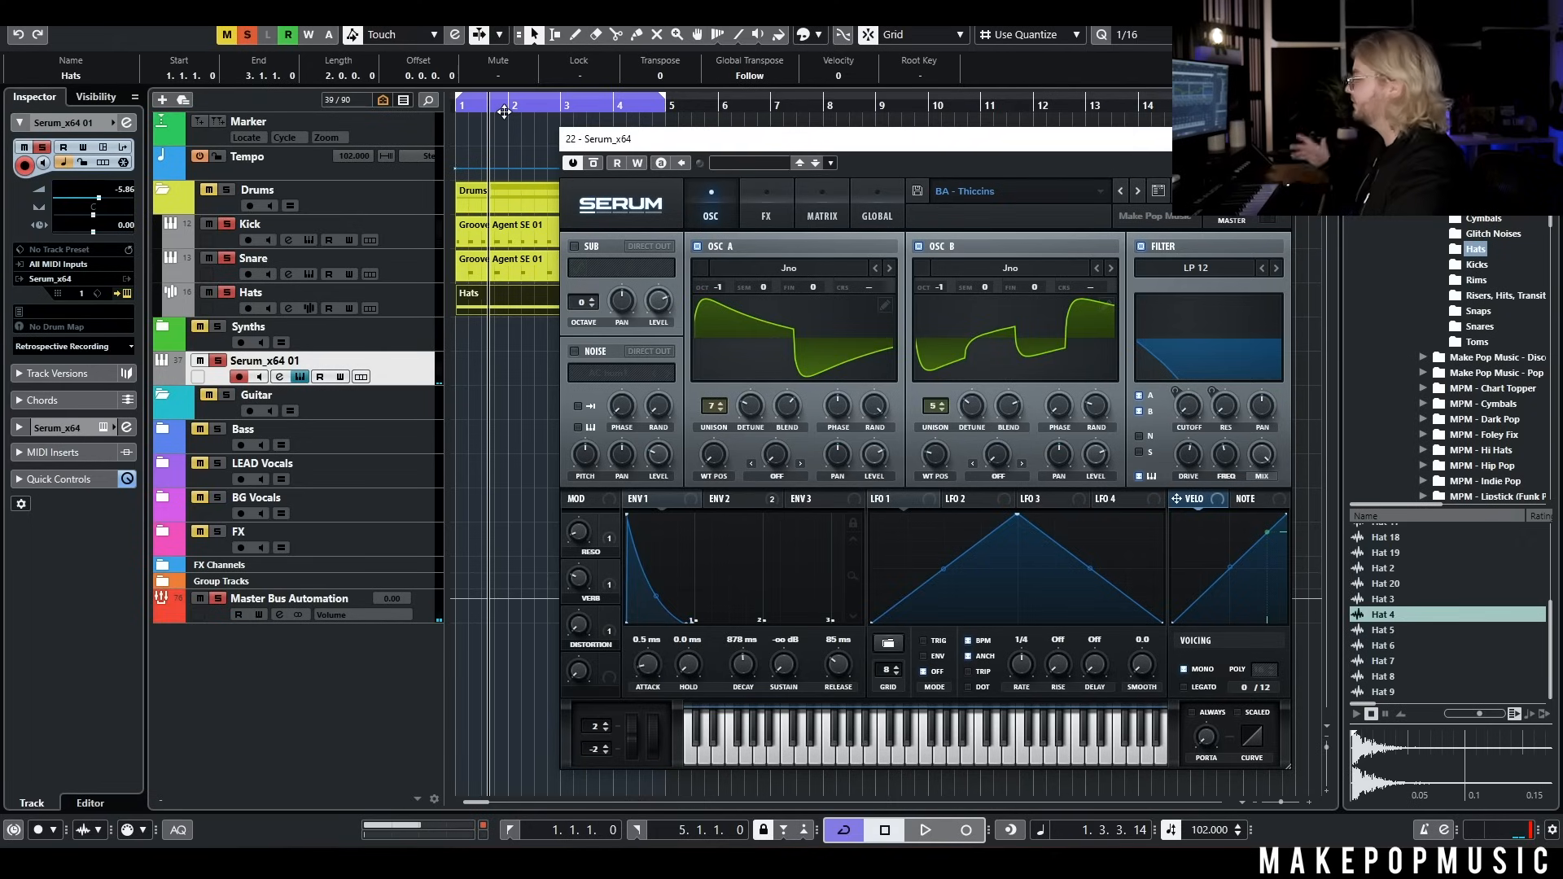
Switch off the cycle, record a bassline on the Serum track from bar 1, close Serum and open the recorded part
{"action": "left_click", "coordinate": [474, 108]}
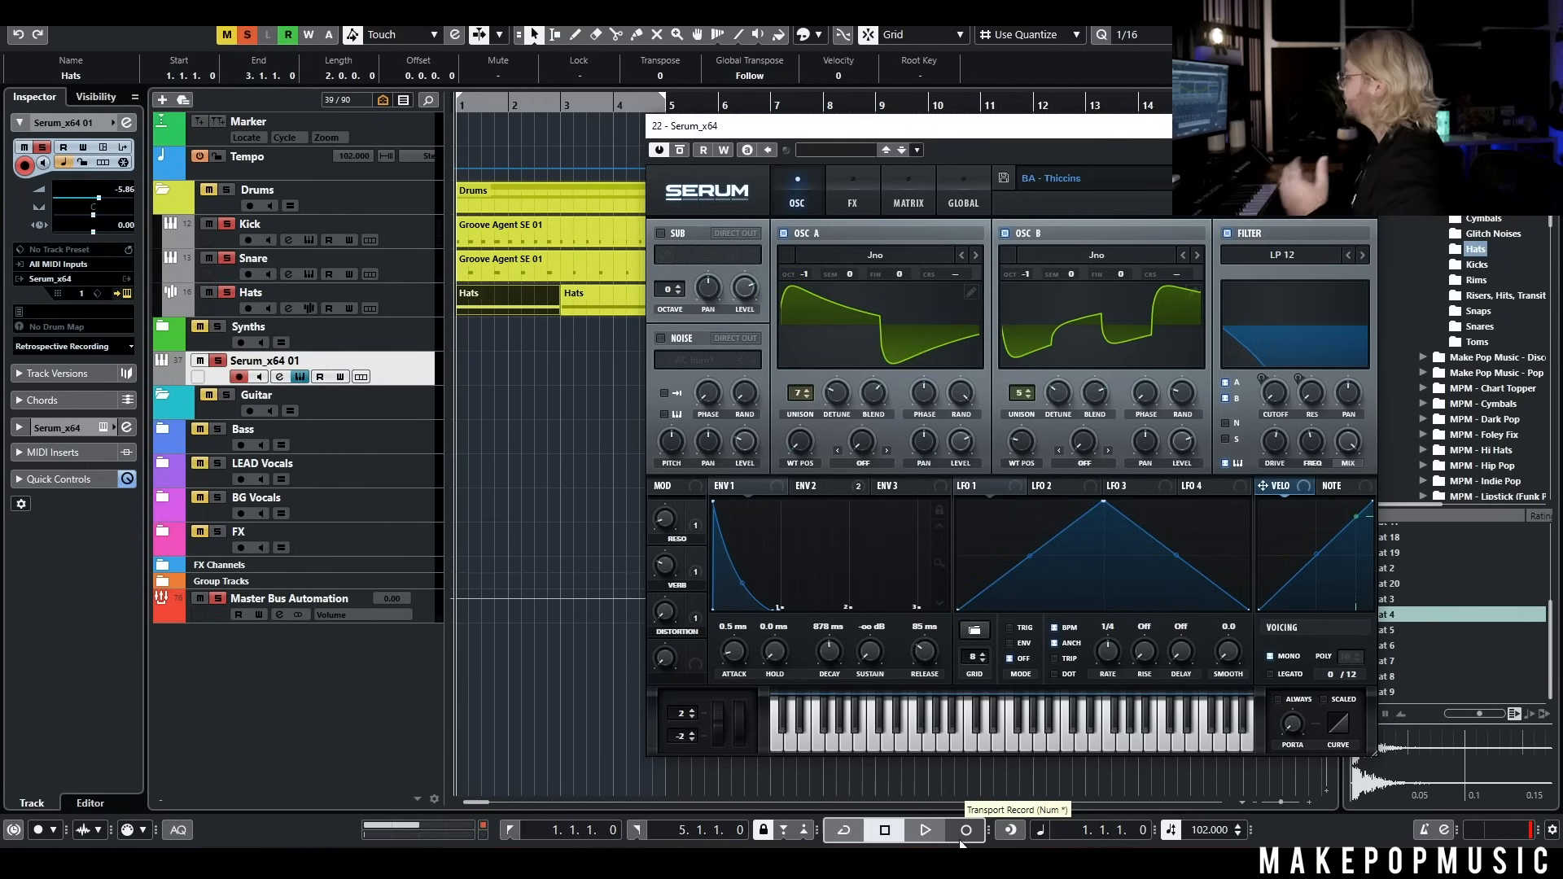
{"action": "left_click", "coordinate": [960, 839]}
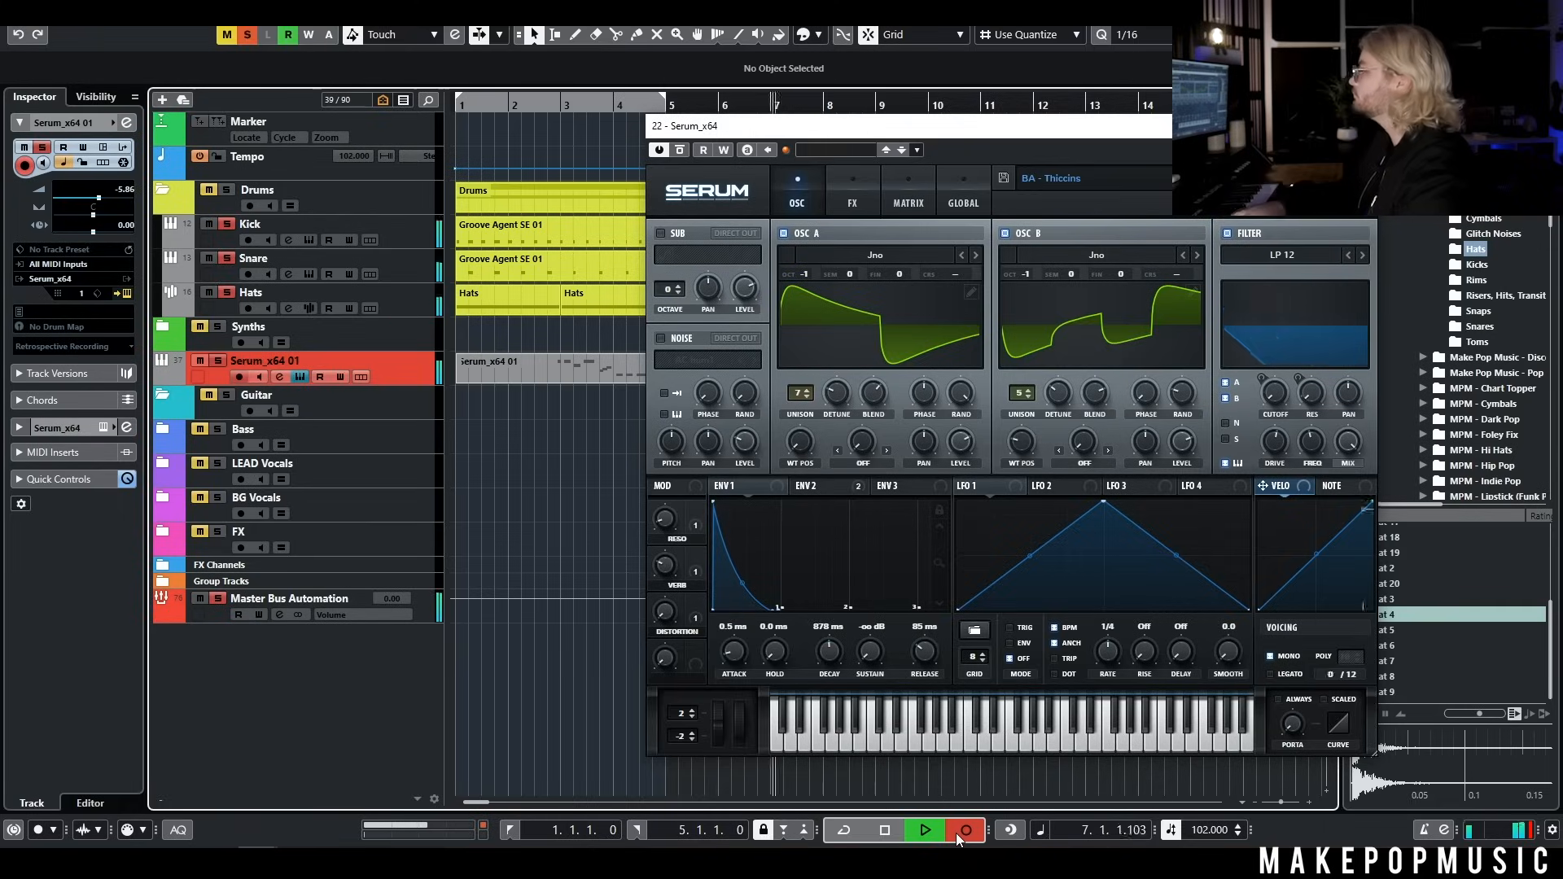
{"action": "key", "text": "space"}
{"action": "left_click", "coordinate": [1359, 126]}
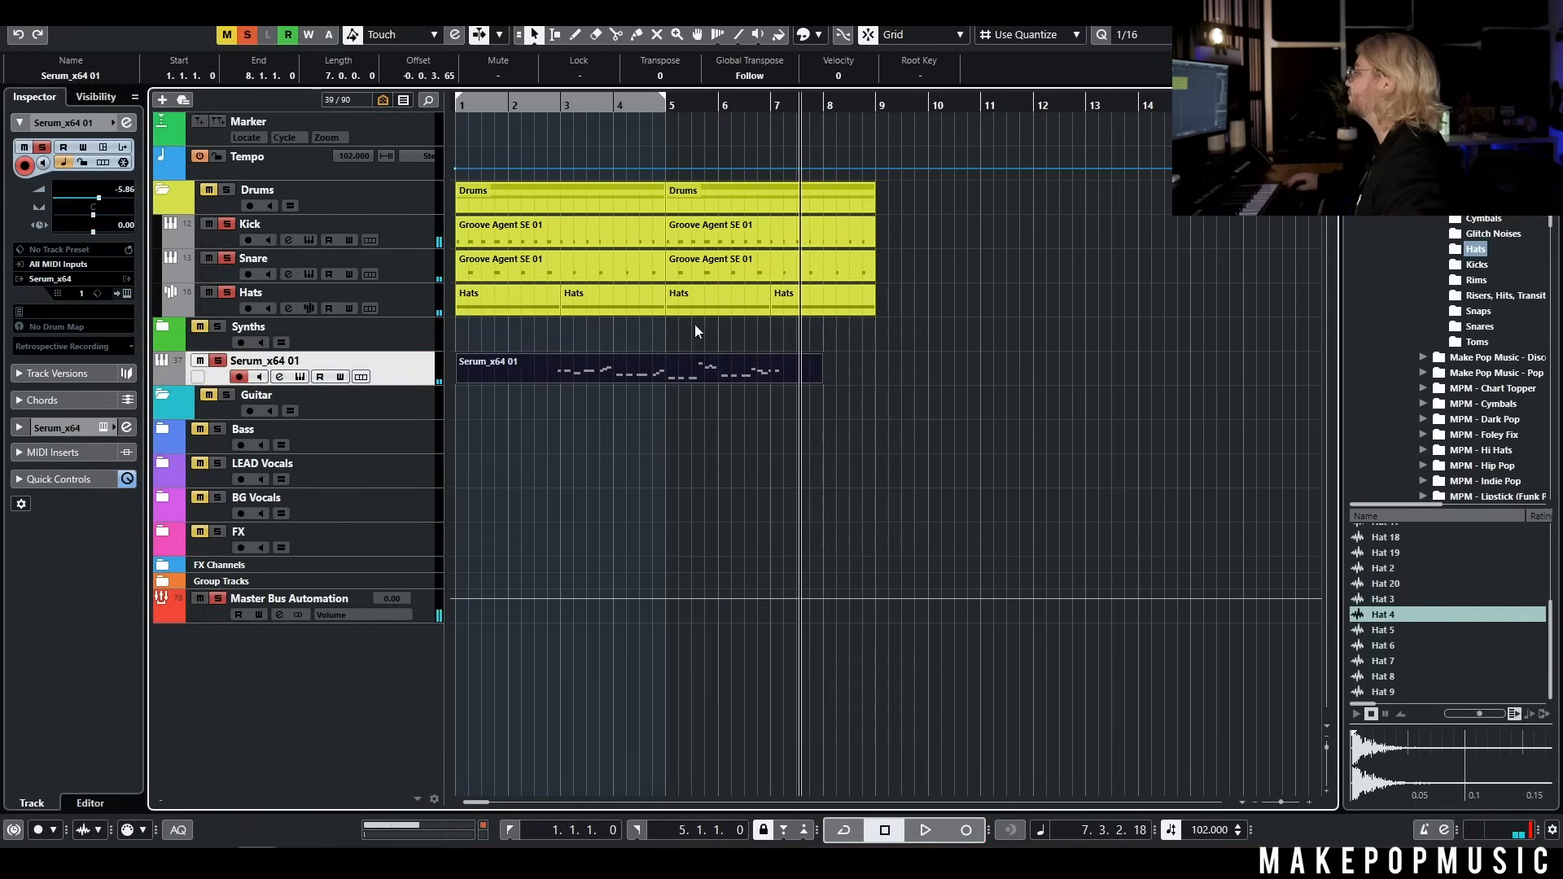
{"action": "double_click", "coordinate": [696, 368]}
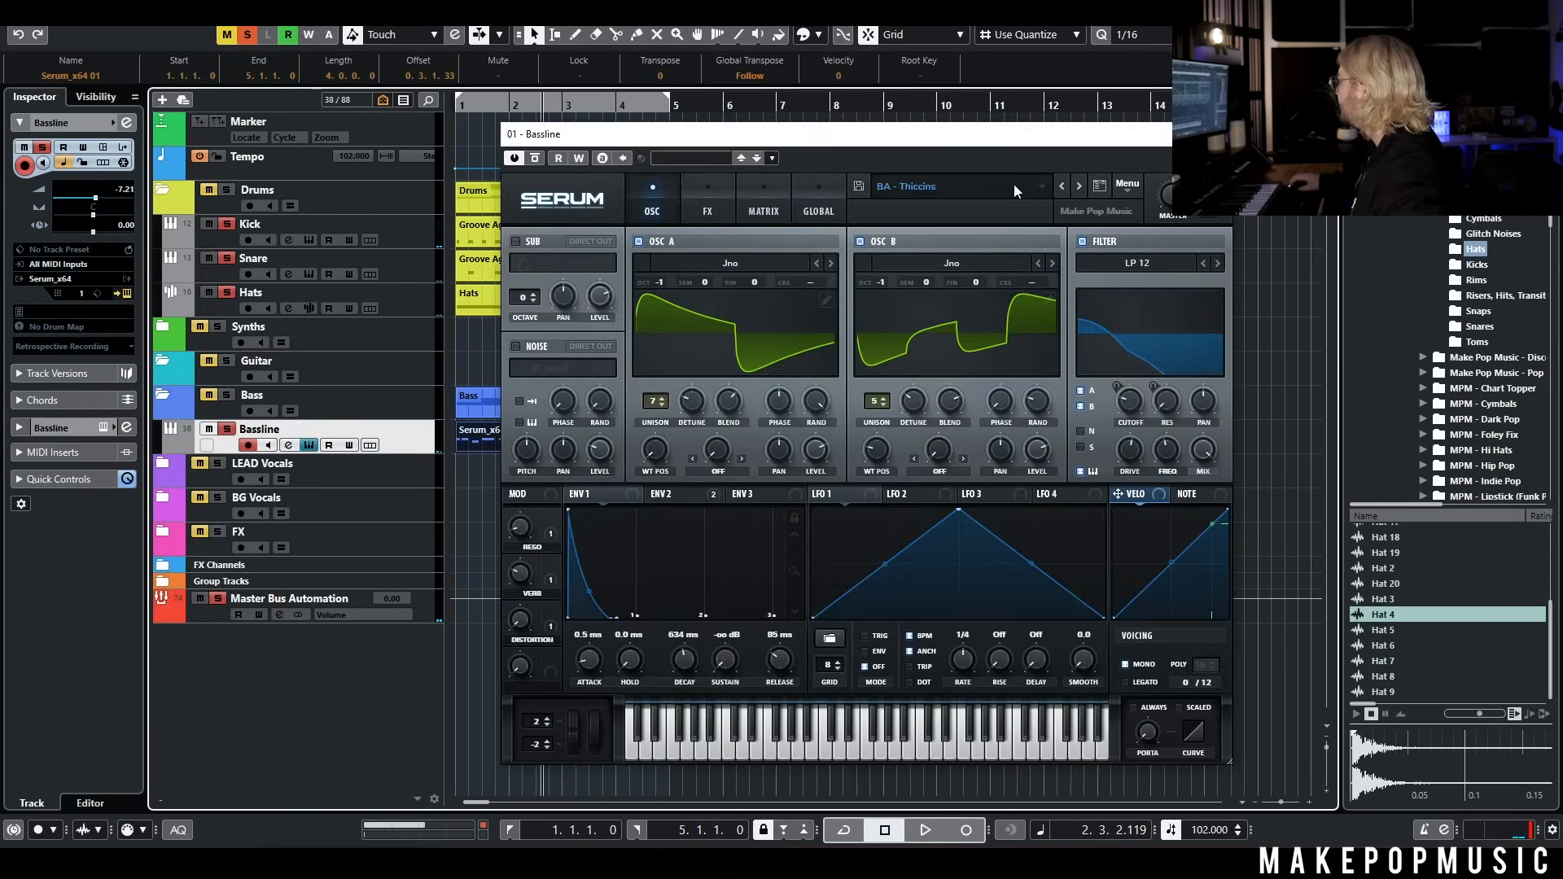
Play the bassline from the start, examine Serum's envelopes 2 and 1, and close the plug-in
{"action": "left_click", "coordinate": [458, 107]}
{"action": "key", "text": "space"}
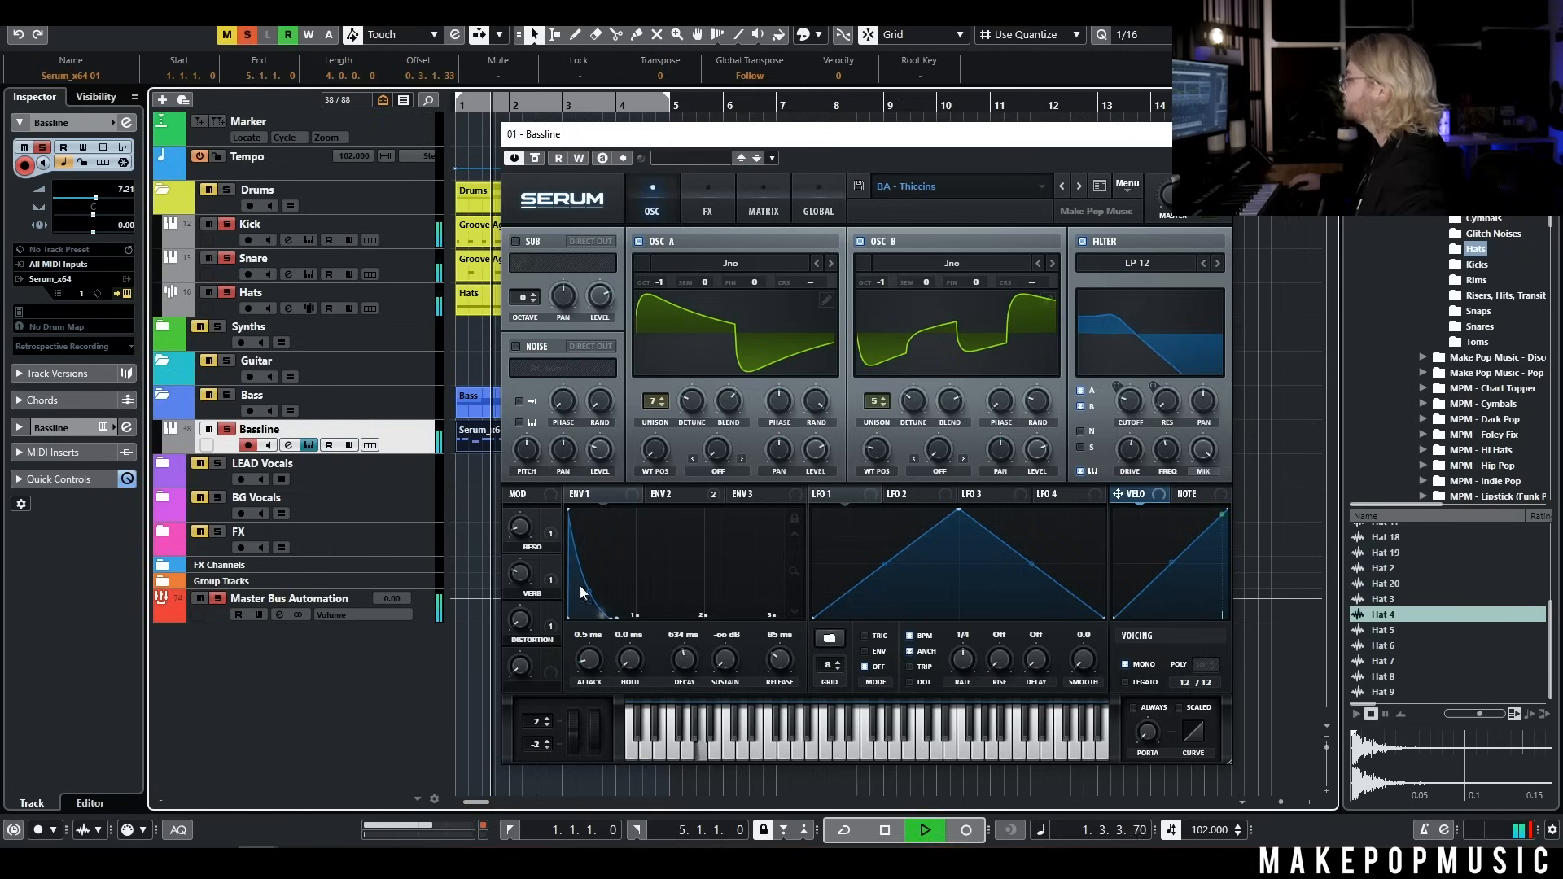
{"action": "key", "text": "space"}
{"action": "left_click", "coordinate": [694, 501]}
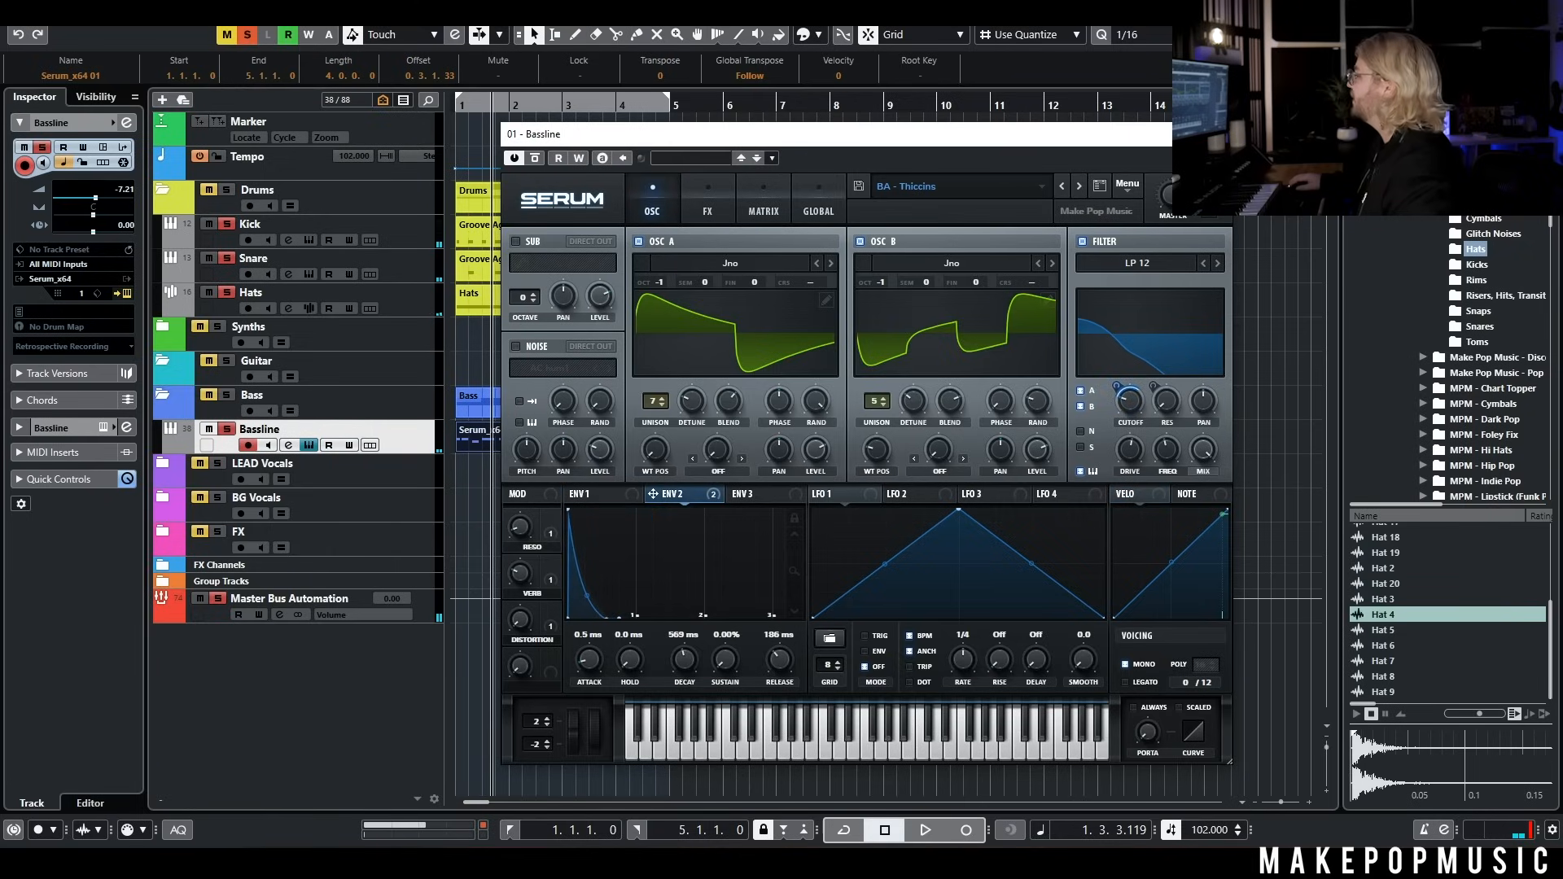
{"action": "left_click", "coordinate": [622, 497]}
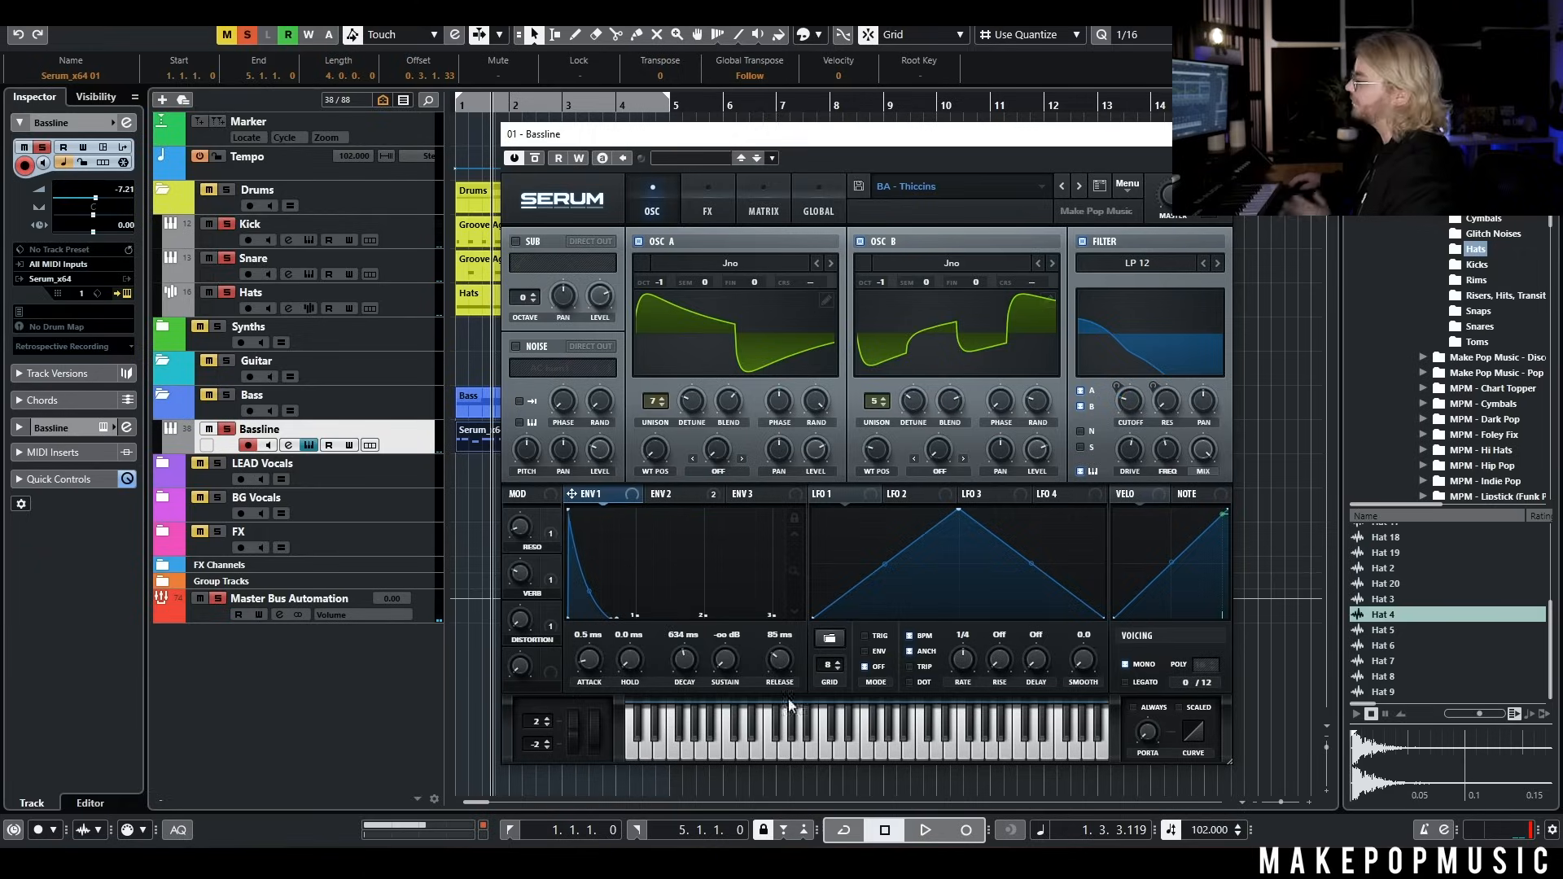
{"action": "left_click", "coordinate": [1215, 134]}
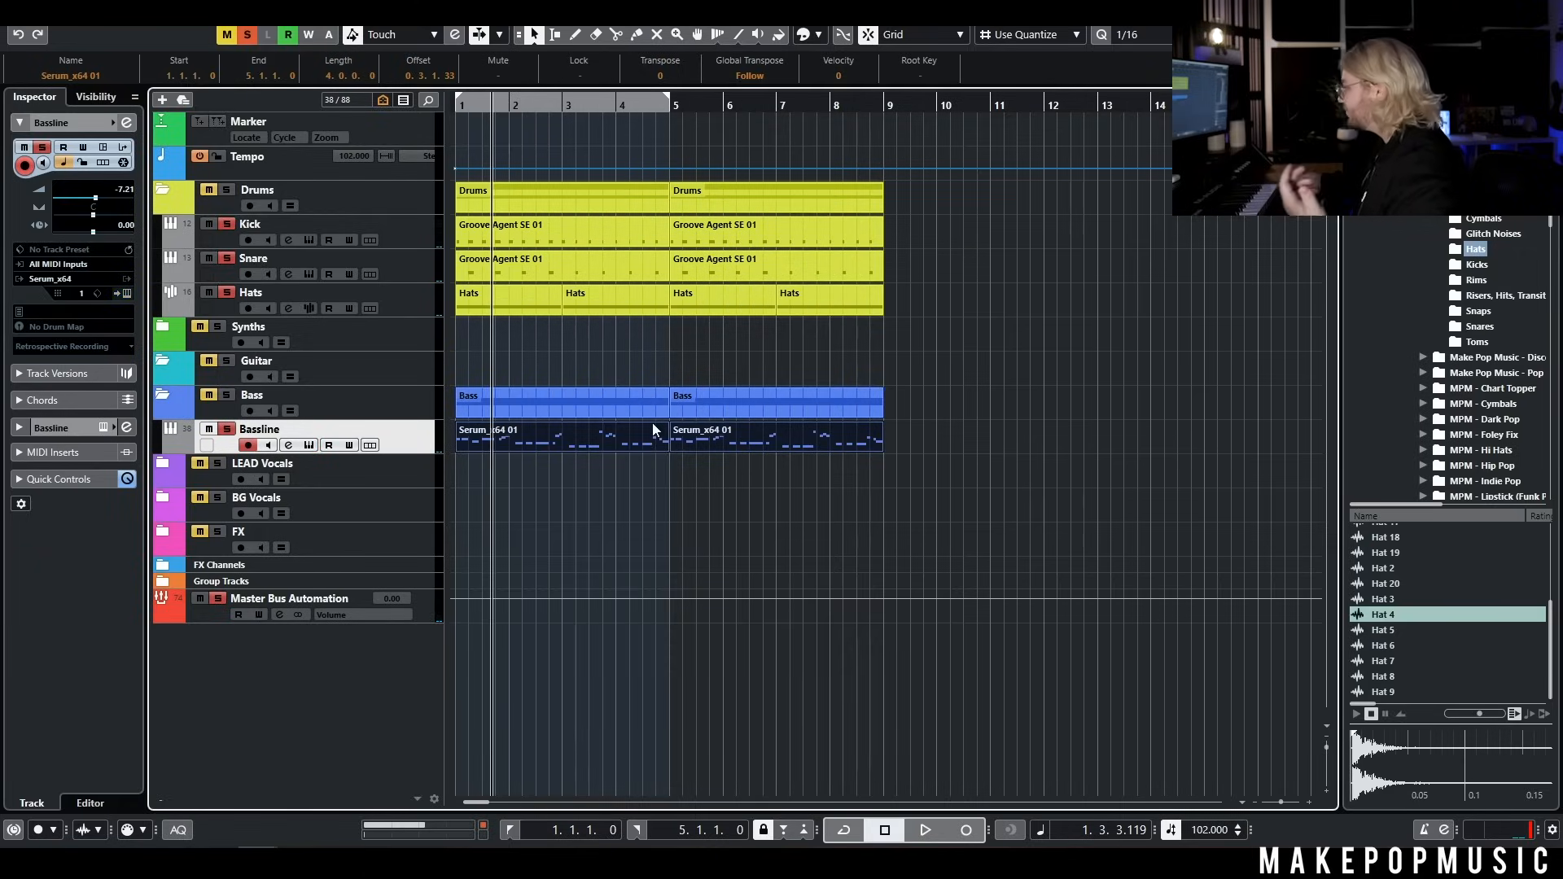
Duplicate the Bassline track and open the Serum instrument of the copy
{"action": "right_click", "coordinate": [433, 440]}
{"action": "left_click", "coordinate": [402, 476]}
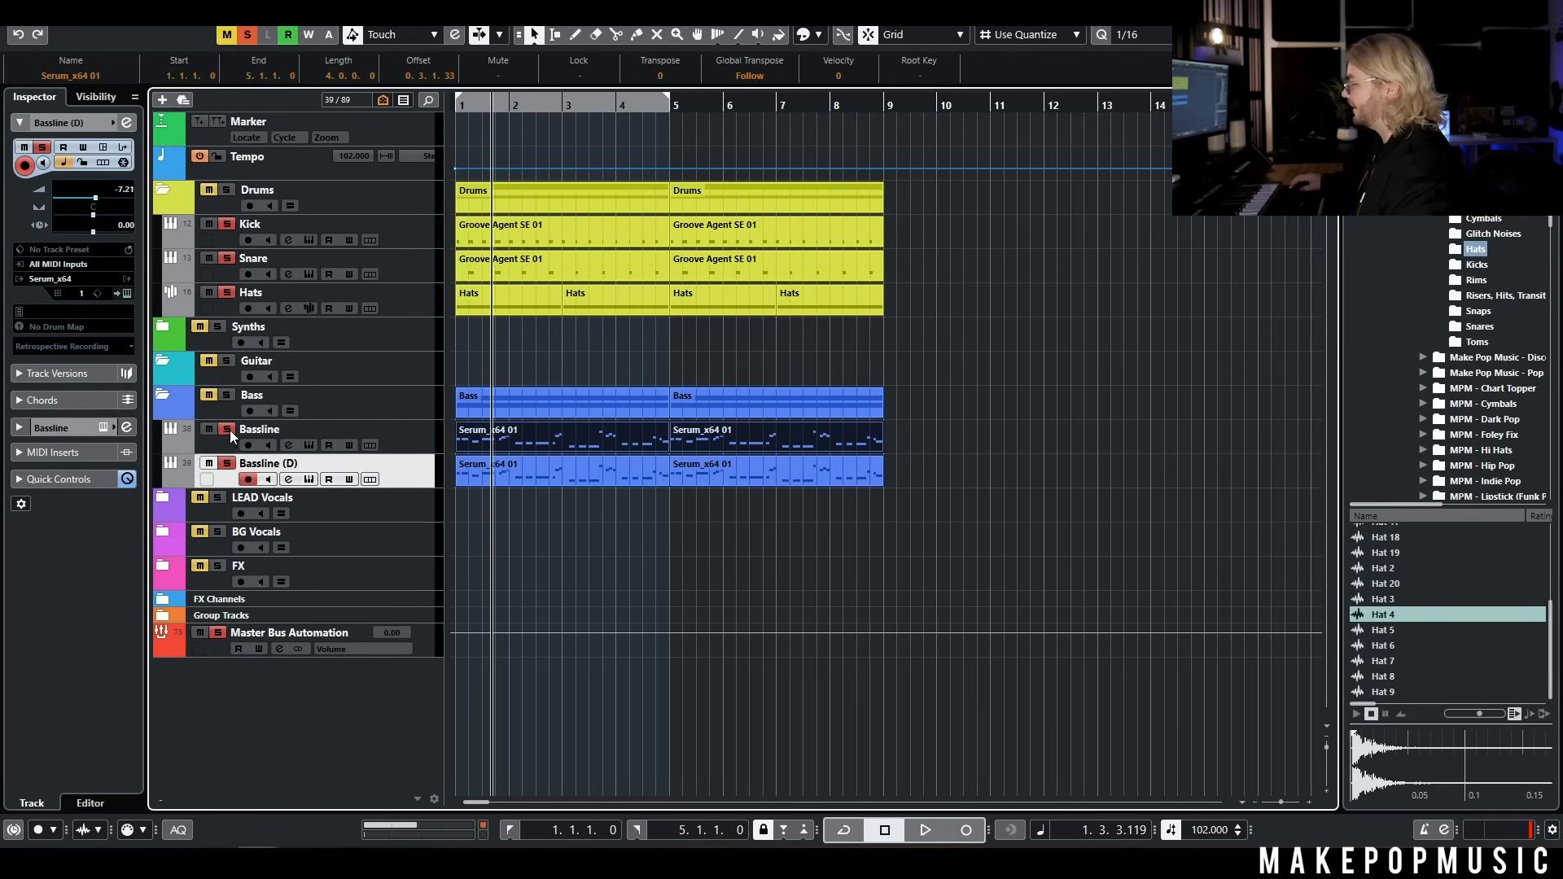
{"action": "left_click", "coordinate": [311, 479]}
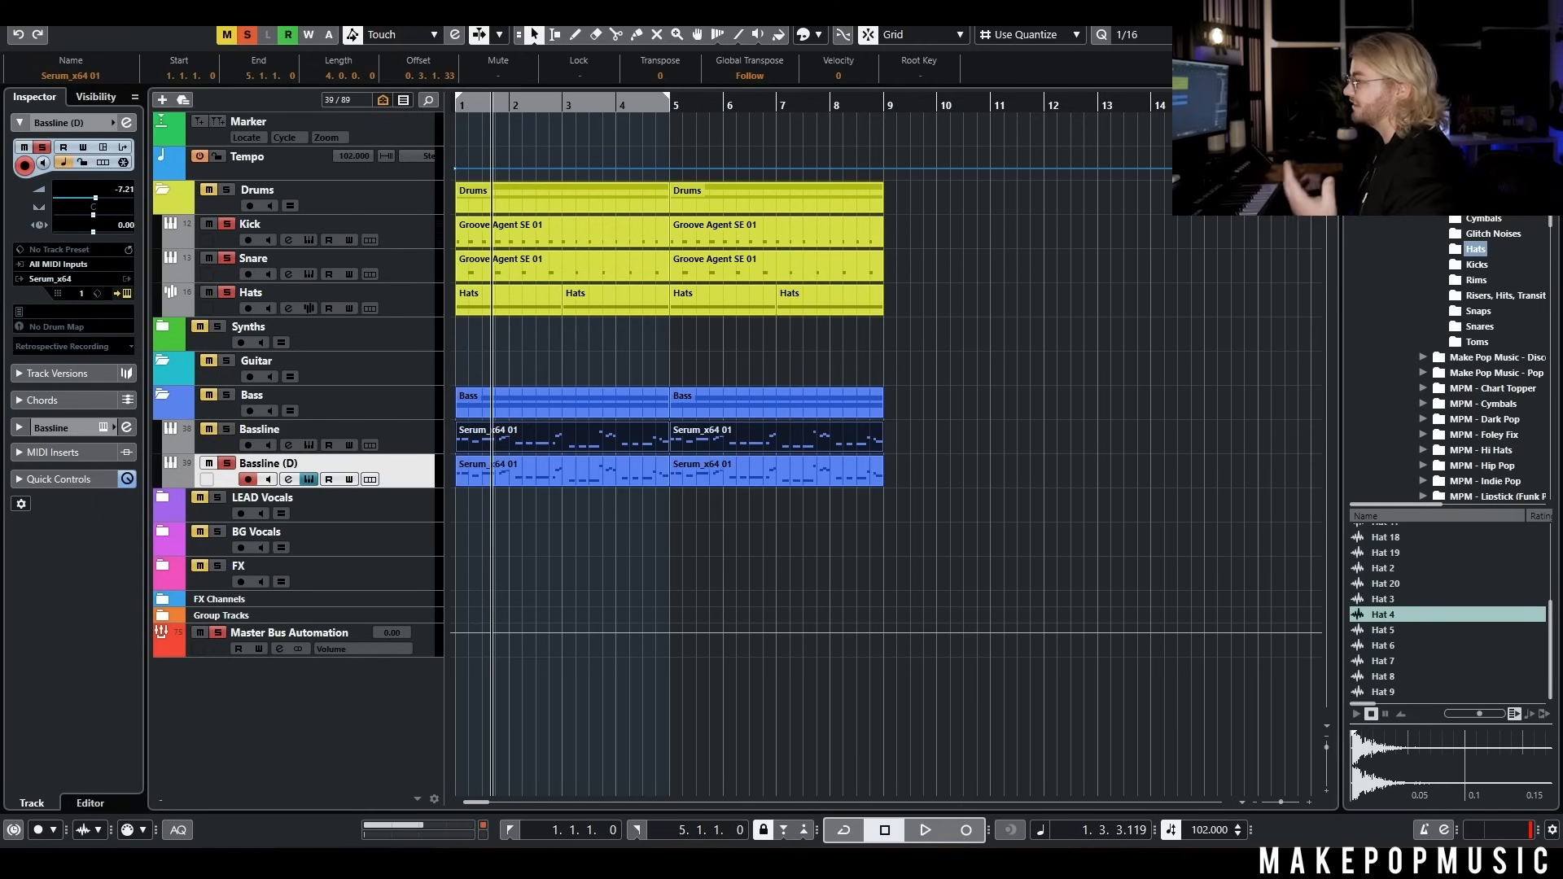
Load the MPM Spectrum preset BA - Simplicity in the duplicate's Serum, play it back, and close the plug-in
{"action": "left_click_drag", "start_coordinate": [768, 128], "coordinate": [789, 129]}
{"action": "left_click", "coordinate": [829, 182]}
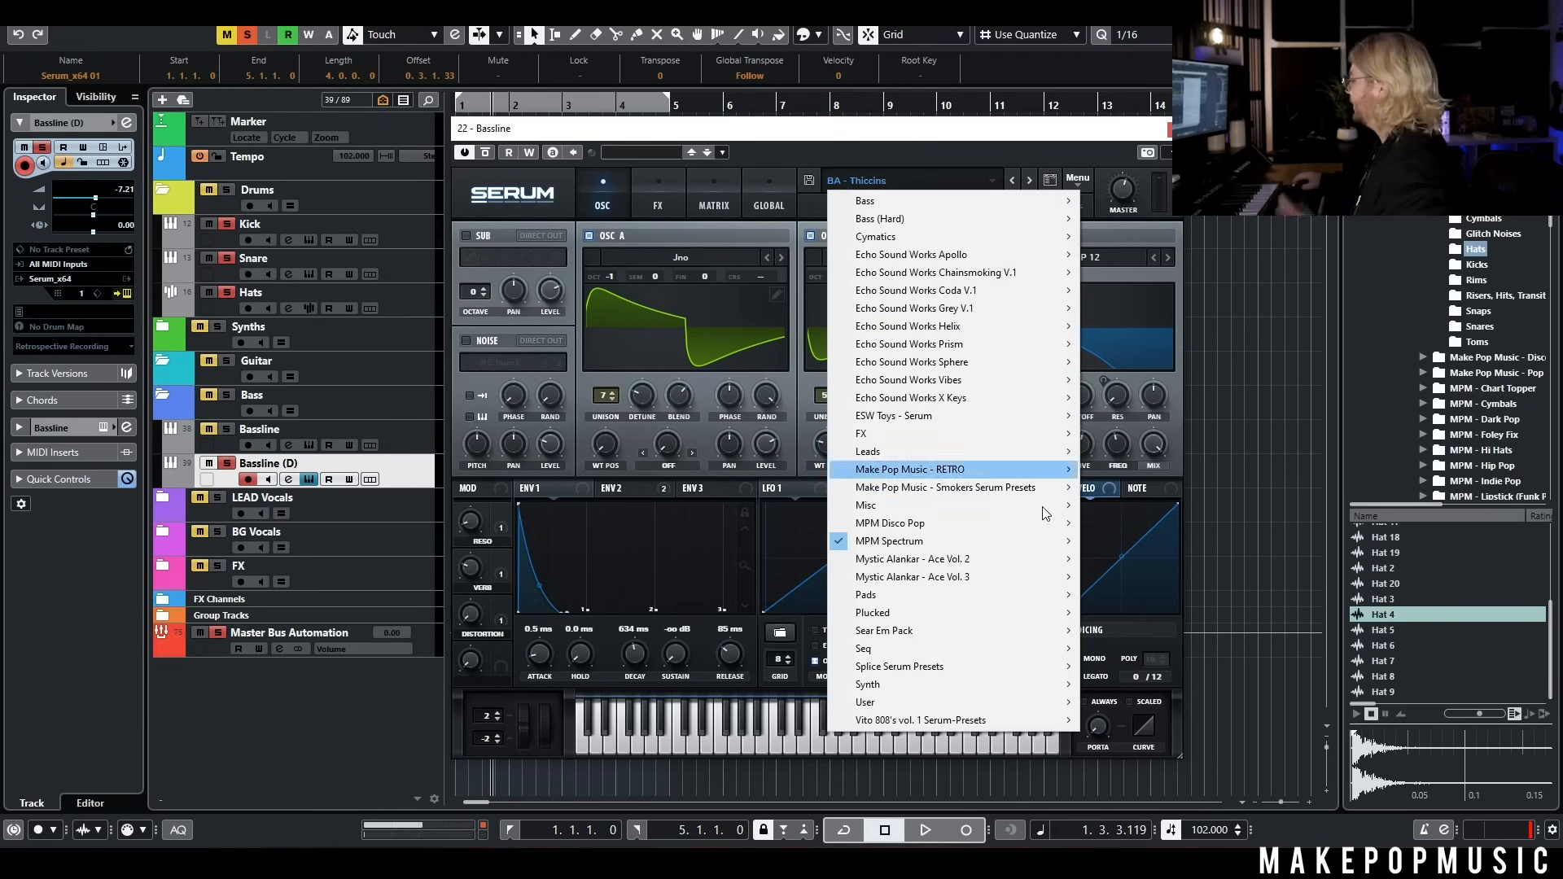
{"action": "mouse_move", "coordinate": [961, 542]}
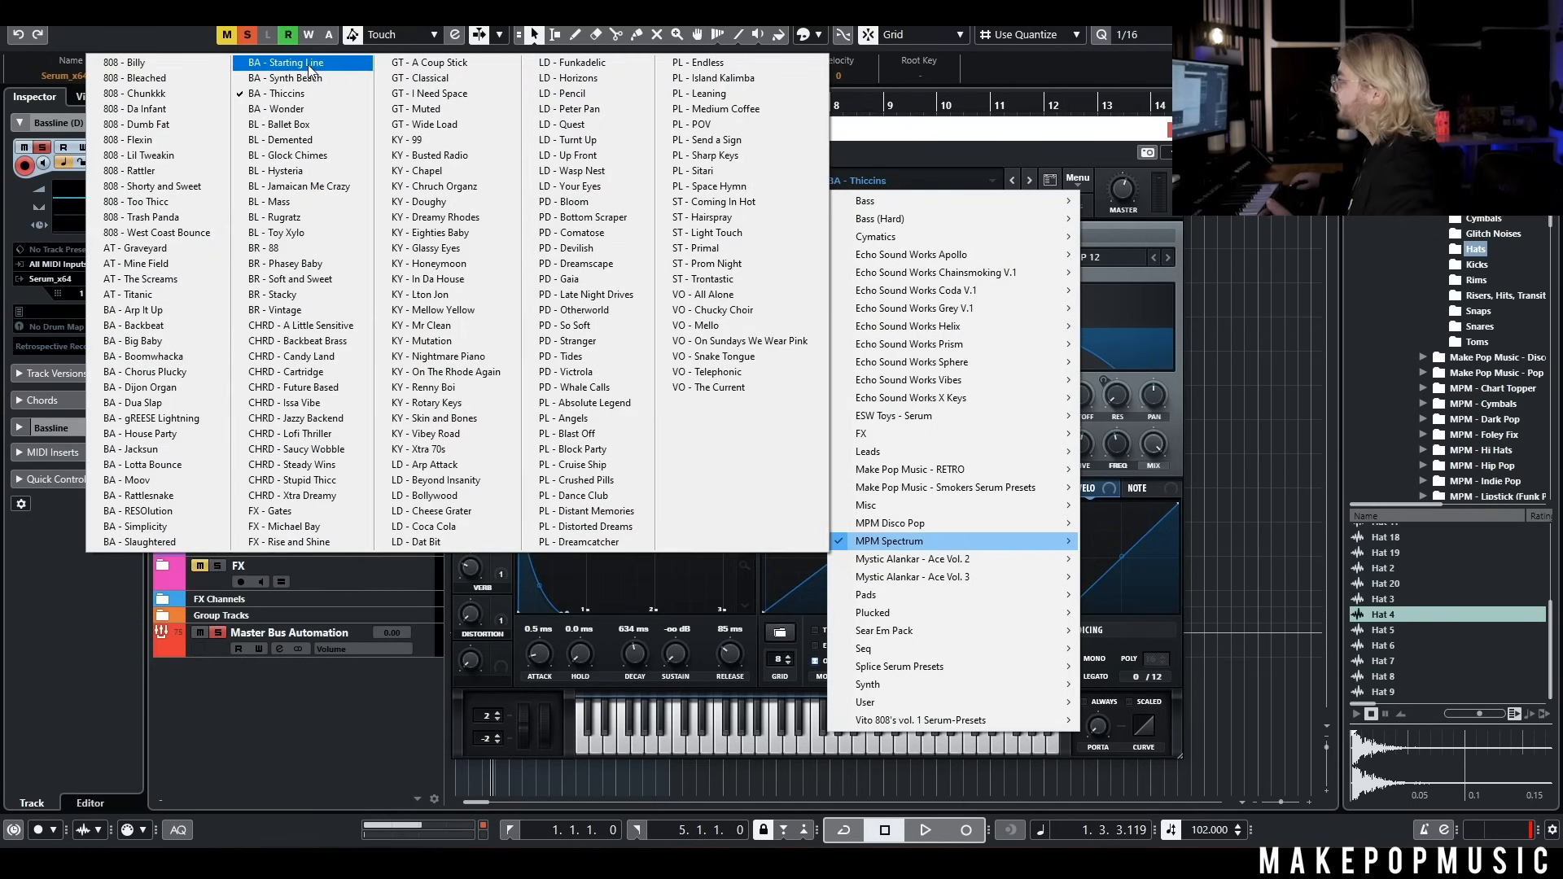
{"action": "left_click", "coordinate": [163, 527]}
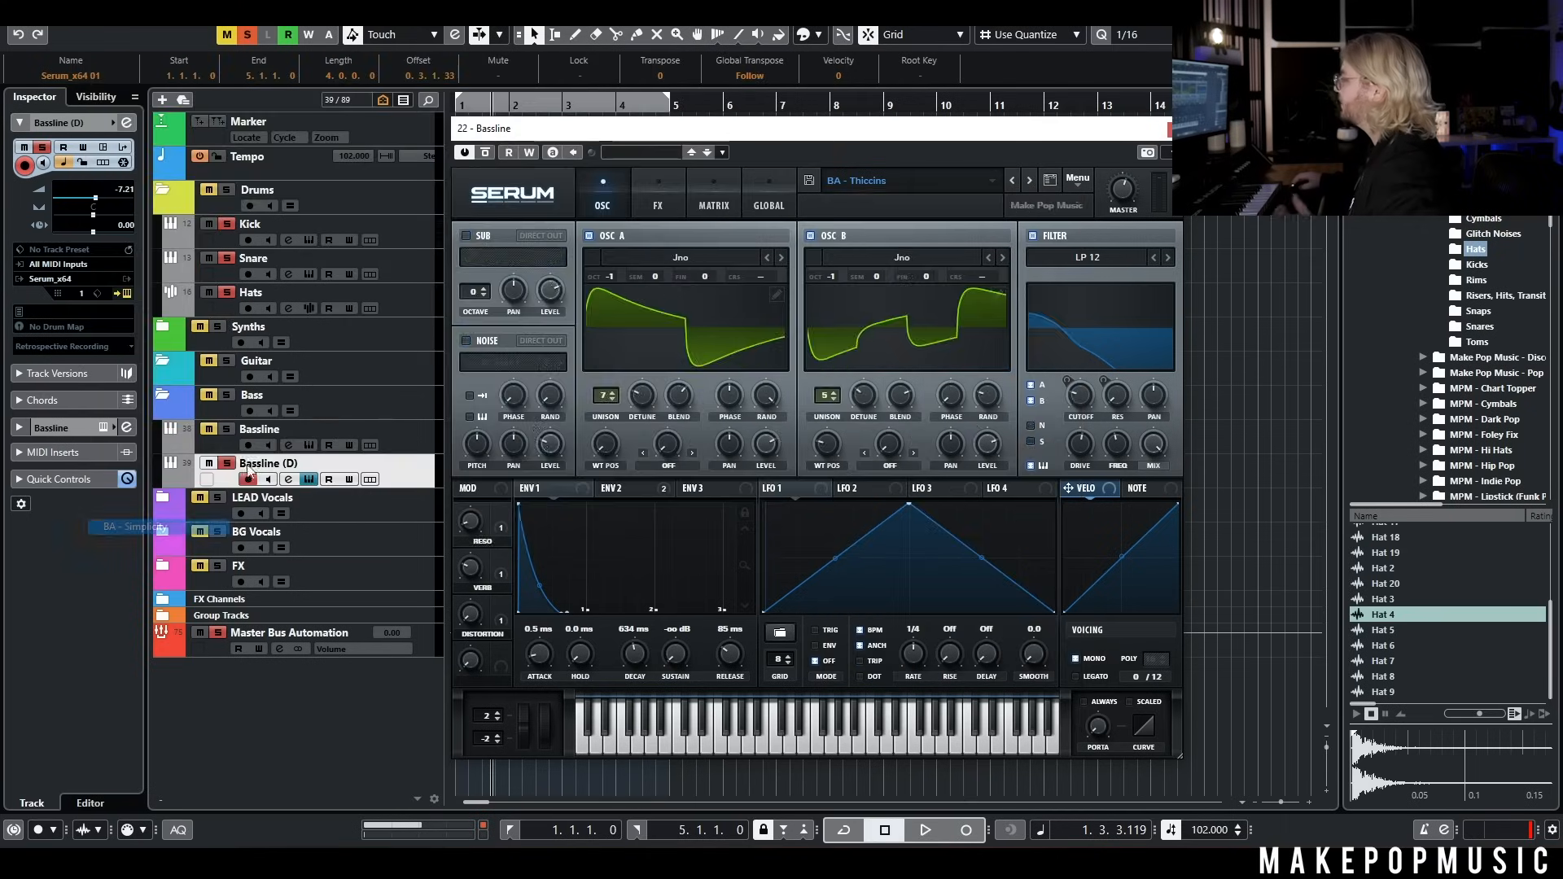
{"action": "key", "text": "space"}
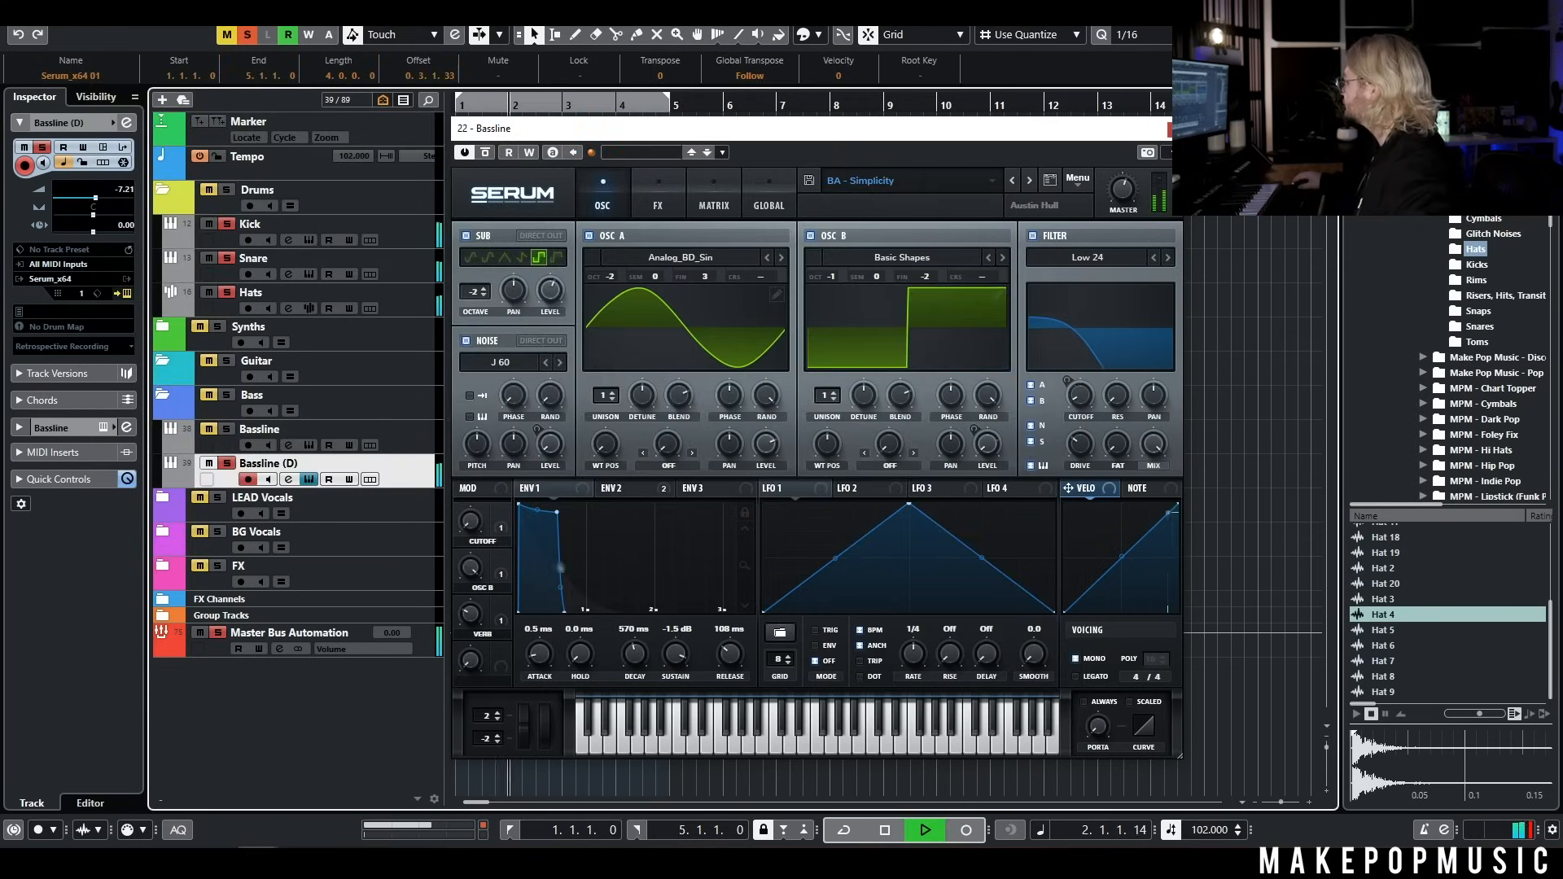
{"action": "left_click", "coordinate": [1175, 129]}
{"action": "key", "text": "space"}
Transpose all notes on the Bassline (D) track up one octave, play them back, and close the editor
{"action": "double_click", "coordinate": [597, 481]}
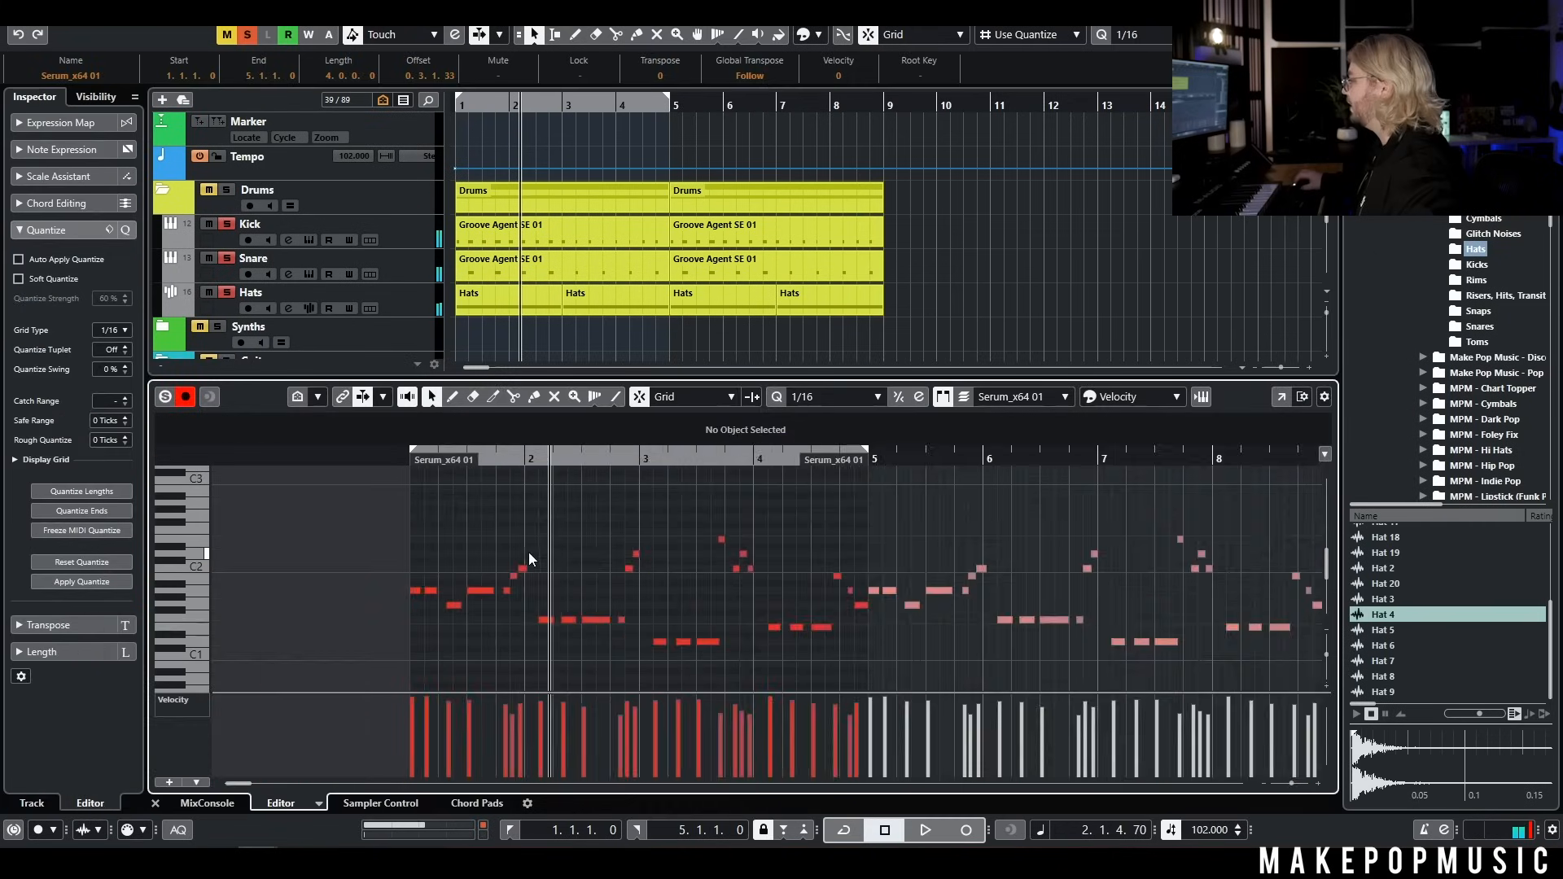
{"action": "key", "text": "space"}
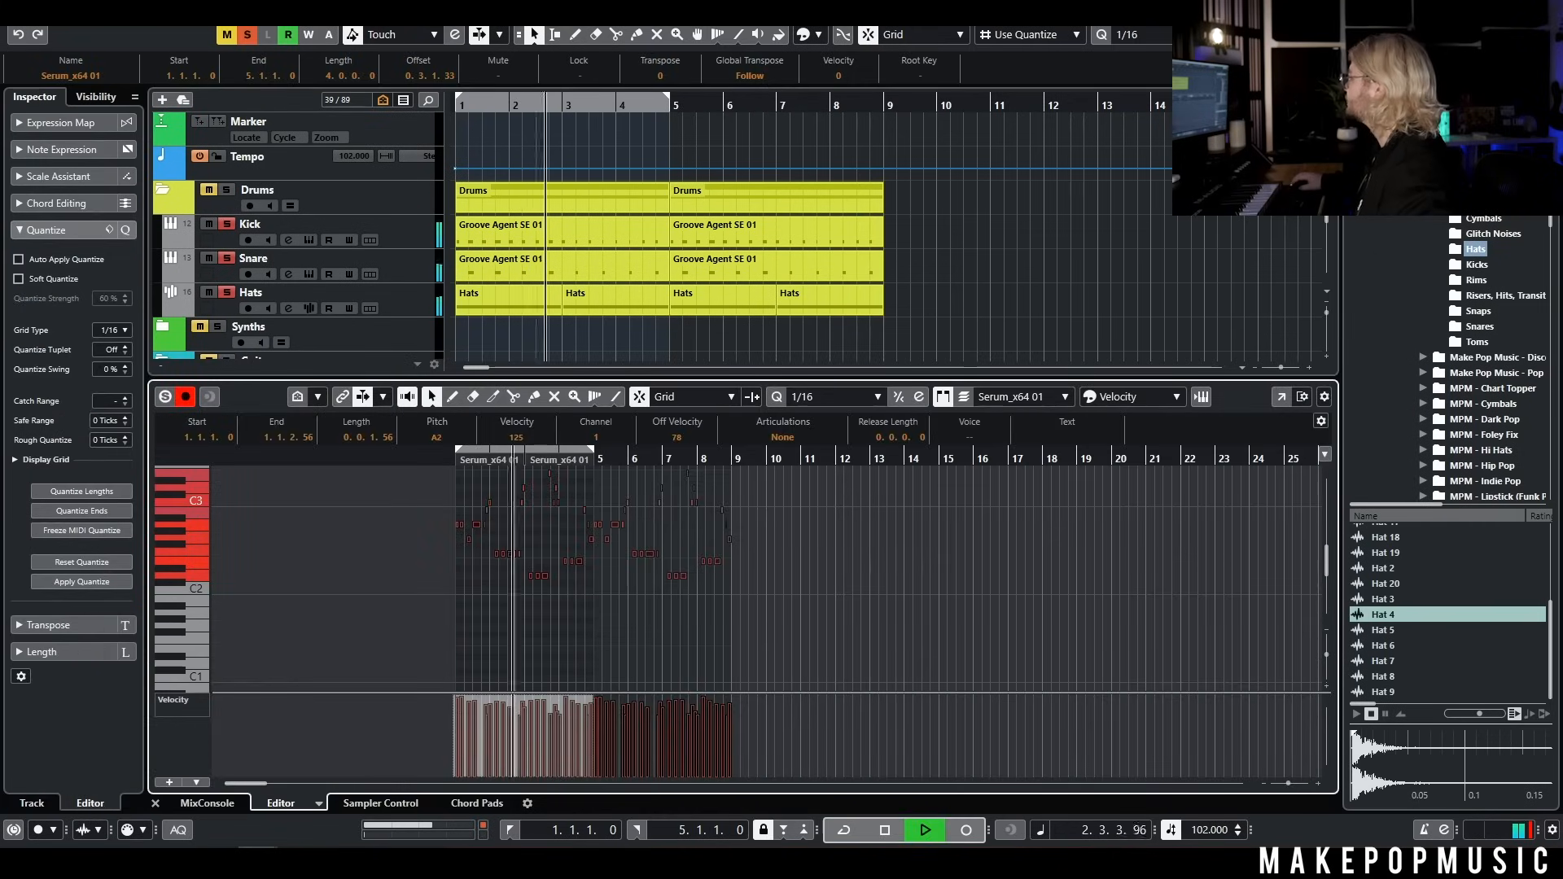
{"action": "key", "text": "ctrl+e"}
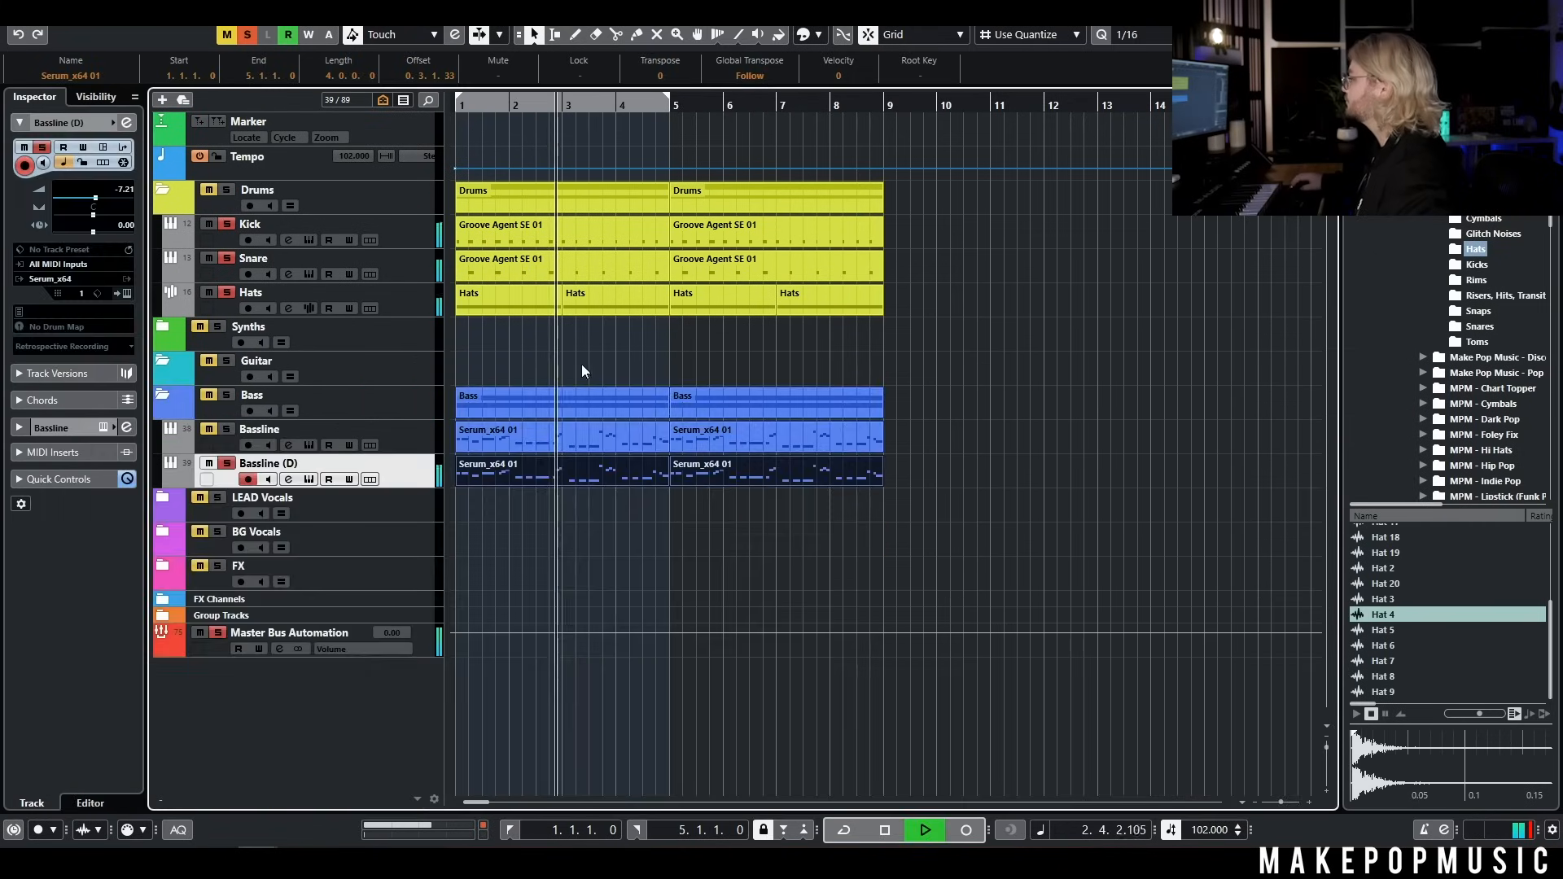
Rename the Bassline (D) track as Bassline 2 and listen to both basslines with the drums
{"action": "double_click", "coordinate": [314, 465]}
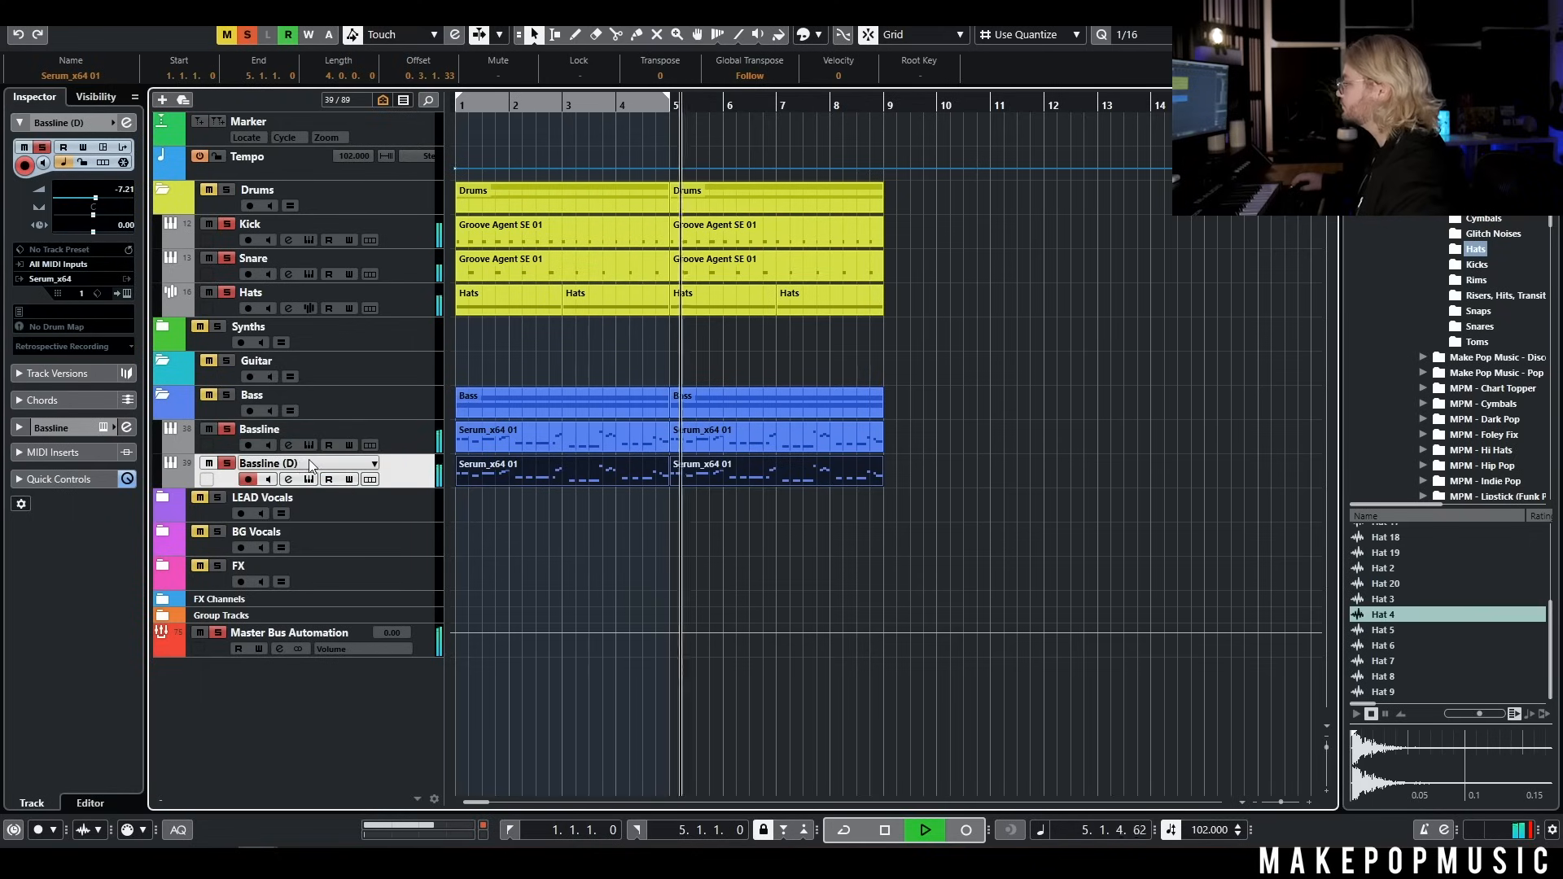
{"action": "double_click", "coordinate": [311, 463]}
{"action": "left_click", "coordinate": [410, 478]}
{"action": "key", "text": "space"}
{"action": "key", "text": "space"}
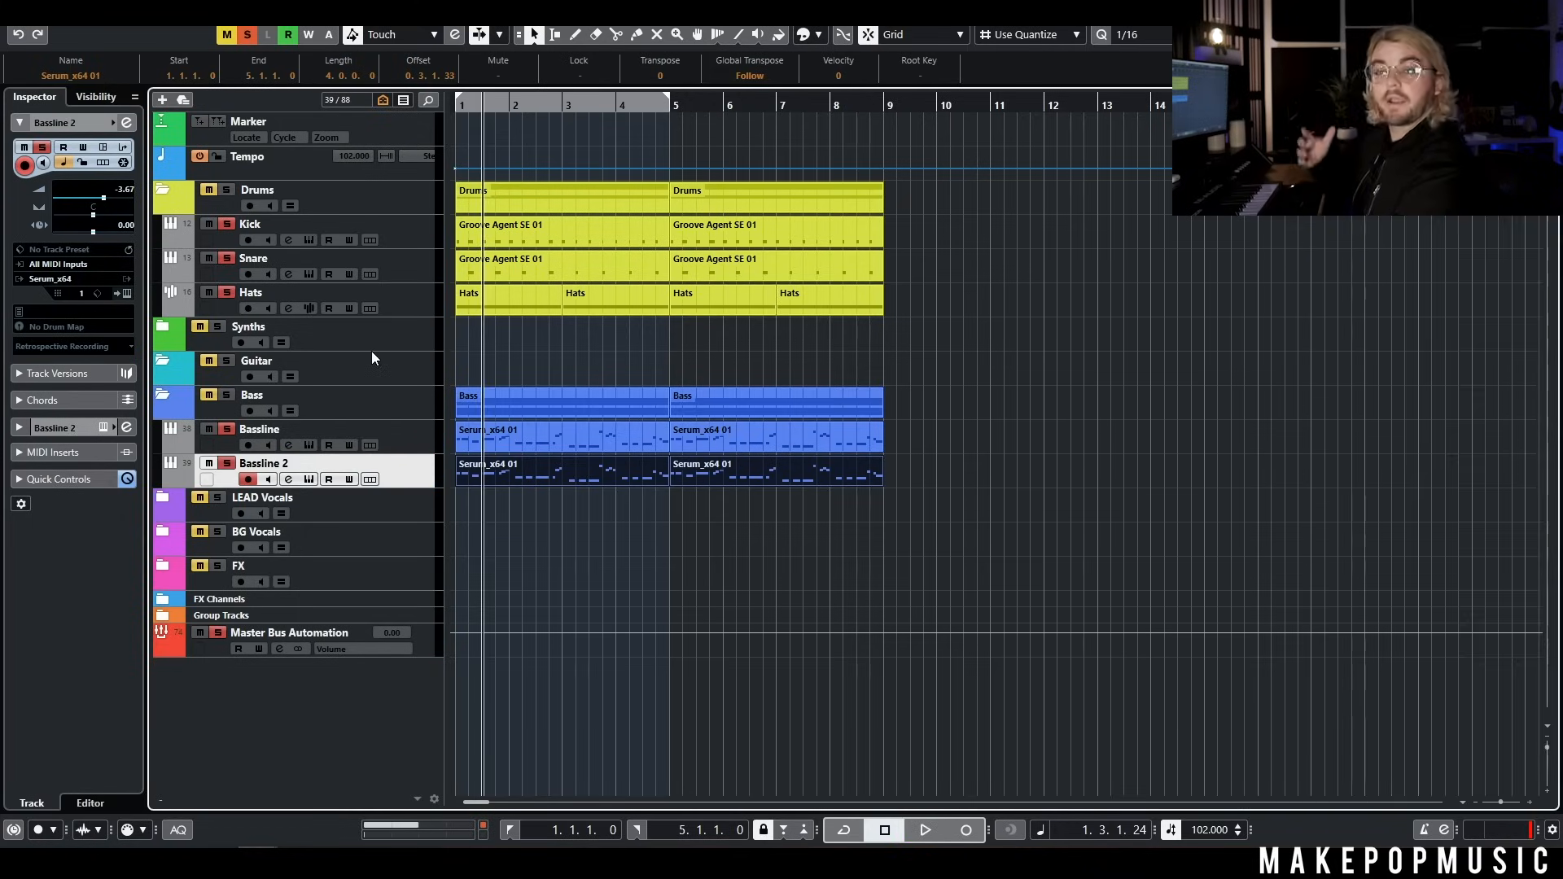
Add a Serum_x64 instrument track below the Synths folder with its audio output routed to Synth
{"action": "right_click", "coordinate": [376, 349]}
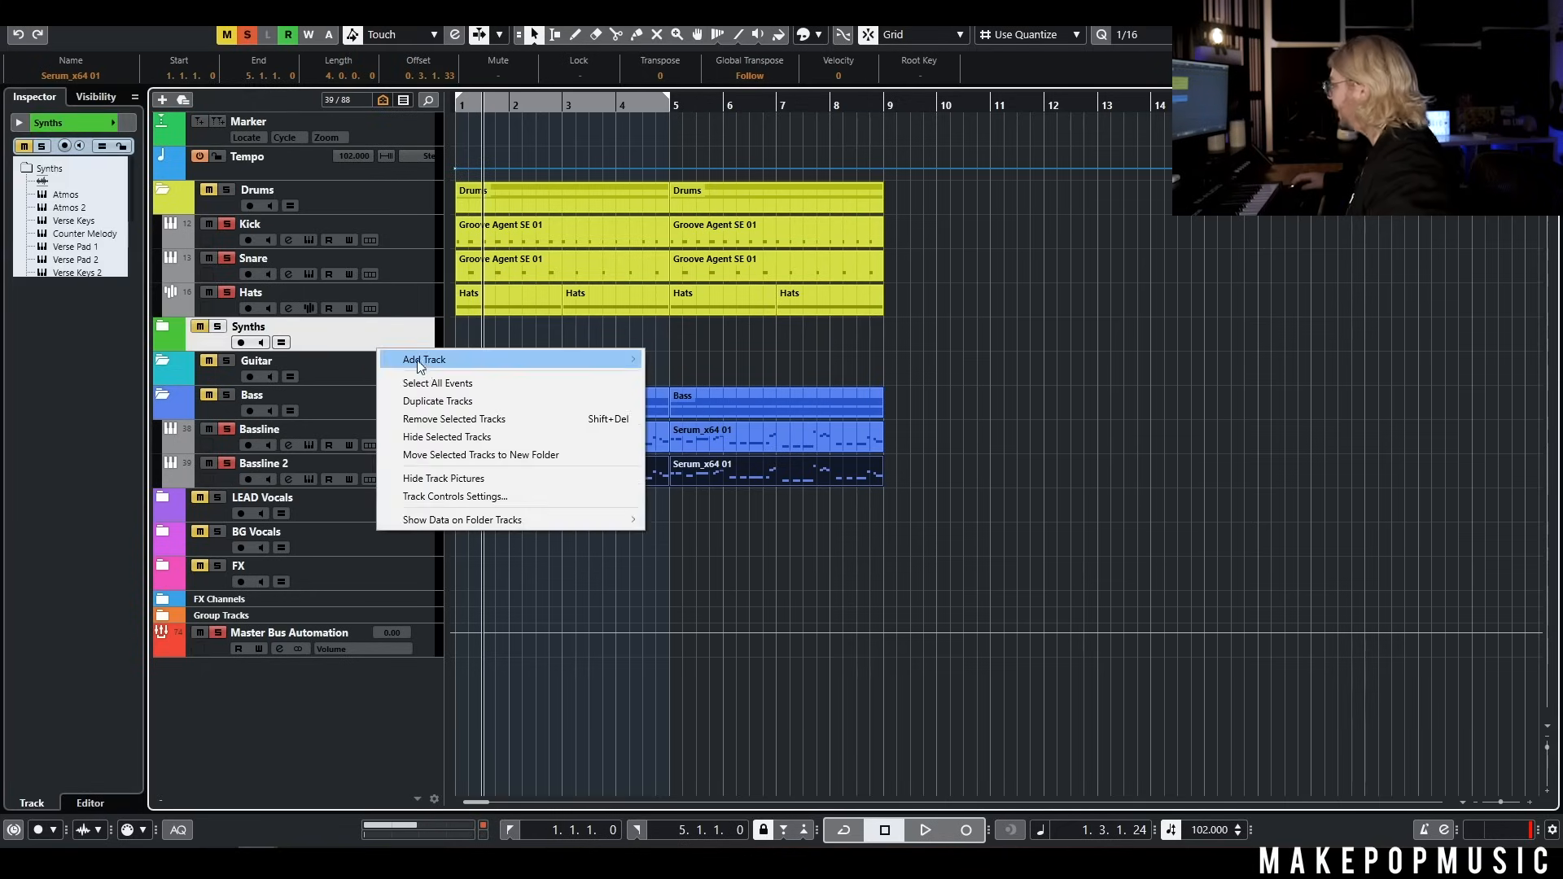
{"action": "mouse_move", "coordinate": [570, 359]}
{"action": "left_click", "coordinate": [716, 378]}
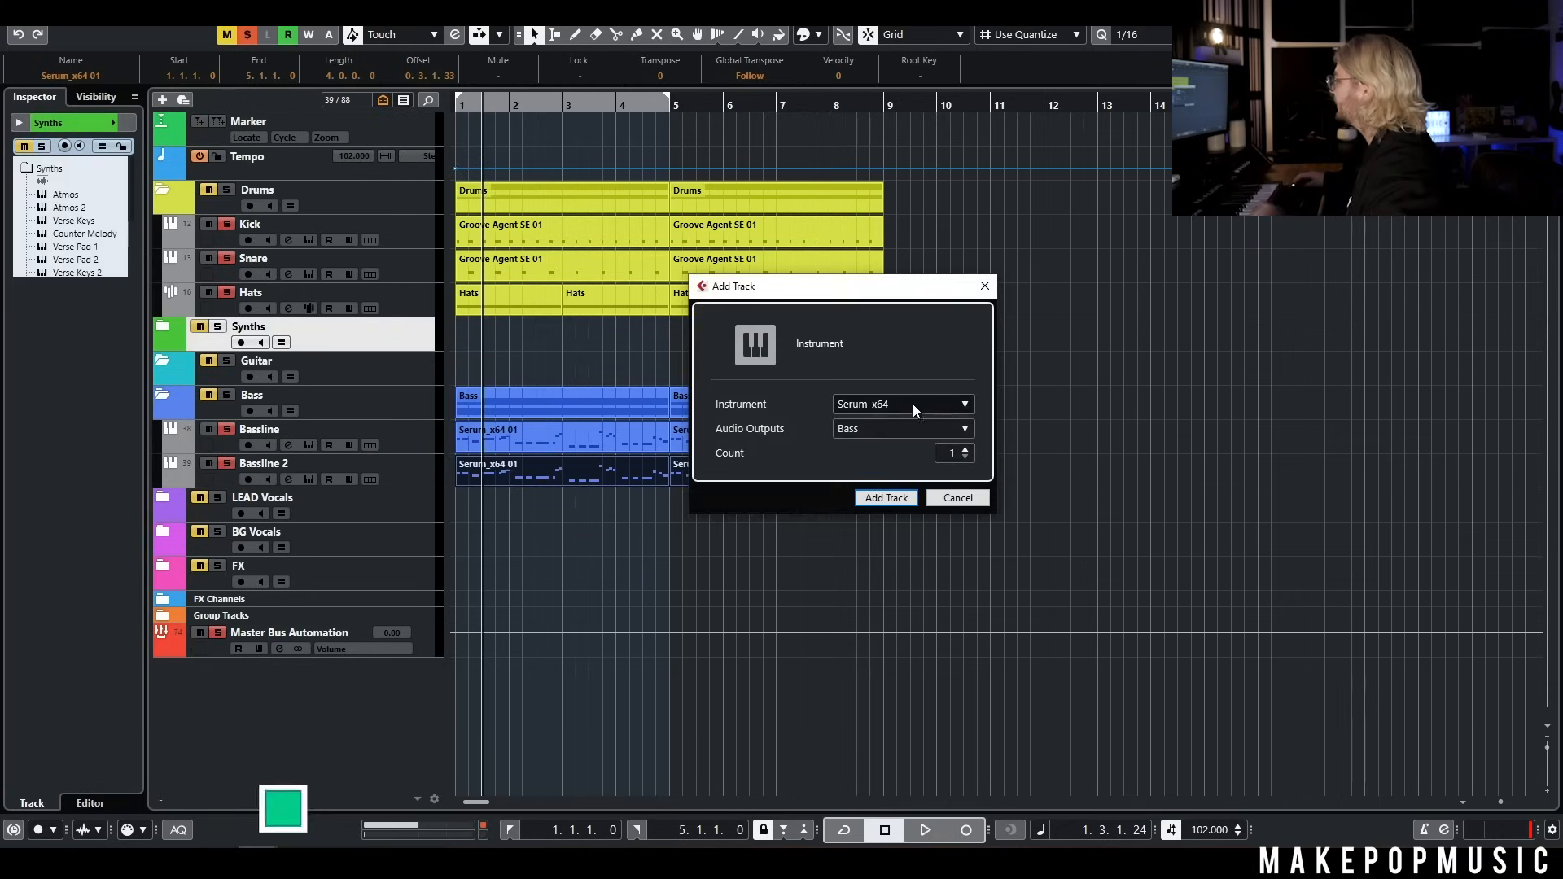
{"action": "left_click", "coordinate": [883, 429]}
{"action": "left_click", "coordinate": [904, 774]}
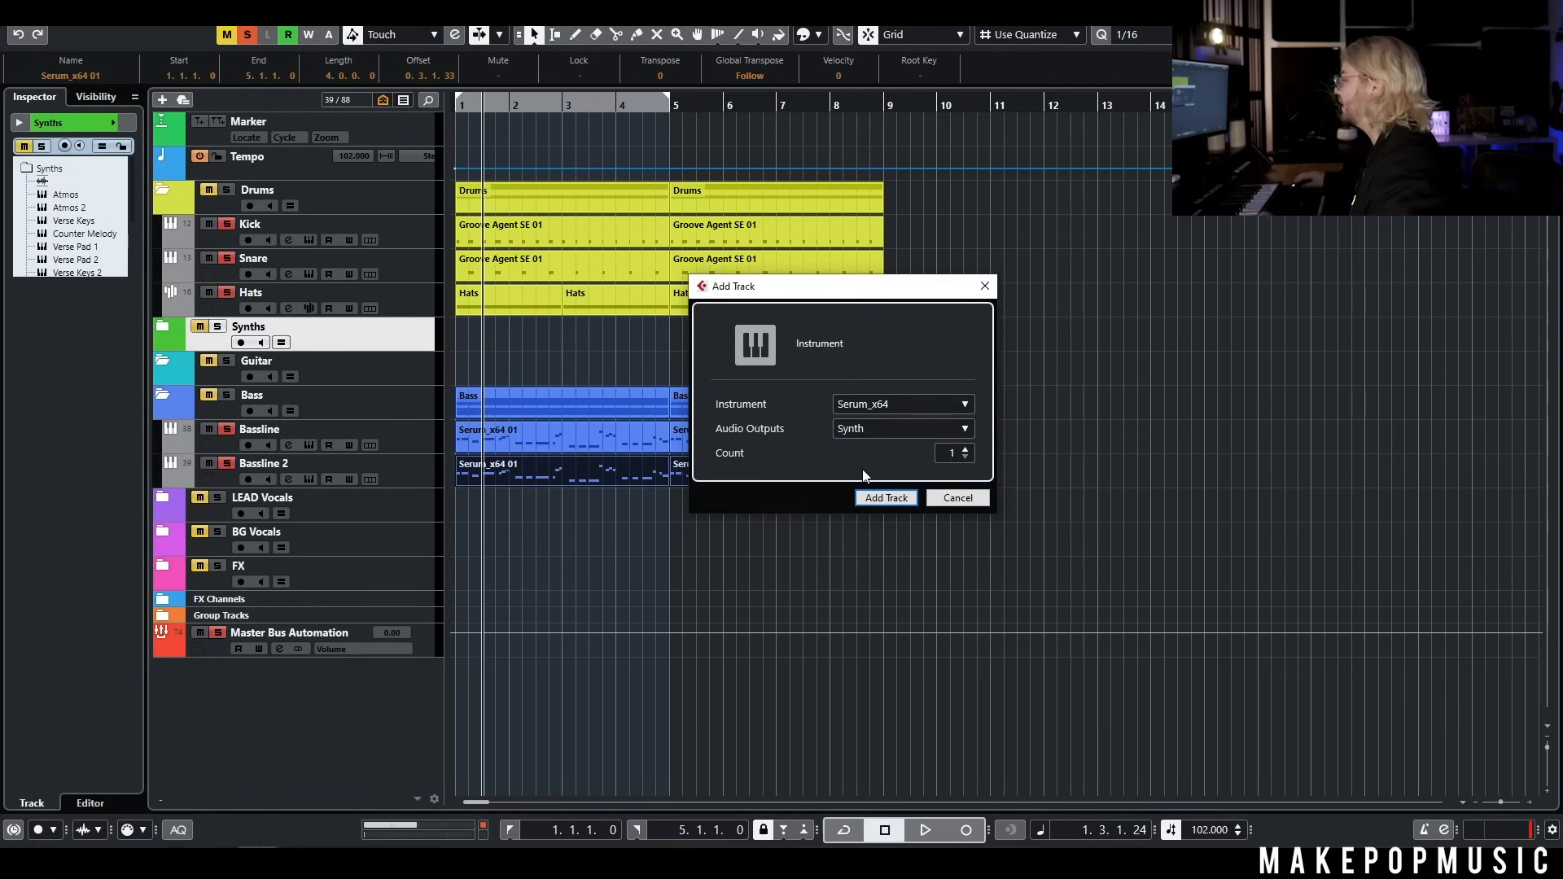
{"action": "left_click", "coordinate": [890, 499]}
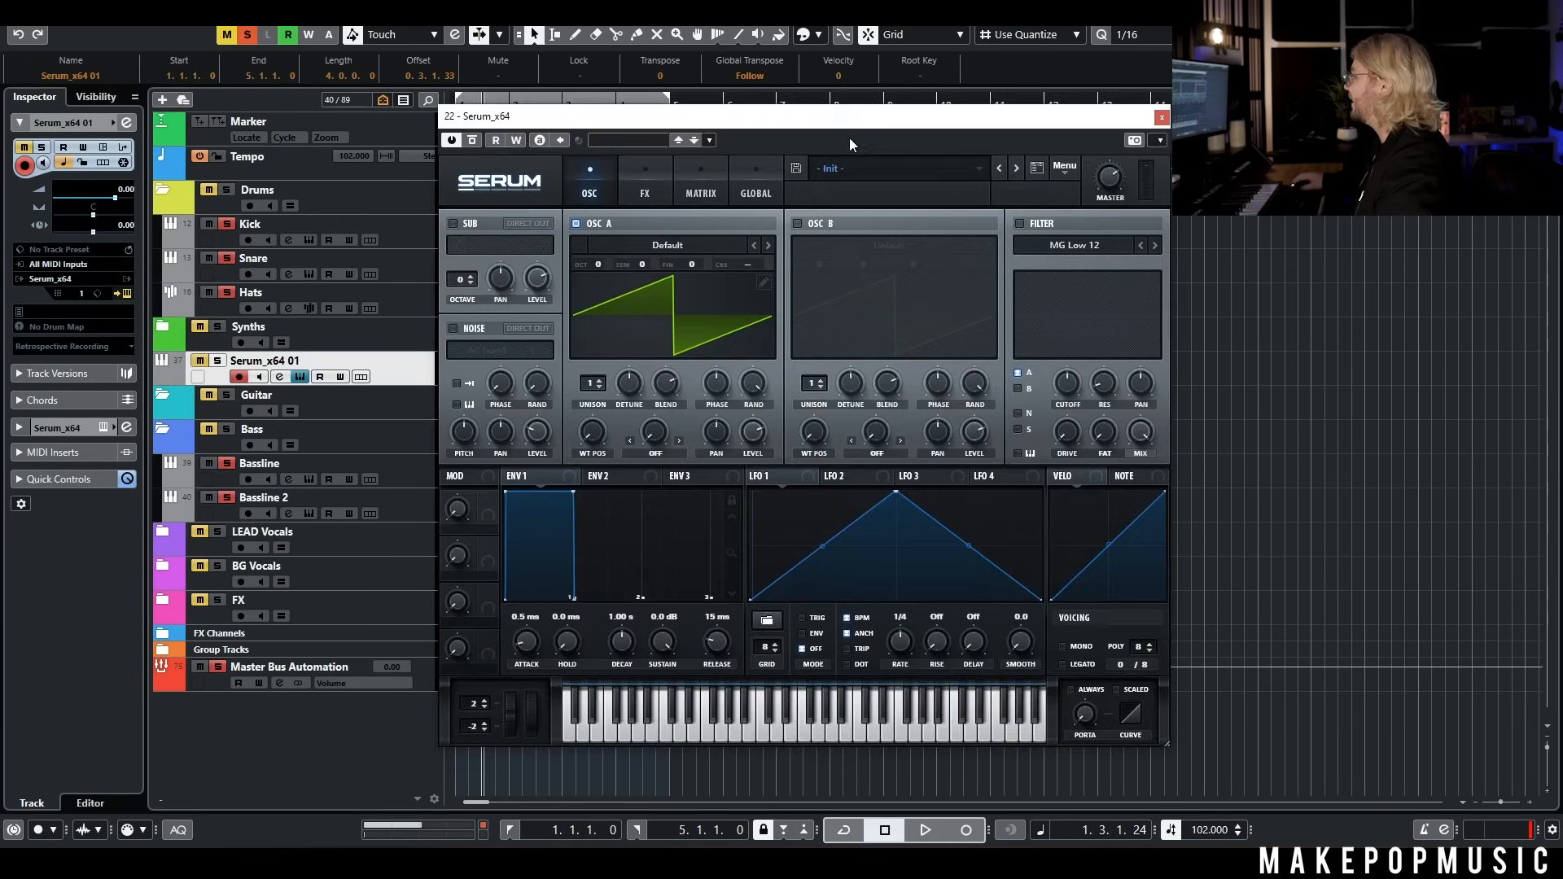
Load the MPM Spectrum preset BR - 88 on the new synth track and move the Serum window aside
{"action": "left_click", "coordinate": [885, 167]}
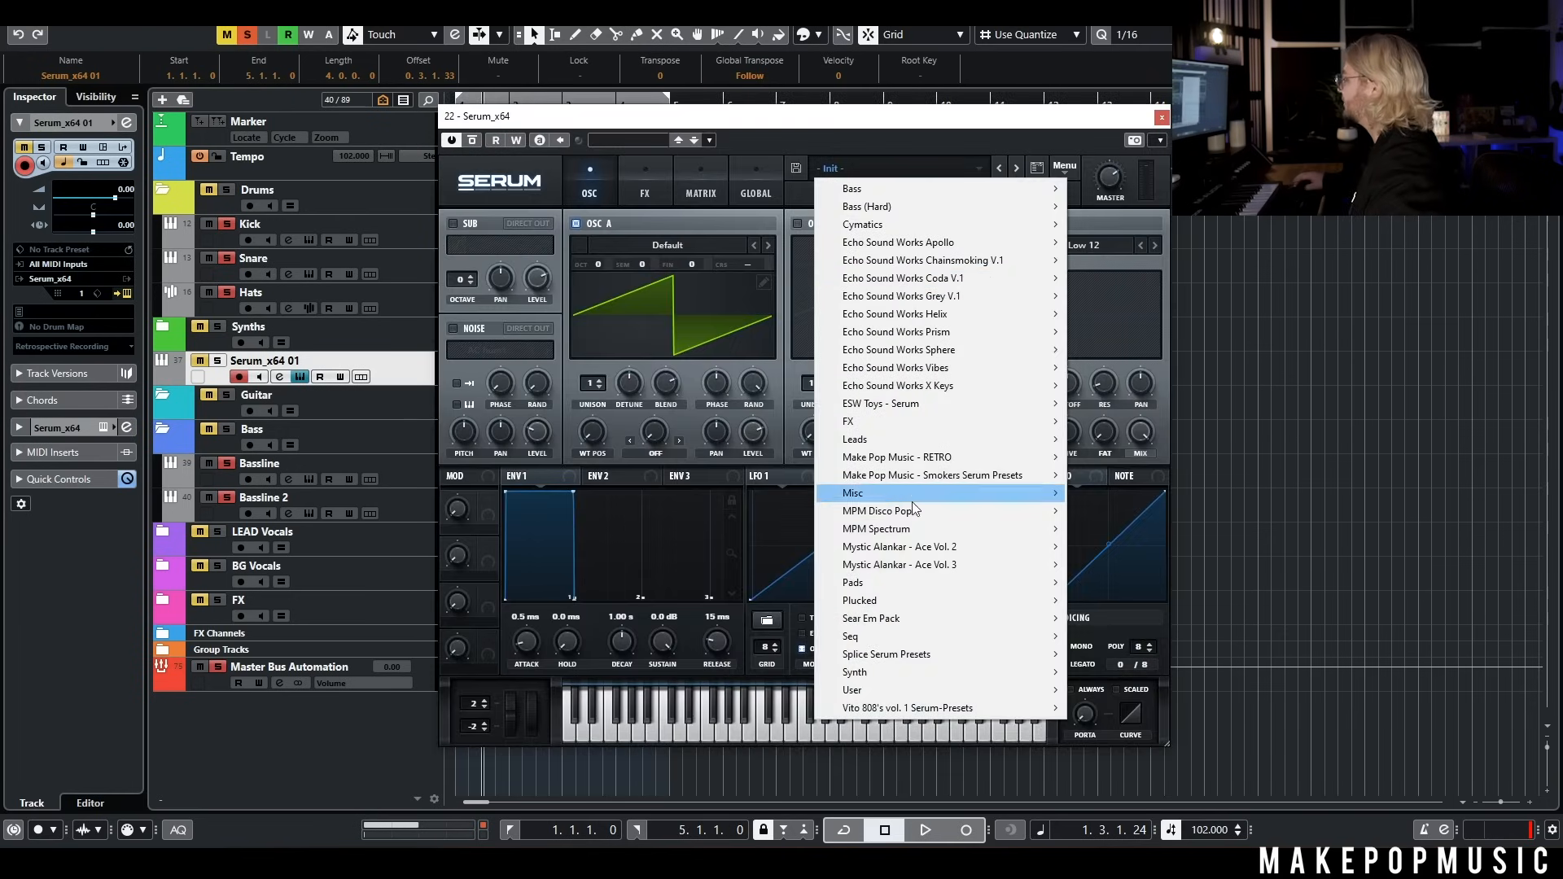
{"action": "mouse_move", "coordinate": [893, 530]}
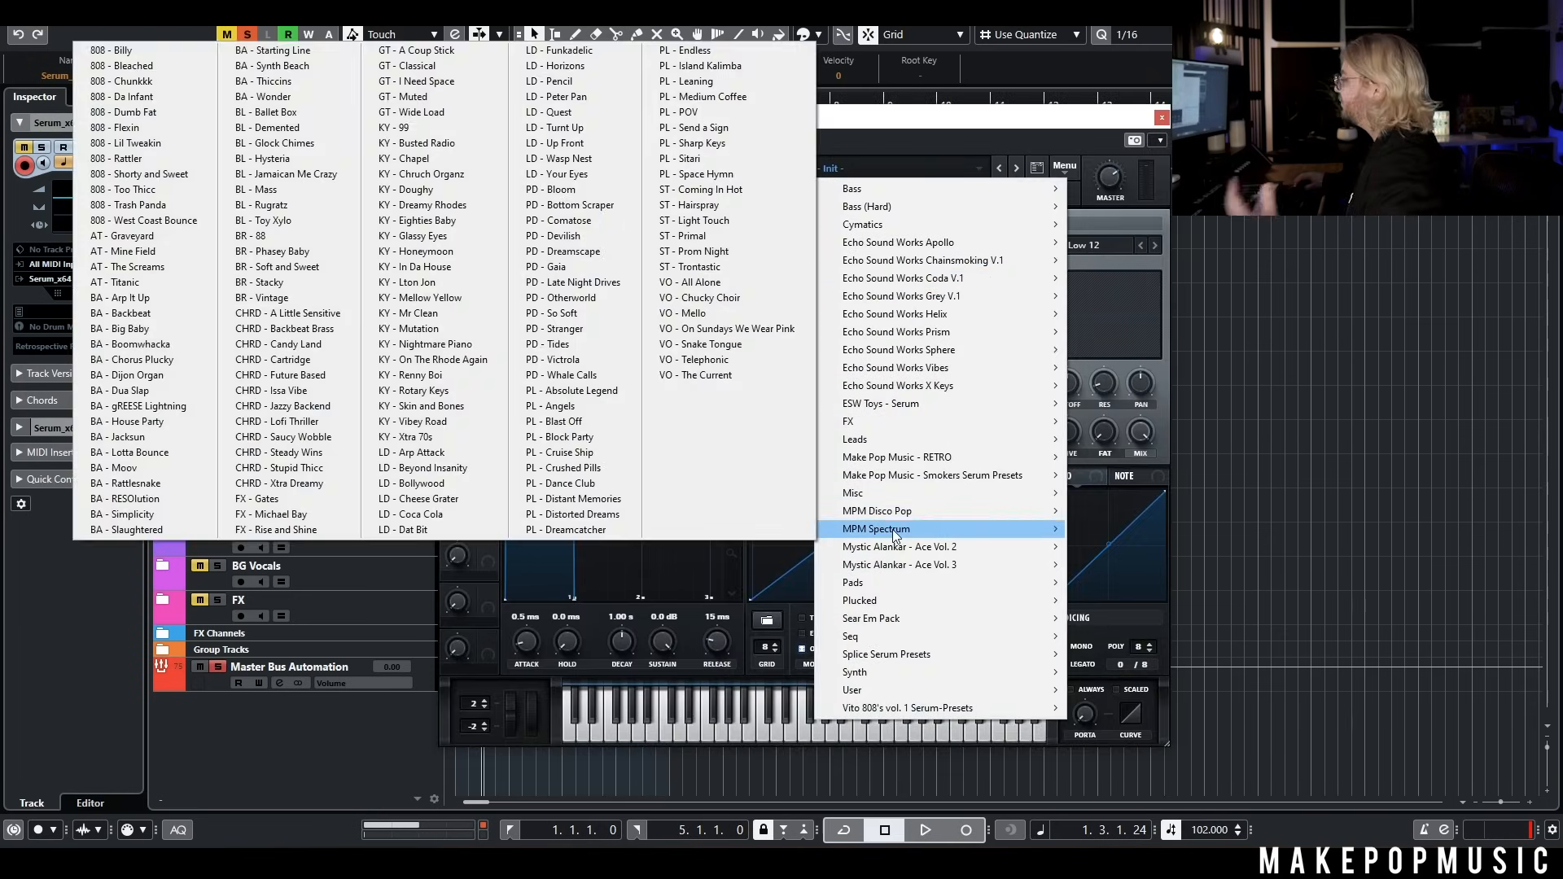
{"action": "left_click", "coordinate": [306, 236]}
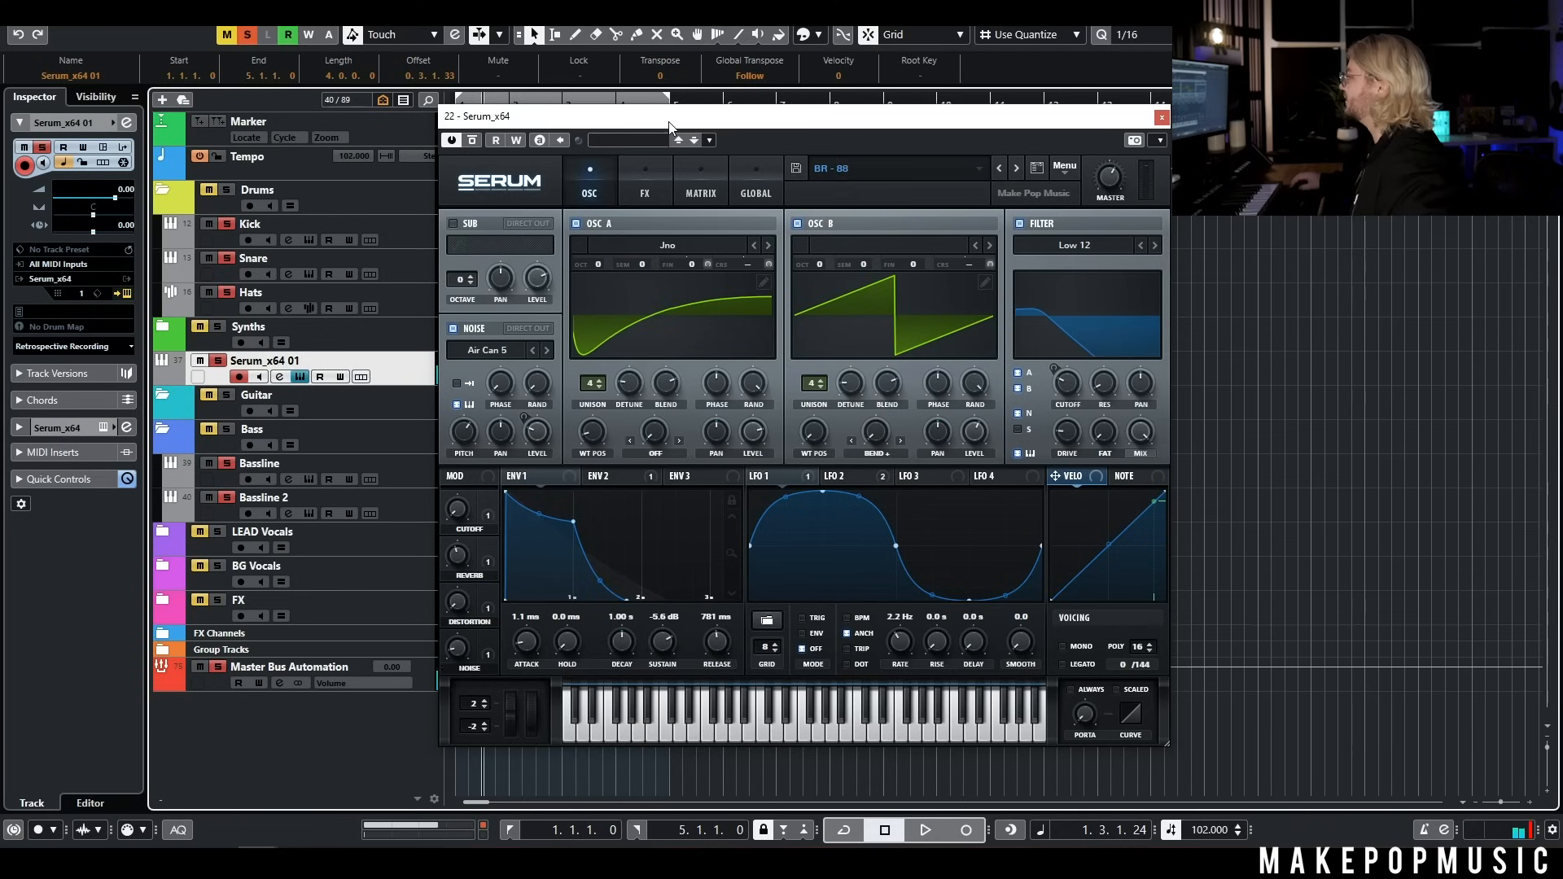
{"action": "left_click_drag", "start_coordinate": [668, 118], "coordinate": [1088, 153]}
Record a chord part on the new Serum track from bar 3 to bar 9 during playback
{"action": "key", "text": "g"}
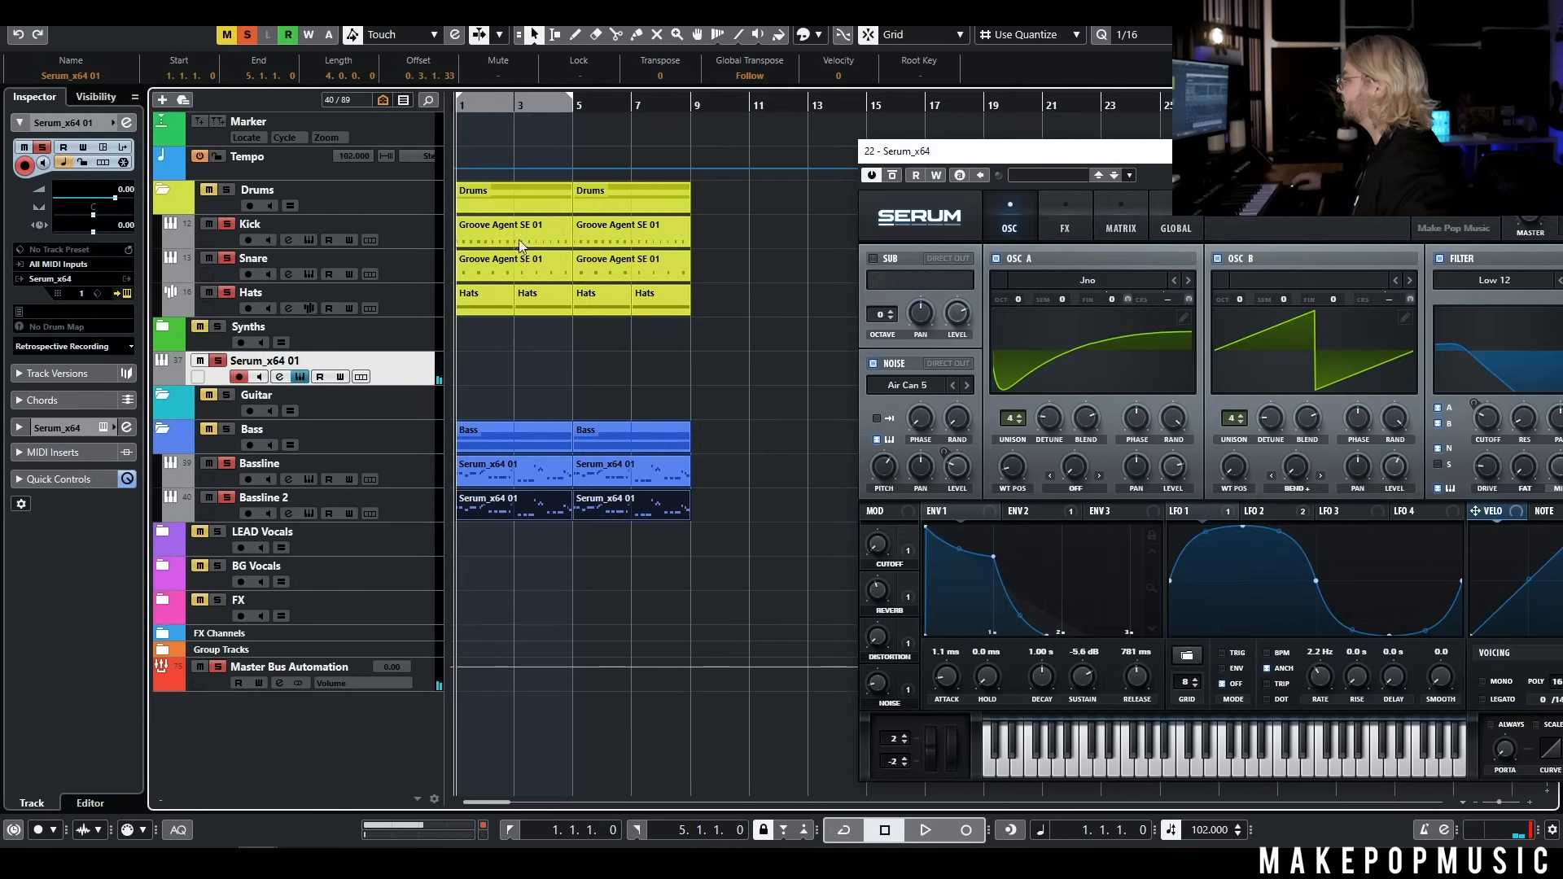
{"action": "left_click", "coordinate": [533, 350]}
{"action": "left_click", "coordinate": [935, 828]}
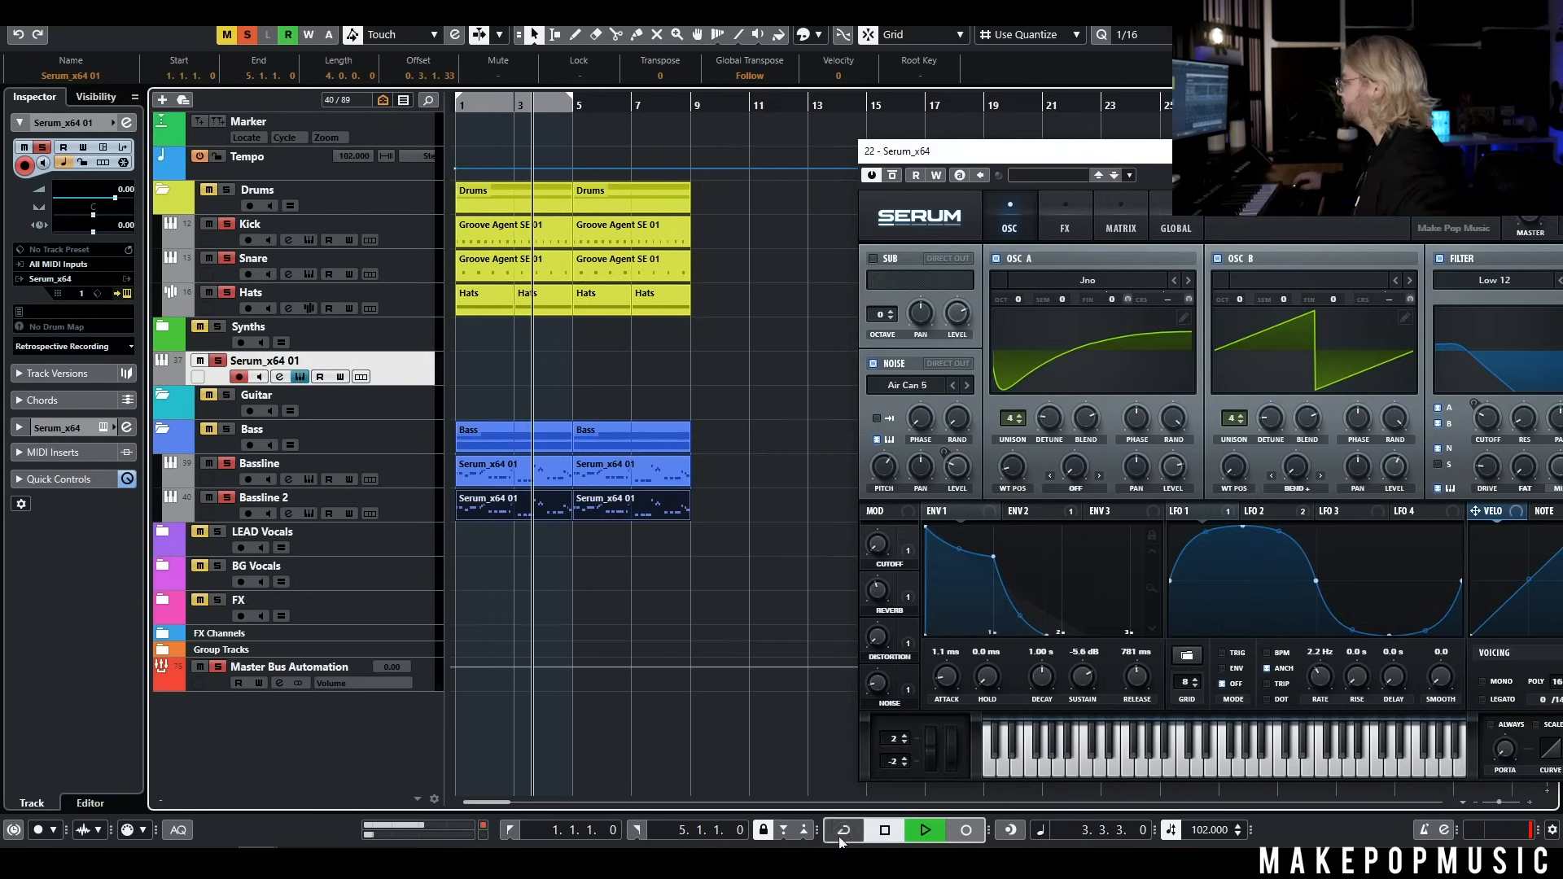
{"action": "left_click", "coordinate": [966, 830]}
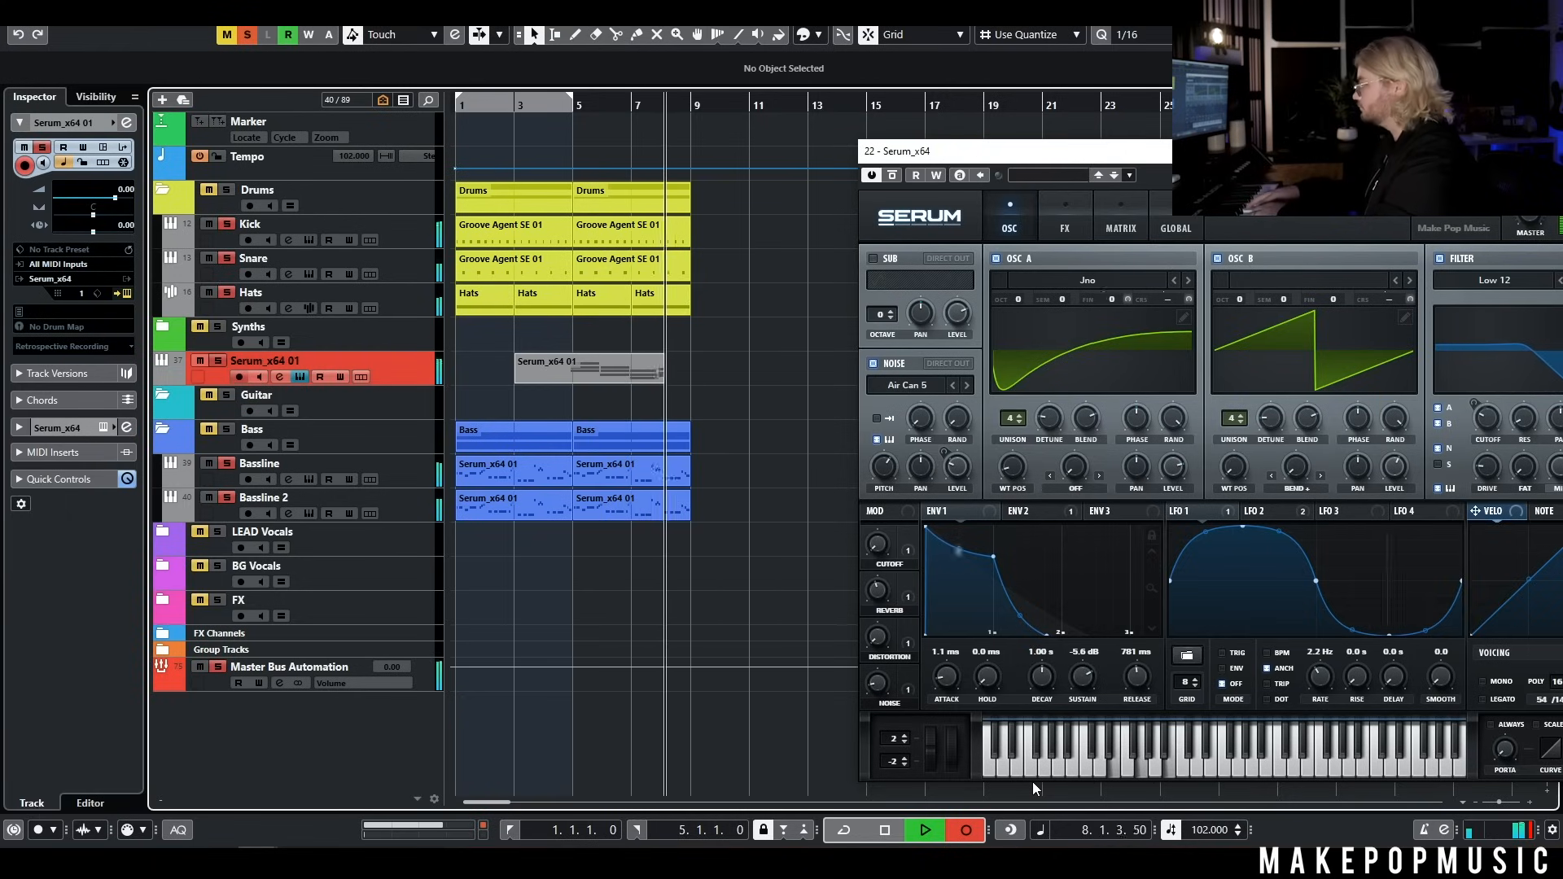
{"action": "key", "text": "space"}
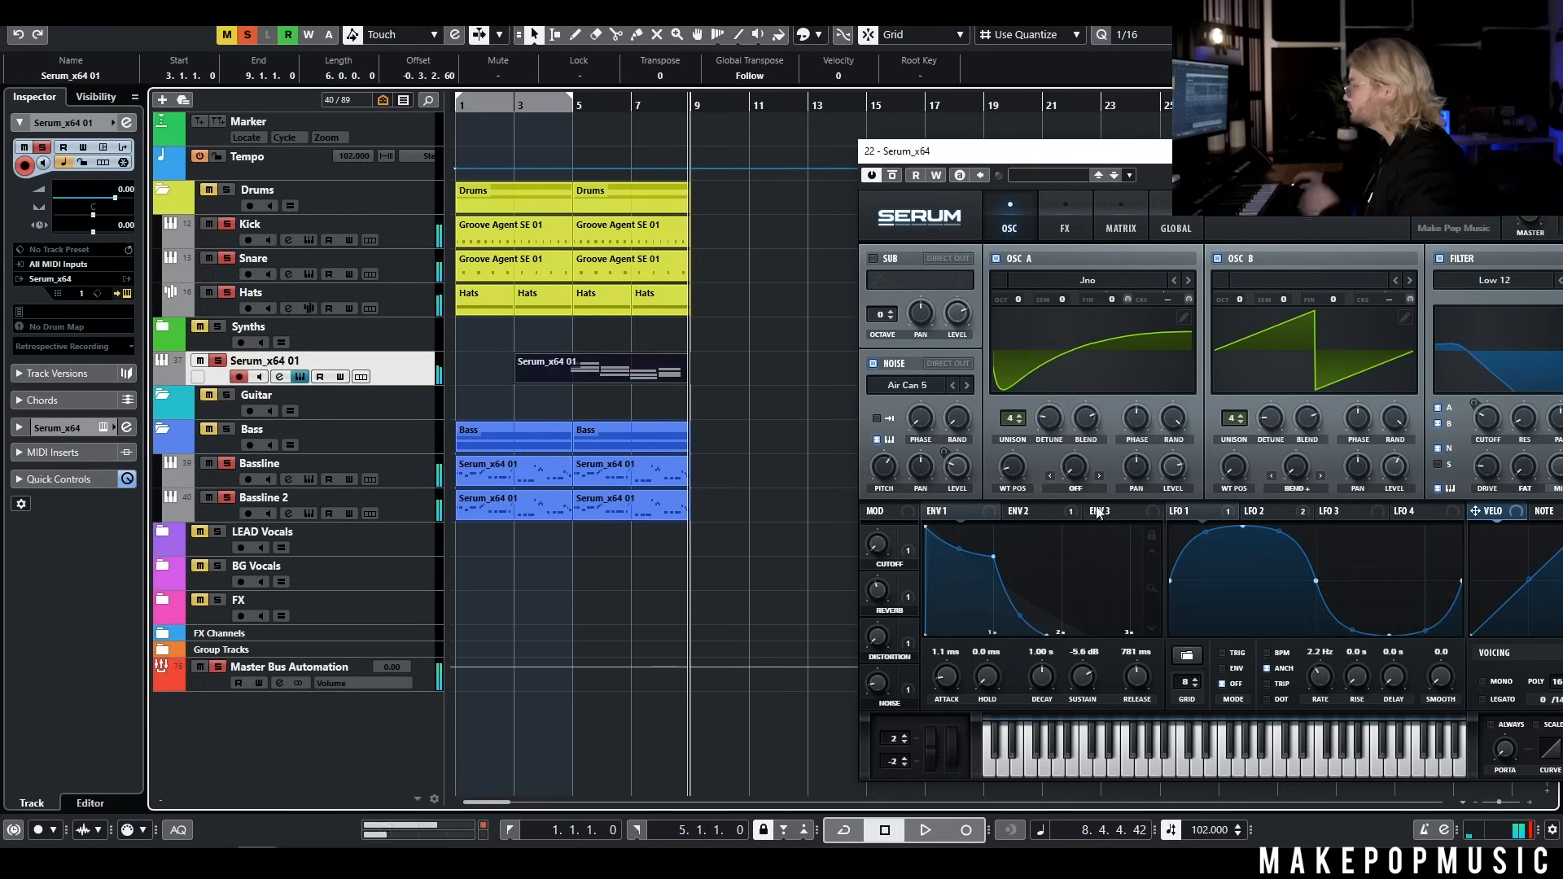
Listen to the Vintage Brass chords with the Serum window moved aside and display its ENV 2 filter cutoff envelope
{"action": "double_click", "coordinate": [622, 375]}
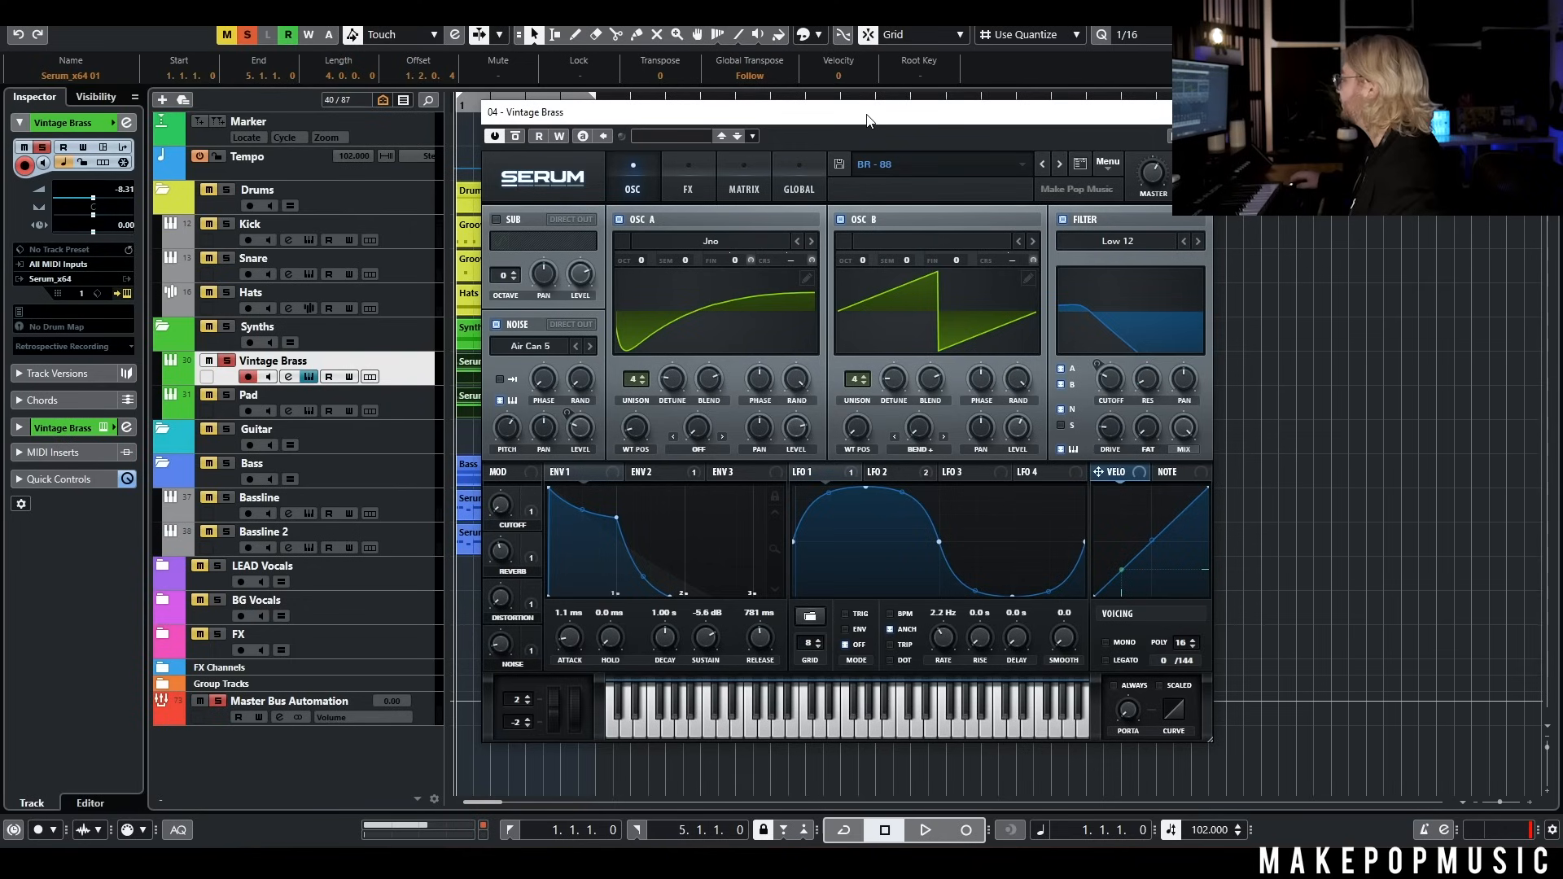
{"action": "left_click_drag", "start_coordinate": [709, 111], "coordinate": [903, 94]}
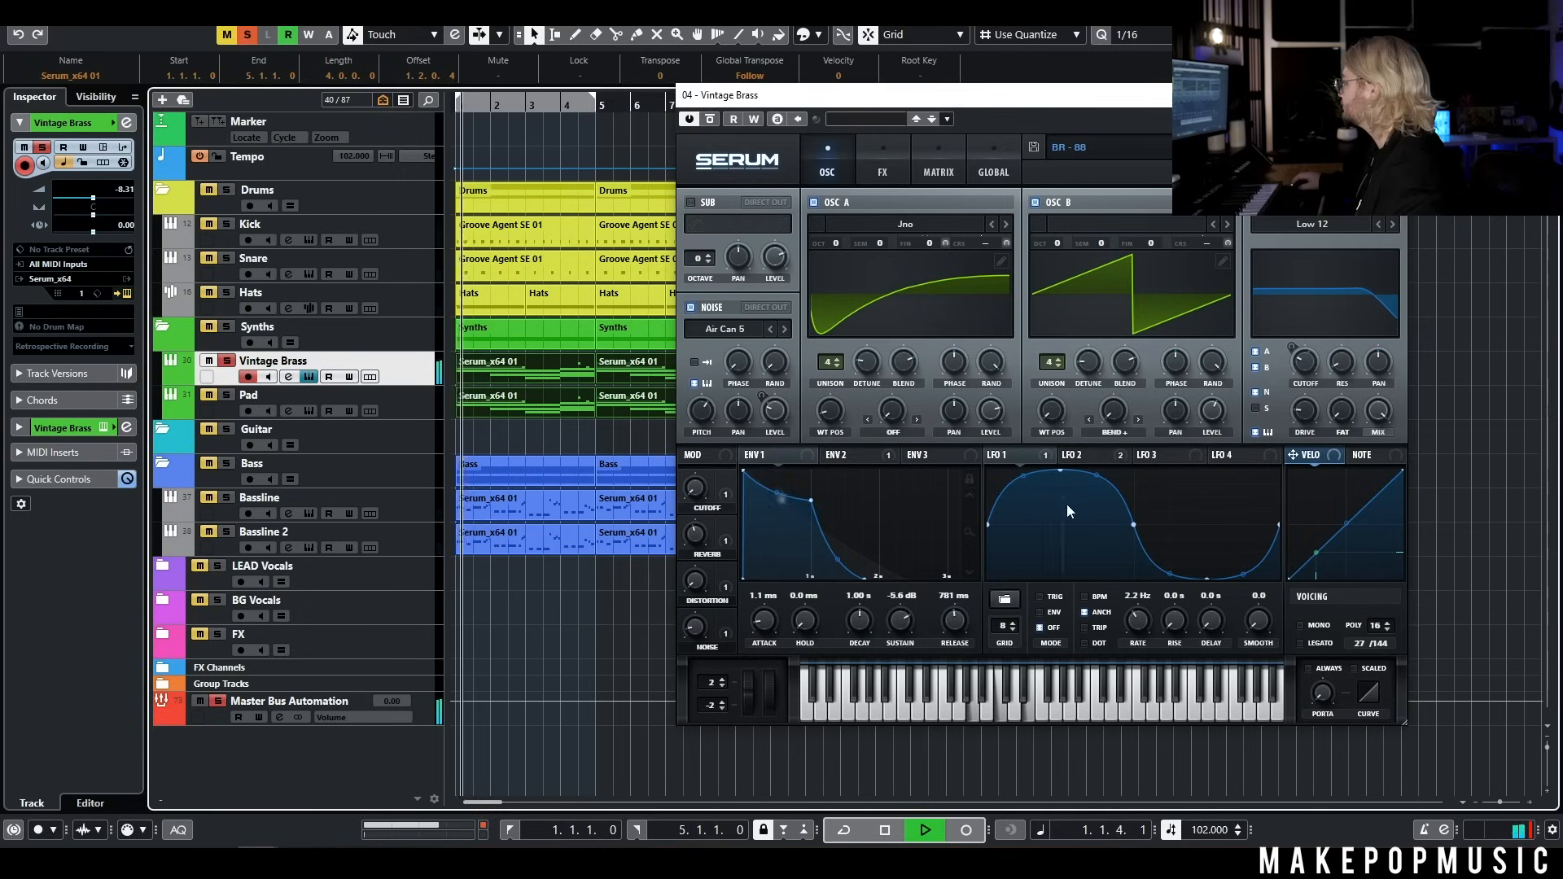
{"action": "left_click", "coordinate": [847, 454]}
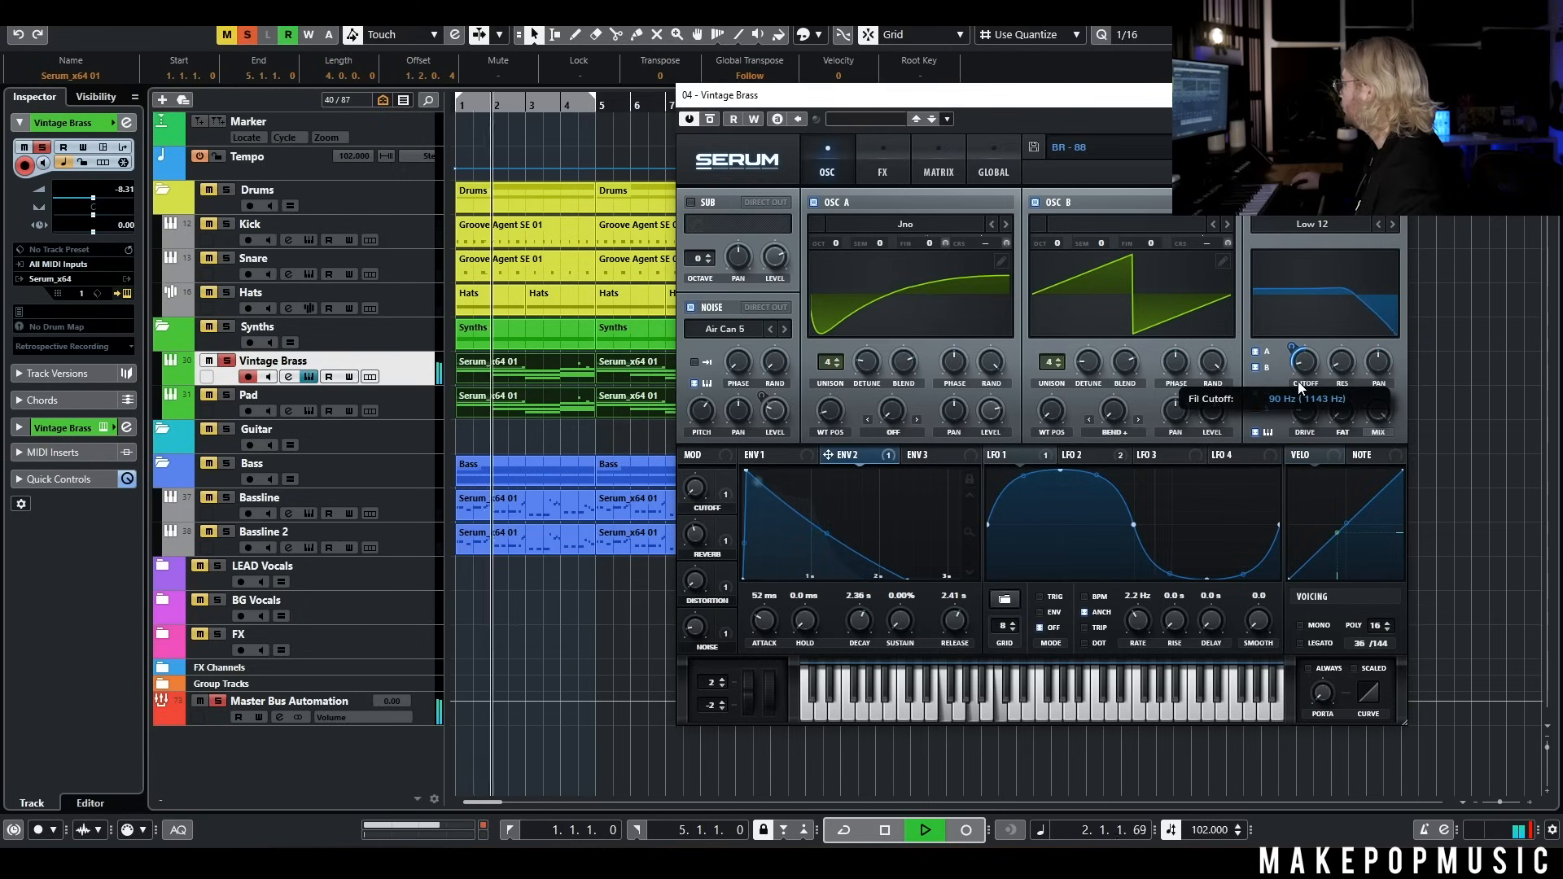
{"action": "key", "text": "space"}
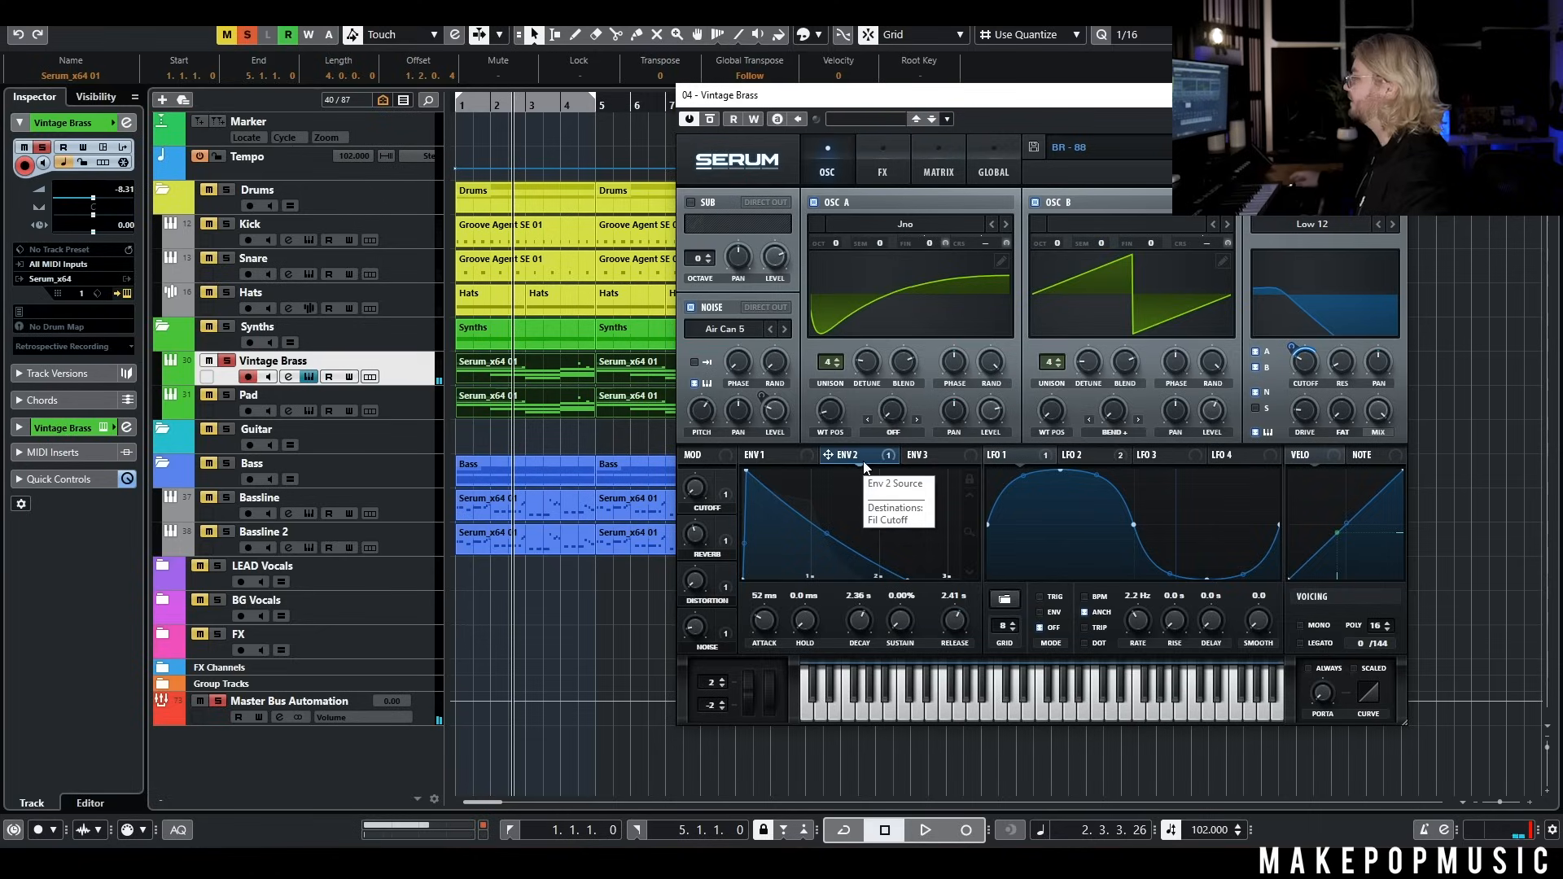
Inspect the Vintage Brass channel's RC-20 Retro Color insert and compare the sound with its RC-20 and Fresh Air inserts bypassed during playback
{"action": "left_click", "coordinate": [288, 377]}
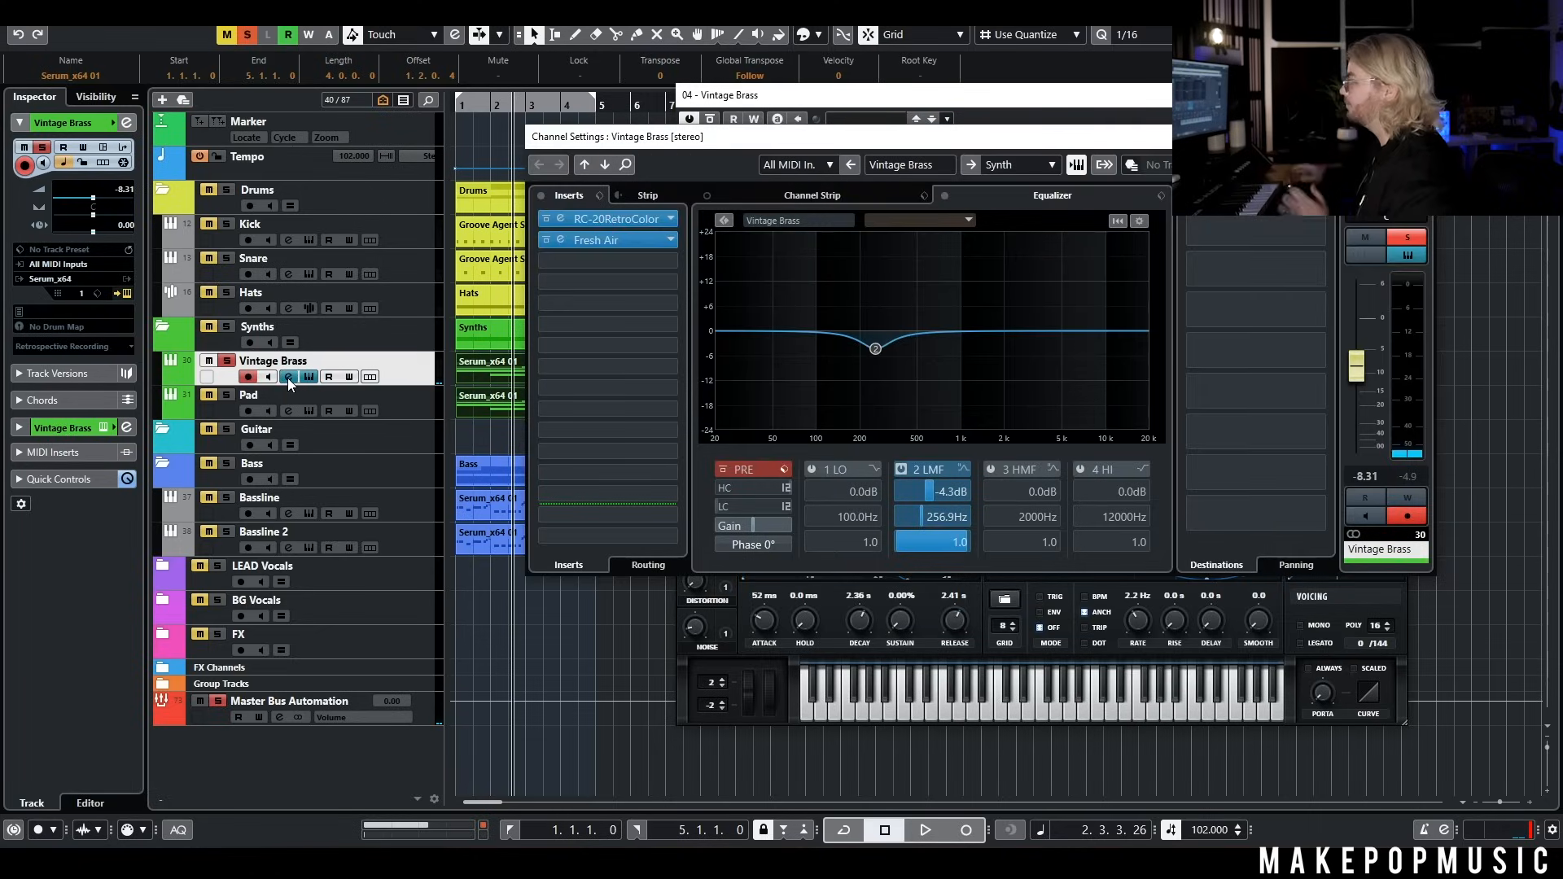
{"action": "left_click", "coordinate": [619, 225]}
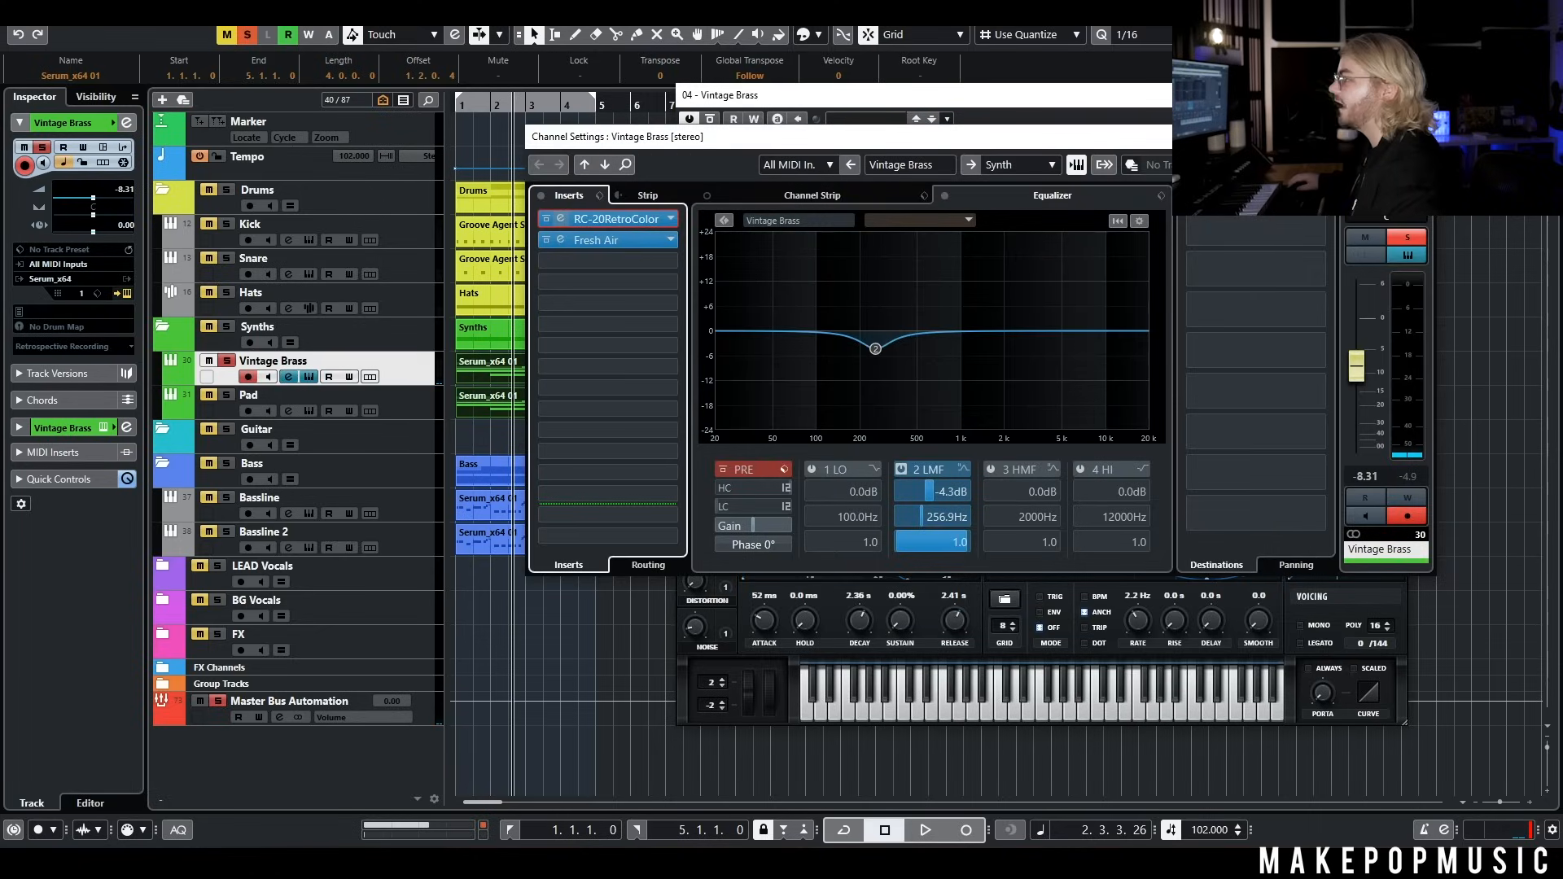
{"action": "left_click", "coordinate": [616, 219]}
{"action": "left_click_drag", "start_coordinate": [513, 112], "coordinate": [212, 112]}
{"action": "key", "text": "space"}
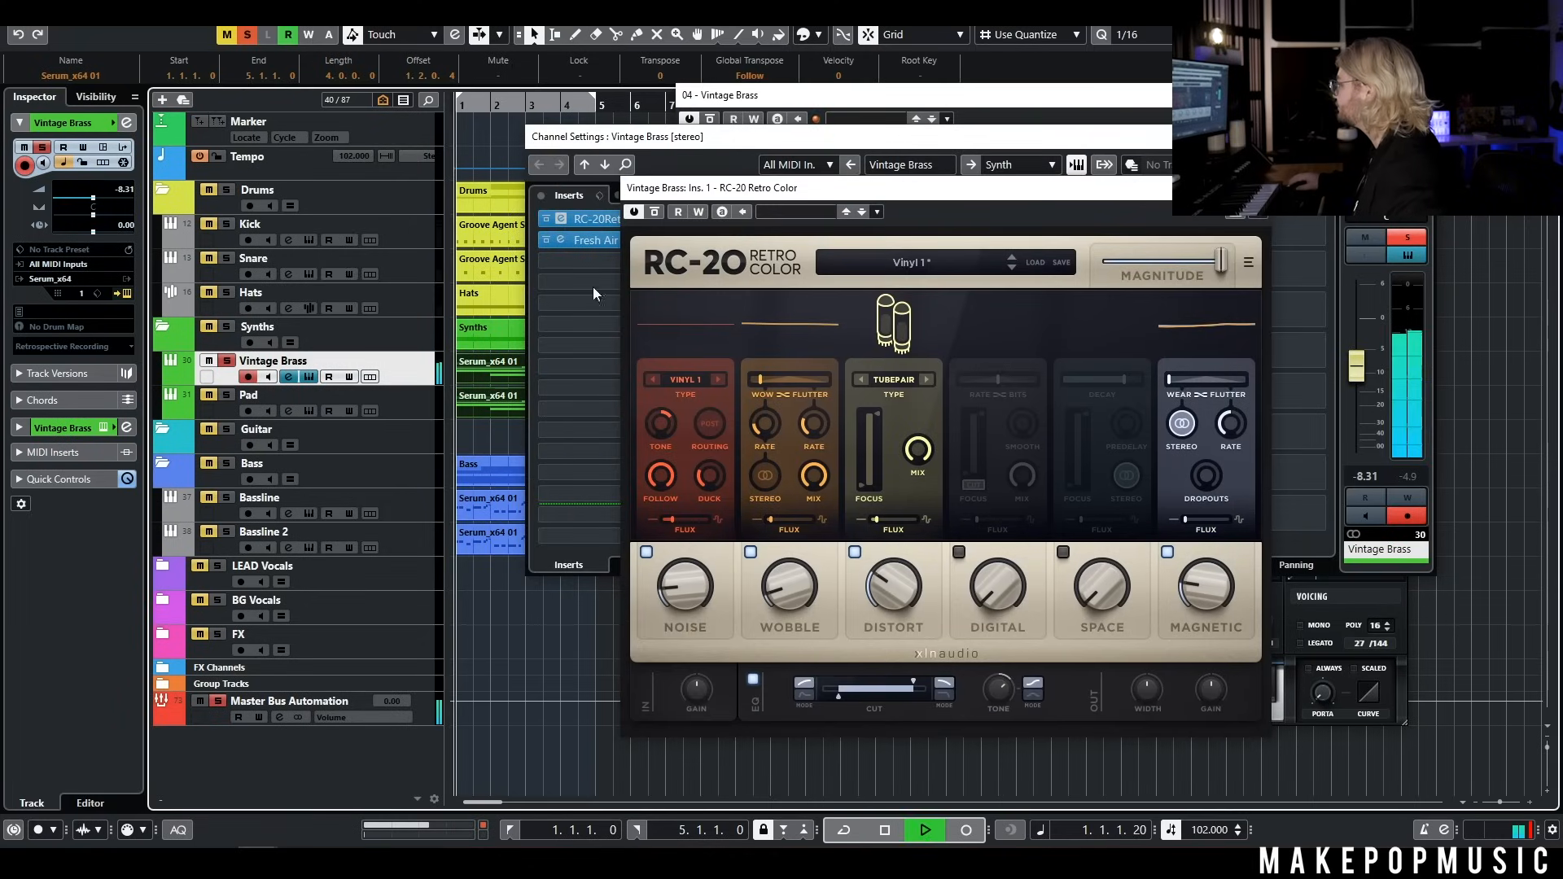
{"action": "left_click", "coordinate": [553, 242]}
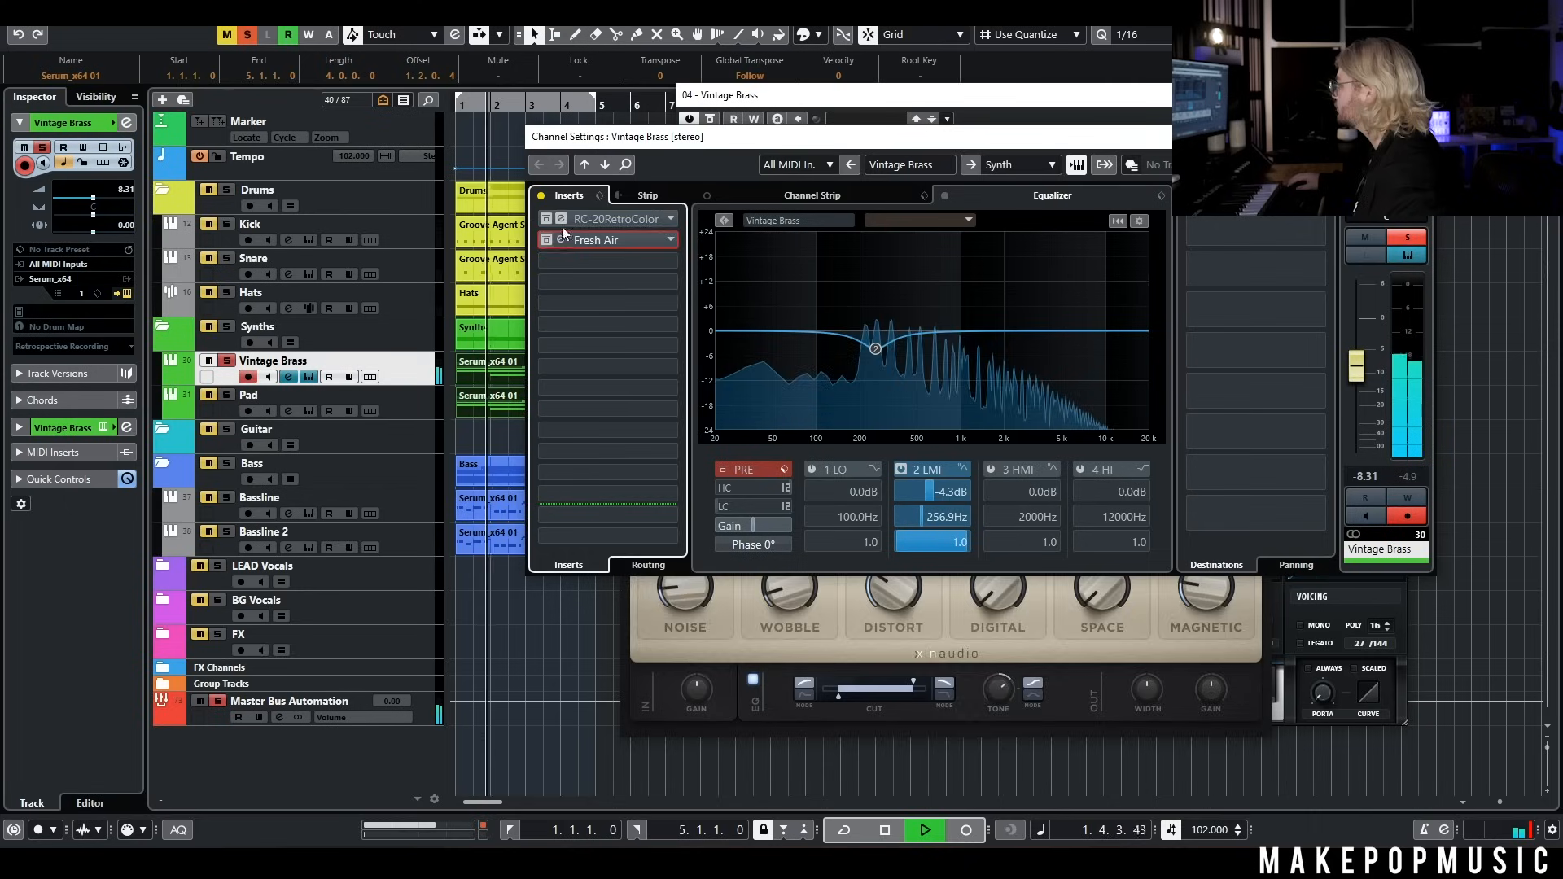
{"action": "left_click", "coordinate": [616, 218]}
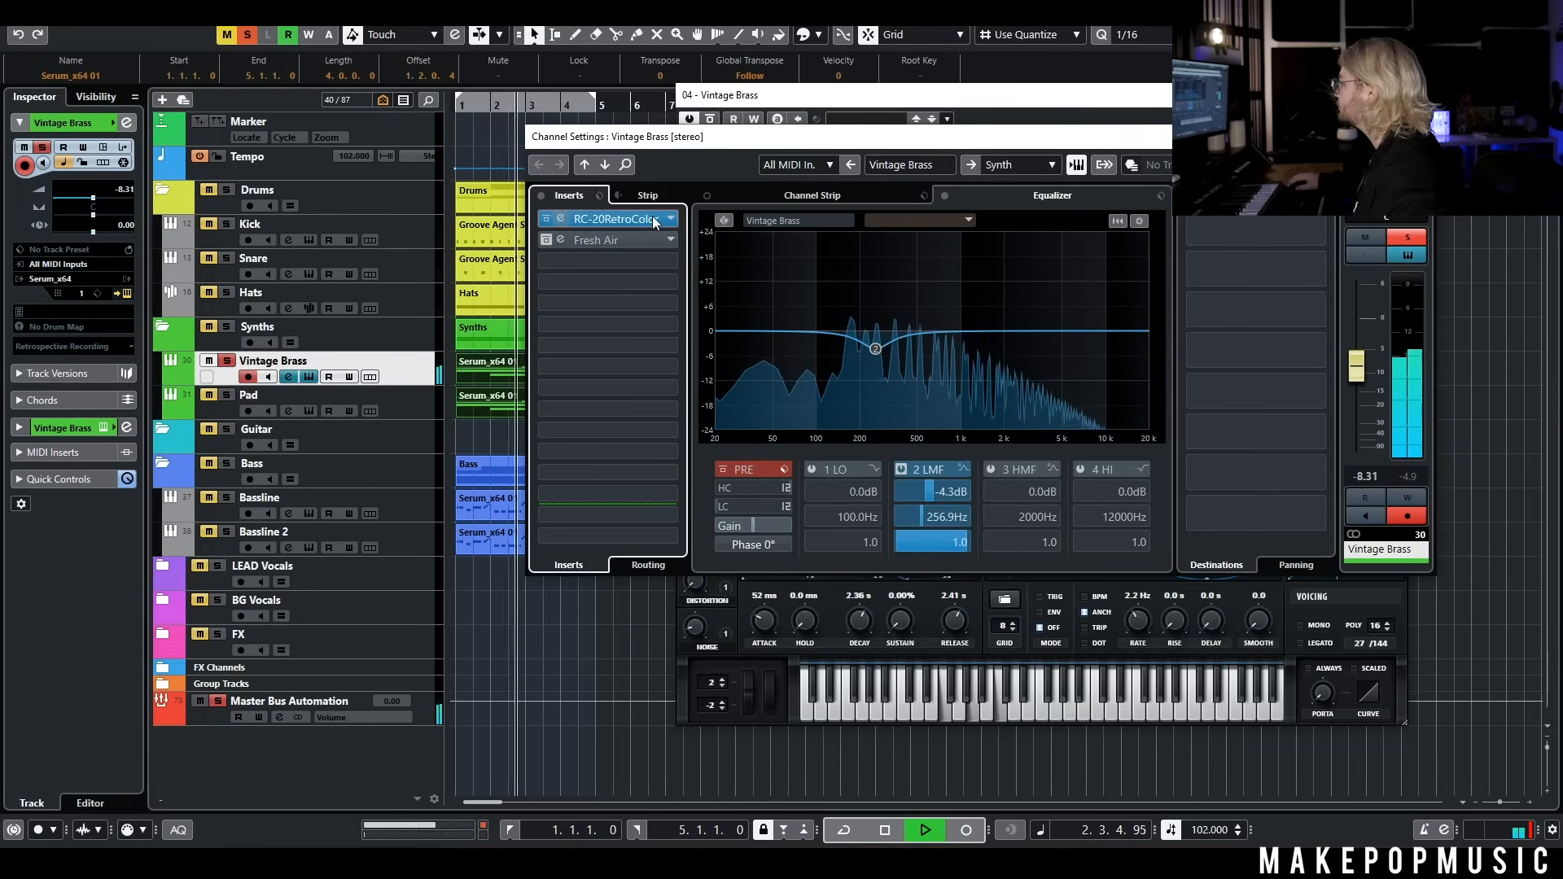
{"action": "left_click", "coordinate": [639, 222]}
{"action": "left_click", "coordinate": [634, 224]}
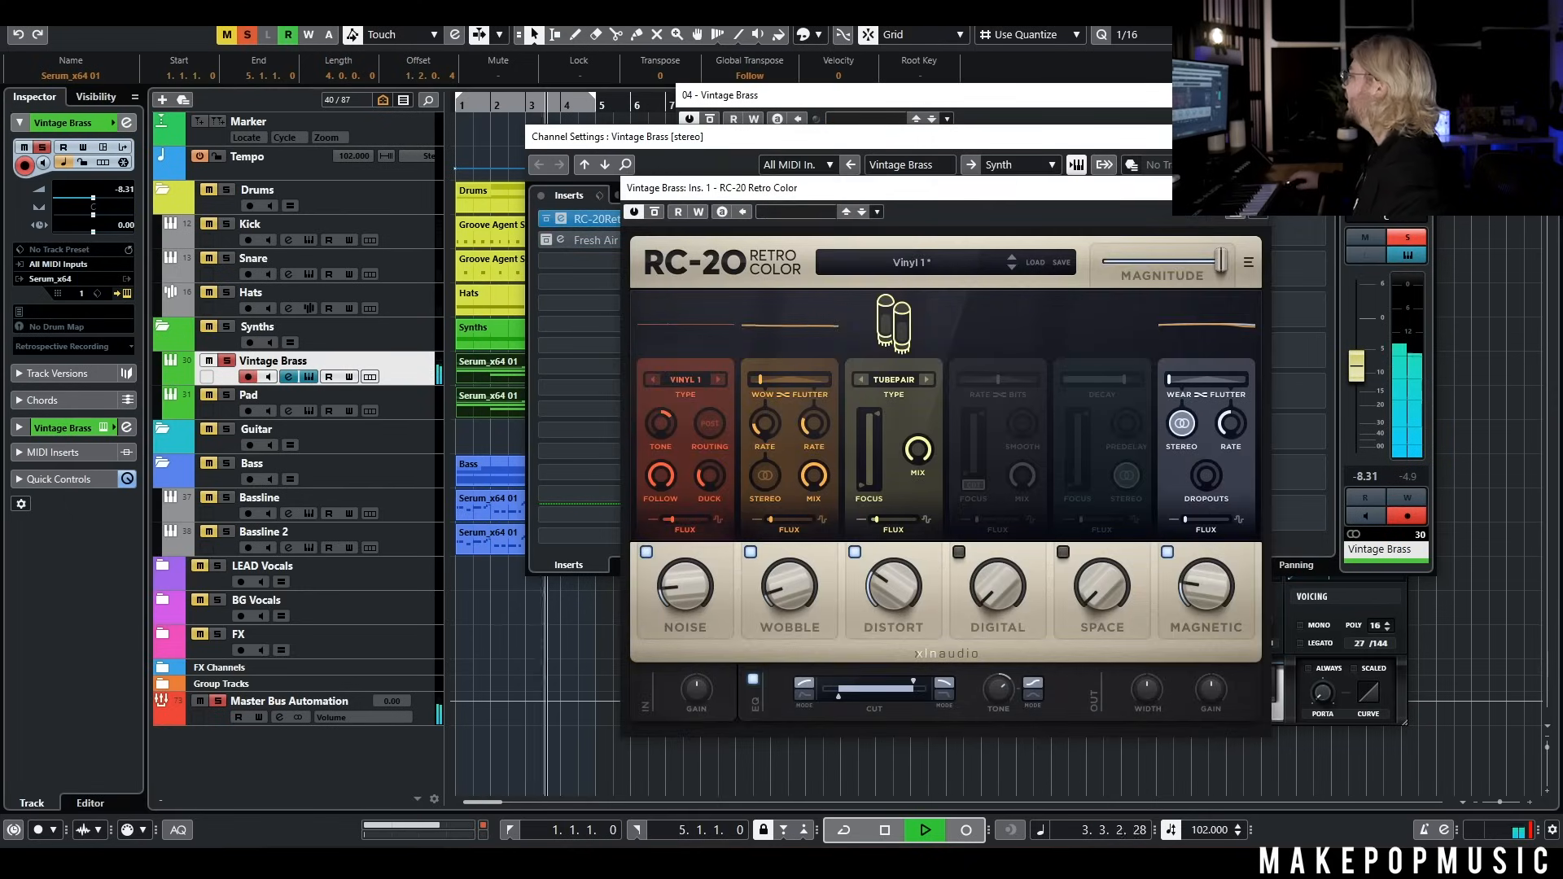
{"action": "key", "text": "space"}
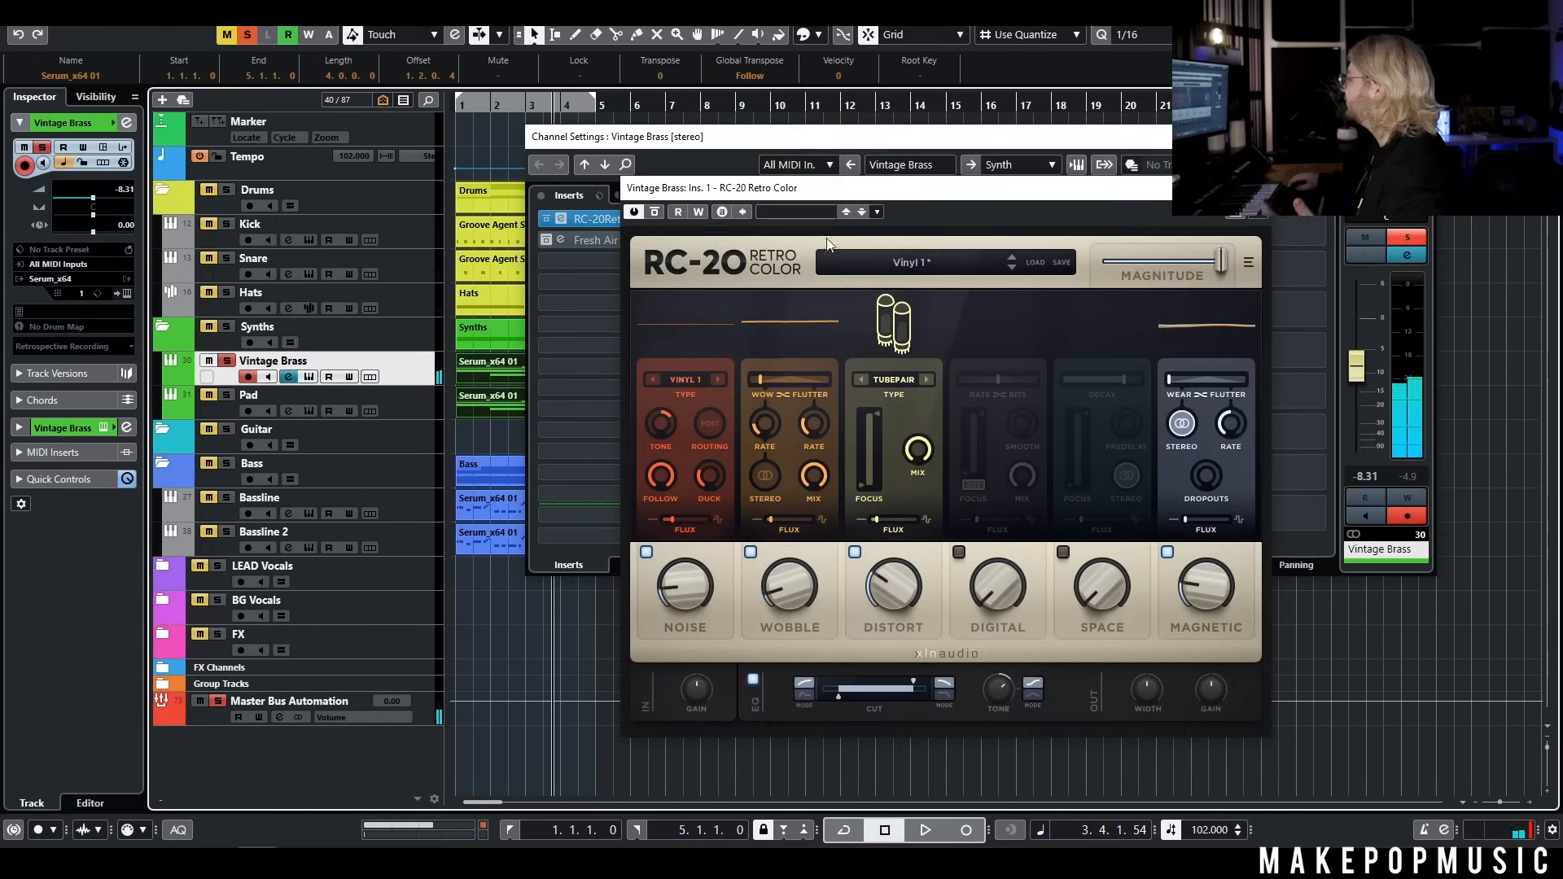
Reactivate the Fresh Air insert on Vintage Brass and inspect its settings
{"action": "left_click", "coordinate": [539, 241]}
{"action": "left_click", "coordinate": [602, 241]}
{"action": "left_click_drag", "start_coordinate": [920, 210], "coordinate": [1095, 208]}
{"action": "left_click", "coordinate": [547, 241]}
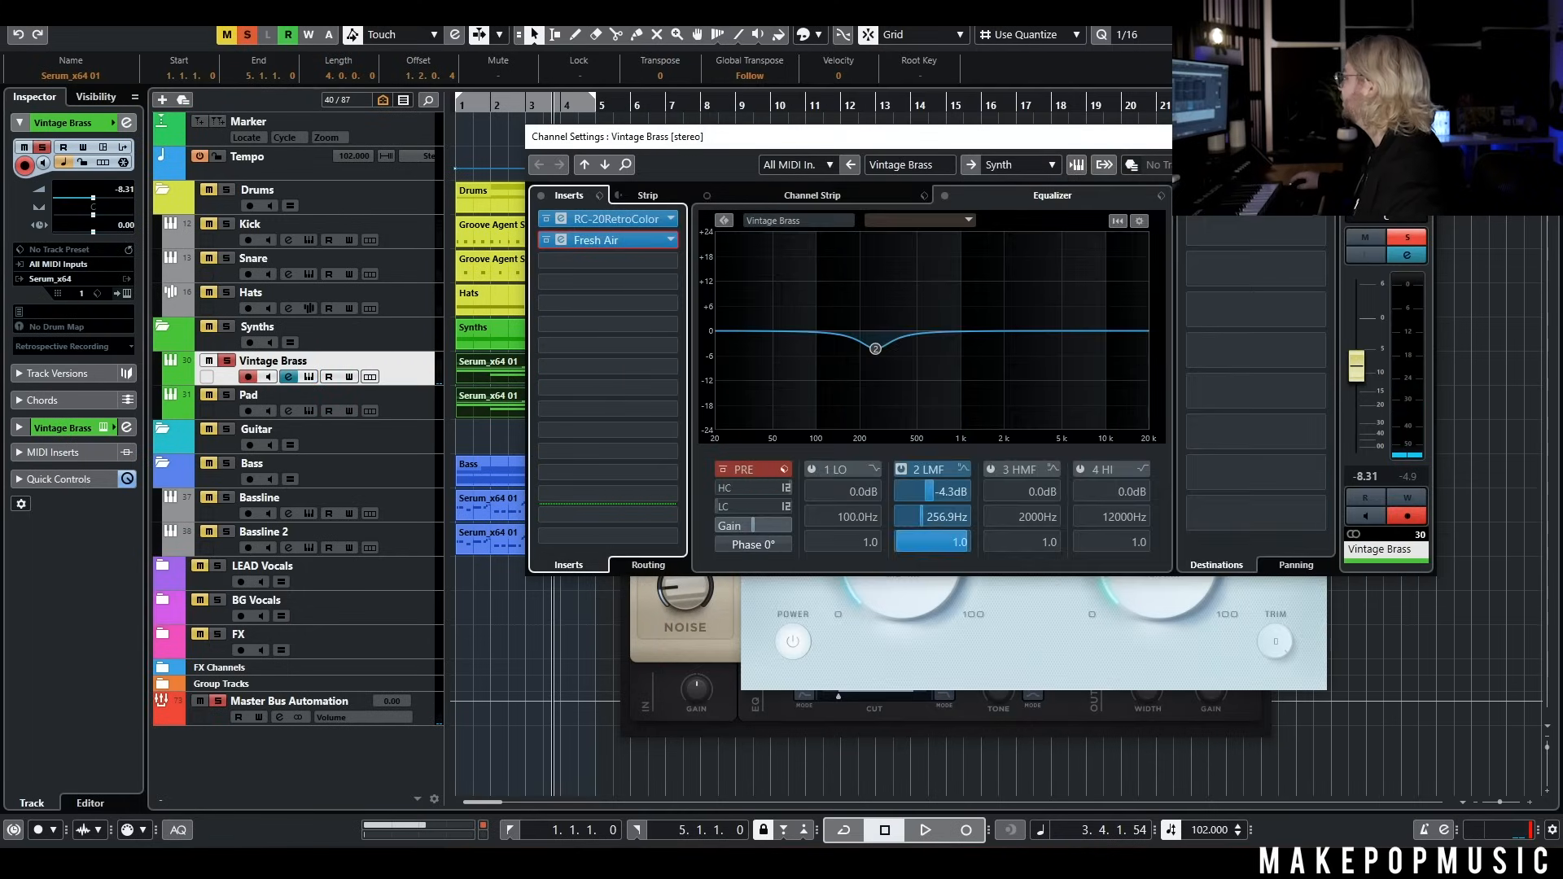
Close the Vintage Brass channel settings and play from the start with the brass, drums and basslines soloed
{"action": "left_click", "coordinate": [1426, 137]}
{"action": "key", "text": "period"}
{"action": "key", "text": "space"}
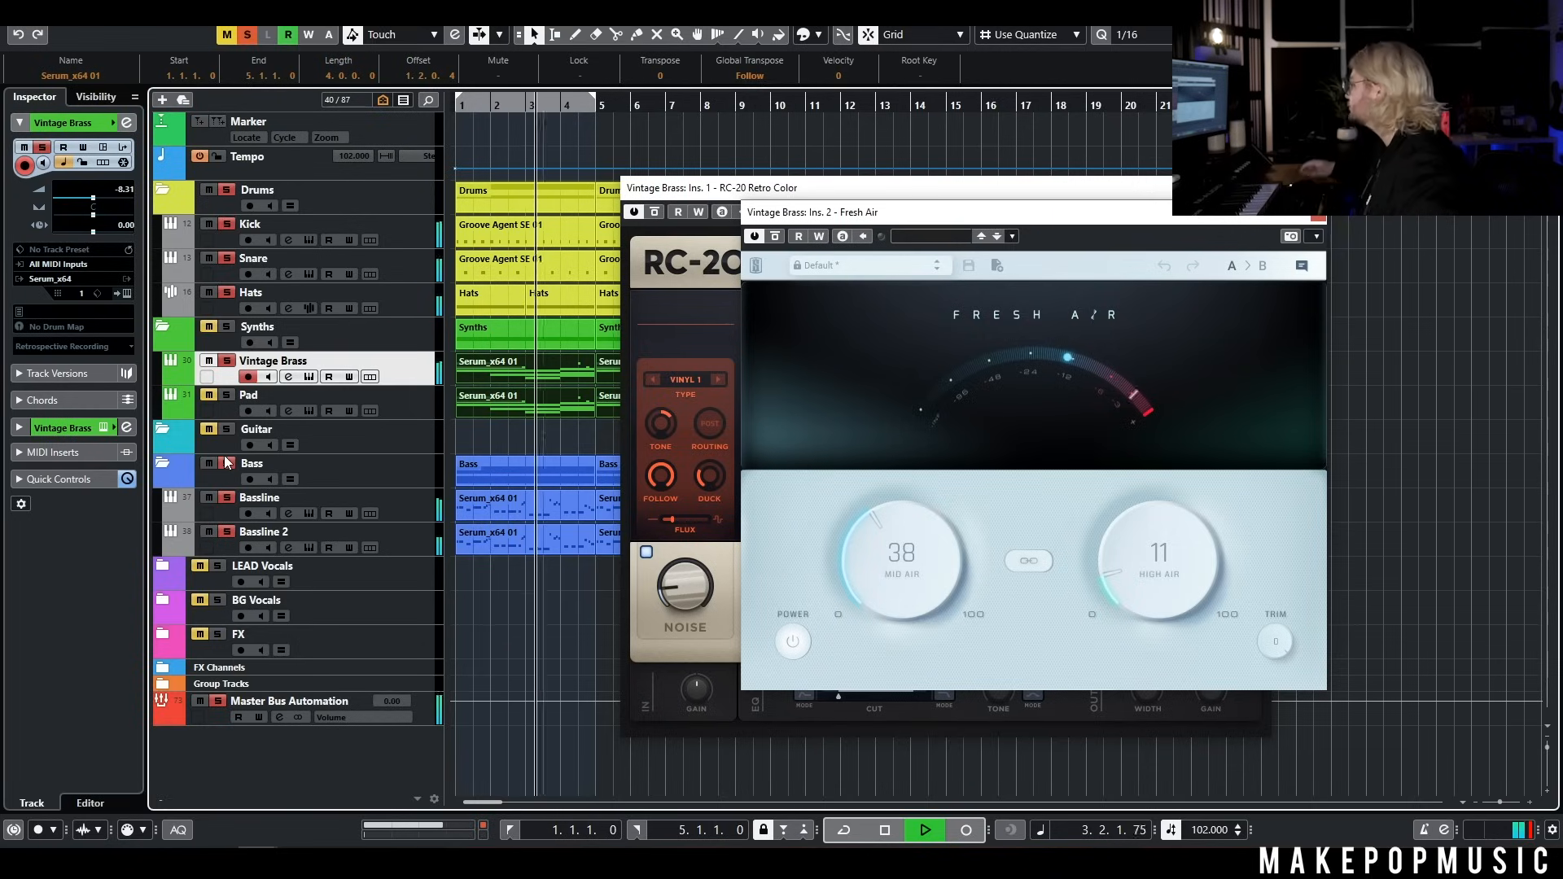
{"action": "key", "text": "space"}
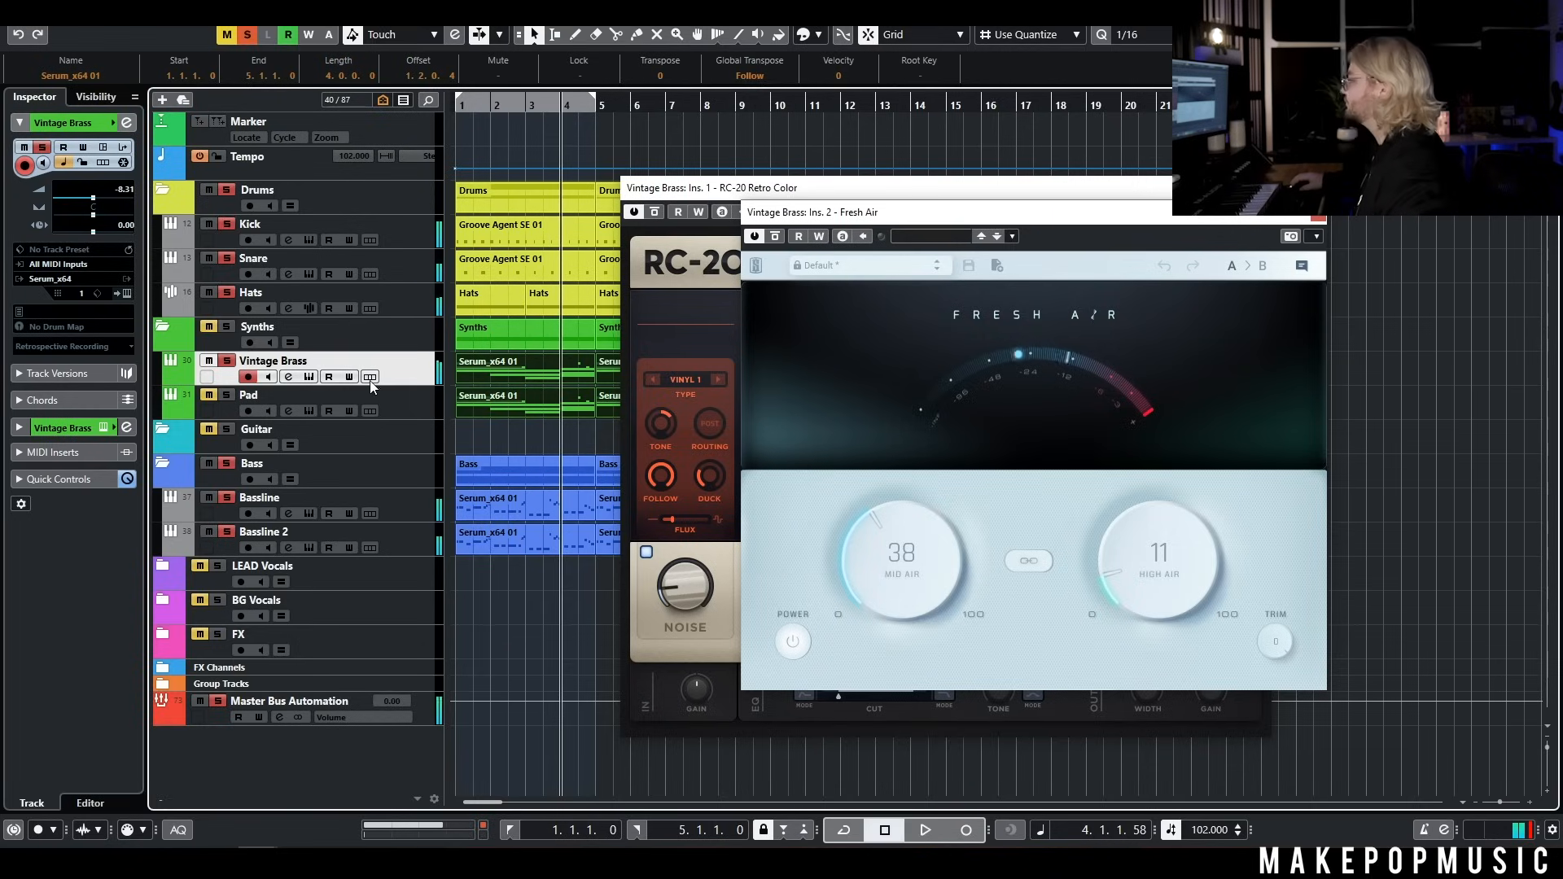
Solo the Pad track instead of Vintage Brass and inspect its Serum patch, channel settings and RC-20 Retro Color insert
{"action": "left_click", "coordinate": [222, 396]}
{"action": "left_click", "coordinate": [226, 362]}
{"action": "left_click", "coordinate": [404, 395]}
{"action": "left_click", "coordinate": [308, 410]}
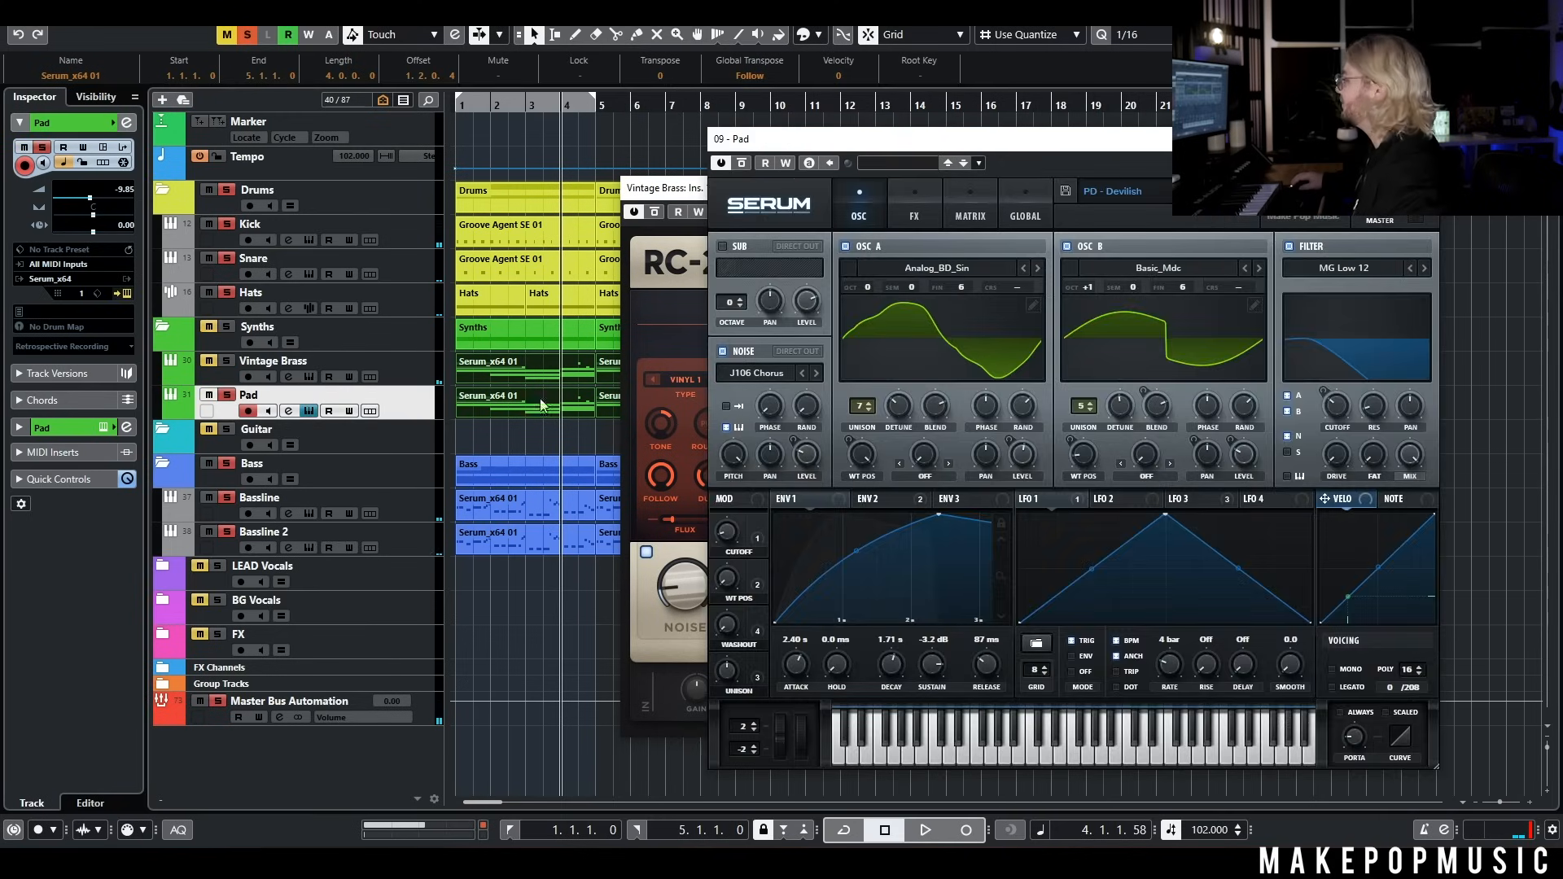
{"action": "left_click", "coordinate": [289, 411]}
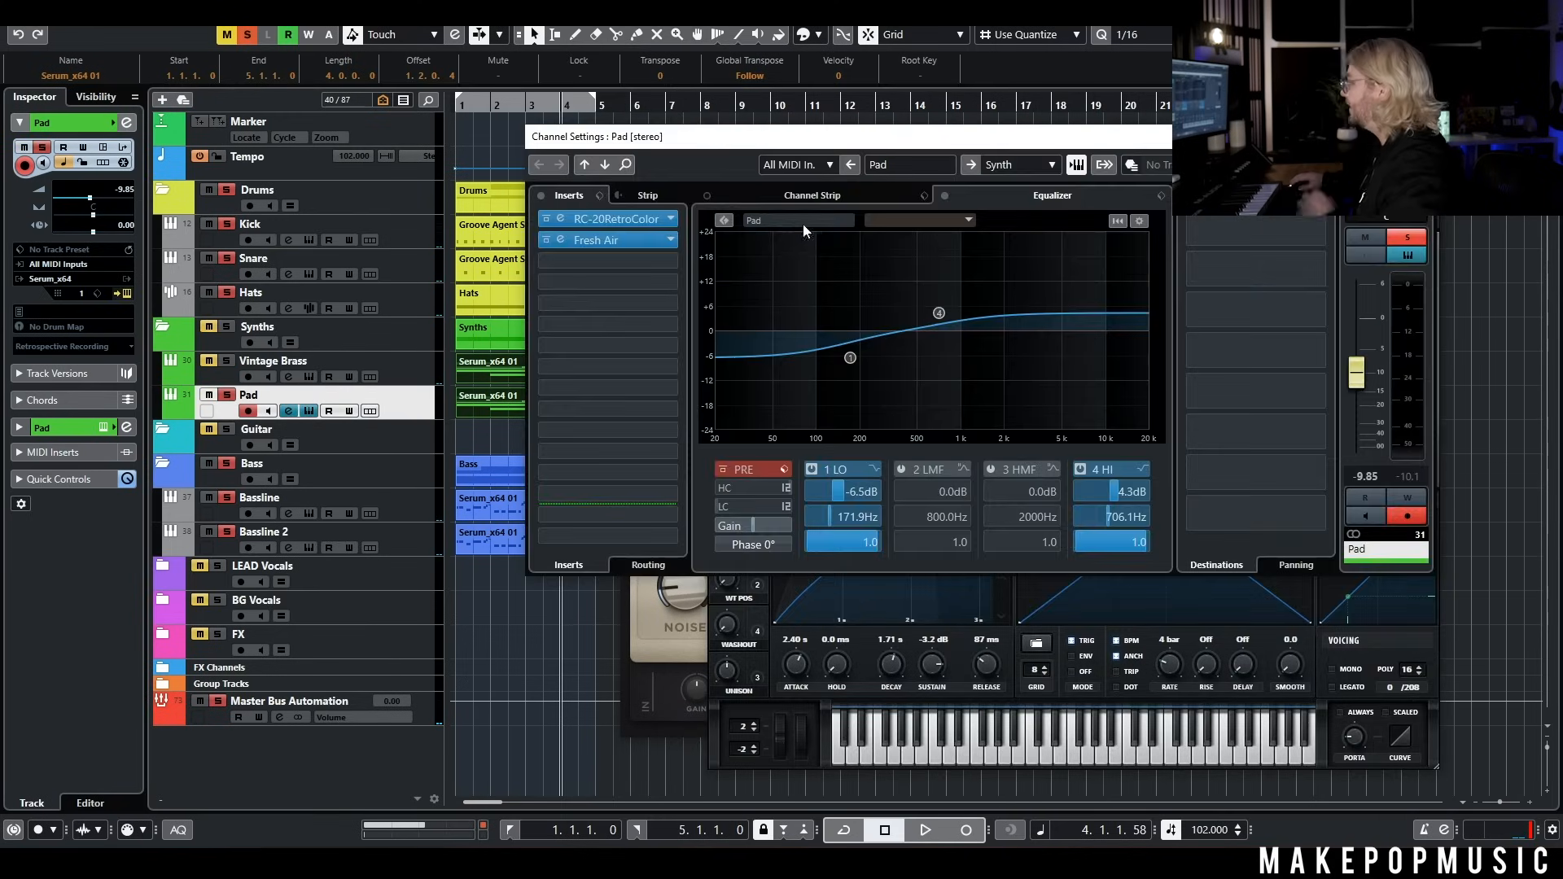
{"action": "left_click", "coordinate": [607, 219]}
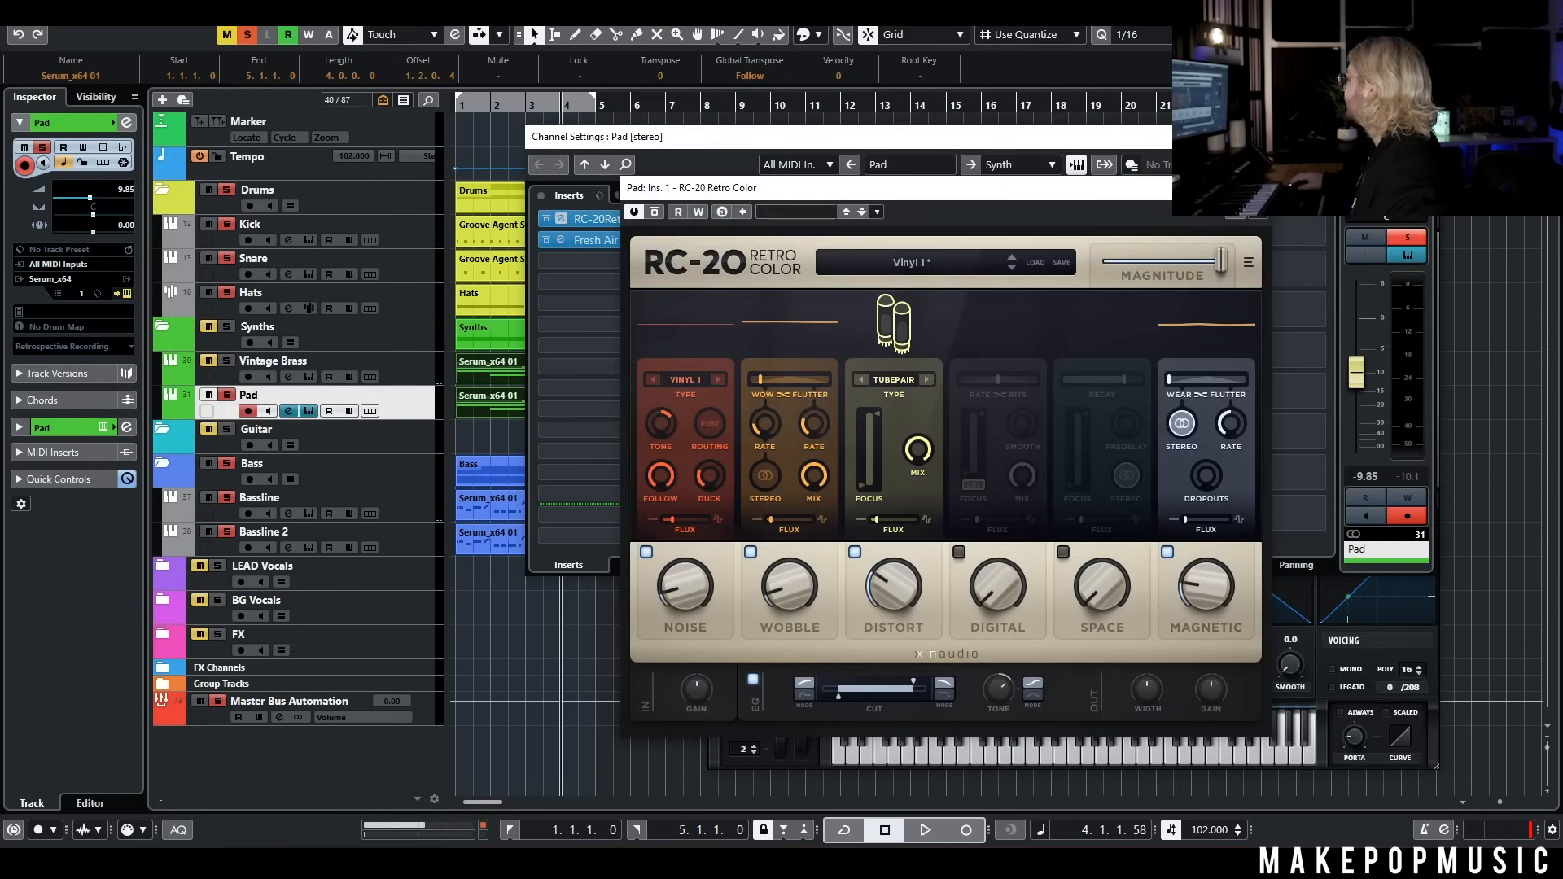
{"action": "left_click", "coordinate": [1254, 188]}
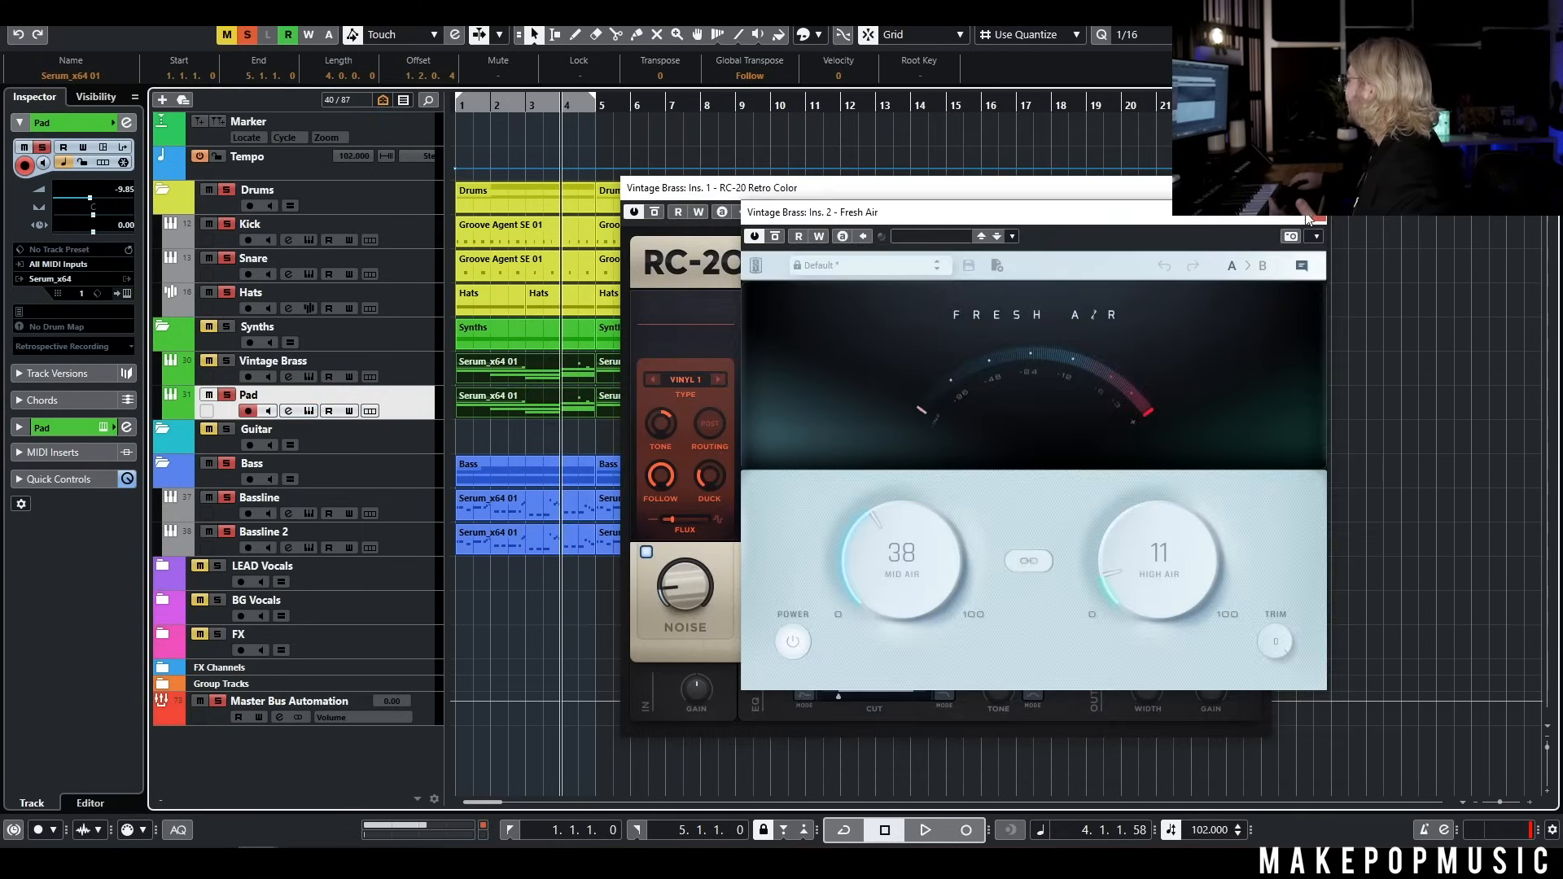
Close the remaining Vintage Brass plug-in windows, return to the project start and clear all track solos
{"action": "left_click", "coordinate": [1314, 213]}
{"action": "left_click", "coordinate": [1258, 188]}
{"action": "key", "text": "period"}
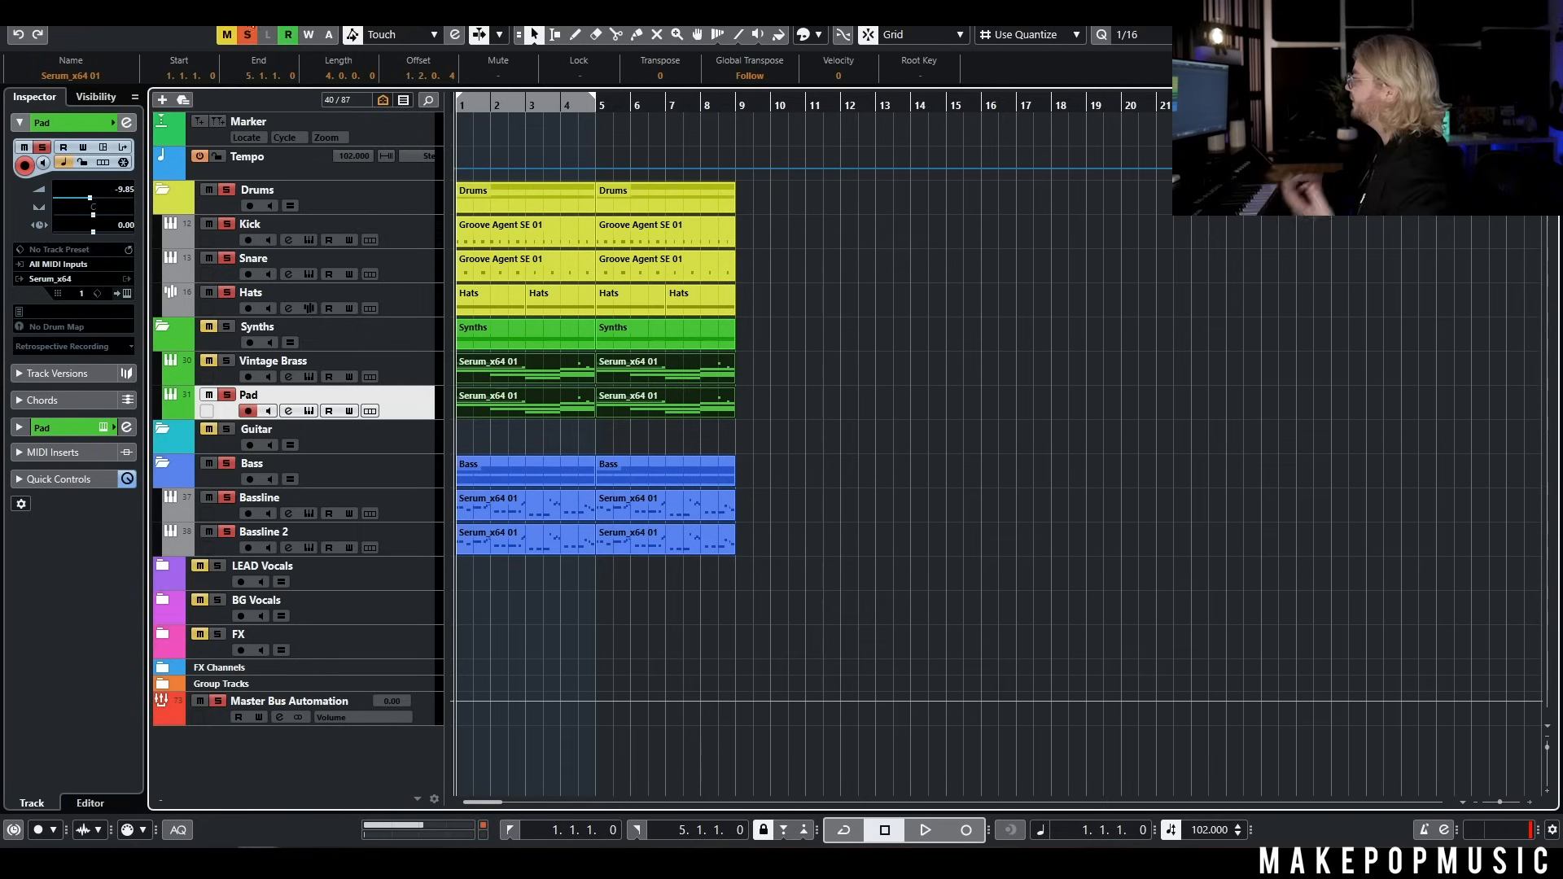
{"action": "left_click", "coordinate": [246, 34]}
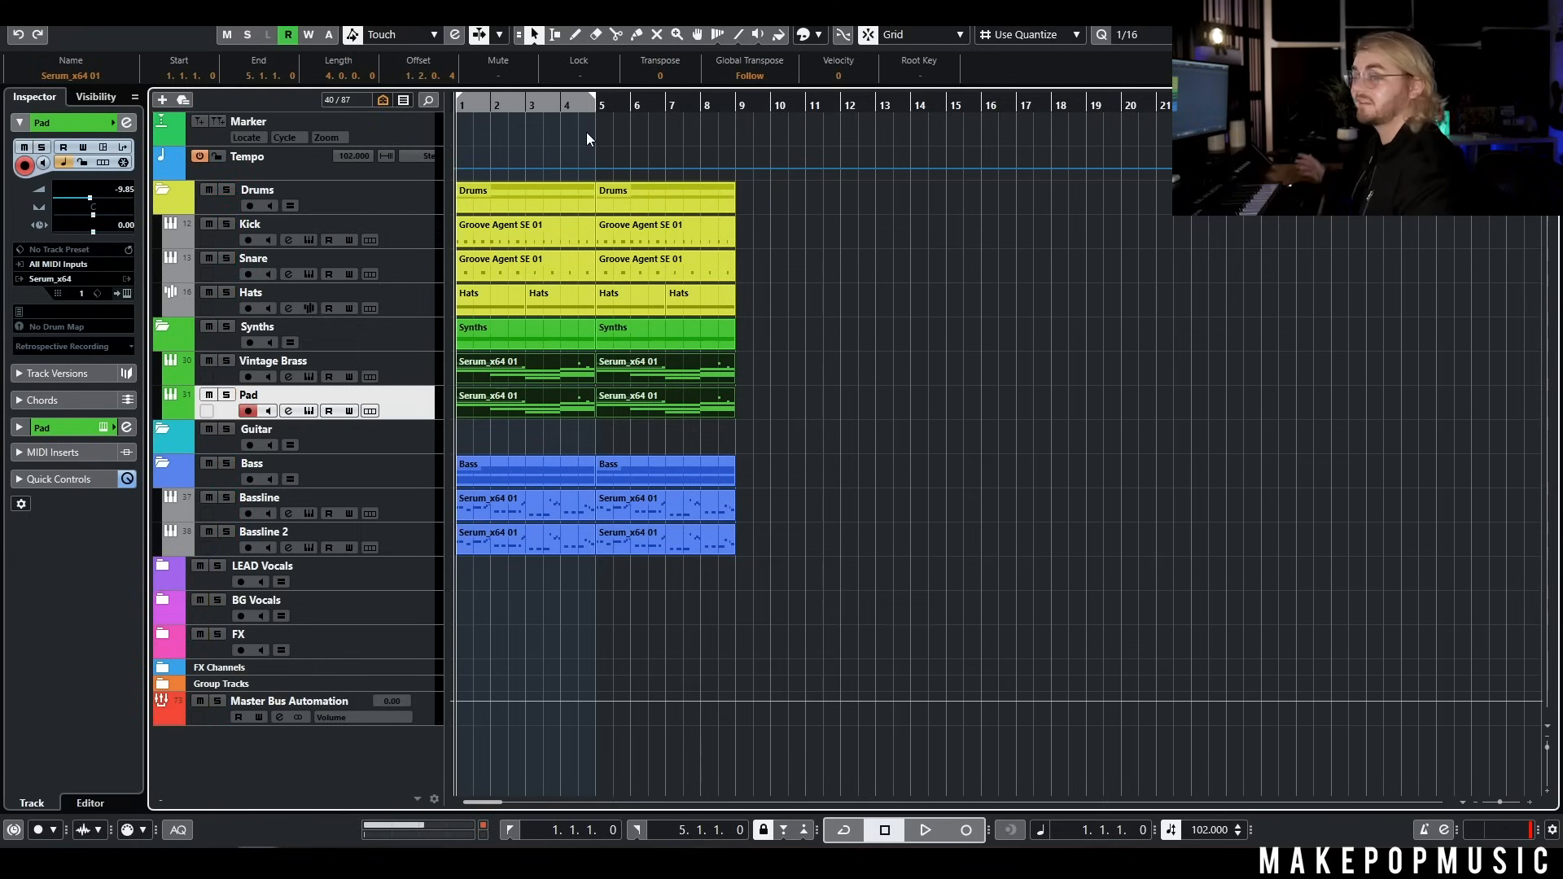
Play the full arrangement from the start and briefly solo the Pad track to hear it alone
{"action": "key", "text": "space"}
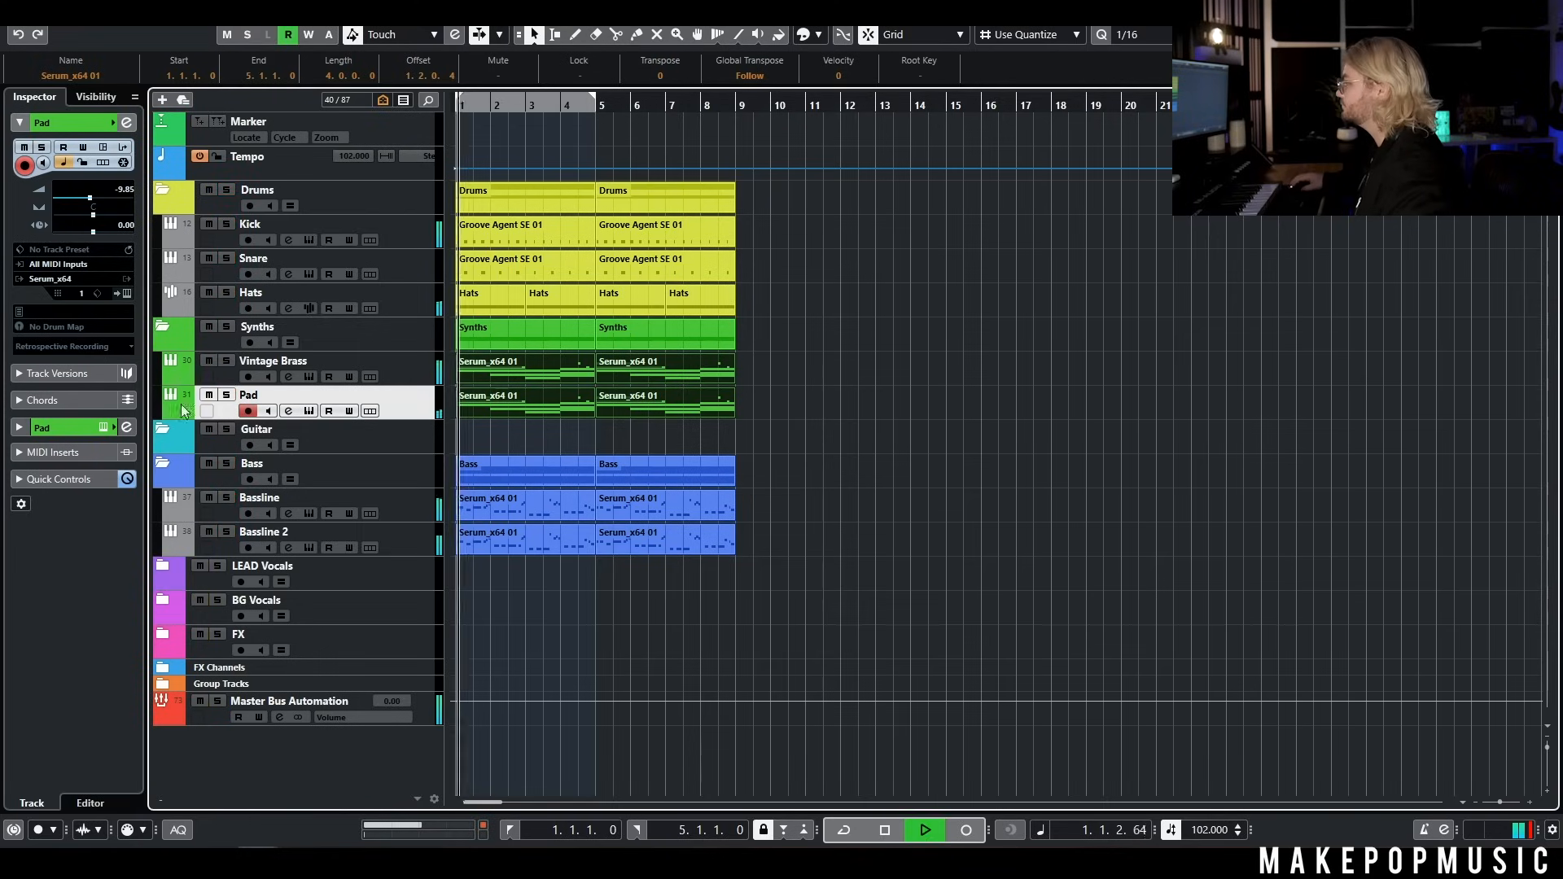
{"action": "left_click", "coordinate": [227, 396]}
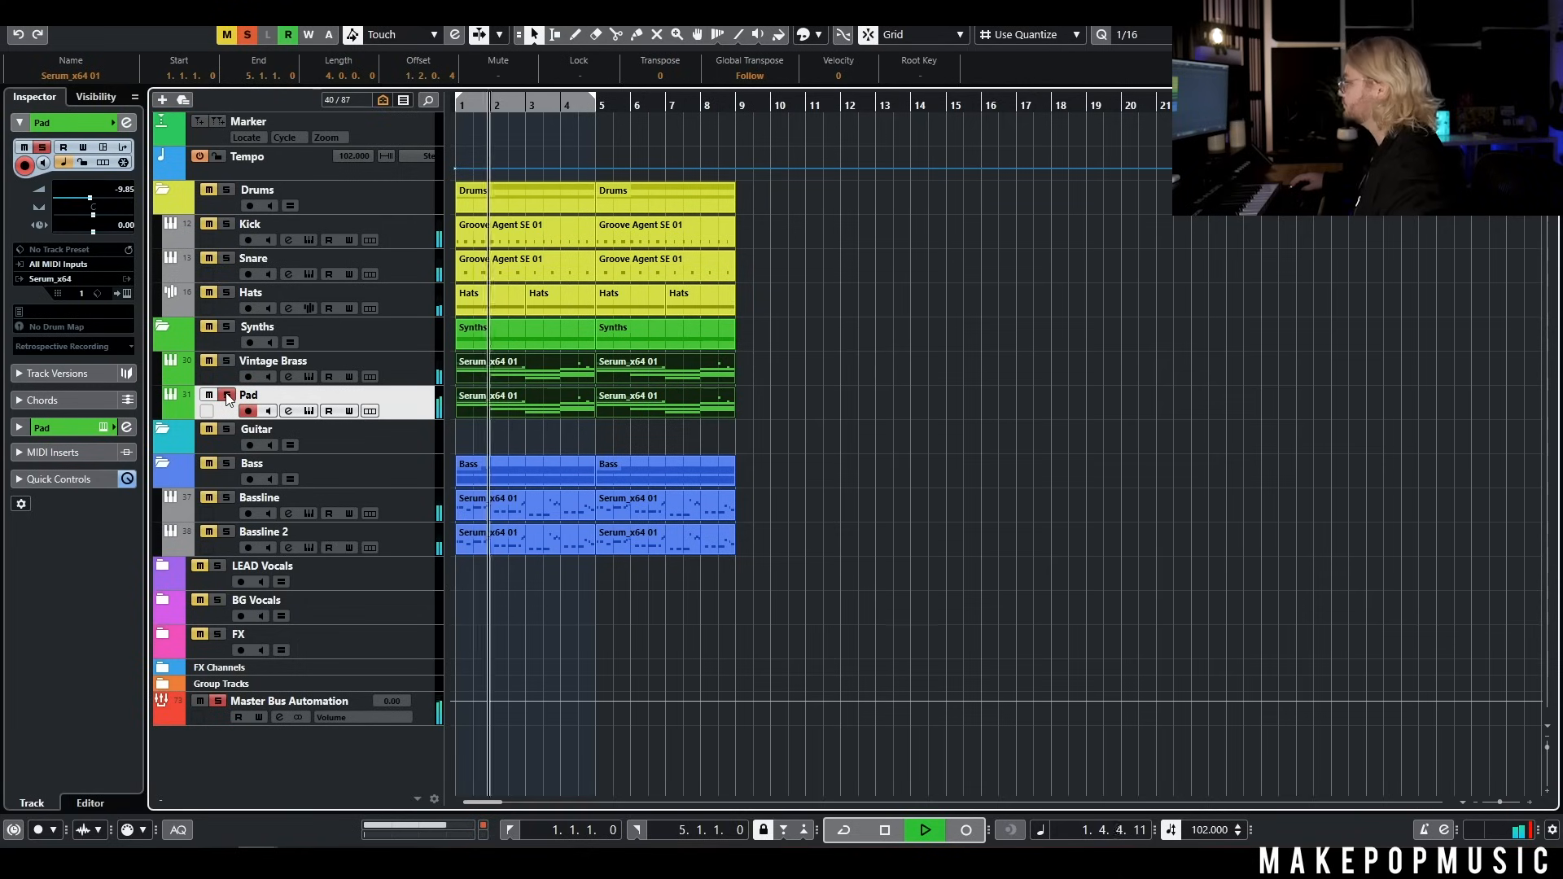
{"action": "left_click", "coordinate": [227, 397]}
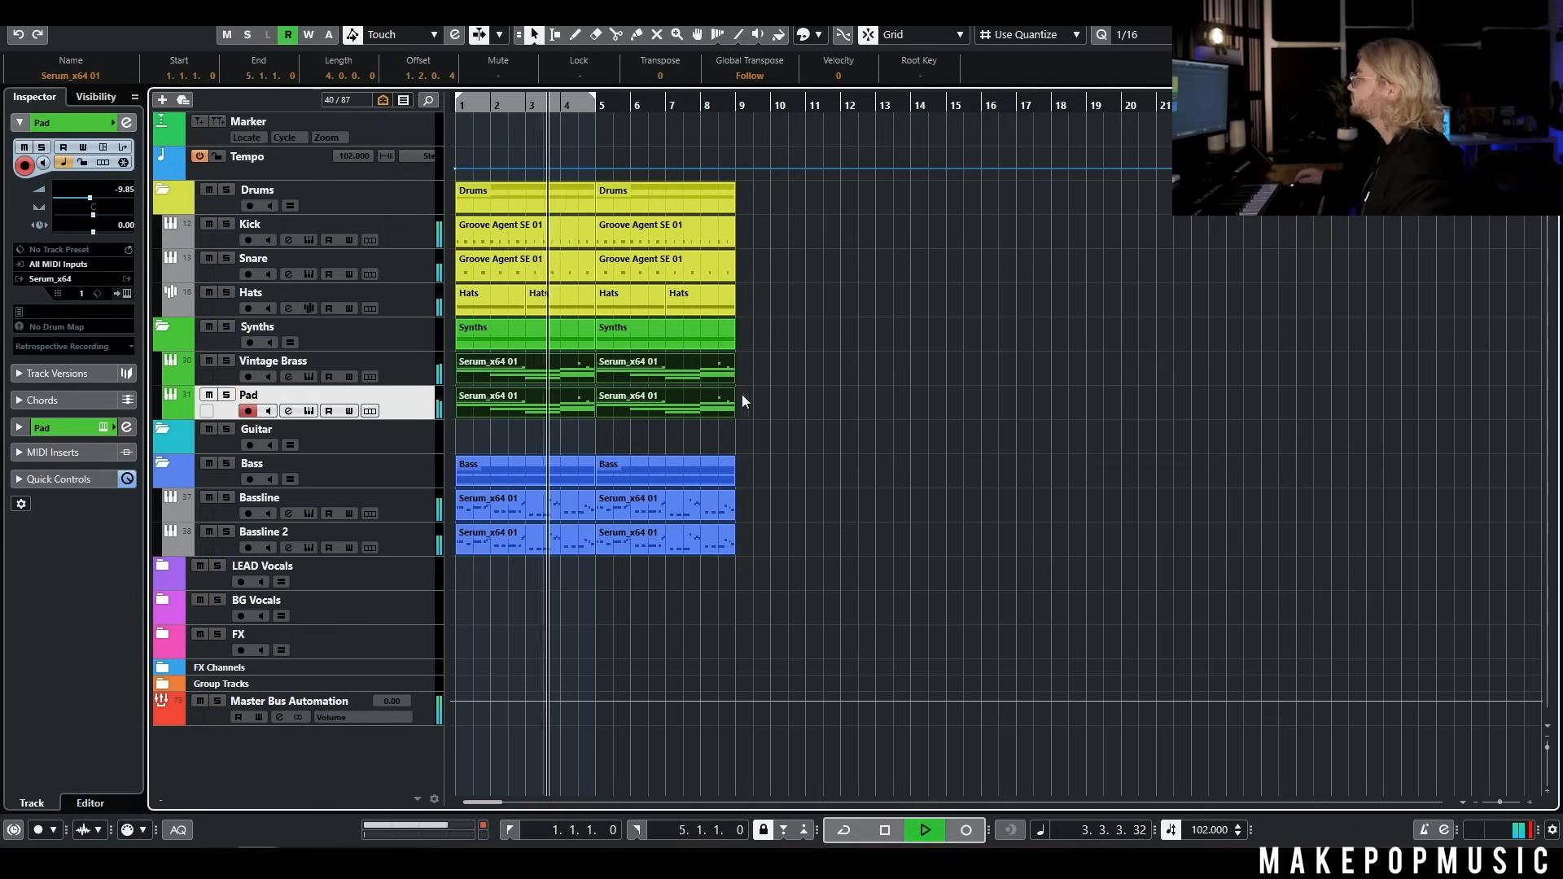
{"action": "key", "text": "space"}
Add a Serum_x64 instrument track below the Pad track with its audio output routed to Synth
{"action": "right_click", "coordinate": [400, 402]}
{"action": "mouse_move", "coordinate": [571, 411]}
{"action": "left_click", "coordinate": [720, 429]}
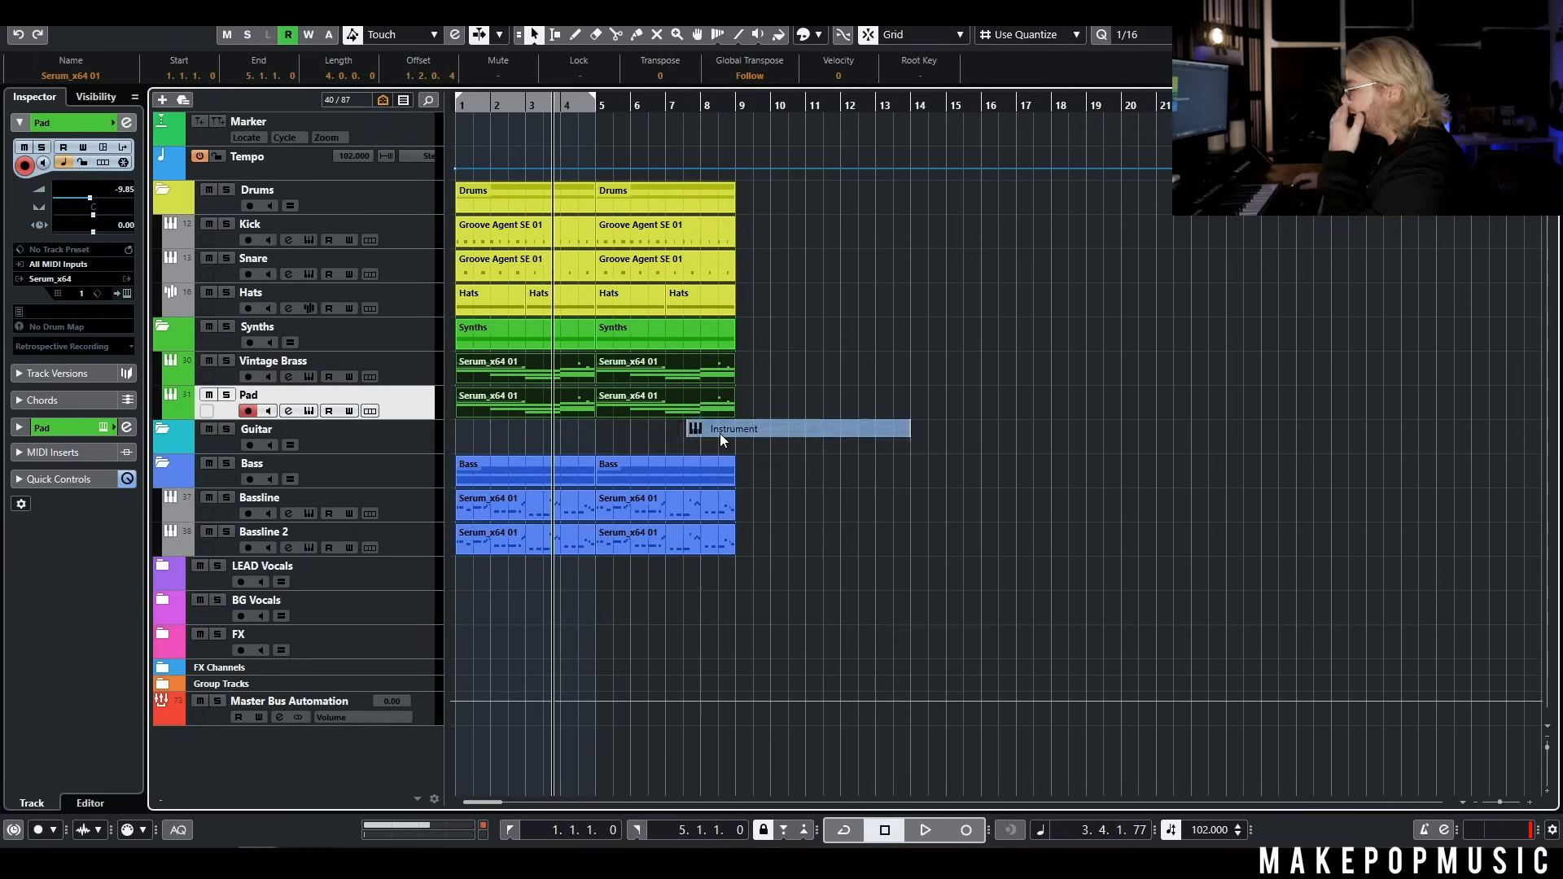
{"action": "left_click", "coordinate": [881, 409]}
{"action": "left_click", "coordinate": [858, 379]}
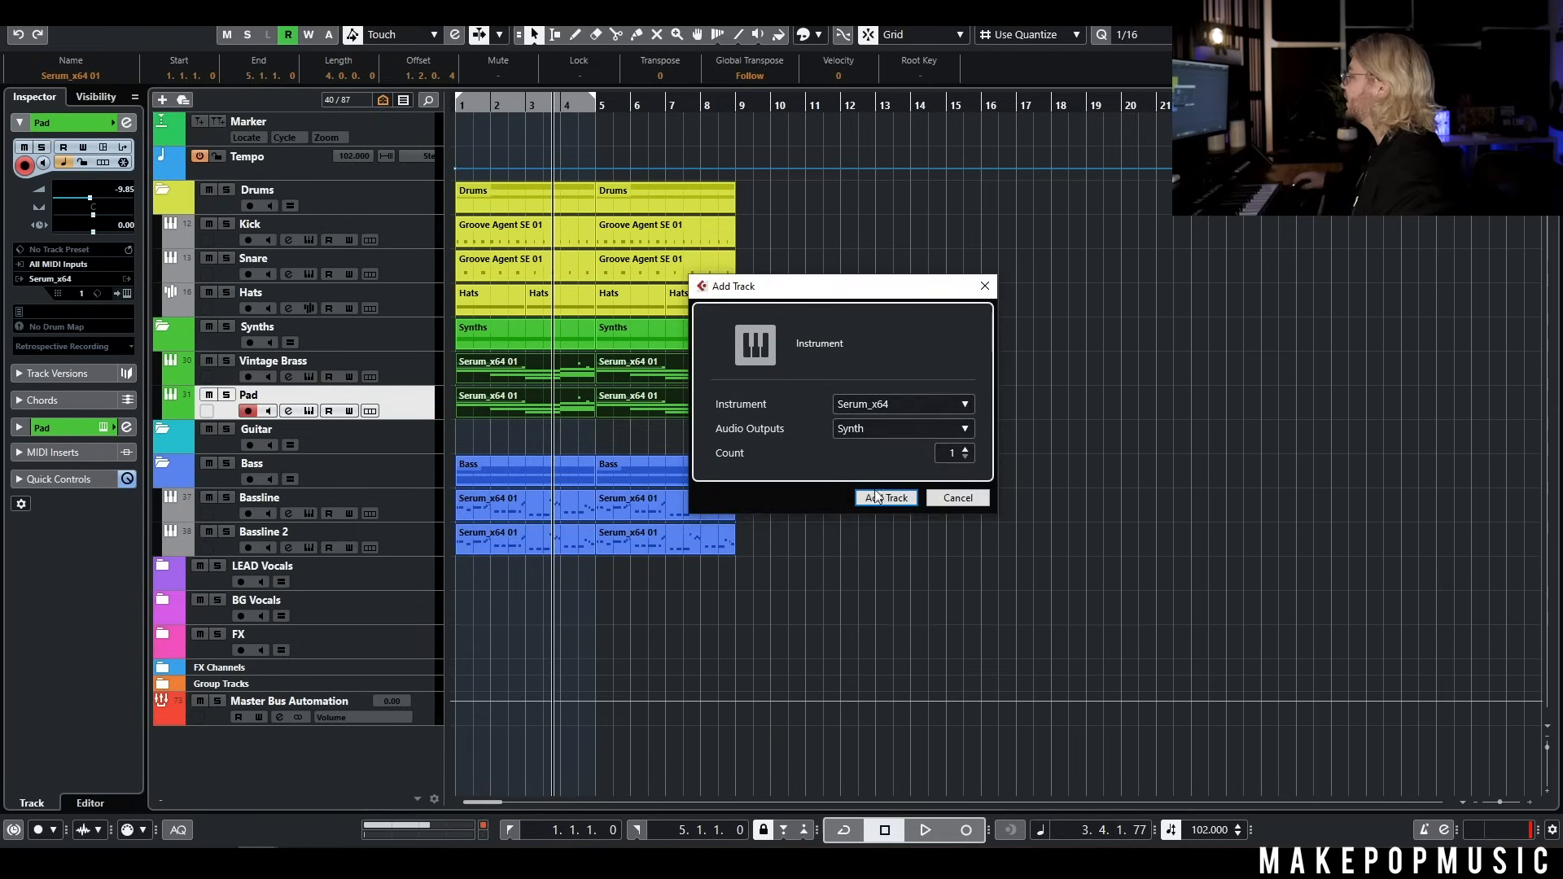
{"action": "left_click", "coordinate": [880, 498]}
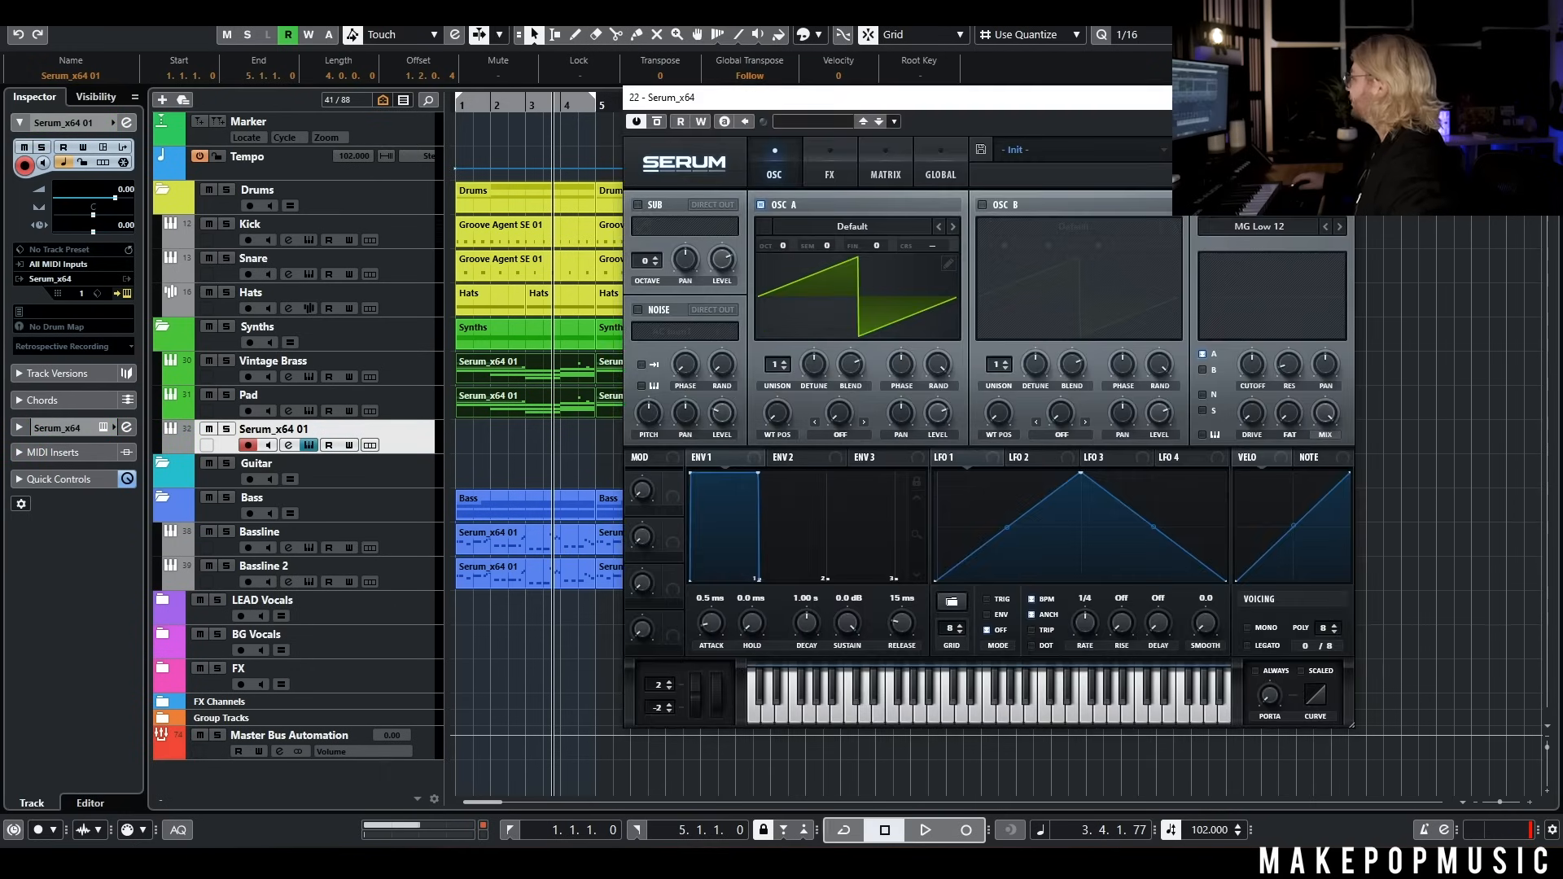
Load the MPM Spectrum preset PL - Endless on the new track, close Serum and return to the project start
{"action": "left_click", "coordinate": [1091, 150]}
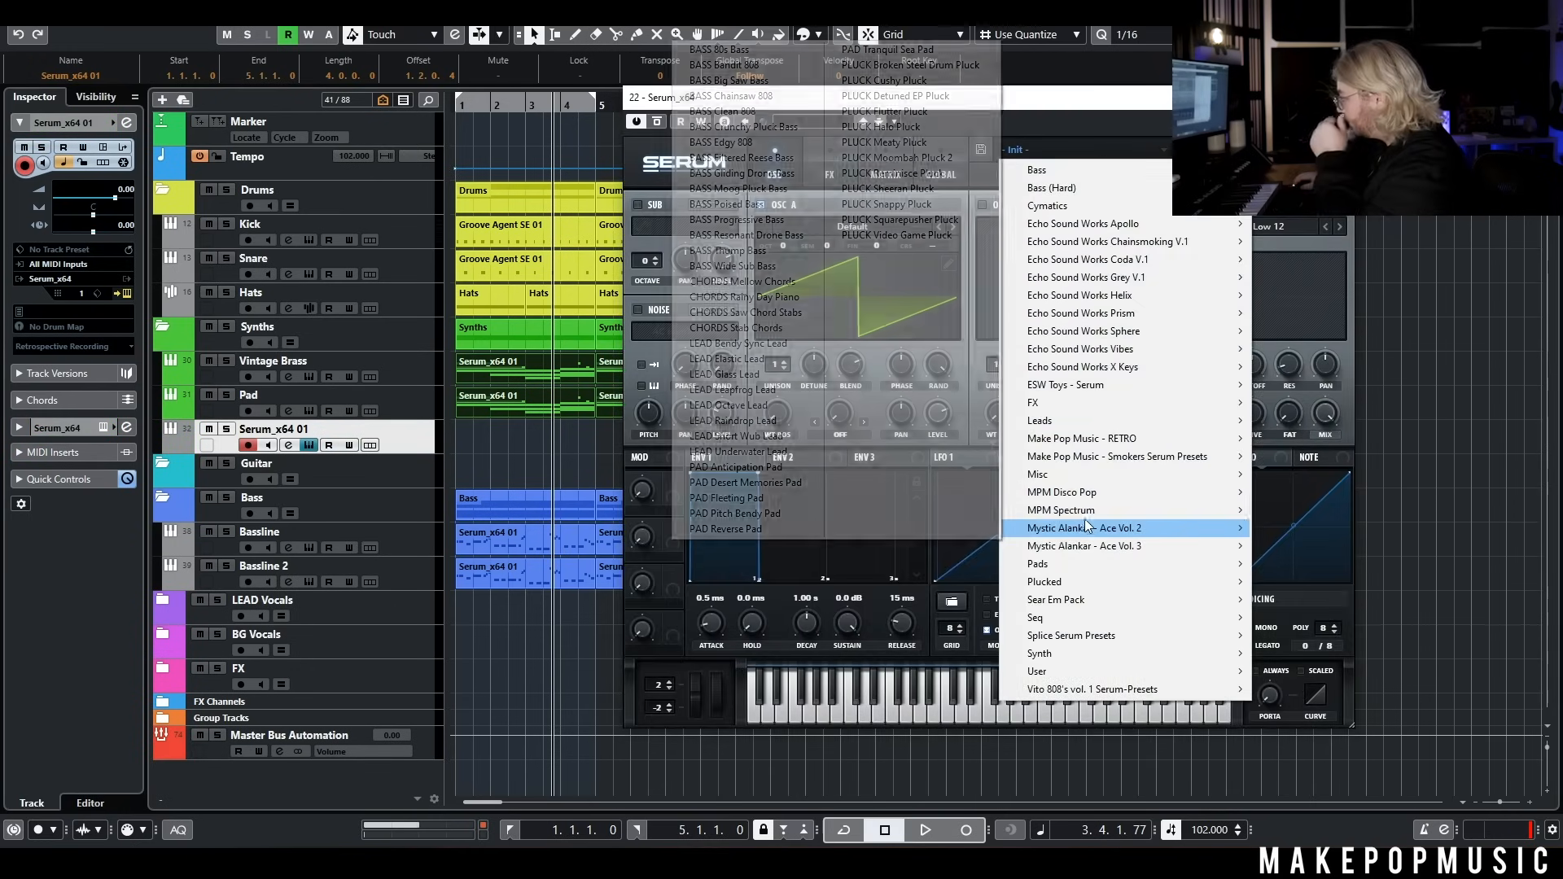
{"action": "mouse_move", "coordinate": [1088, 519]}
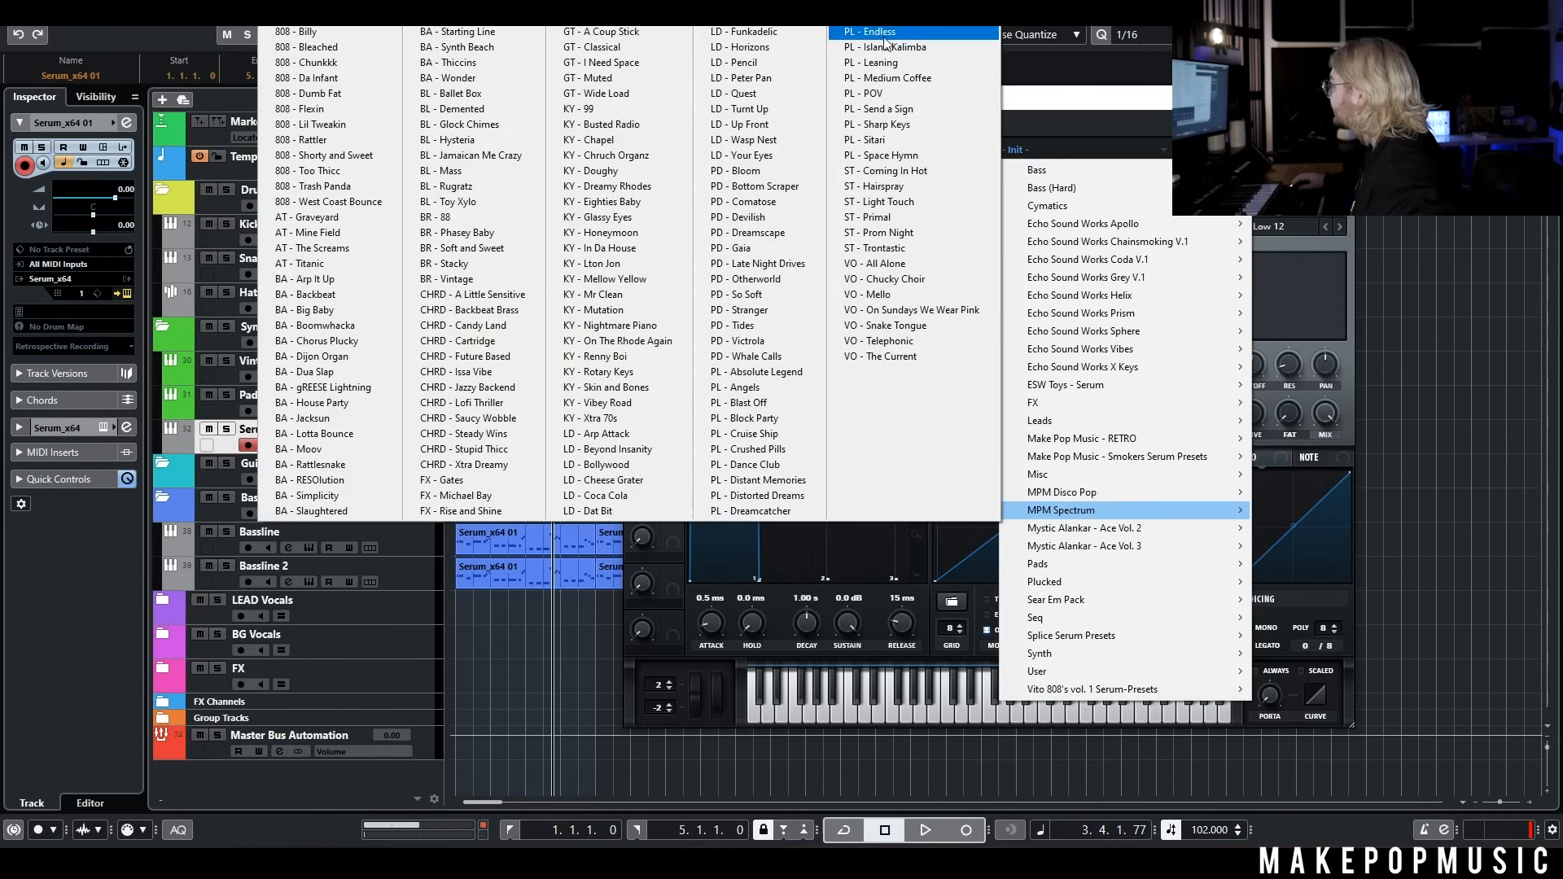
{"action": "left_click", "coordinate": [908, 32]}
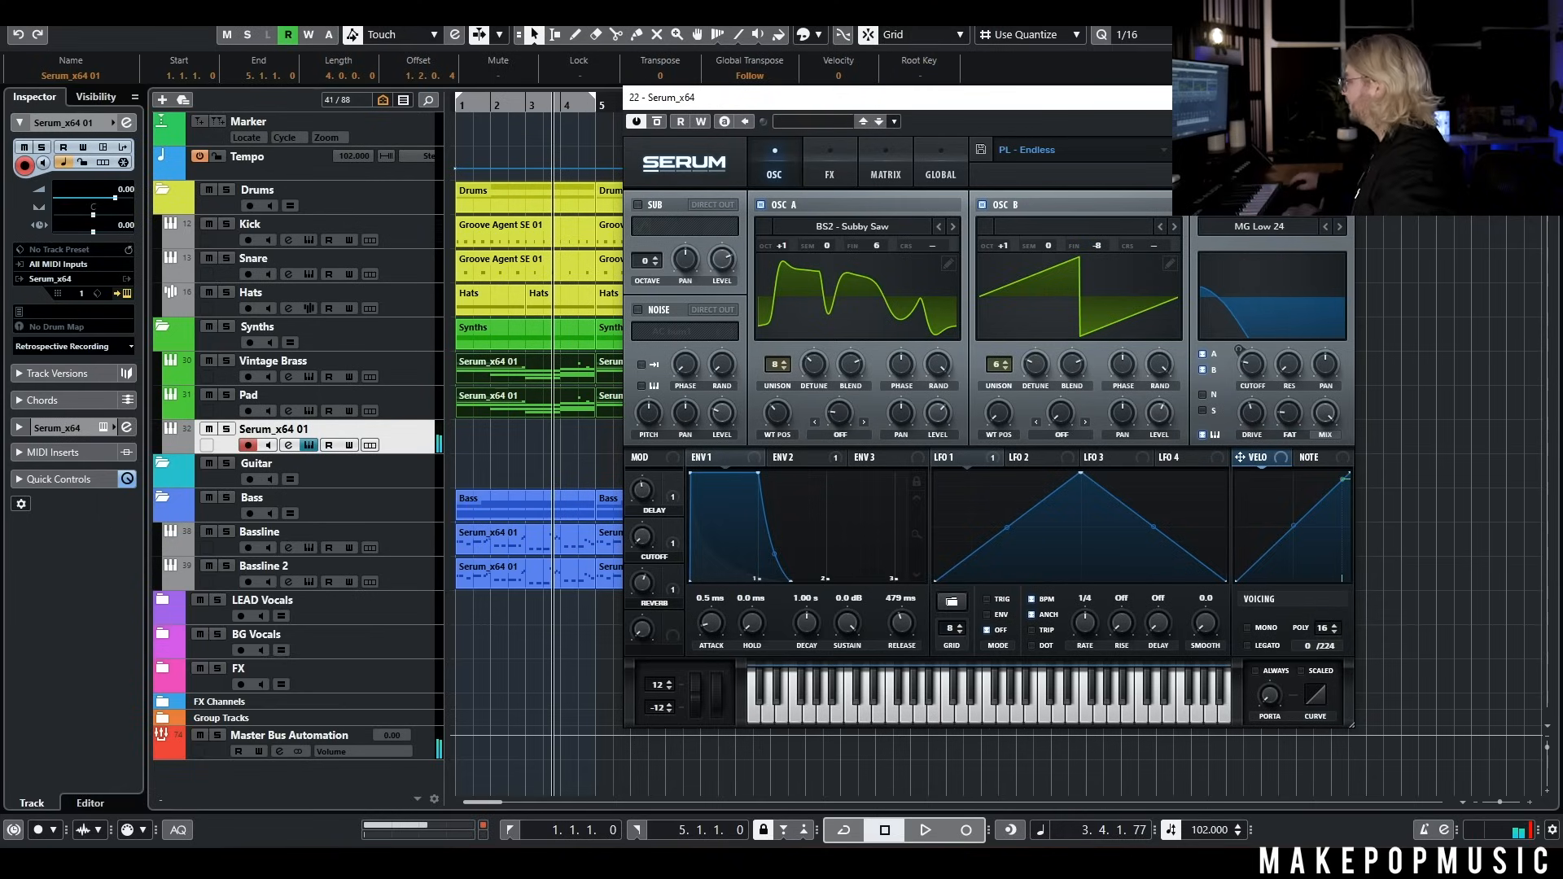
{"action": "left_click", "coordinate": [1341, 97]}
{"action": "key", "text": "KP_1"}
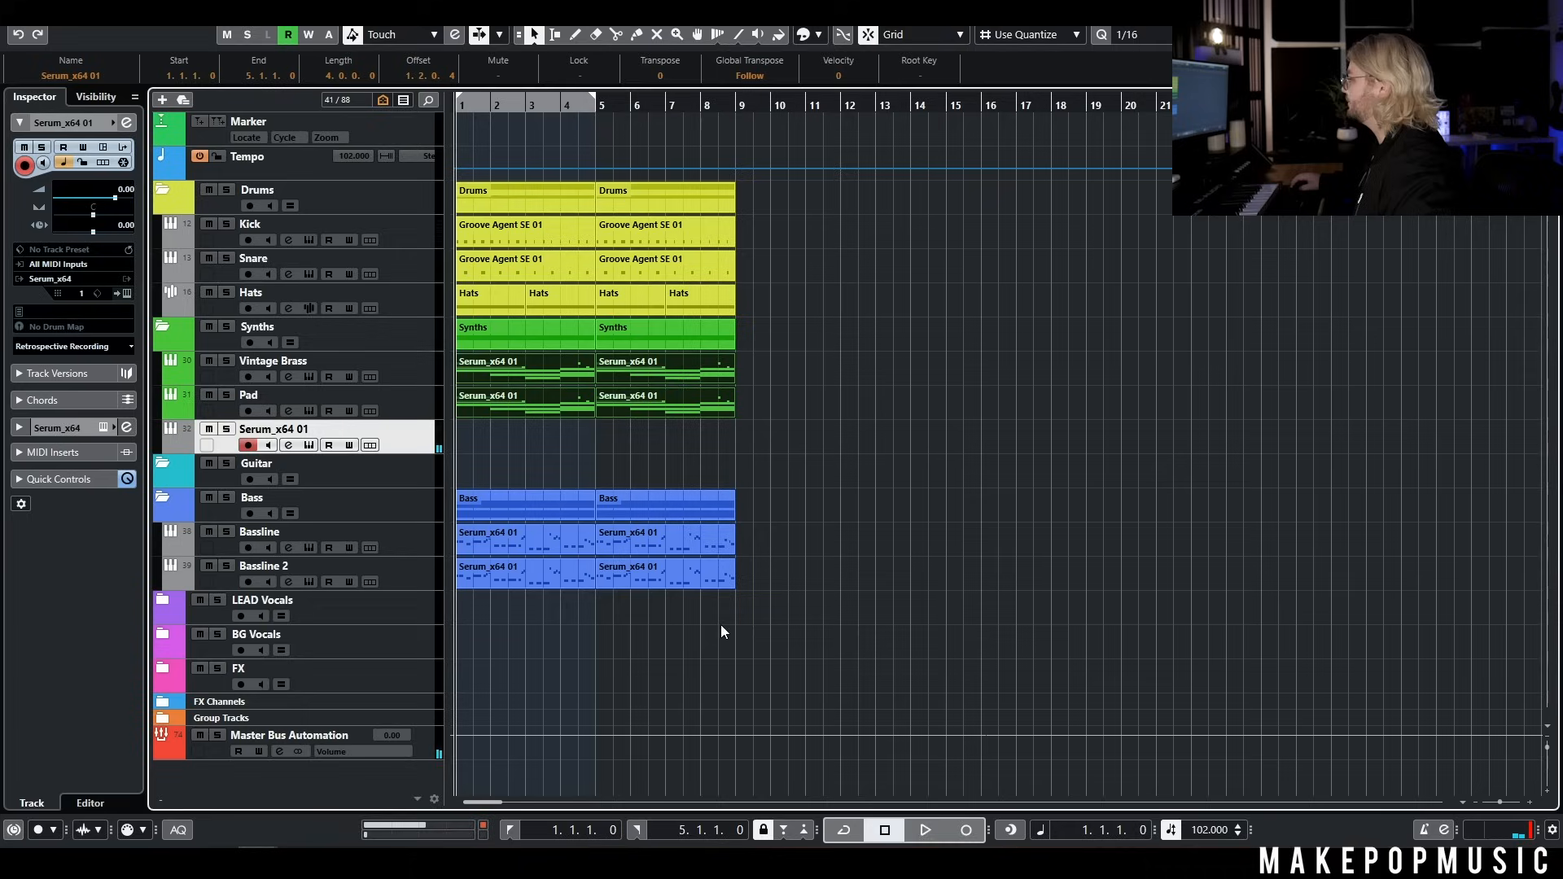
Record a pluck part on the new Serum track during playback and listen to the Spacey Pluck part with the arrangement
{"action": "key", "text": "space"}
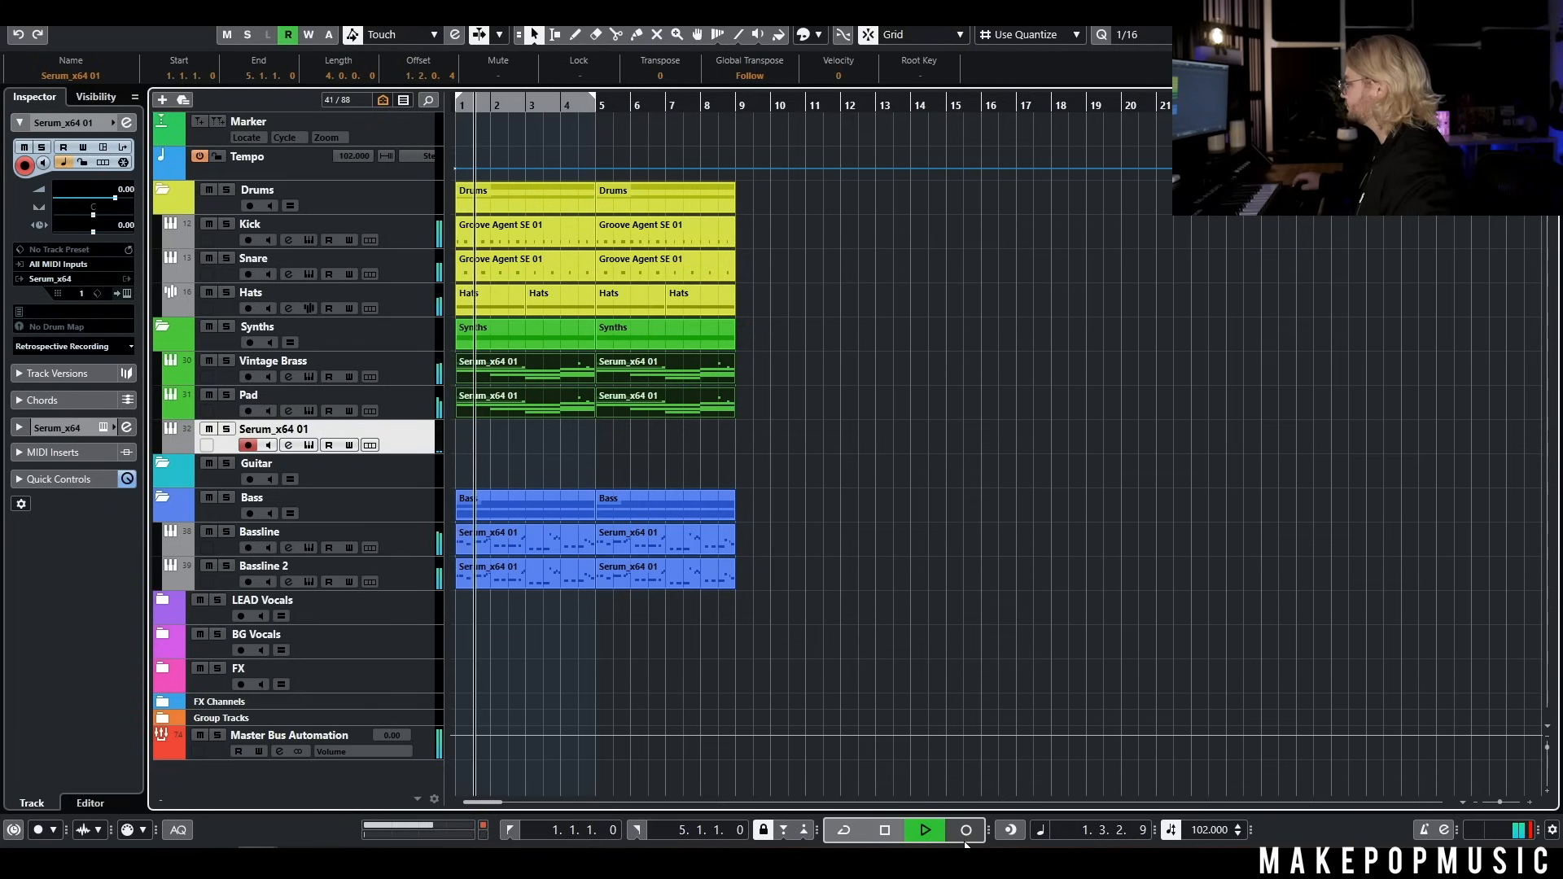
{"action": "left_click", "coordinate": [966, 833]}
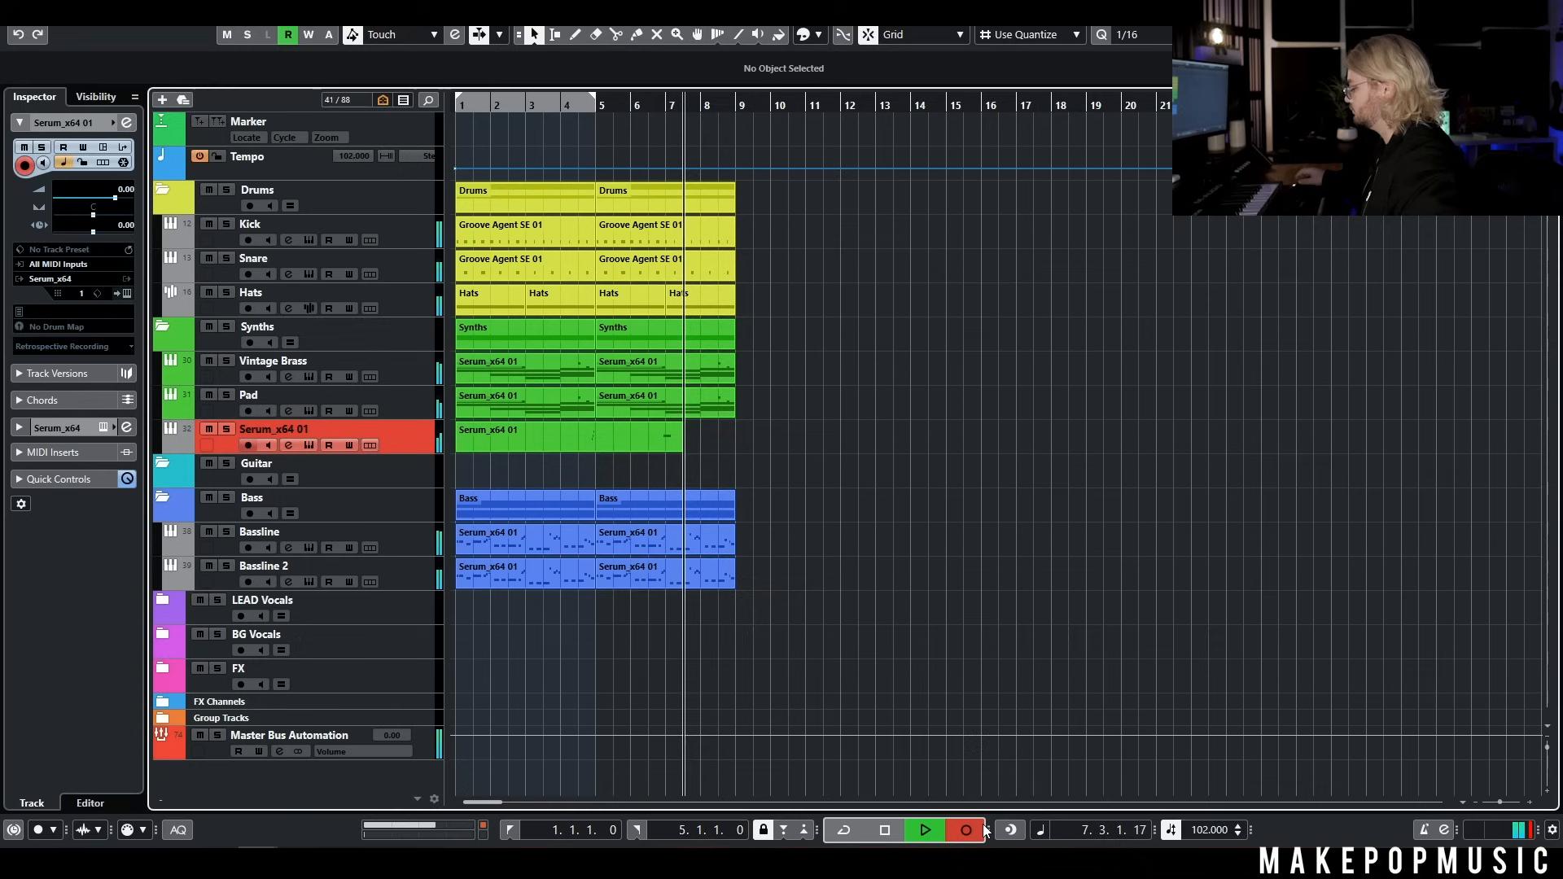
{"action": "key", "text": "space"}
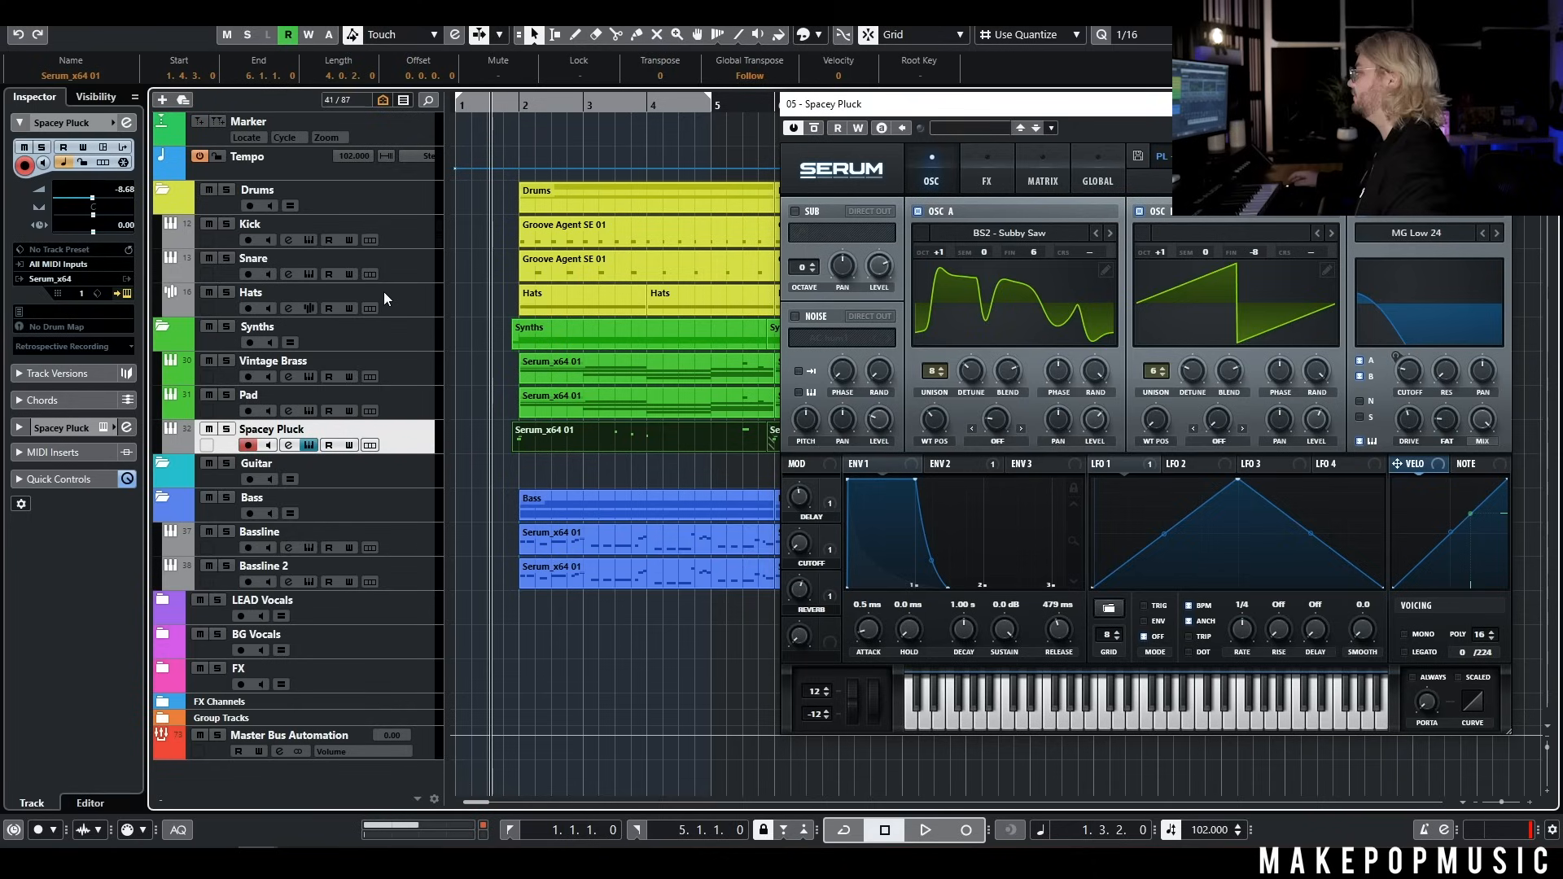
{"action": "key", "text": "space"}
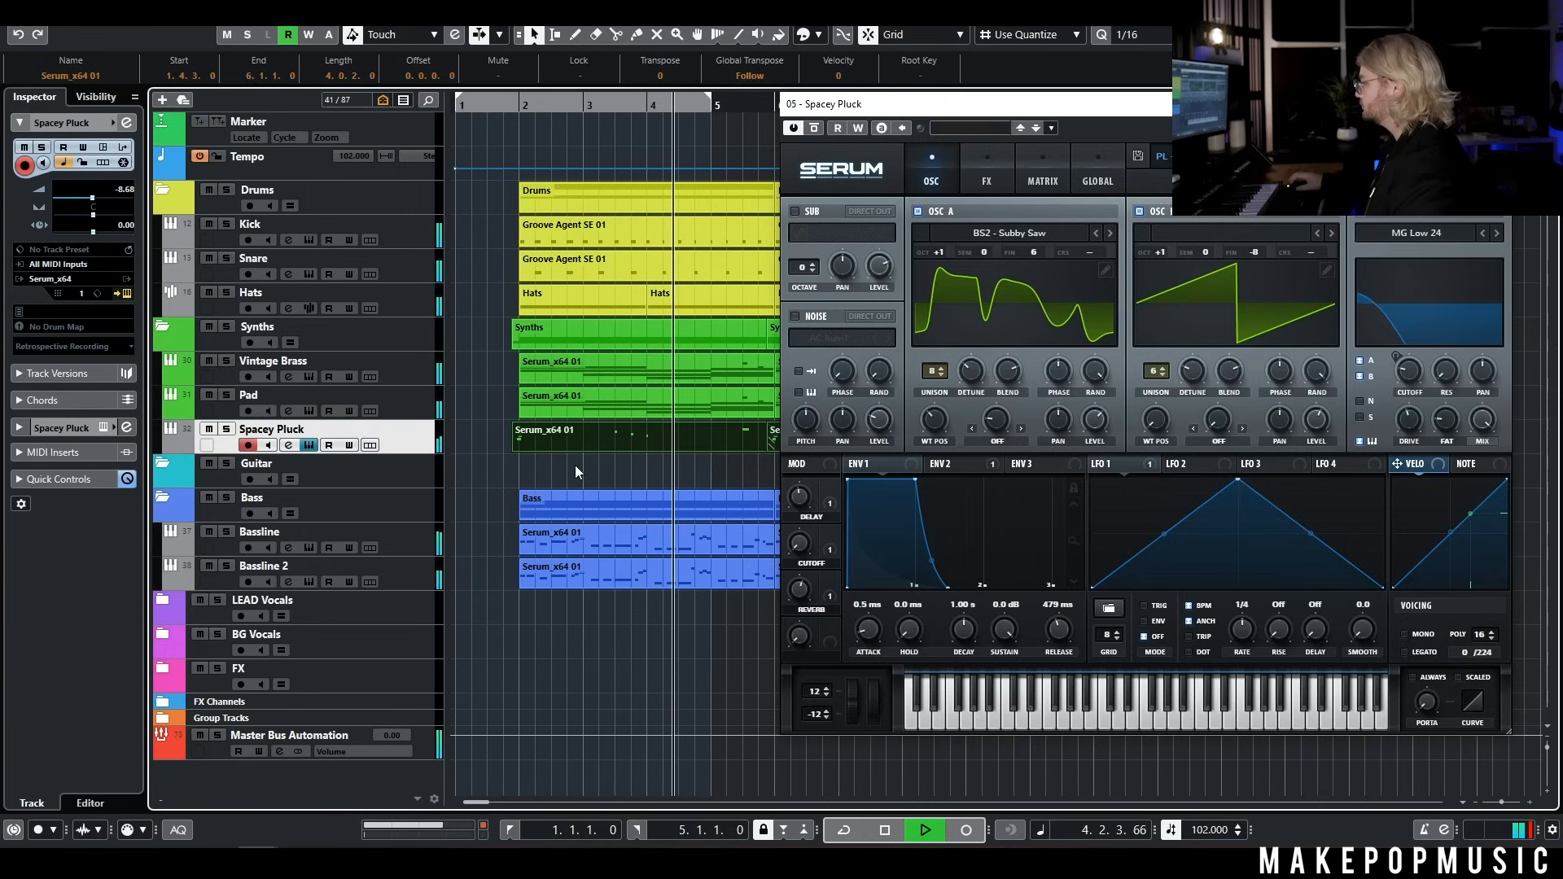
{"action": "key", "text": "space"}
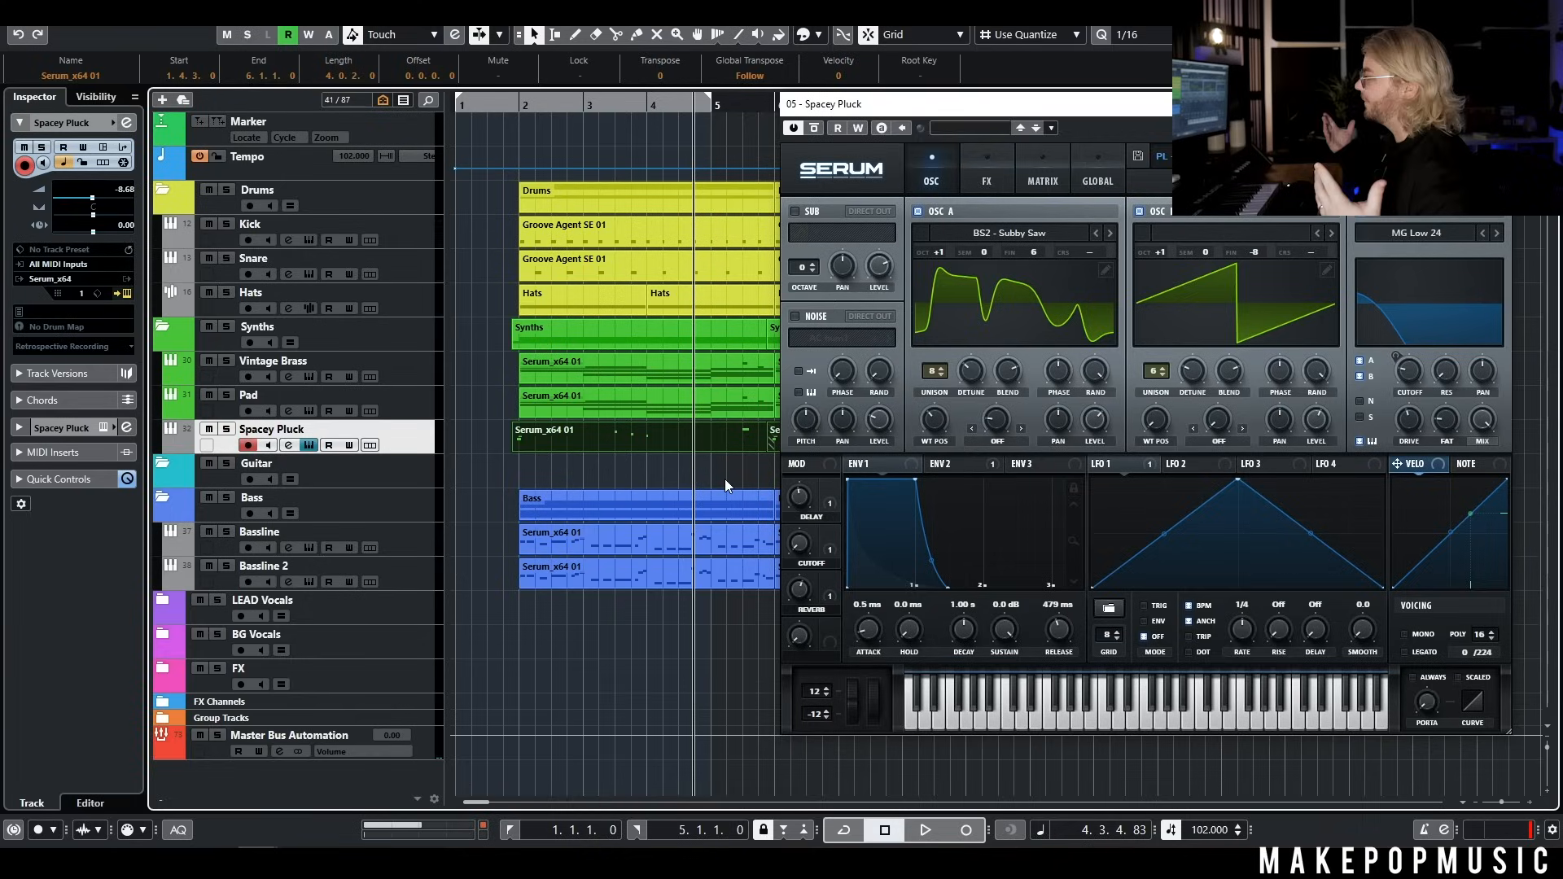
Add a Serum_x64 instrument track below the Spacey Pluck track with its audio output routed to Synth
{"action": "right_click", "coordinate": [725, 479]}
{"action": "left_click", "coordinate": [726, 466]}
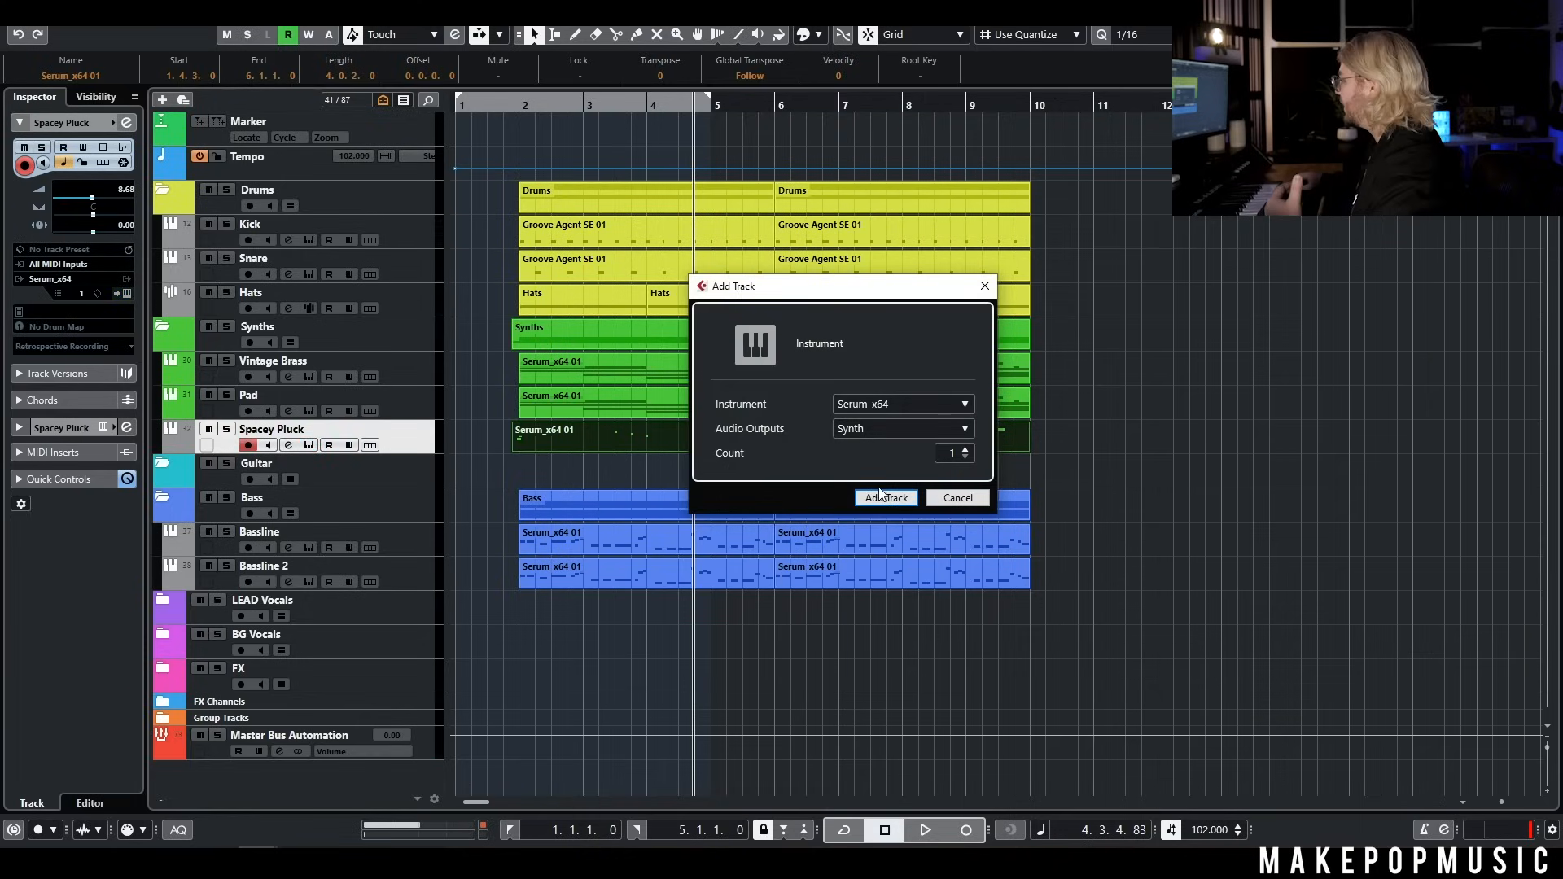
{"action": "left_click", "coordinate": [883, 498]}
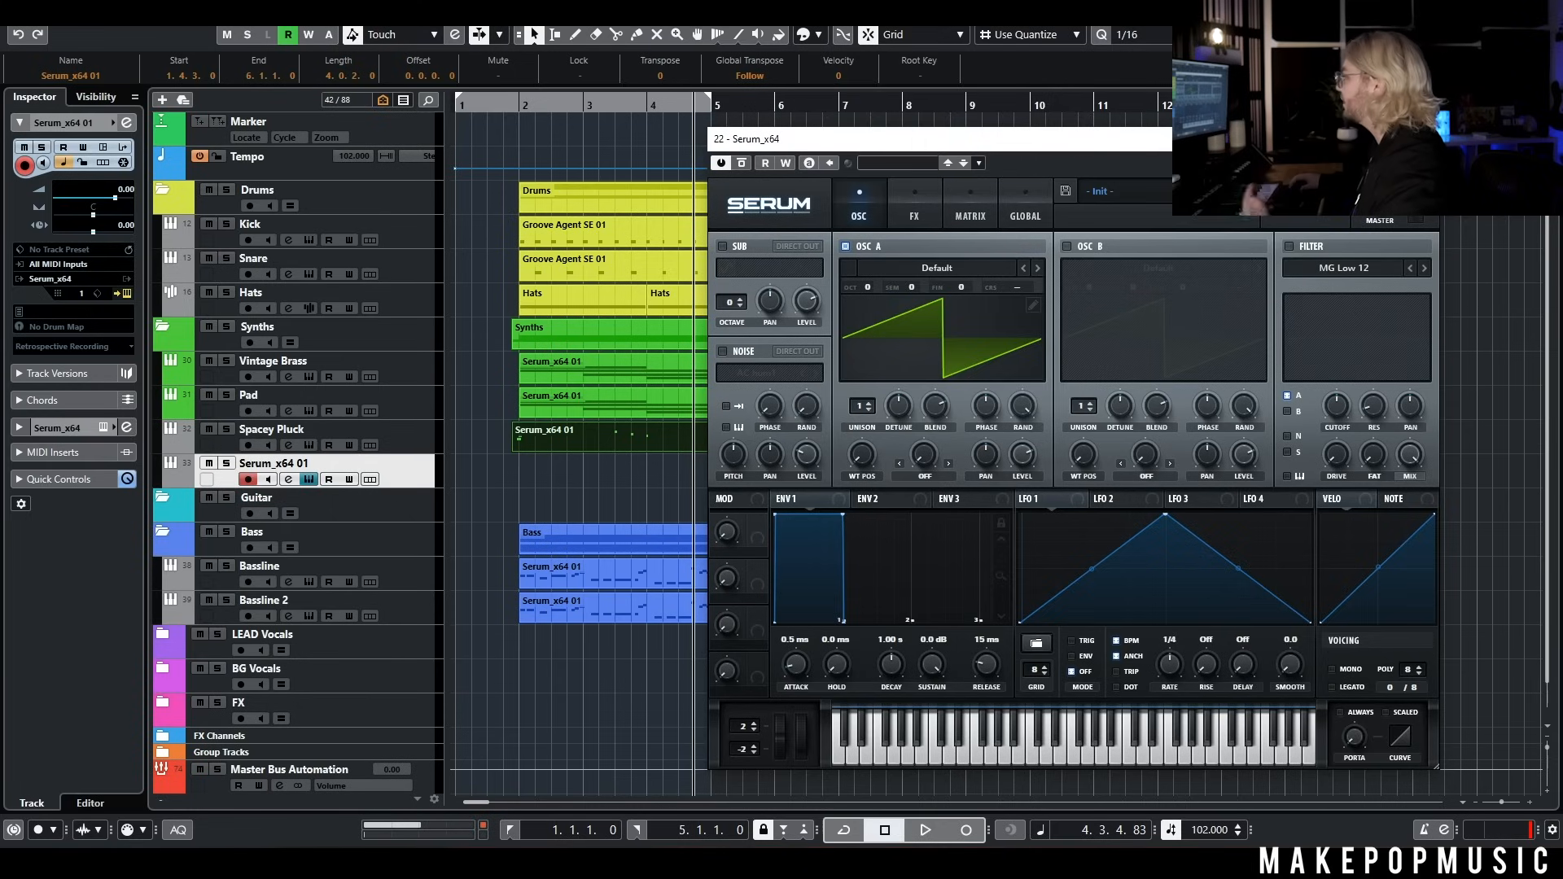
Load the Serum preset LD - Dat Bit on the new track and record an arpeggio part from the project start
{"action": "left_click", "coordinate": [1116, 191]}
{"action": "mouse_move", "coordinate": [1165, 553]}
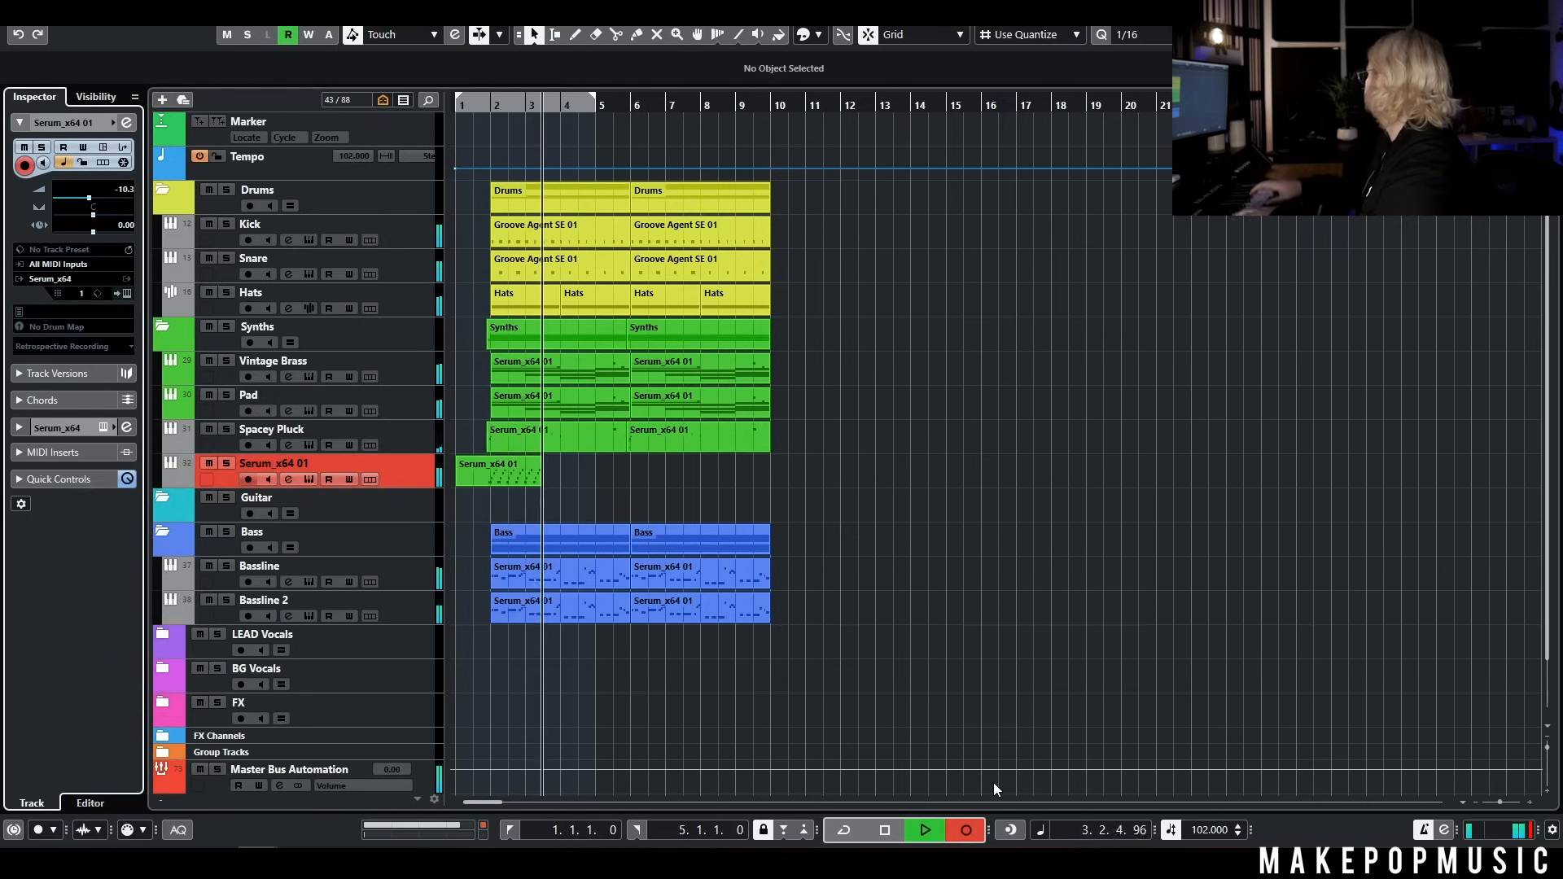
{"action": "key", "text": "space"}
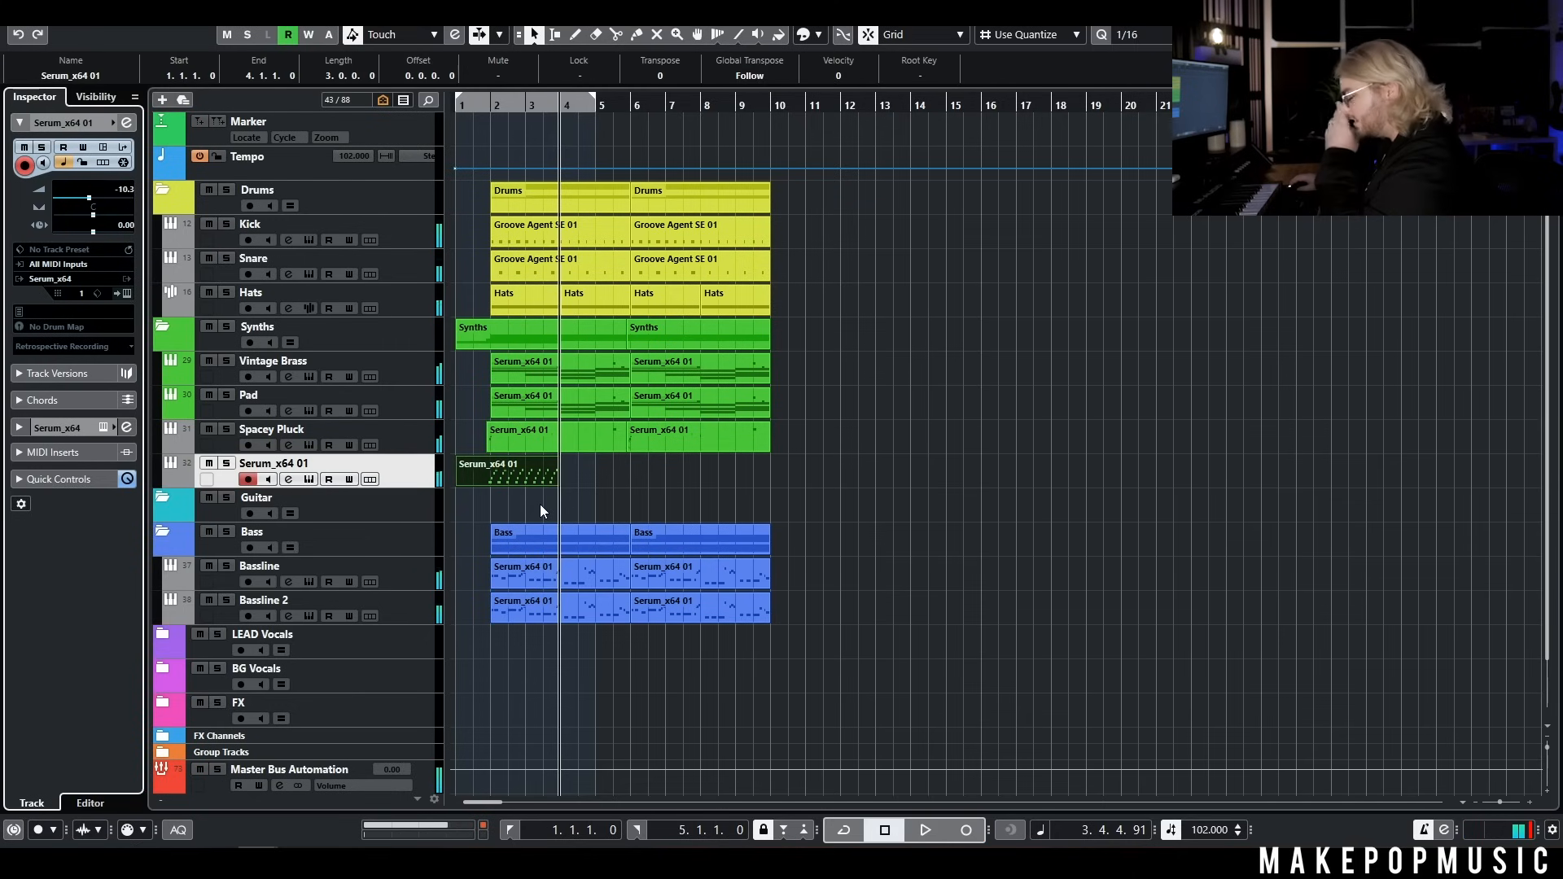
Open the recorded arpeggio part in the Key Editor, close Serum and select all of the part's notes
{"action": "left_click", "coordinate": [309, 481]}
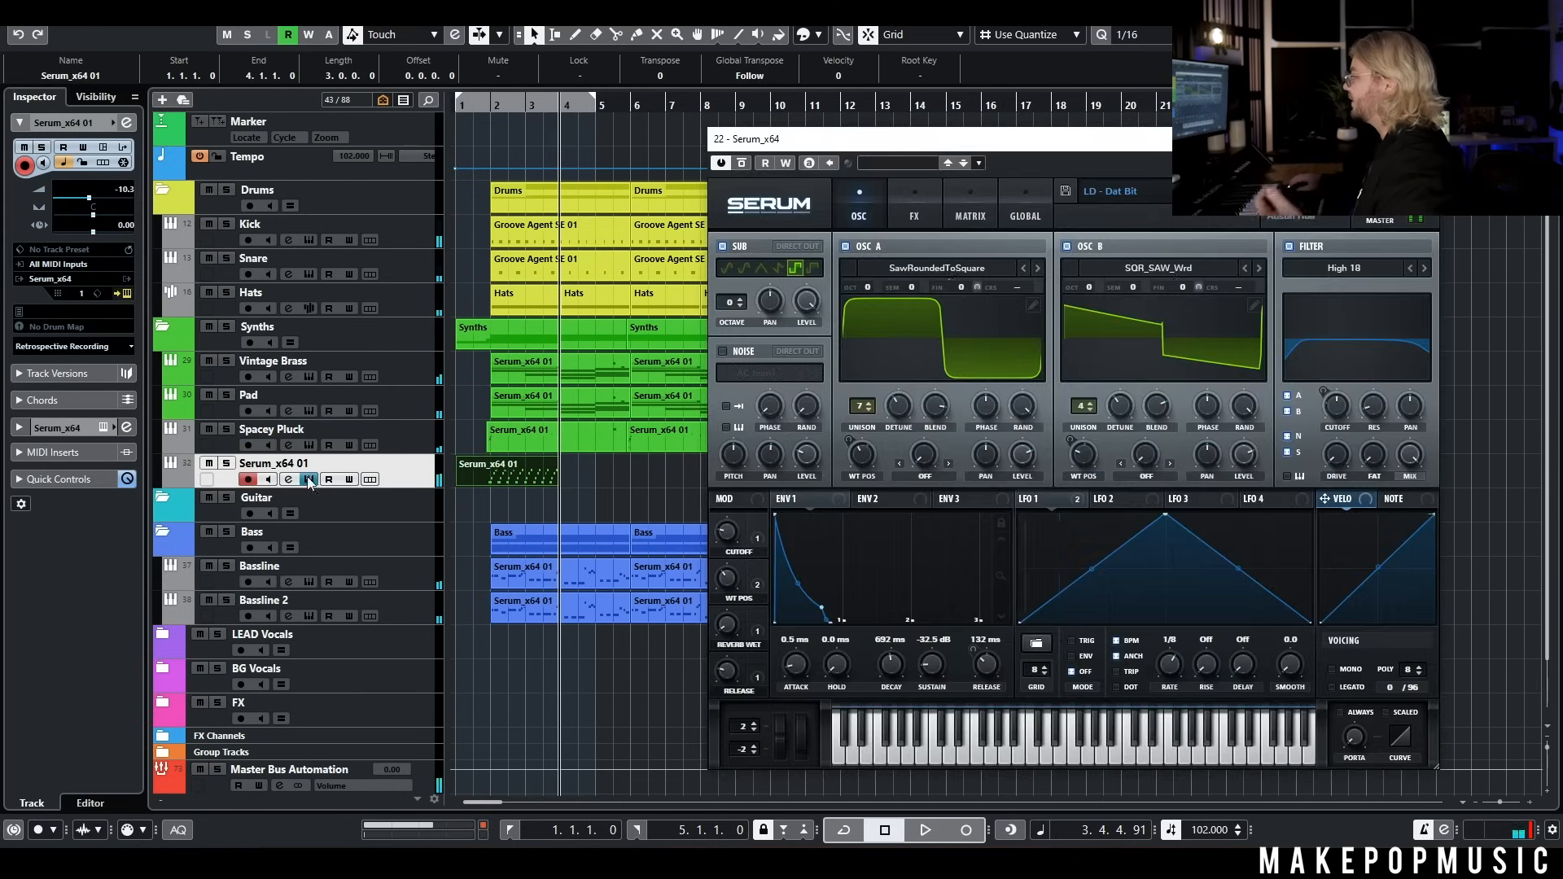
{"action": "double_click", "coordinate": [574, 451]}
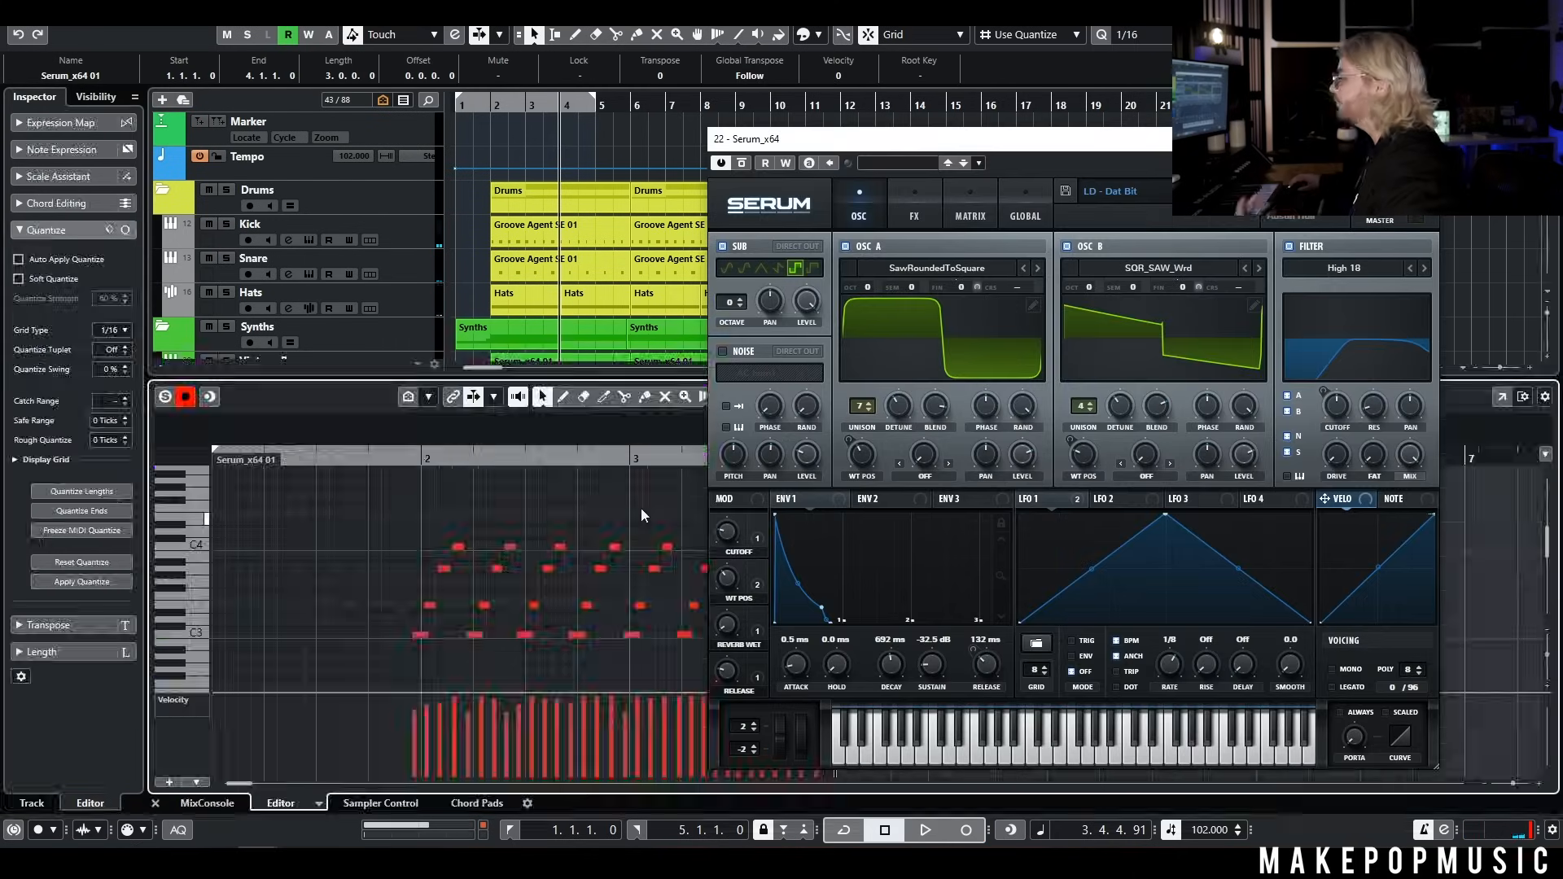
{"action": "left_click", "coordinate": [1422, 139]}
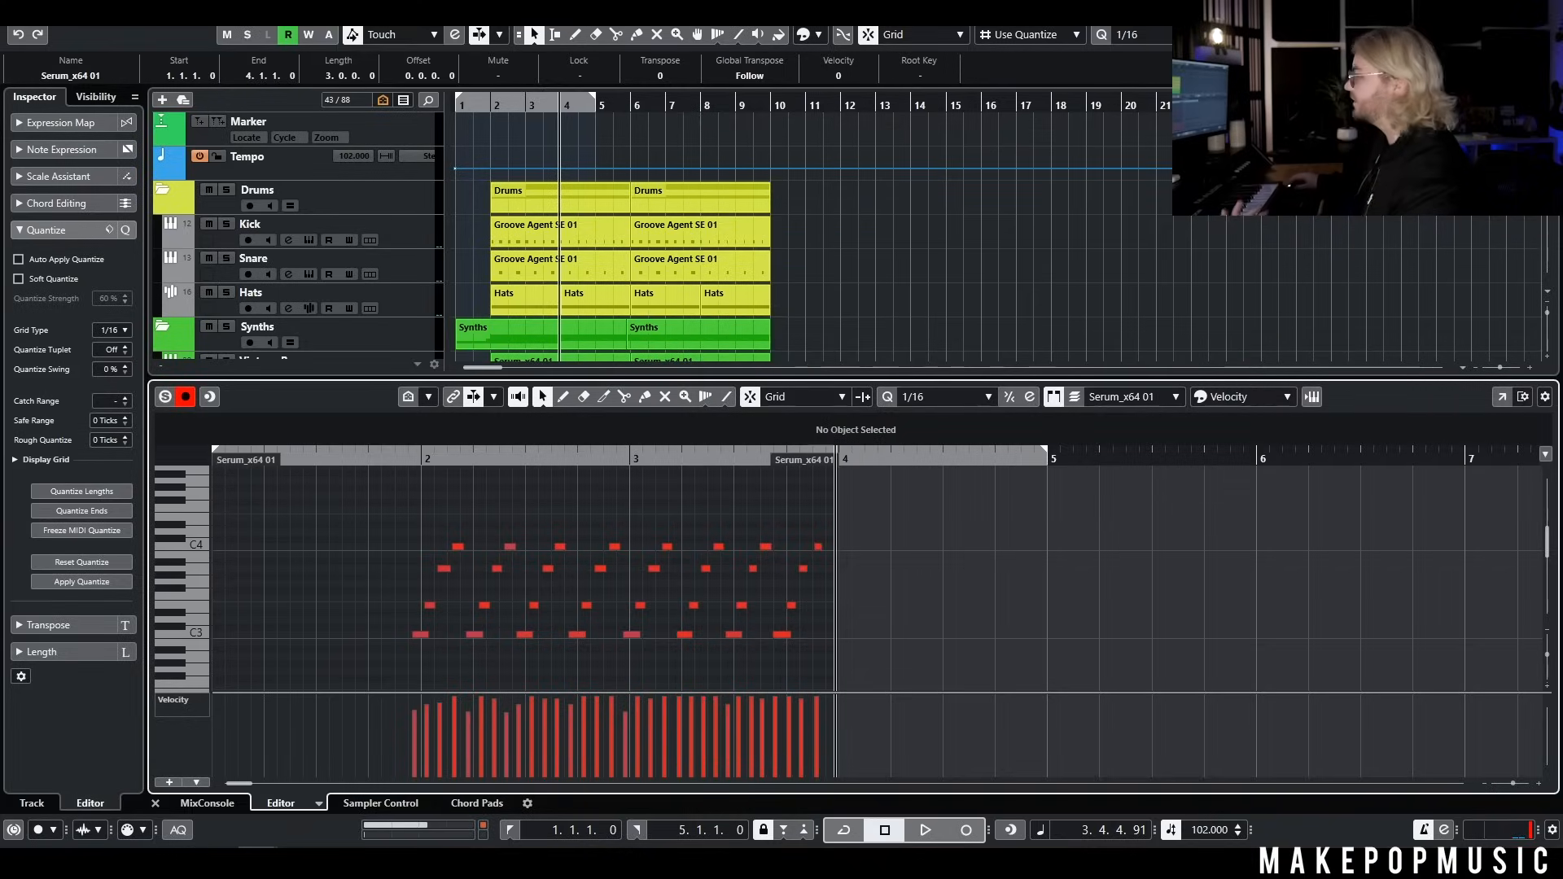
{"action": "left_click_drag", "start_coordinate": [838, 506], "coordinate": [384, 637]}
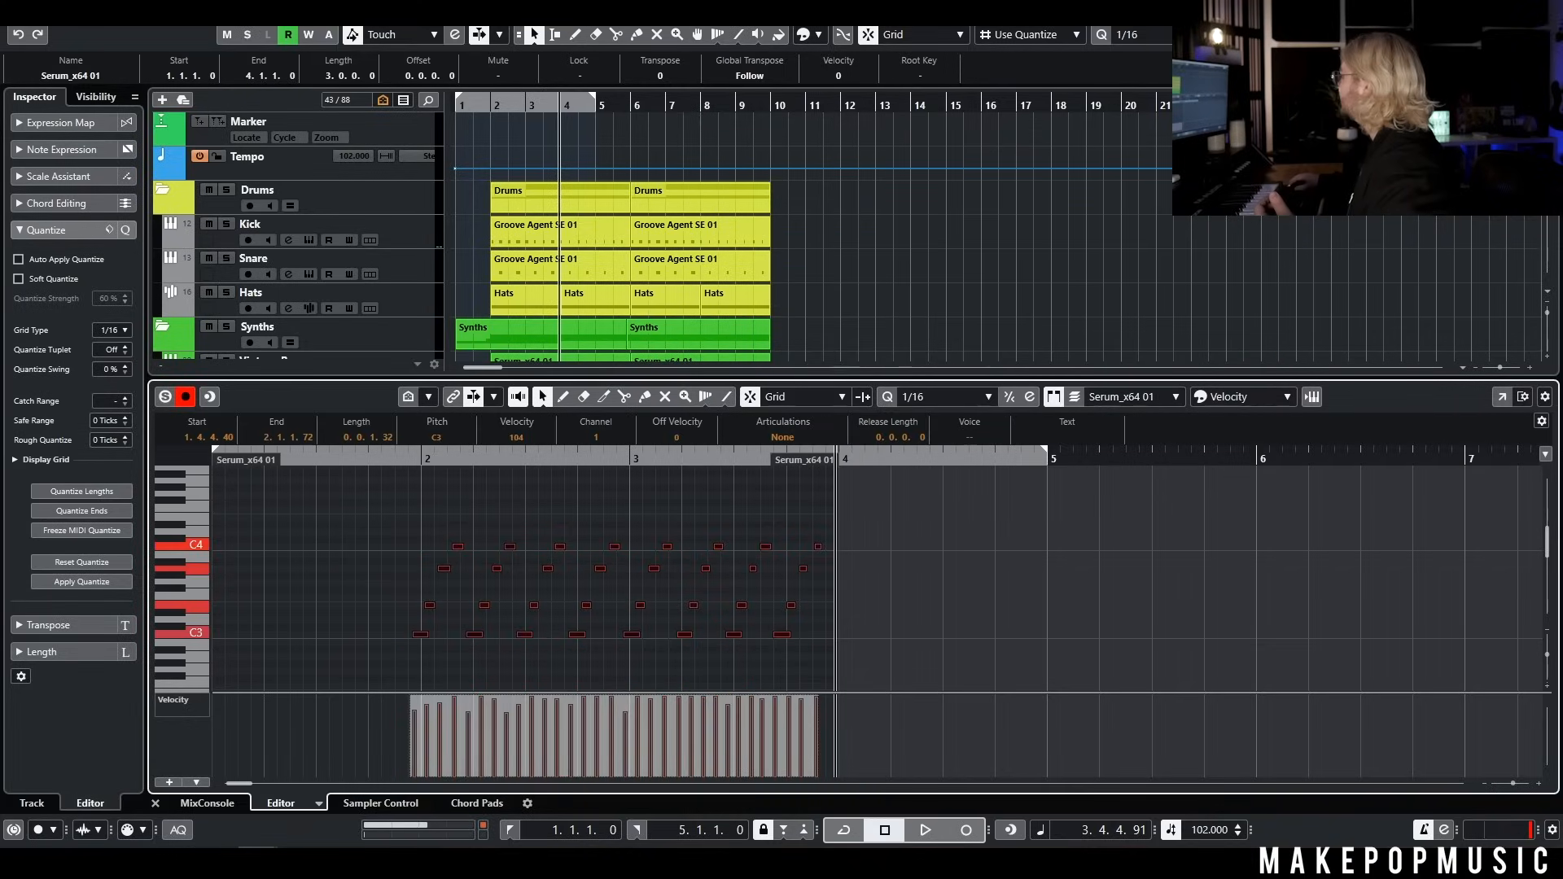
{"action": "key", "text": "Return"}
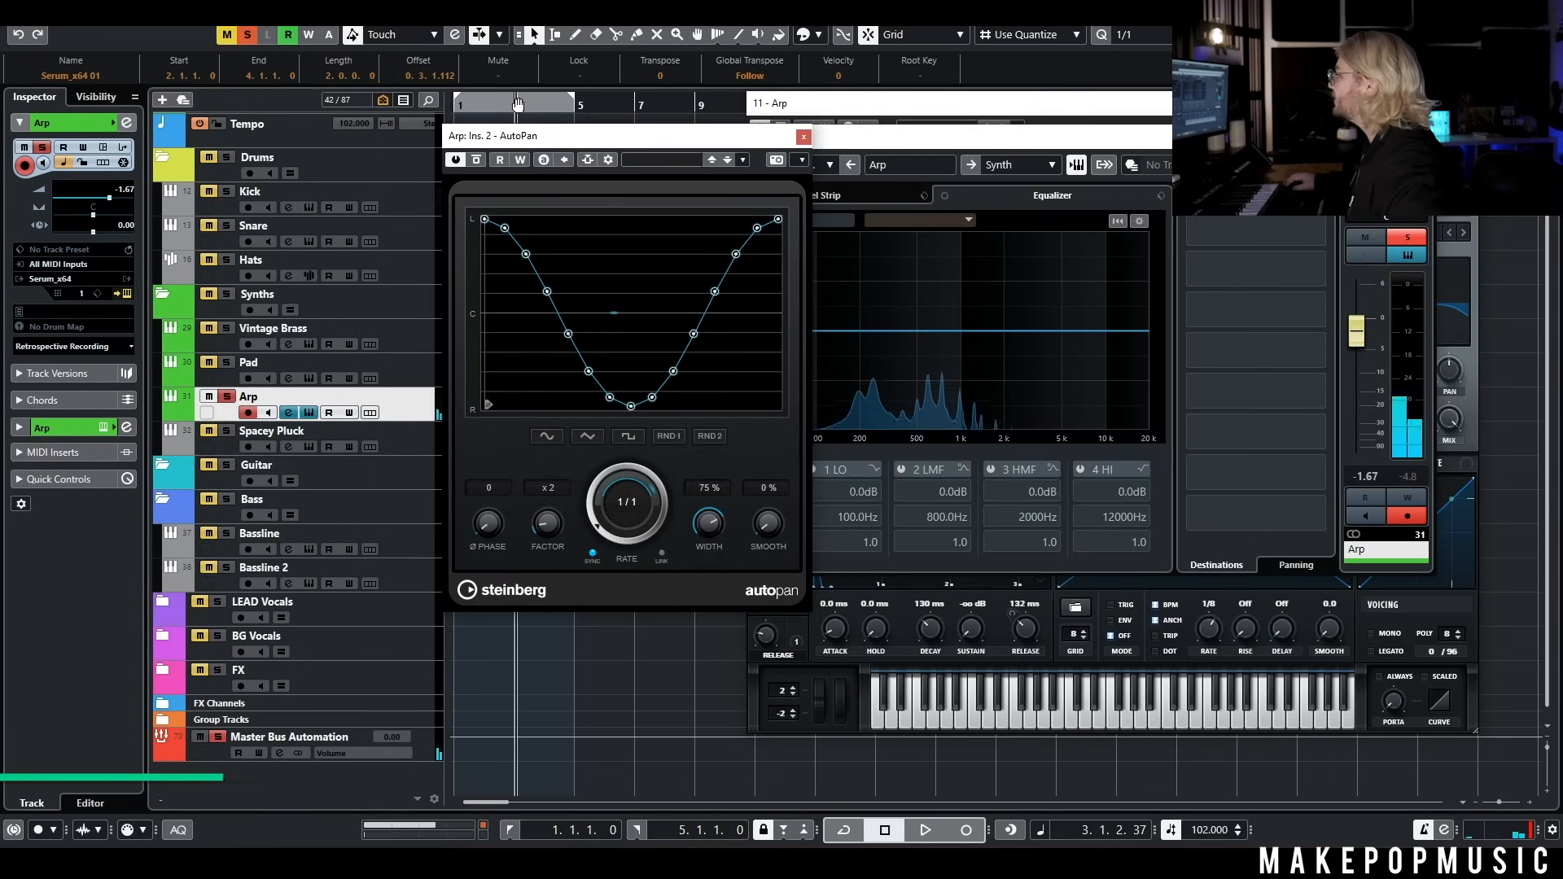
Play the soloed Arp track from the project start to hear its AutoPan effect, stop playback and close AutoPan
{"action": "left_click_drag", "start_coordinate": [518, 106], "coordinate": [448, 114]}
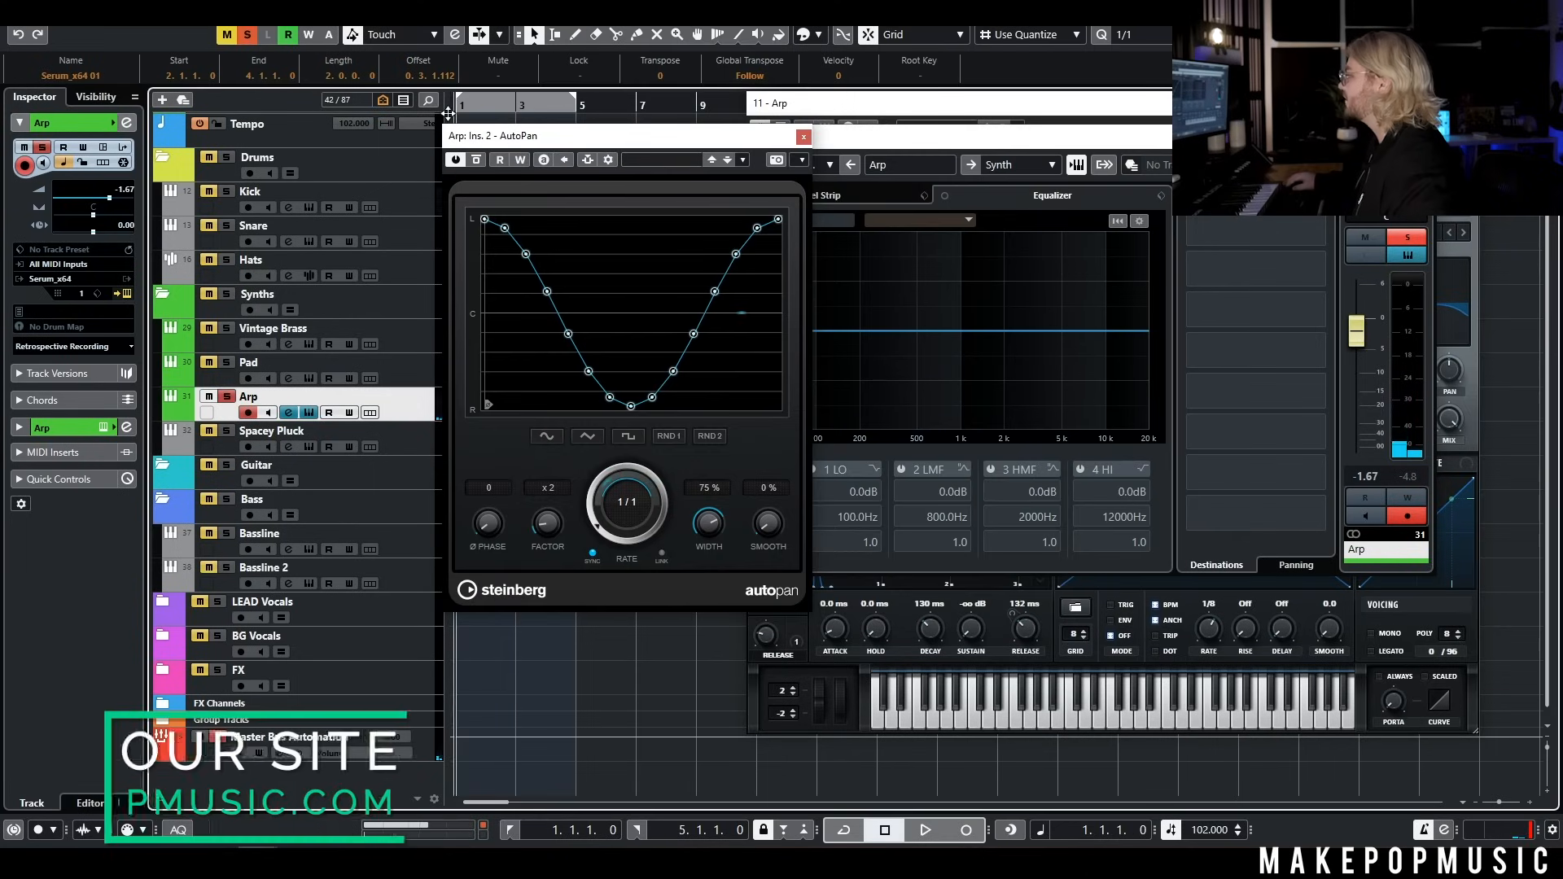
{"action": "key", "text": "space"}
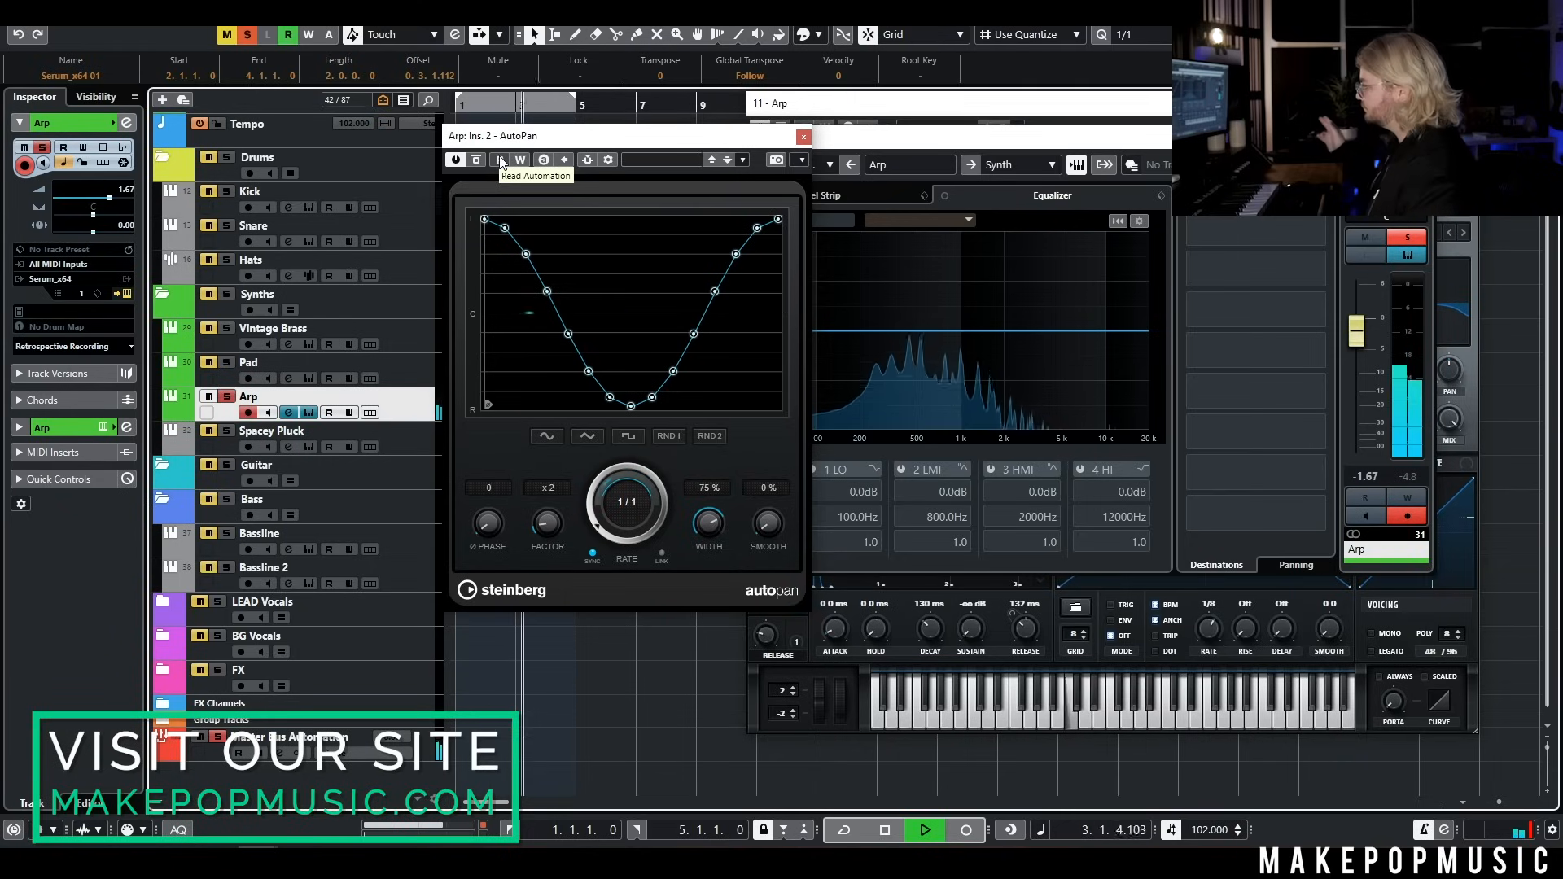
{"action": "key", "text": "space"}
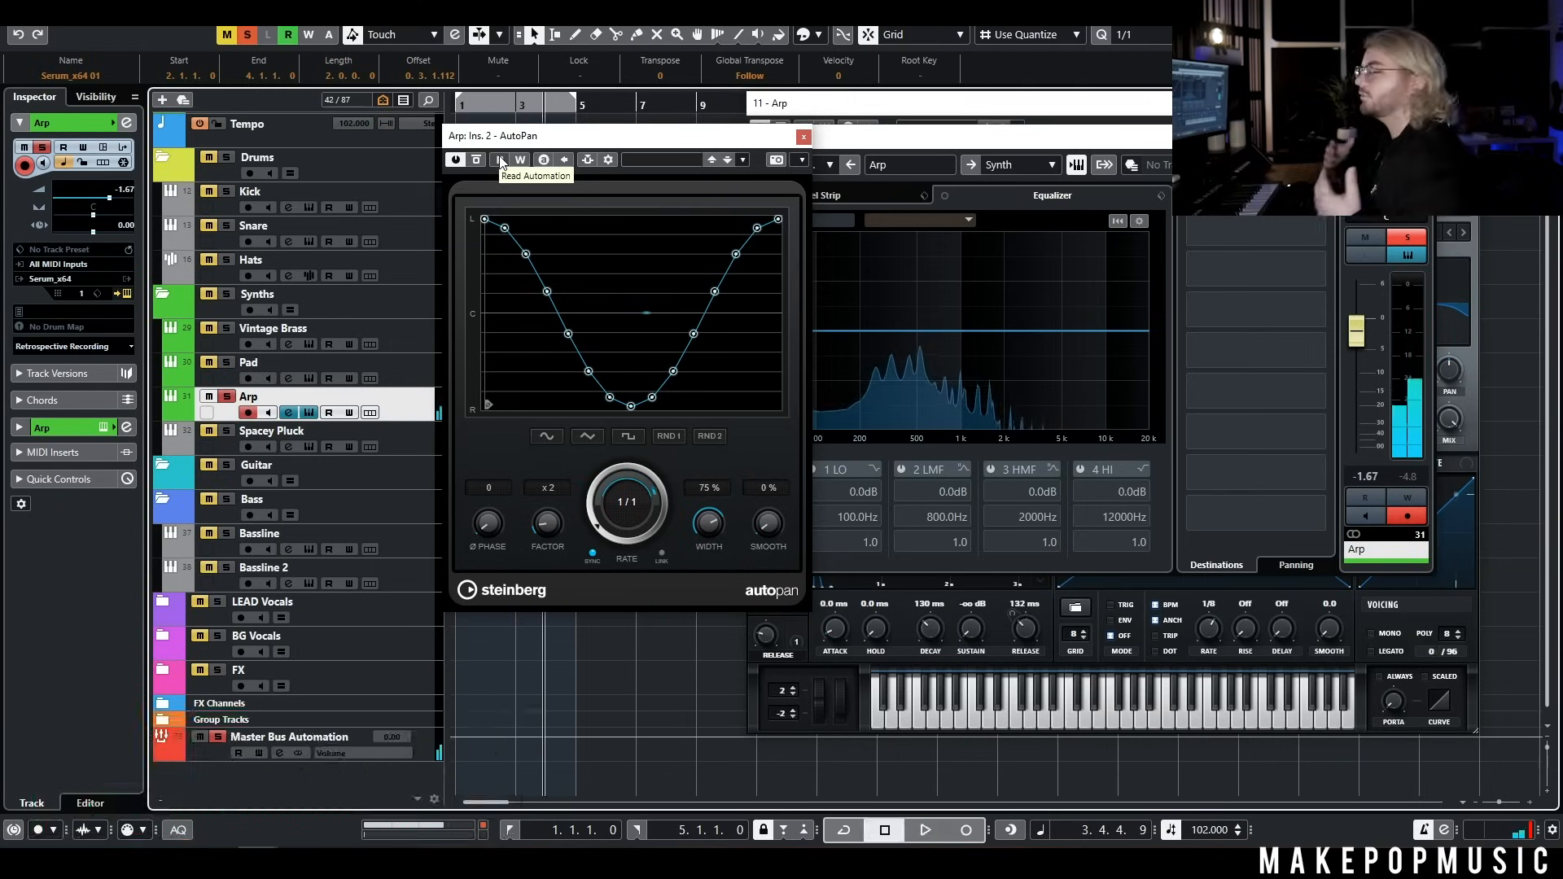
{"action": "left_click", "coordinate": [804, 138]}
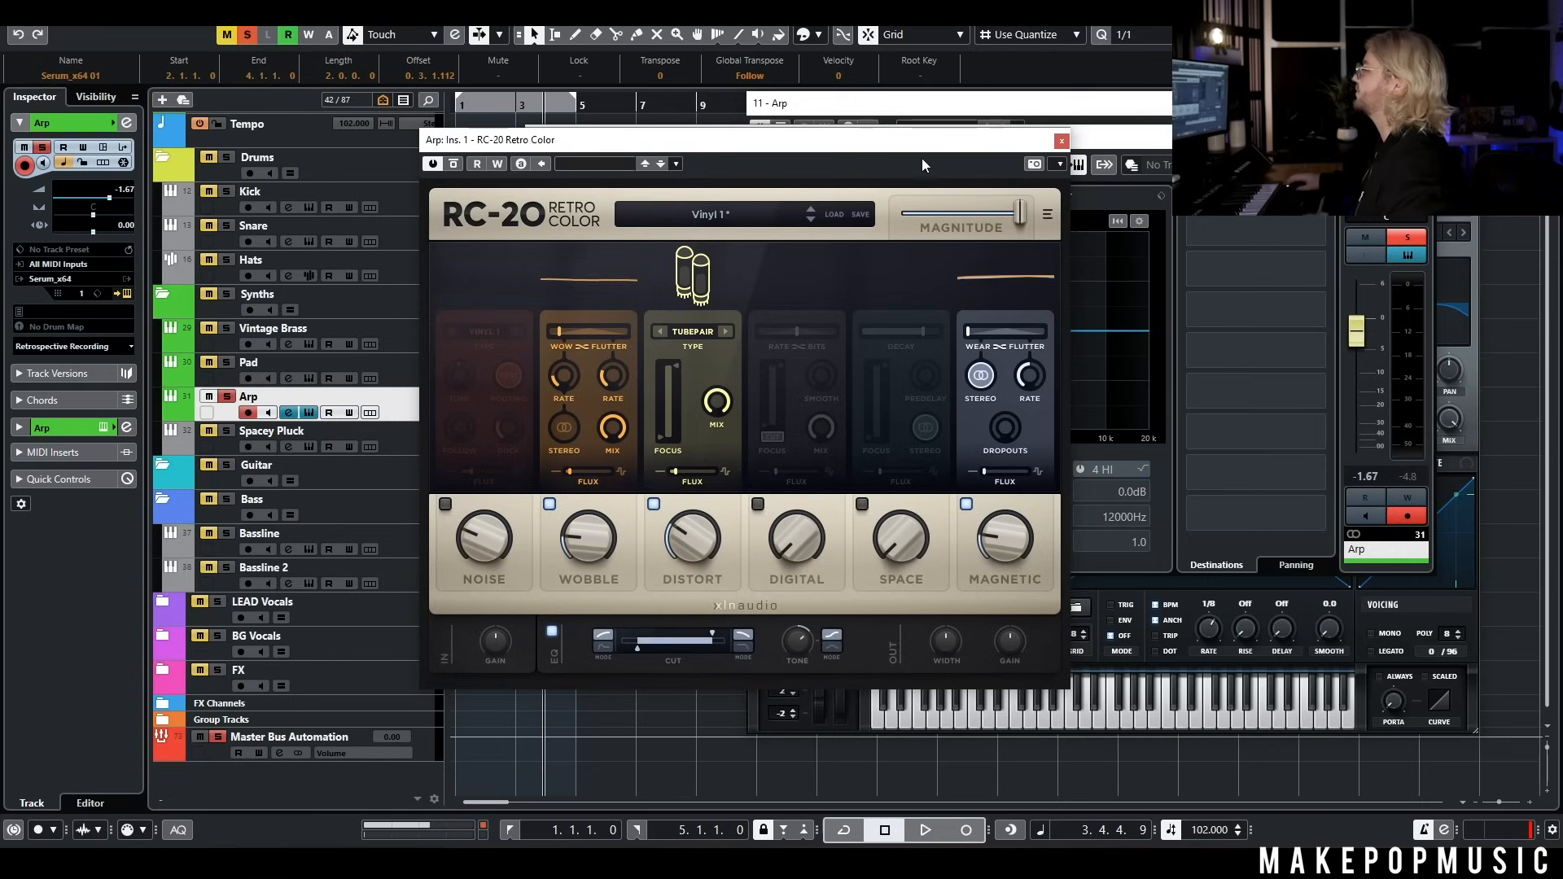
Open the Arp track's FabFilter Pro-Q 3 insert and play the soloed part from bar 2, closing the channel settings and Serum windows
{"action": "left_click", "coordinate": [513, 104]}
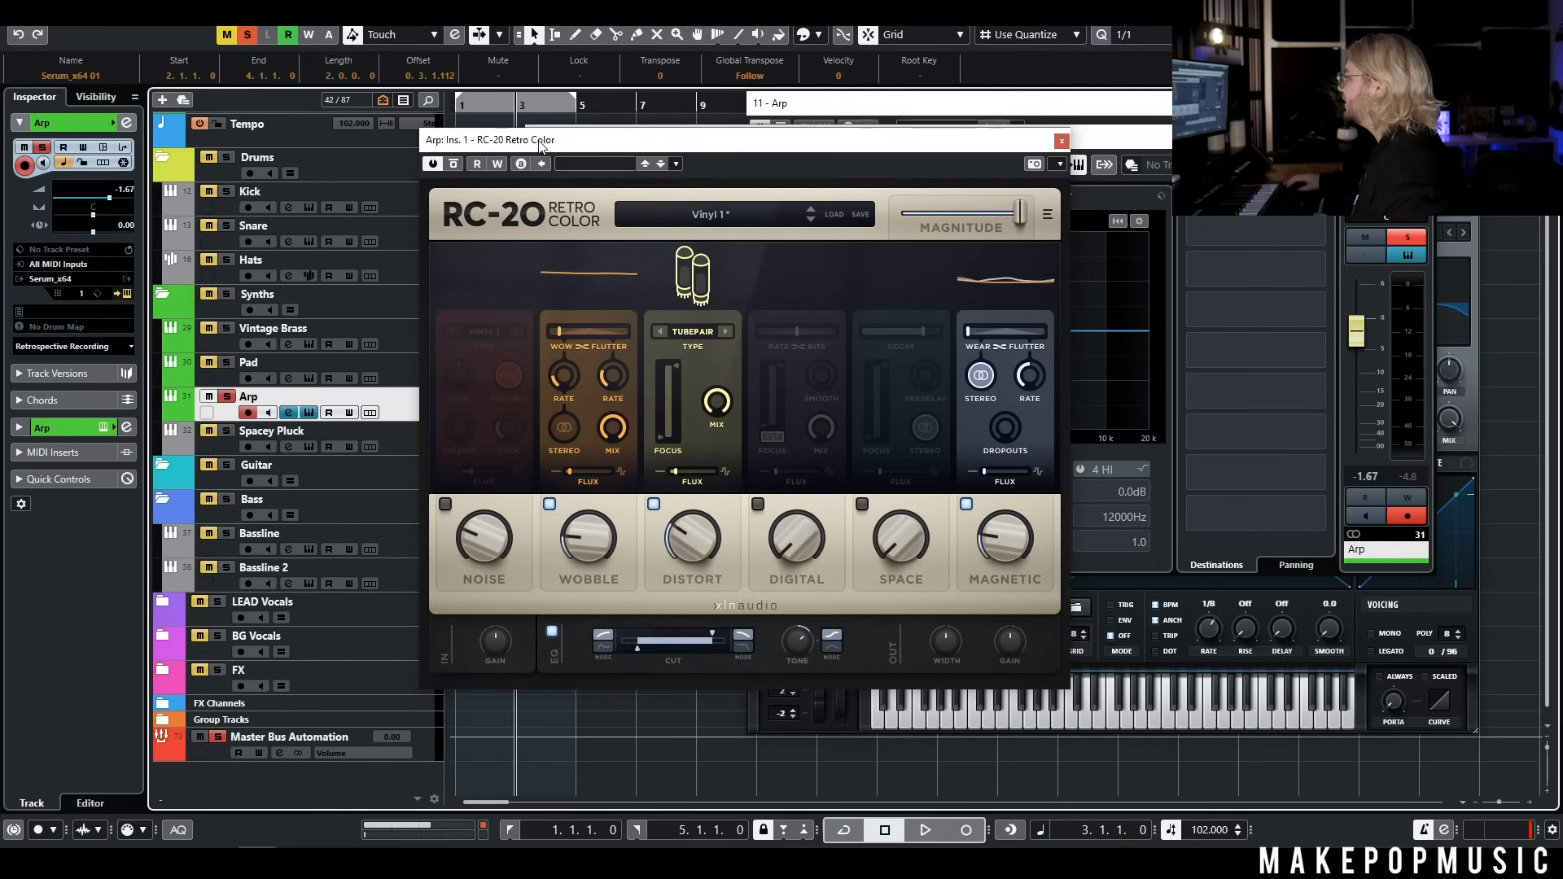
{"action": "left_click_drag", "start_coordinate": [543, 141], "coordinate": [734, 154]}
{"action": "left_click", "coordinate": [599, 265]}
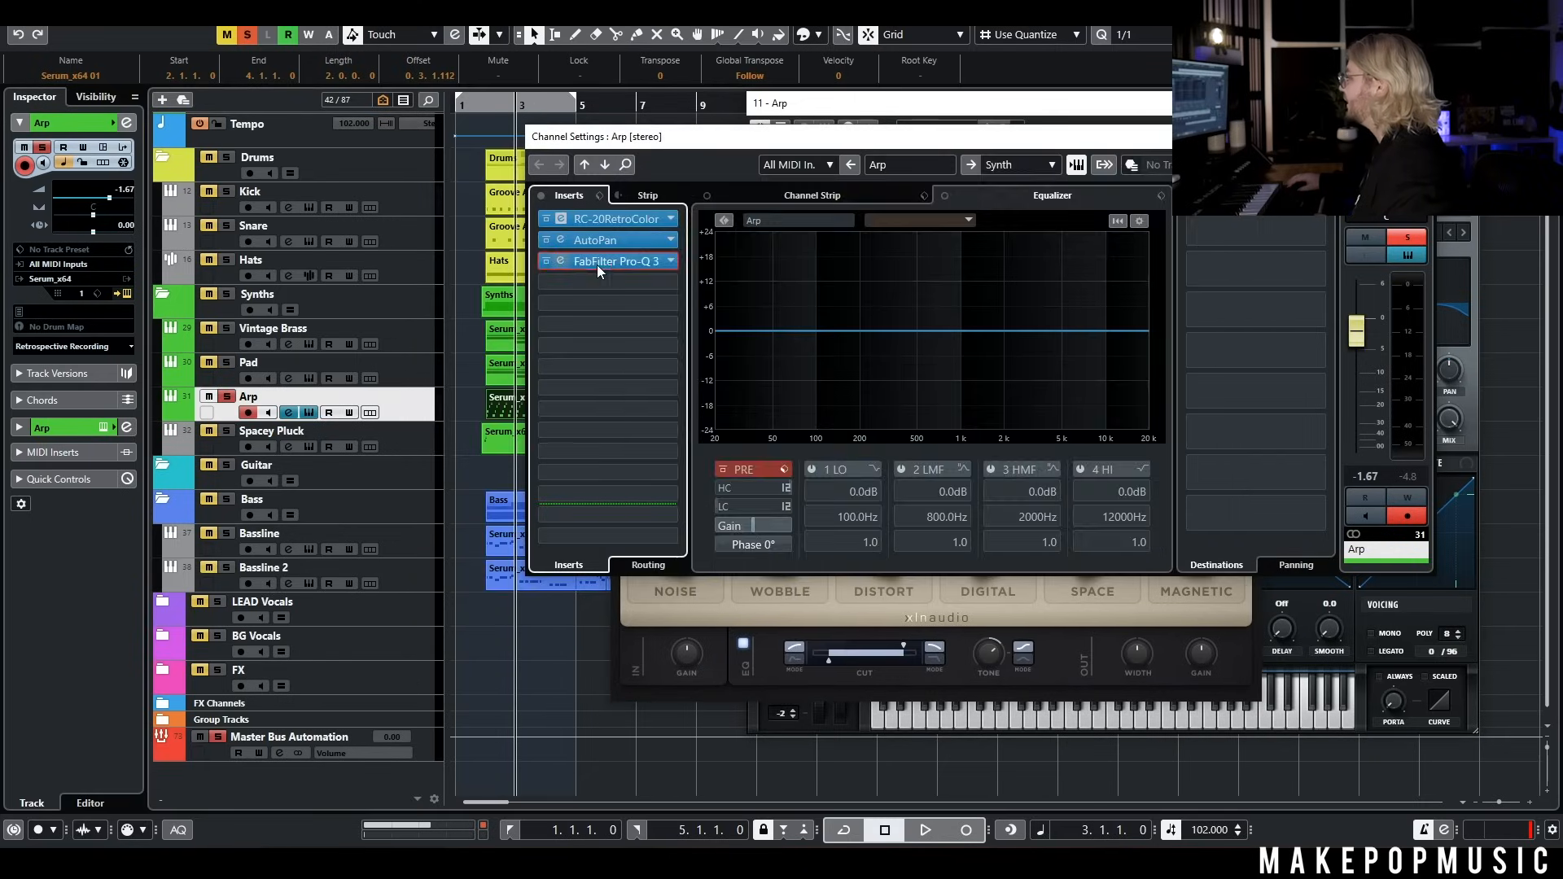
{"action": "left_click_drag", "start_coordinate": [500, 103], "coordinate": [486, 104]}
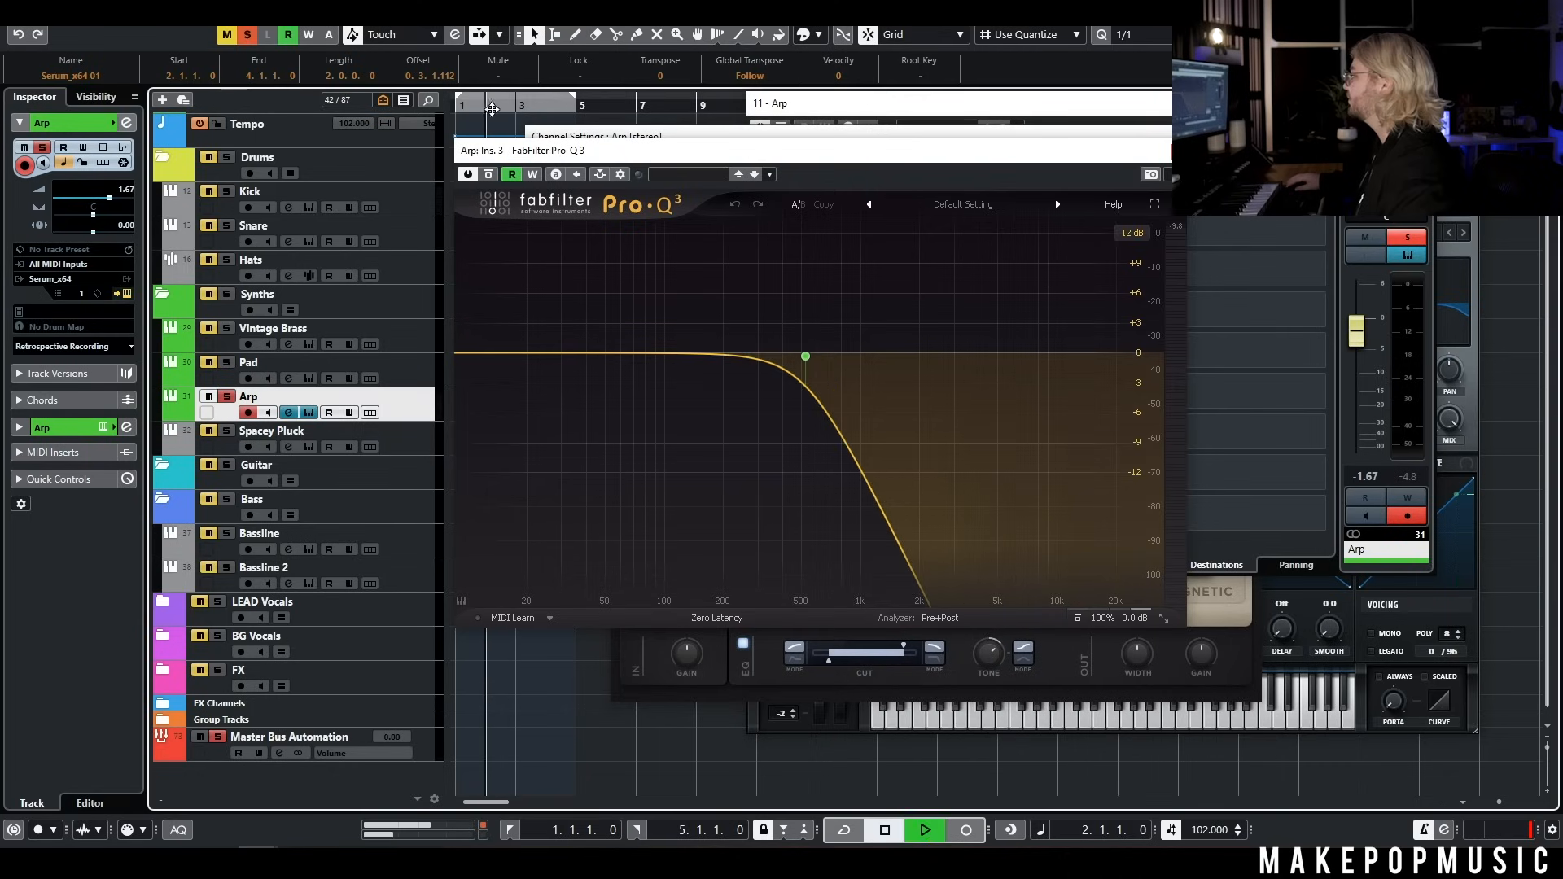
{"action": "key", "text": "space"}
{"action": "left_click", "coordinate": [1423, 136]}
{"action": "left_click", "coordinate": [1468, 103]}
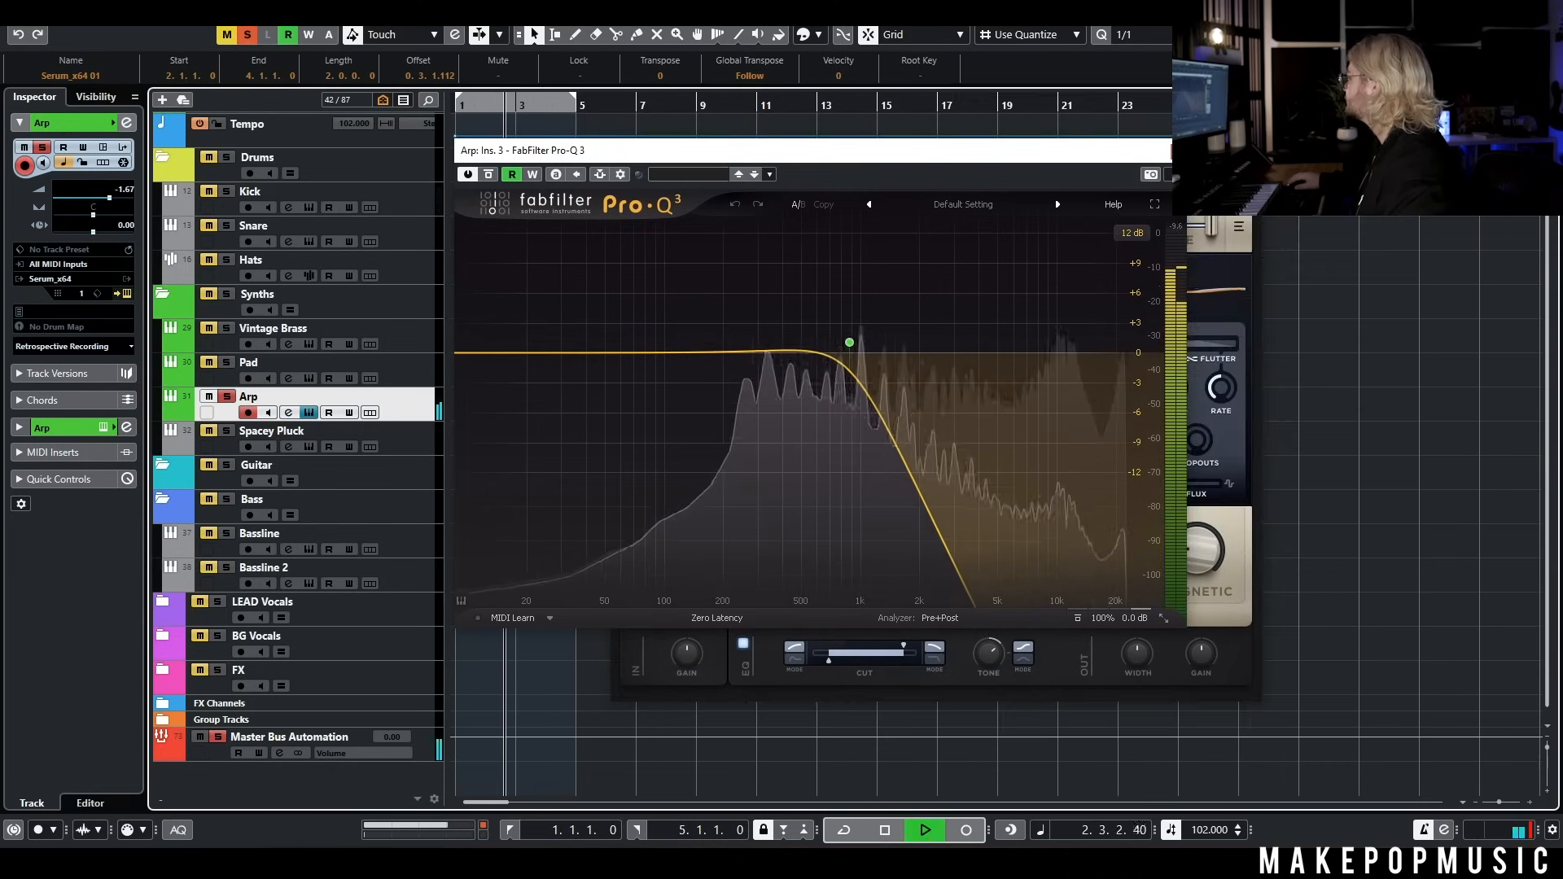
Move the Pro-Q 3 window off the tracks and unsolo Arp to hear it within the full arrangement
{"action": "left_click", "coordinate": [1253, 153]}
{"action": "left_click_drag", "start_coordinate": [926, 153], "coordinate": [1122, 143]}
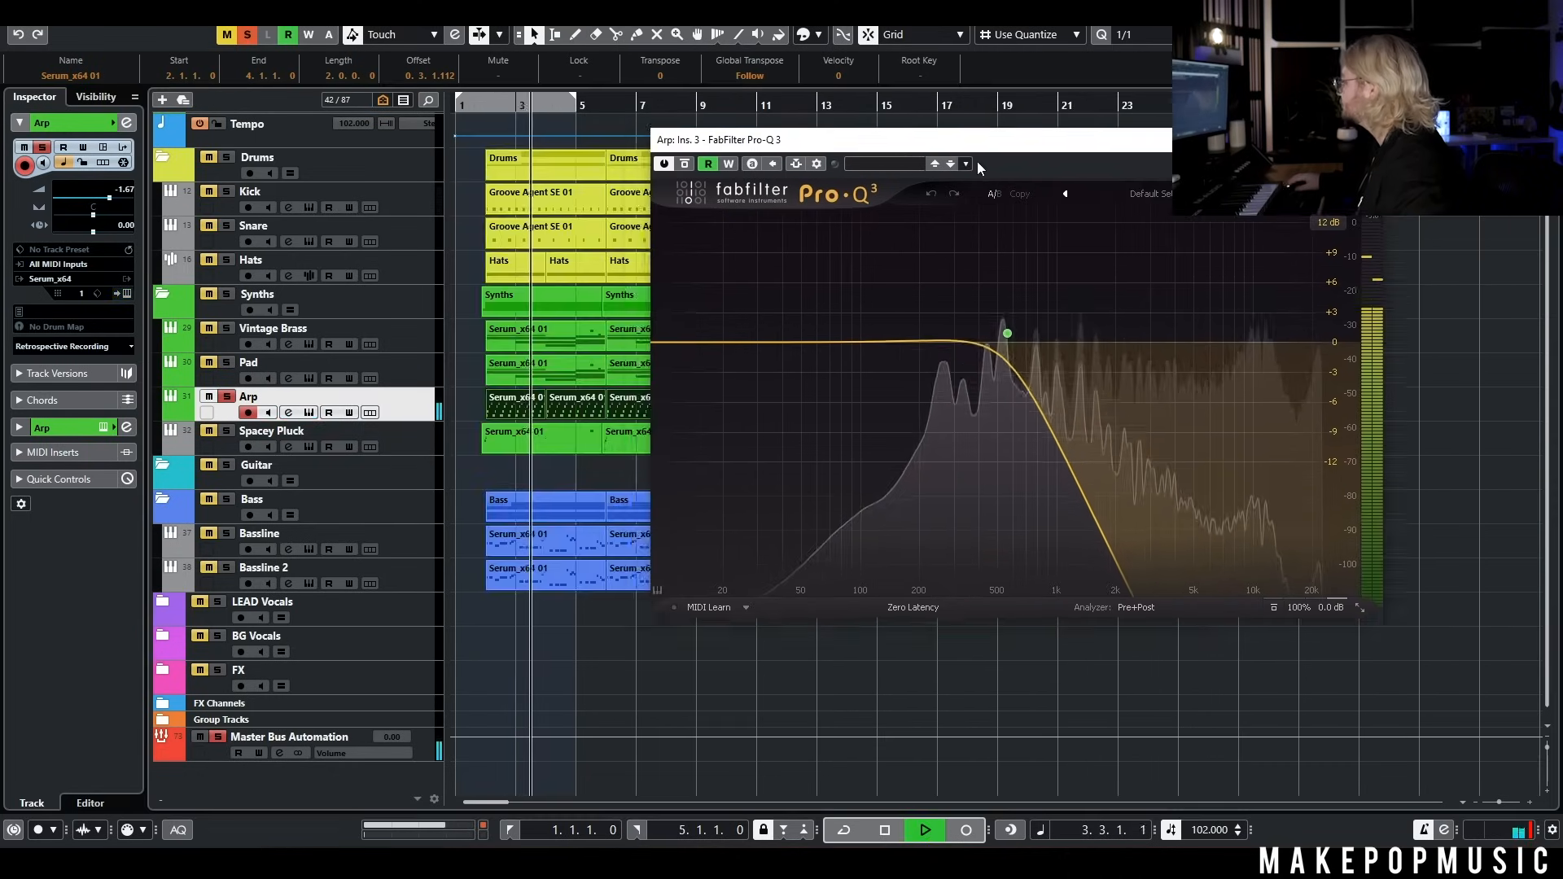
{"action": "left_click", "coordinate": [227, 397]}
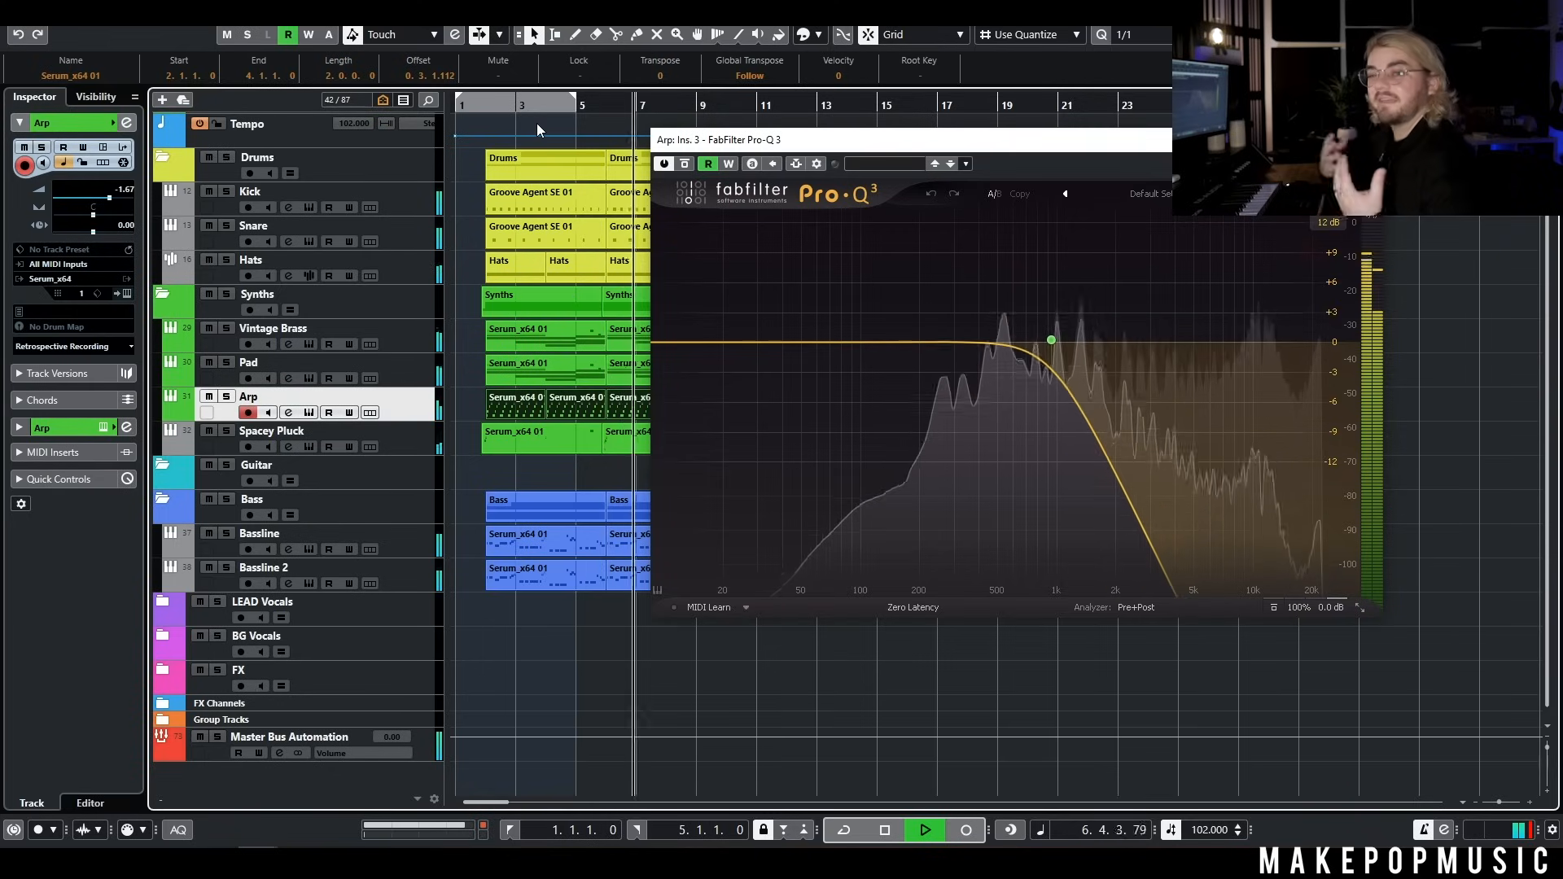
{"action": "key", "text": "space"}
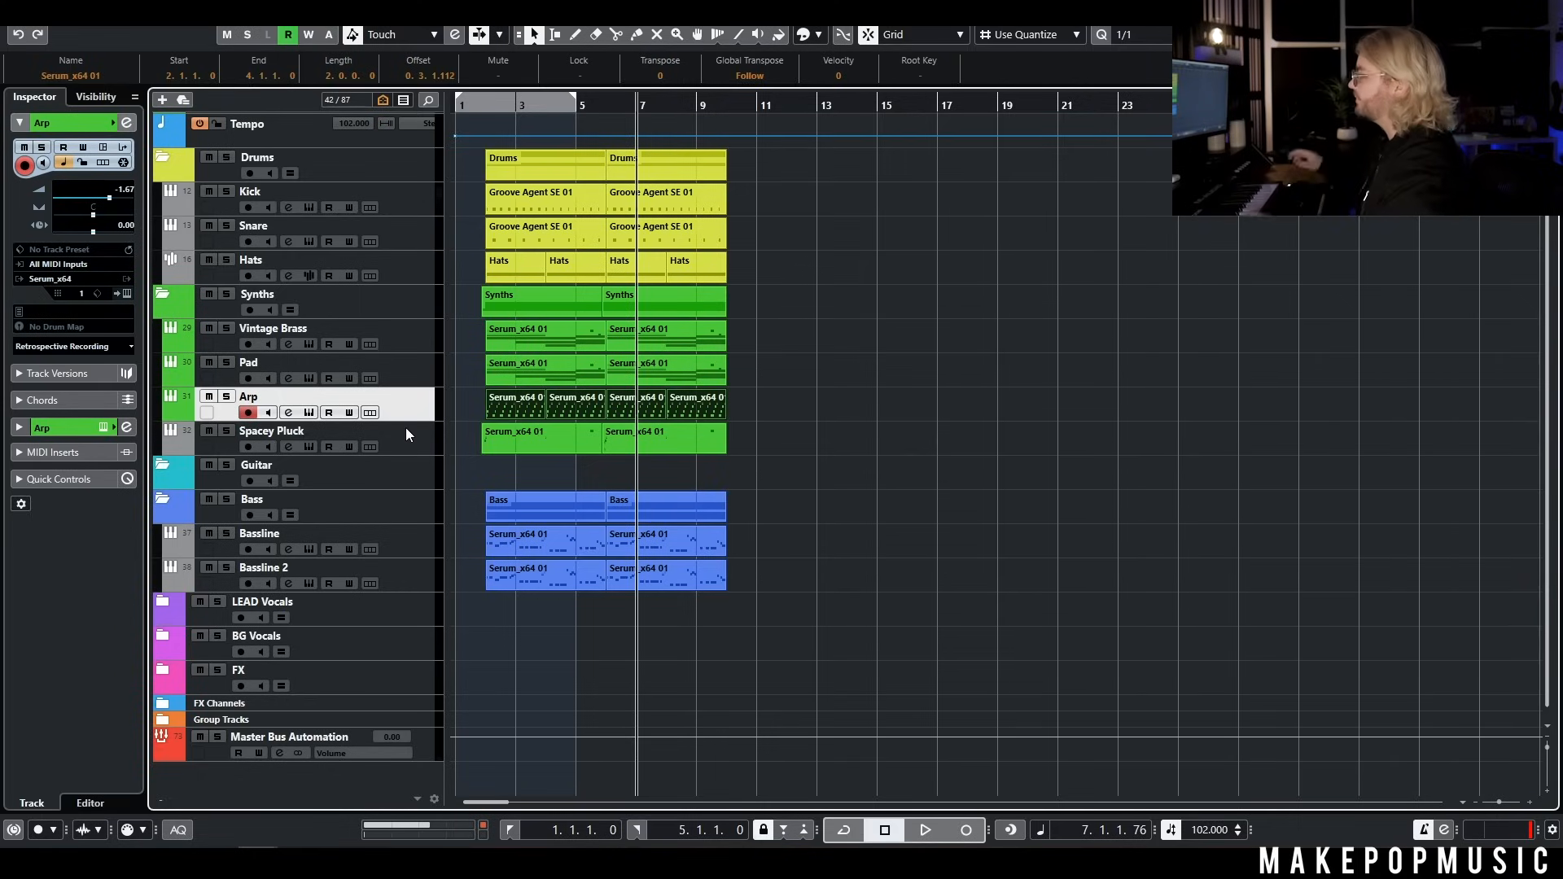
Add another Serum_x64 instrument track directly below the Arp track
{"action": "right_click", "coordinate": [416, 392]}
{"action": "mouse_move", "coordinate": [456, 403]}
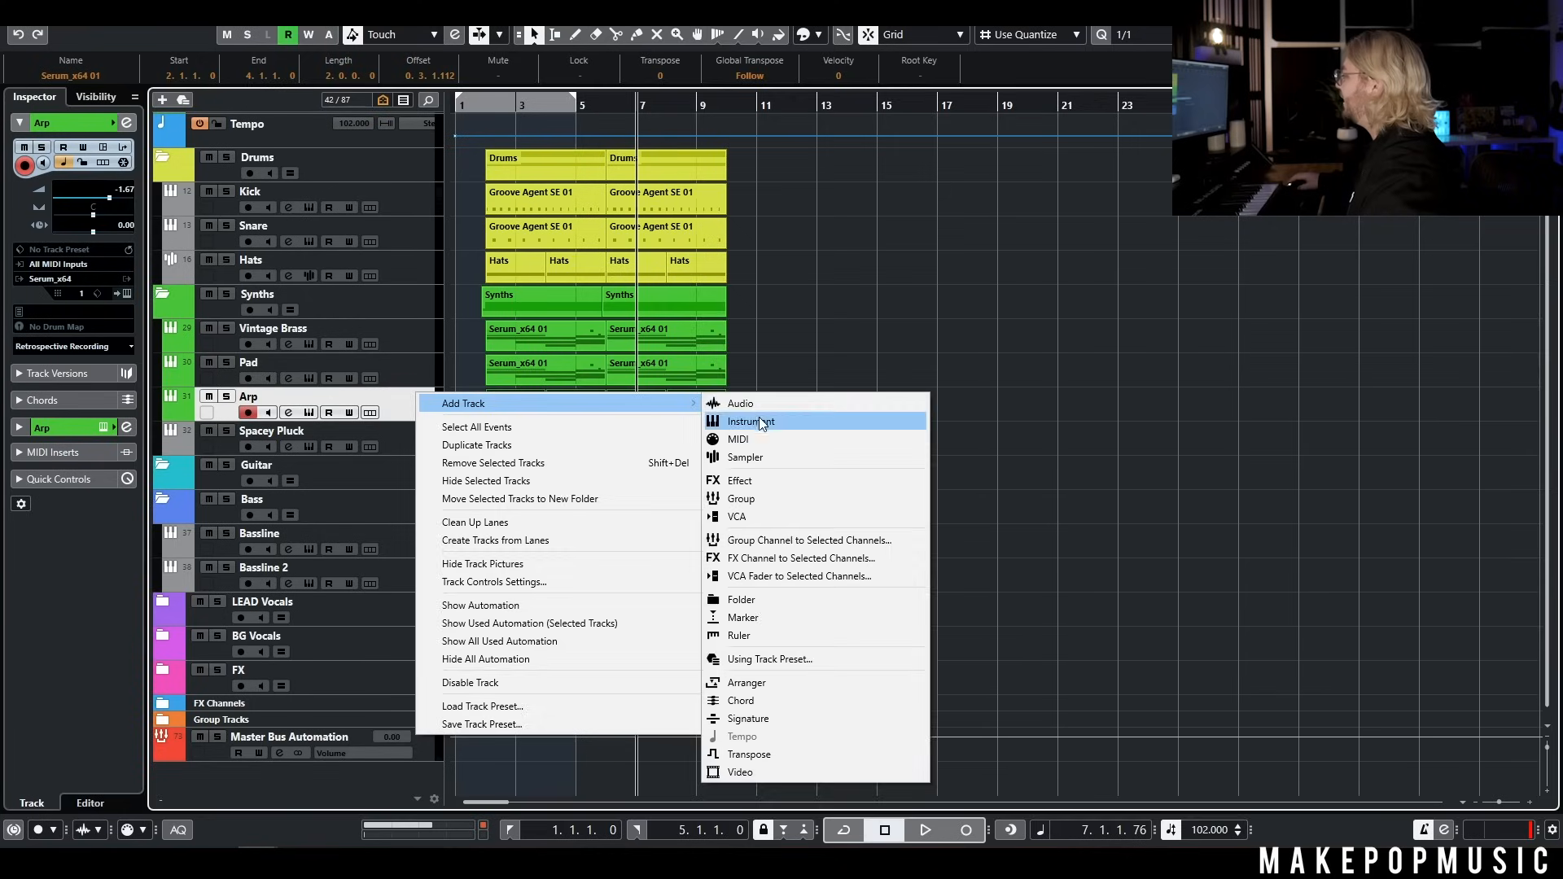
{"action": "left_click", "coordinate": [758, 421]}
{"action": "left_click", "coordinate": [863, 498]}
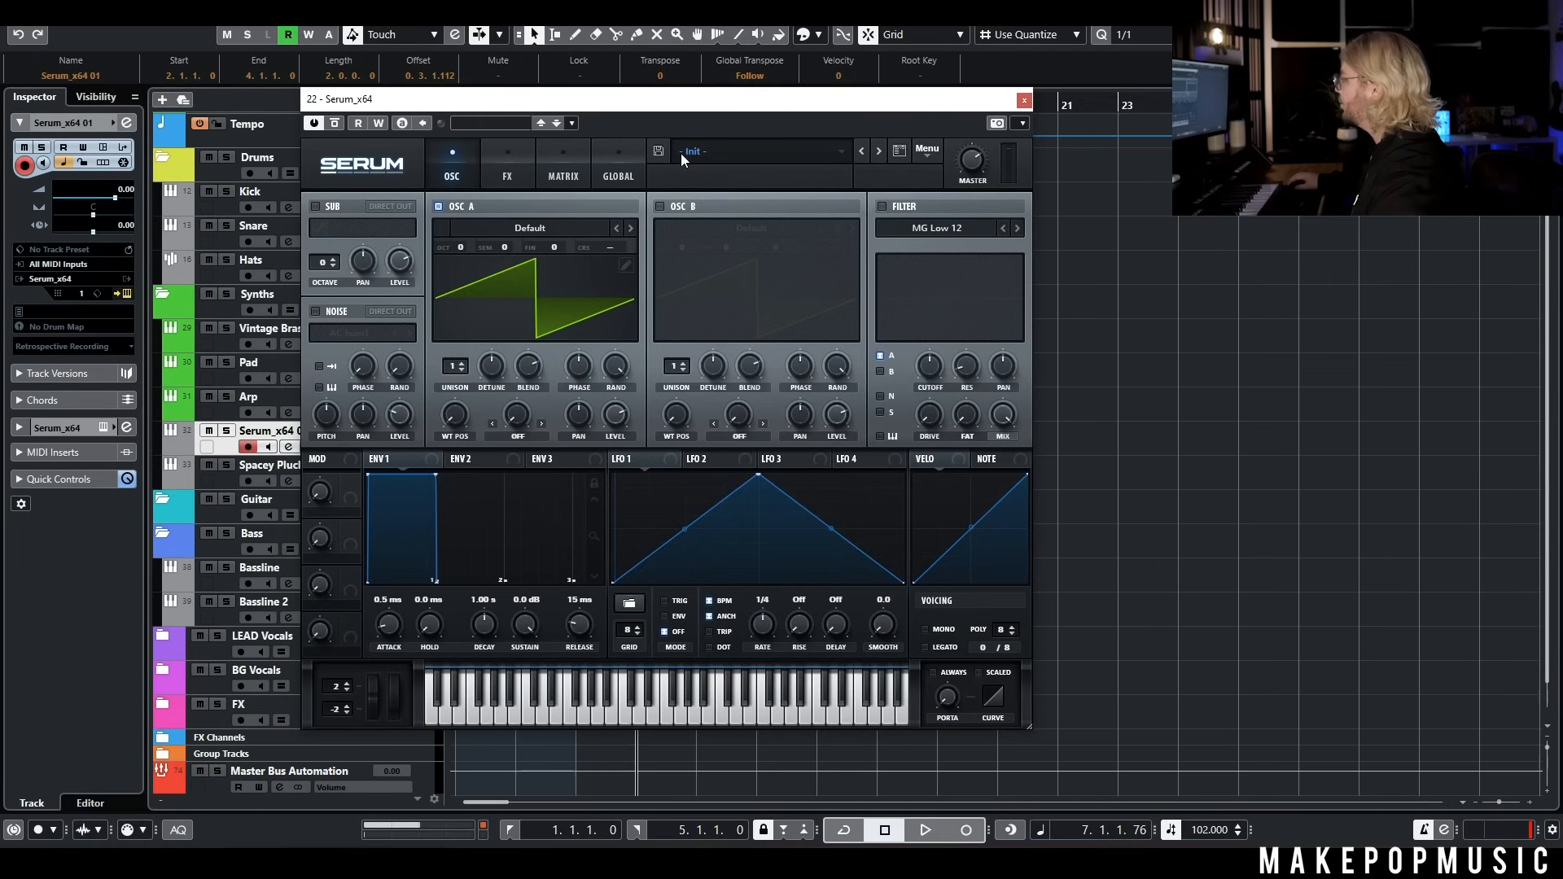
Load the MPM Spectrum preset LD - Your Eyes on the new track and move the Serum window off the arrangement
{"action": "left_click", "coordinate": [683, 158]}
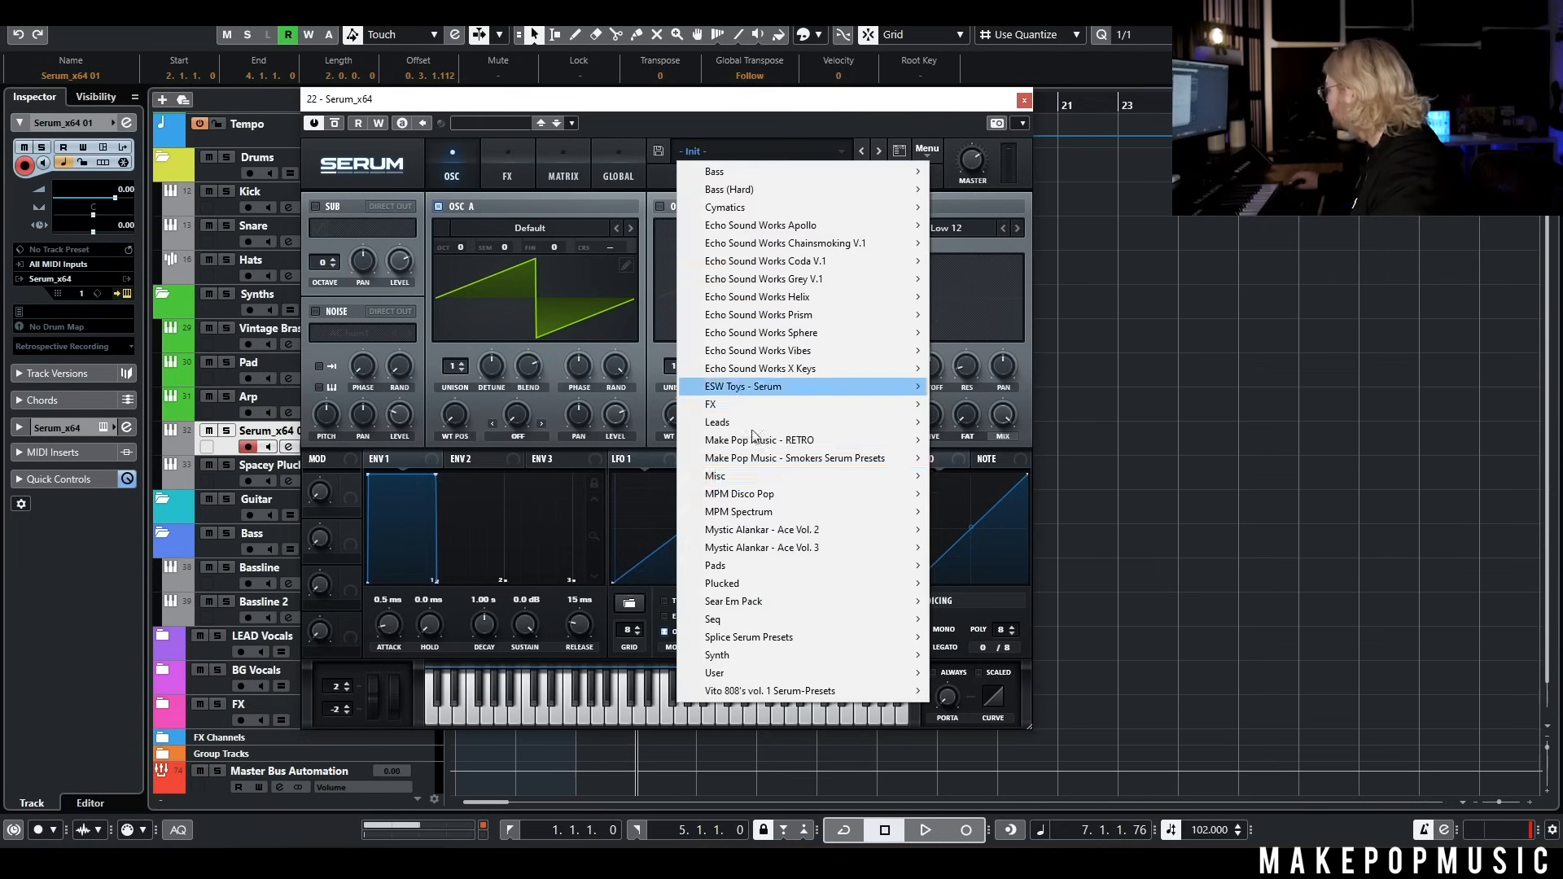
{"action": "mouse_move", "coordinate": [776, 514]}
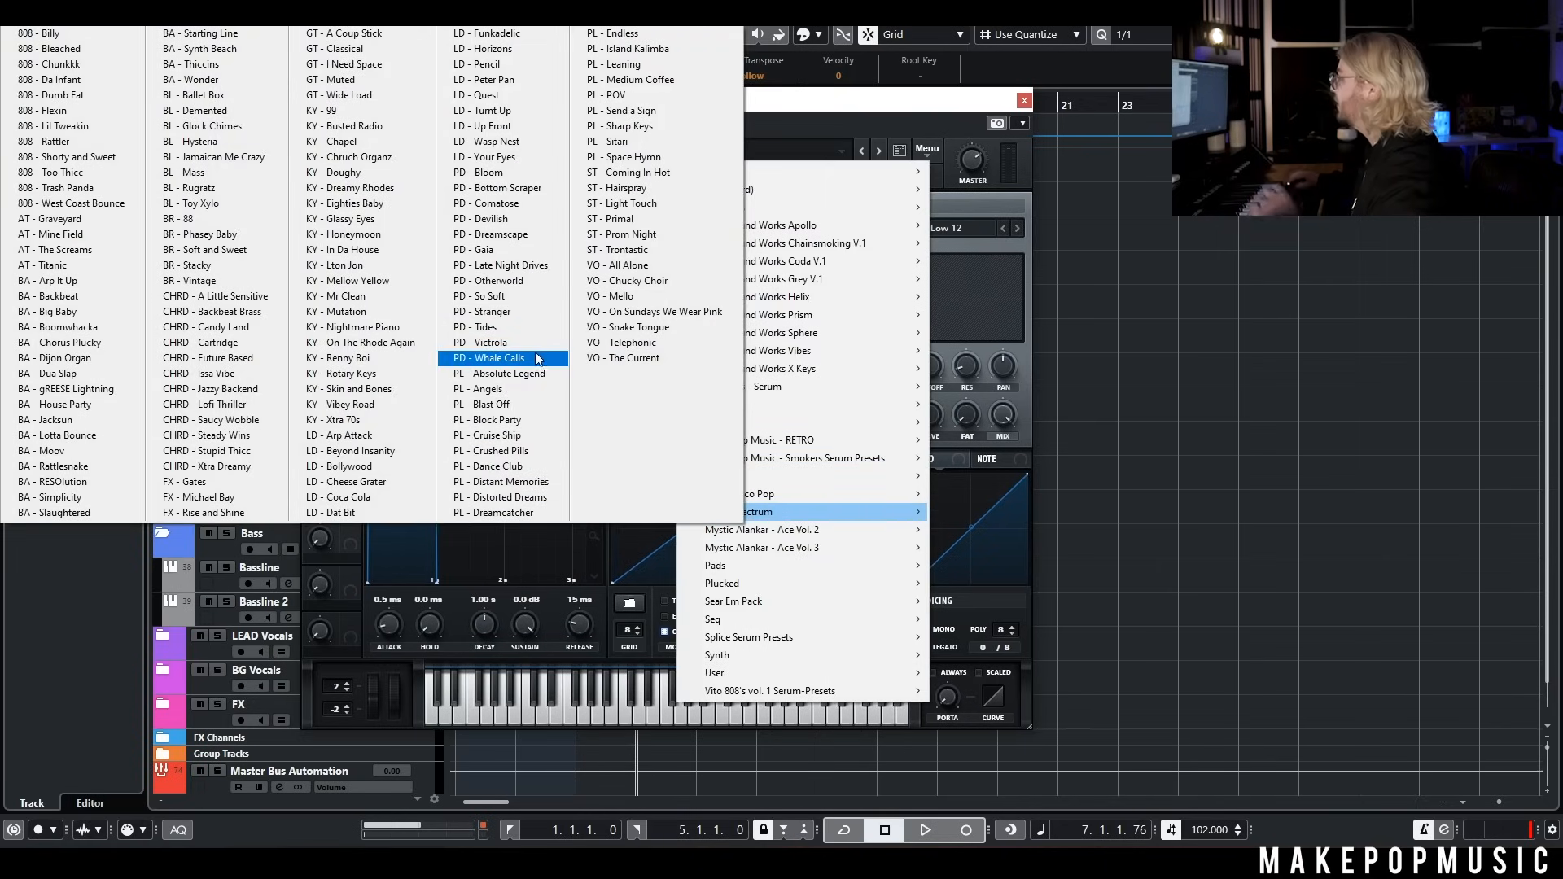
{"action": "left_click", "coordinate": [504, 158]}
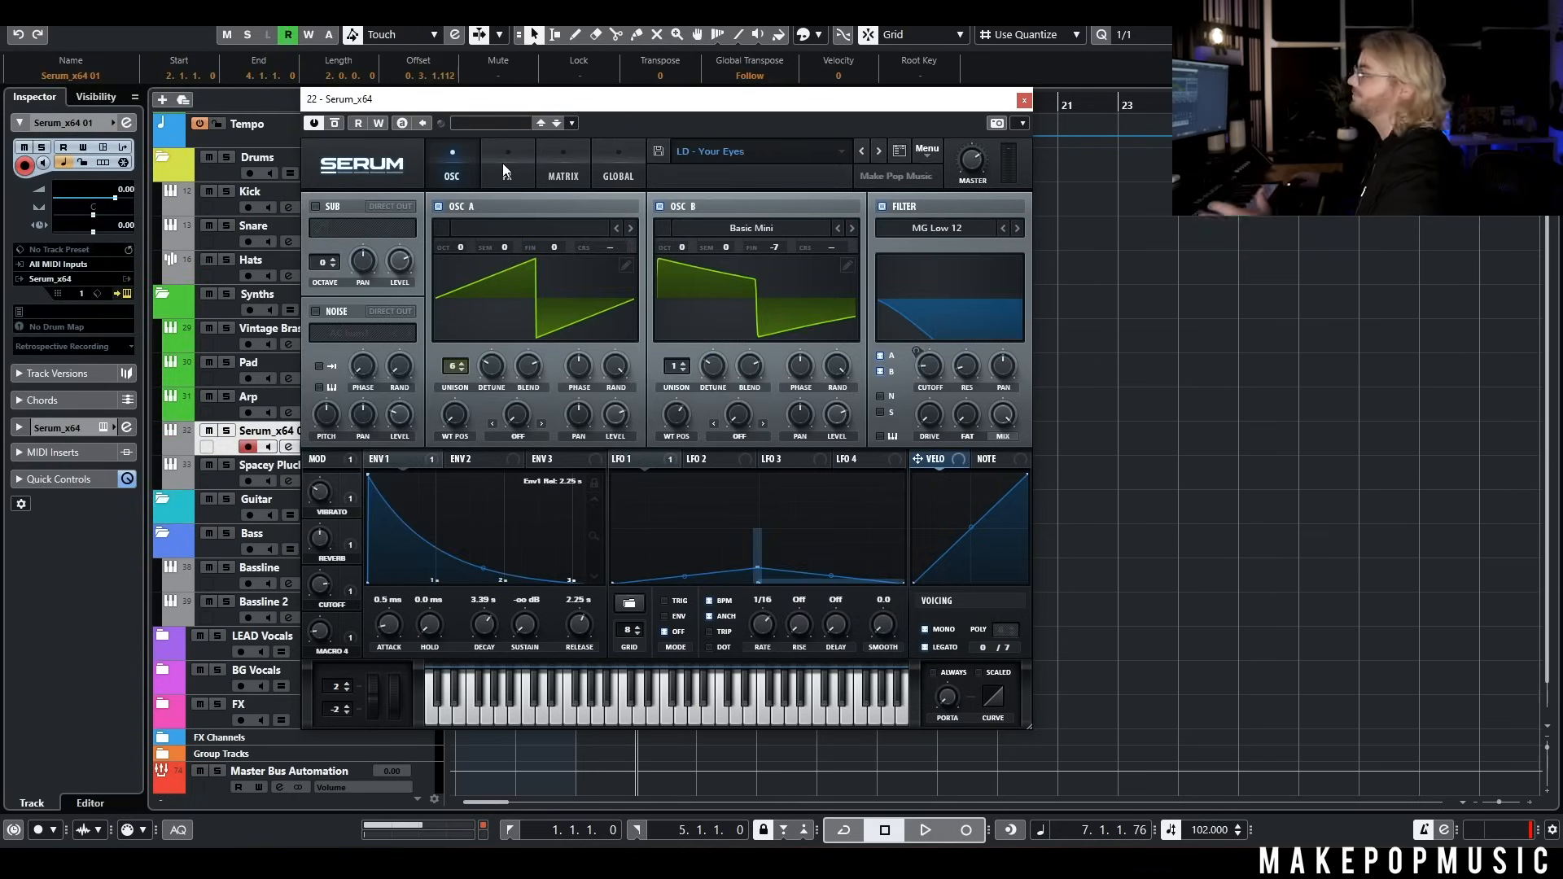
{"action": "left_click_drag", "start_coordinate": [598, 110], "coordinate": [864, 108]}
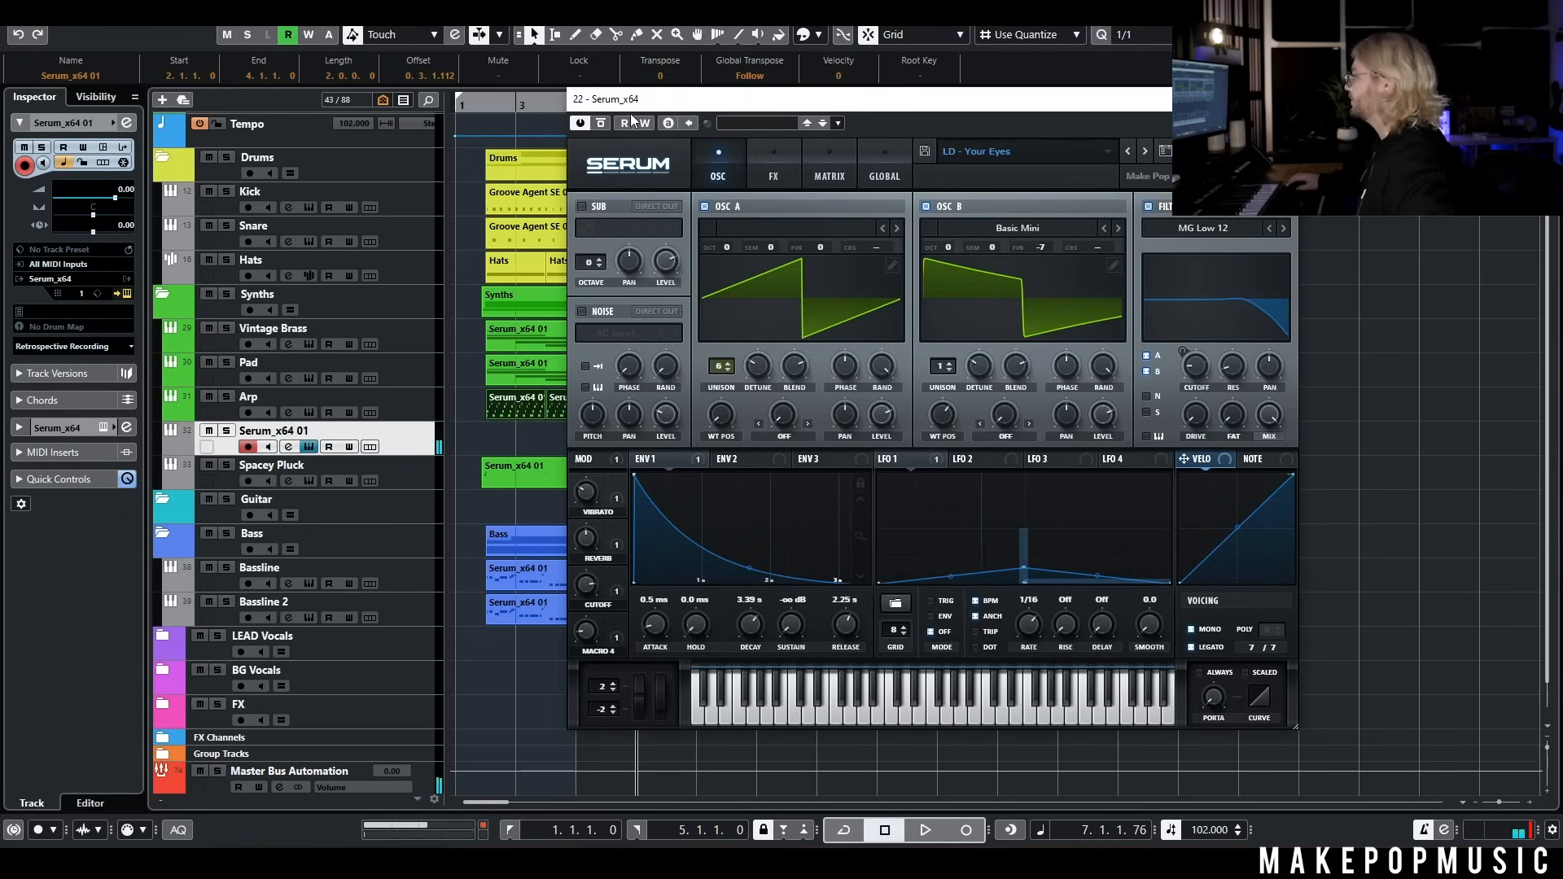
{"action": "left_click_drag", "start_coordinate": [629, 105], "coordinate": [855, 124]}
Record a lead part on the new Serum track over the arrangement
{"action": "key", "text": "space"}
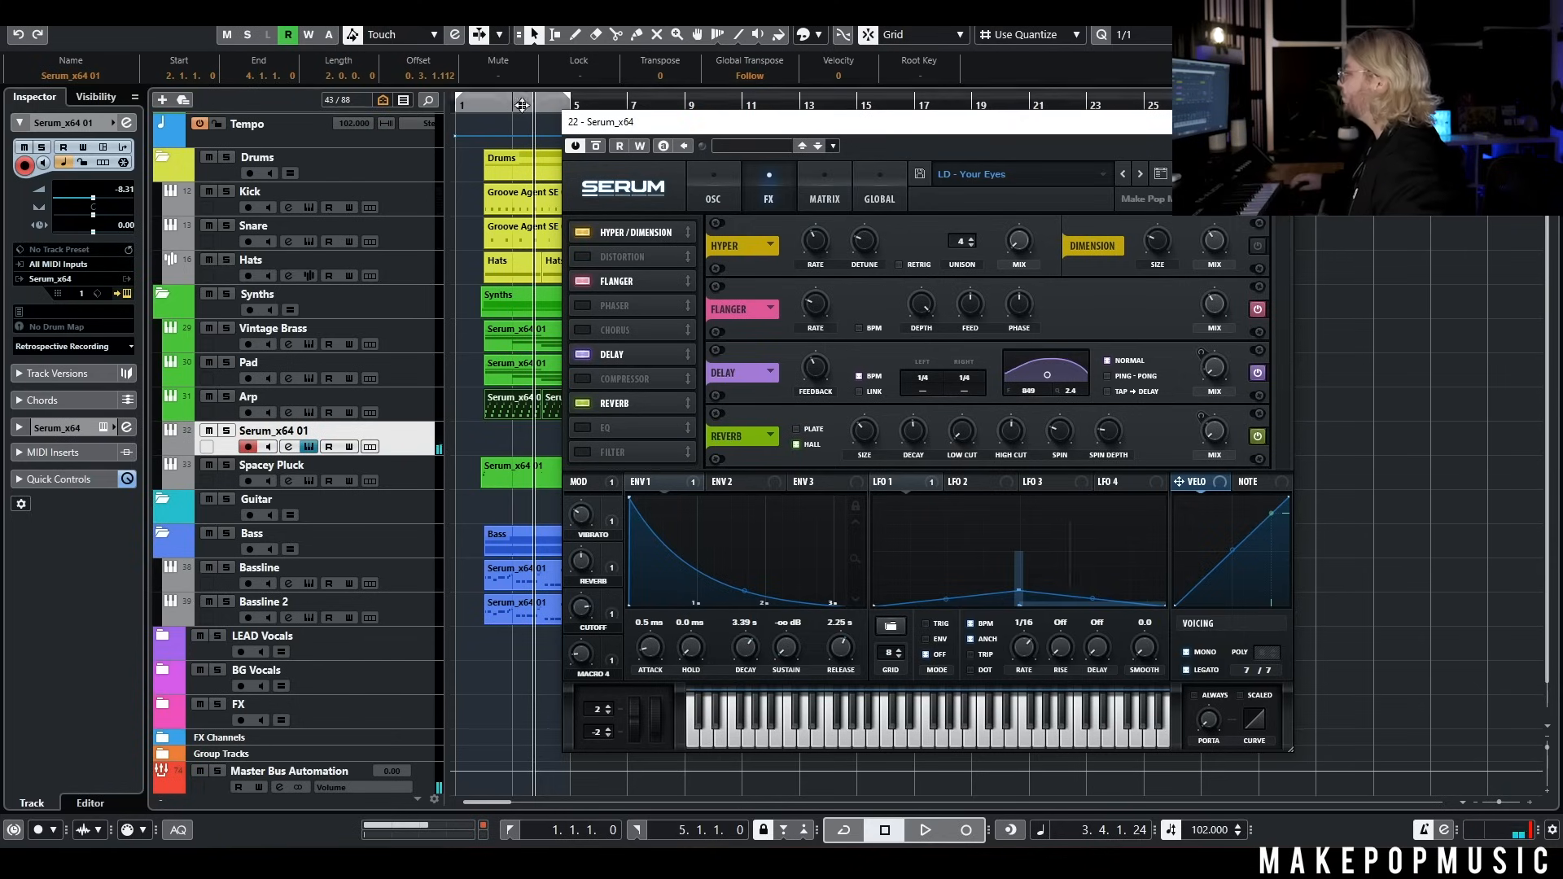
{"action": "left_click", "coordinate": [966, 830]}
{"action": "key", "text": "space"}
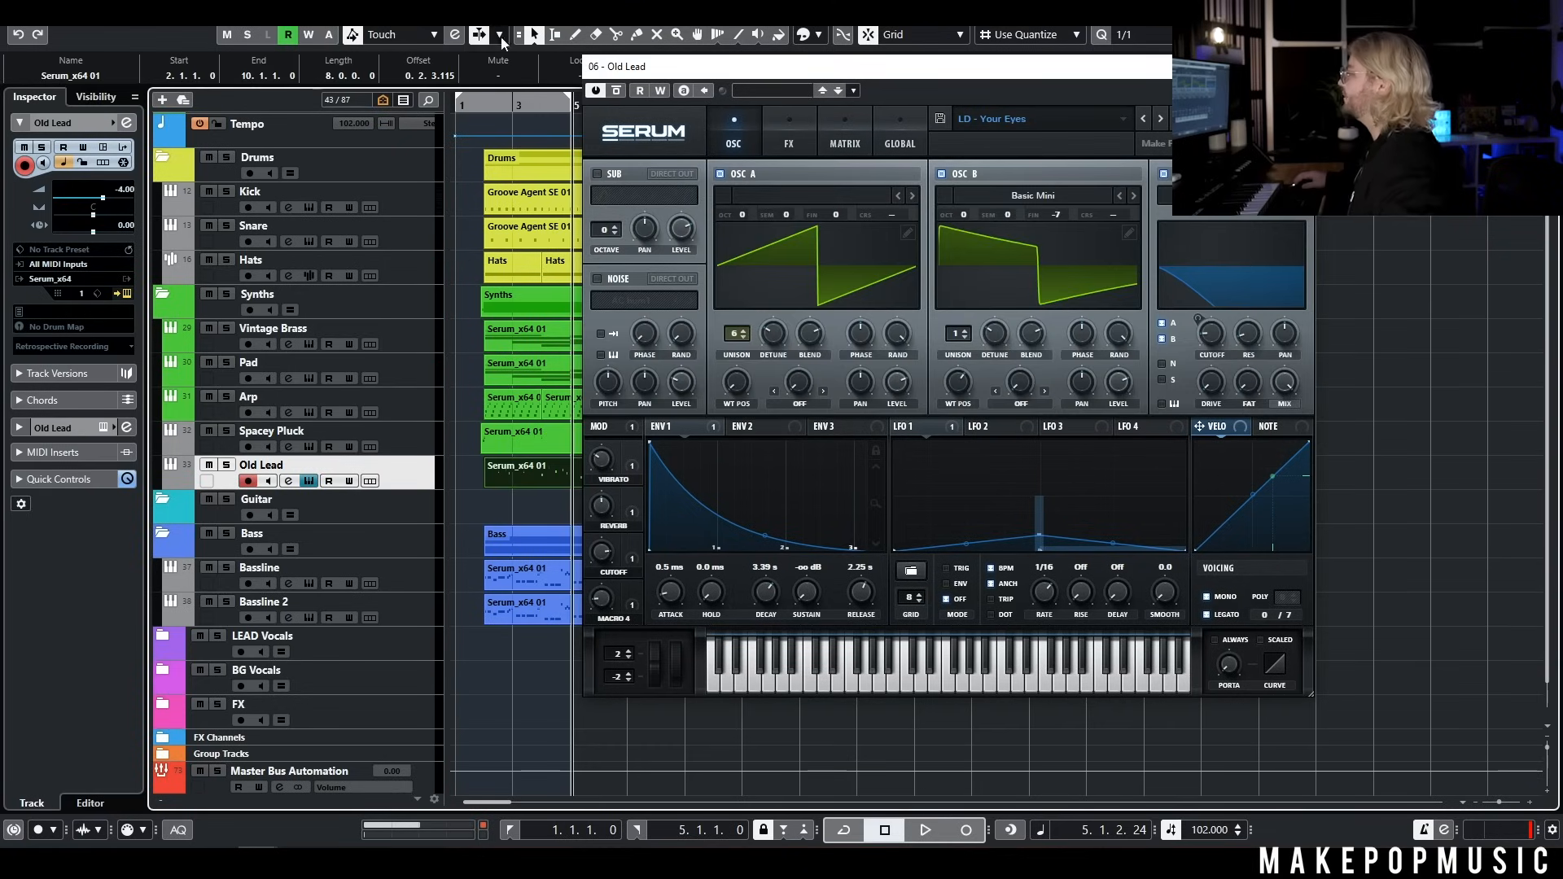
Play the arrangement from bar 2 to hear the Old Lead part with the other tracks
{"action": "left_click", "coordinate": [487, 101]}
{"action": "key", "text": "space"}
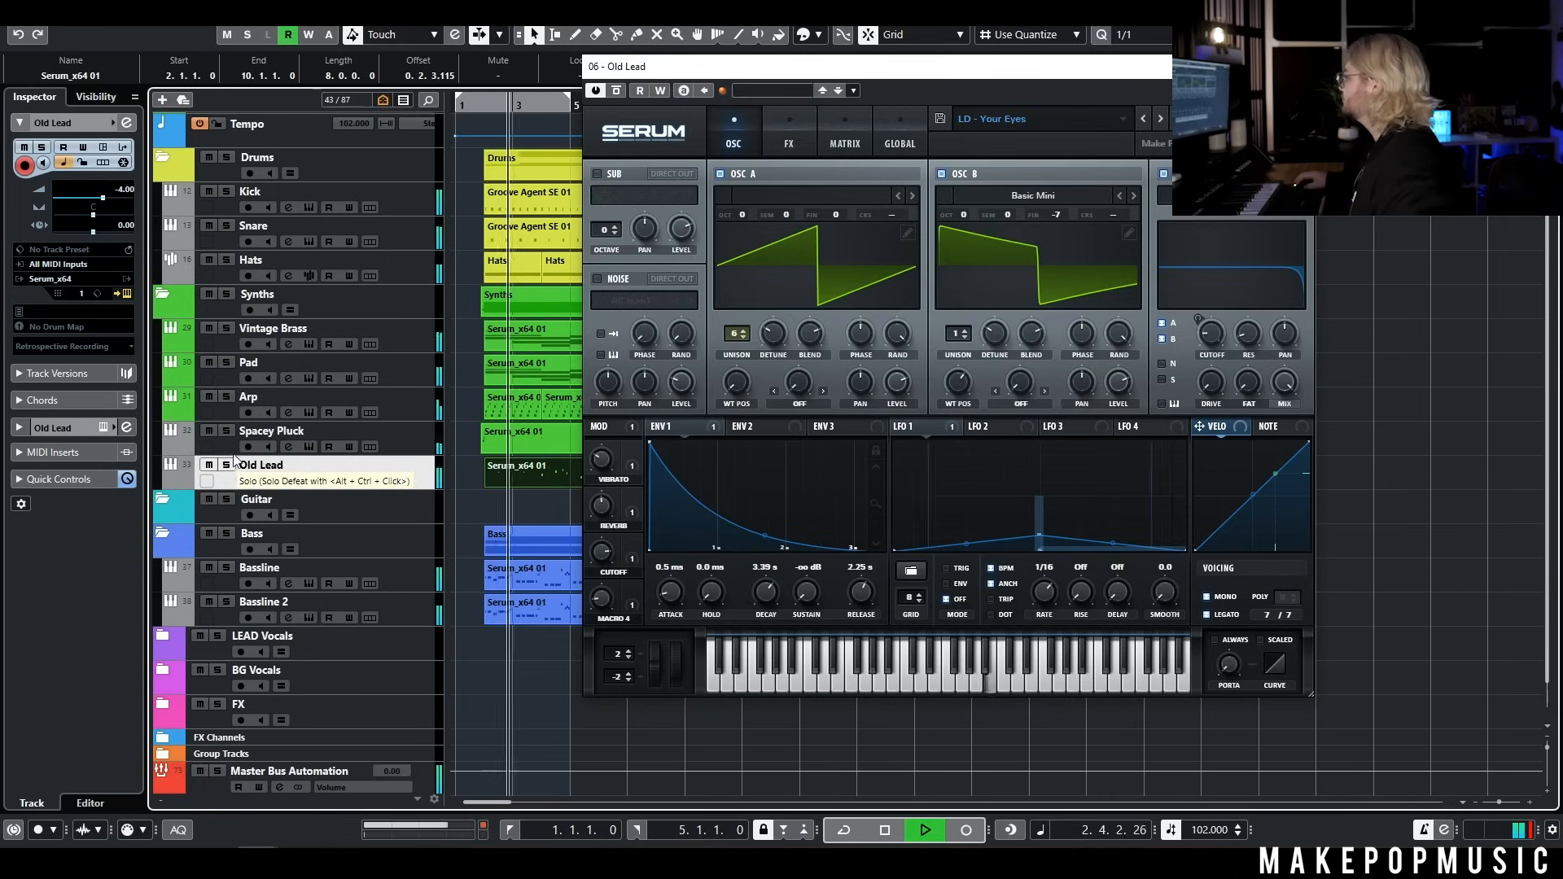
{"action": "key", "text": "space"}
Duplicate the Old Lead track and load the MPM Spectrum preset LD - Coca Cola on the copy, checking the preset's effects
{"action": "right_click", "coordinate": [420, 473]}
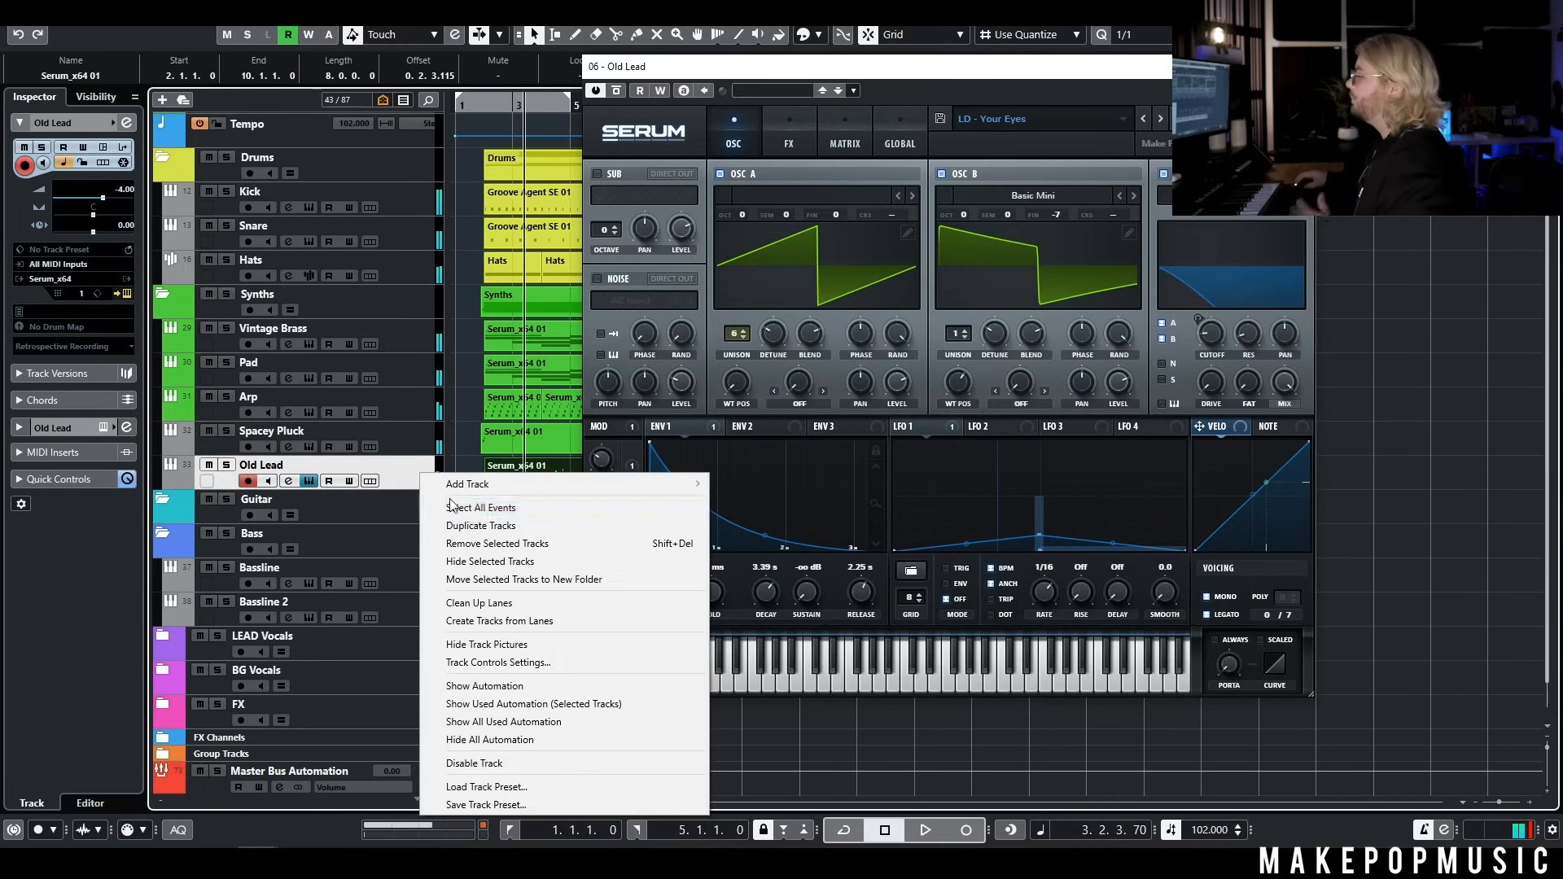
{"action": "left_click", "coordinate": [467, 527]}
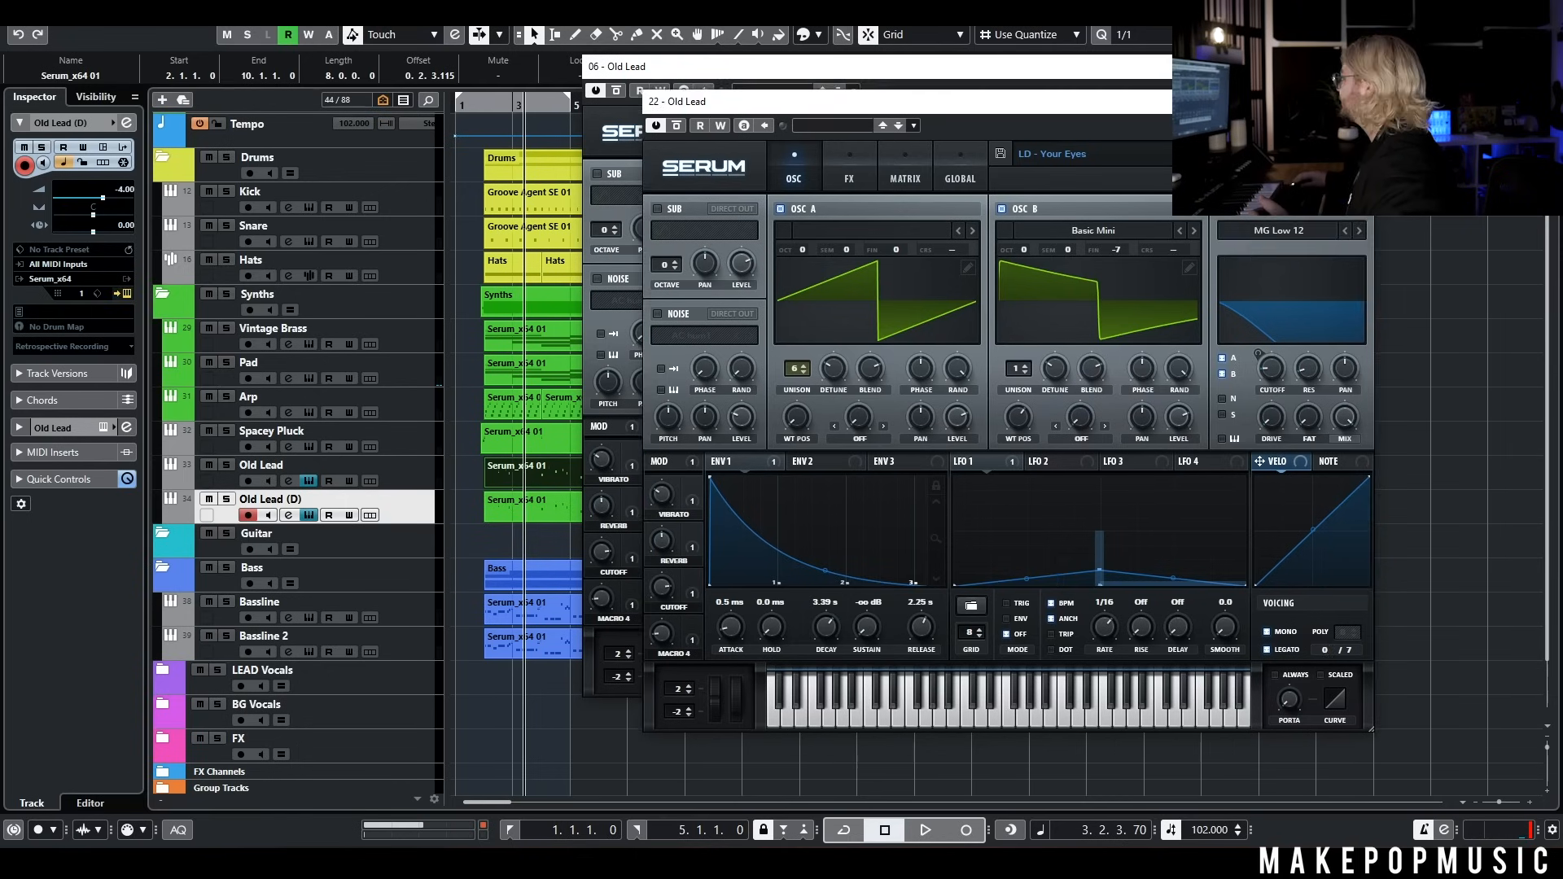
{"action": "left_click", "coordinate": [1102, 148]}
{"action": "mouse_move", "coordinate": [1125, 514]}
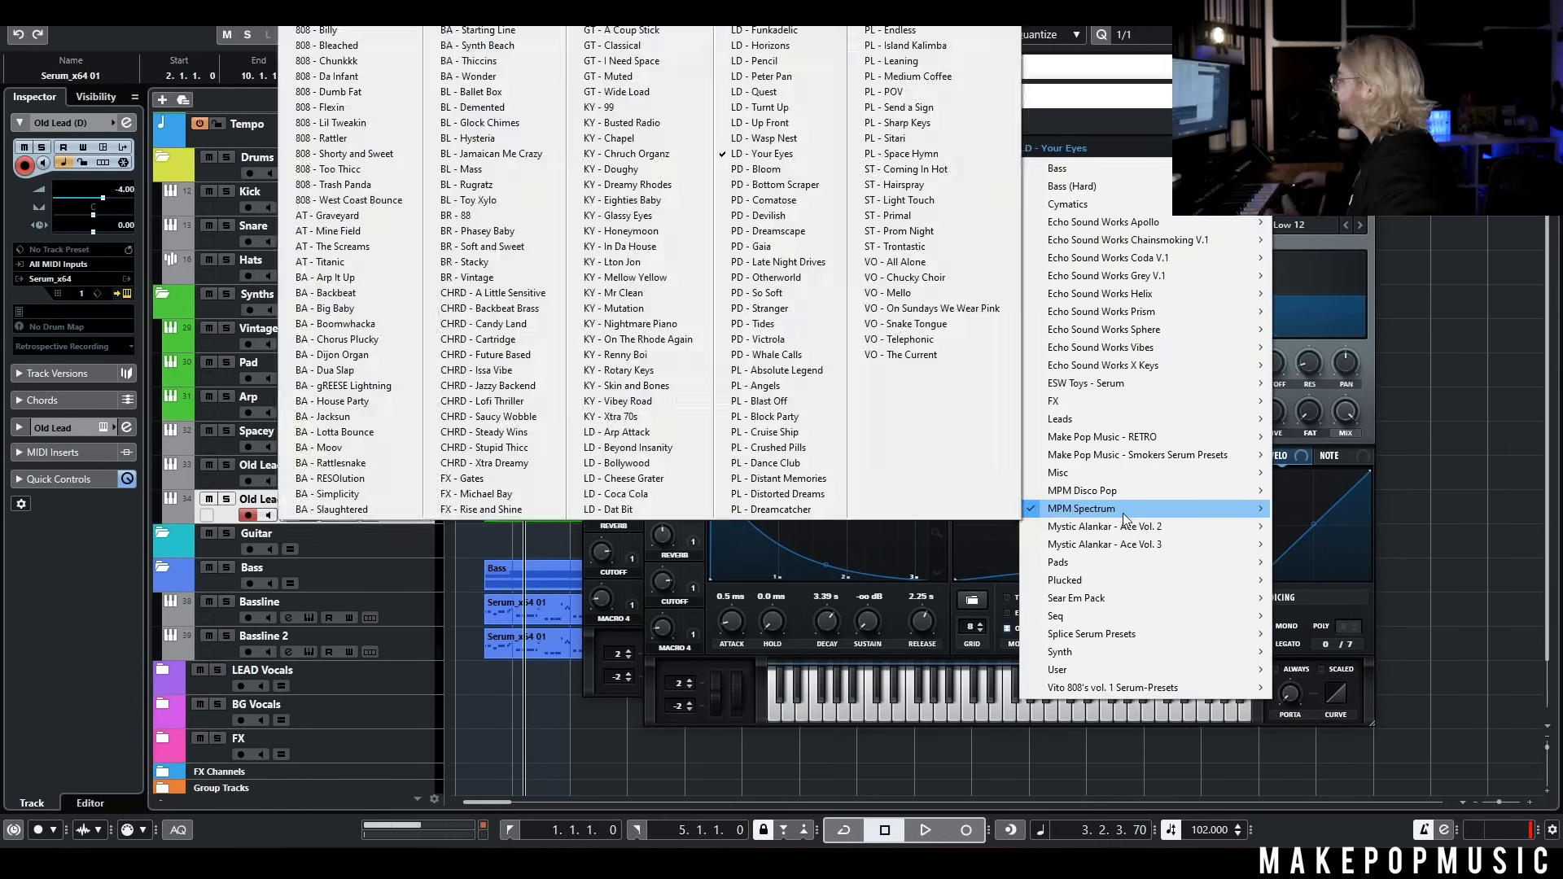
{"action": "left_click", "coordinate": [634, 494]}
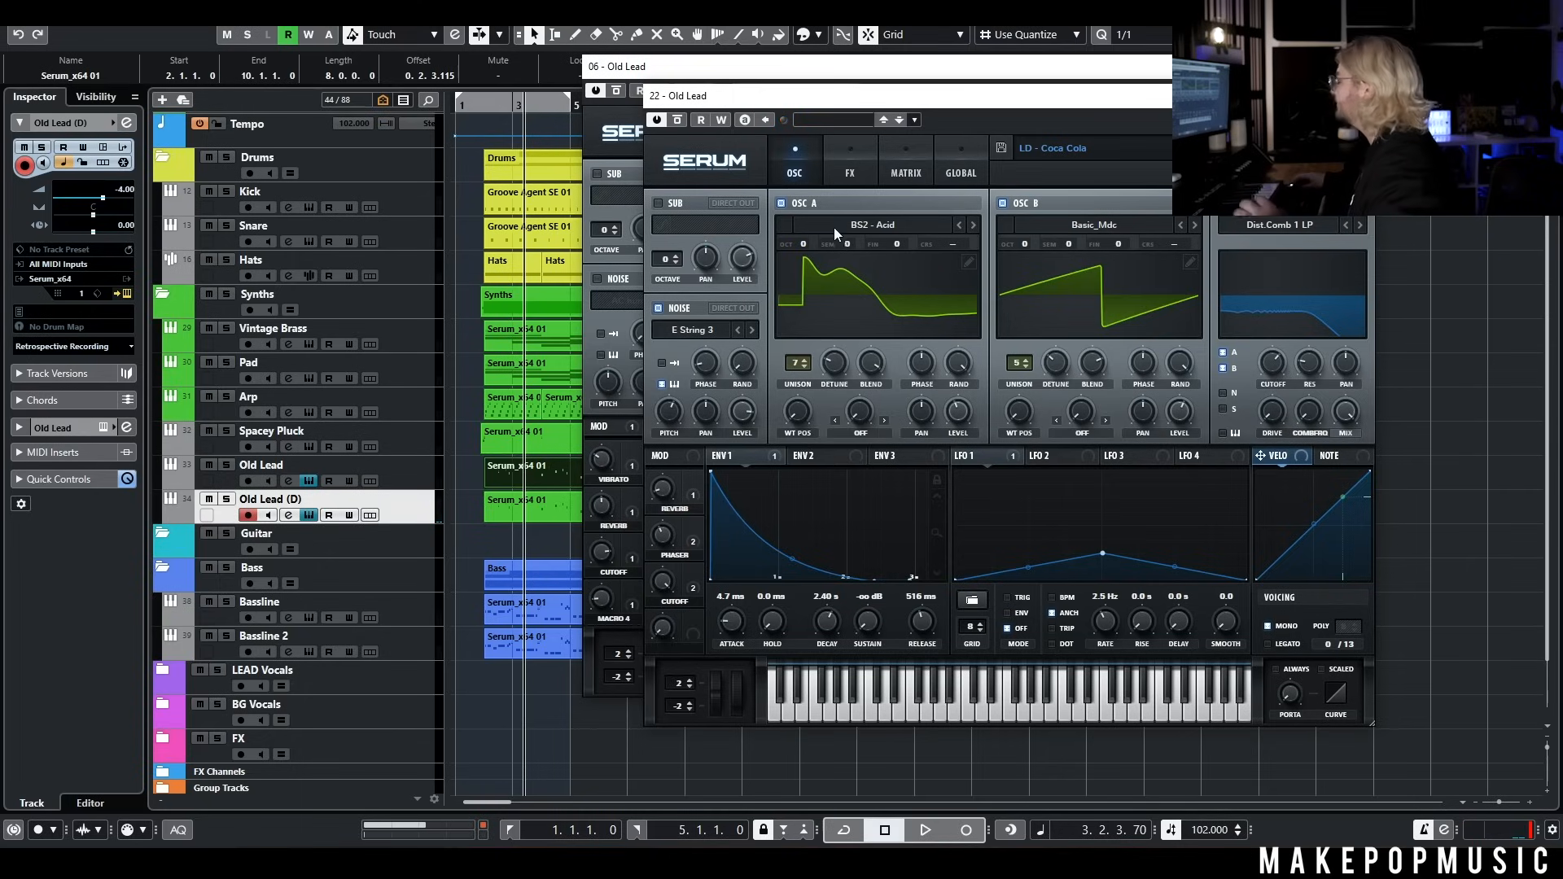
{"action": "left_click", "coordinate": [847, 149]}
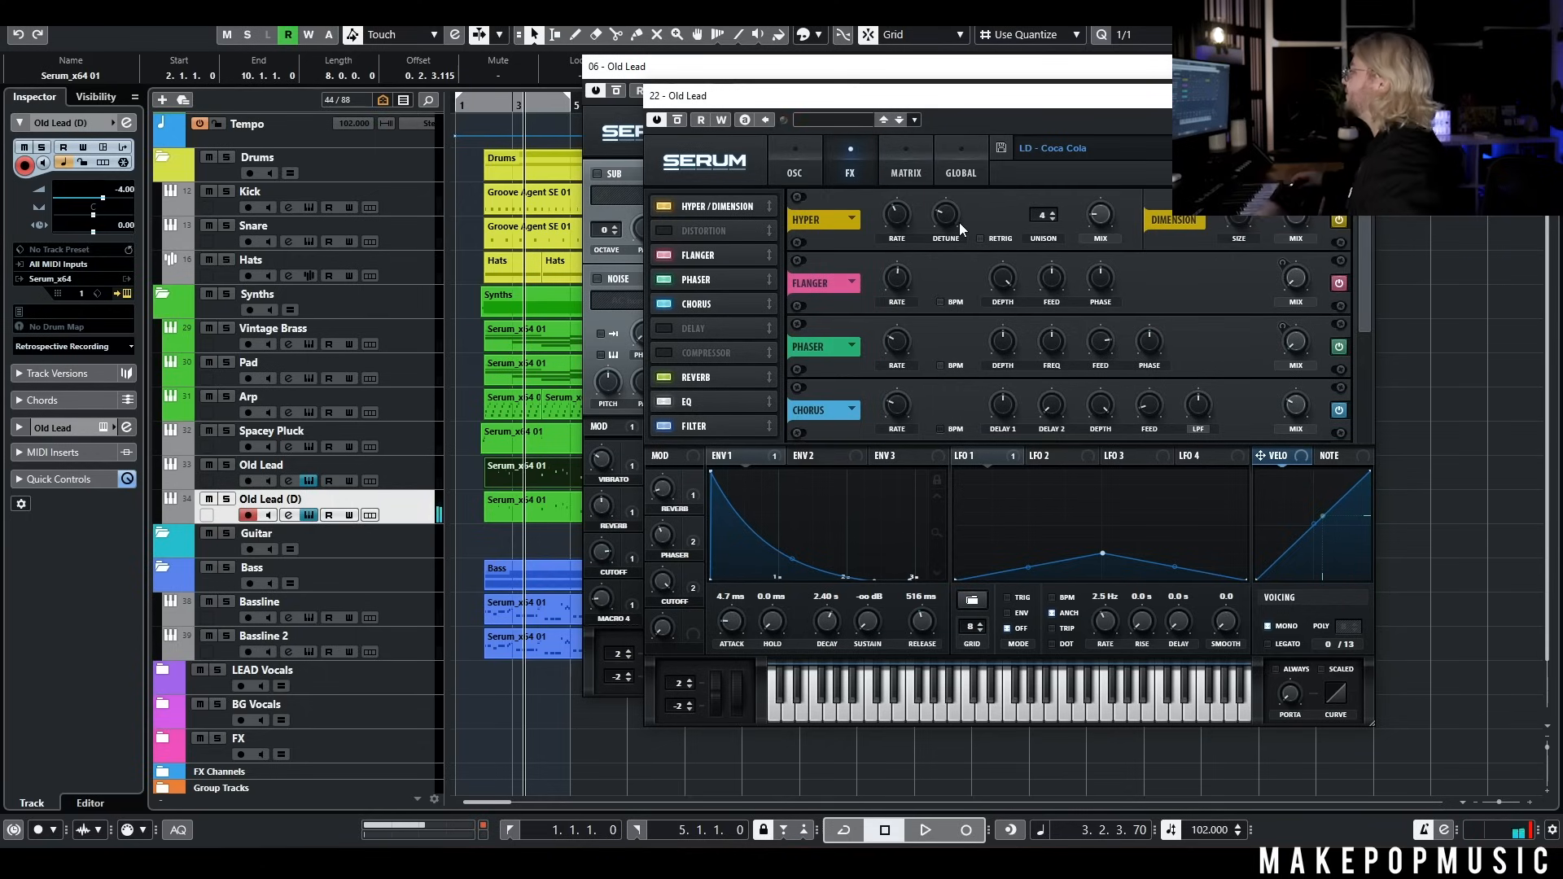
{"action": "left_click", "coordinate": [794, 163]}
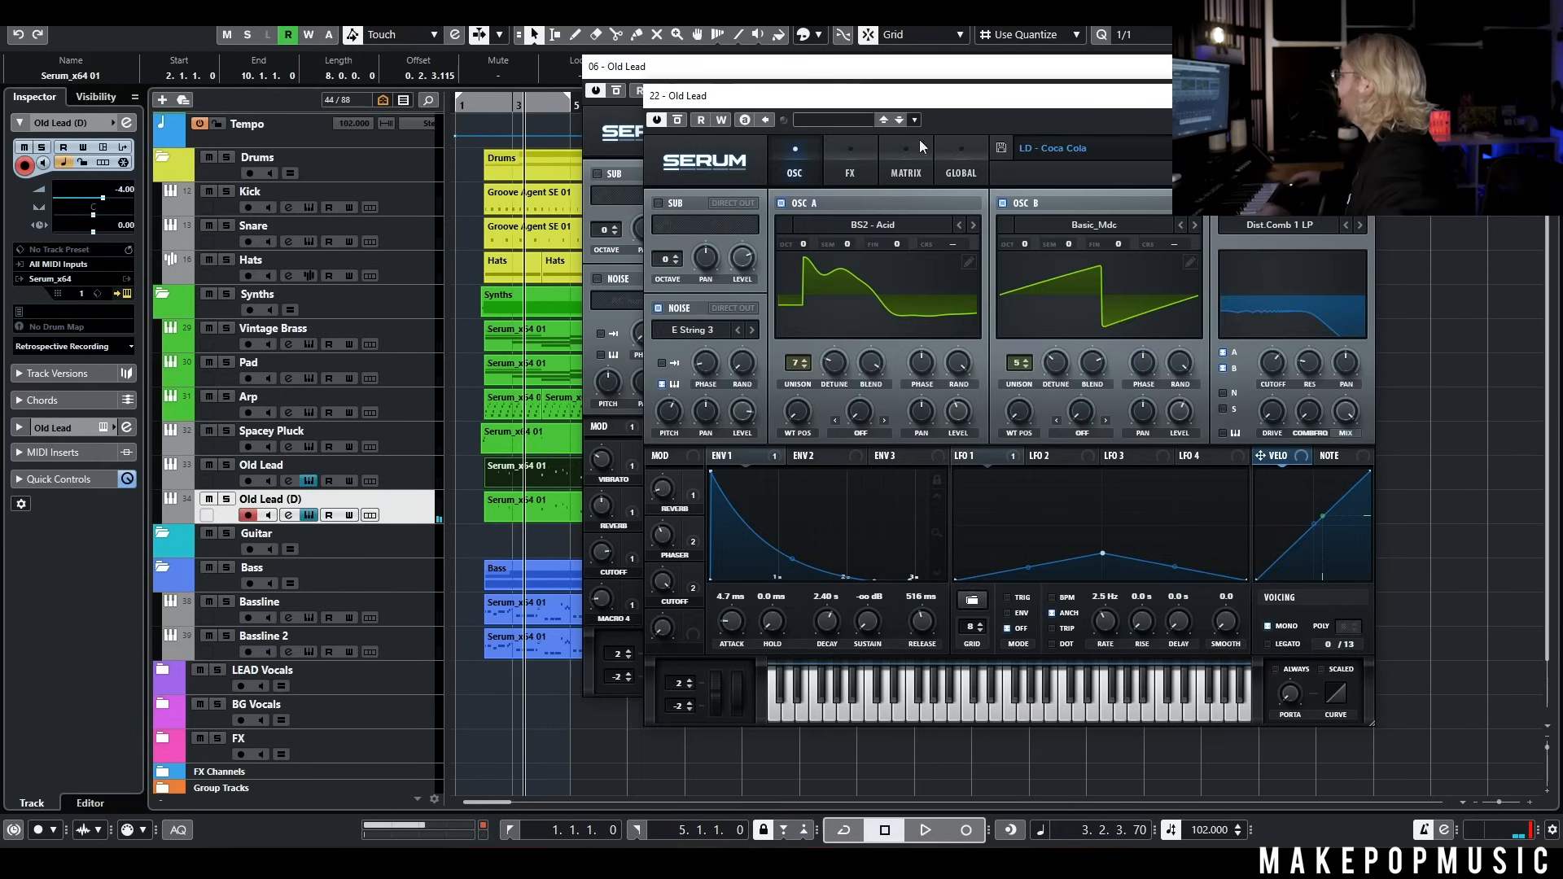
Look over the effects used in the LD - Coca Cola preset and close both open Serum windows
{"action": "left_click", "coordinate": [848, 173]}
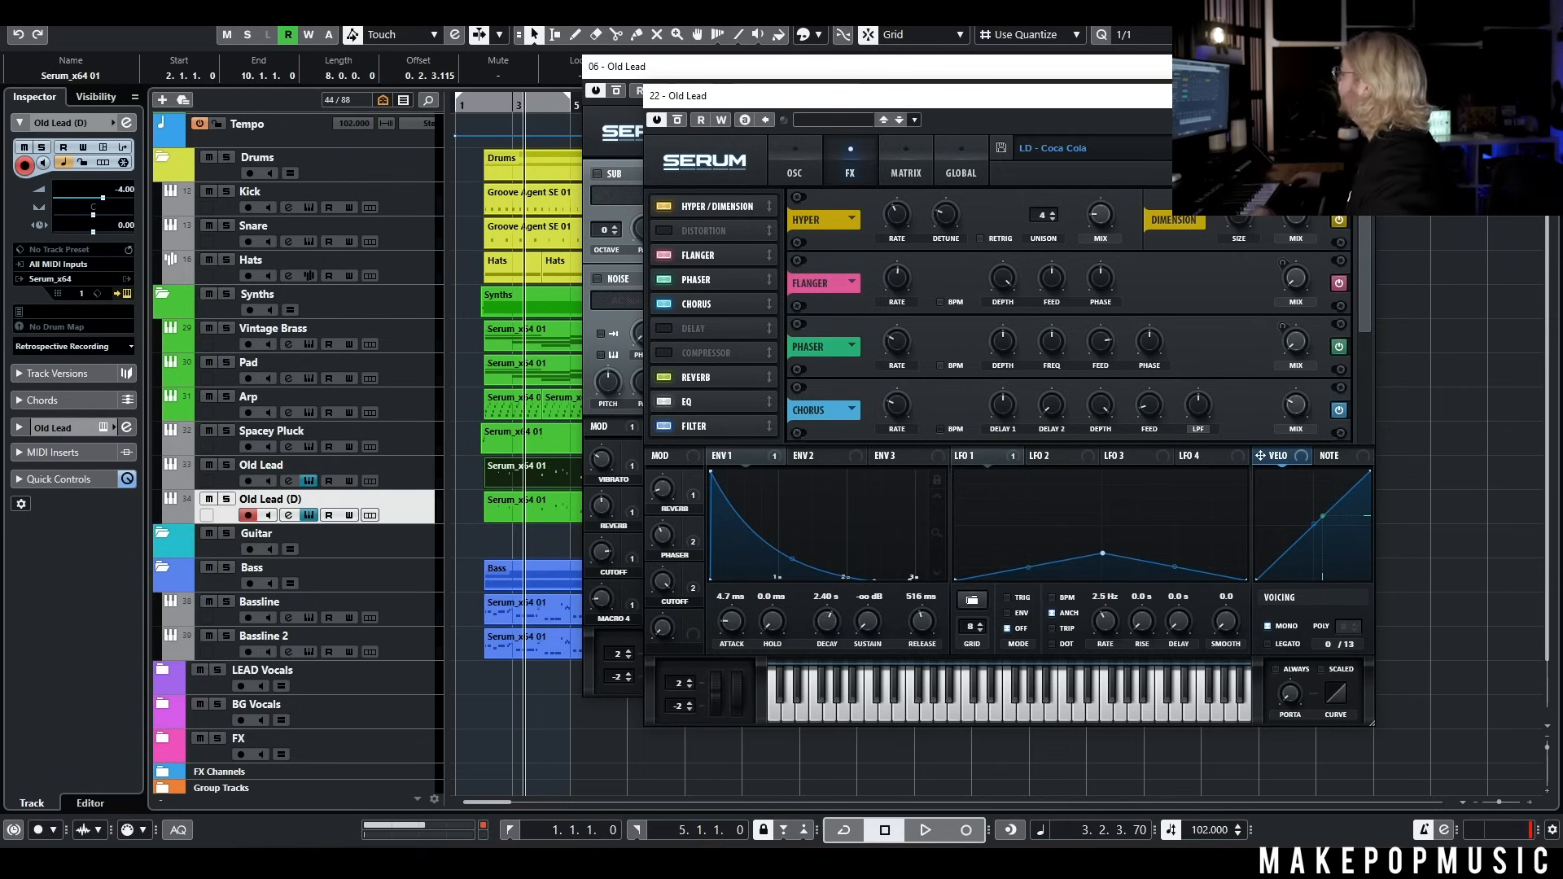
{"action": "left_click", "coordinate": [1357, 96]}
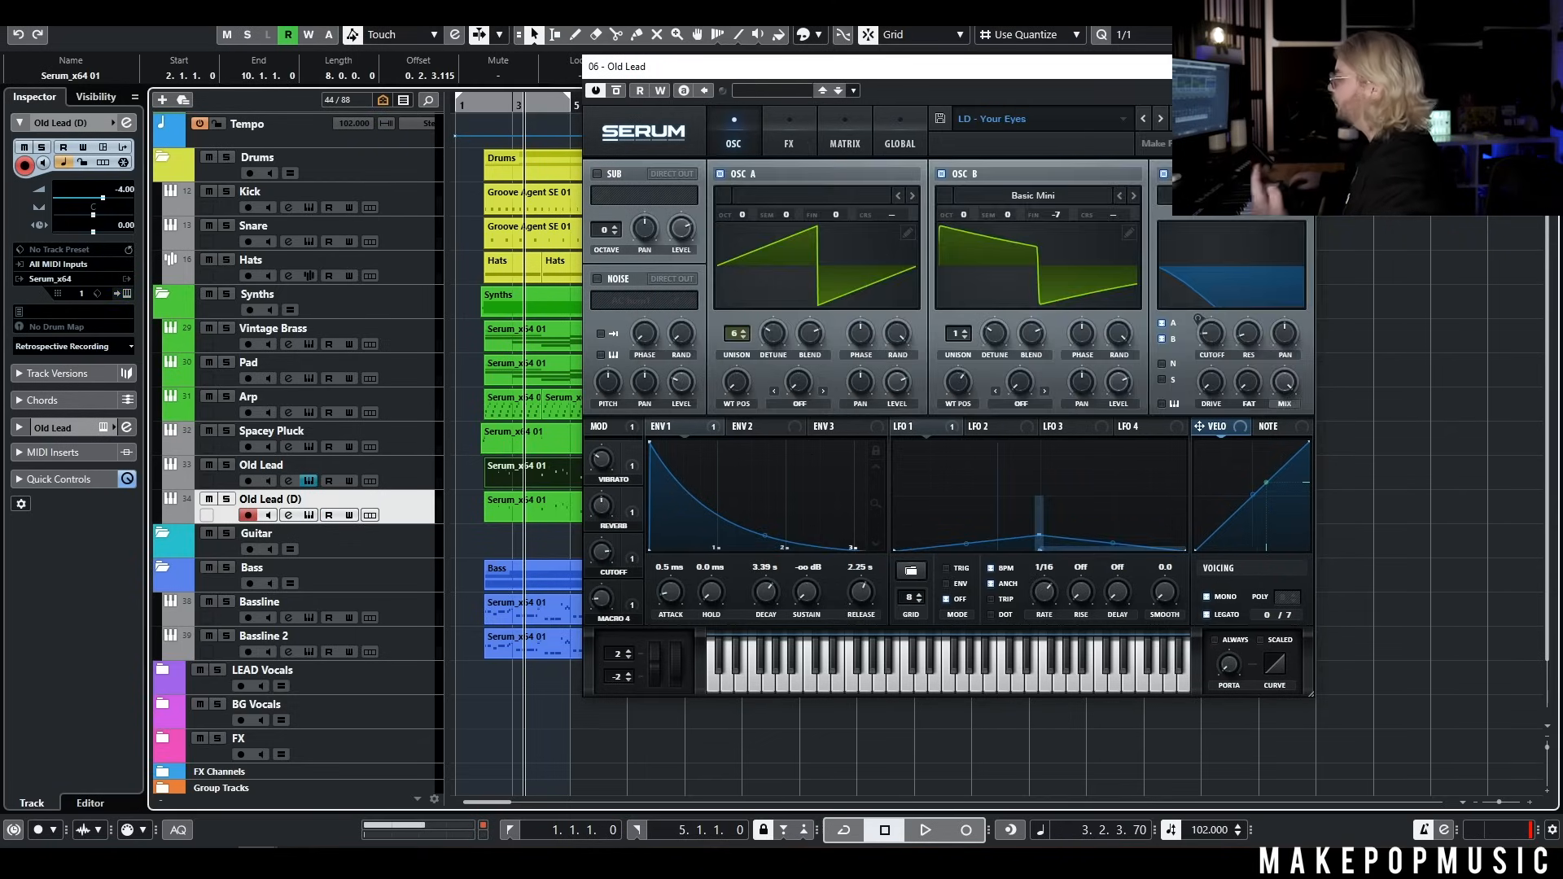
{"action": "left_click", "coordinate": [1297, 67]}
Play the arrangement from bar 2 and lower the Old Lead (D) track's volume to -9.45
{"action": "left_click", "coordinate": [480, 104]}
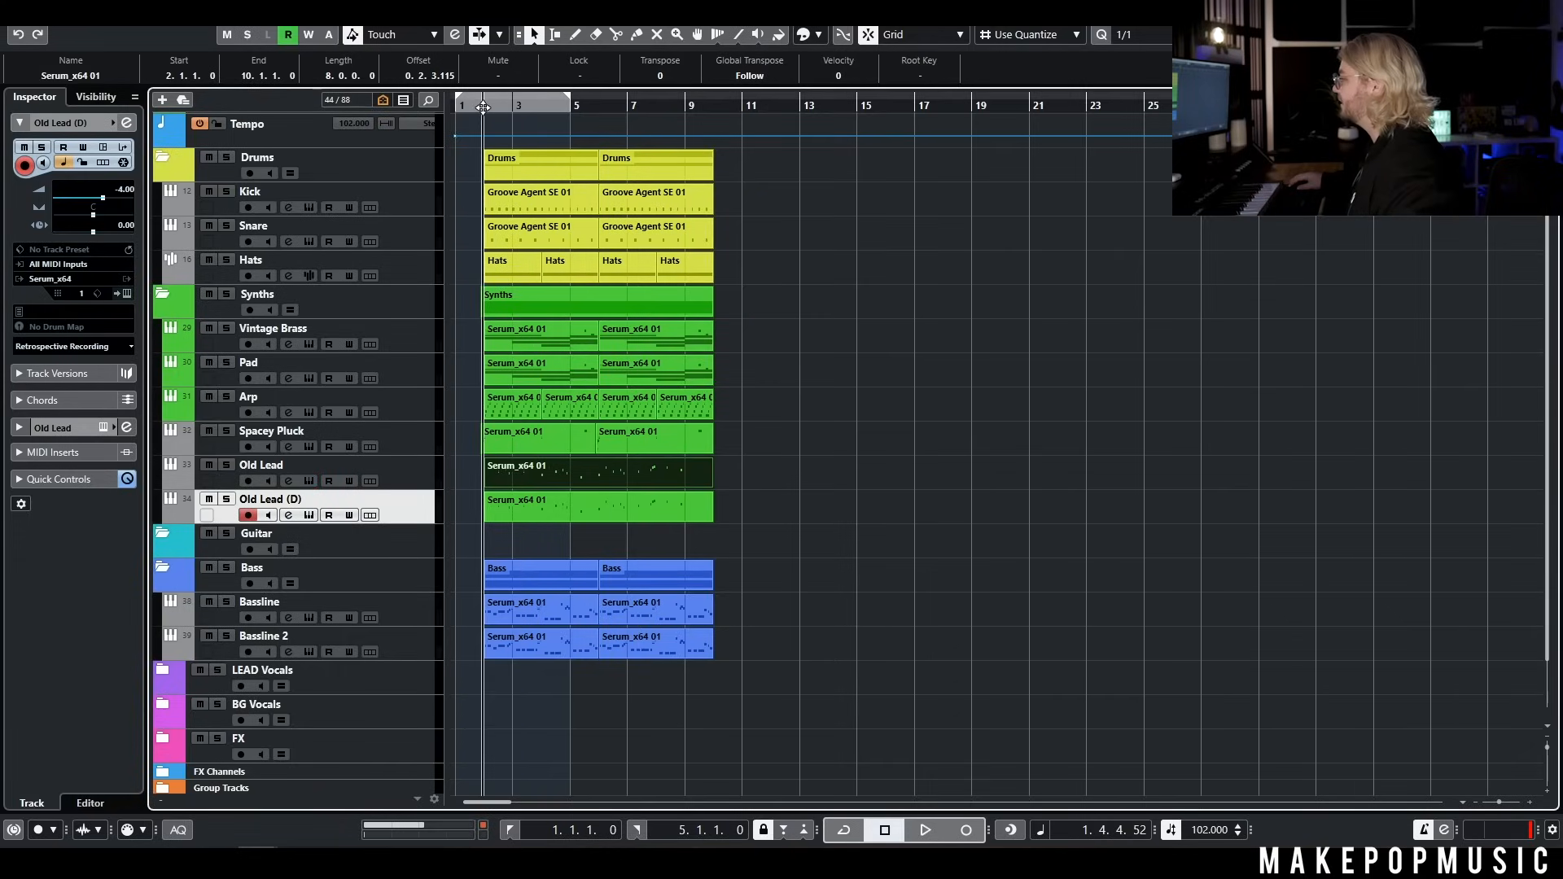
{"action": "key", "text": "space"}
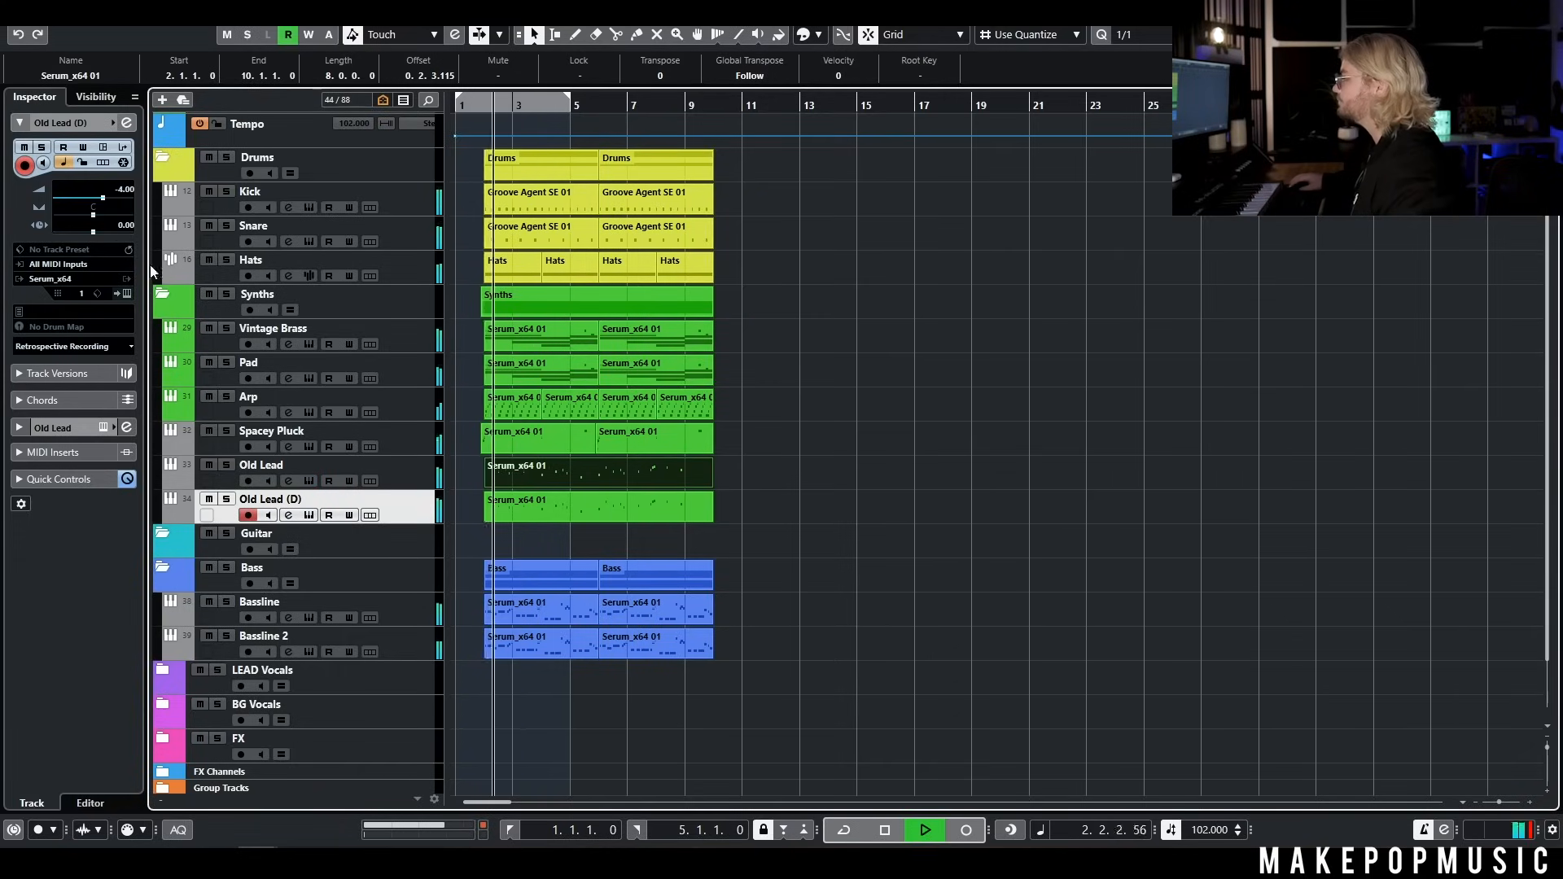
{"action": "left_click_drag", "start_coordinate": [102, 199], "coordinate": [89, 202]}
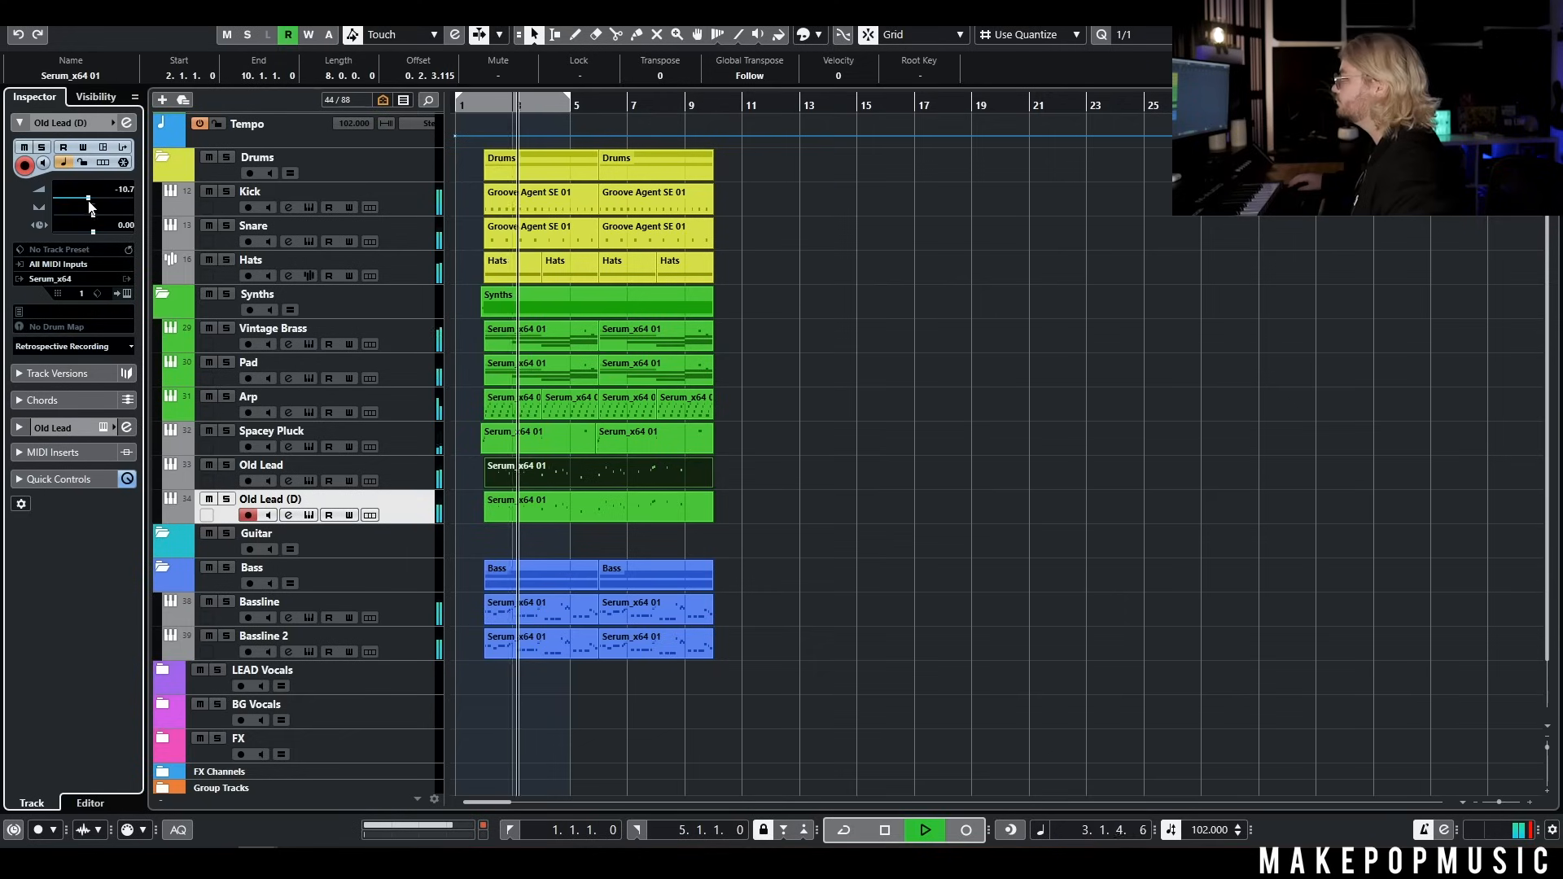
{"action": "key", "text": "space"}
Duplicate the Old Lead (D) track and transpose all notes of the copy's part down one octave
{"action": "right_click", "coordinate": [408, 501]}
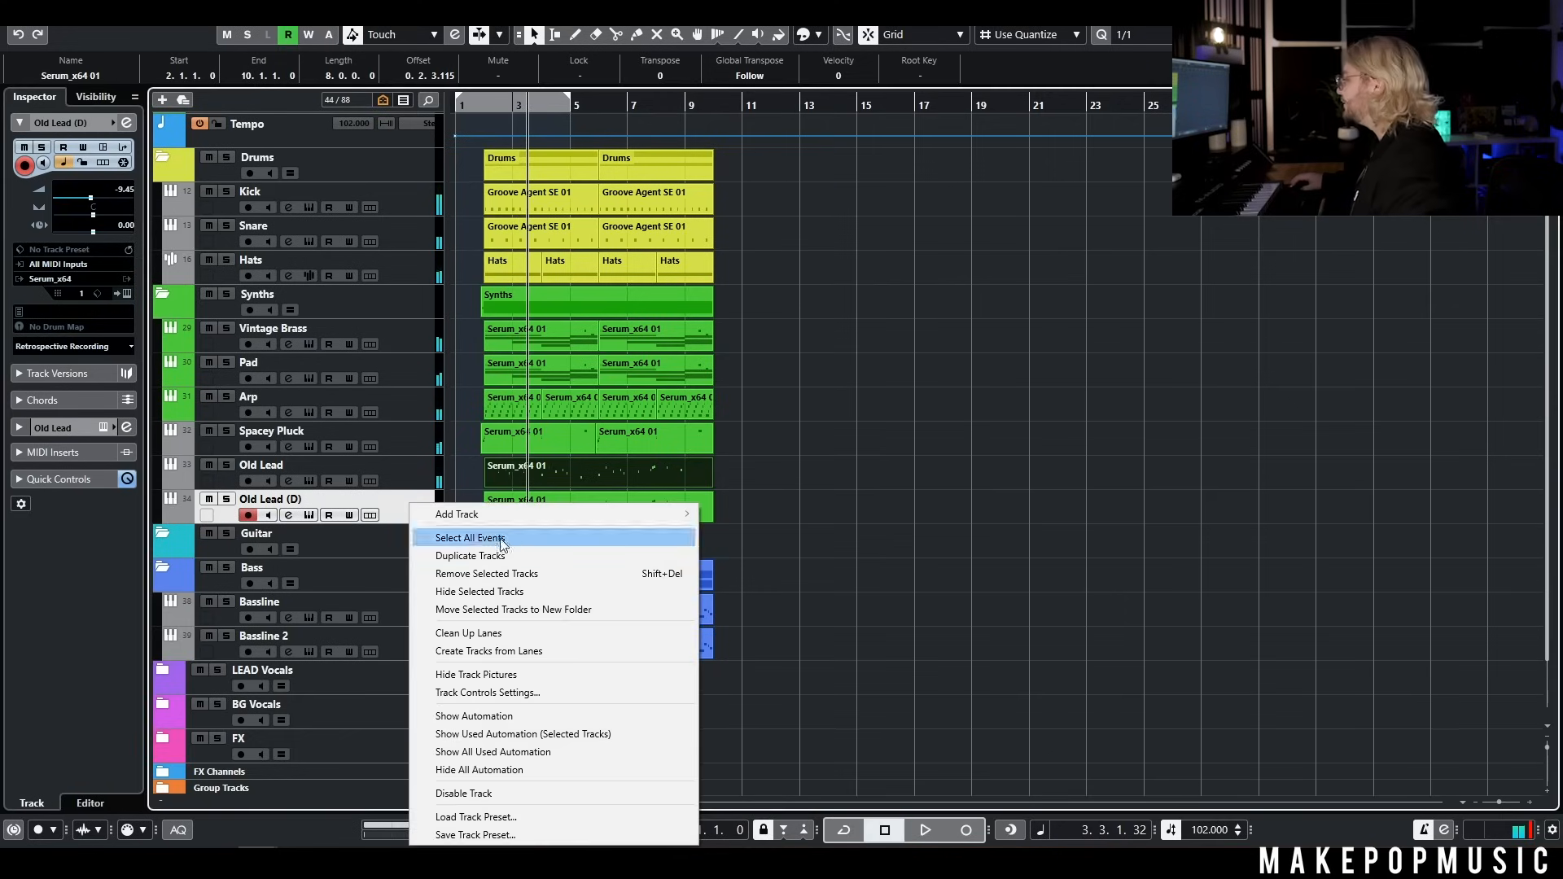
{"action": "left_click", "coordinate": [672, 559]}
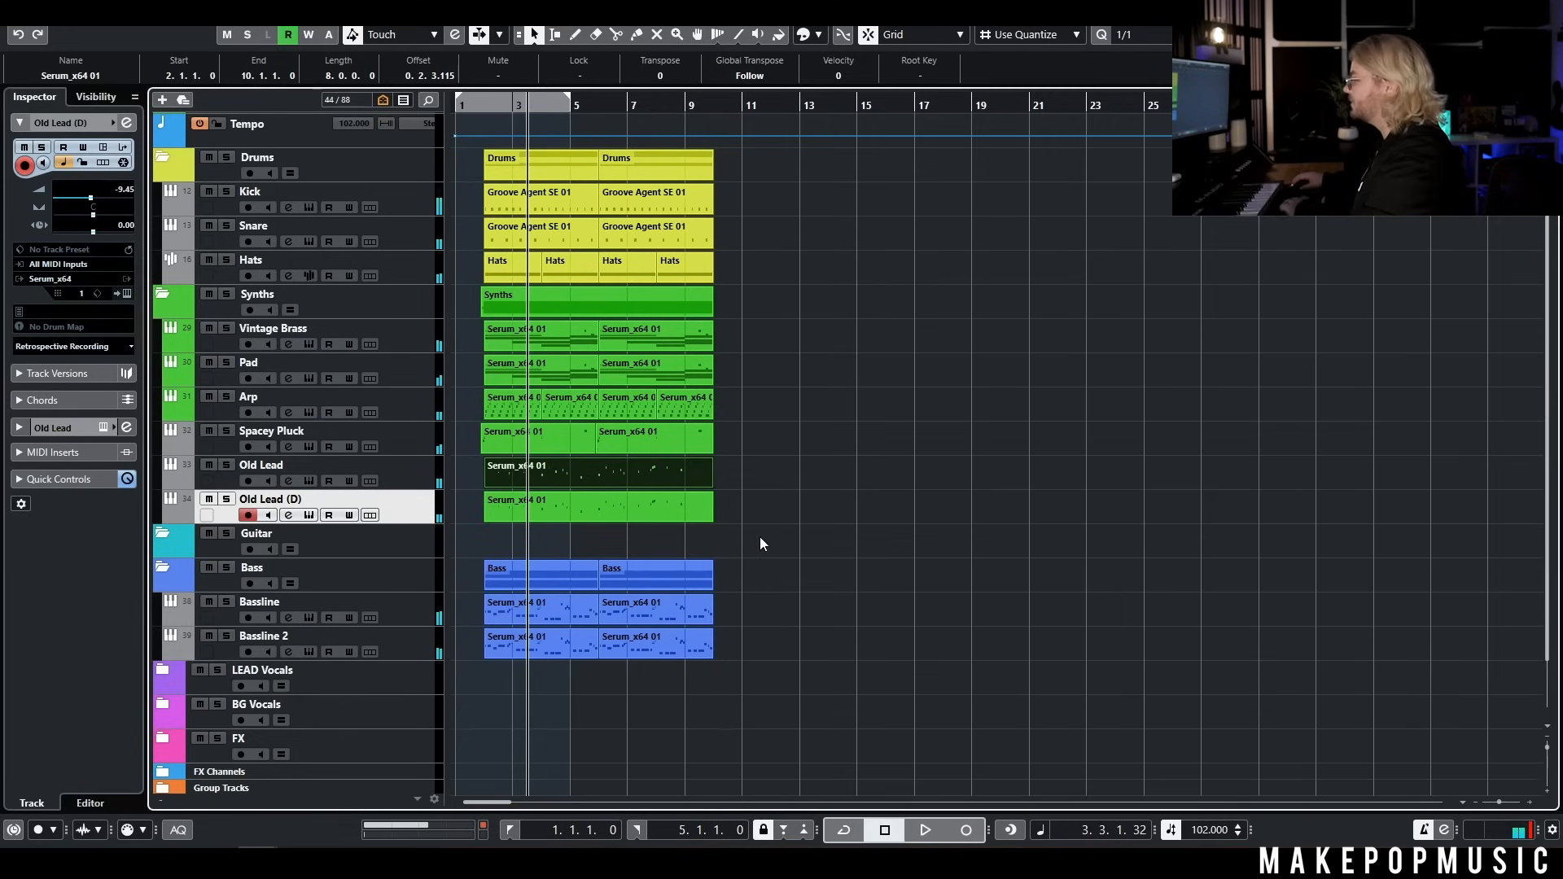
{"action": "double_click", "coordinate": [491, 542]}
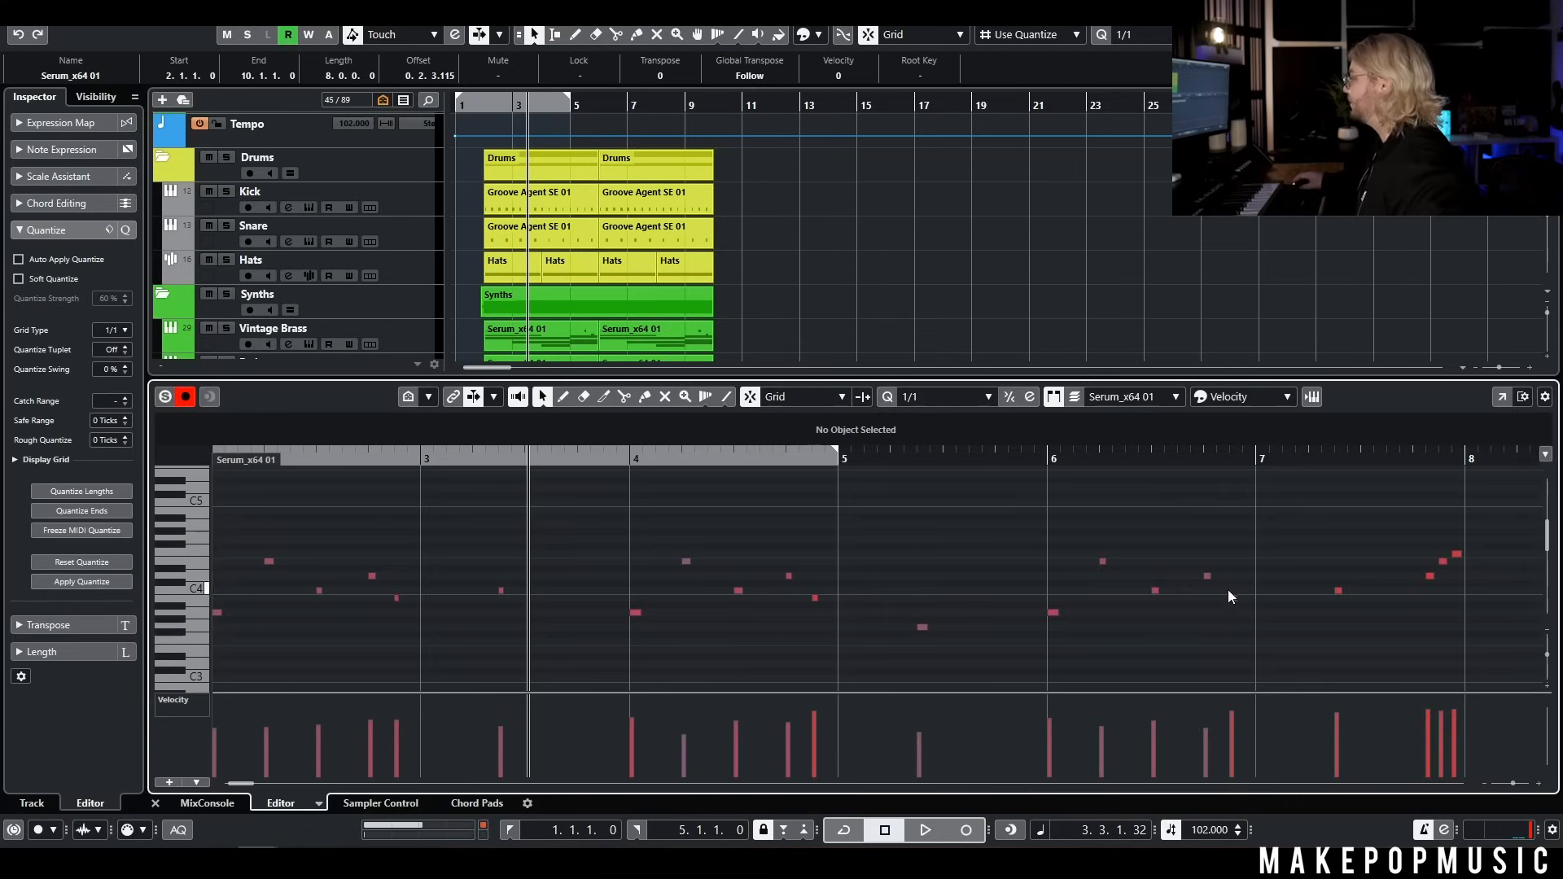
{"action": "key", "text": "g"}
{"action": "key", "text": "g"}
{"action": "key", "text": "g"}
{"action": "key", "text": "ctrl+a"}
{"action": "key", "text": "shift+Down"}
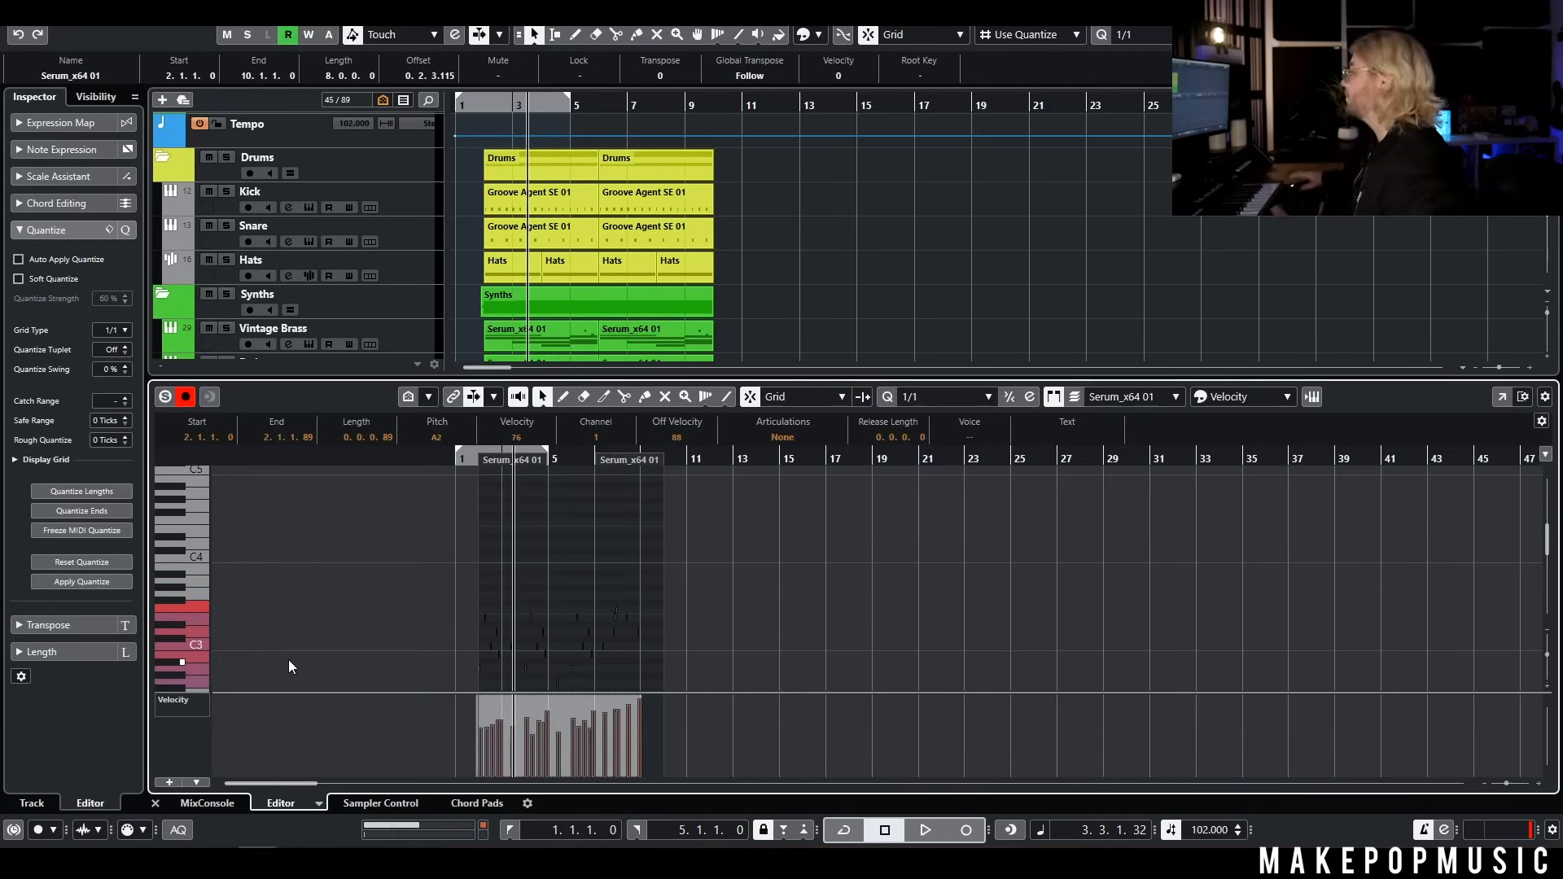
{"action": "key", "text": "ctrl+e"}
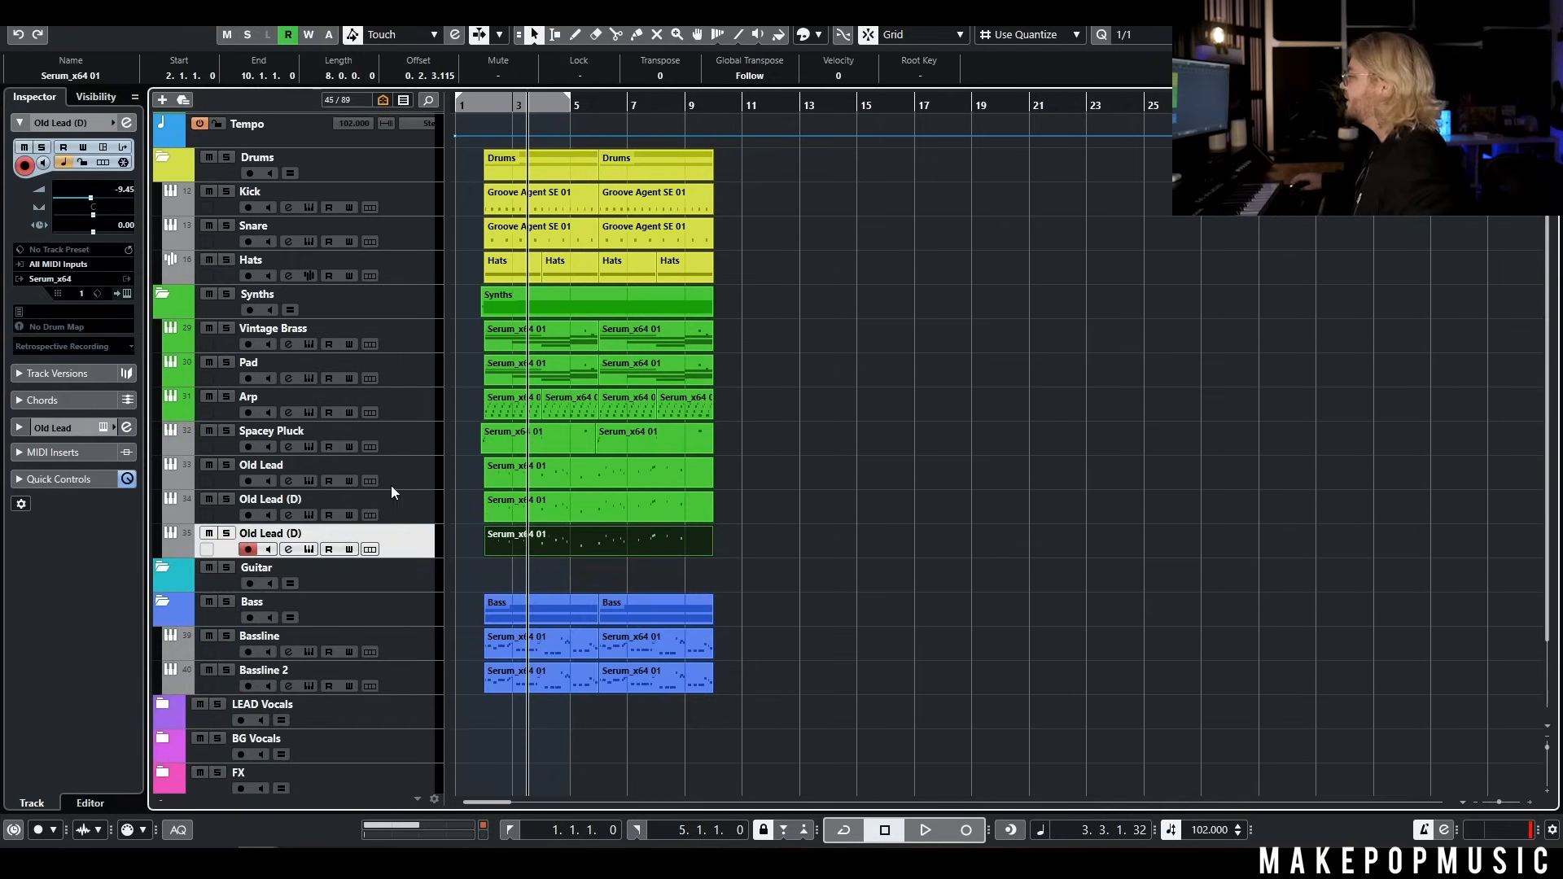
Rename the two duplicated lead tracks Old Lead 2 and Old Lead 3, and pull the right locator back to bar 1
{"action": "double_click", "coordinate": [308, 499]}
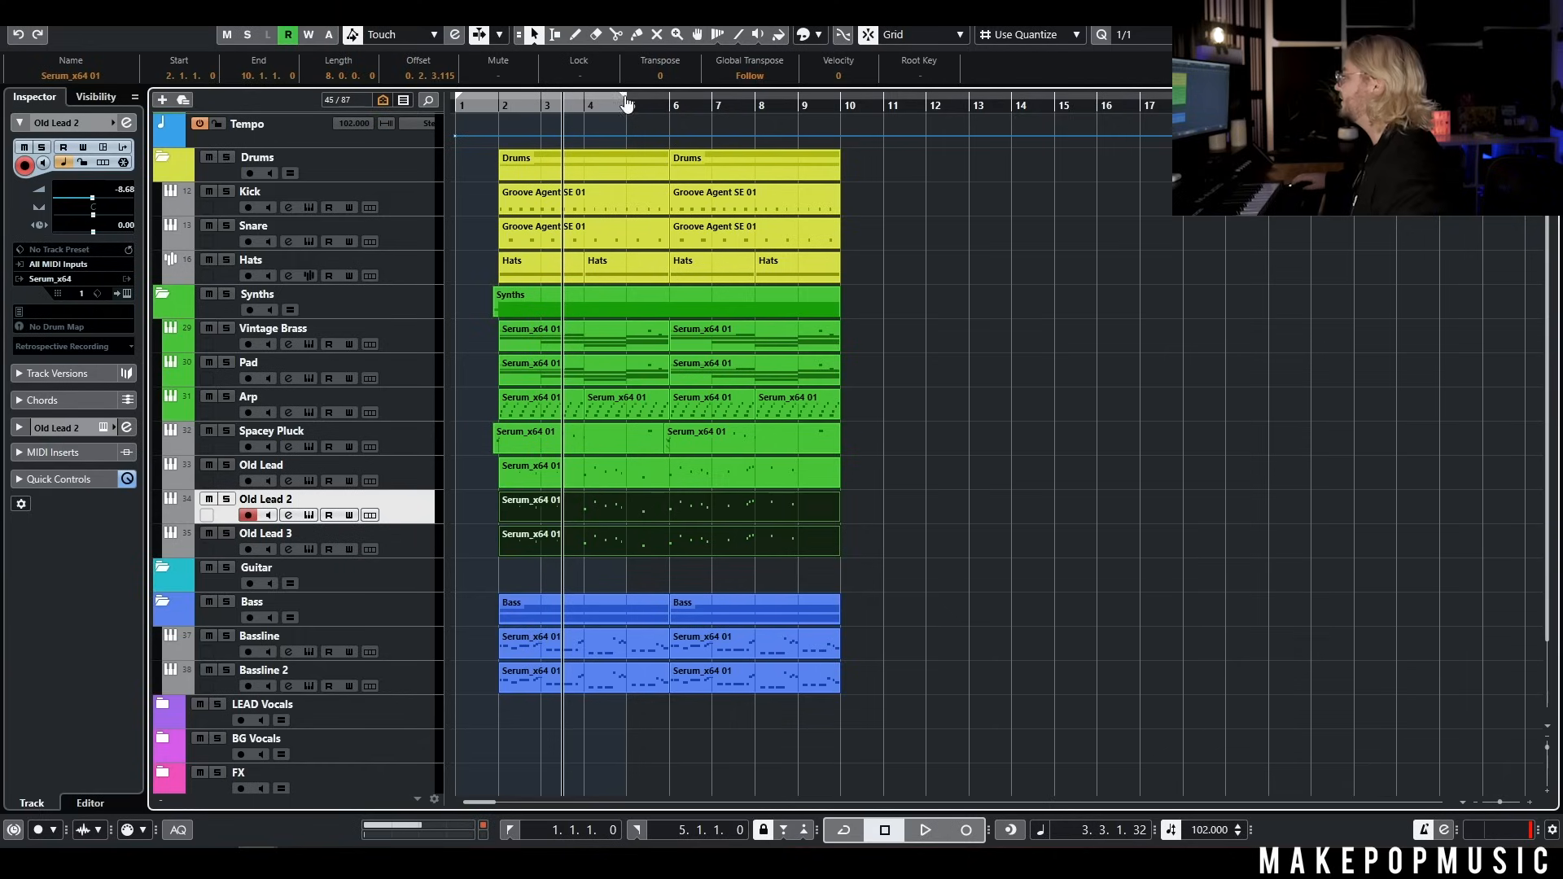
{"action": "left_click_drag", "start_coordinate": [626, 104], "coordinate": [461, 104]}
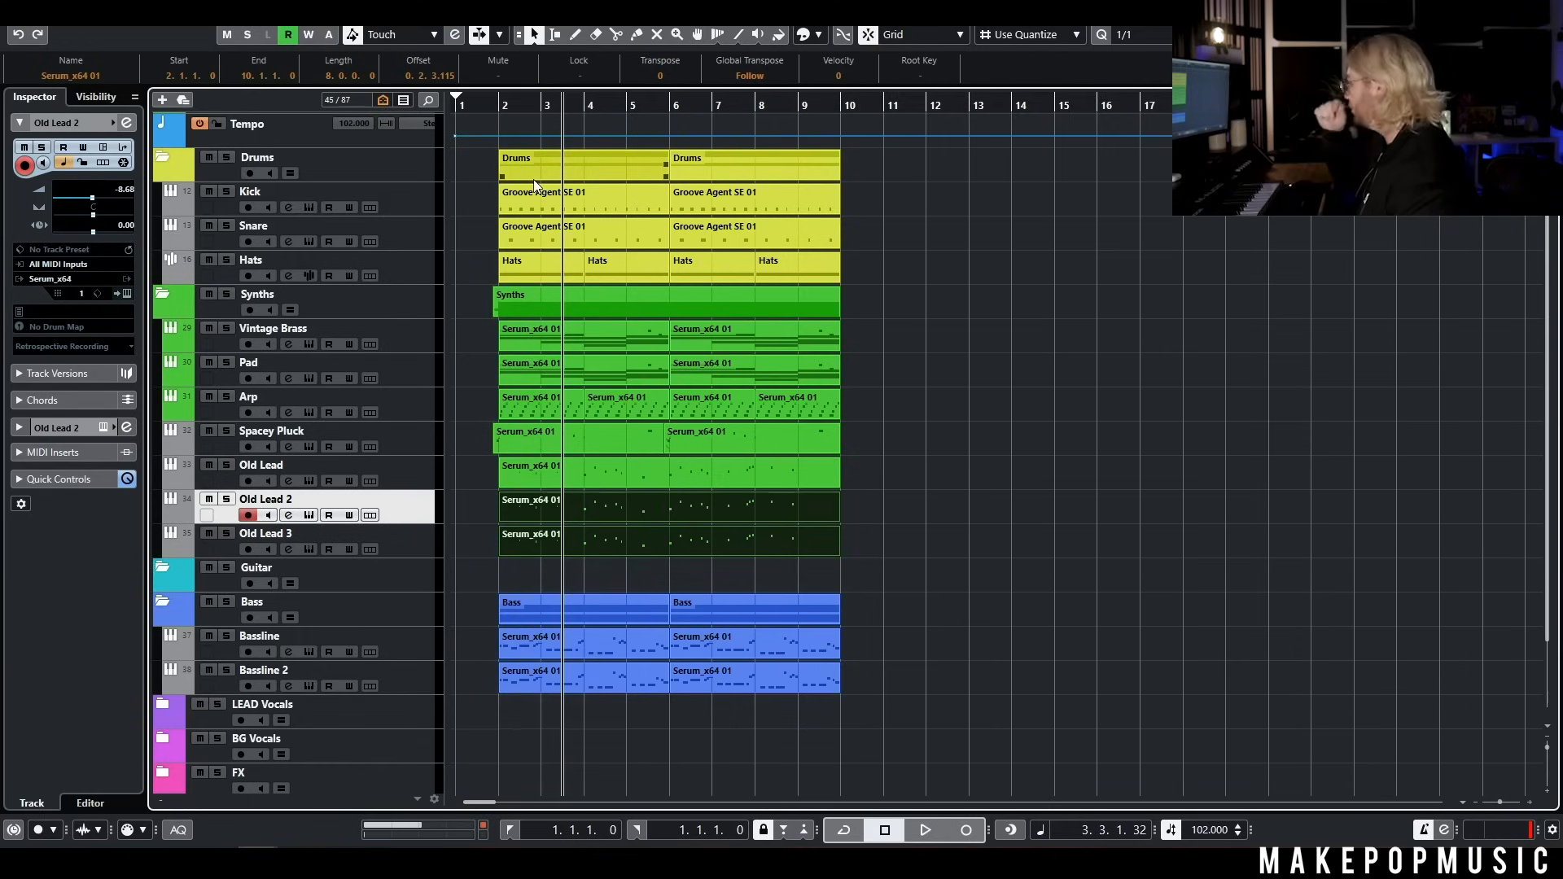
Move all parts so the section starts at bar 18, and copy its first four bars of kick, snare and hats to bar 3
{"action": "left_click_drag", "start_coordinate": [912, 735], "coordinate": [1341, 266]}
{"action": "key", "text": "ctrl+c"}
{"action": "left_click_drag", "start_coordinate": [562, 106], "coordinate": [186, 140]}
{"action": "left_click", "coordinate": [407, 201]}
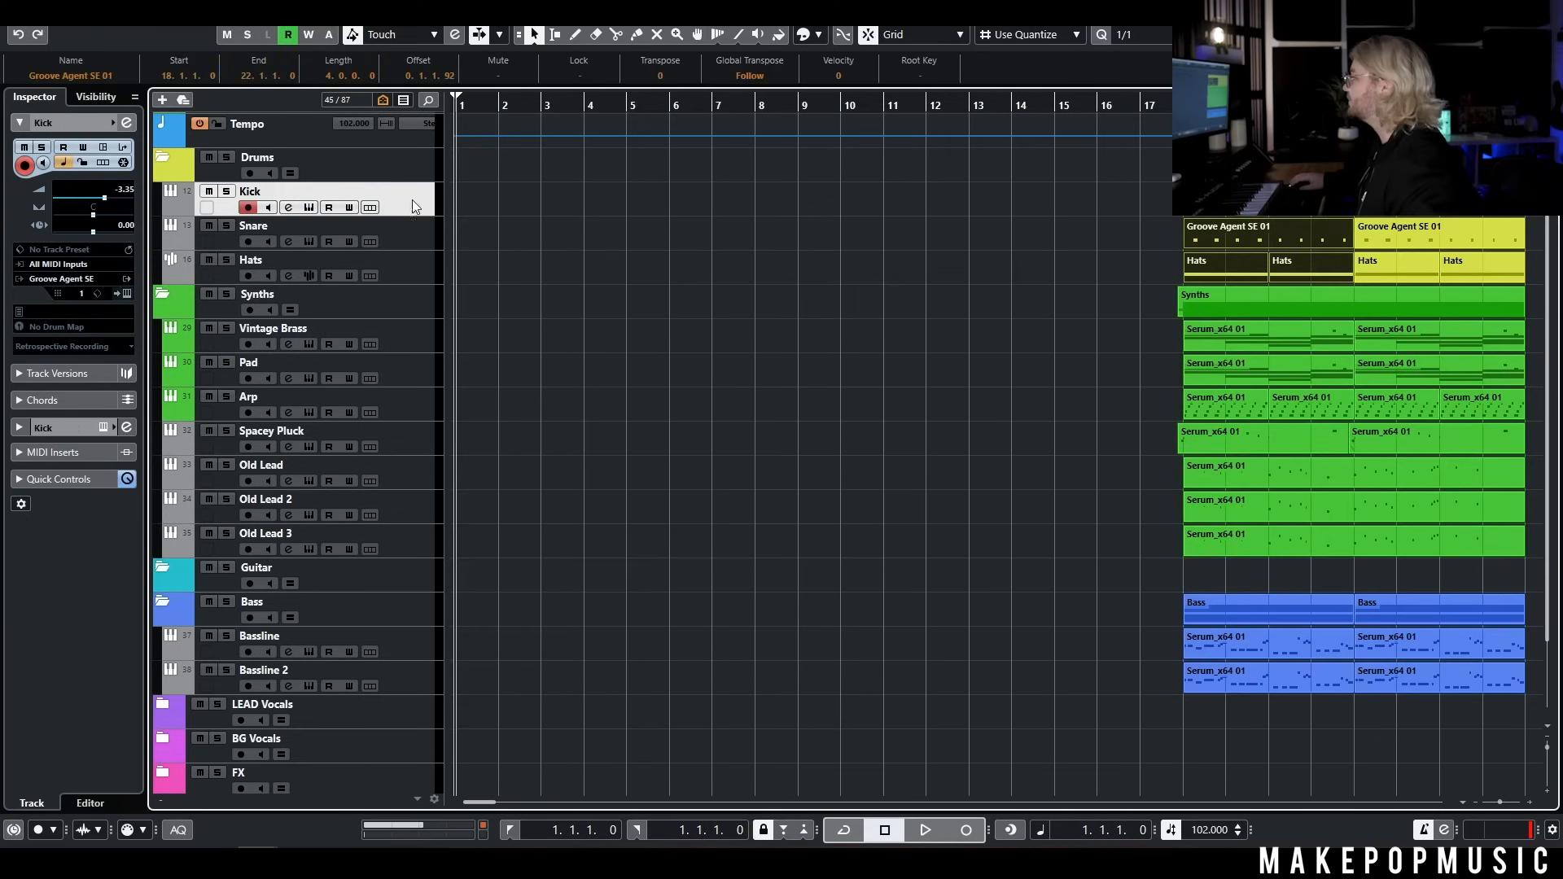
{"action": "key", "text": "ctrl+v"}
{"action": "left_click_drag", "start_coordinate": [495, 199], "coordinate": [564, 202]}
Play the copied drums from bar 3 and paste another copy of the kick, snare and hats parts at bar 7
{"action": "left_click", "coordinate": [539, 104]}
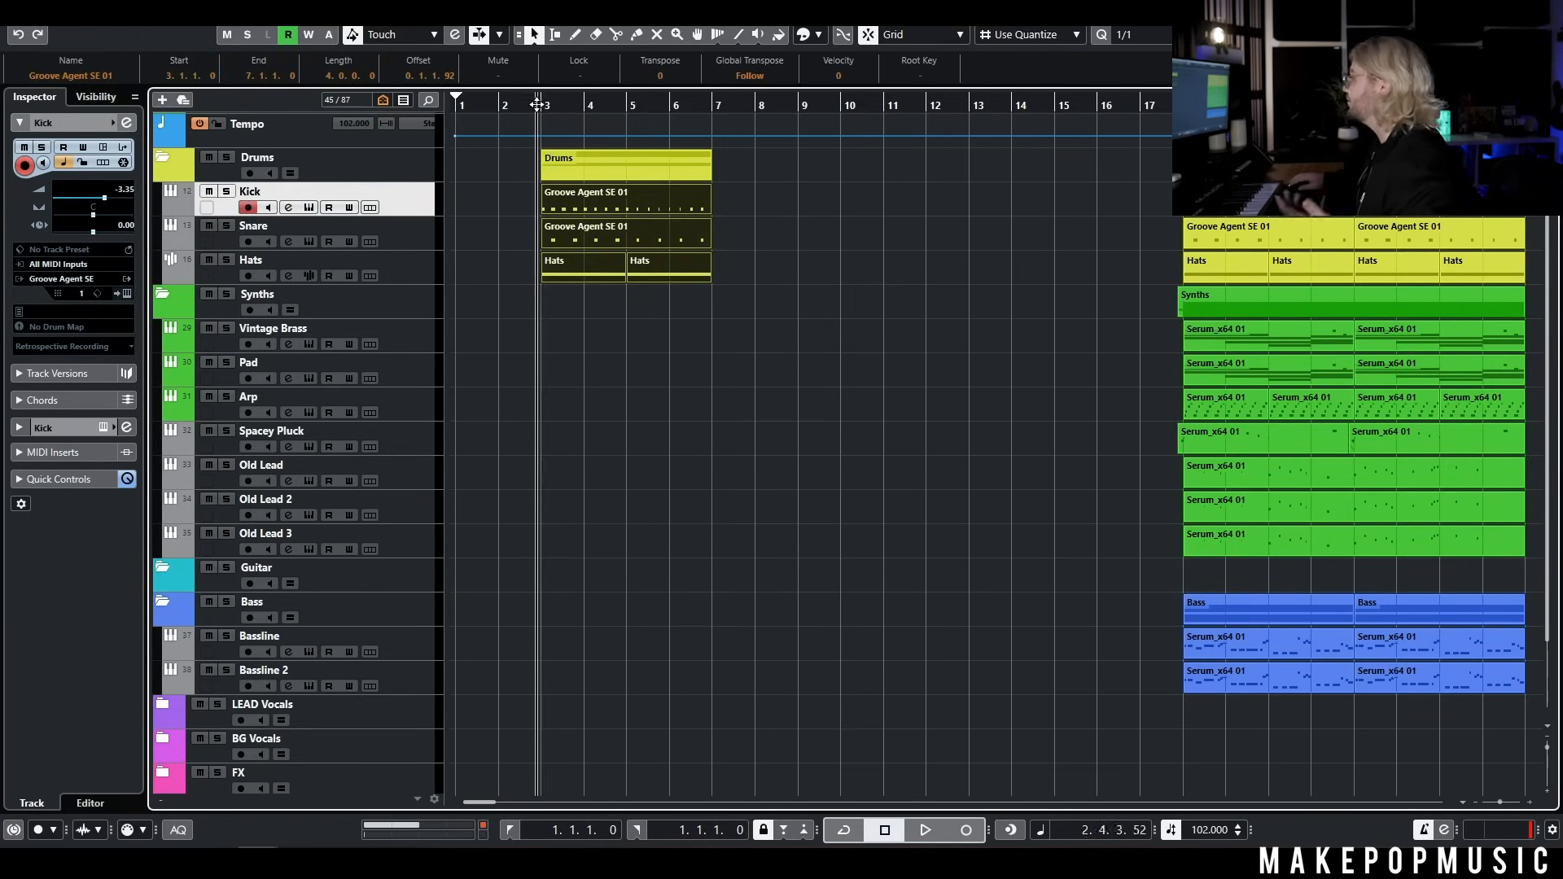
{"action": "key", "text": "space"}
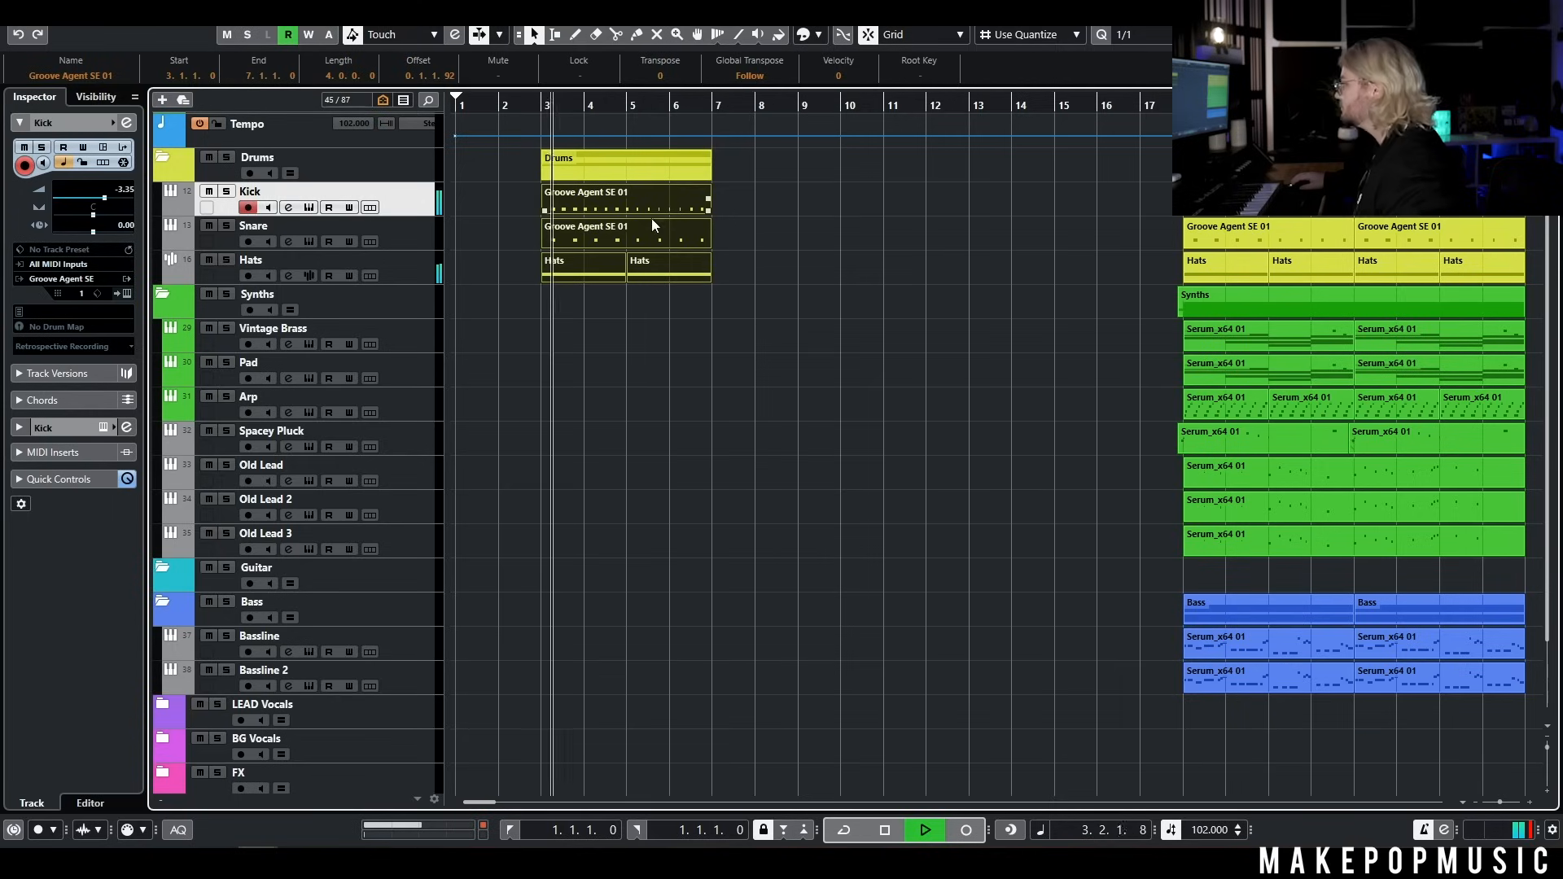
{"action": "left_click_drag", "start_coordinate": [524, 310], "coordinate": [662, 197]}
{"action": "key", "text": "space"}
{"action": "left_click", "coordinate": [717, 102]}
{"action": "key", "text": "ctrl+v"}
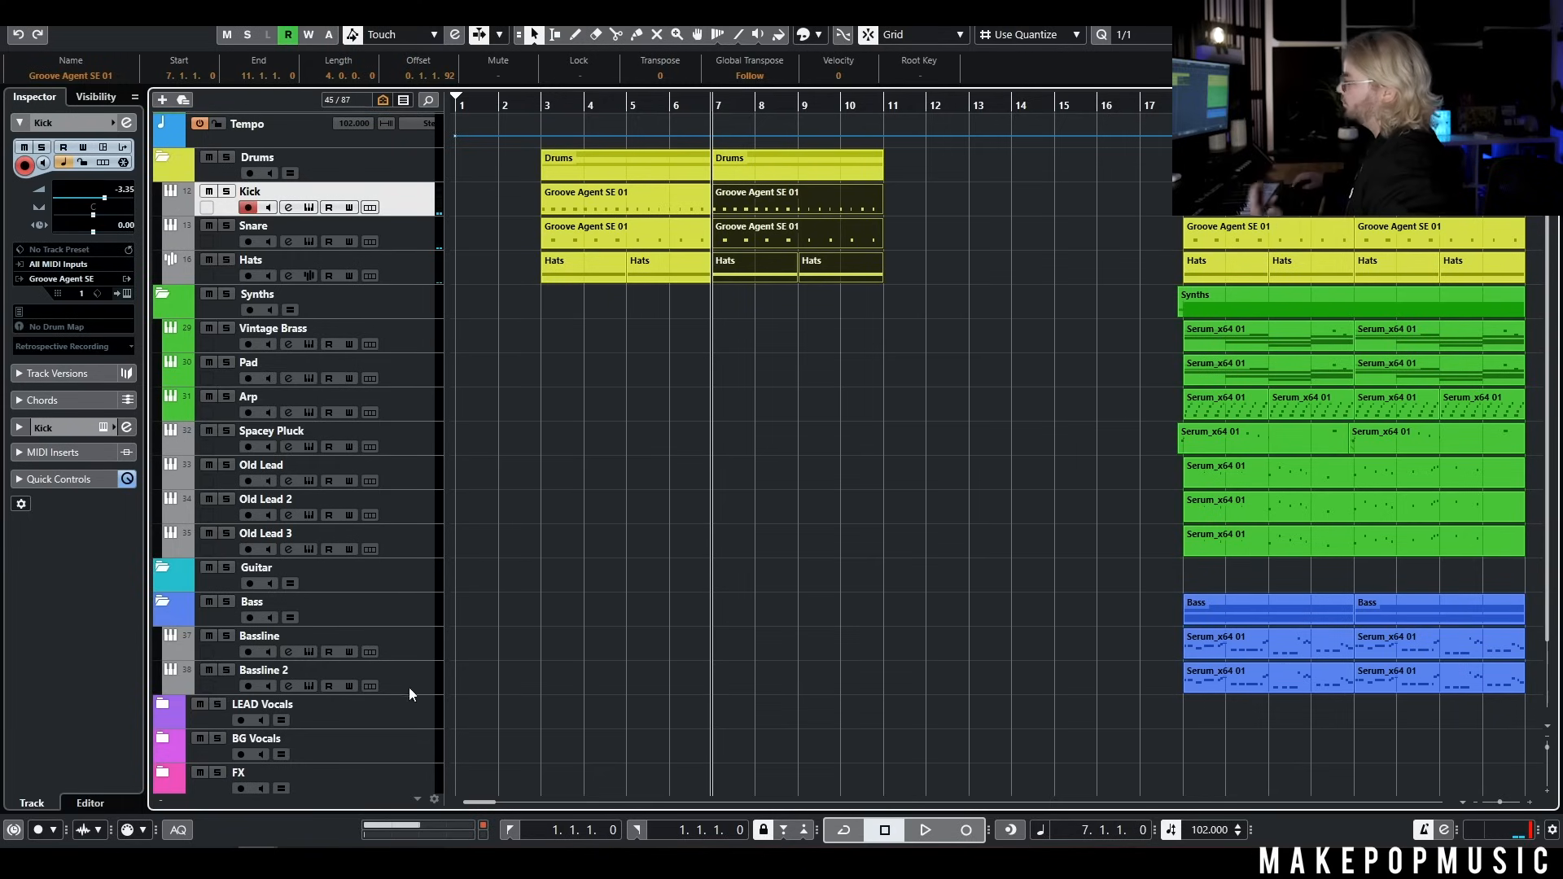
Add a Trilian instrument track below Bassline with its audio output routed to the Bass group
{"action": "right_click", "coordinate": [397, 650]}
{"action": "mouse_move", "coordinate": [500, 318]}
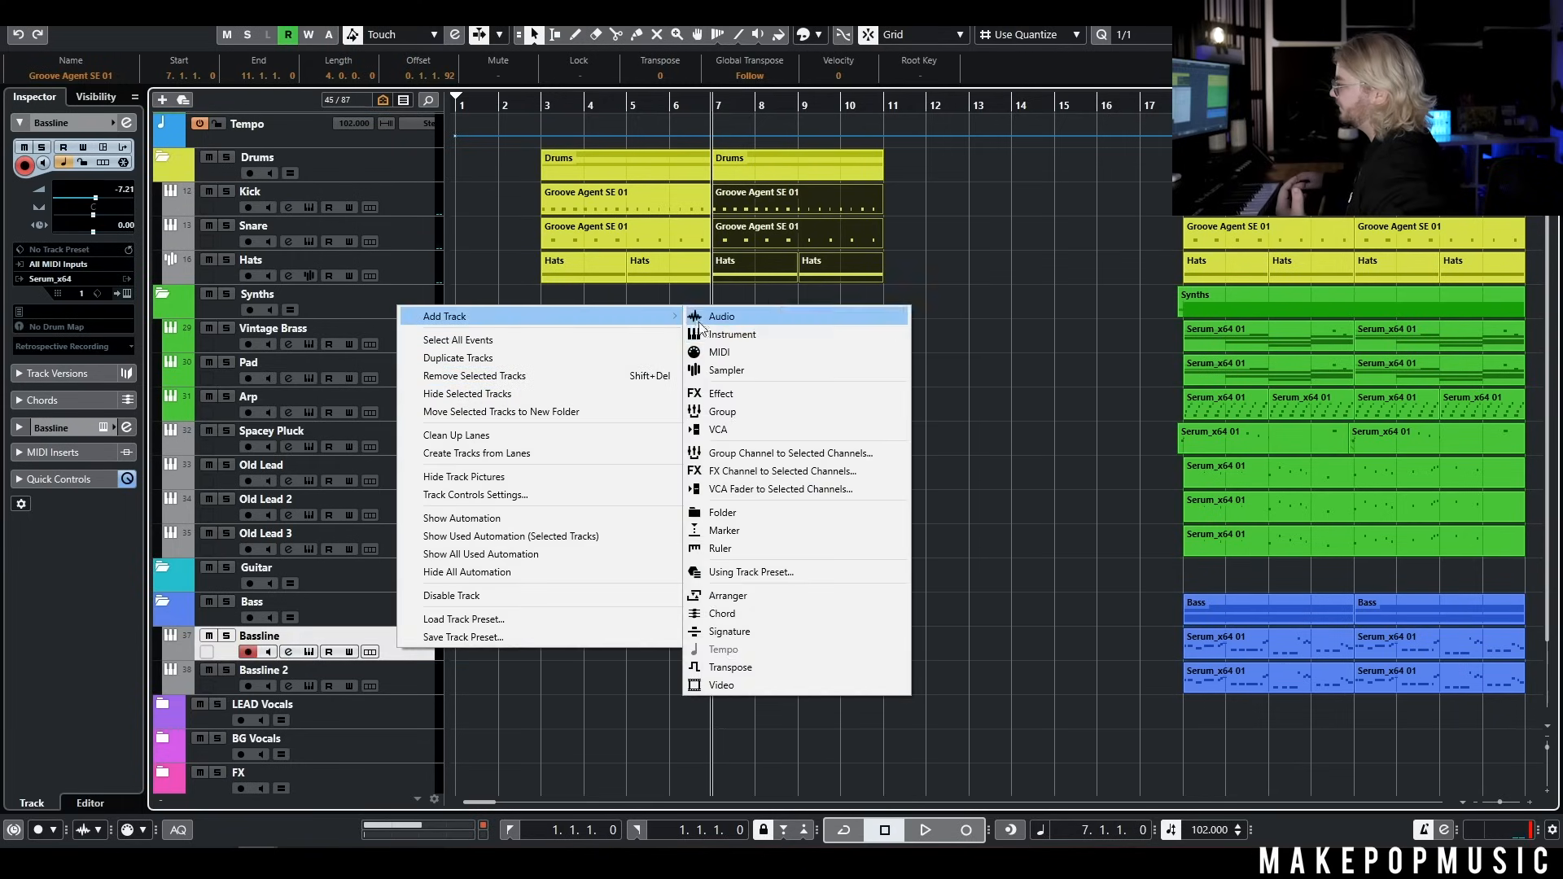
{"action": "left_click", "coordinate": [714, 336]}
{"action": "left_click", "coordinate": [843, 407]}
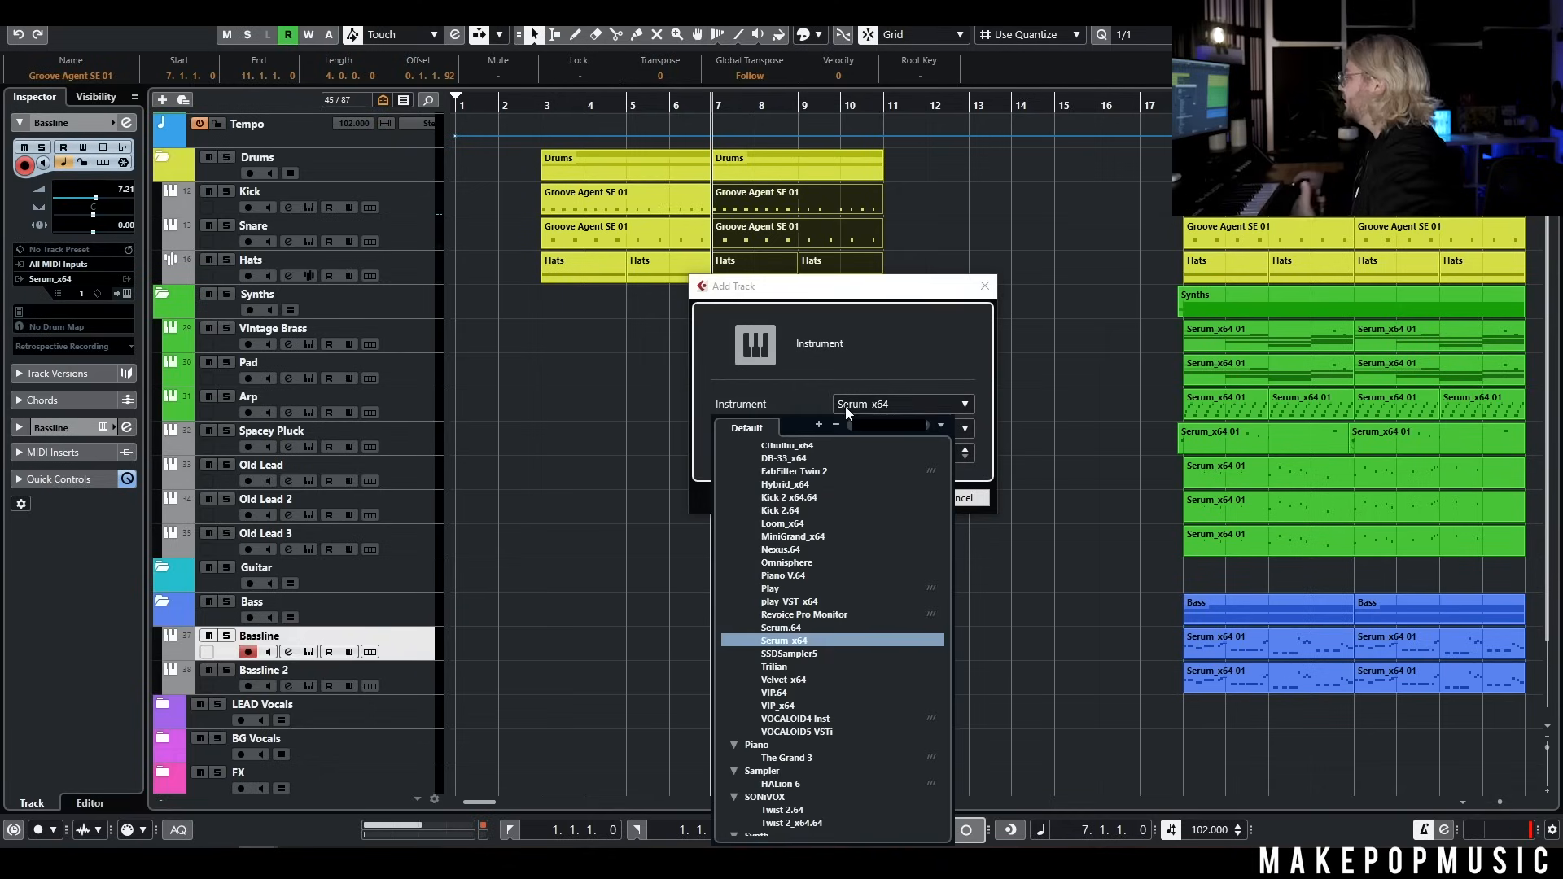
{"action": "scroll", "coordinate": [814, 592], "scroll_direction": "down", "scroll_amount": 5}
{"action": "scroll", "coordinate": [796, 733], "scroll_direction": "down", "scroll_amount": 5}
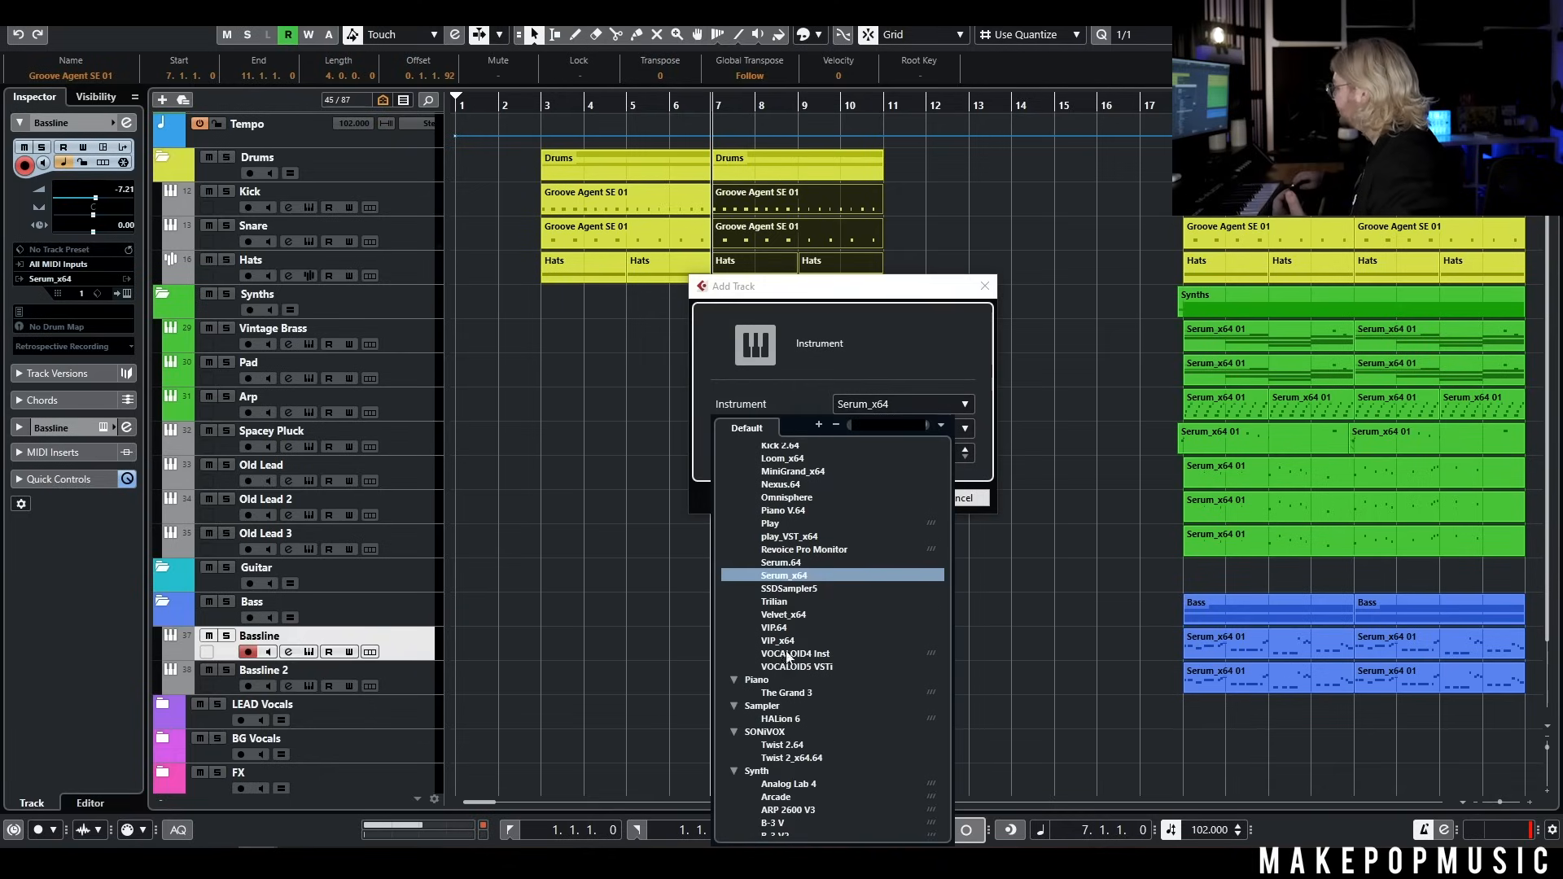
{"action": "left_click", "coordinate": [785, 604]}
{"action": "left_click", "coordinate": [882, 432]}
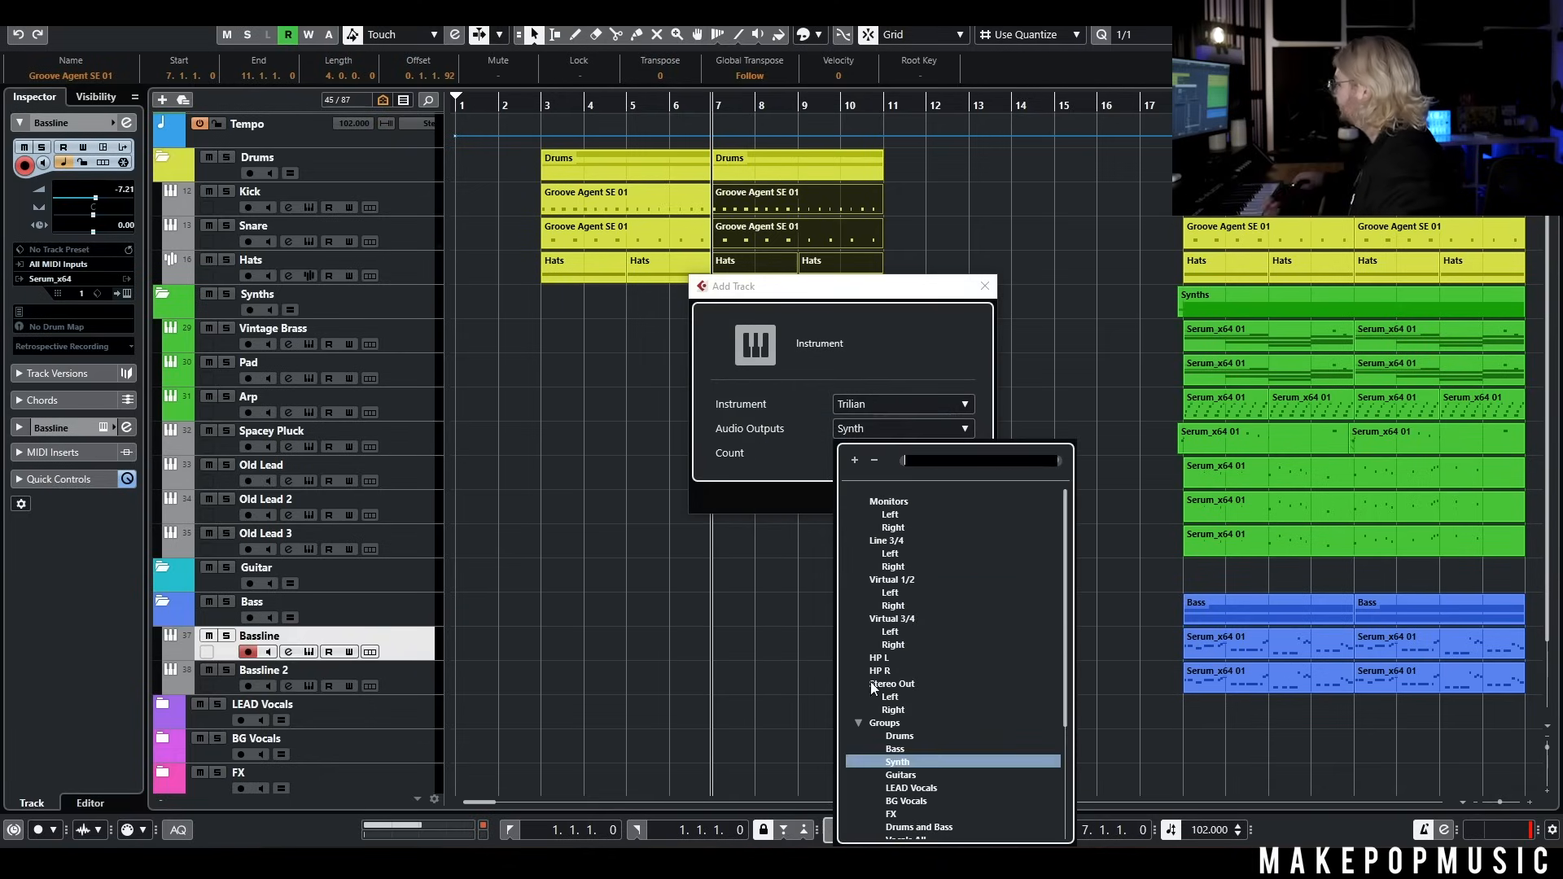
{"action": "left_click", "coordinate": [894, 748]}
{"action": "left_click", "coordinate": [879, 499]}
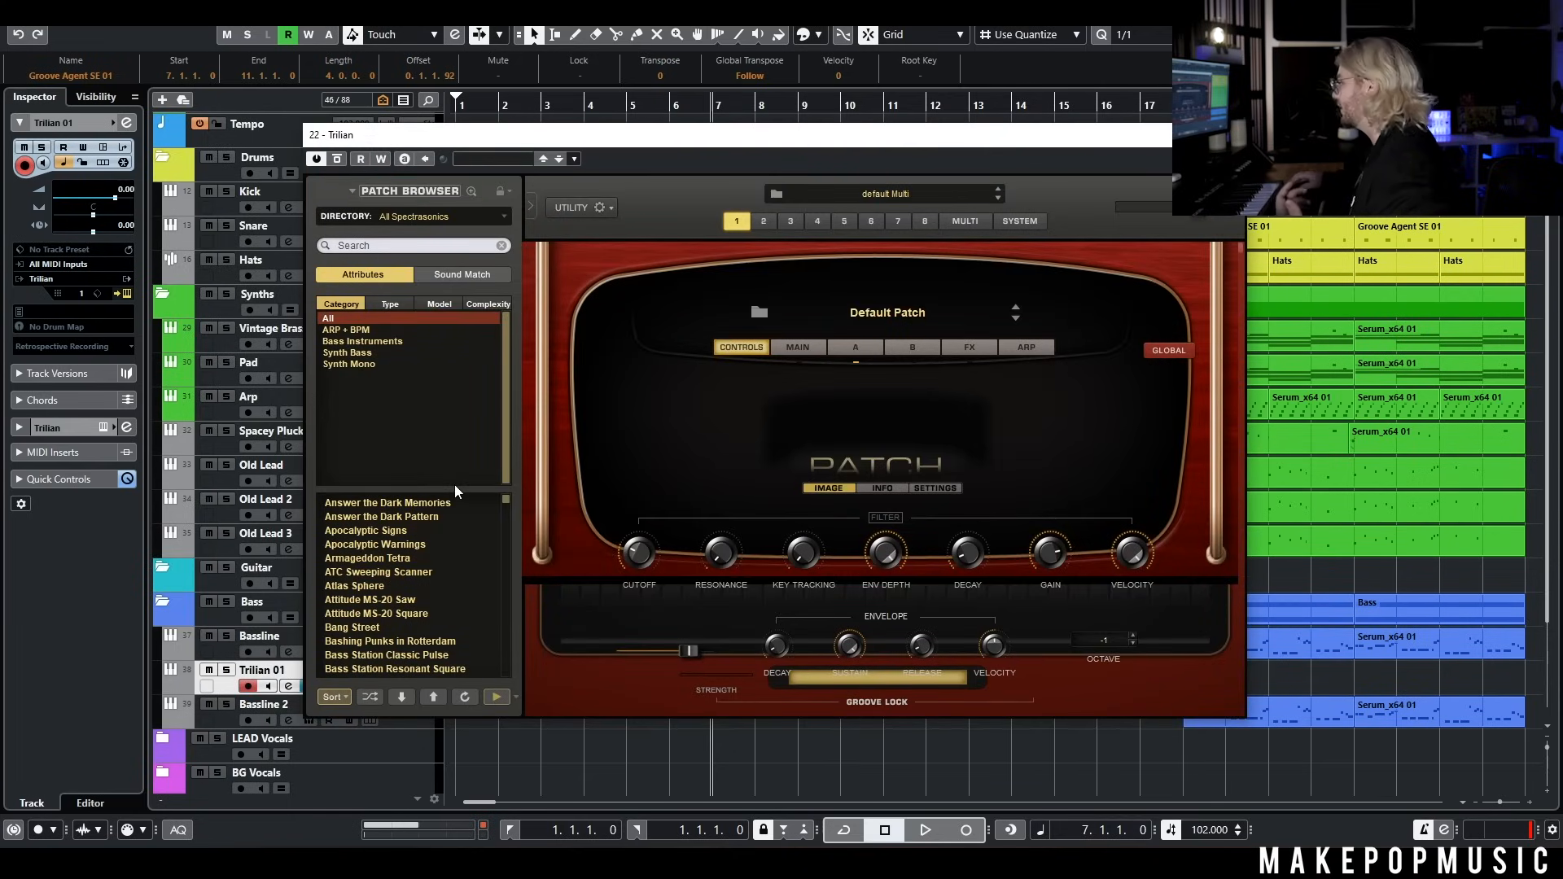
Search the Trilian patches for "moog", load Minimoog SupaFat, and set the track's volume to -6.55
{"action": "left_click", "coordinate": [392, 248]}
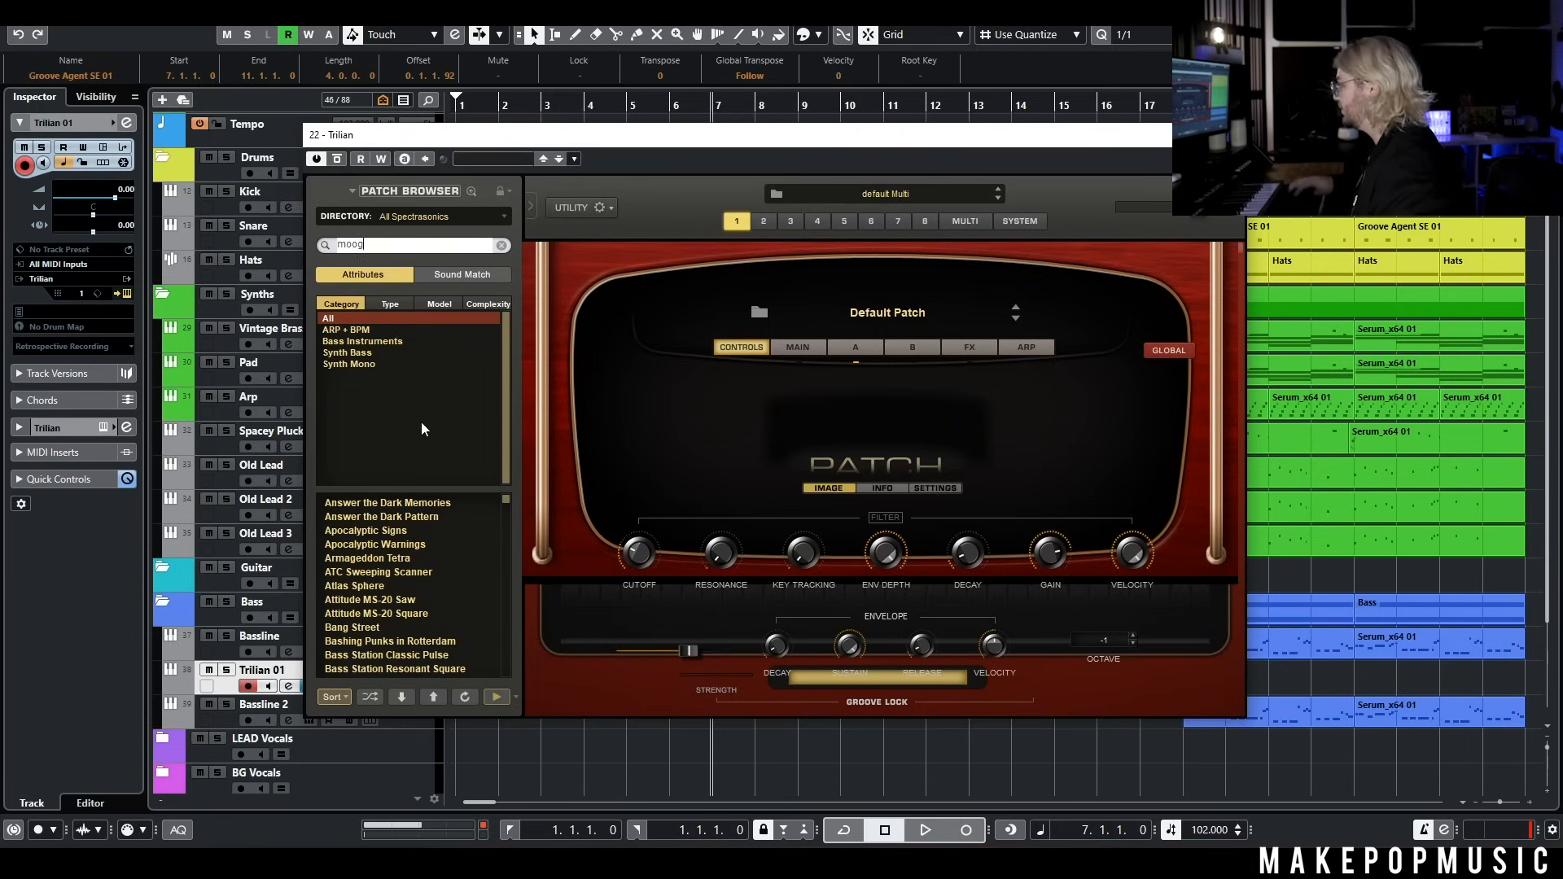
{"action": "key", "text": "Return"}
{"action": "scroll", "coordinate": [416, 573], "scroll_direction": "down", "scroll_amount": 20}
{"action": "scroll", "coordinate": [431, 637], "scroll_direction": "down", "scroll_amount": 20}
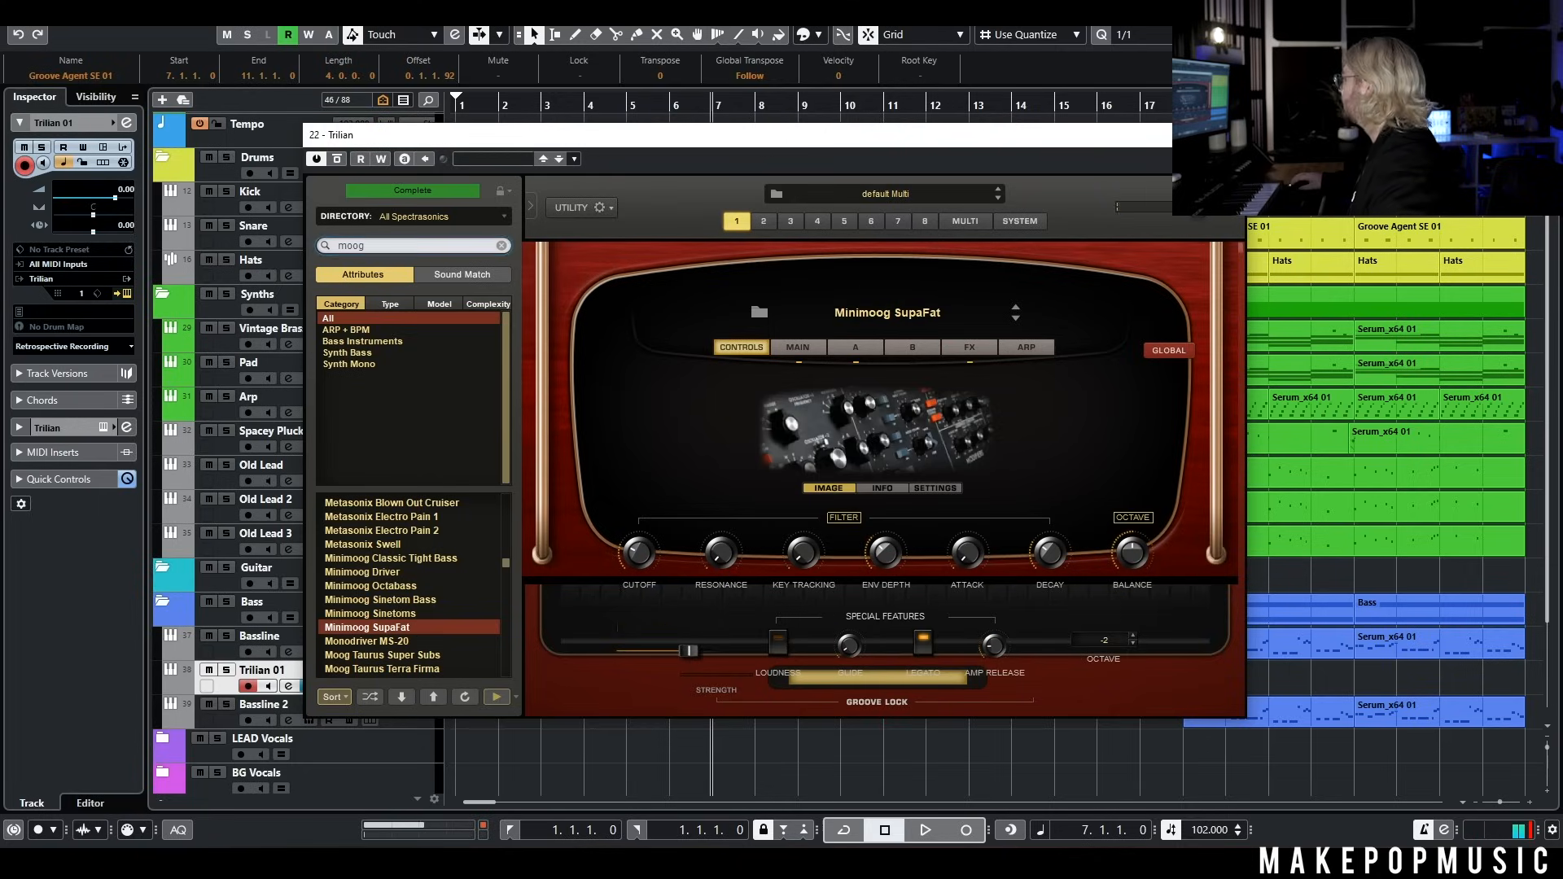
{"action": "left_click", "coordinate": [122, 293]}
{"action": "left_click_drag", "start_coordinate": [94, 193], "coordinate": [98, 202]}
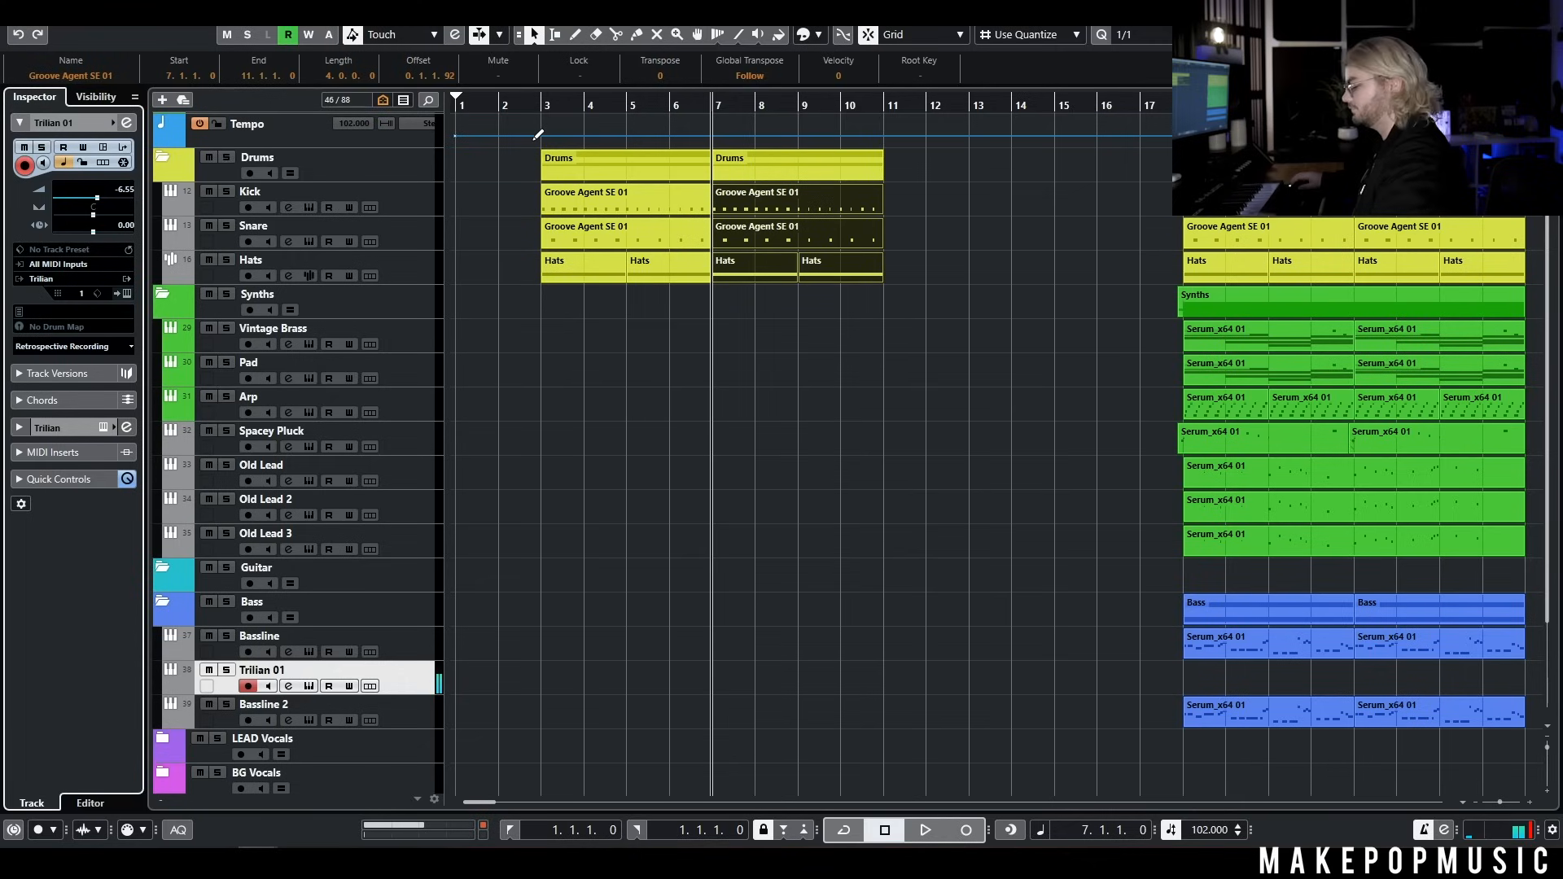
Record a bass part with long notes on the Trilian 01 track, starting from bar 2
{"action": "left_click", "coordinate": [531, 94]}
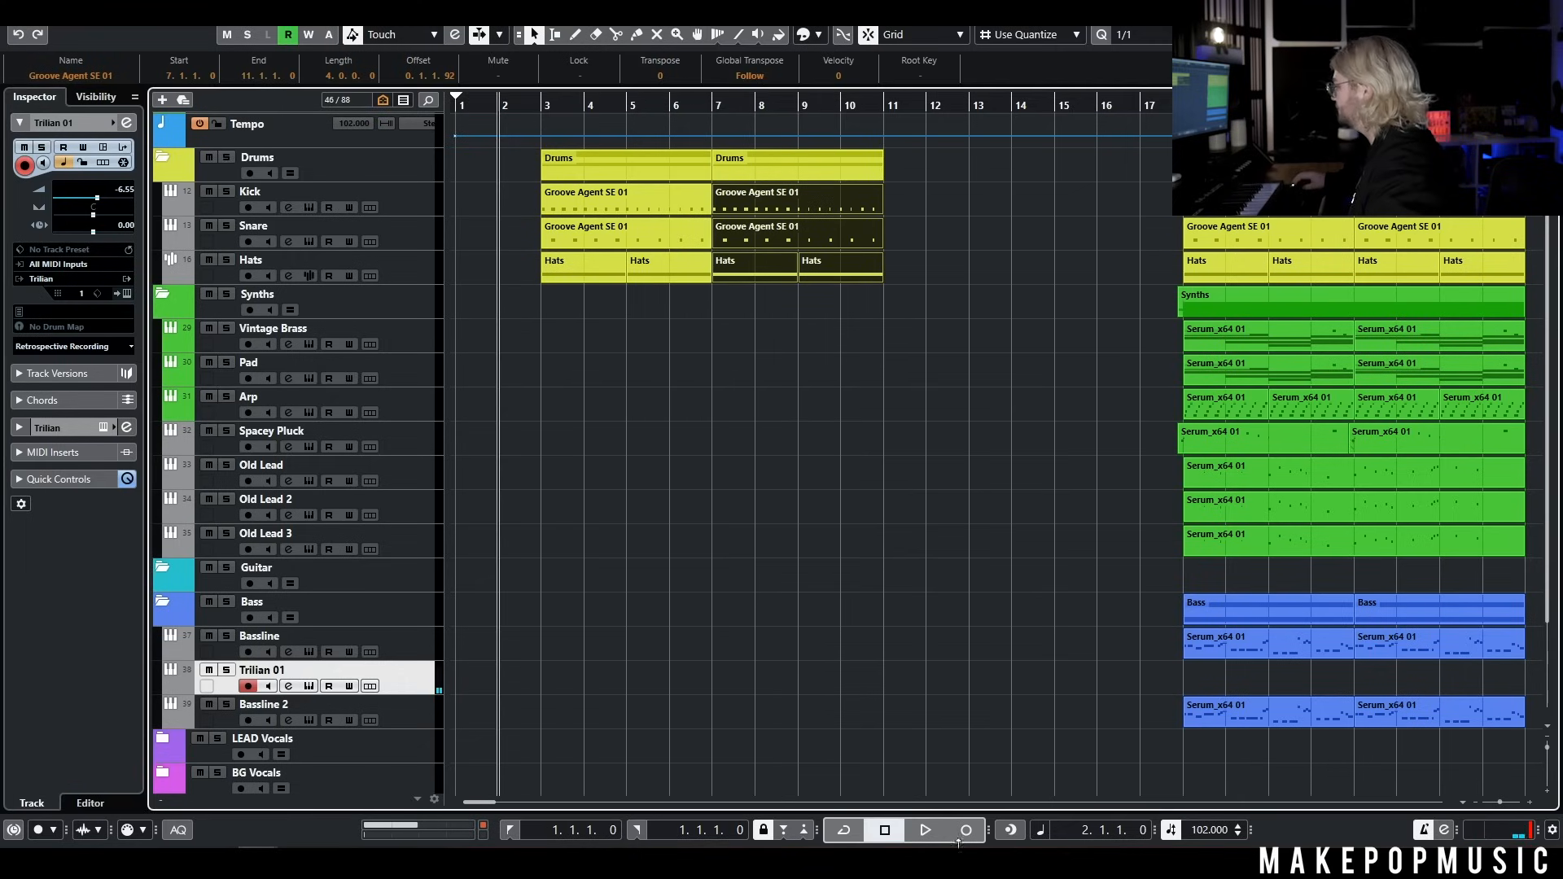
{"action": "key", "text": "KP_Multiply"}
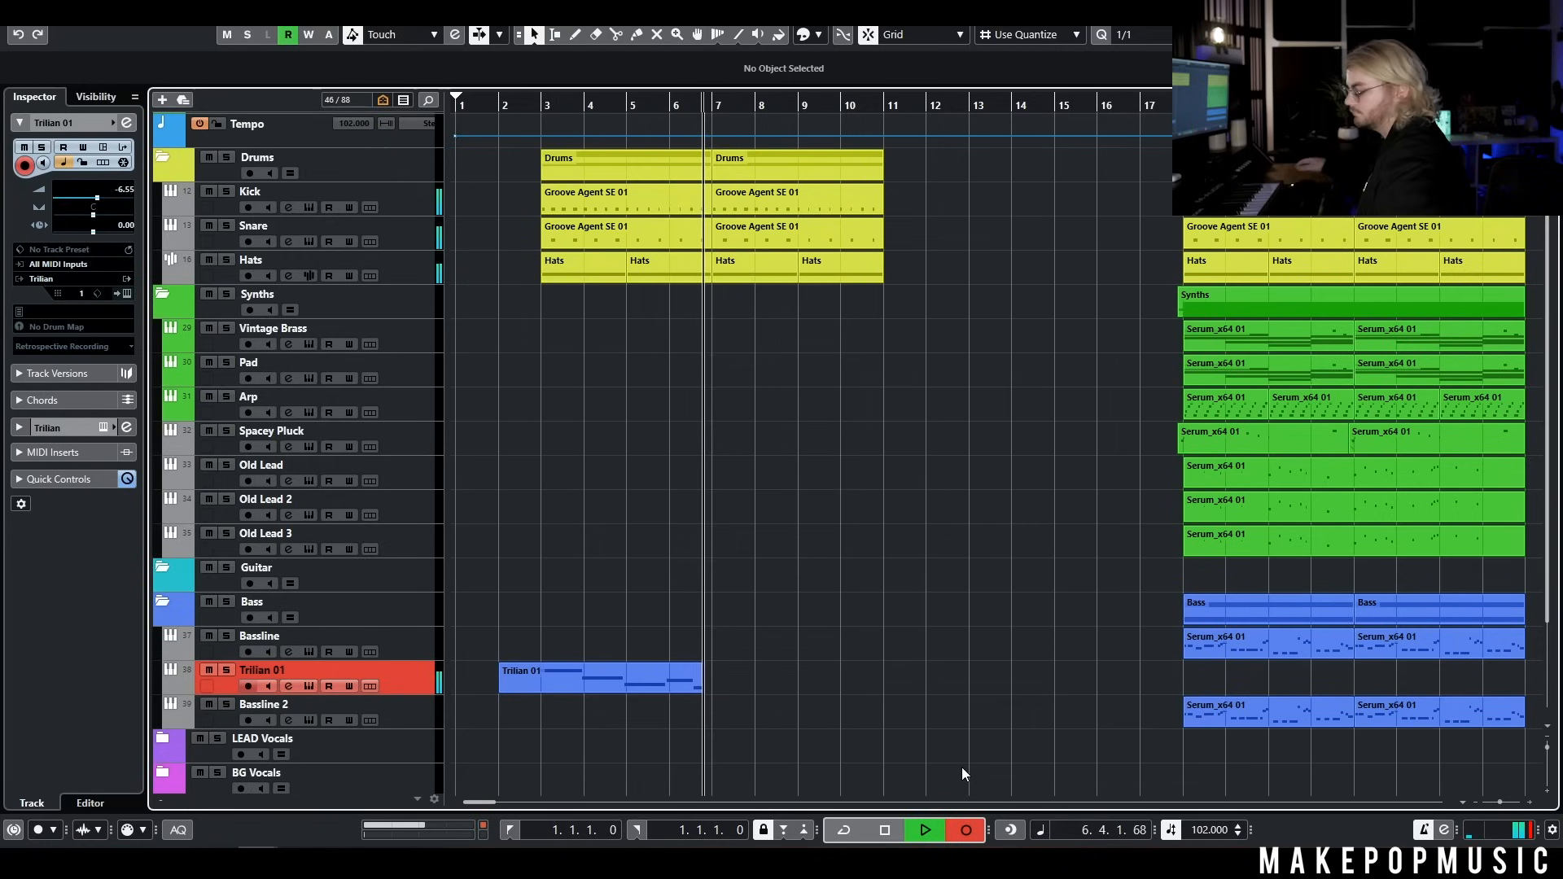
{"action": "key", "text": "space"}
Arrange the recorded bass as four-bar parts at bars 3 and 7 on the track renamed Vintage Verse Bass, and play it with the drums
{"action": "double_click", "coordinate": [576, 669]}
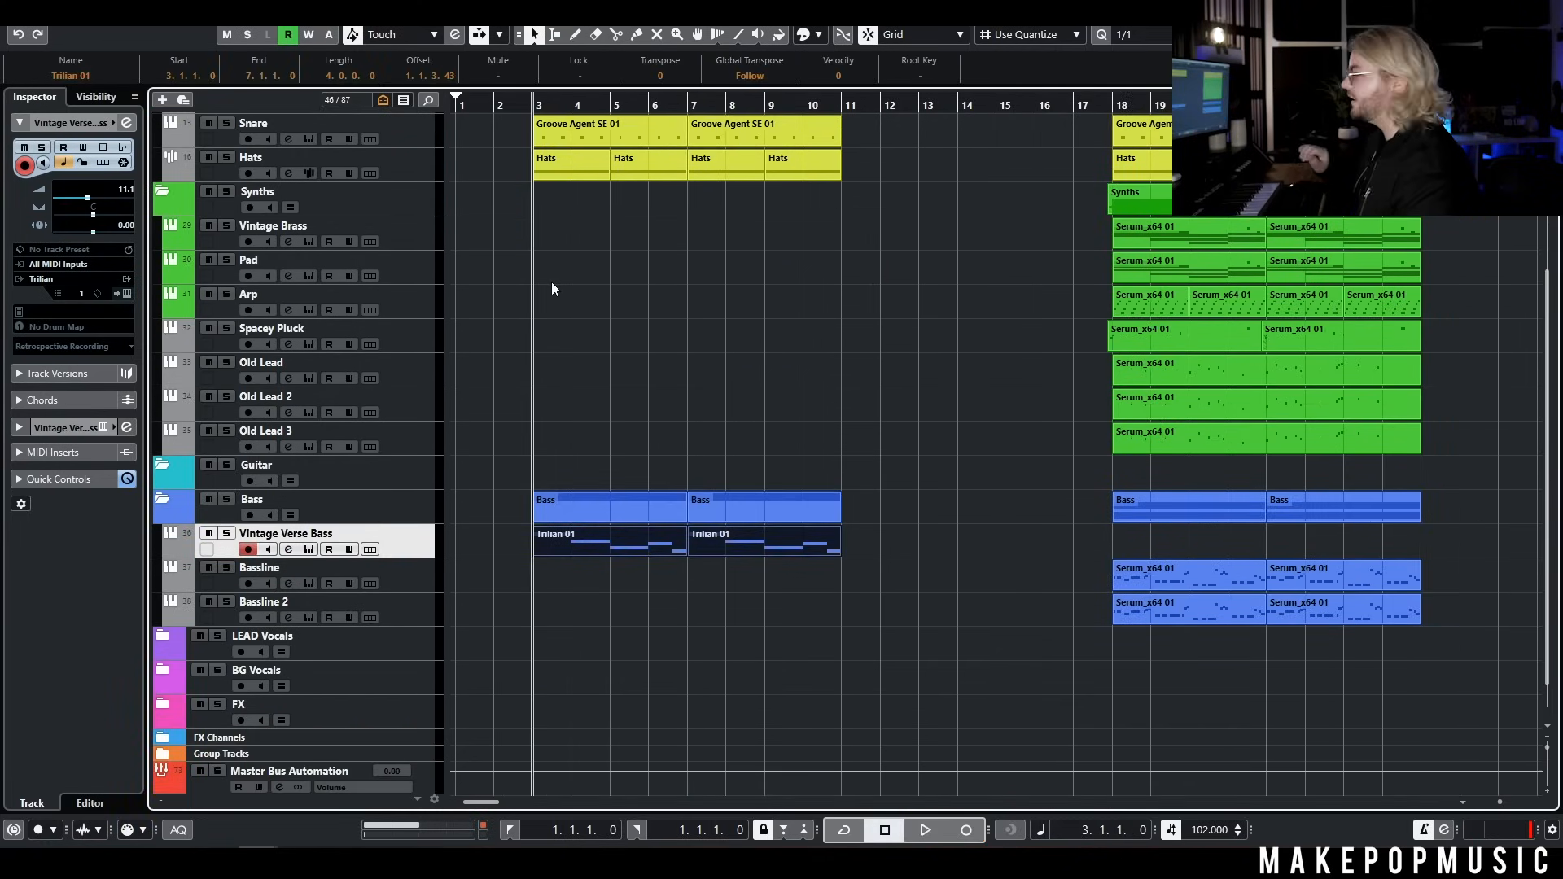
{"action": "key", "text": "space"}
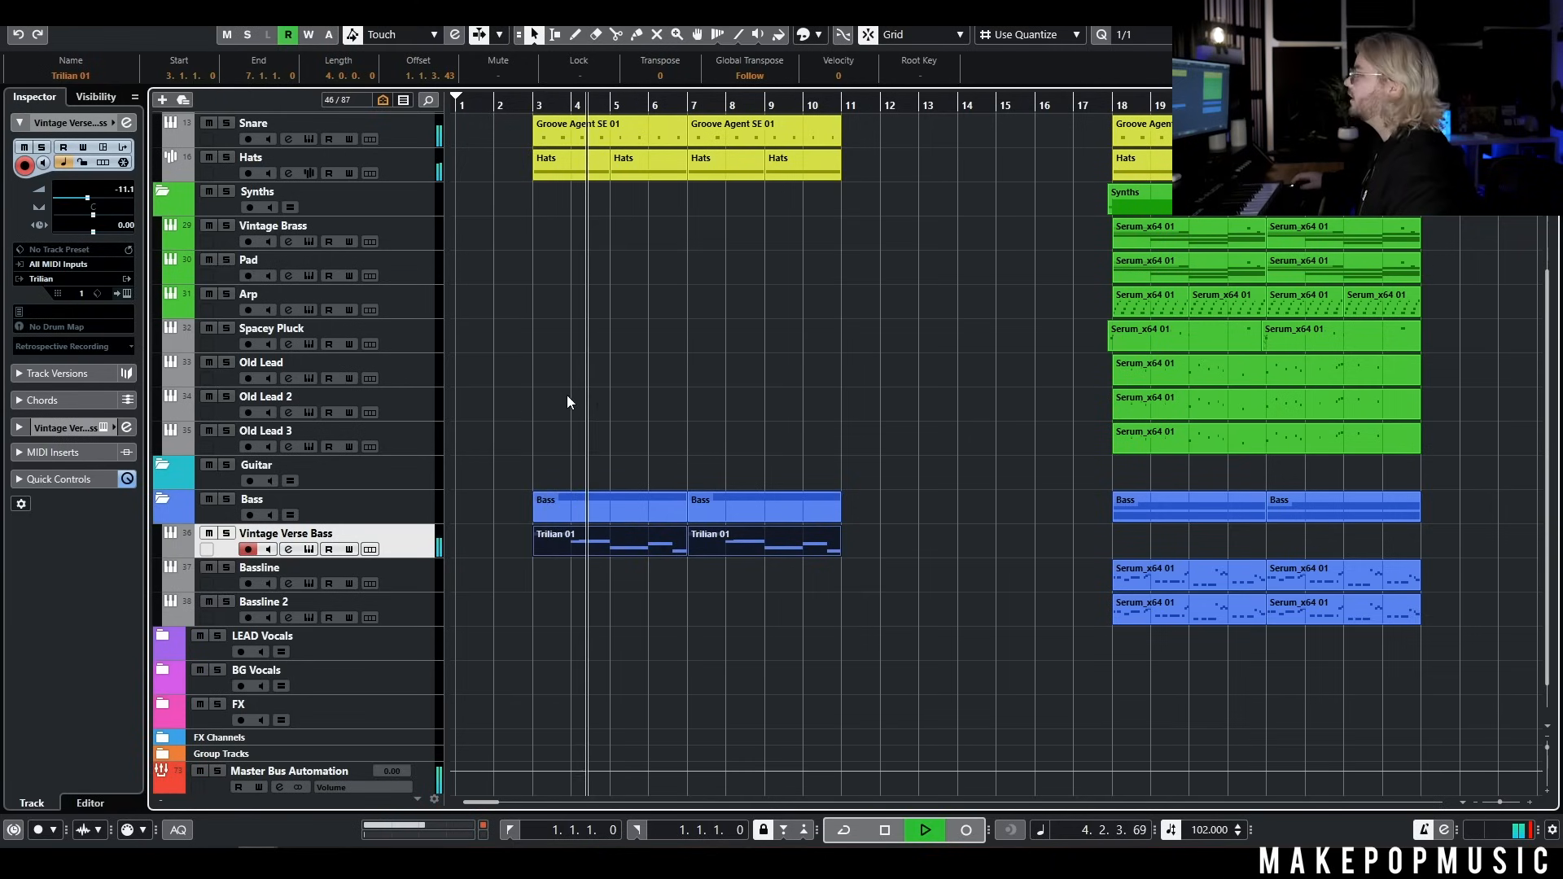
{"action": "key", "text": "space"}
Add a Serum_x64 instrument track below Spacey Pluck with its audio output routed to the Synth group
{"action": "left_click", "coordinate": [398, 340]}
{"action": "right_click", "coordinate": [399, 346]}
{"action": "mouse_move", "coordinate": [570, 363]}
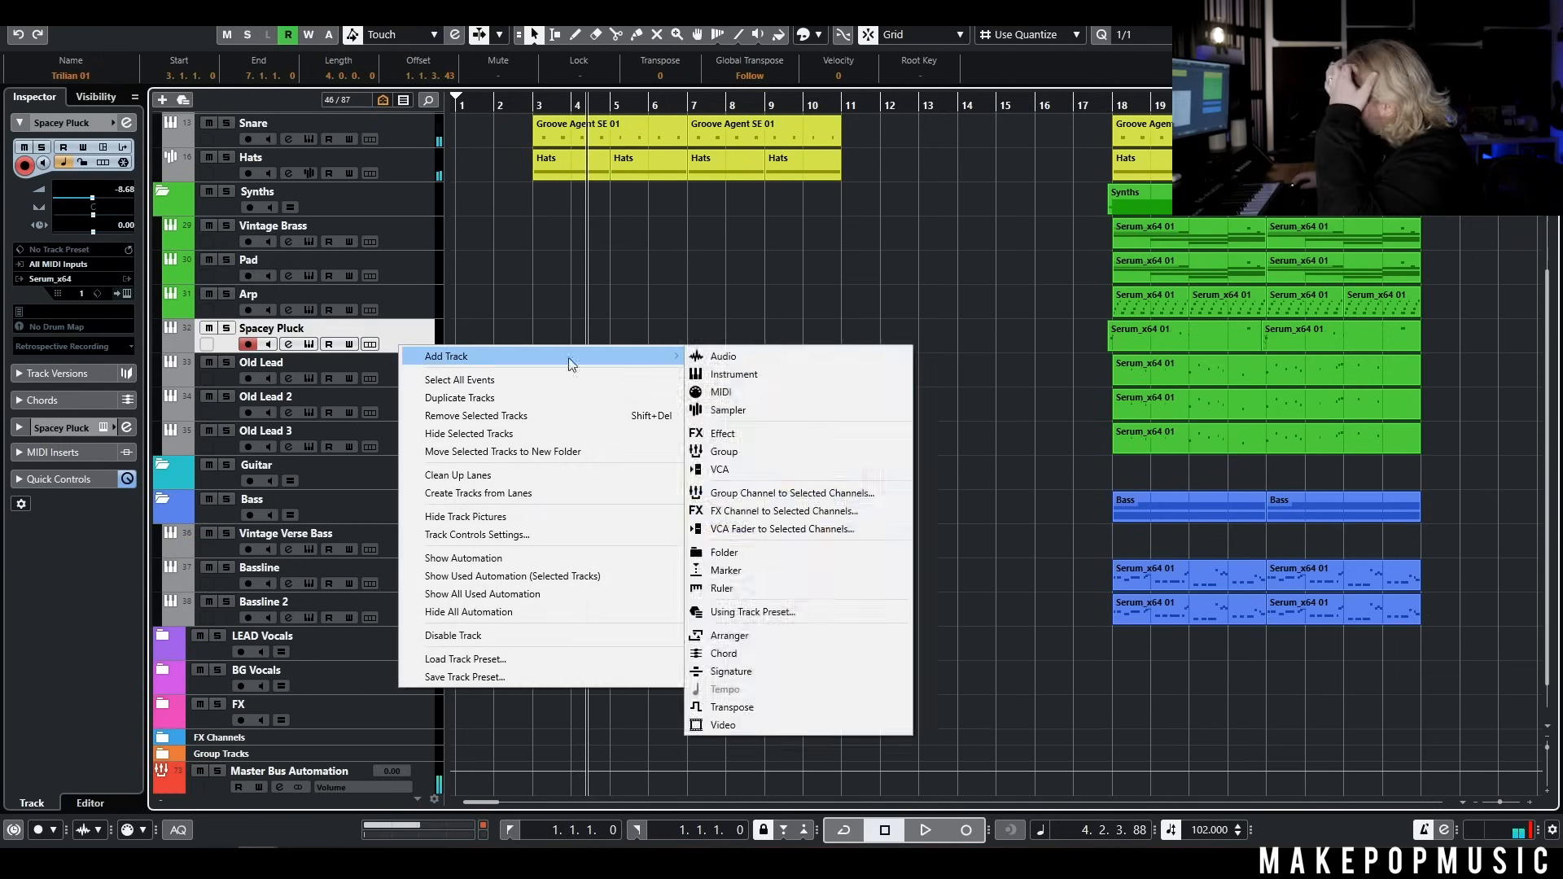
{"action": "left_click", "coordinate": [790, 377]}
{"action": "left_click", "coordinate": [866, 402]}
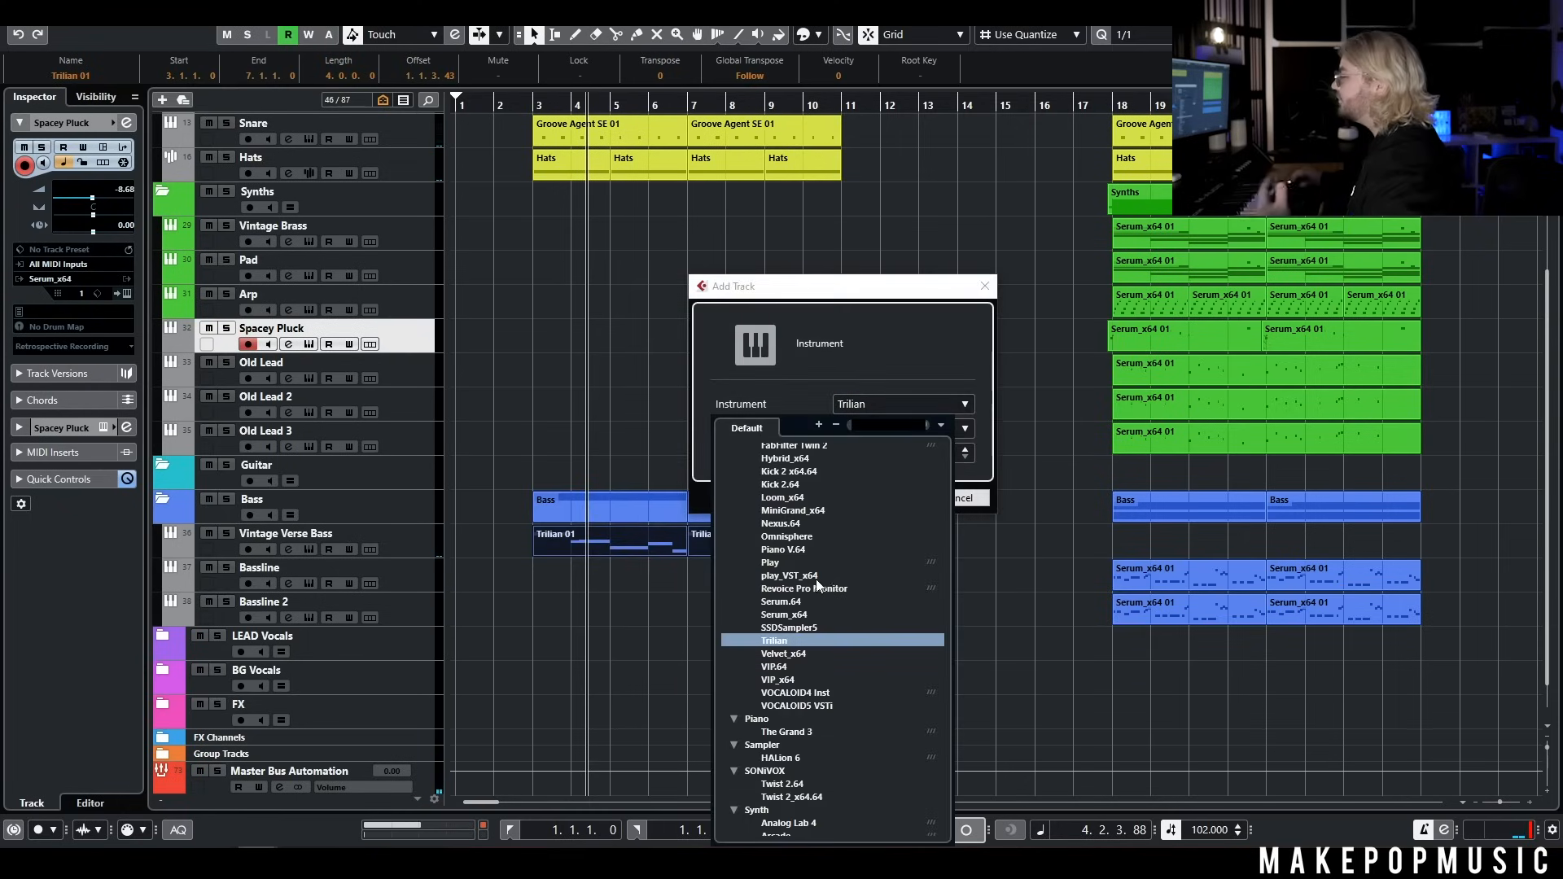
{"action": "left_click", "coordinate": [783, 613]}
{"action": "left_click", "coordinate": [860, 432]}
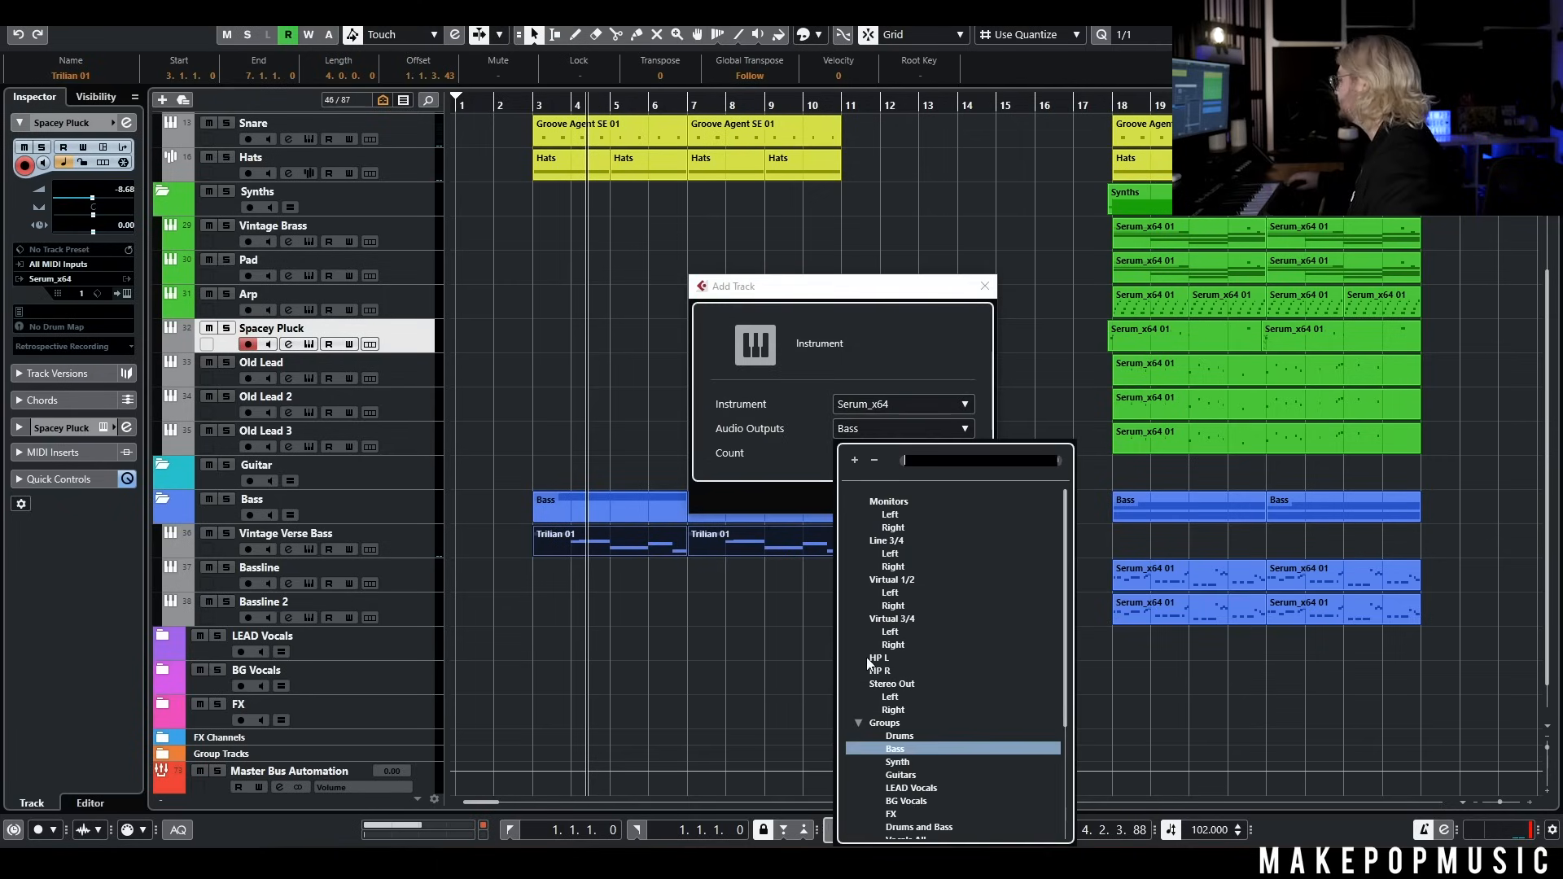
{"action": "left_click", "coordinate": [898, 763]}
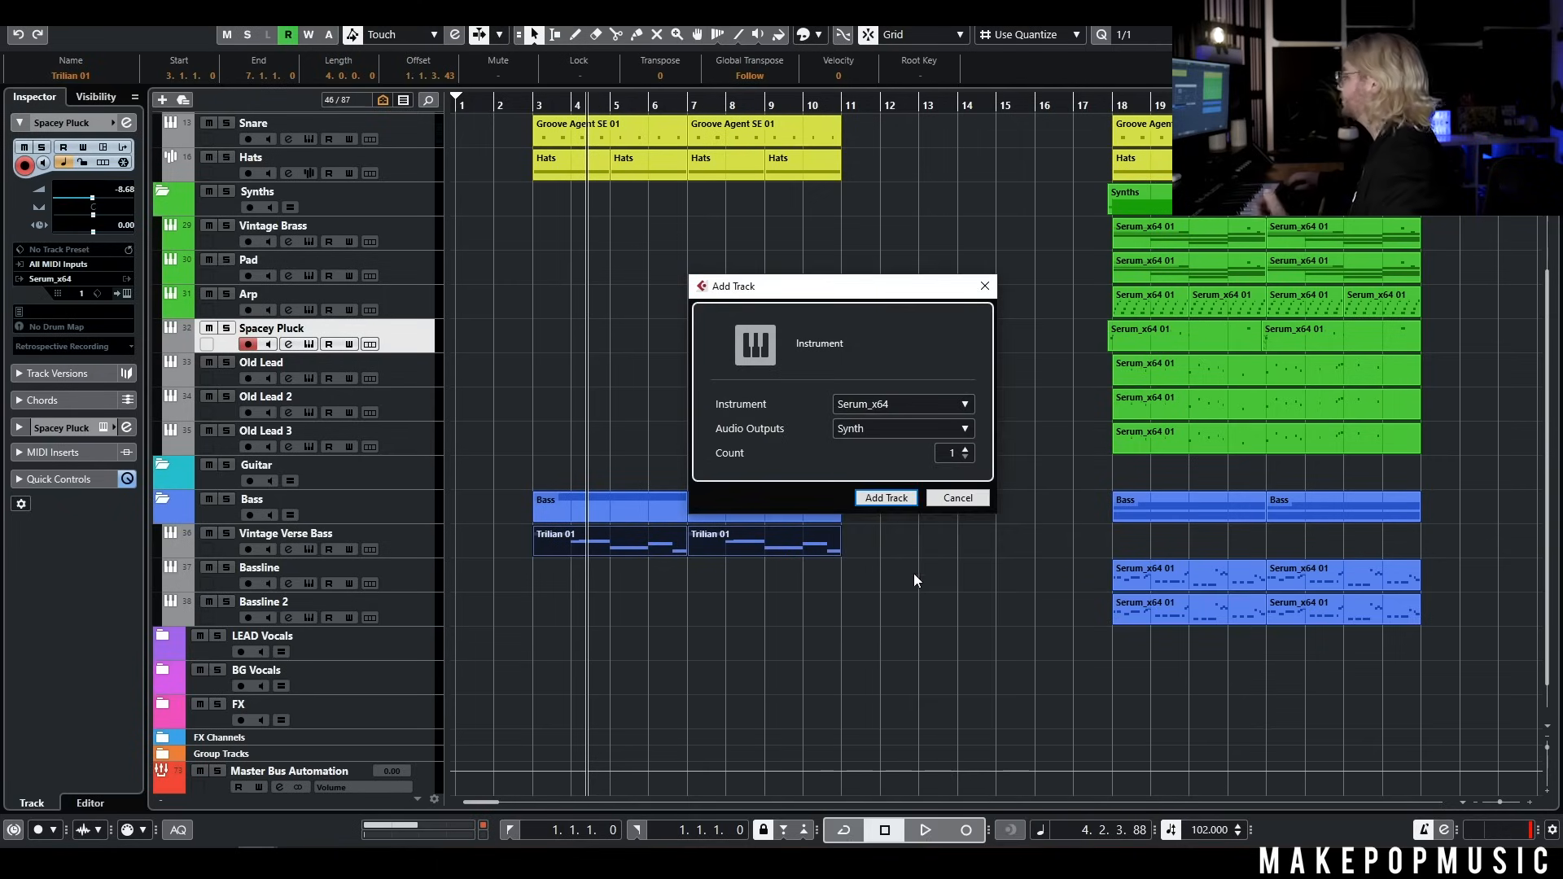
{"action": "left_click", "coordinate": [888, 499]}
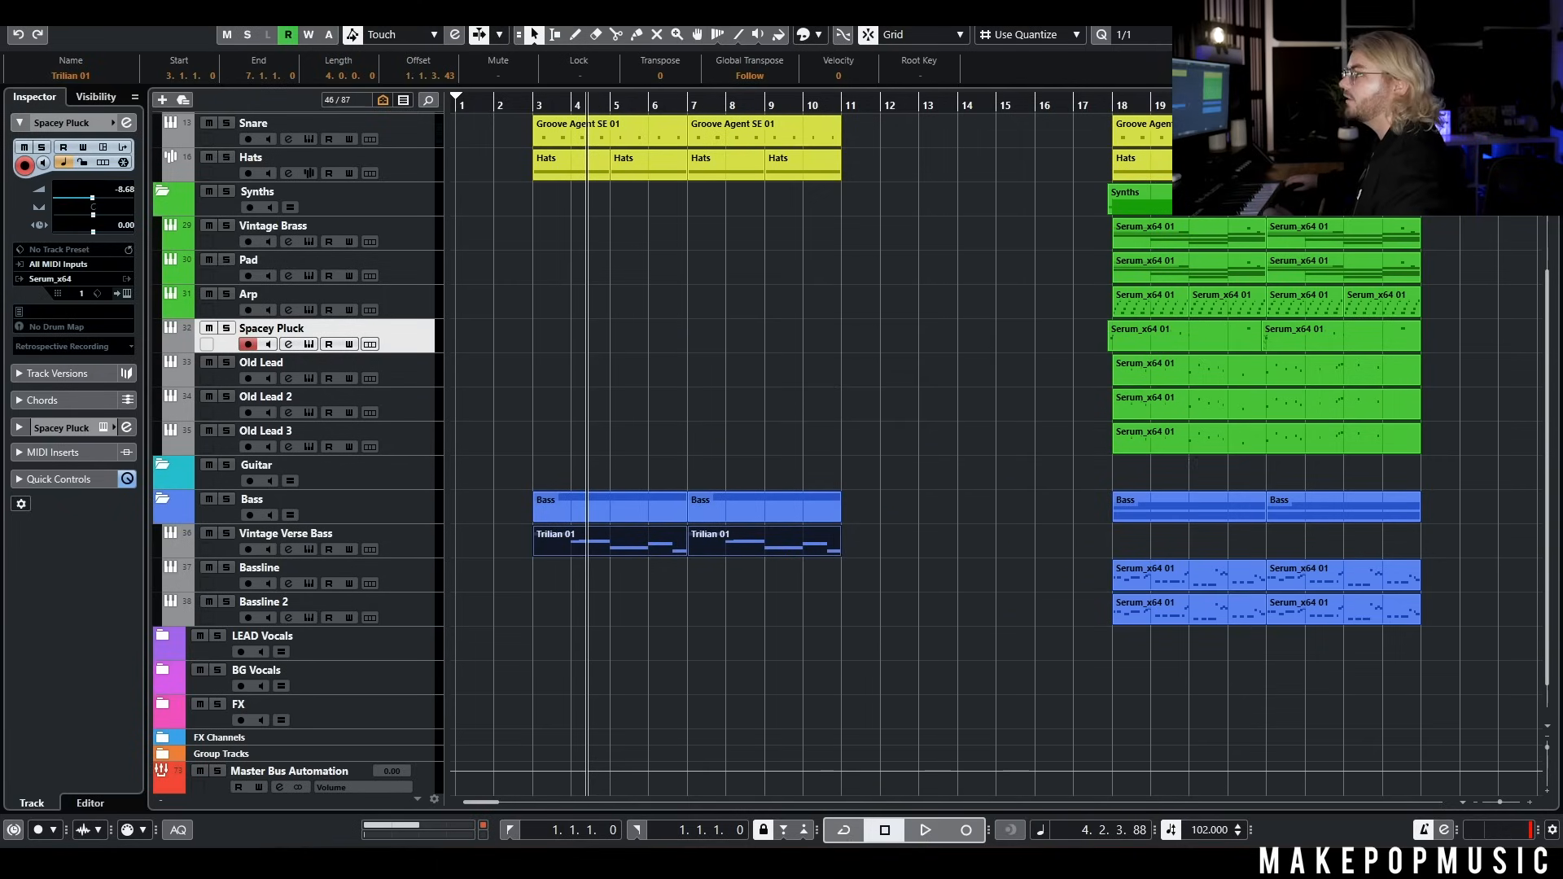
Load the MPM Spectrum preset KY - Rotary Keys on the new Serum track
{"action": "left_click", "coordinate": [847, 80]}
{"action": "mouse_move", "coordinate": [900, 462]}
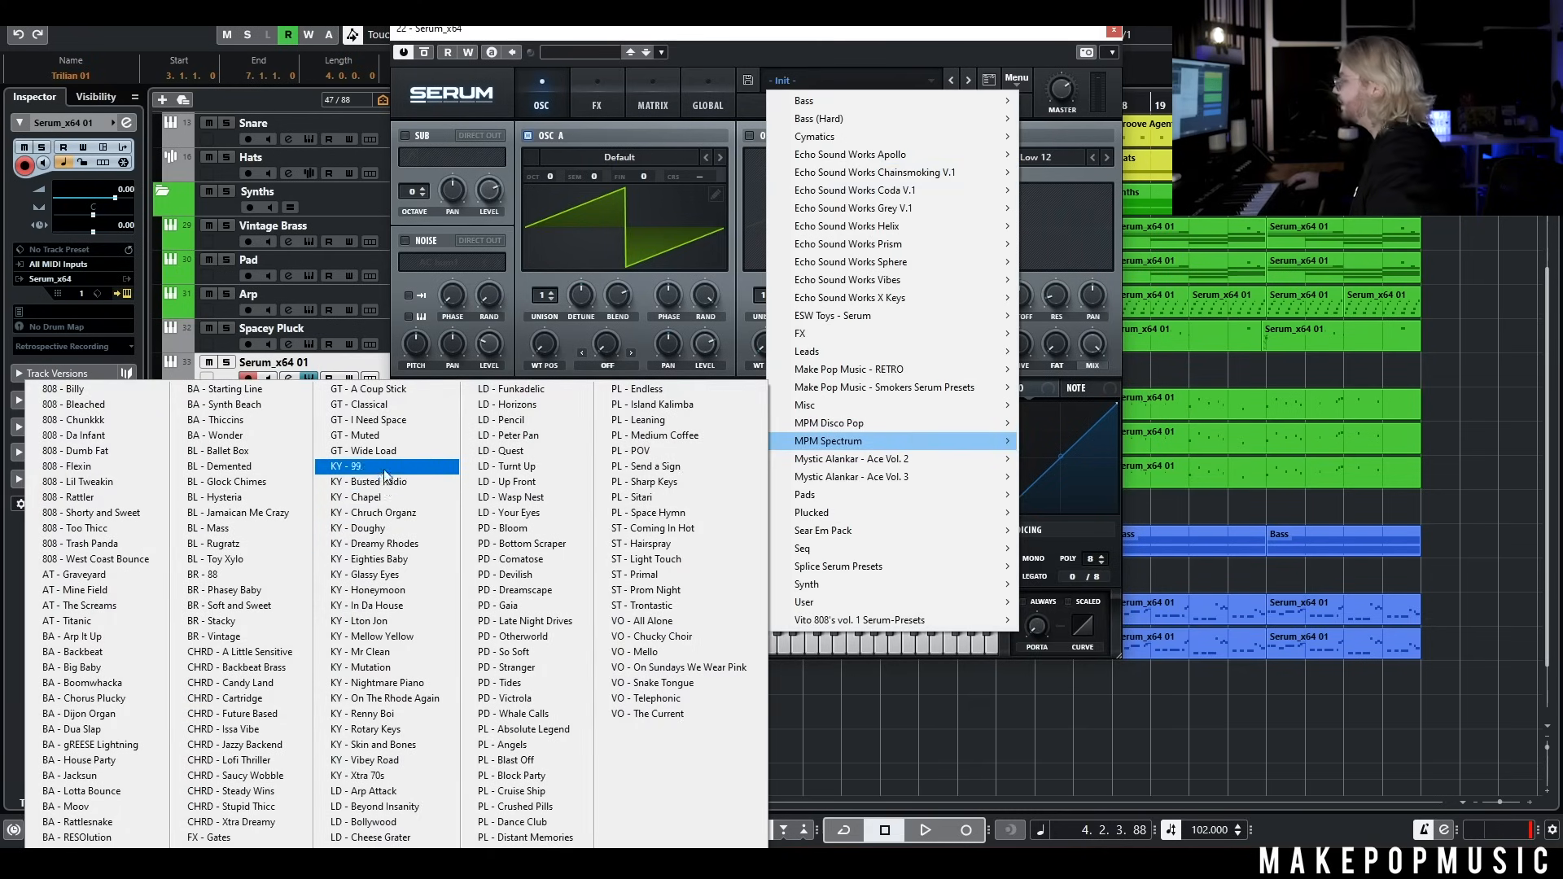
{"action": "left_click", "coordinate": [370, 729]}
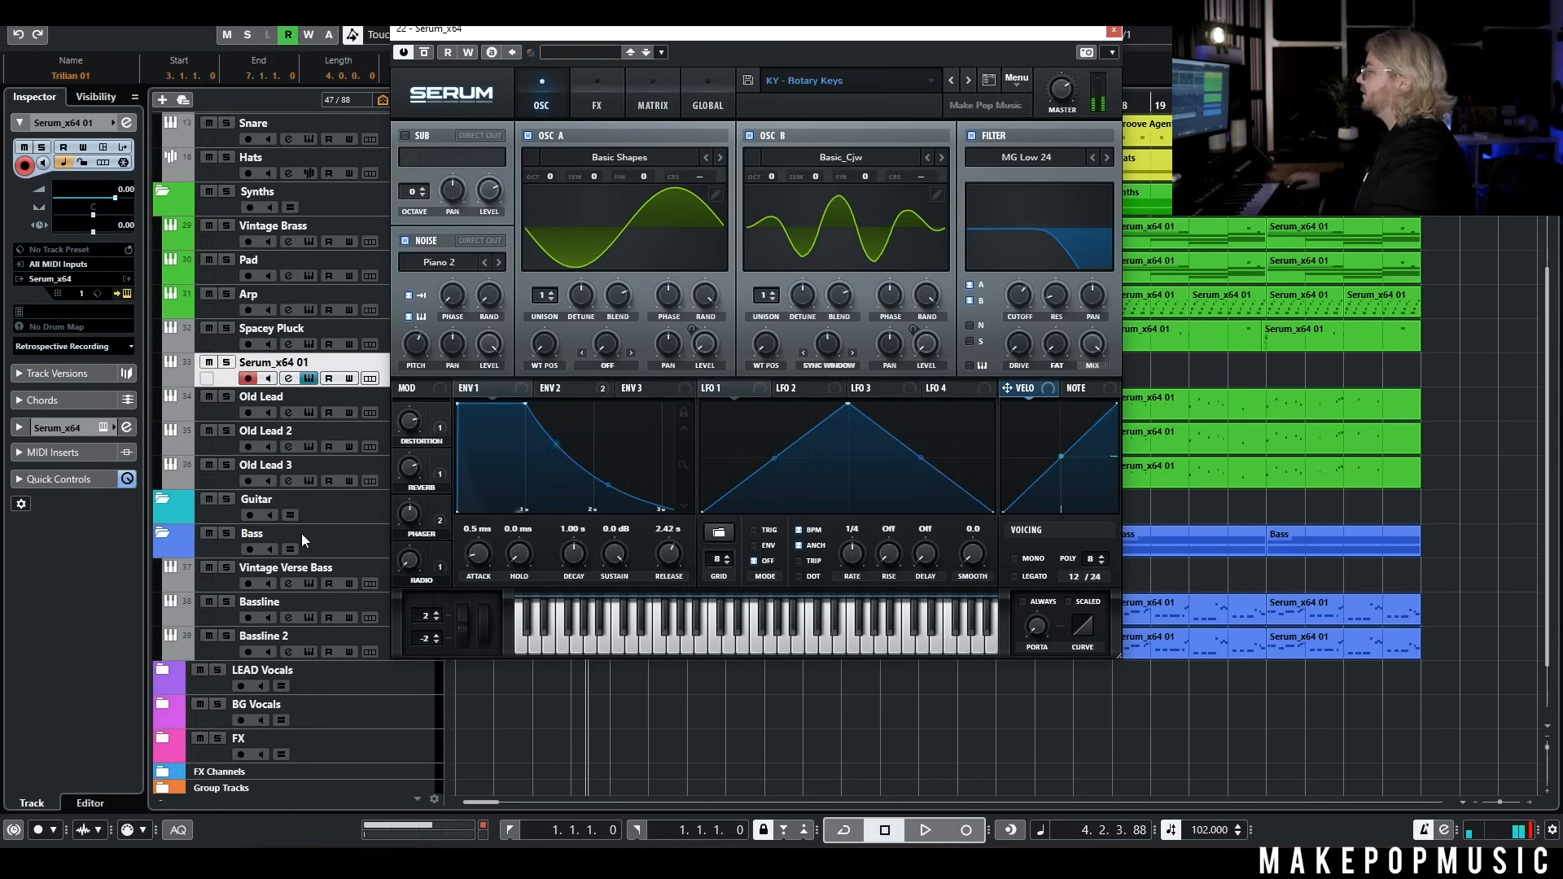
Lower the new Serum keys track's volume to -7.94 and play the verse drums and bass from around bar 2
{"action": "left_click", "coordinate": [93, 202]}
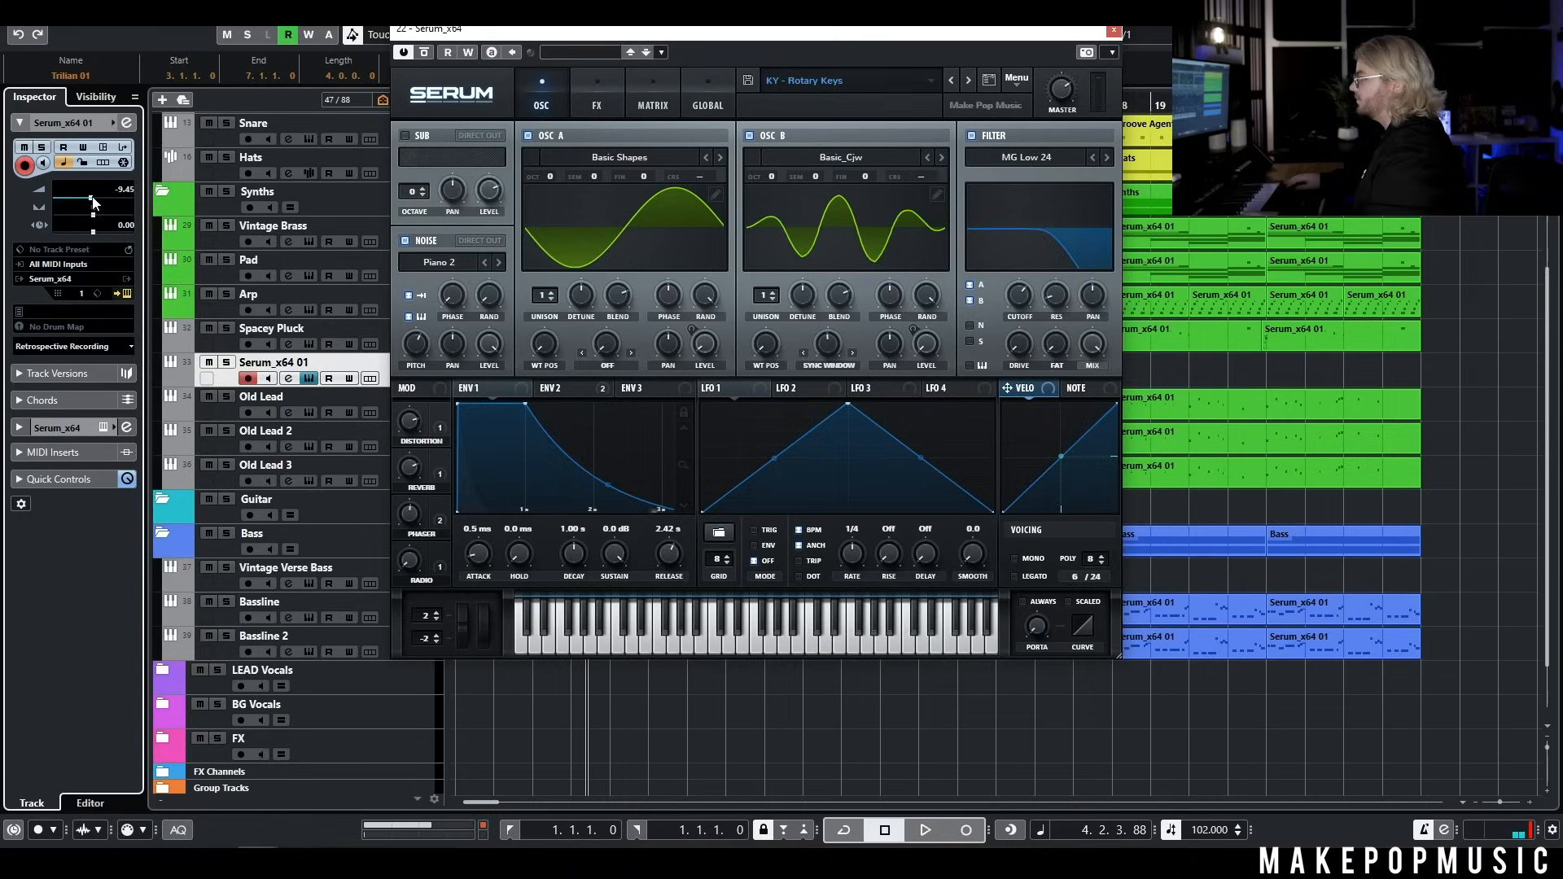
{"action": "left_click", "coordinate": [1113, 31]}
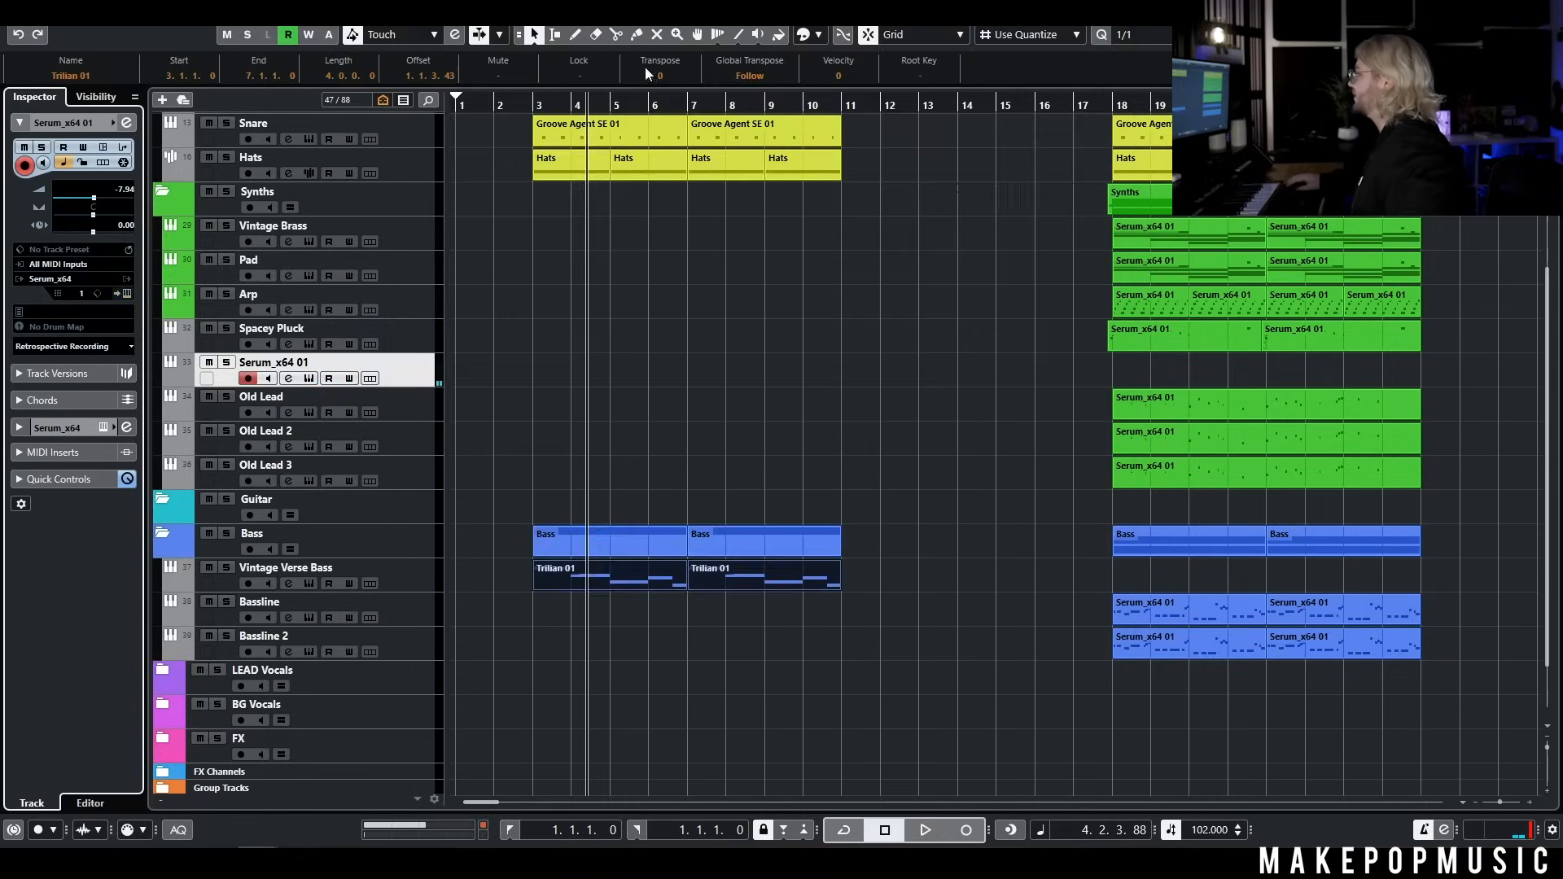
{"action": "left_click", "coordinate": [513, 109]}
{"action": "left_click", "coordinate": [926, 830]}
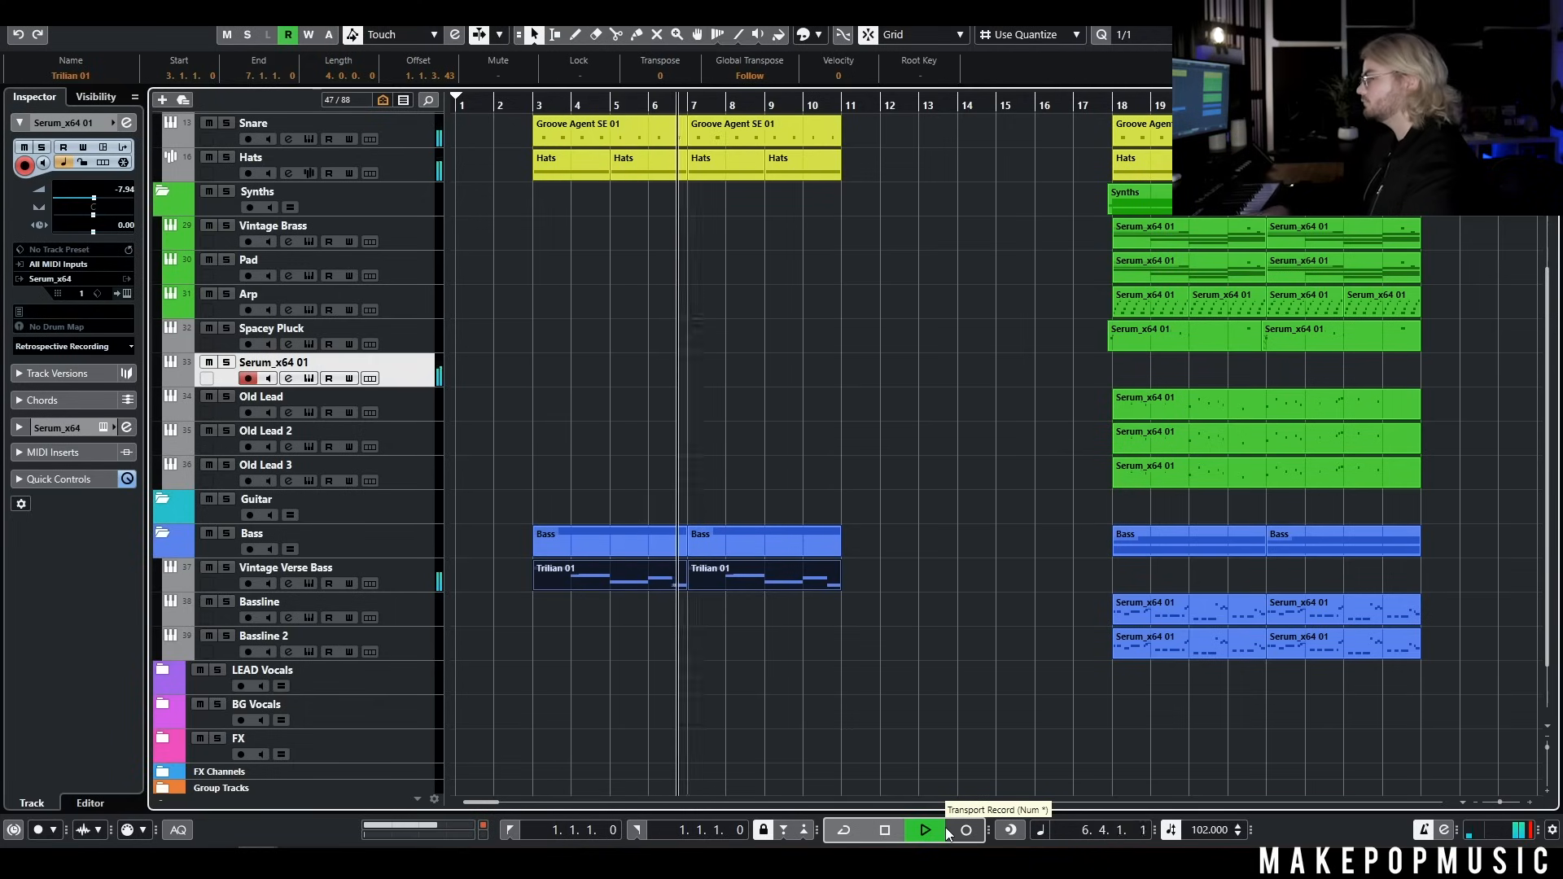
{"action": "key", "text": "space"}
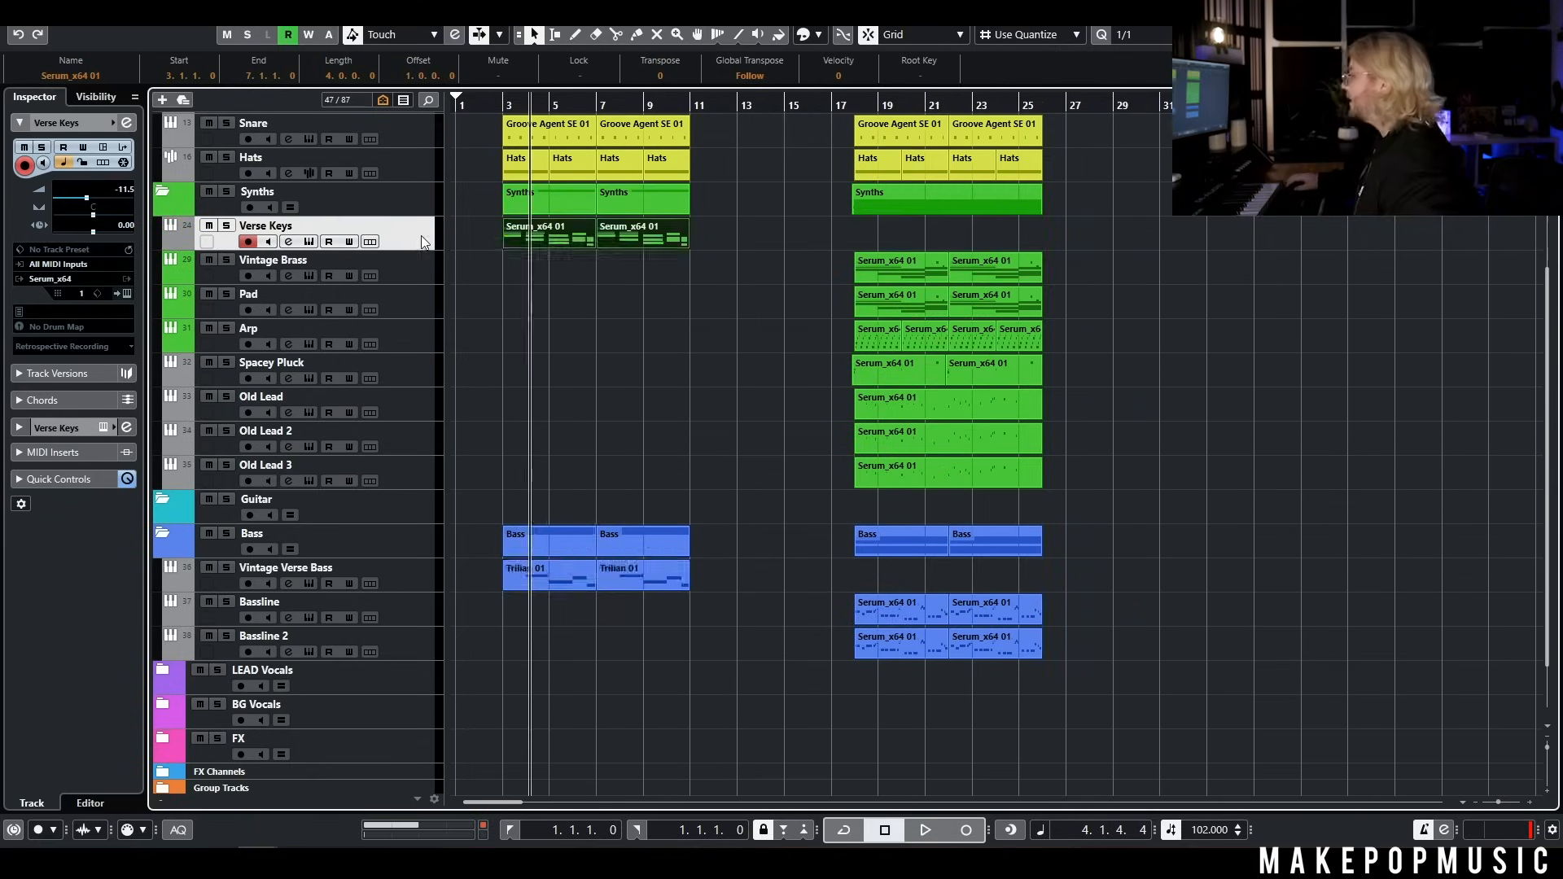
Duplicate the Verse Keys track and rename the copy Verse pad
{"action": "right_click", "coordinate": [421, 236]}
{"action": "left_click", "coordinate": [473, 289]}
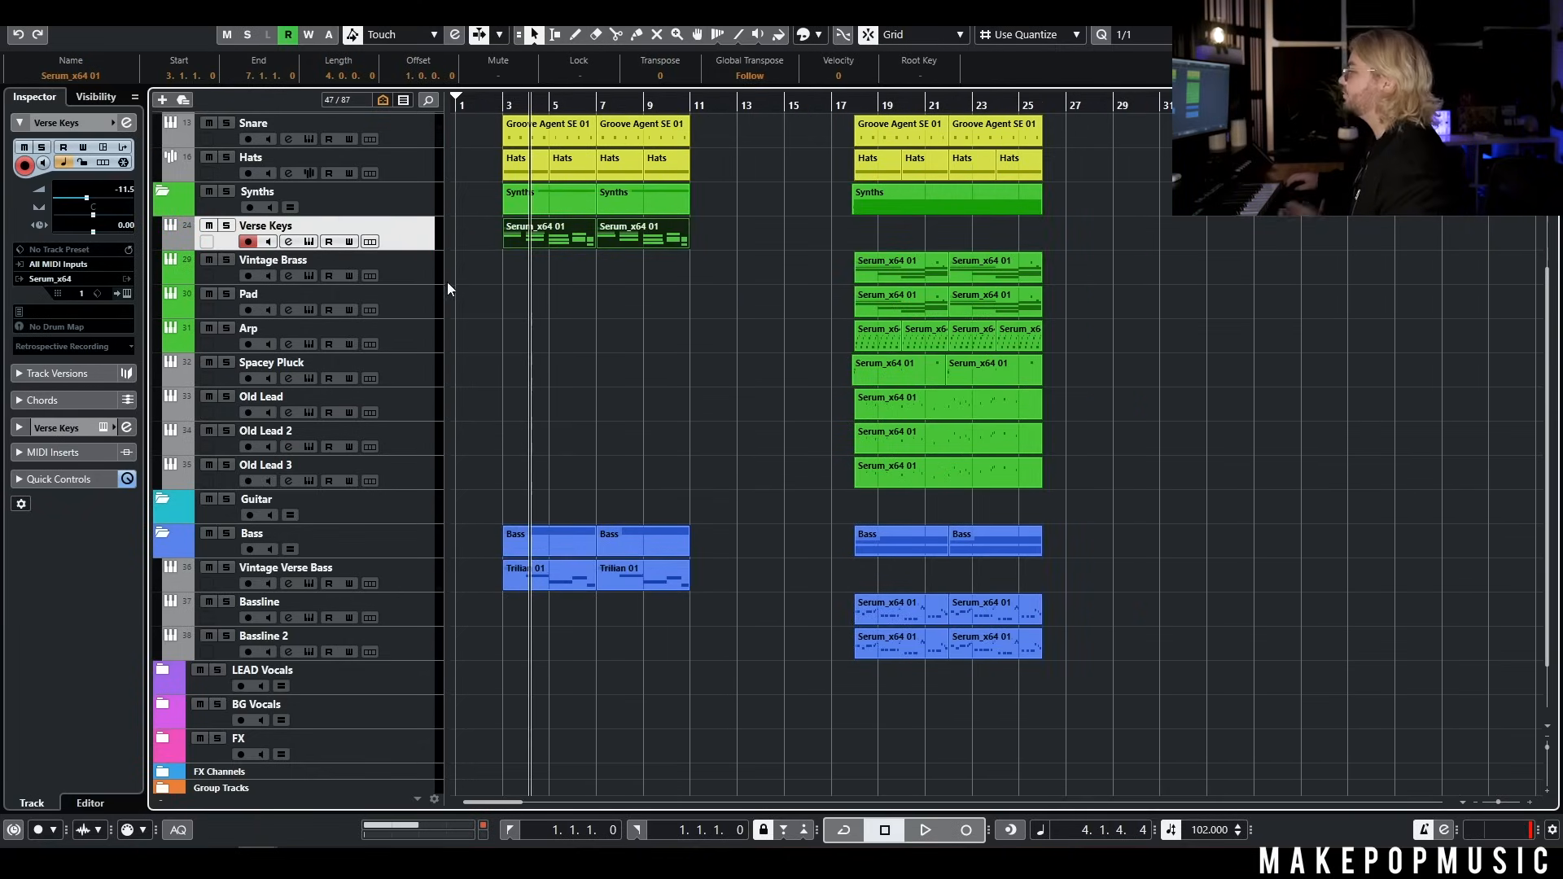
{"action": "double_click", "coordinate": [290, 260]}
{"action": "key", "text": "Right"}
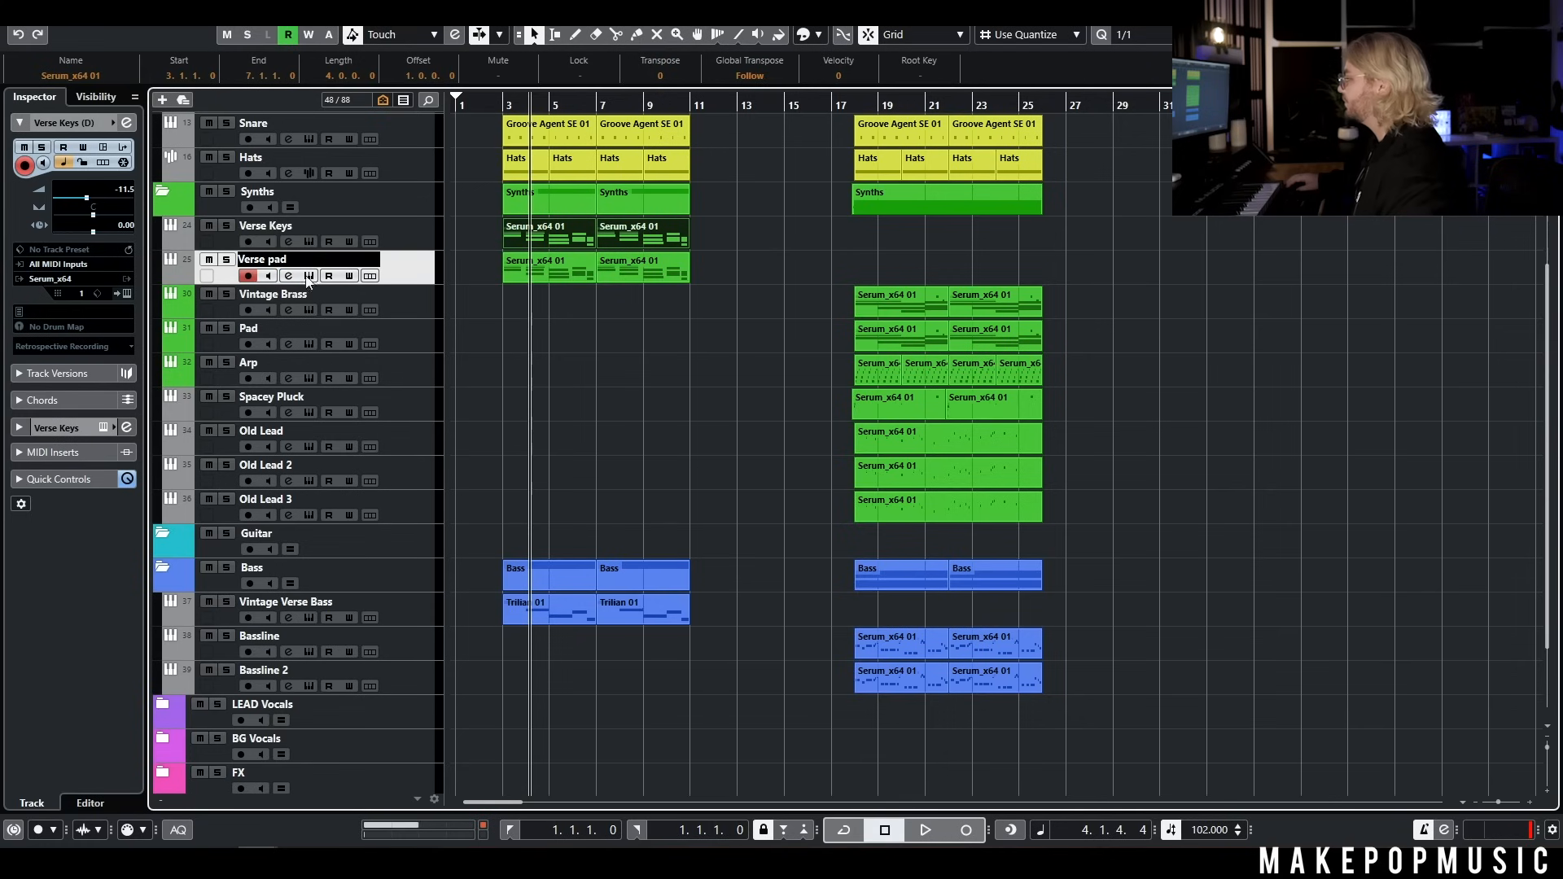
{"action": "type", "text": "pad"}
{"action": "key", "text": "Return"}
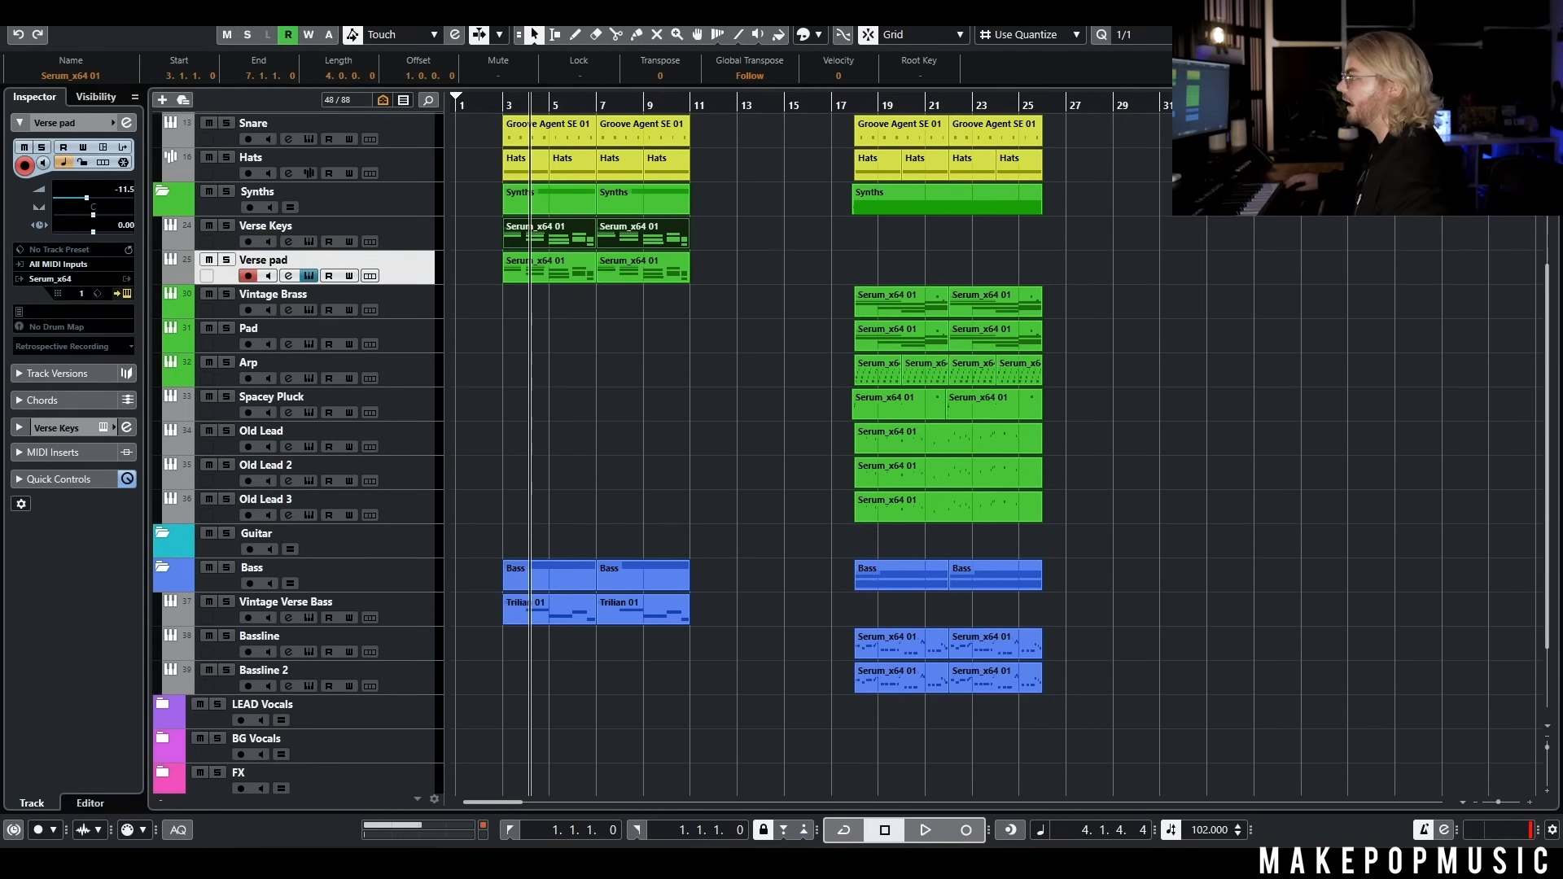
Audition the MPM Spectrum pad presets from PD - Bloom through PD - Devilish in Serum on the Verse pad track
{"action": "left_click", "coordinate": [309, 276]}
{"action": "left_click", "coordinate": [937, 235]}
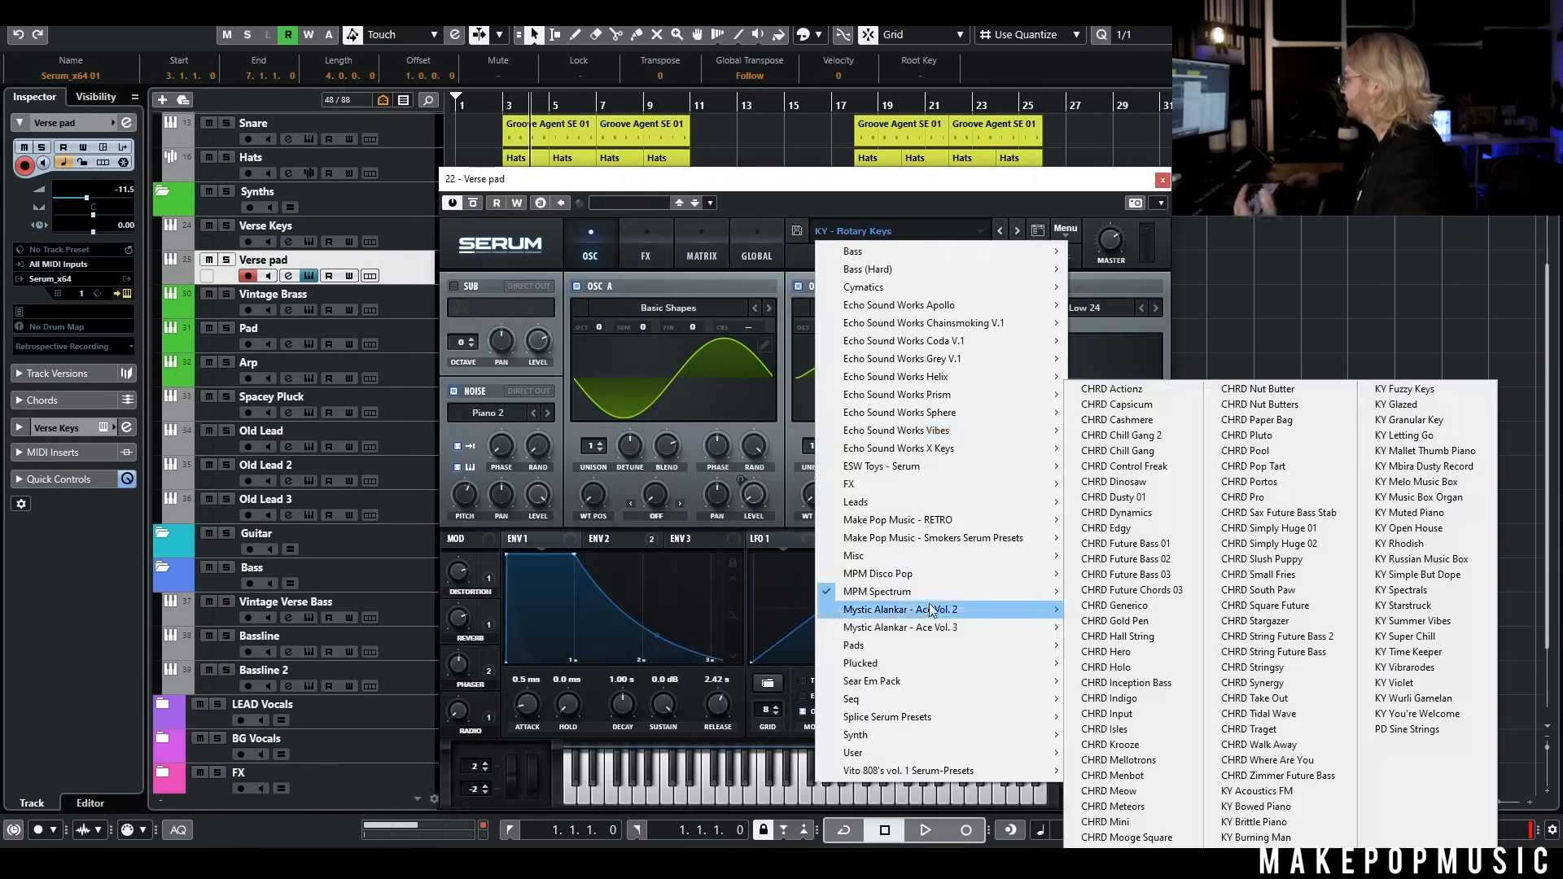
{"action": "mouse_move", "coordinate": [877, 592]}
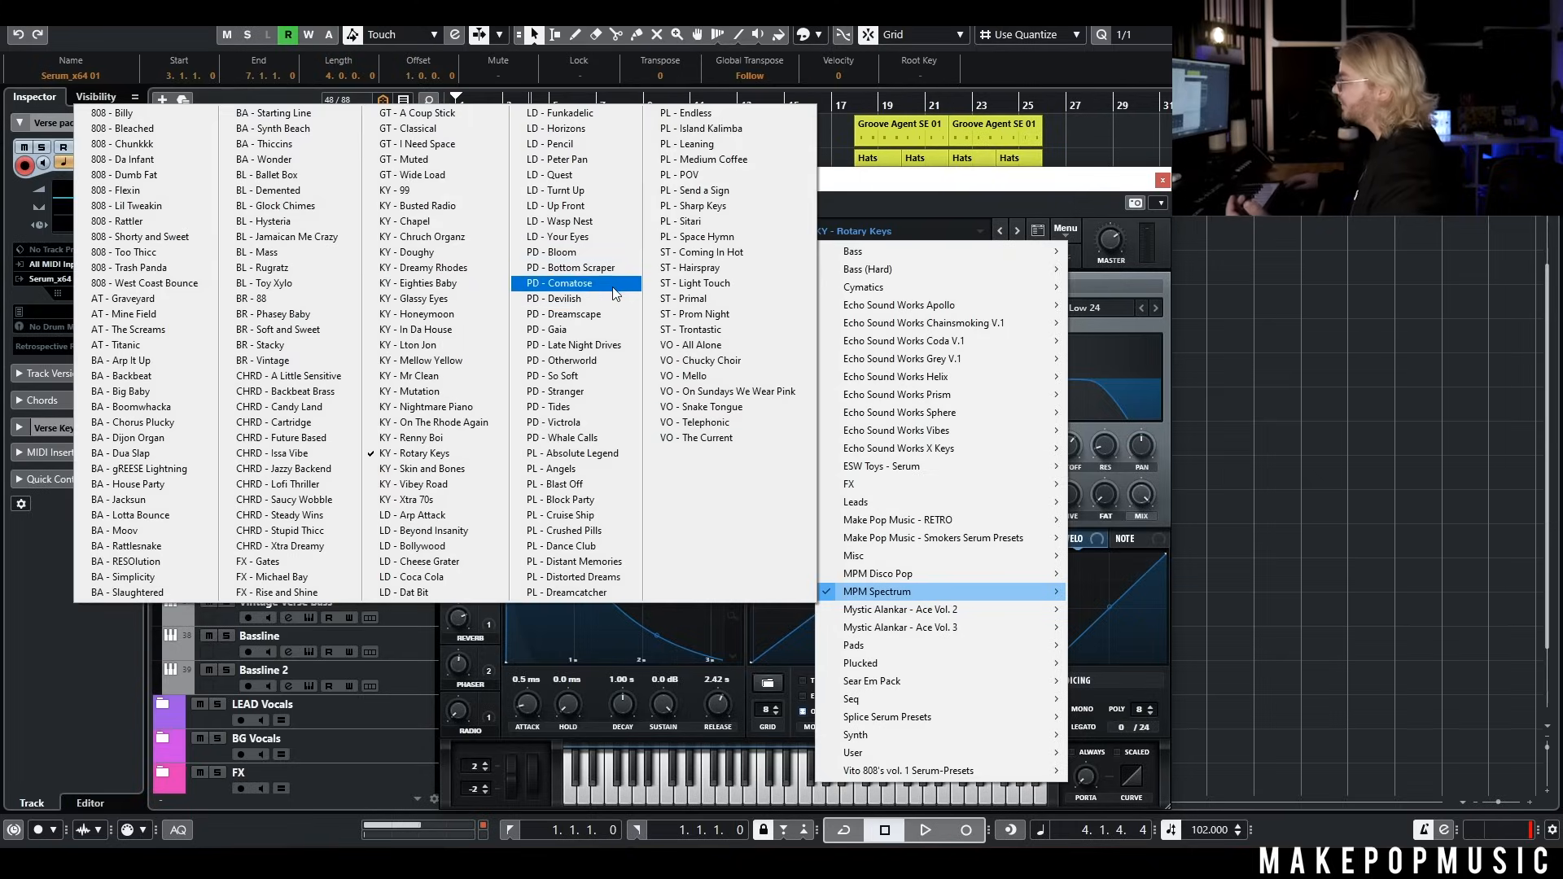
{"action": "left_click", "coordinate": [609, 251]}
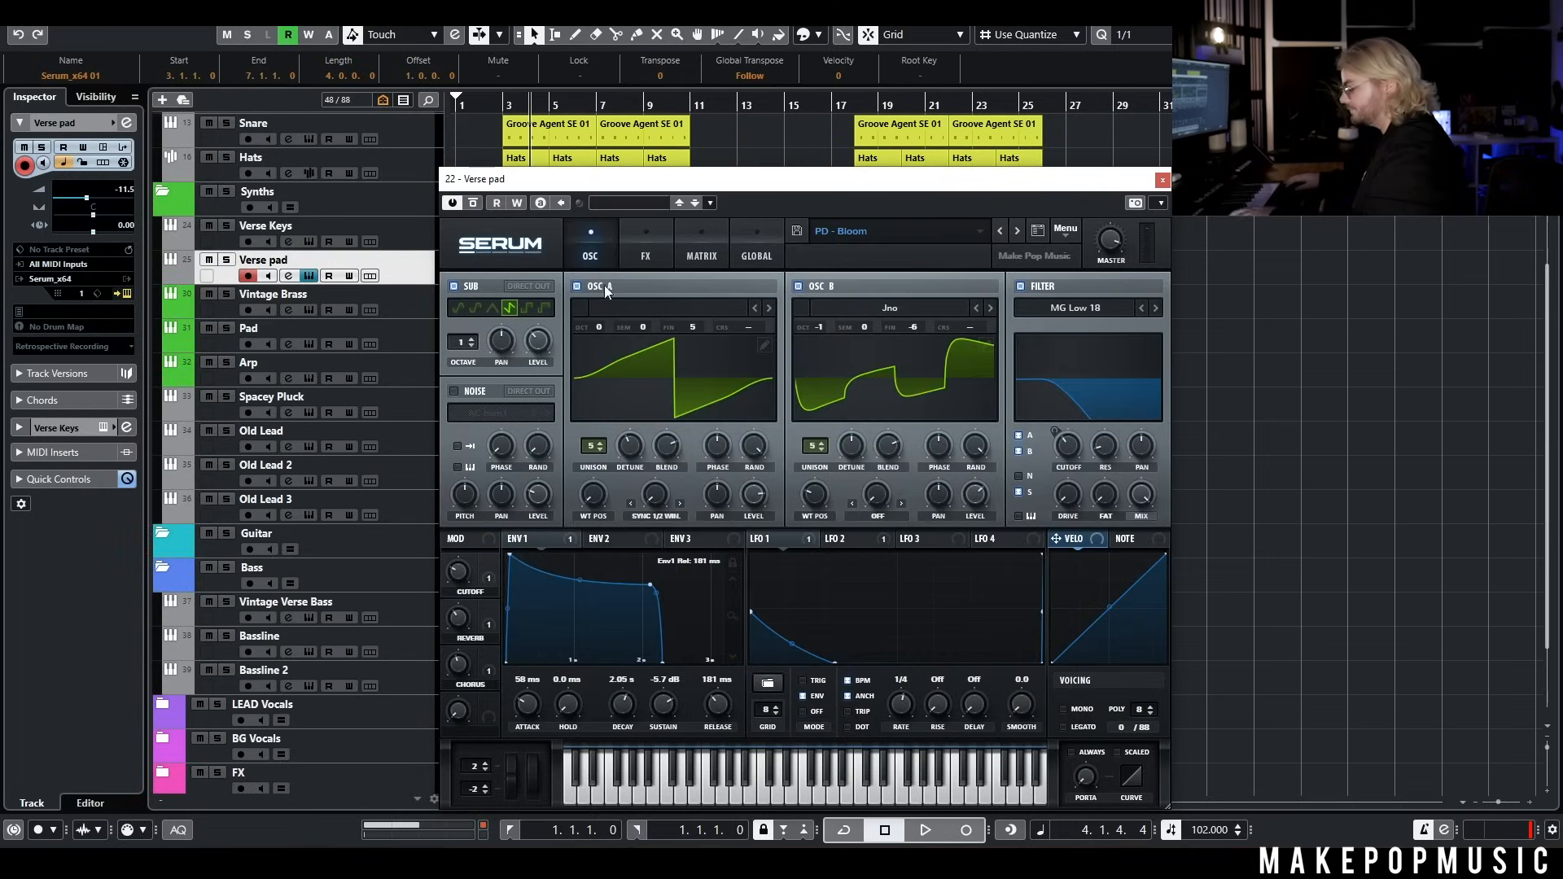
{"action": "left_click", "coordinate": [1017, 229]}
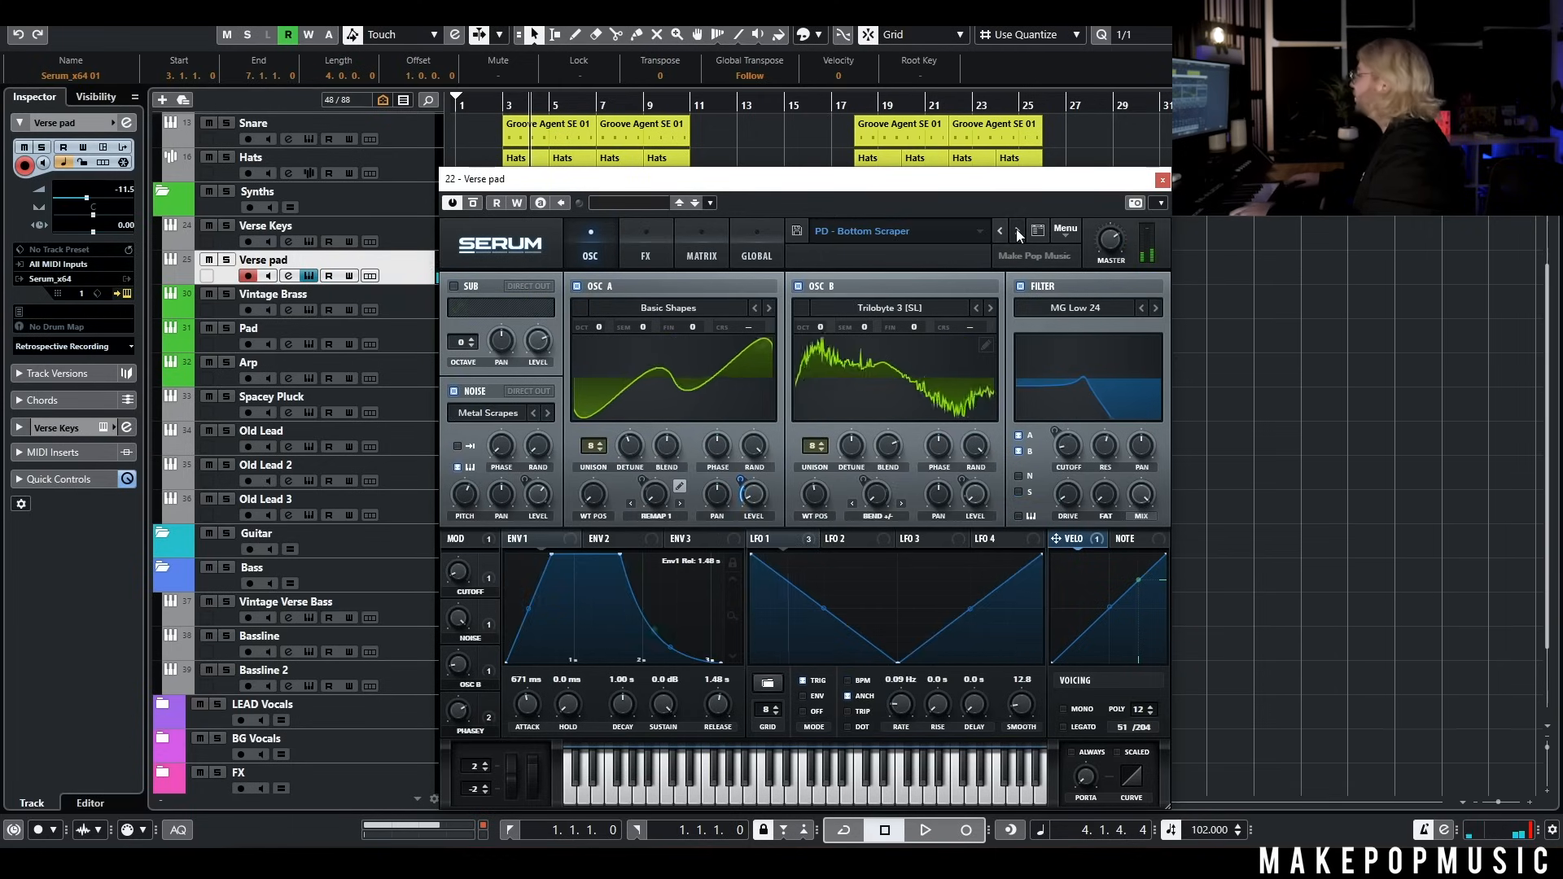
{"action": "left_click", "coordinate": [1017, 230]}
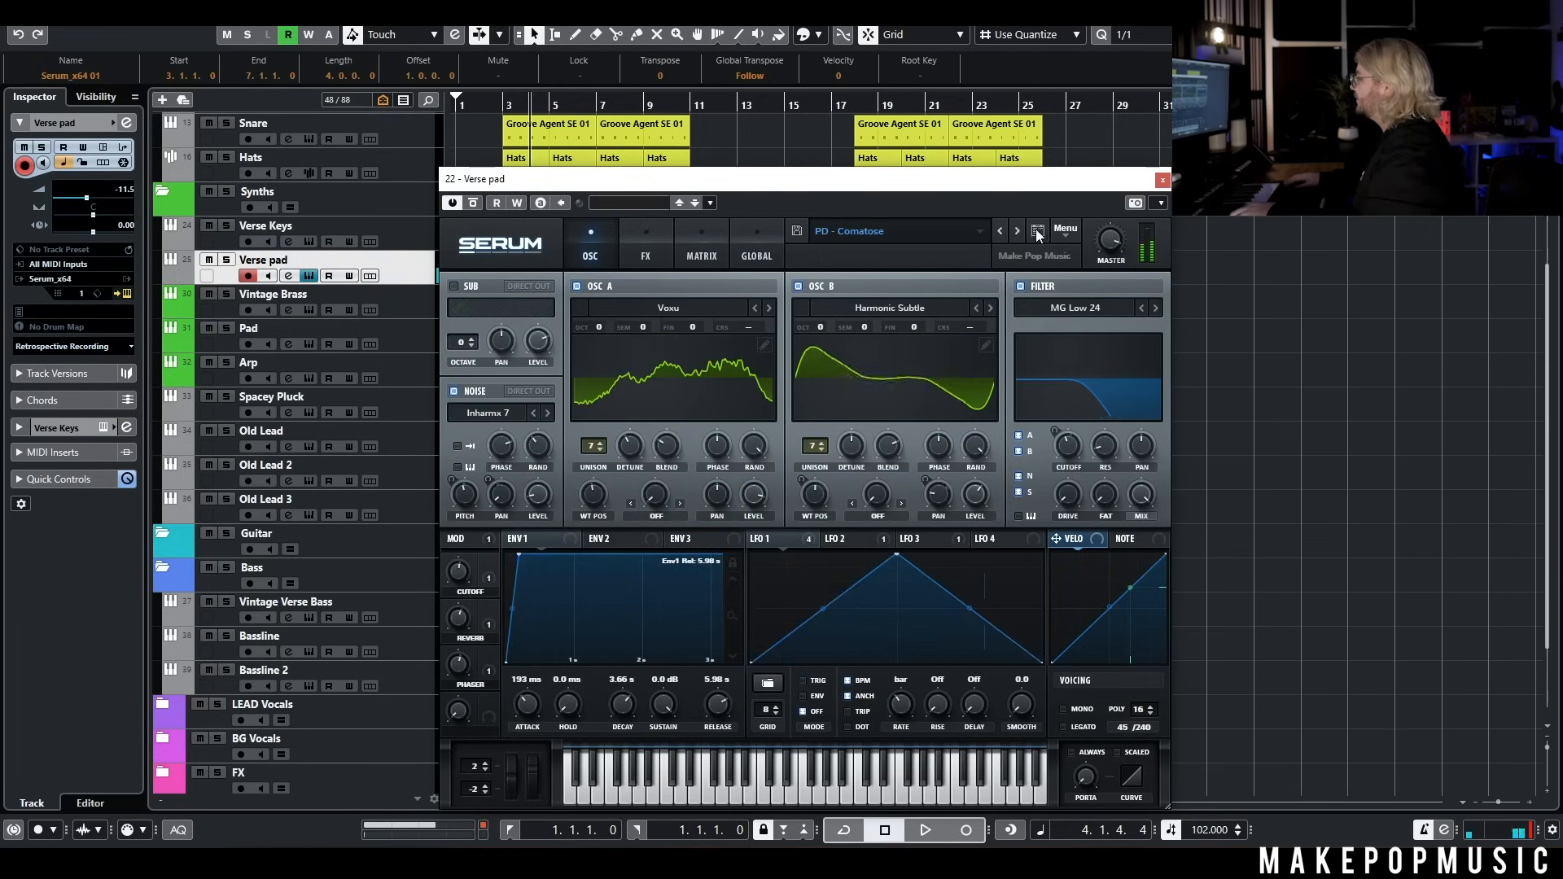
{"action": "left_click", "coordinate": [1017, 230]}
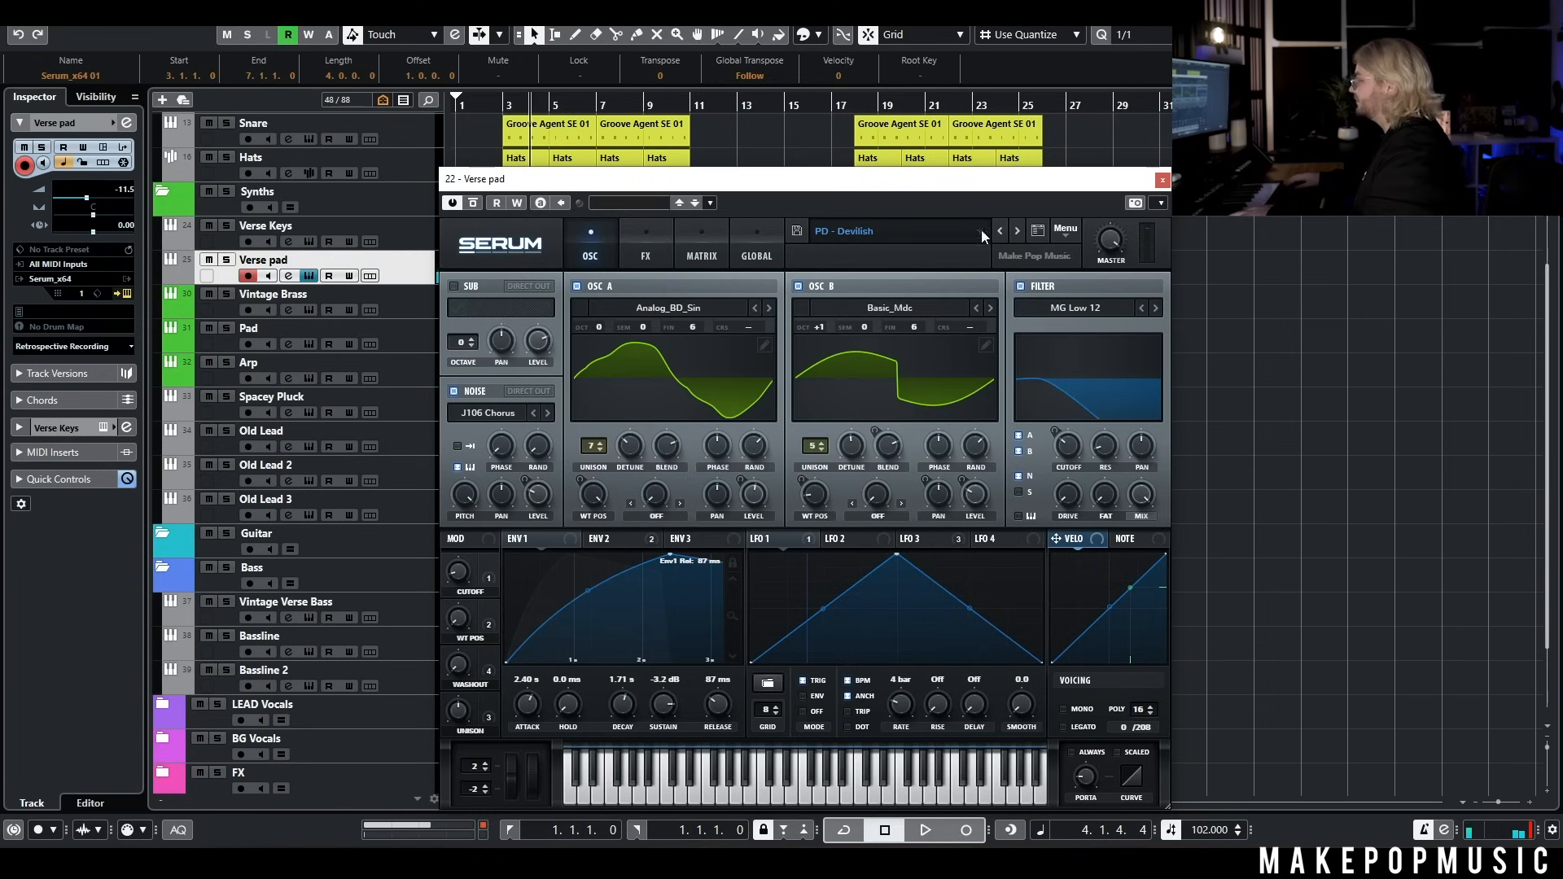
Load the MPM Spectrum preset PD - Late Night Drives on the Verse pad track and close the synth window
{"action": "left_click", "coordinate": [922, 234]}
{"action": "mouse_move", "coordinate": [942, 612]}
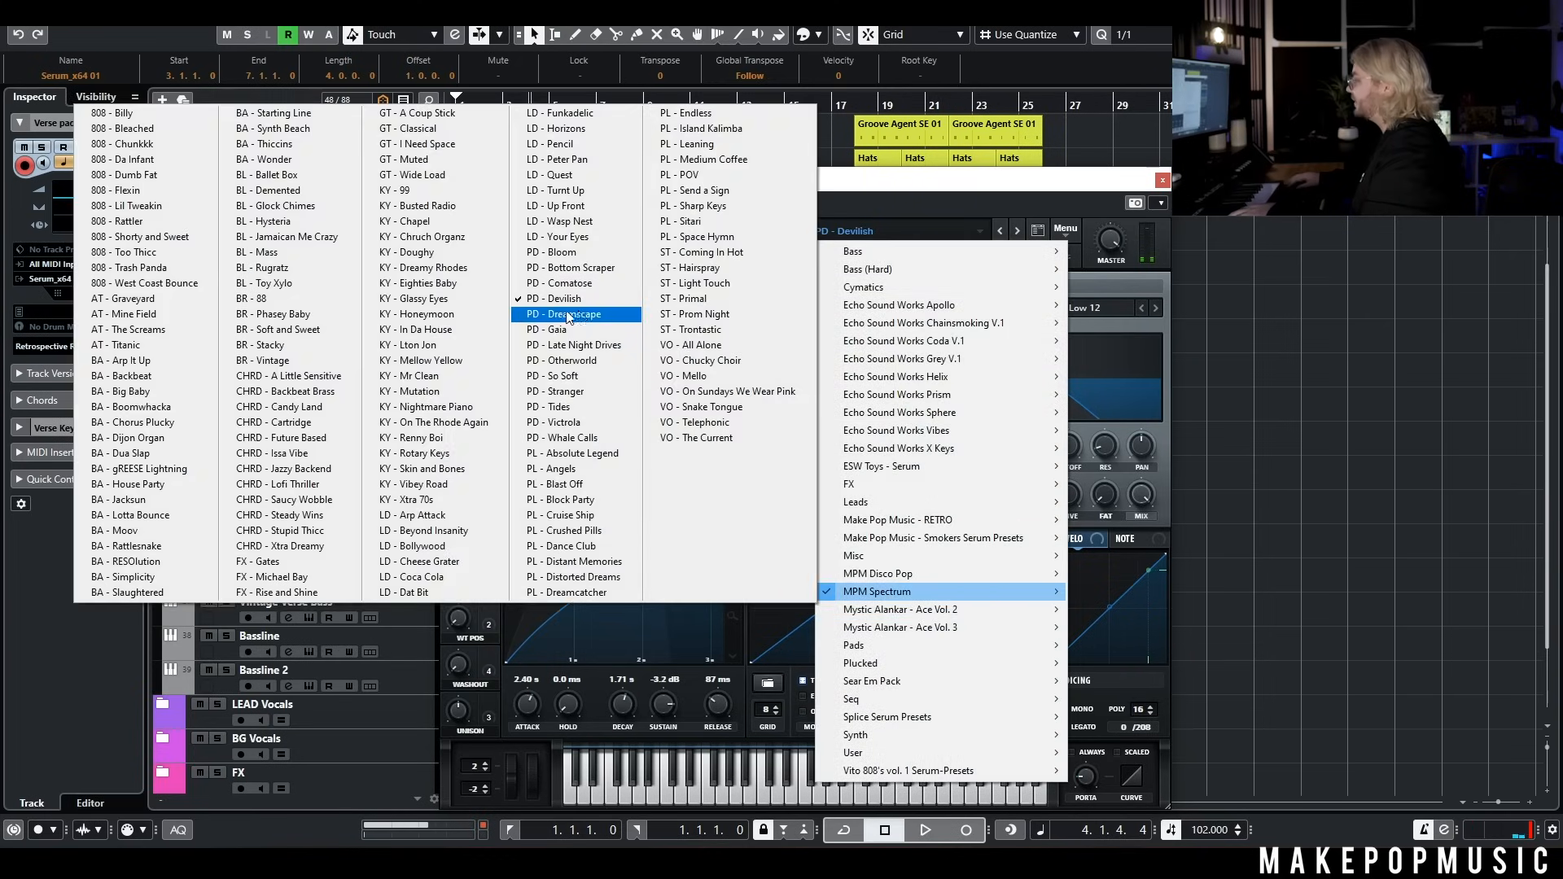
{"action": "left_click", "coordinate": [600, 347]}
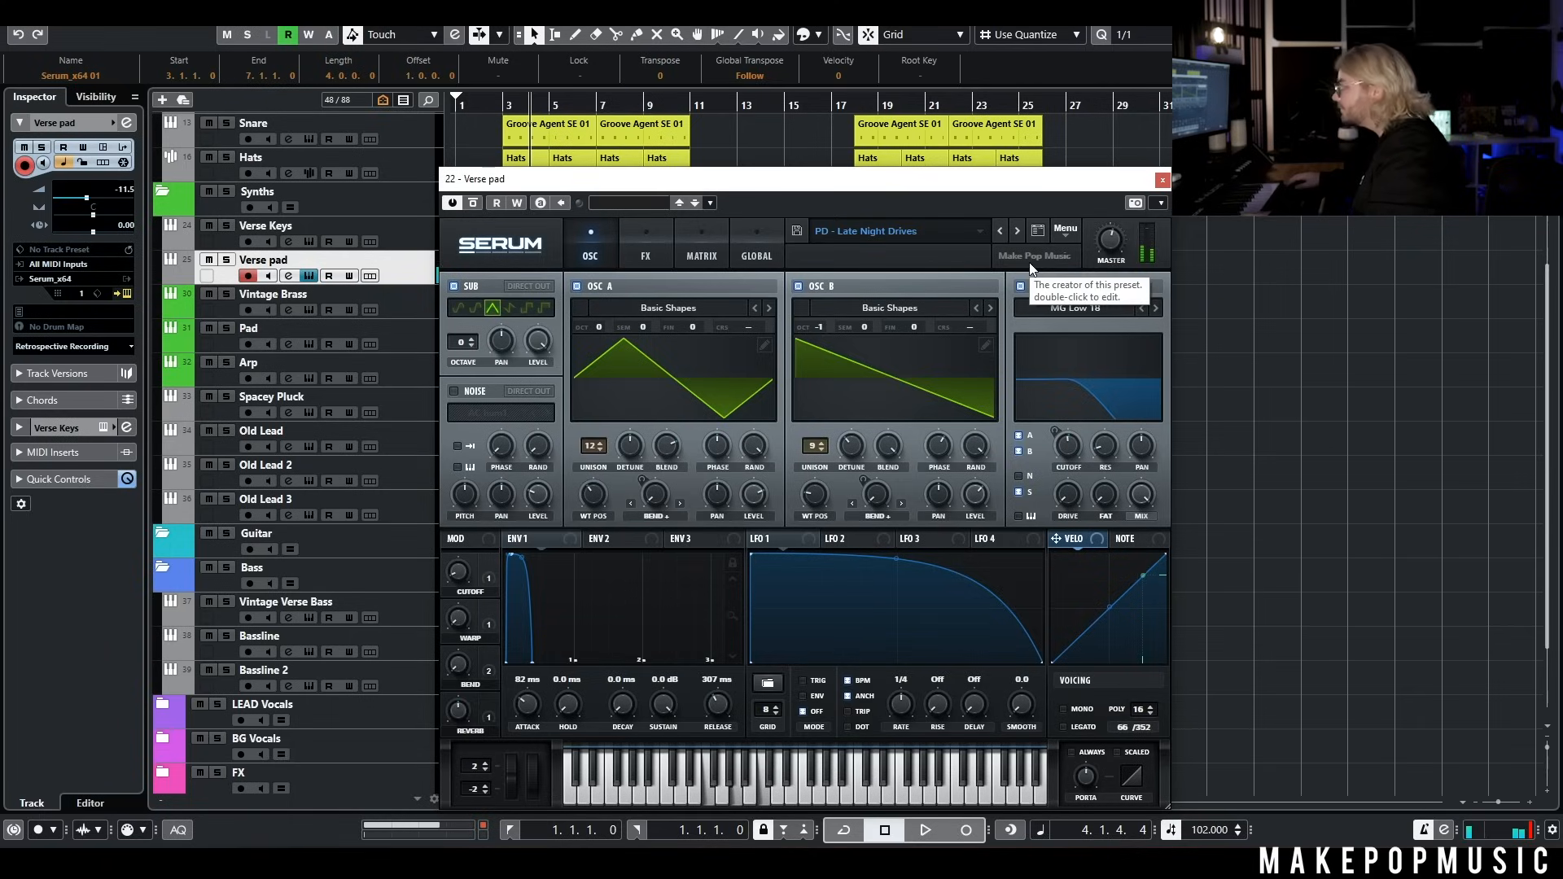
{"action": "left_click", "coordinate": [1163, 180]}
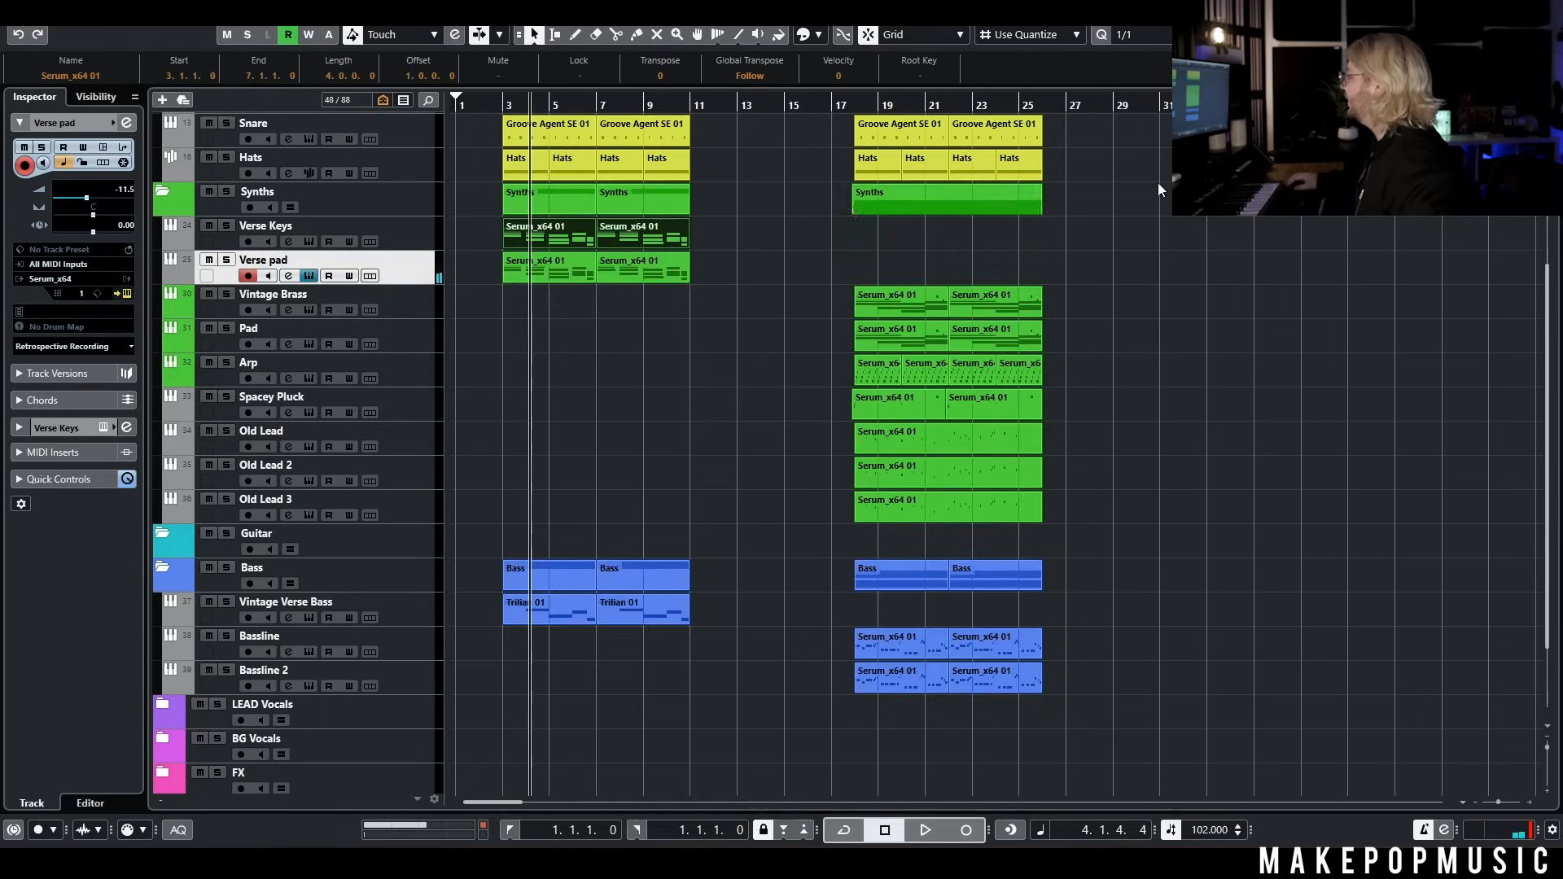
Play the verse from bar 3 to hear the keys and pad with the drums and bass
{"action": "left_click", "coordinate": [534, 275]}
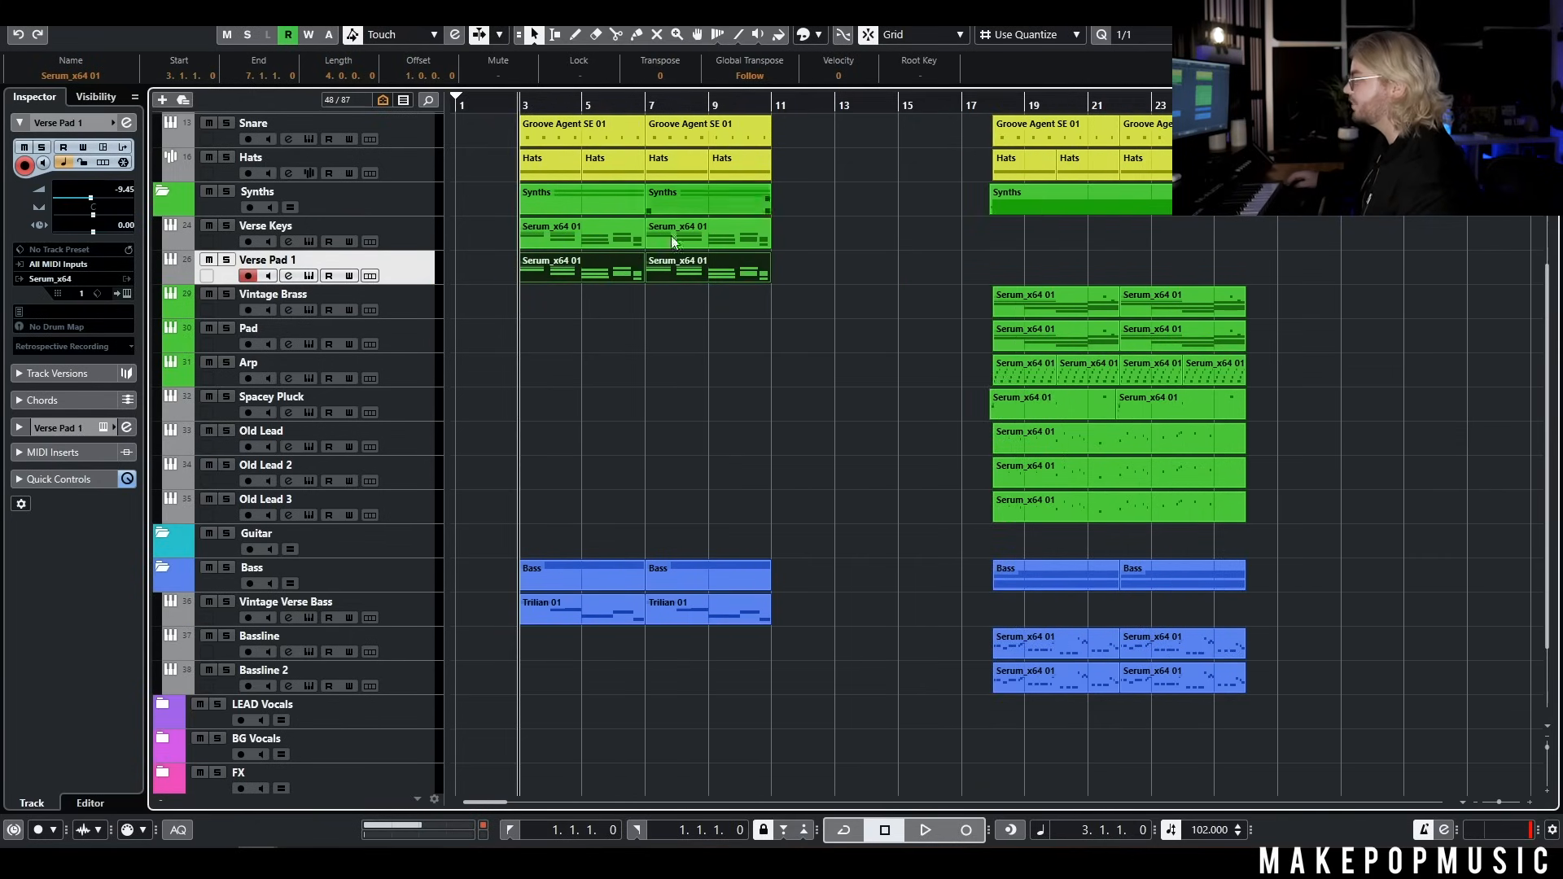
{"action": "key", "text": "space"}
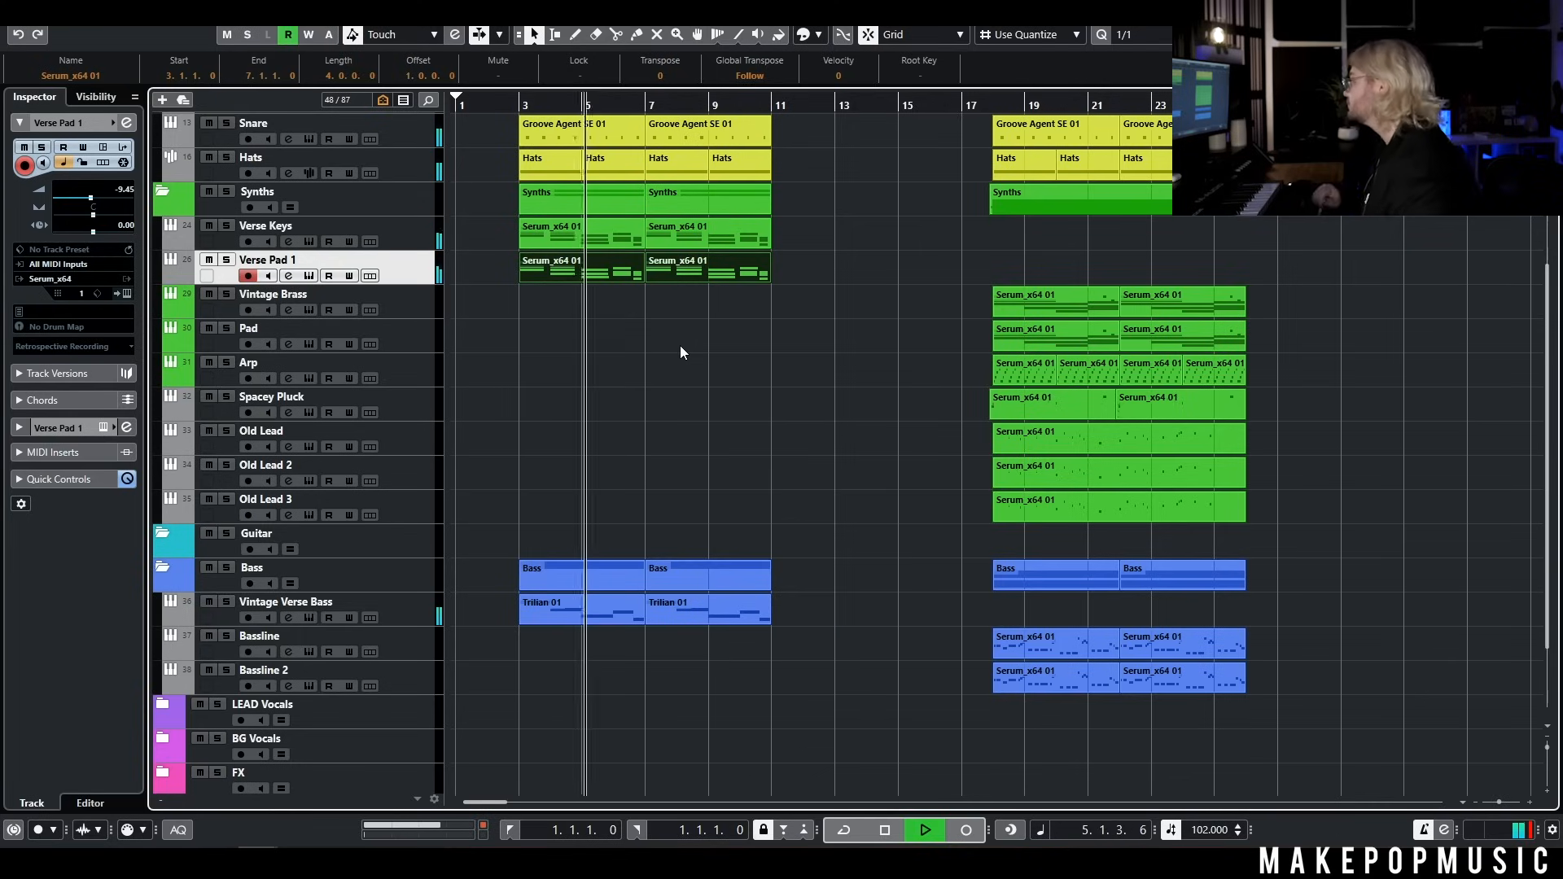
{"action": "key", "text": "space"}
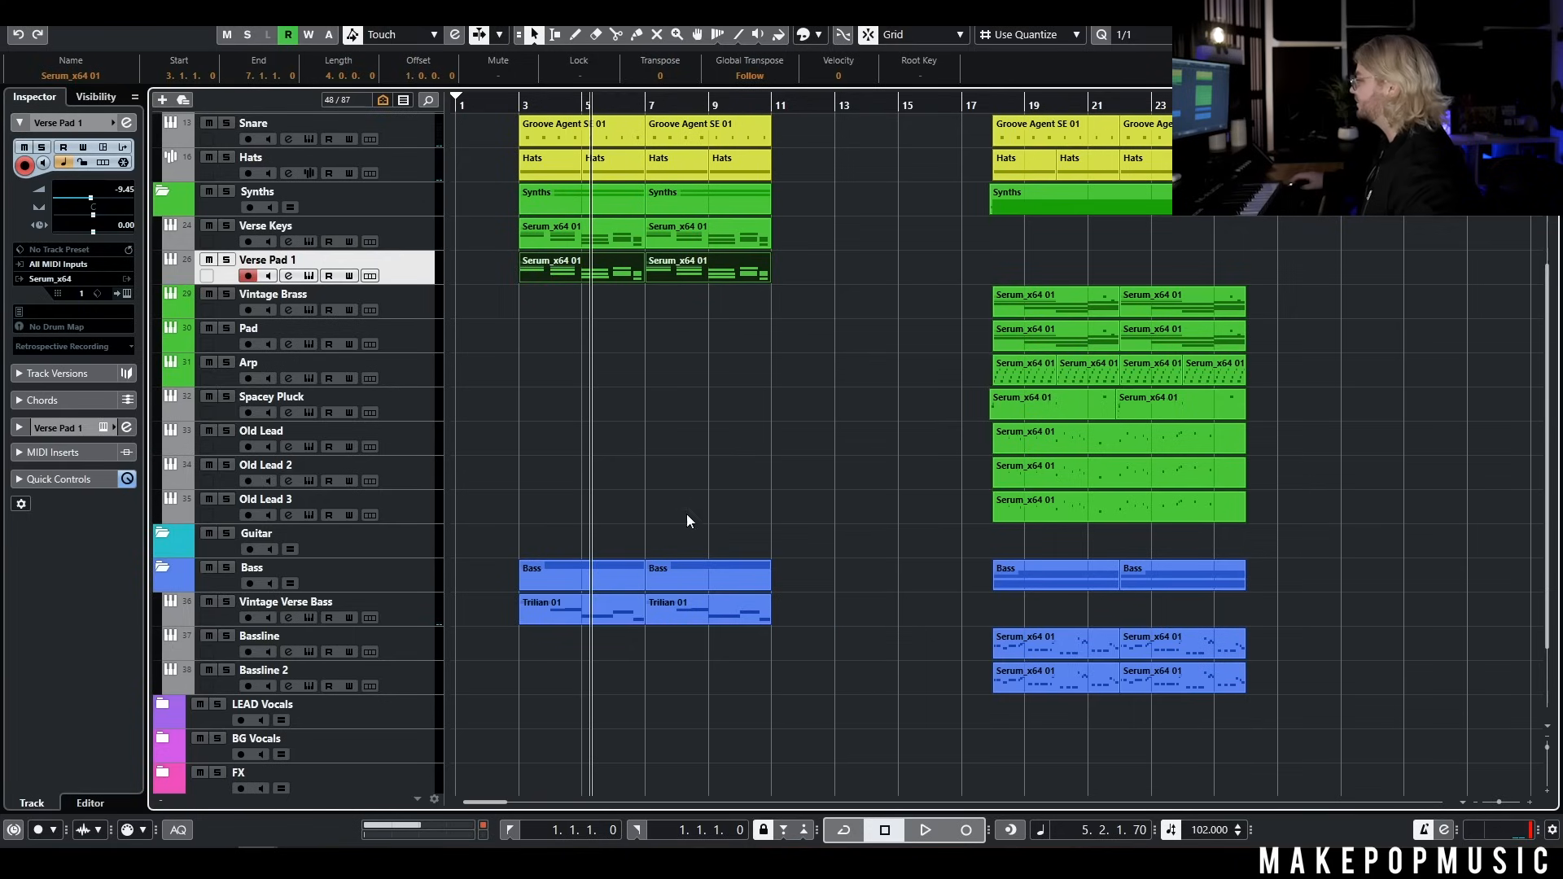
Copy the verse drum, synth and bass parts from bars 3 to 11, paste them at bar 11, and shift the main section to bar 19
{"action": "left_click_drag", "start_coordinate": [789, 610], "coordinate": [557, 198]}
{"action": "left_click", "coordinate": [782, 102]}
{"action": "left_click", "coordinate": [365, 192]}
{"action": "key", "text": "ctrl+v"}
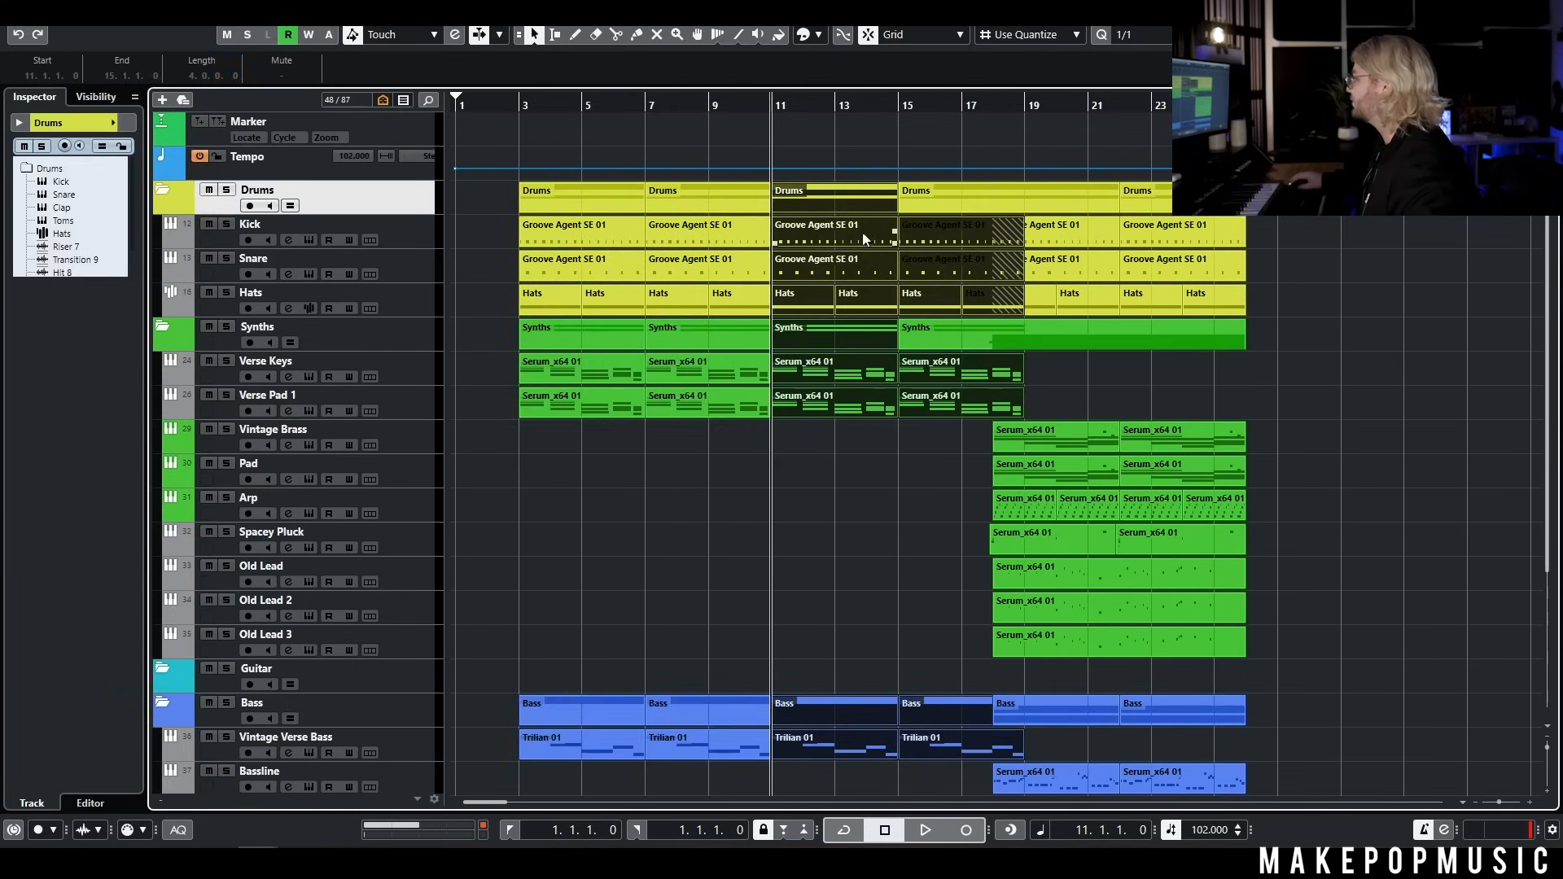
{"action": "scroll", "coordinate": [1292, 535], "scroll_direction": "down", "scroll_amount": 5}
Add a Serum_x64 instrument track below Verse Keys with its audio output routed to the Synth group
{"action": "right_click", "coordinate": [402, 381]}
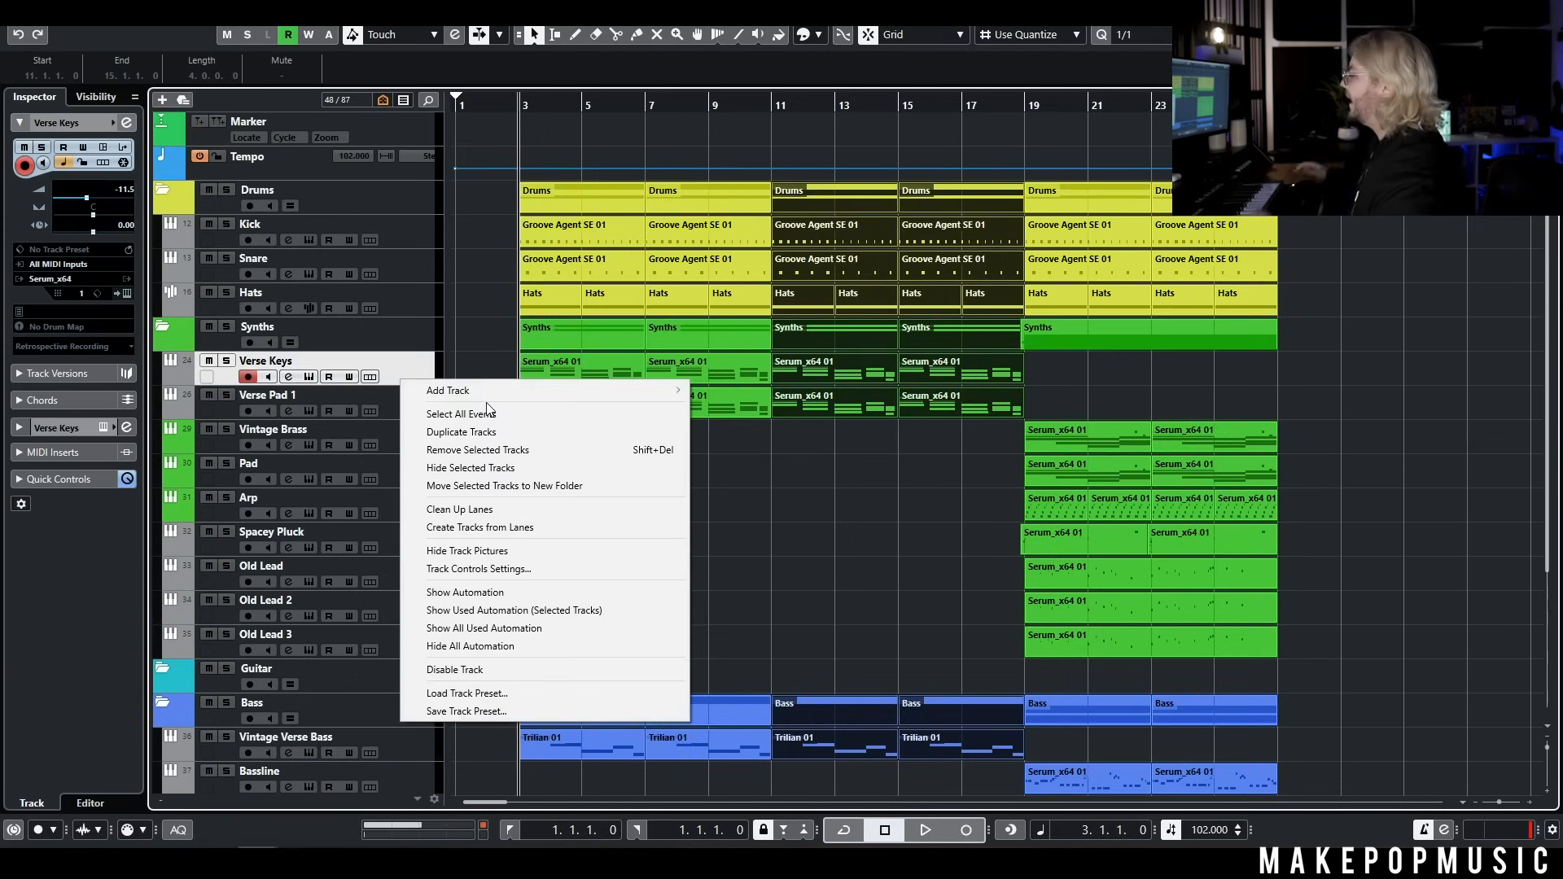
{"action": "mouse_move", "coordinate": [506, 395]}
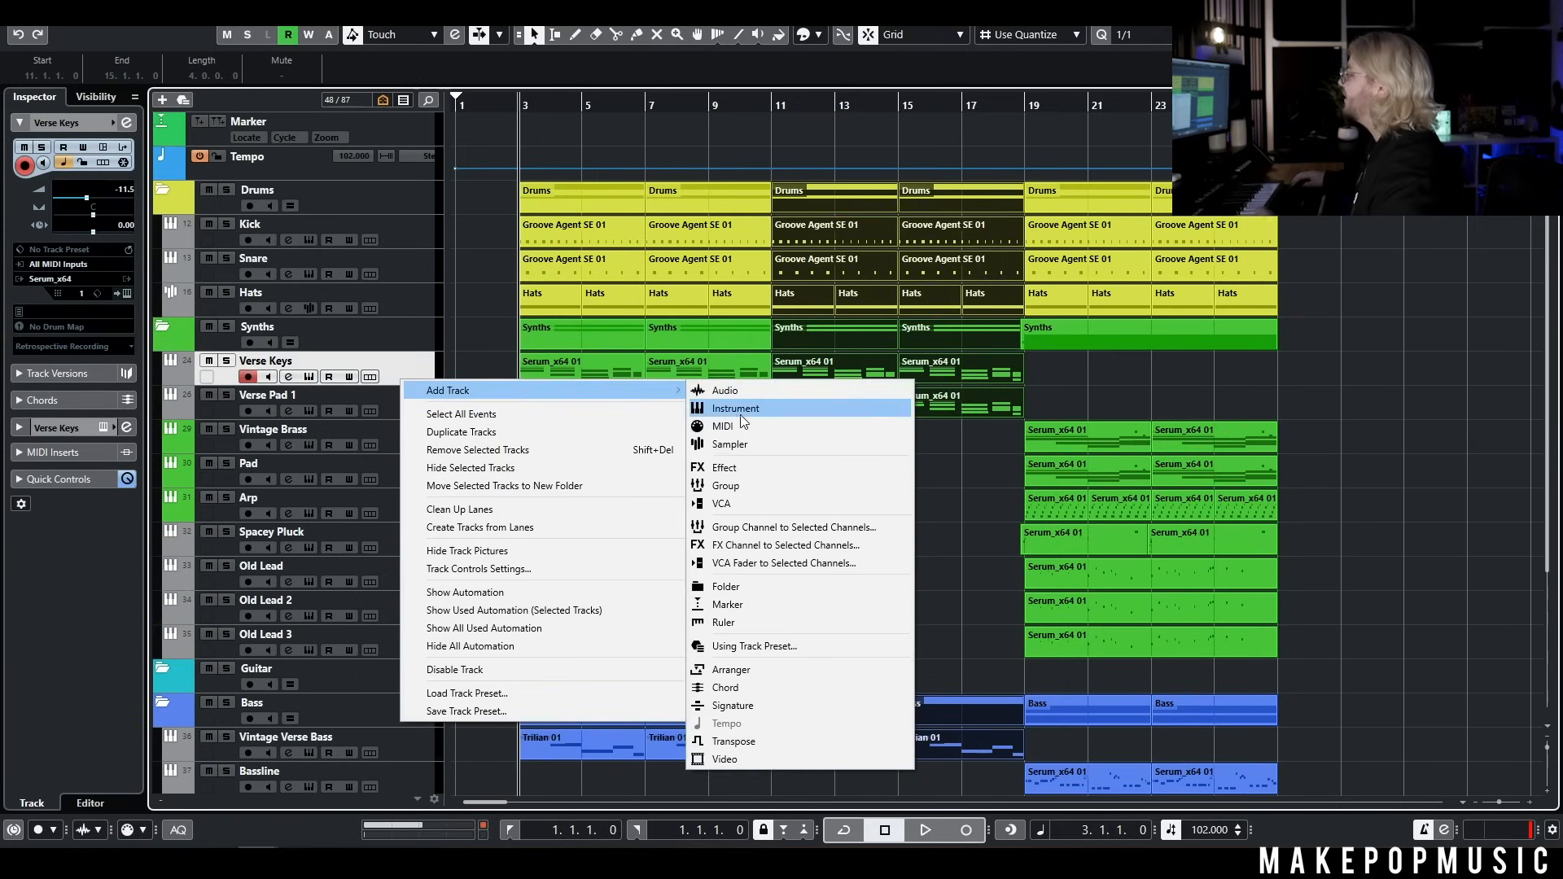
{"action": "left_click", "coordinate": [741, 407]}
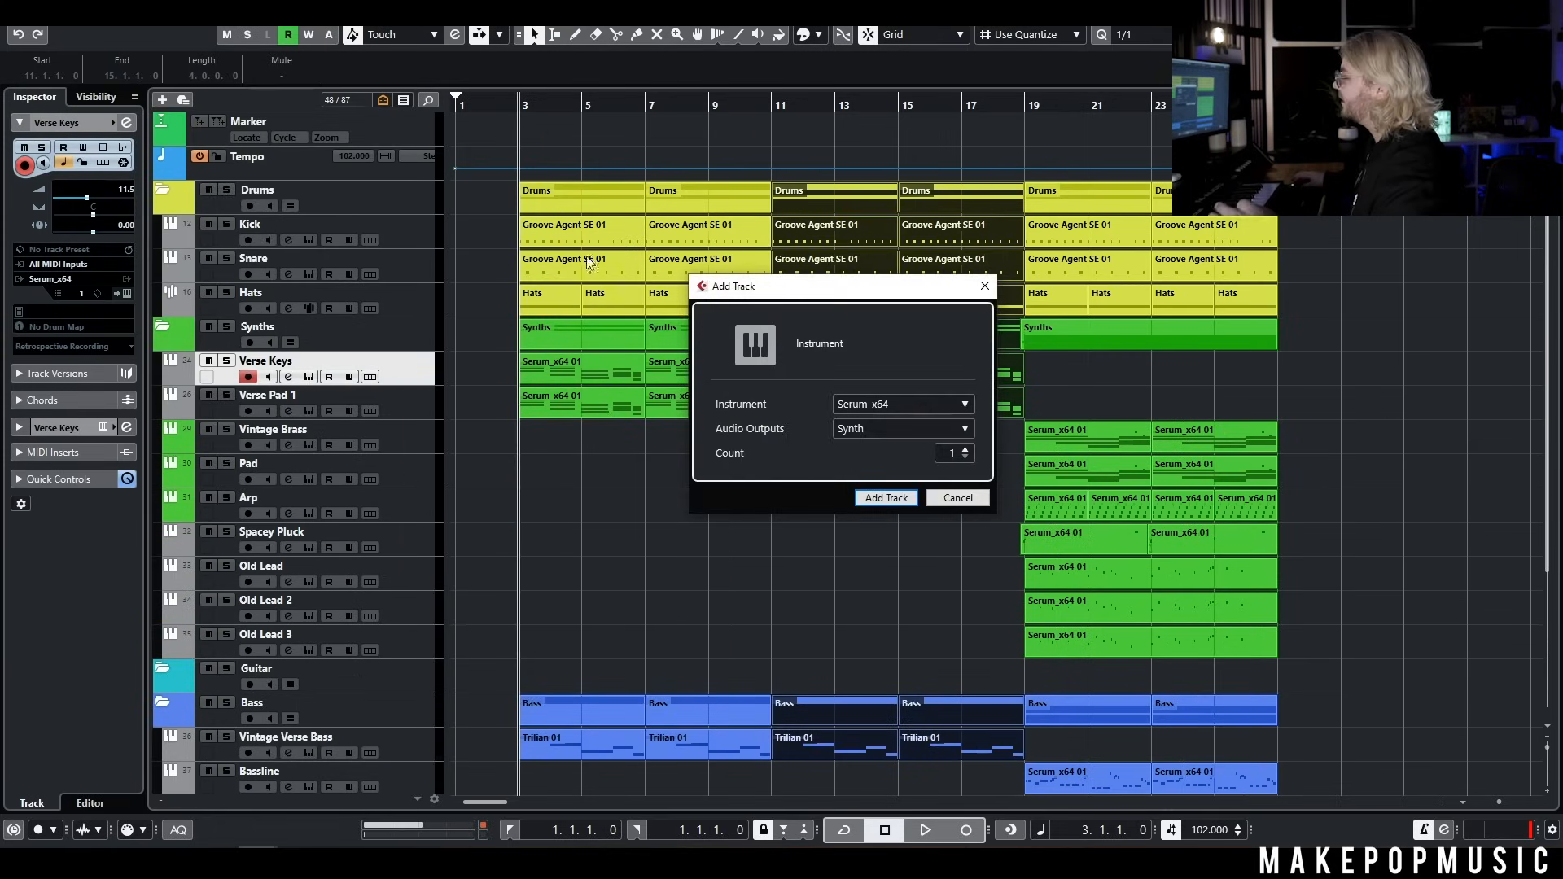
{"action": "left_click", "coordinate": [902, 499]}
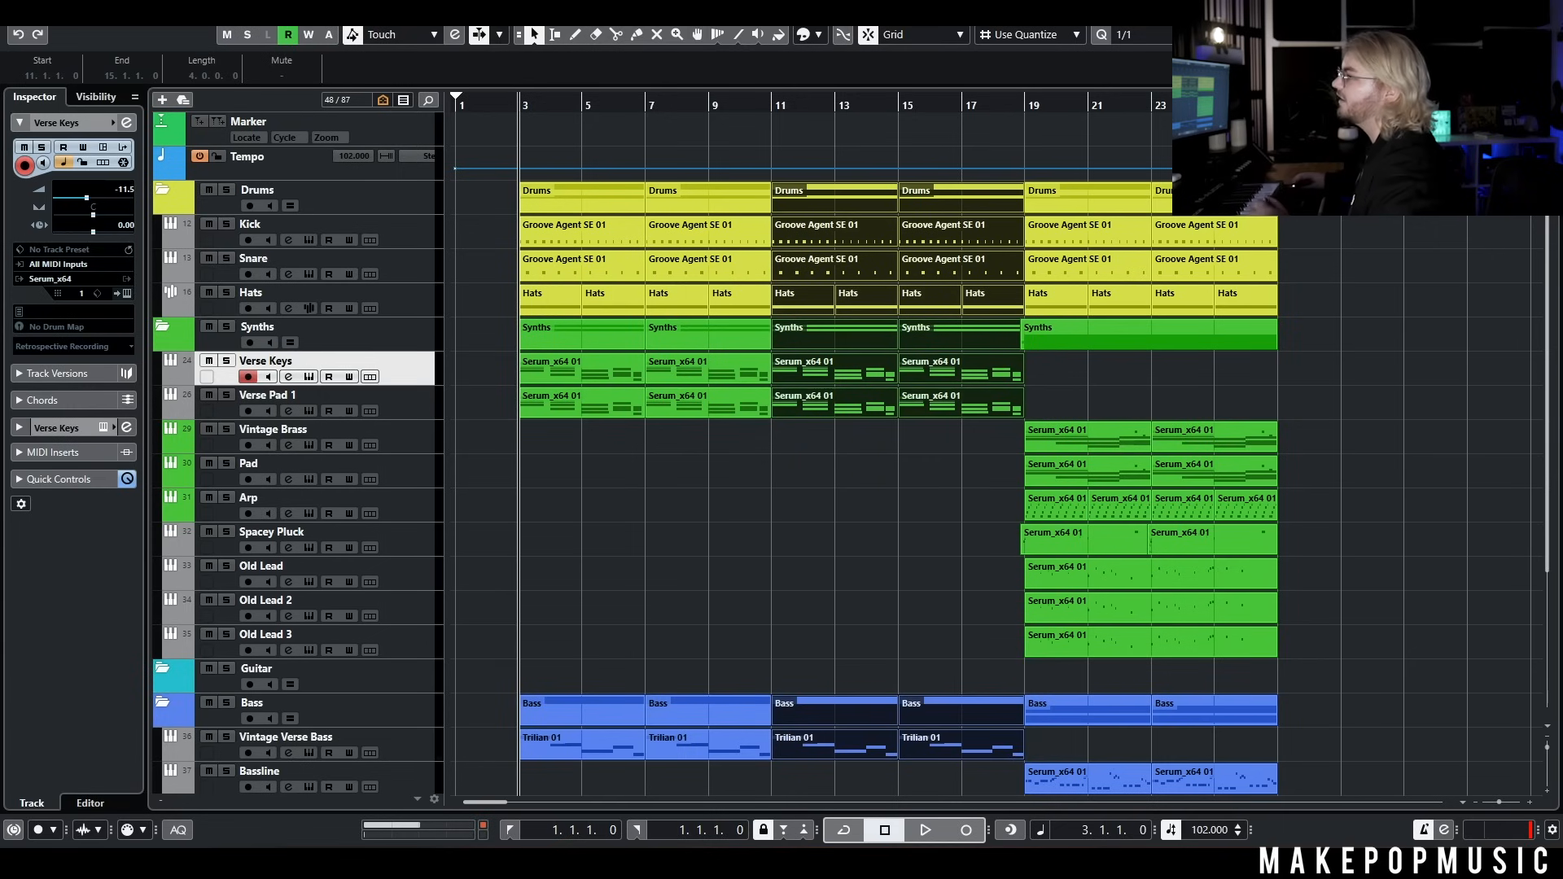
Audition the MPM Spectrum pluck presets on the new Serum track, going from PL - Absolute Legend through to PL - Dreamcatcher
{"action": "left_click", "coordinate": [770, 106]}
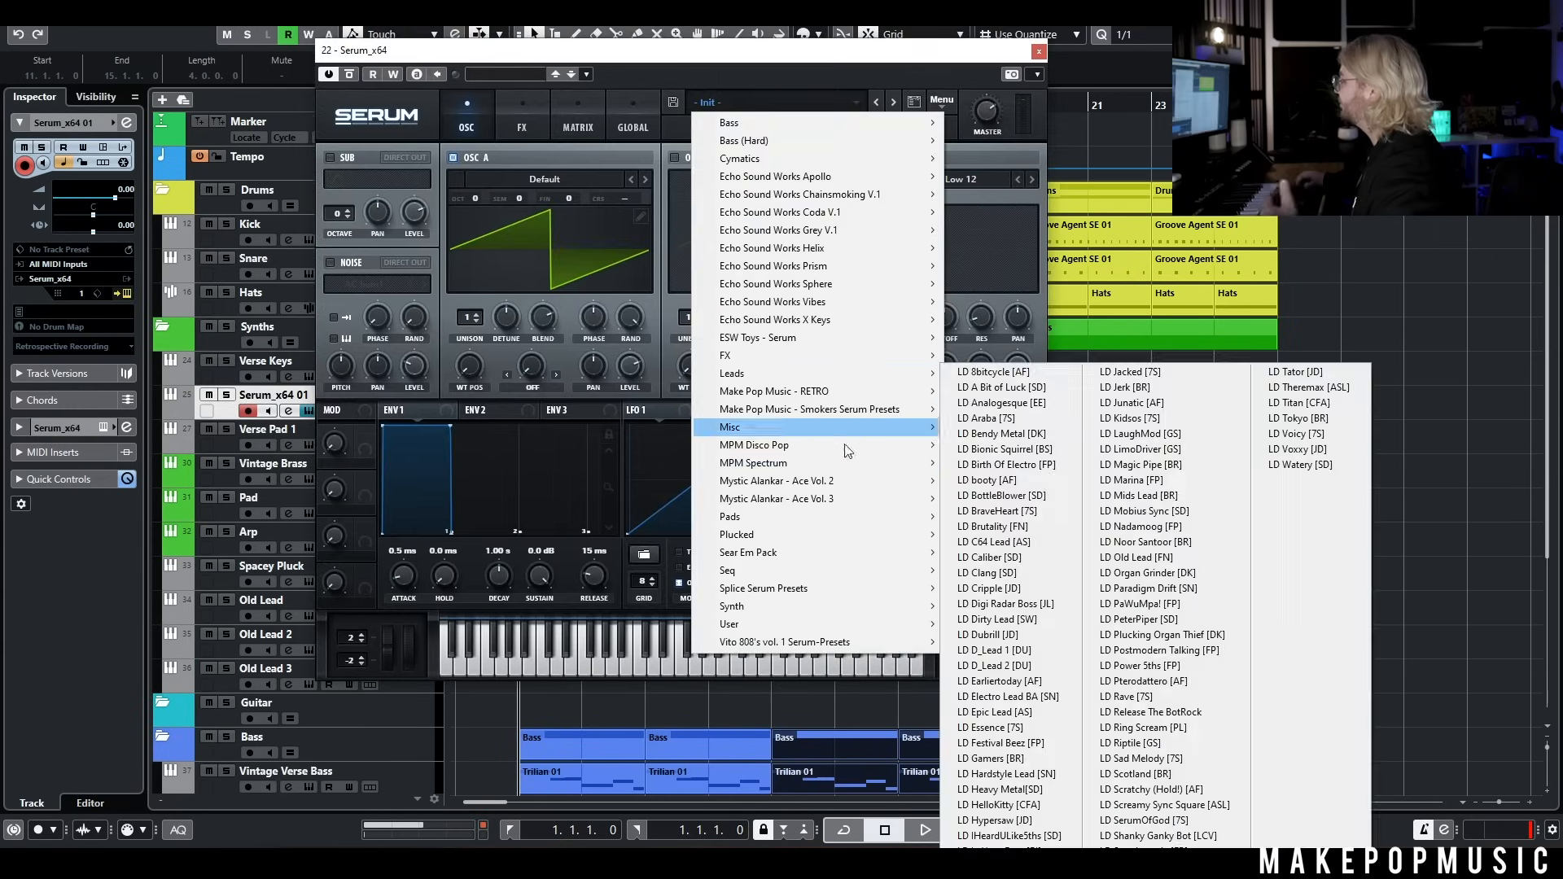
{"action": "mouse_move", "coordinate": [829, 460]}
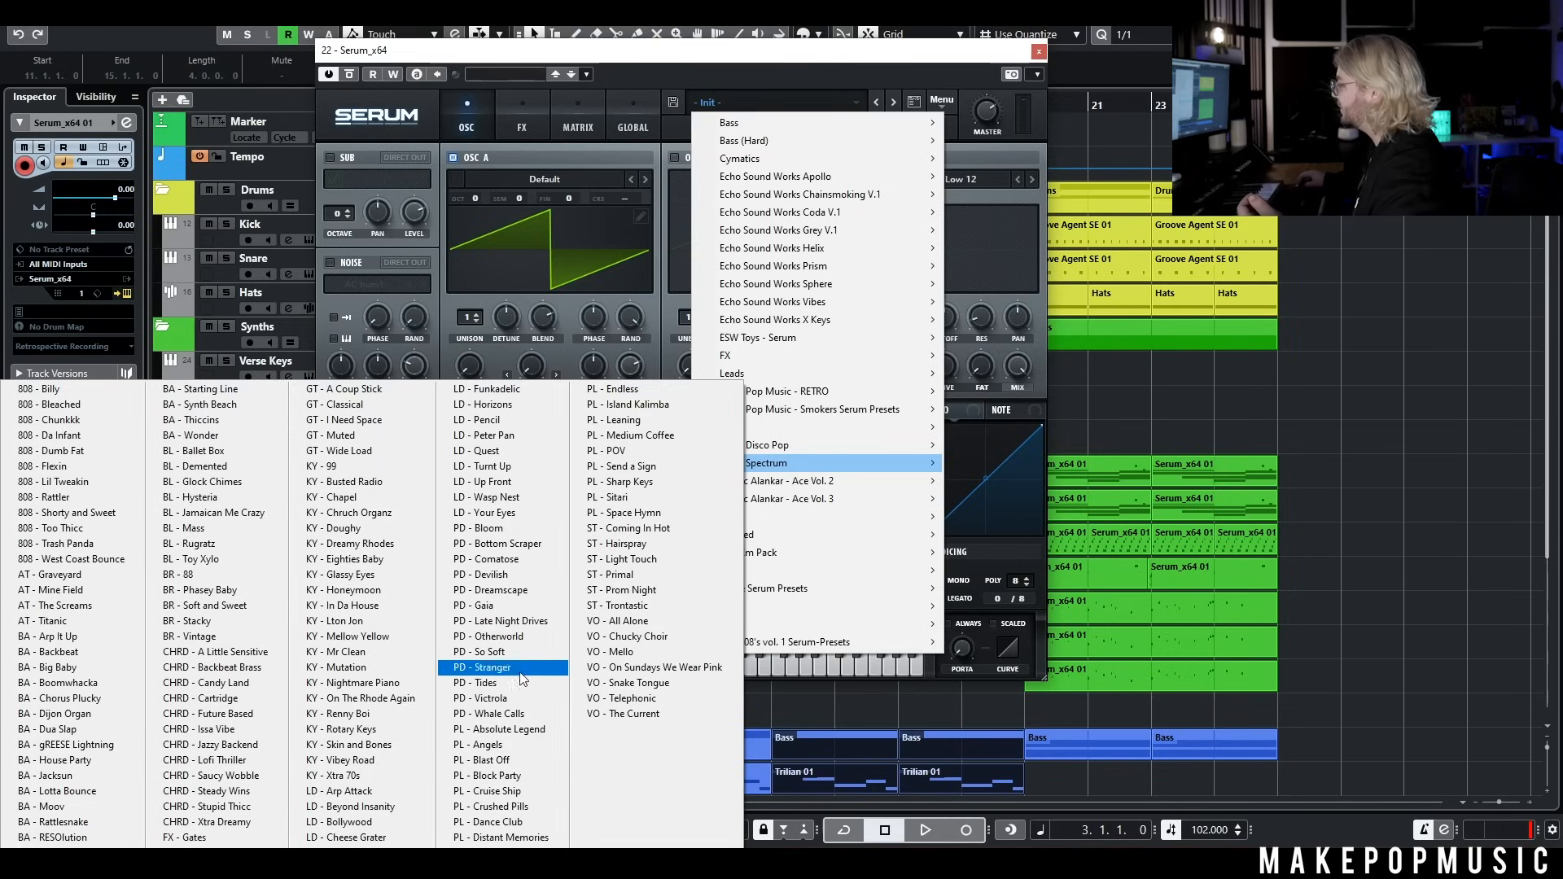
{"action": "left_click", "coordinate": [522, 730]}
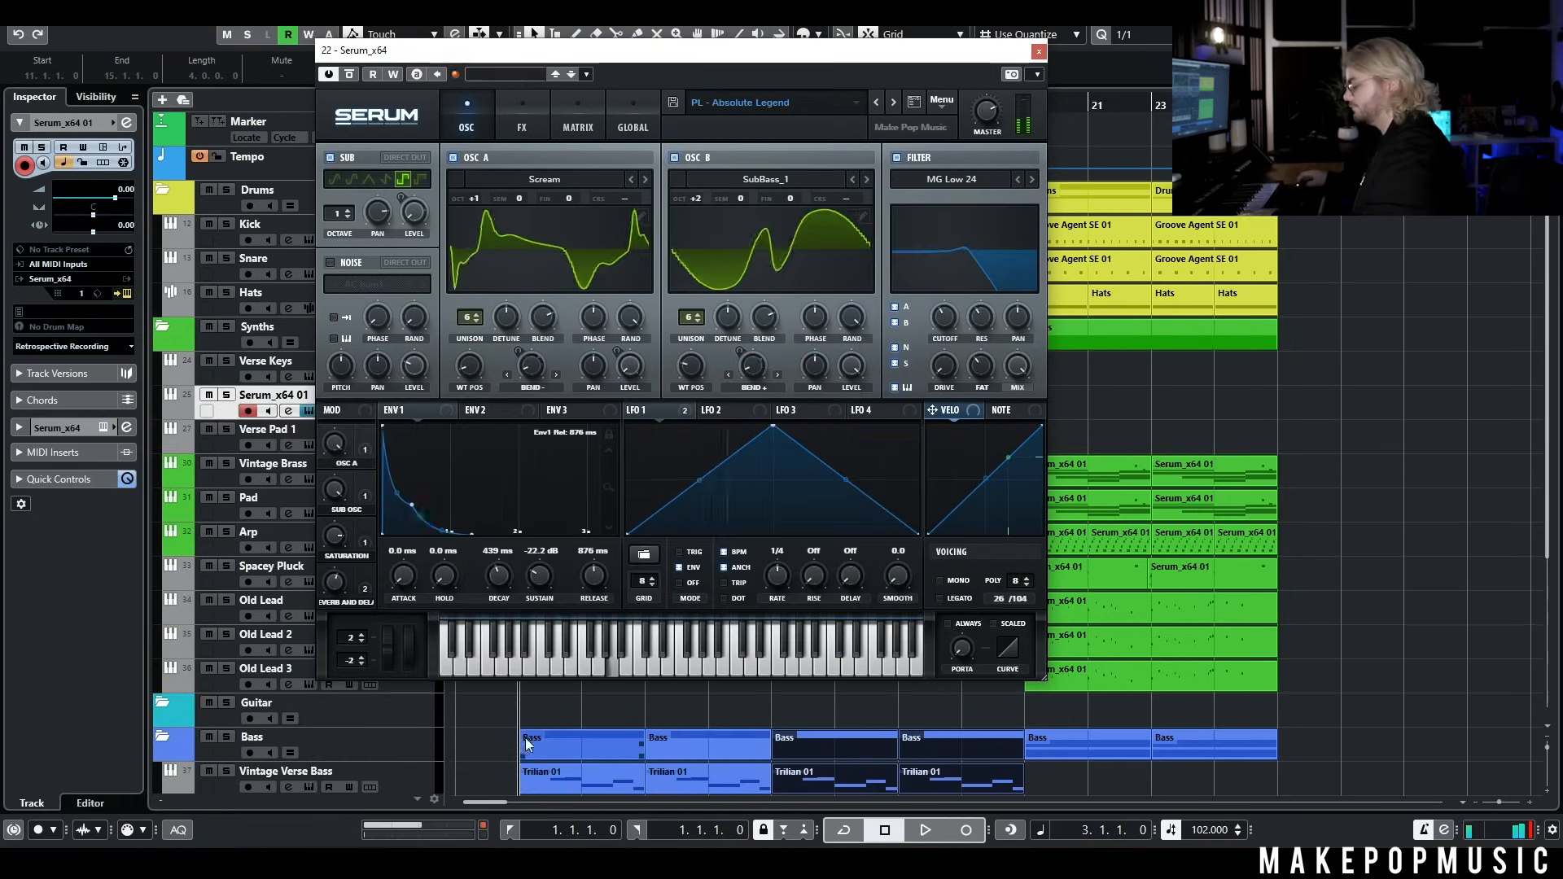
{"action": "left_click", "coordinate": [895, 101]}
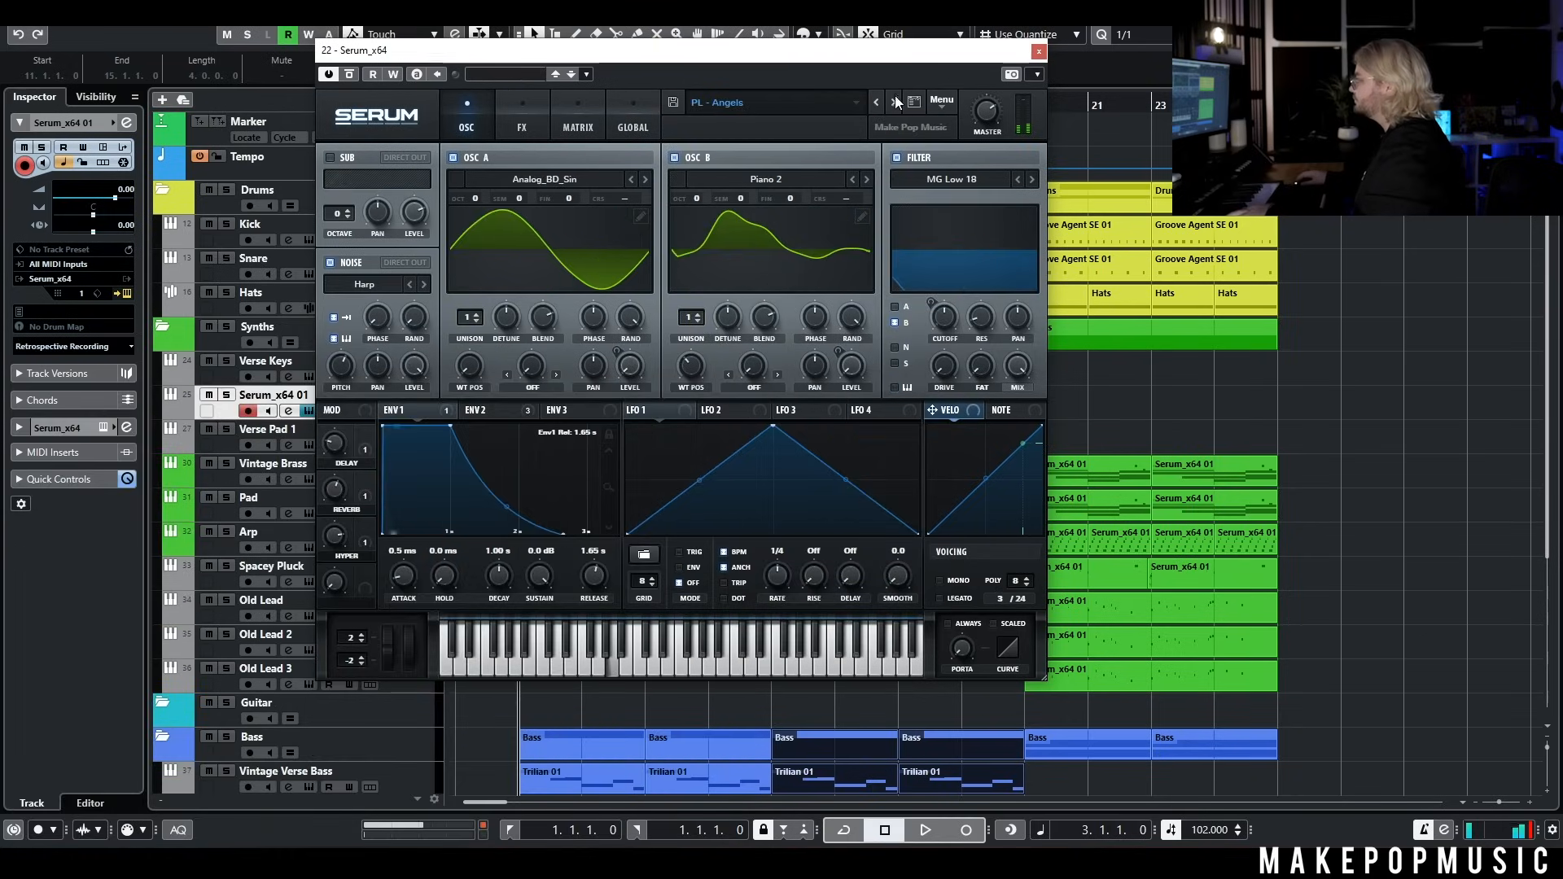
{"action": "left_click", "coordinate": [895, 99]}
{"action": "left_click", "coordinate": [896, 101]}
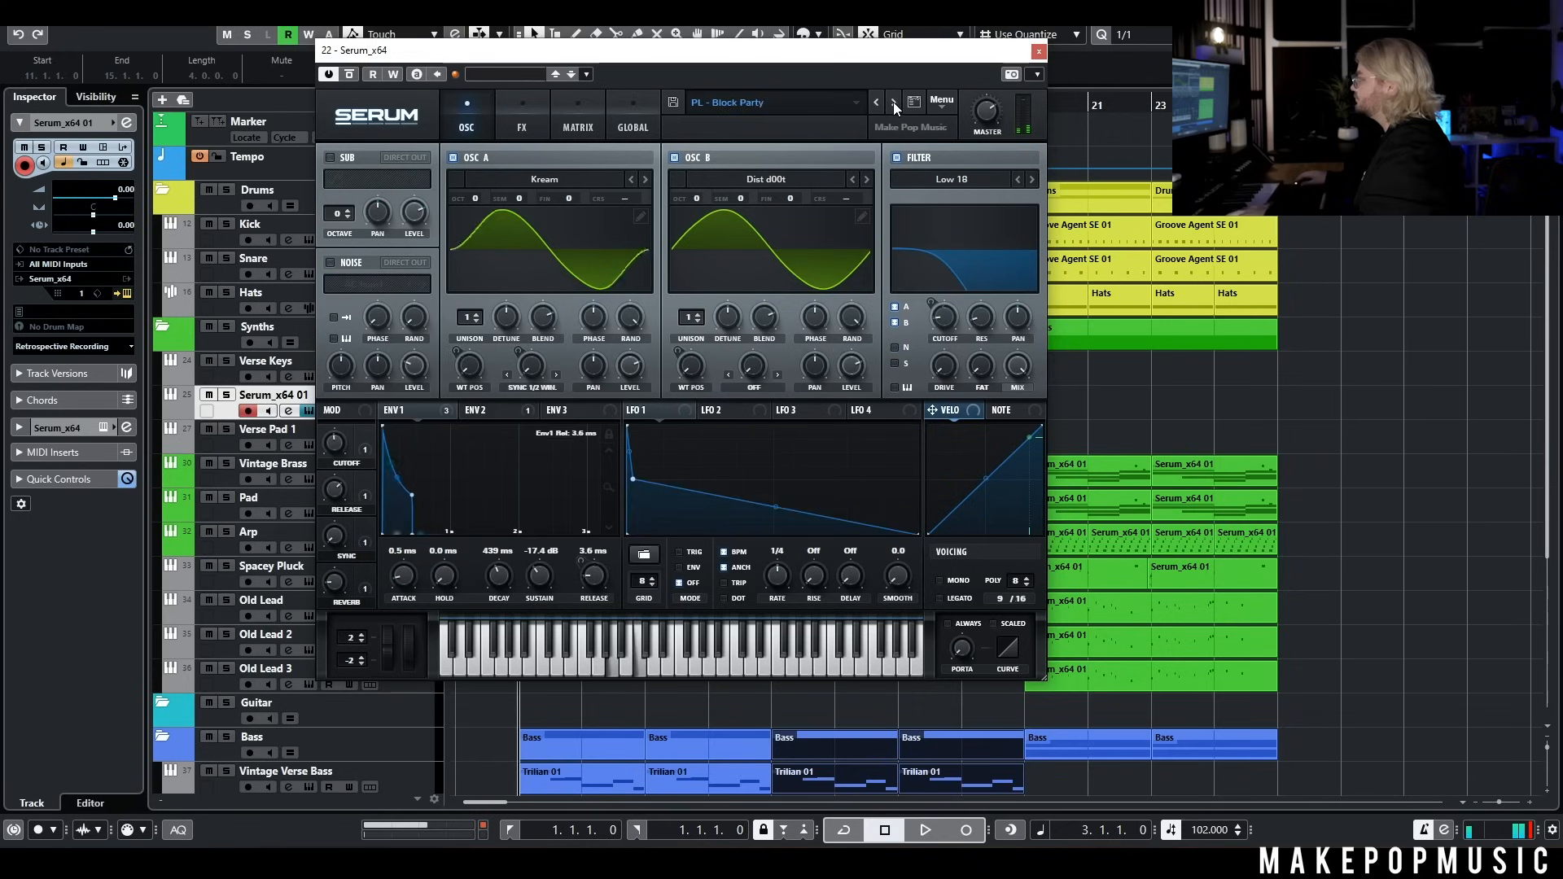
{"action": "left_click", "coordinate": [891, 105]}
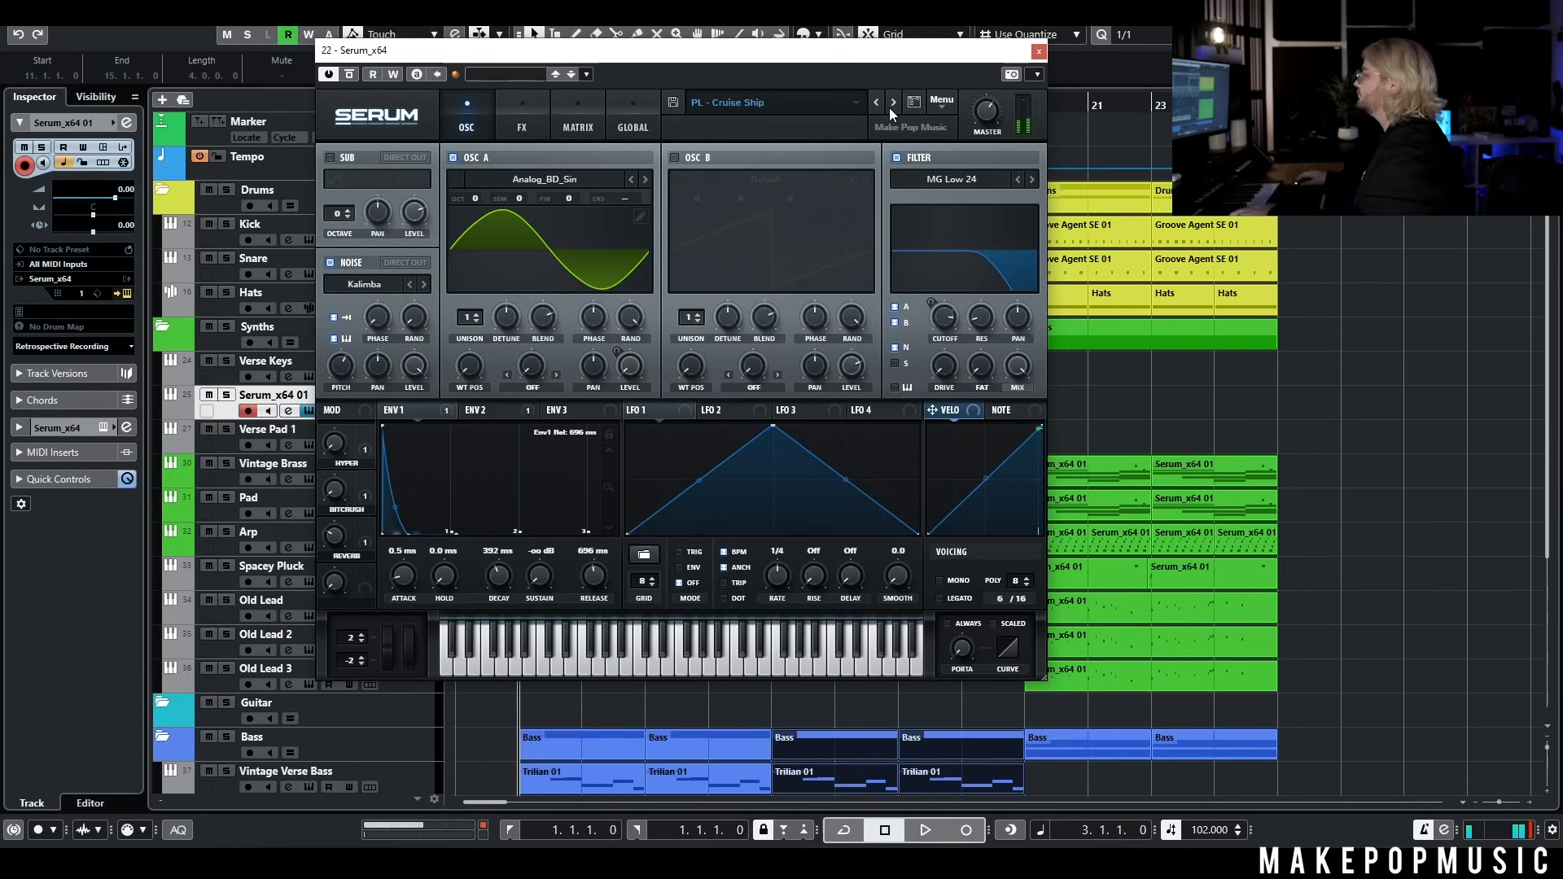
{"action": "left_click", "coordinate": [889, 108]}
{"action": "left_click", "coordinate": [890, 109]}
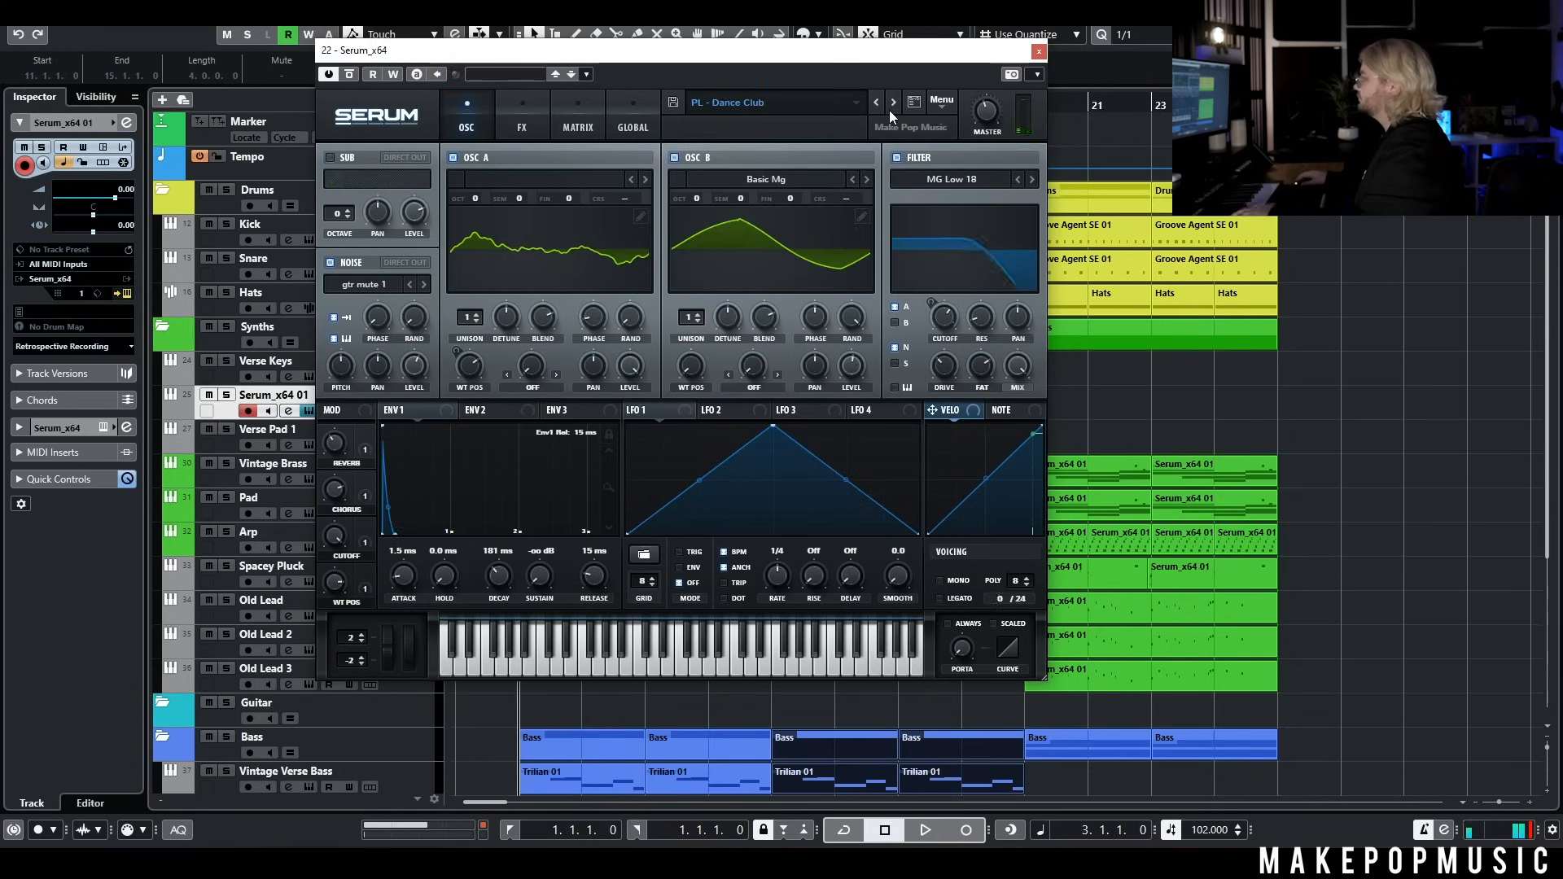
{"action": "left_click", "coordinate": [889, 110]}
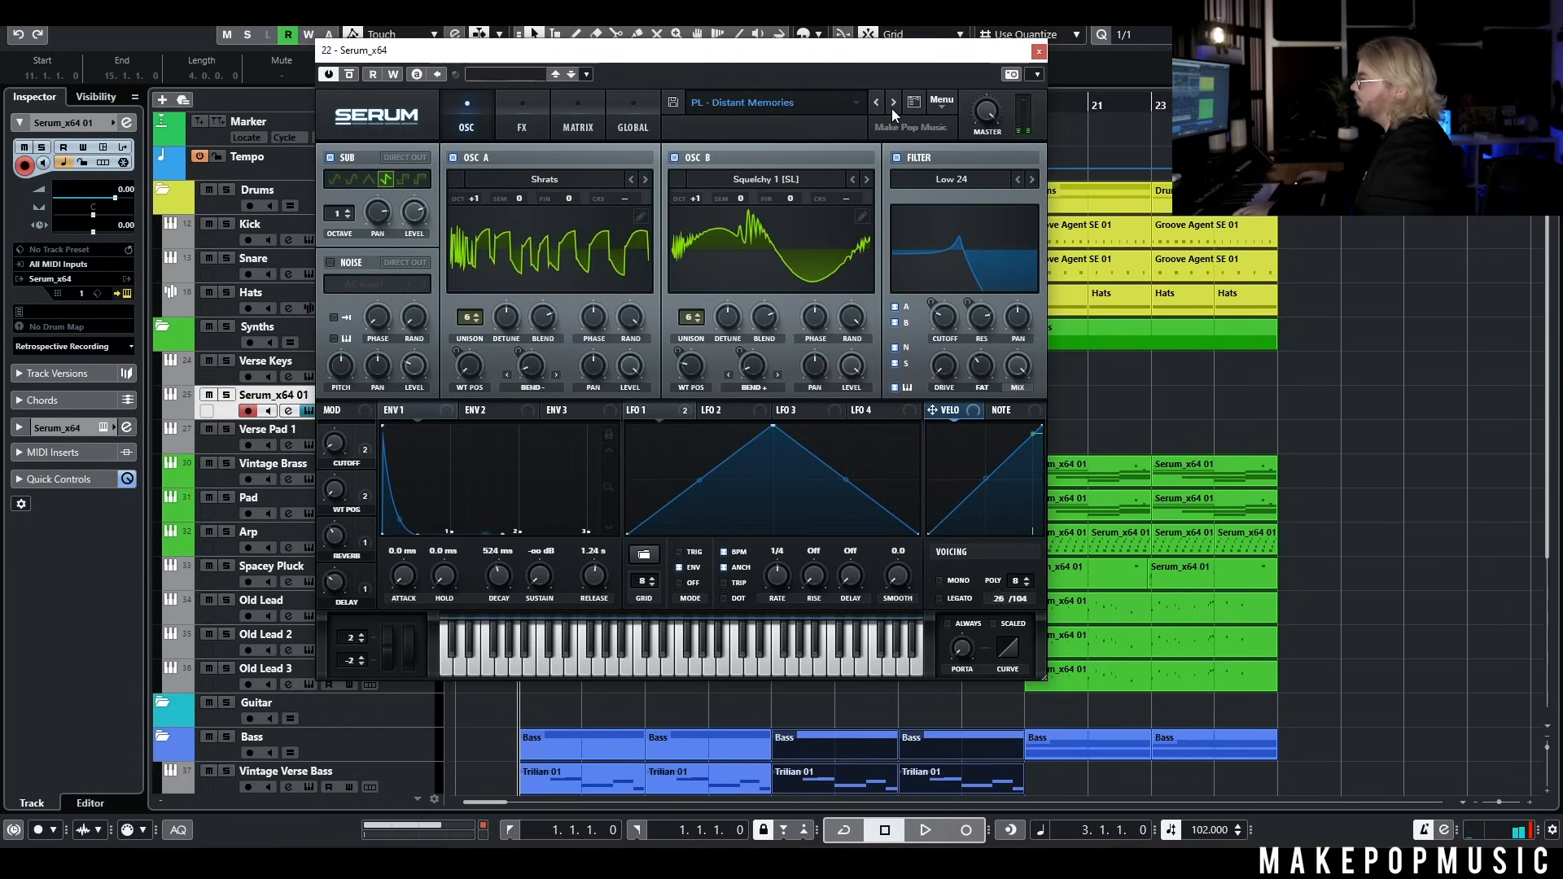
{"action": "left_click", "coordinate": [892, 109]}
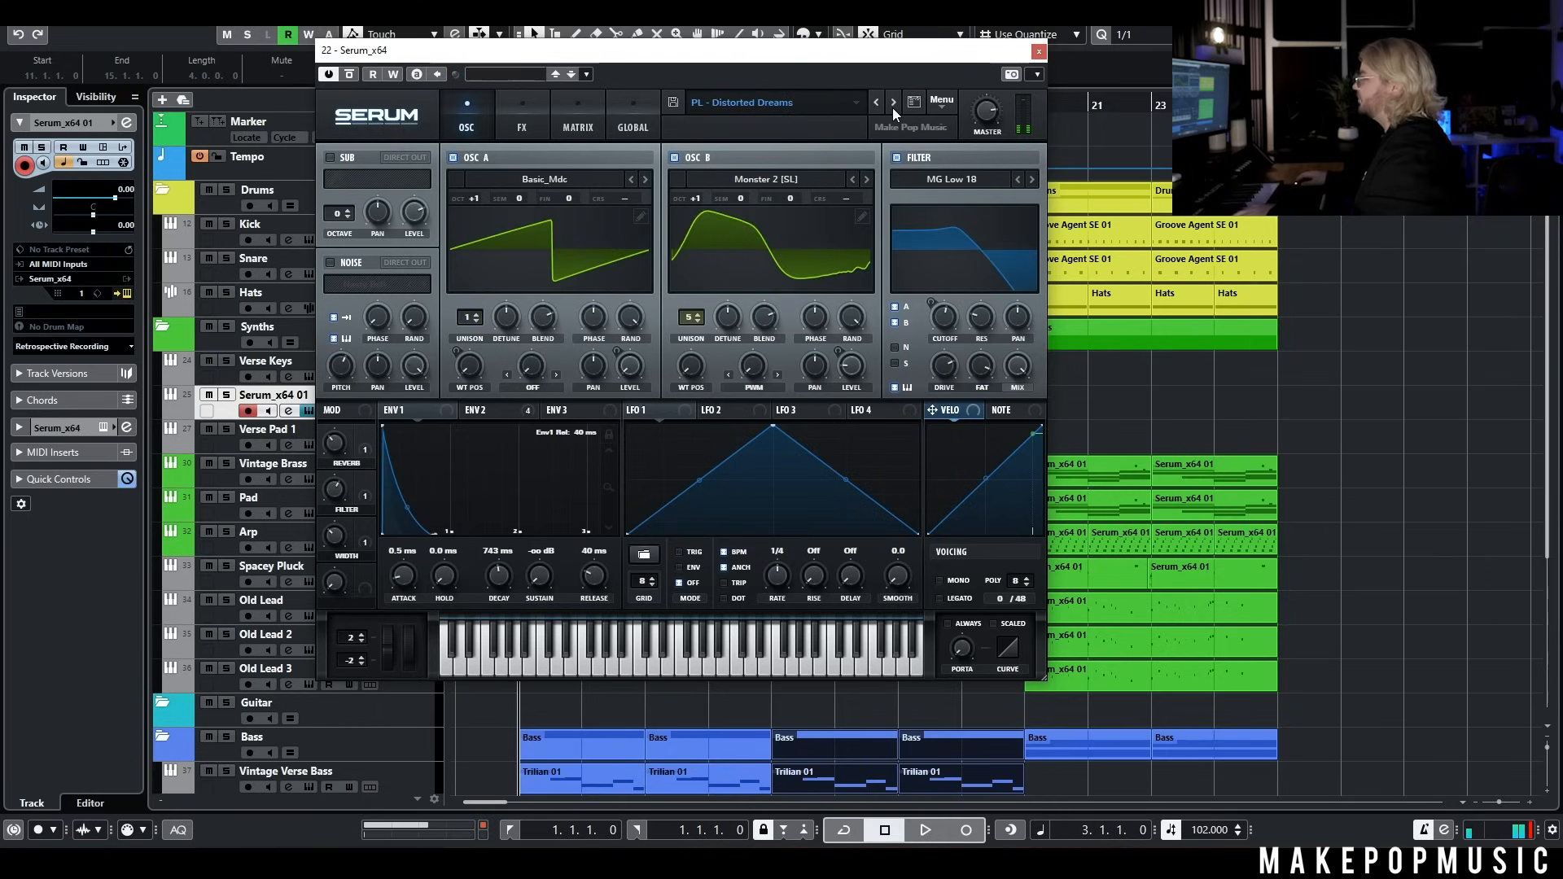
{"action": "left_click", "coordinate": [892, 107]}
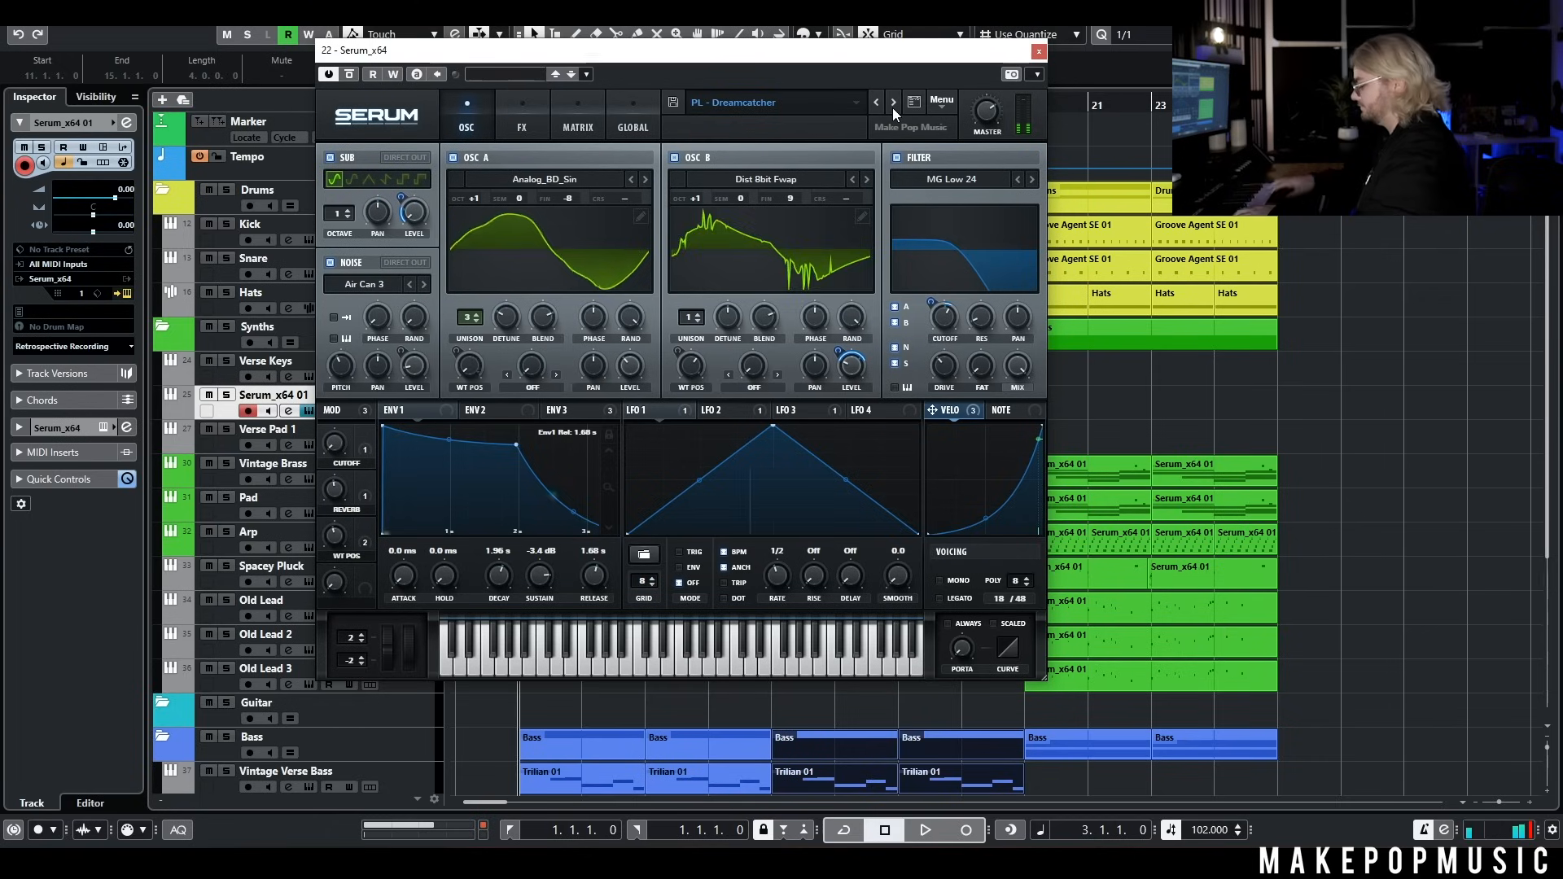
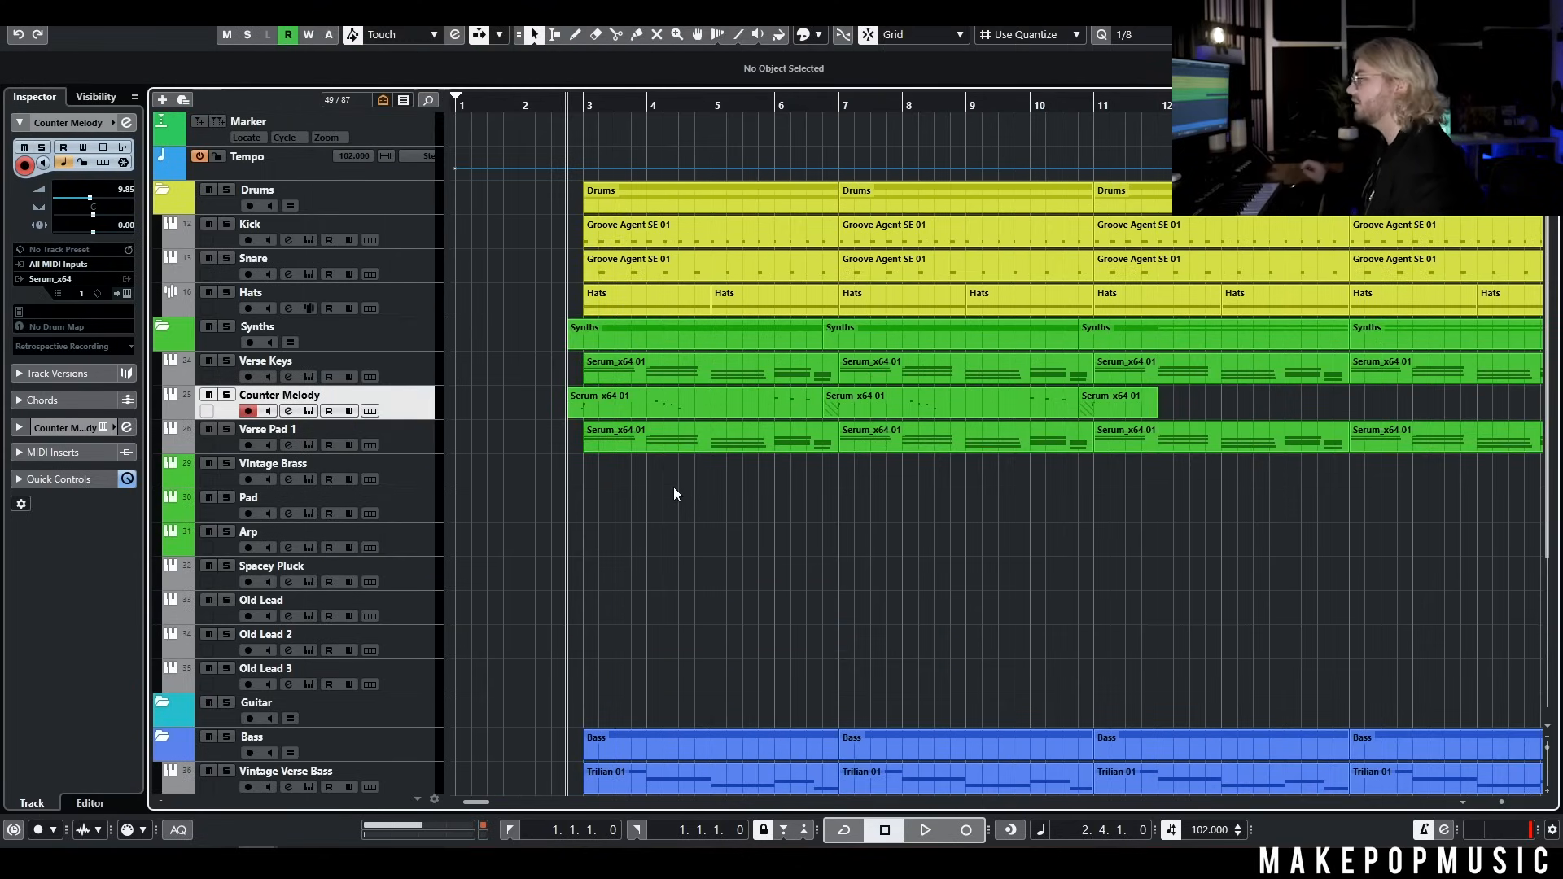
Play the verse from just before bar 3 to hear the counter melody with the other parts
{"action": "key", "text": "space"}
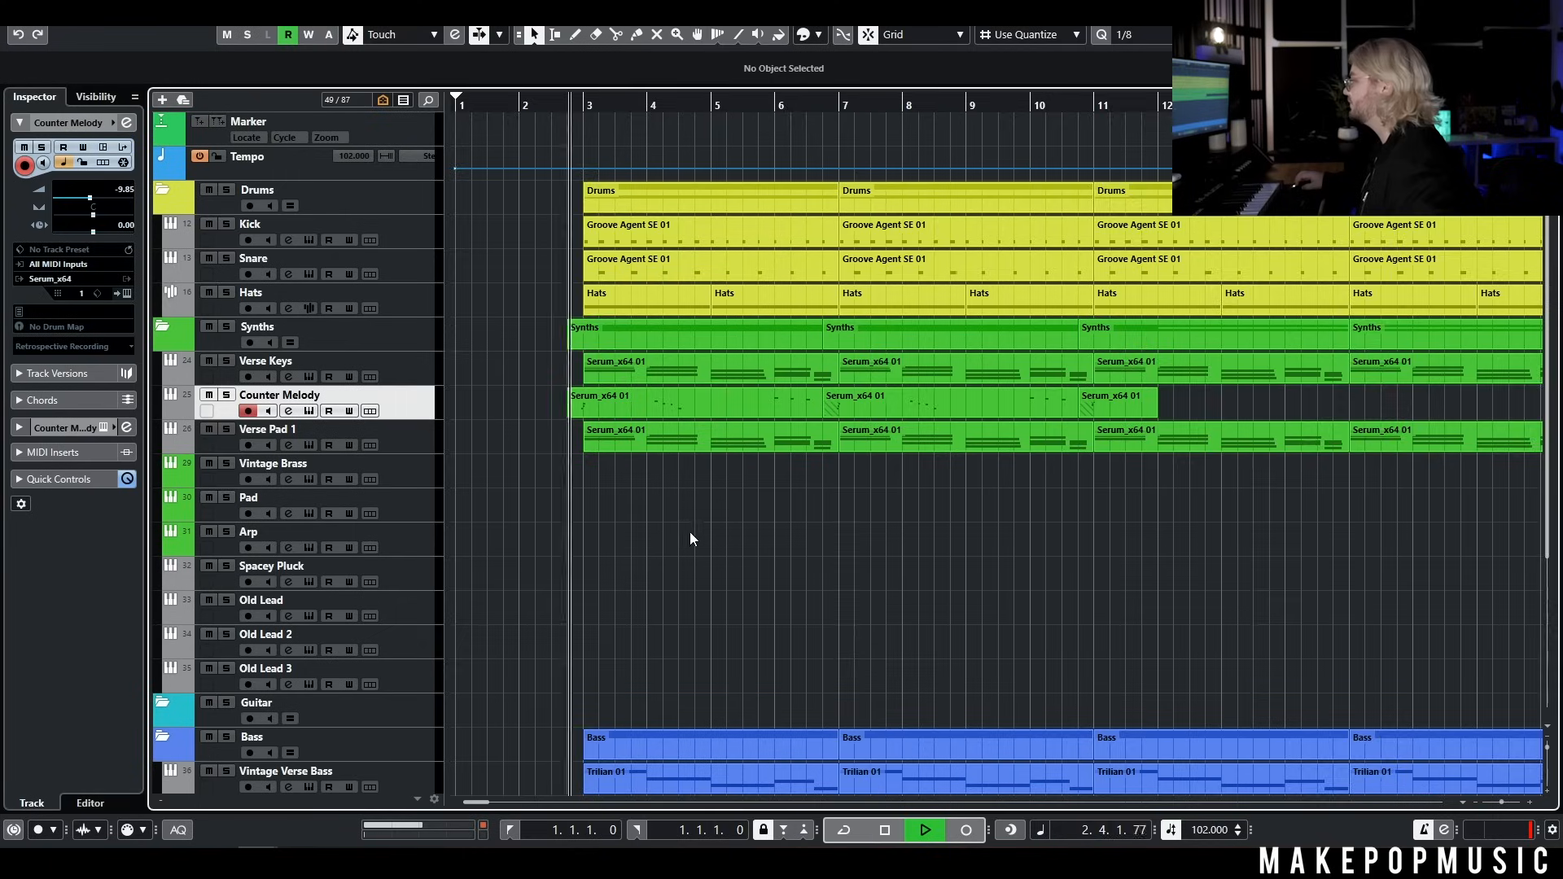
{"action": "scroll", "coordinate": [690, 535], "scroll_direction": "up", "scroll_amount": 1}
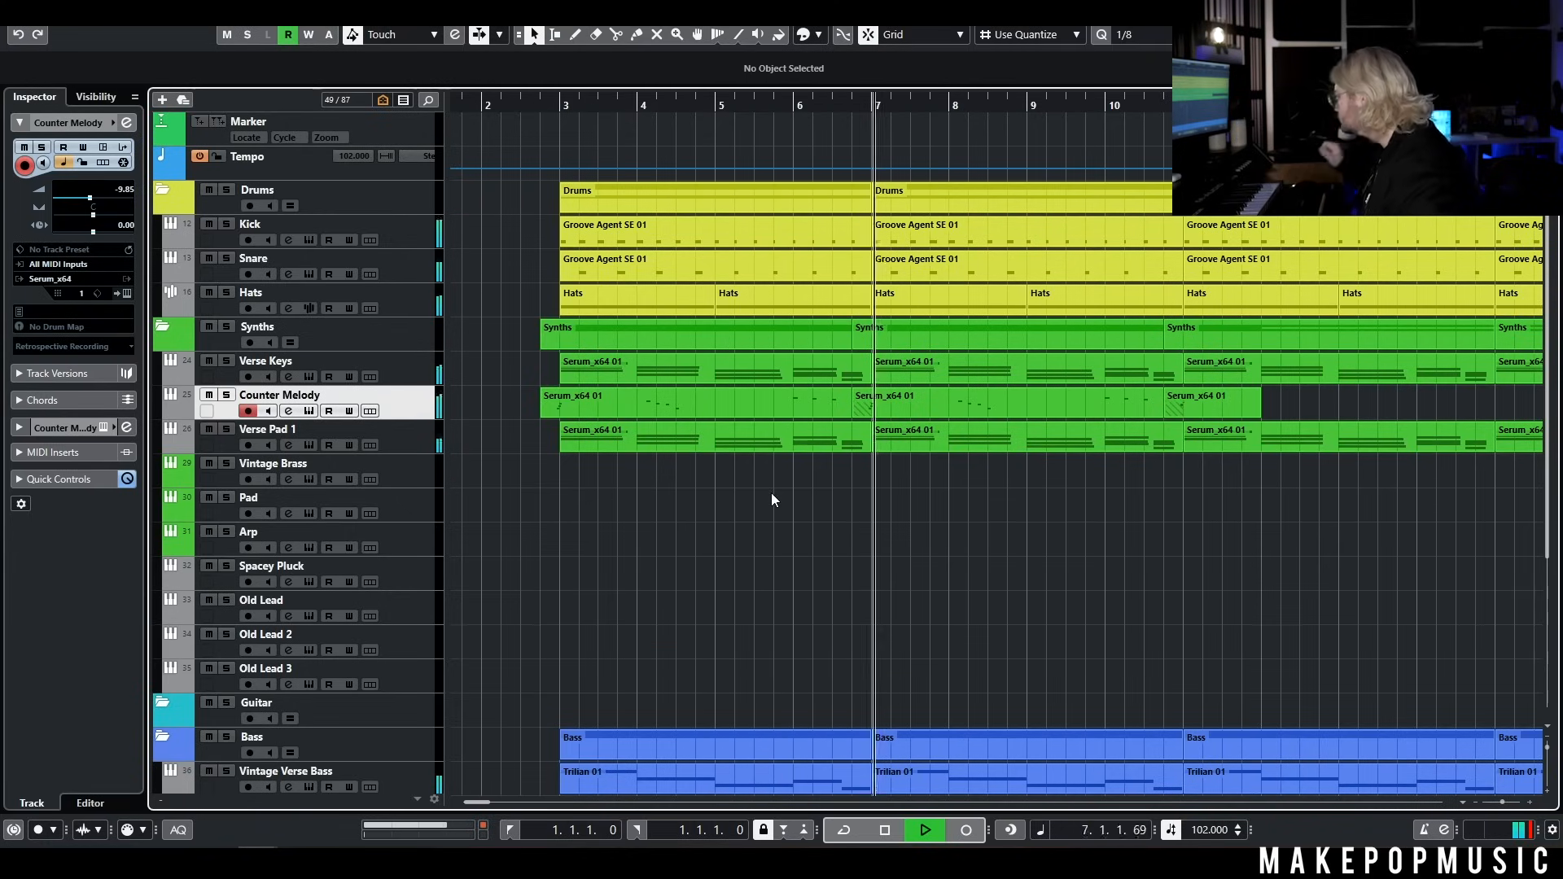
{"action": "key", "text": "space"}
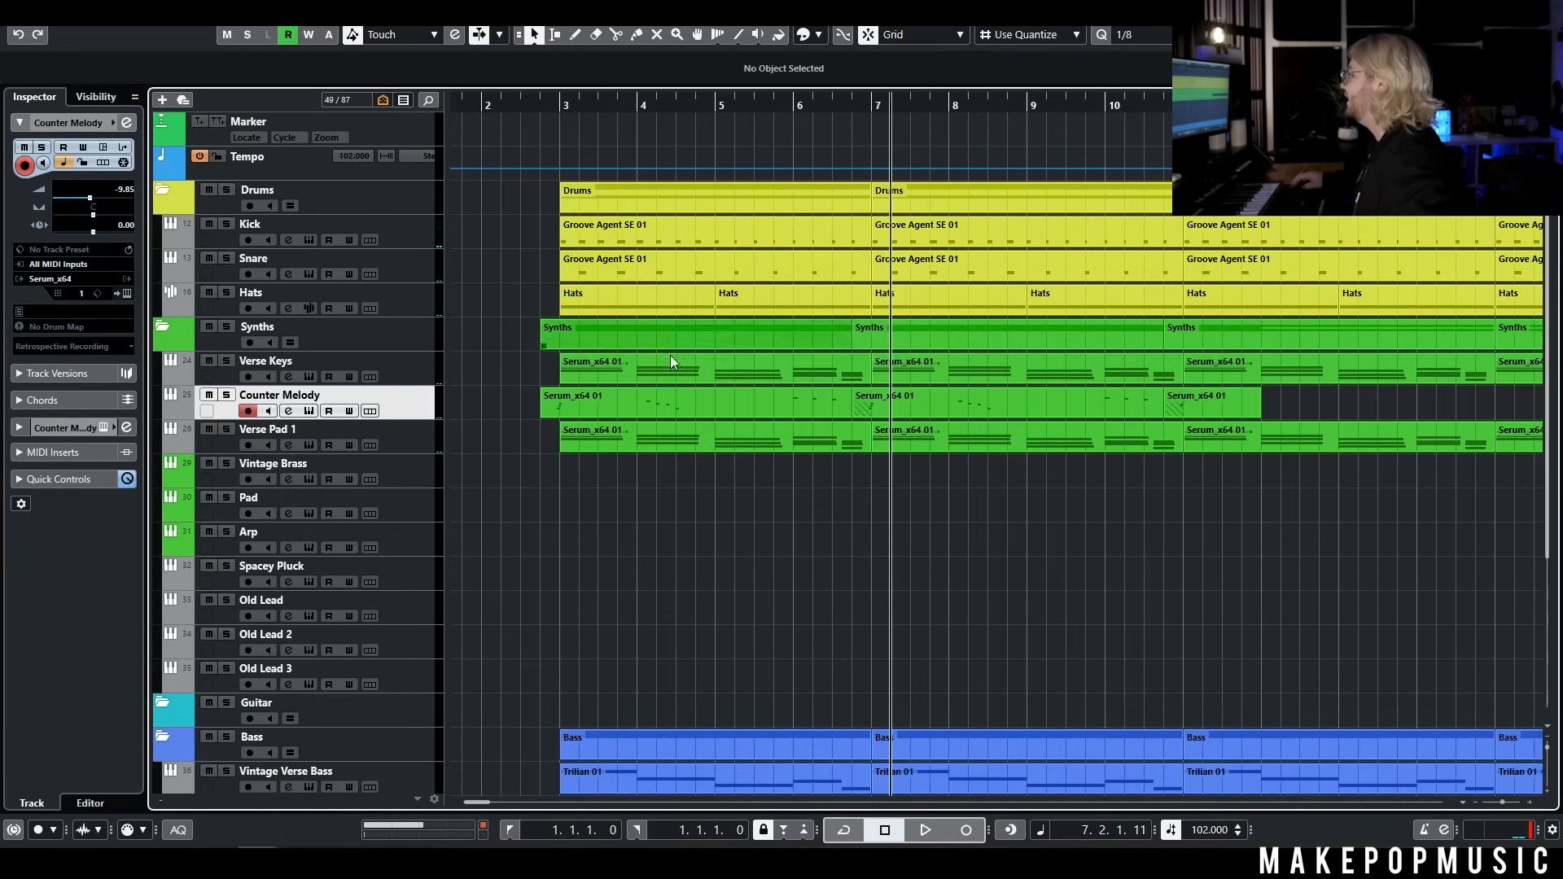
Duplicate the Verse Keys track, remove the copy's parts before bar 11, and rename it Verse Keys 2
{"action": "scroll", "coordinate": [816, 514], "scroll_direction": "right", "scroll_amount": 3}
{"action": "key", "text": "g"}
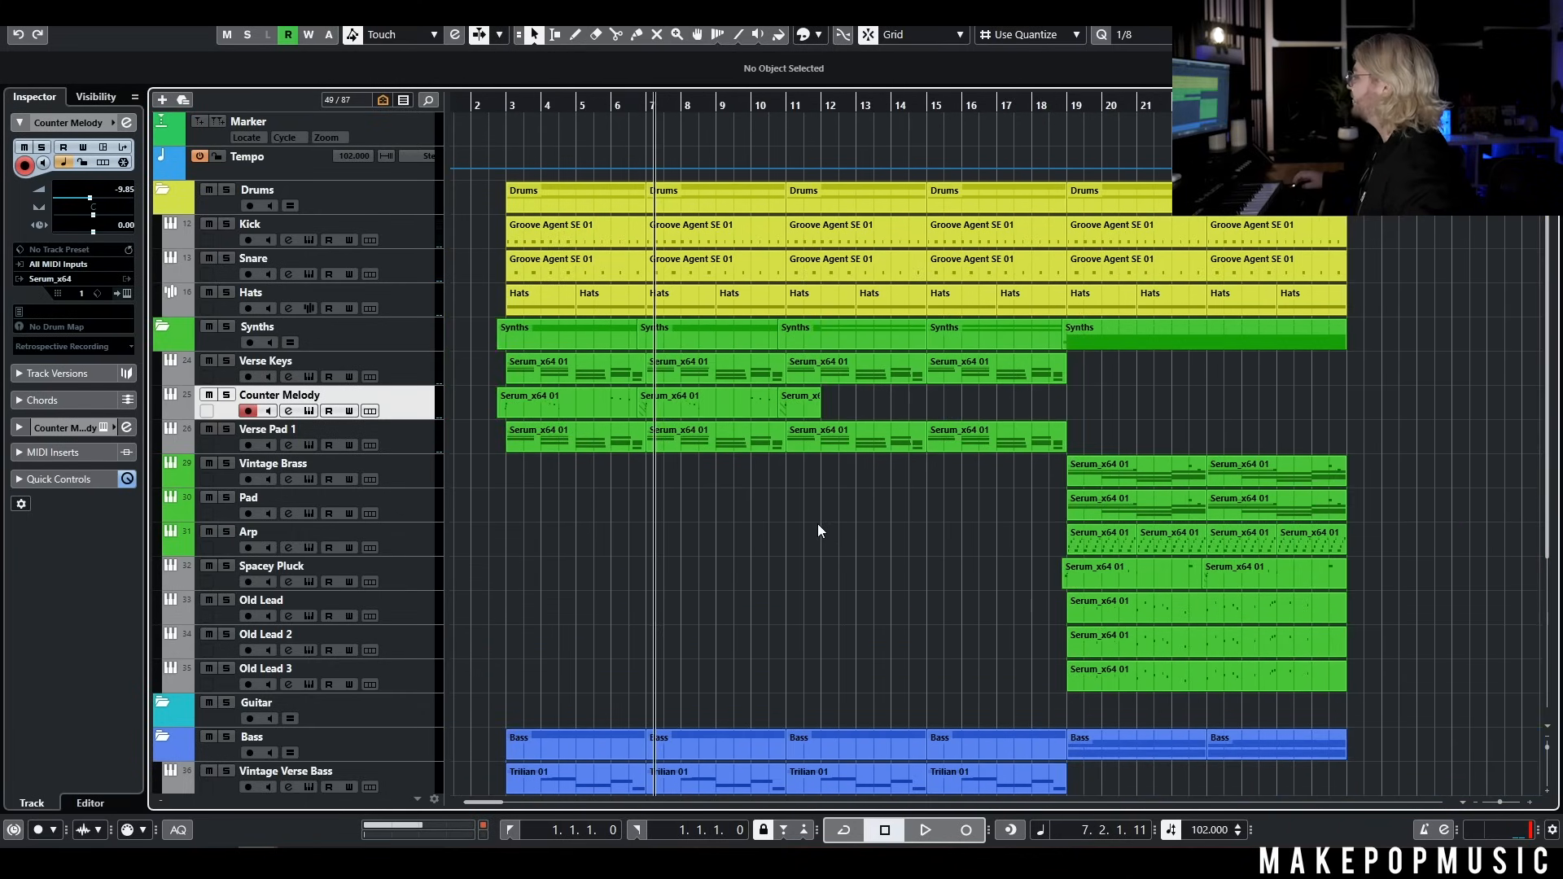
{"action": "right_click", "coordinate": [414, 369]}
{"action": "key", "text": "Escape"}
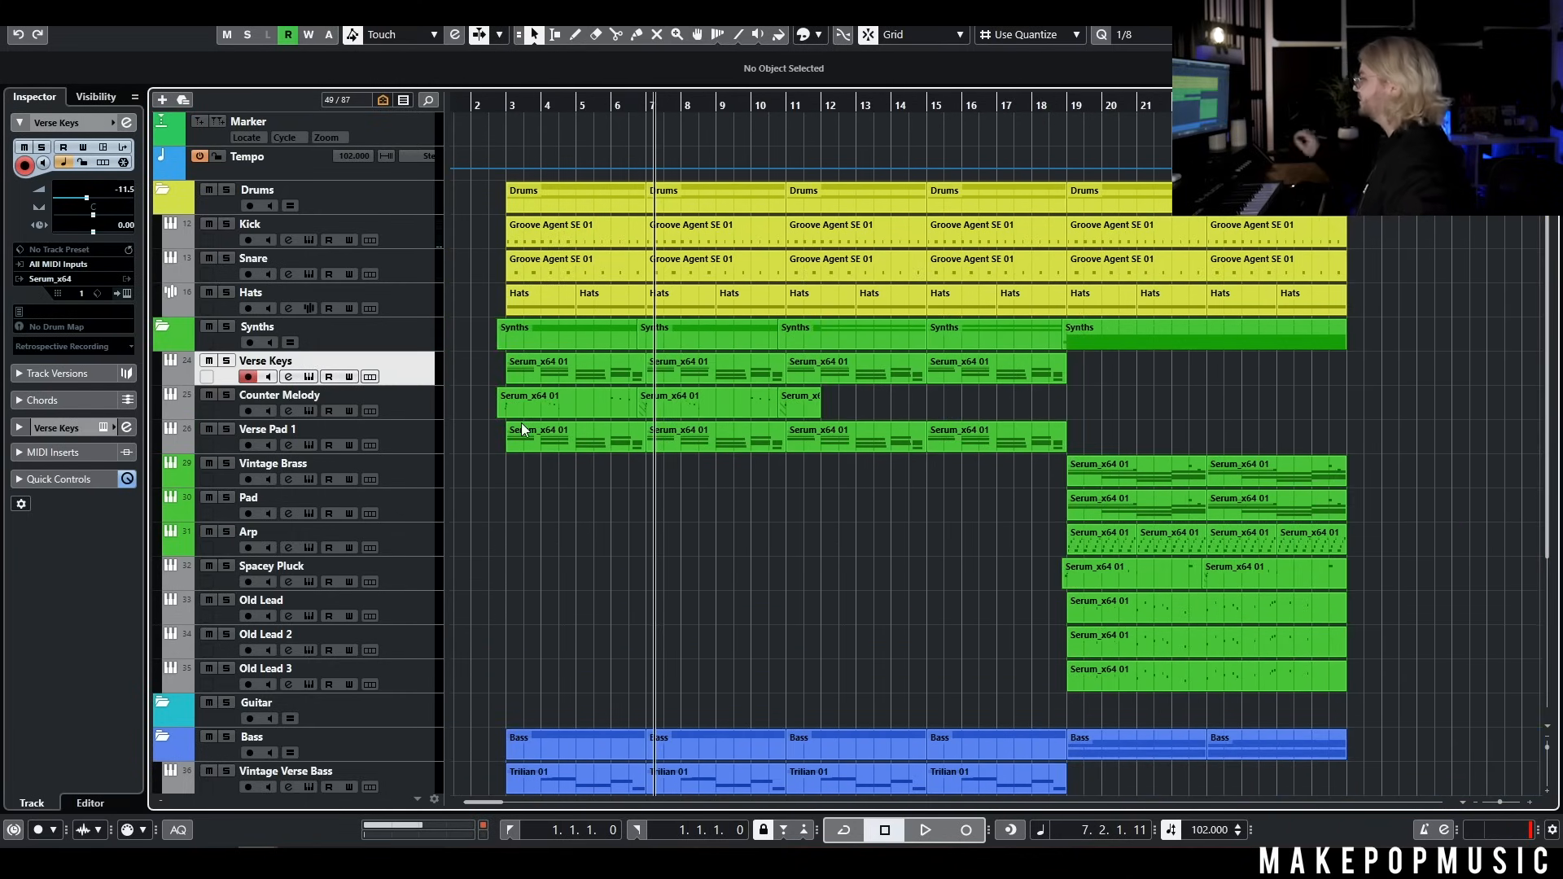
{"action": "left_click_drag", "start_coordinate": [486, 402], "coordinate": [741, 409]}
{"action": "key", "text": "Delete"}
{"action": "double_click", "coordinate": [276, 395]}
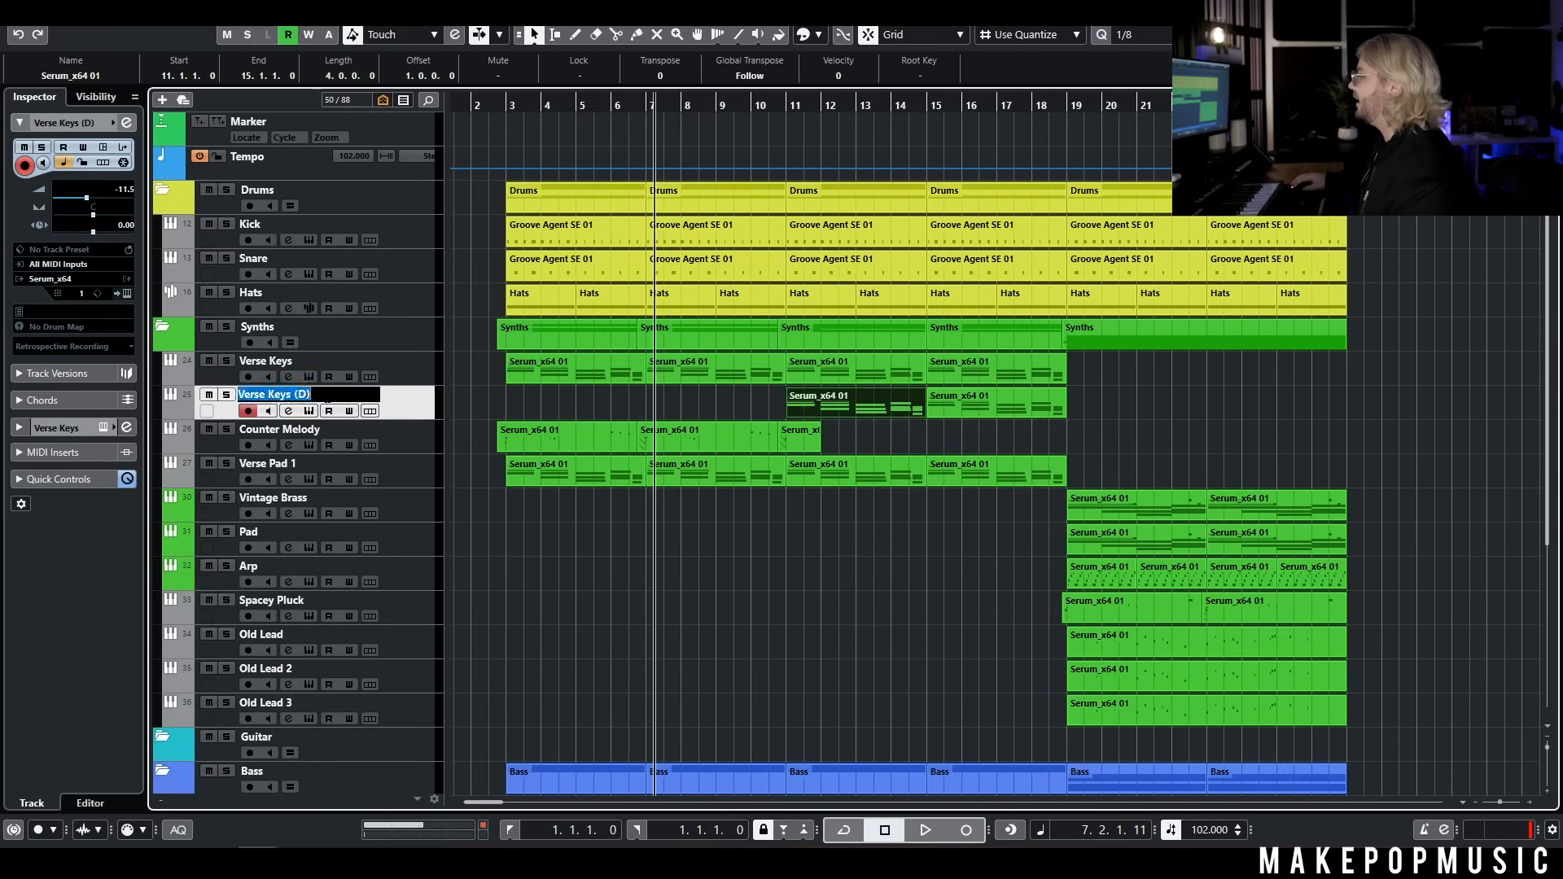
{"action": "key", "text": "Return"}
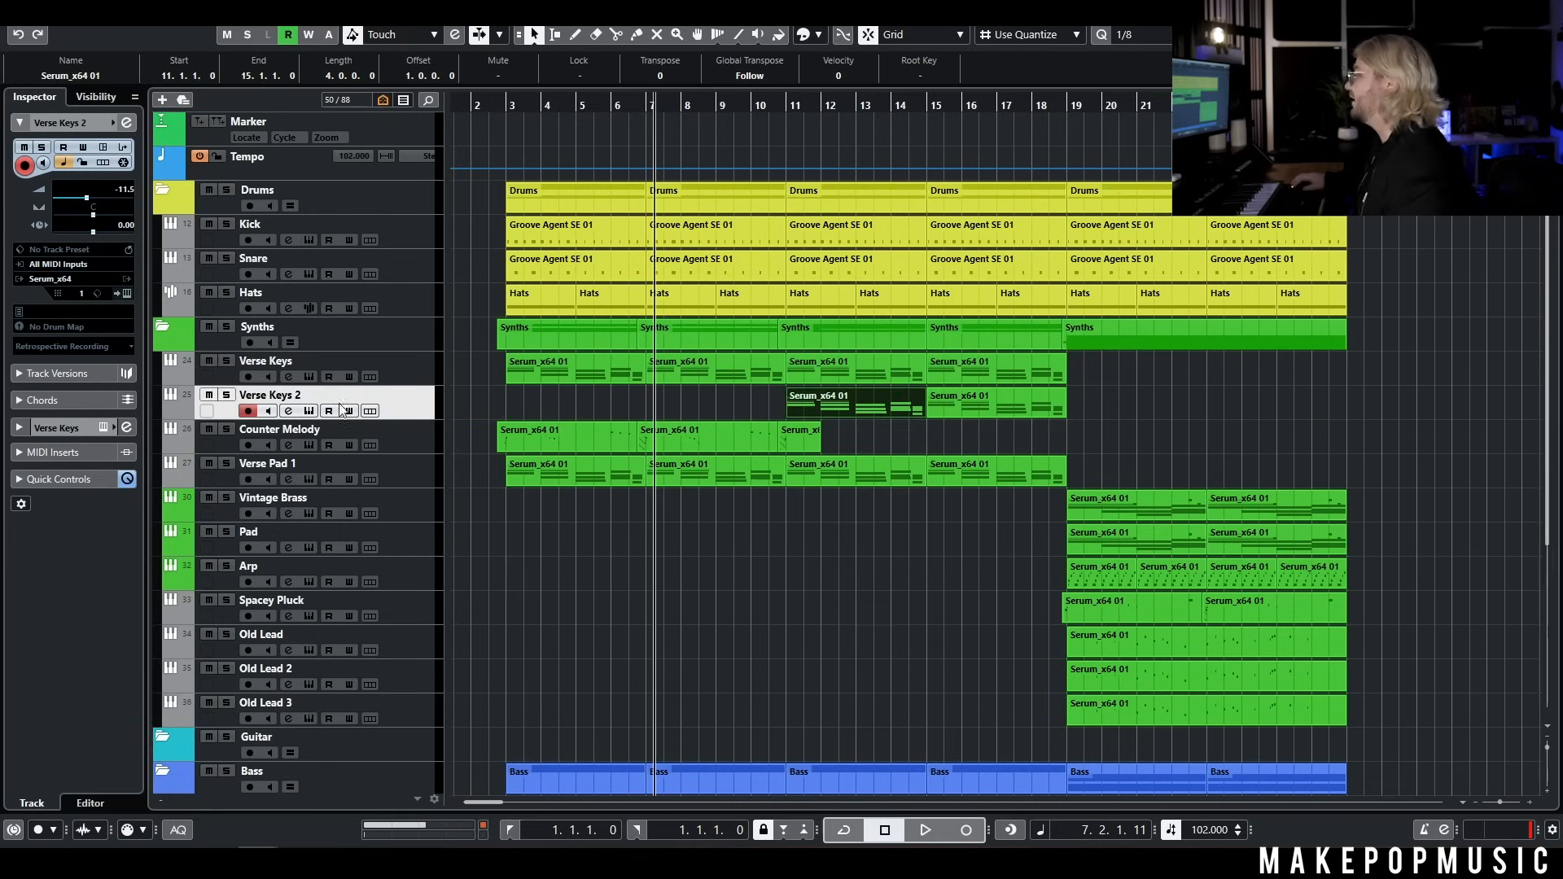
On Verse Keys 2, audition the MPM Spectrum presets KY - 99 and KY - Busted Radio, and load KY - Eighties Baby
{"action": "left_click", "coordinate": [309, 412]}
{"action": "left_click", "coordinate": [925, 236]}
{"action": "mouse_move", "coordinate": [935, 578]}
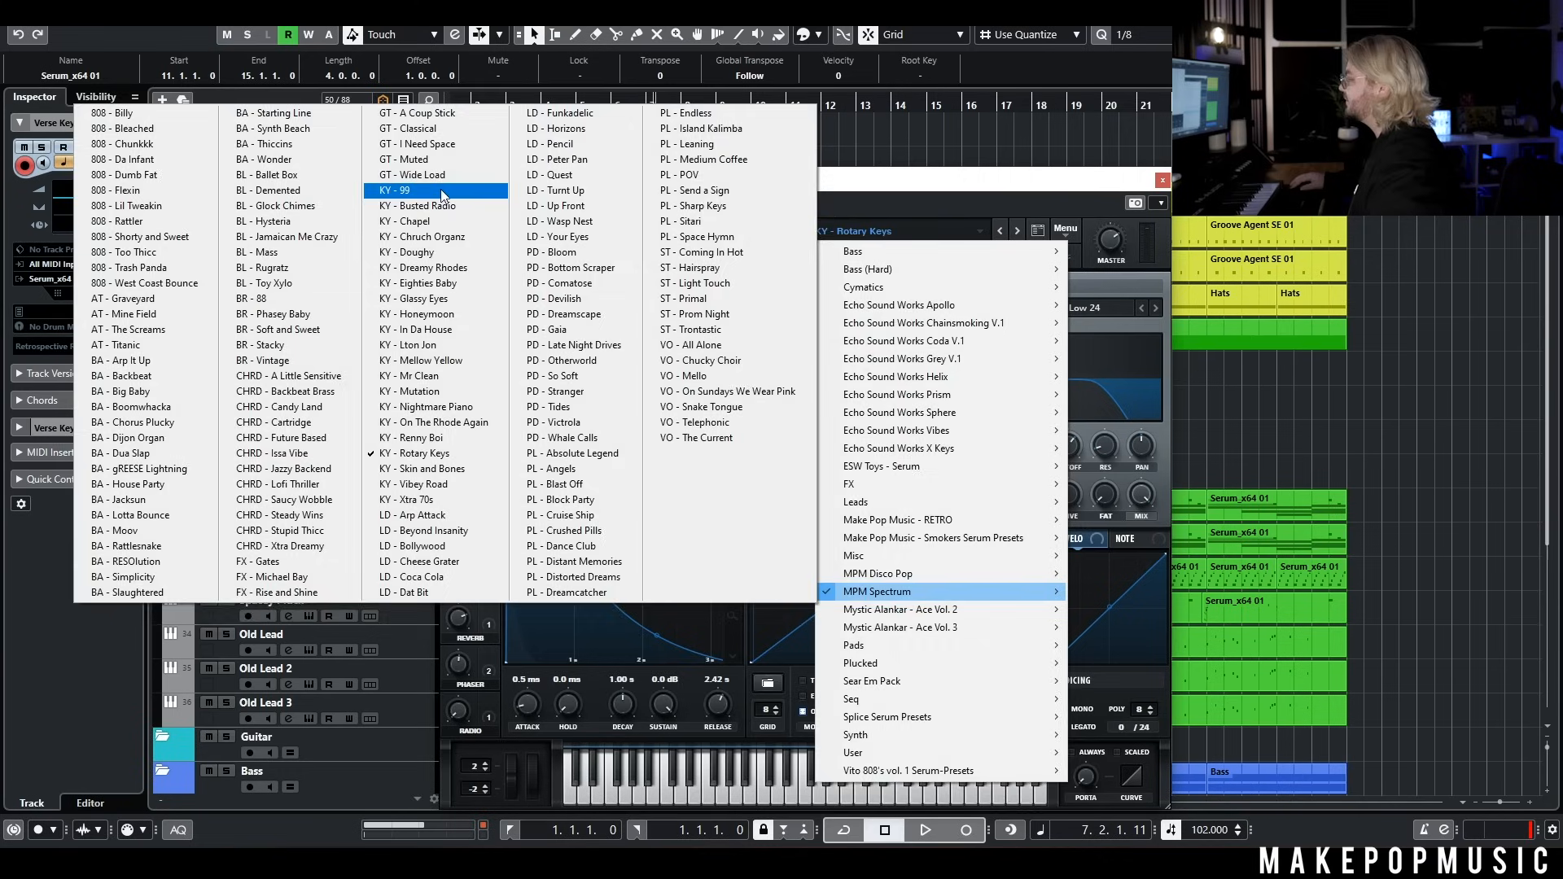
{"action": "left_click", "coordinate": [441, 189]}
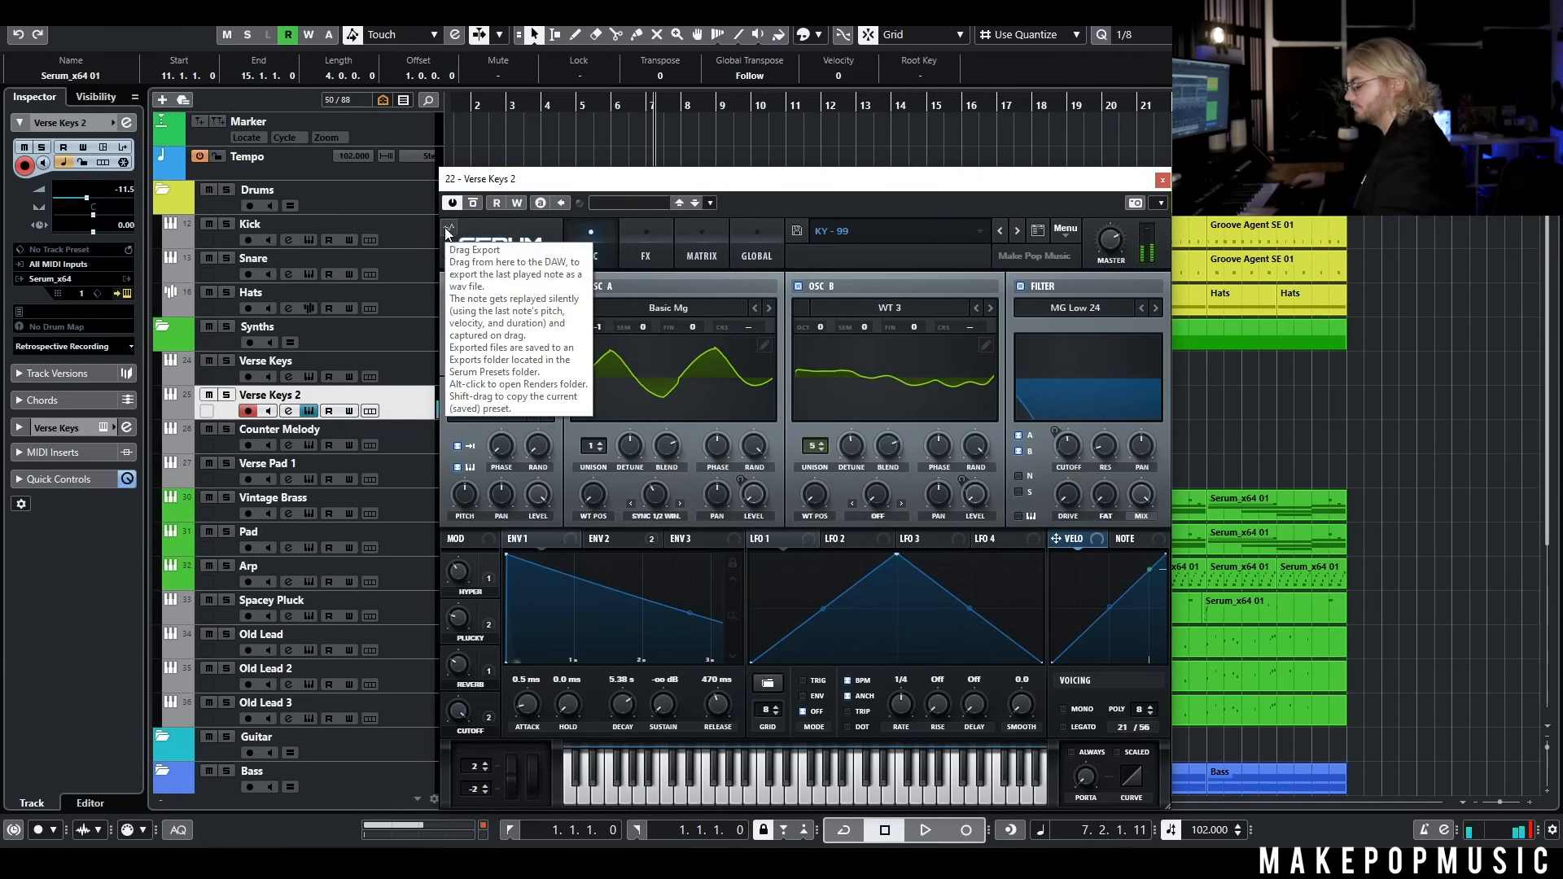
{"action": "left_click", "coordinate": [1017, 231]}
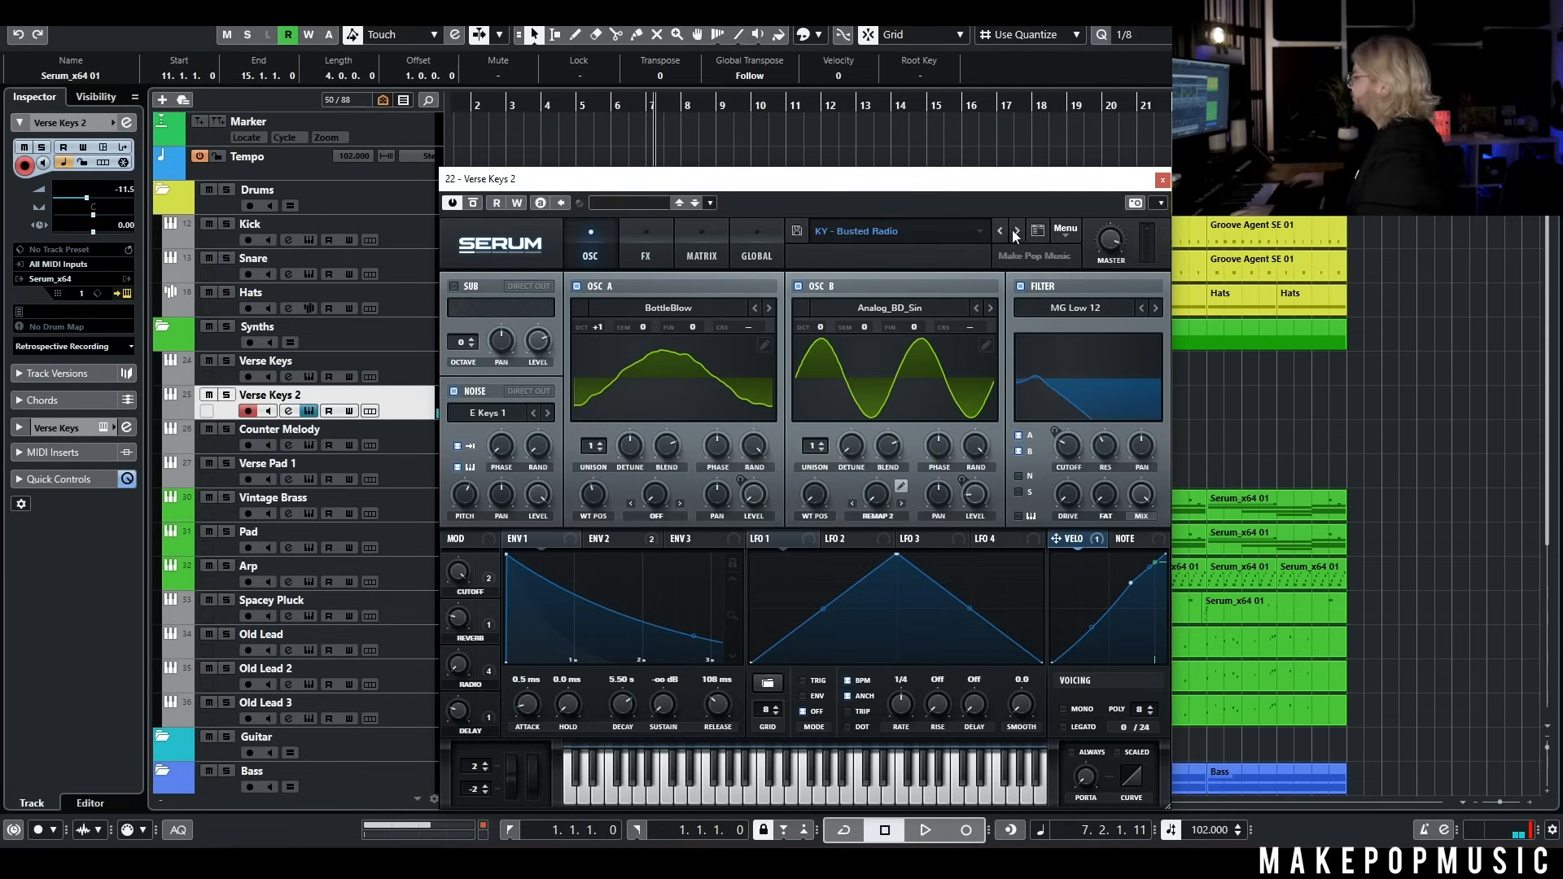
{"action": "left_click", "coordinate": [925, 227]}
{"action": "mouse_move", "coordinate": [932, 599]}
{"action": "left_click", "coordinate": [429, 283]}
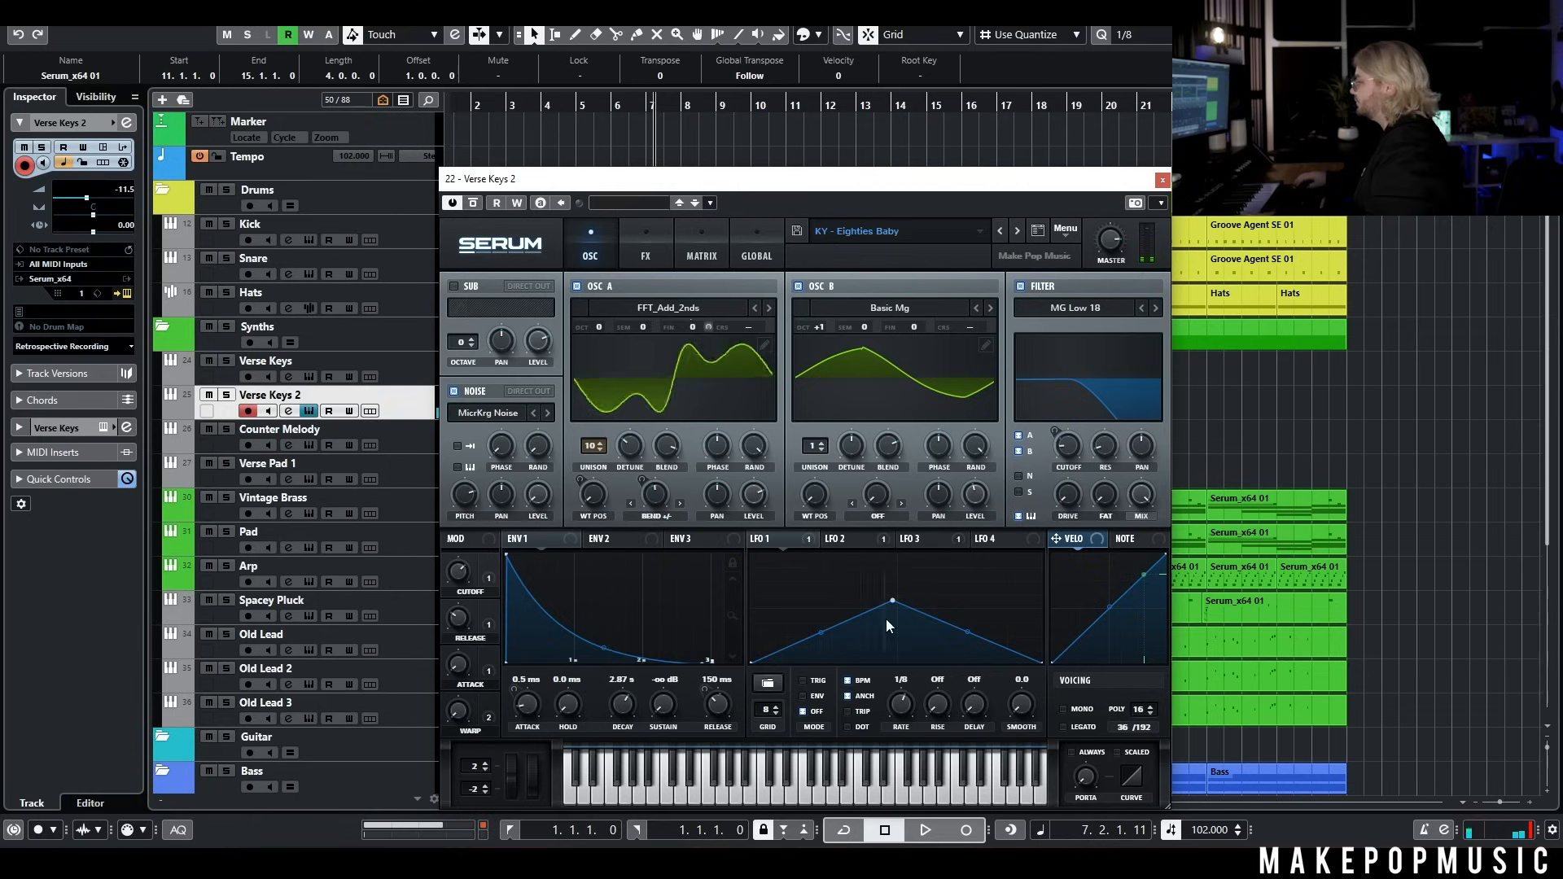
Move the peaks of LFO 1 and LFO 2 to the start of their shapes and set both LFOs to envelope mode
{"action": "left_click_drag", "start_coordinate": [893, 601], "coordinate": [763, 586]}
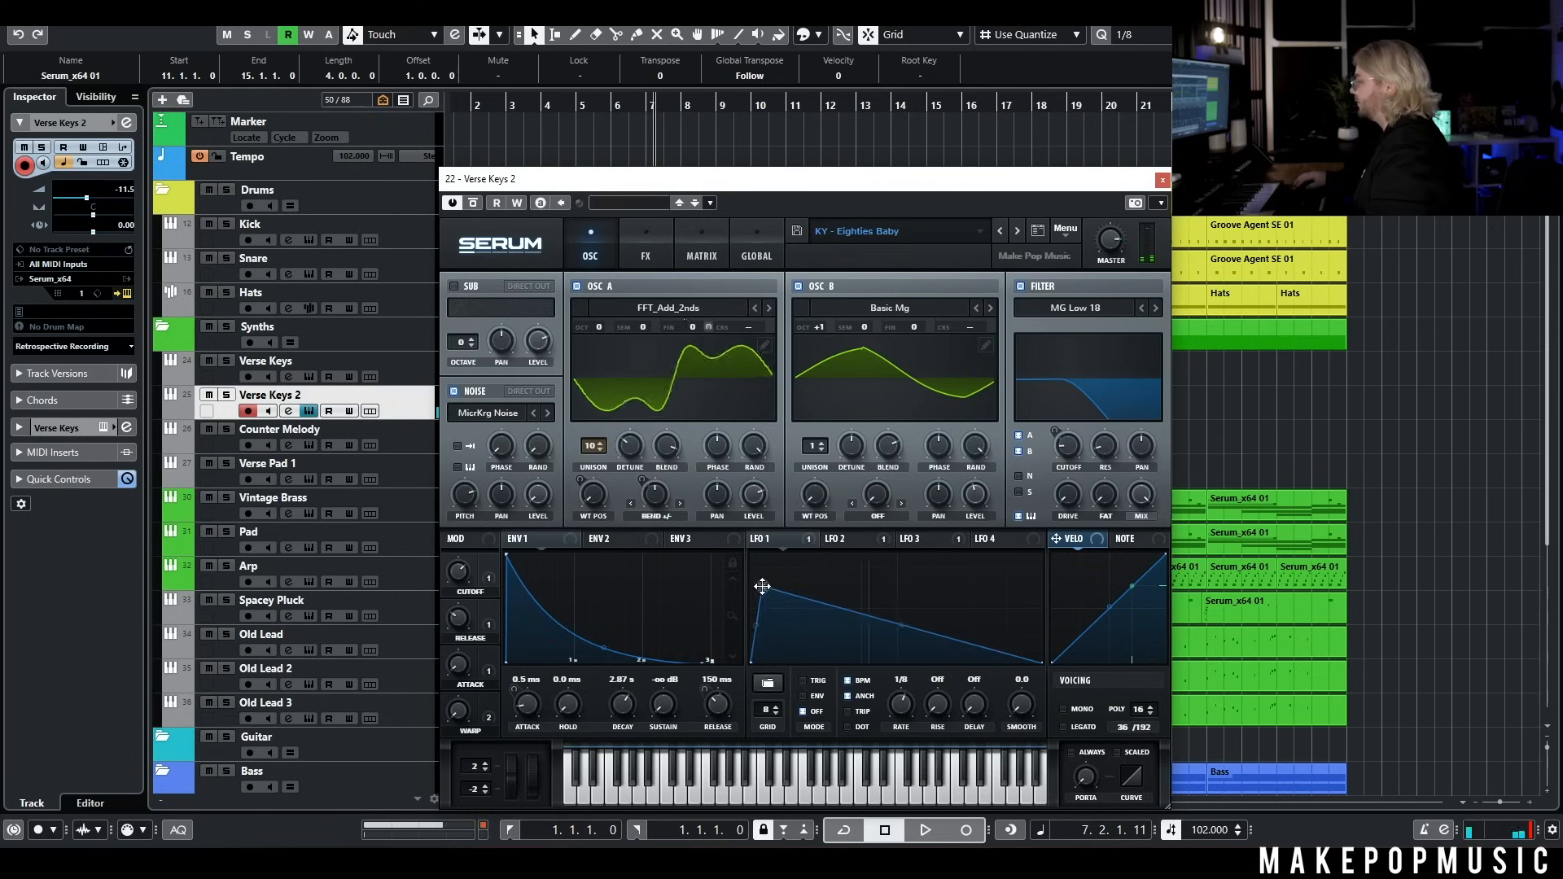
{"action": "left_click", "coordinate": [840, 539]}
{"action": "left_click_drag", "start_coordinate": [894, 600], "coordinate": [757, 586]}
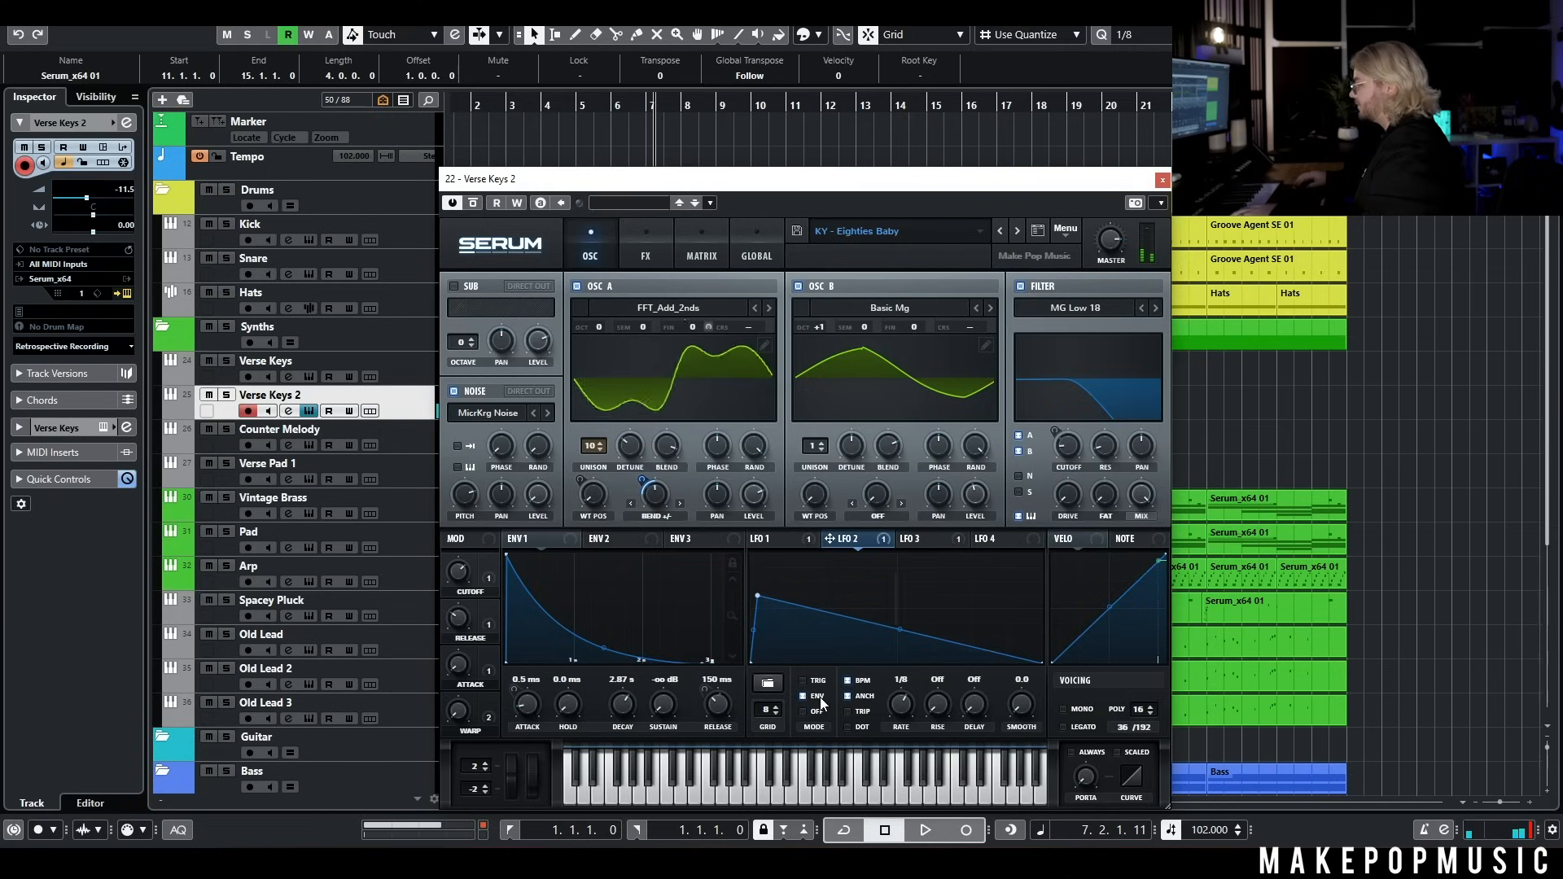
{"action": "left_click", "coordinate": [764, 541]}
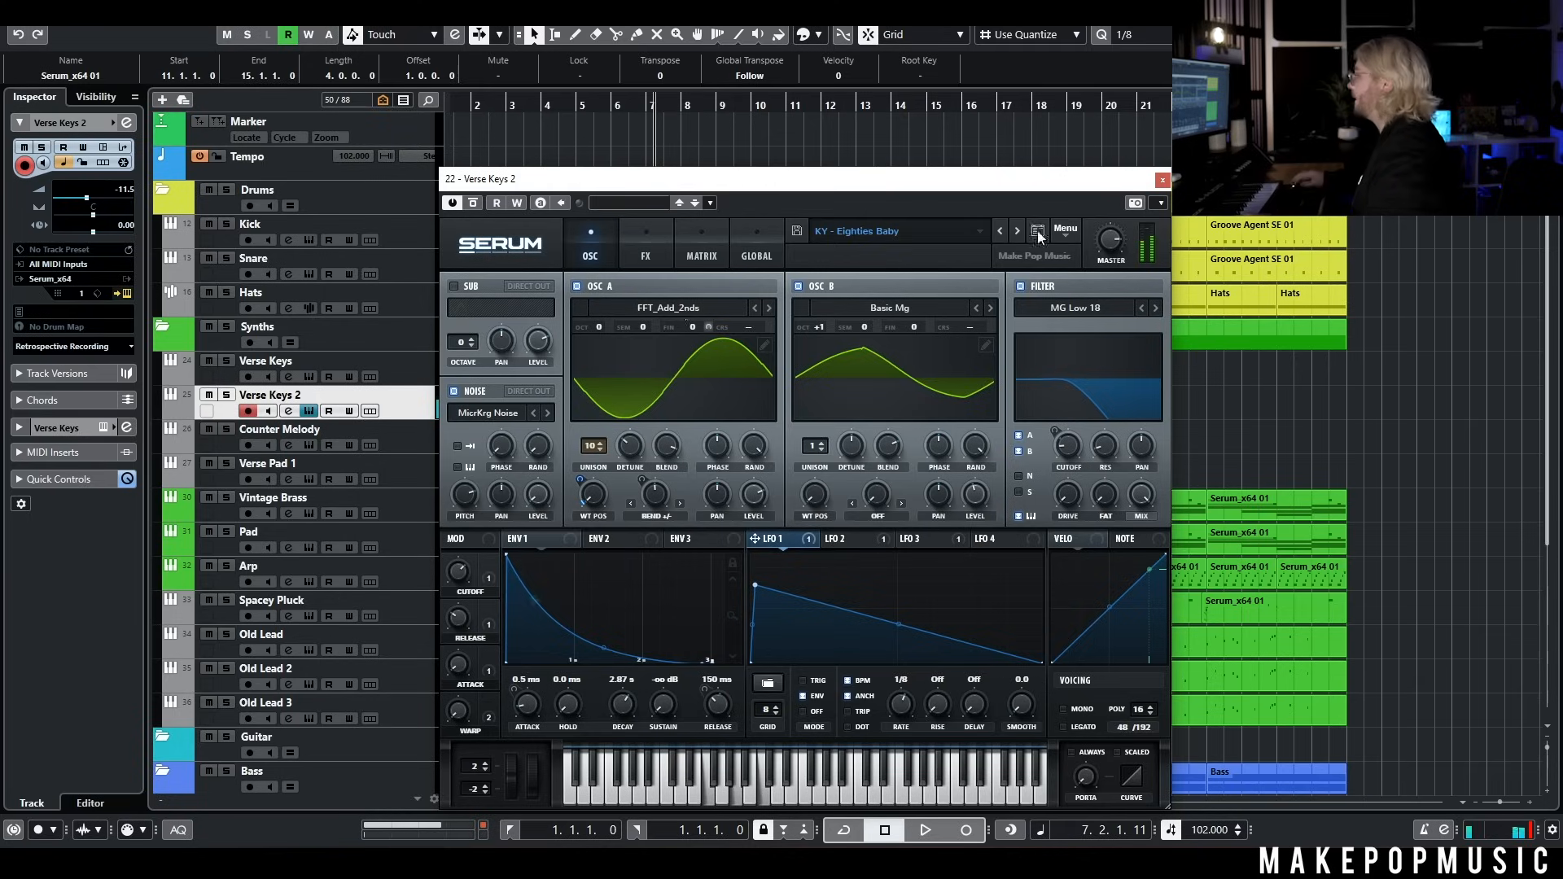
Play the second half of the verse from bar 11, comparing it with Verse Keys 2 on and muted
{"action": "left_click", "coordinate": [1163, 180]}
{"action": "left_click", "coordinate": [782, 106]}
{"action": "key", "text": "space"}
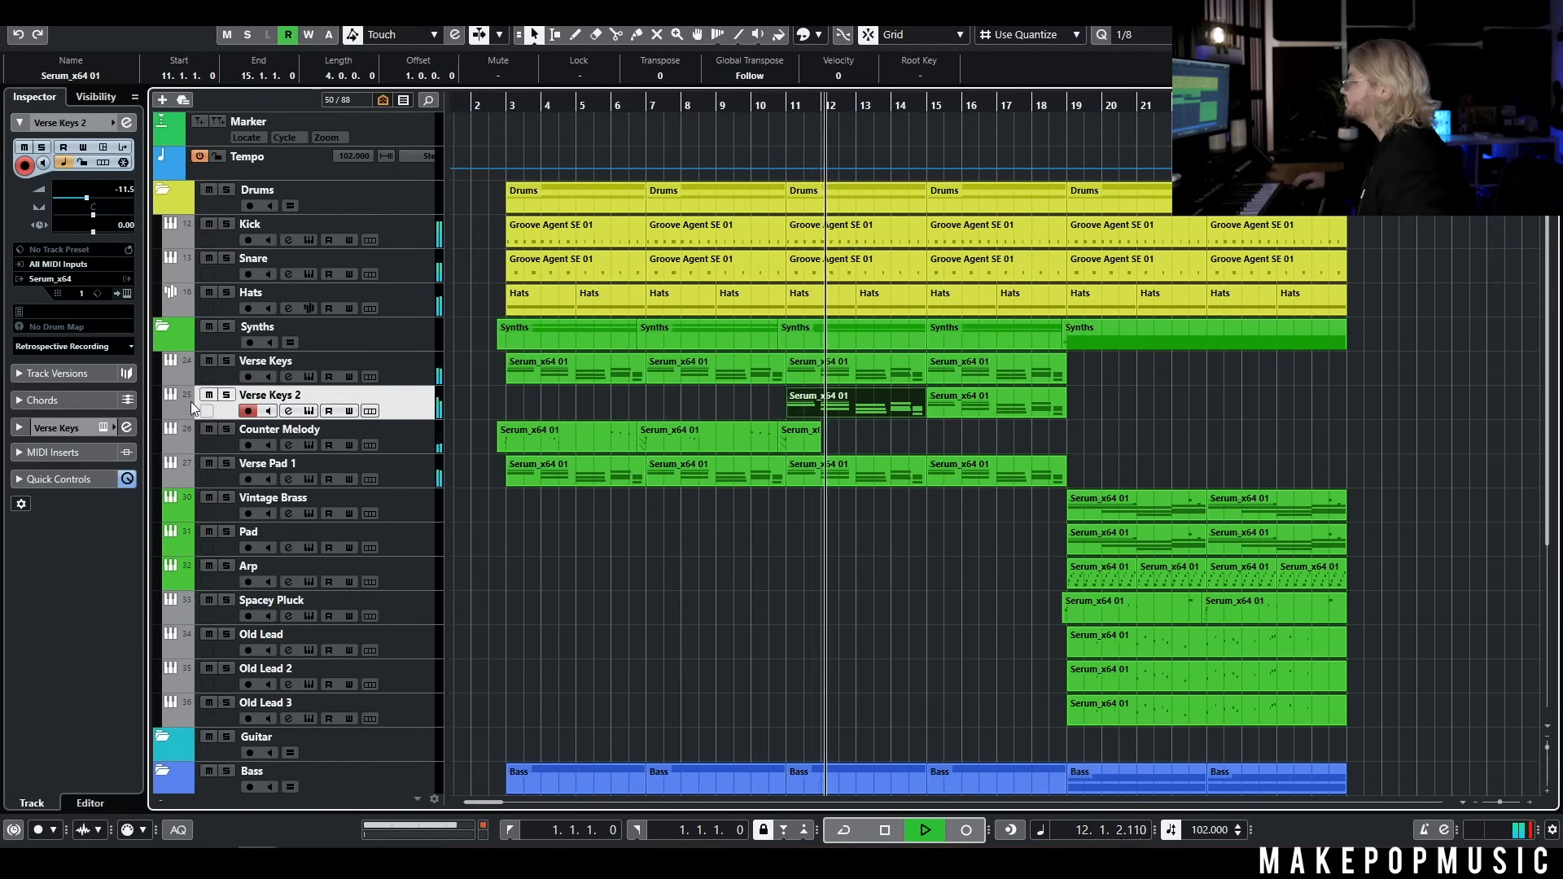
{"action": "left_click", "coordinate": [212, 395]}
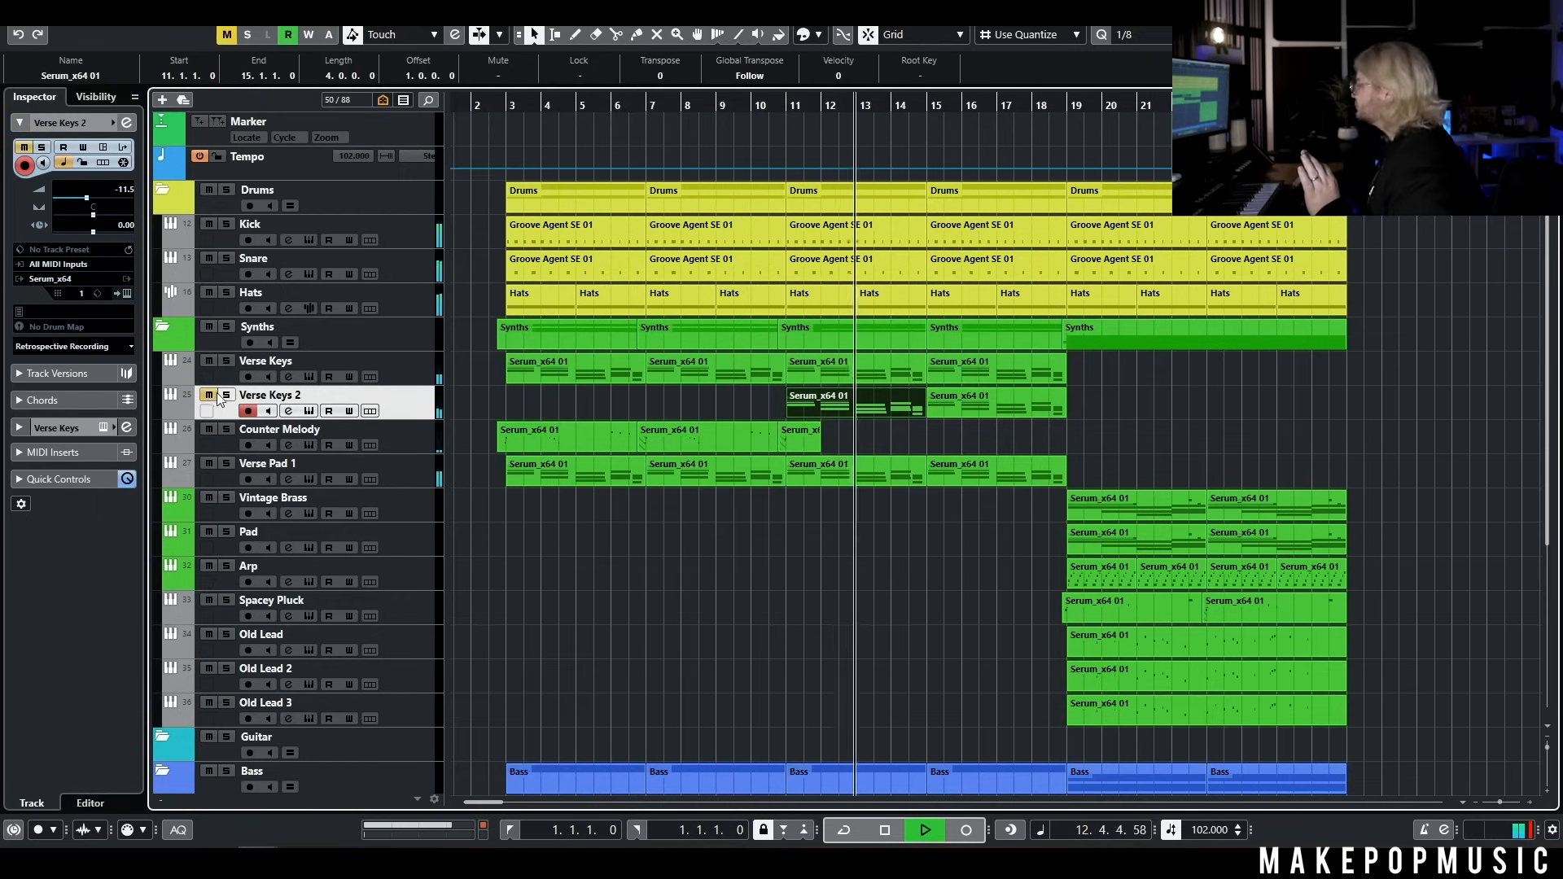
{"action": "key", "text": "space"}
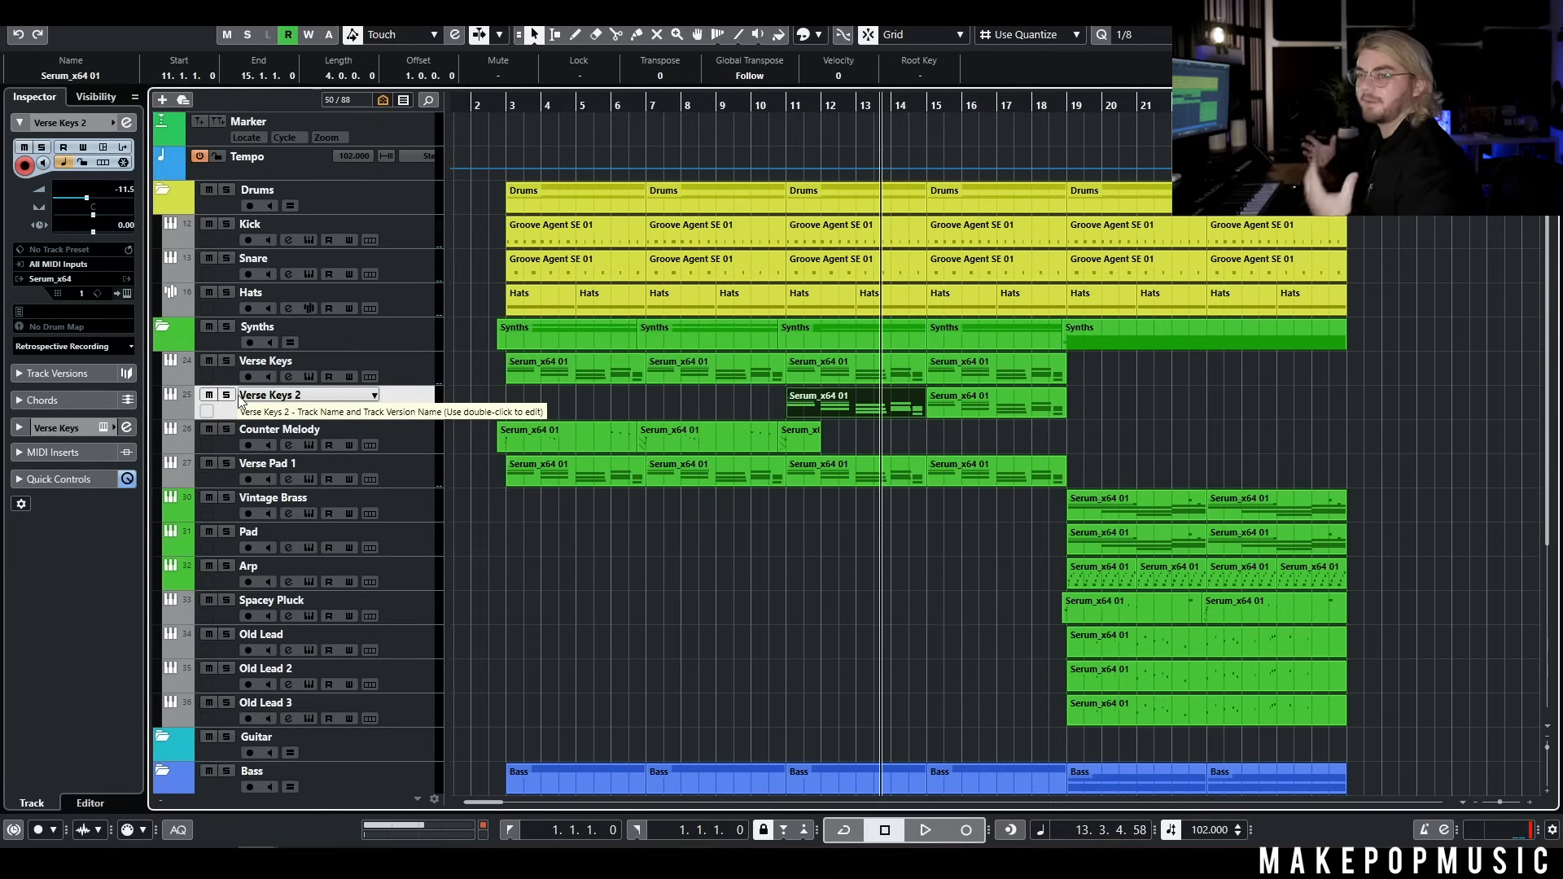
Duplicate the Verse Pad 1 track, remove the copy's parts before bar 11, and rename it Verse Pad 2
{"action": "right_click", "coordinate": [397, 472]}
{"action": "left_click", "coordinate": [438, 511]}
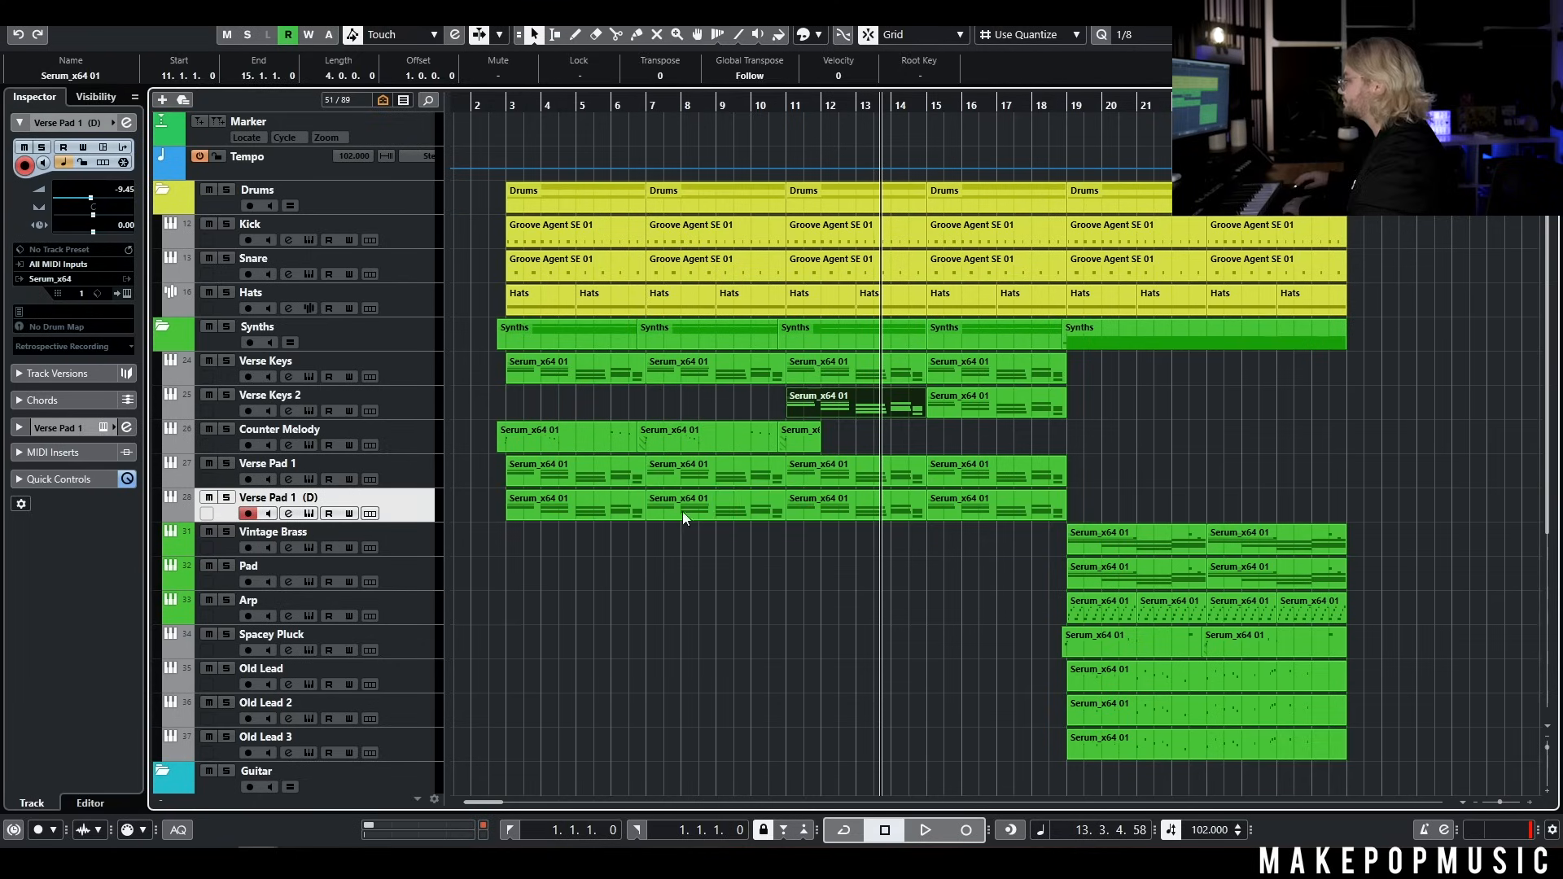
{"action": "left_click_drag", "start_coordinate": [550, 555], "coordinate": [687, 511]}
{"action": "key", "text": "Delete"}
{"action": "double_click", "coordinate": [325, 498]}
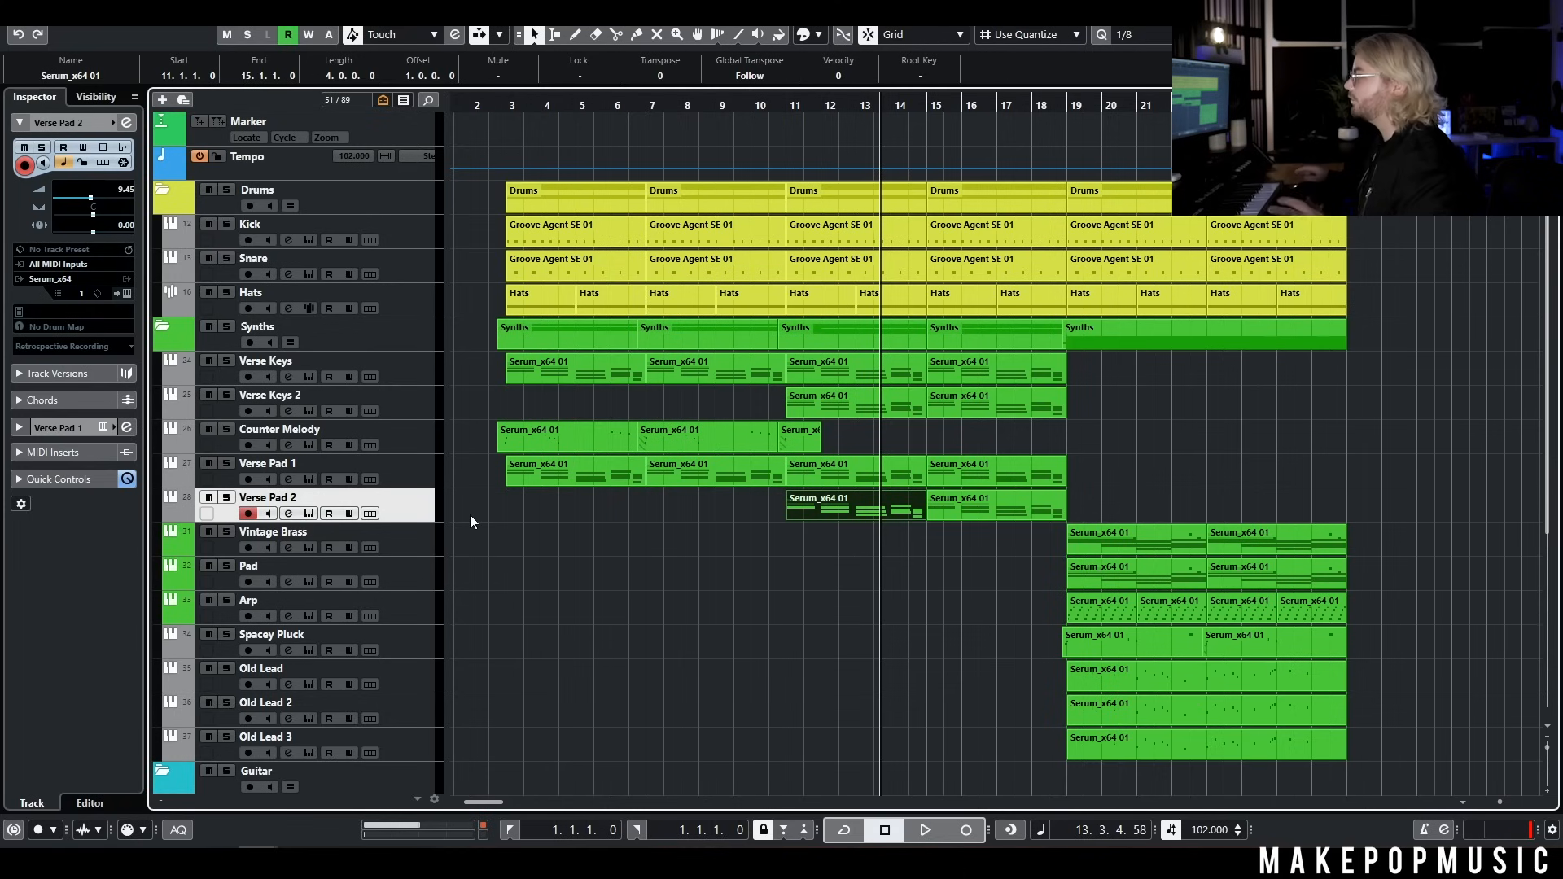
Load the MPM Spectrum preset PD - Dreamscape in Serum on Verse Pad 2
{"action": "left_click", "coordinate": [308, 514]}
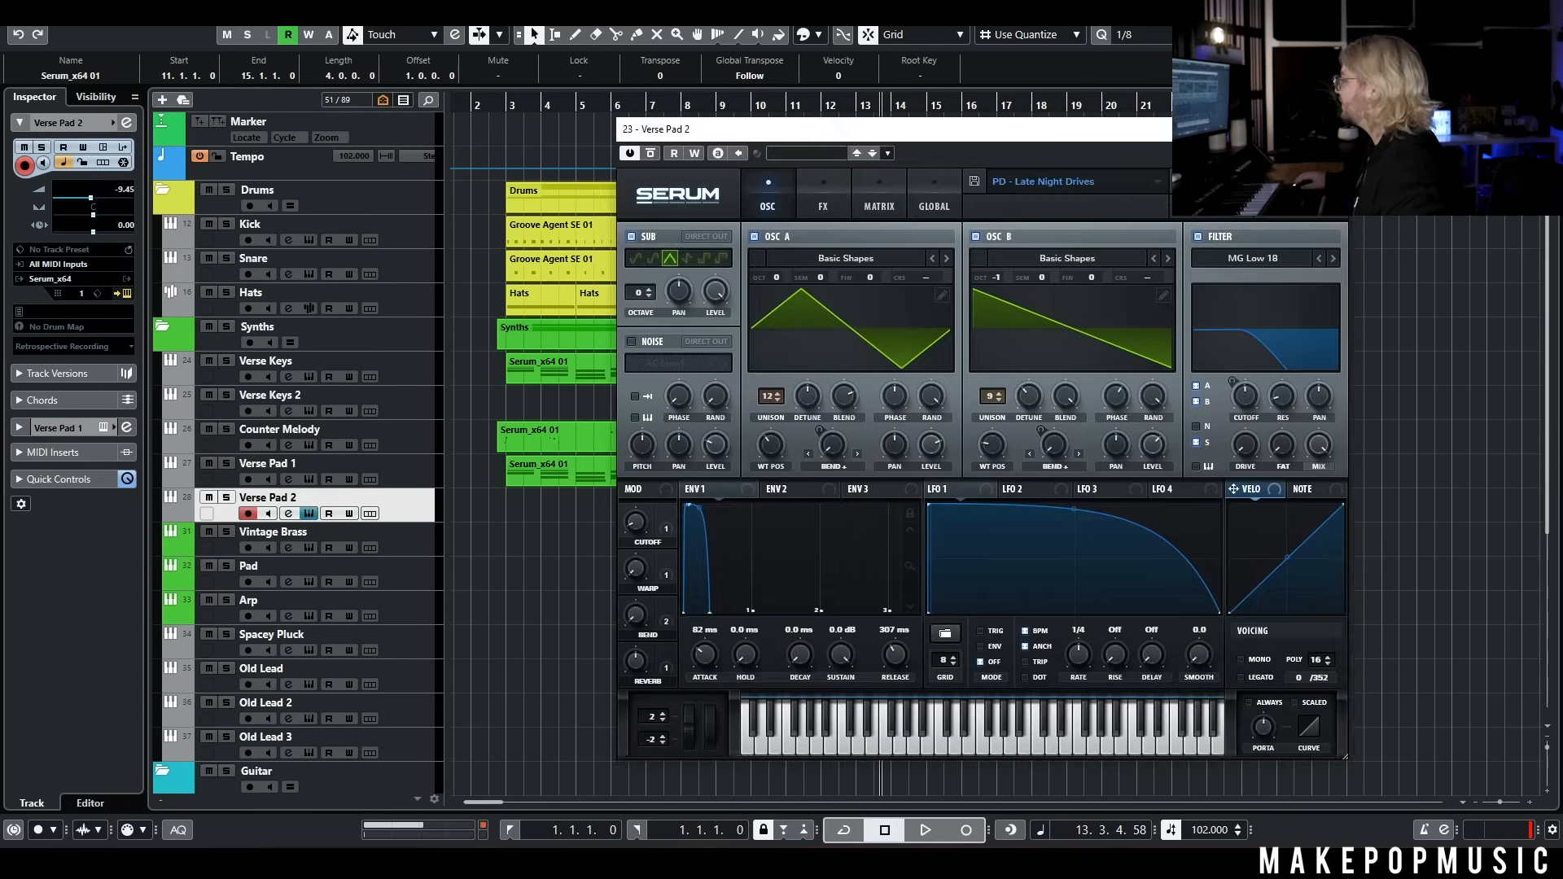
{"action": "left_click", "coordinate": [1121, 179]}
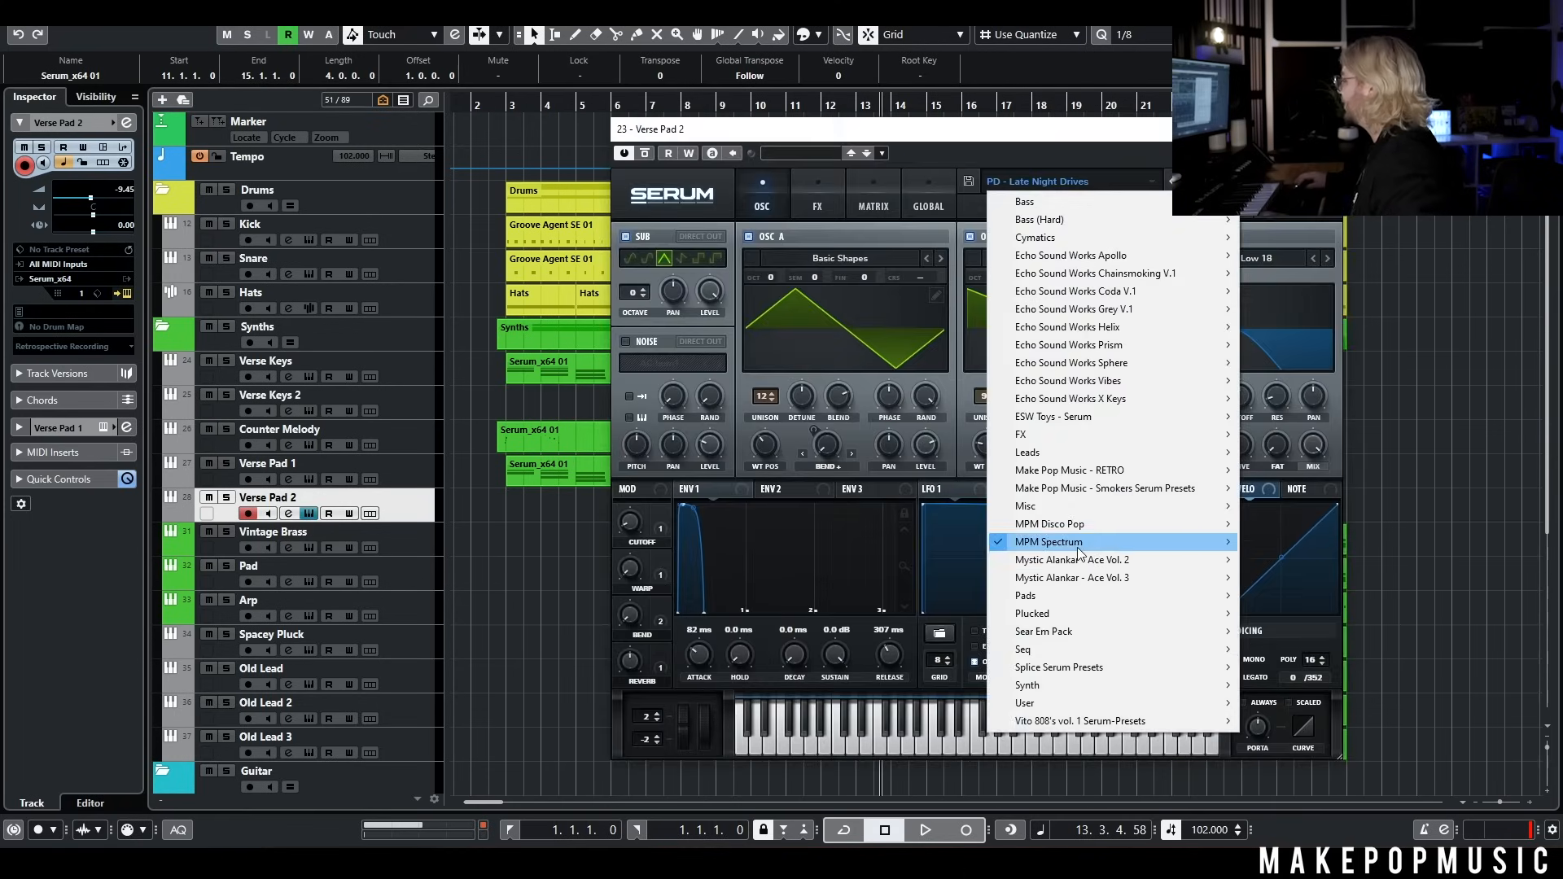
{"action": "mouse_move", "coordinate": [1083, 541]}
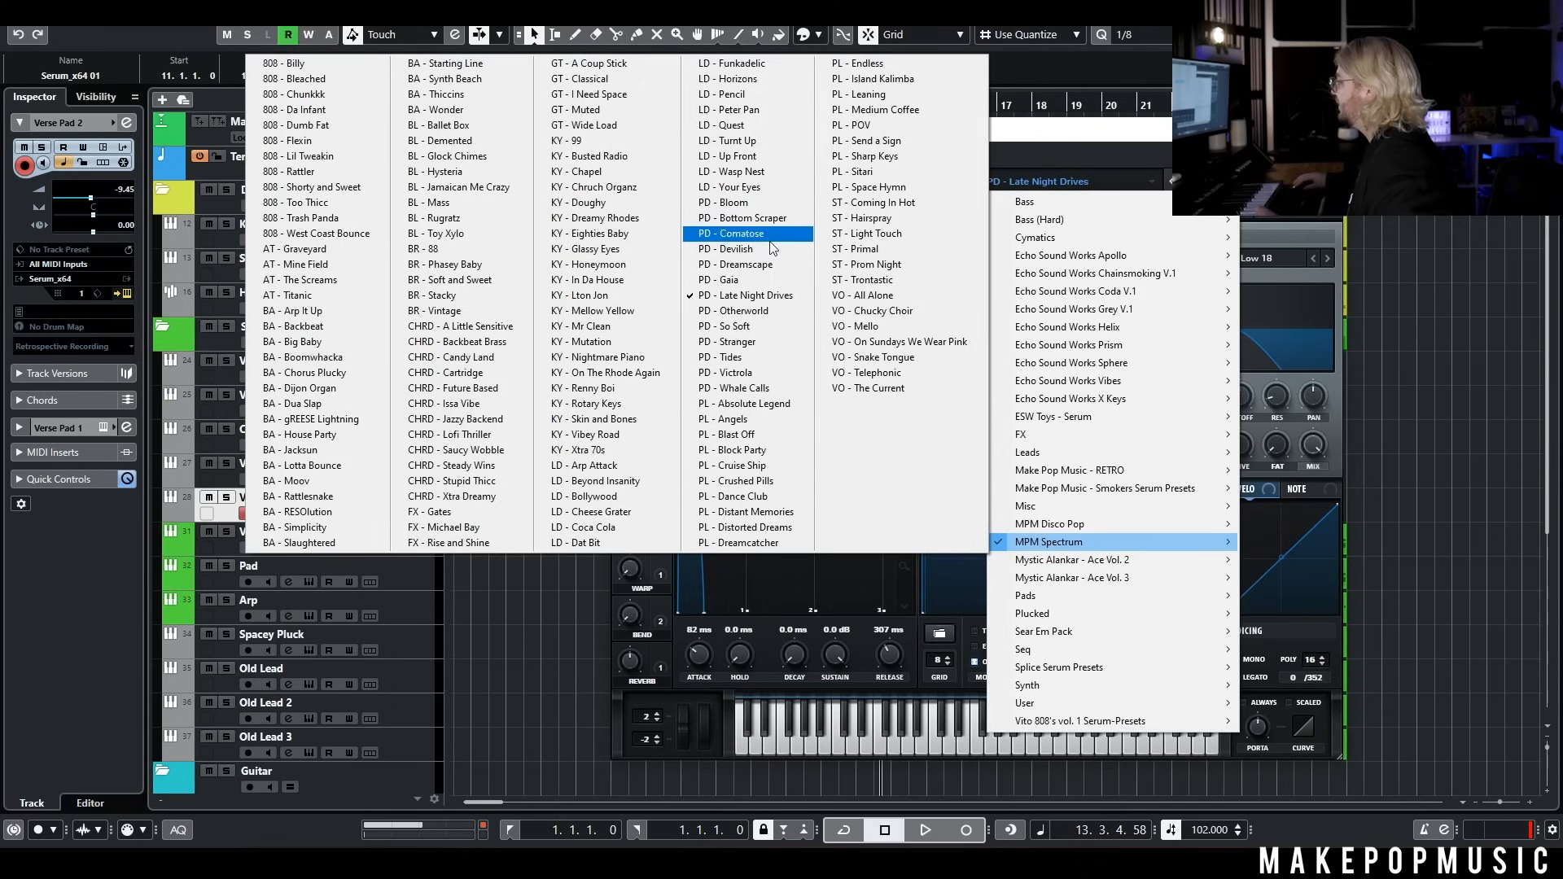
{"action": "left_click", "coordinate": [768, 271]}
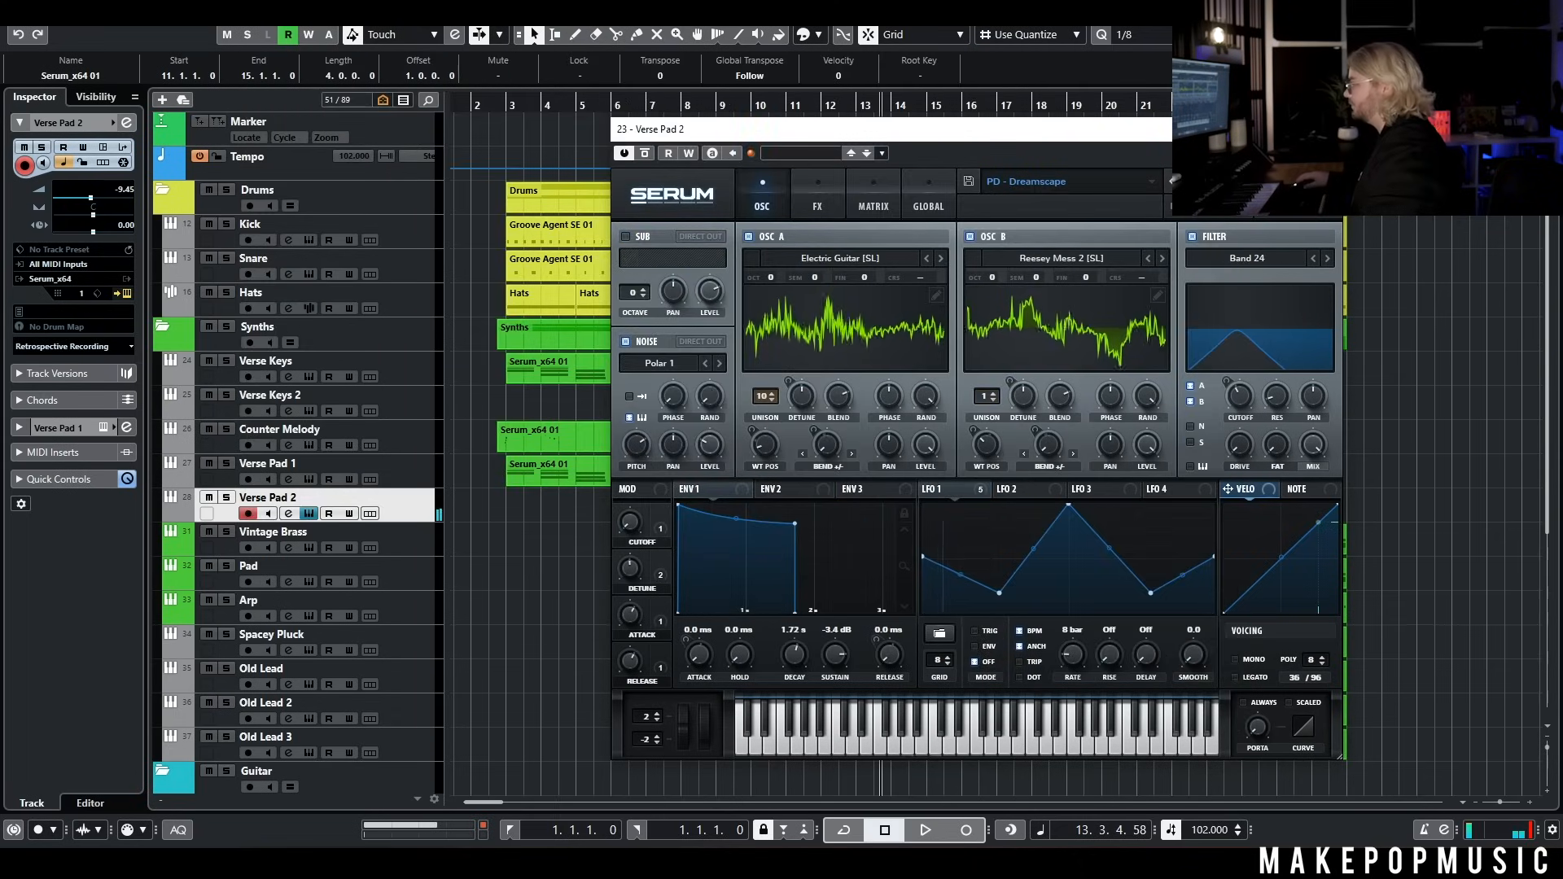
{"action": "left_click", "coordinate": [1329, 129]}
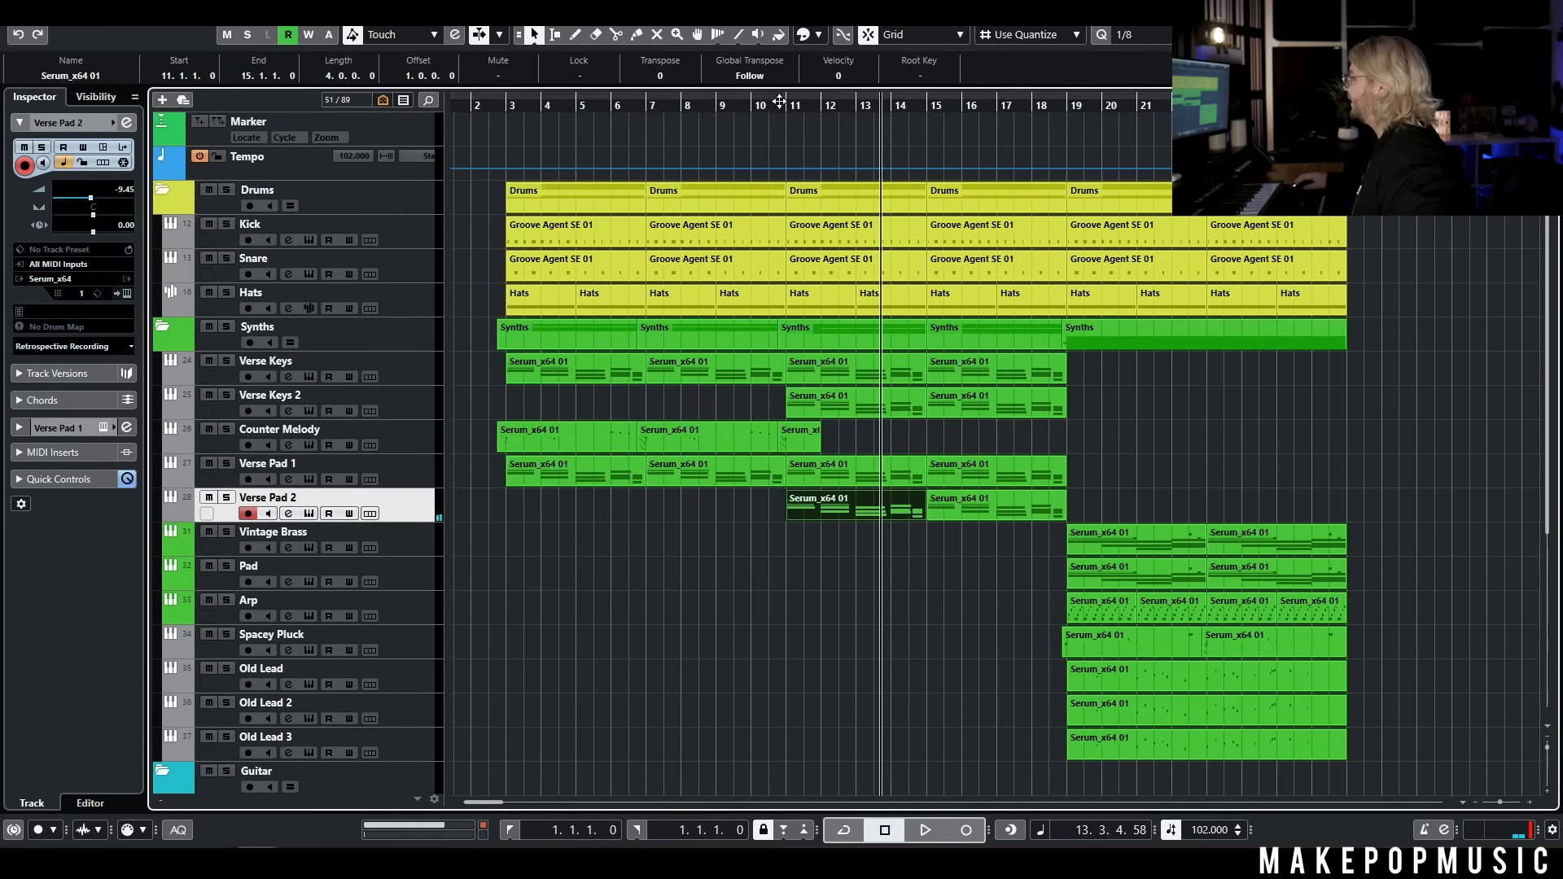
Play the verse from about bar 10 to hear the new keys and pad layers enter at bar 11
{"action": "left_click_drag", "start_coordinate": [782, 102], "coordinate": [756, 111]}
{"action": "key", "text": "space"}
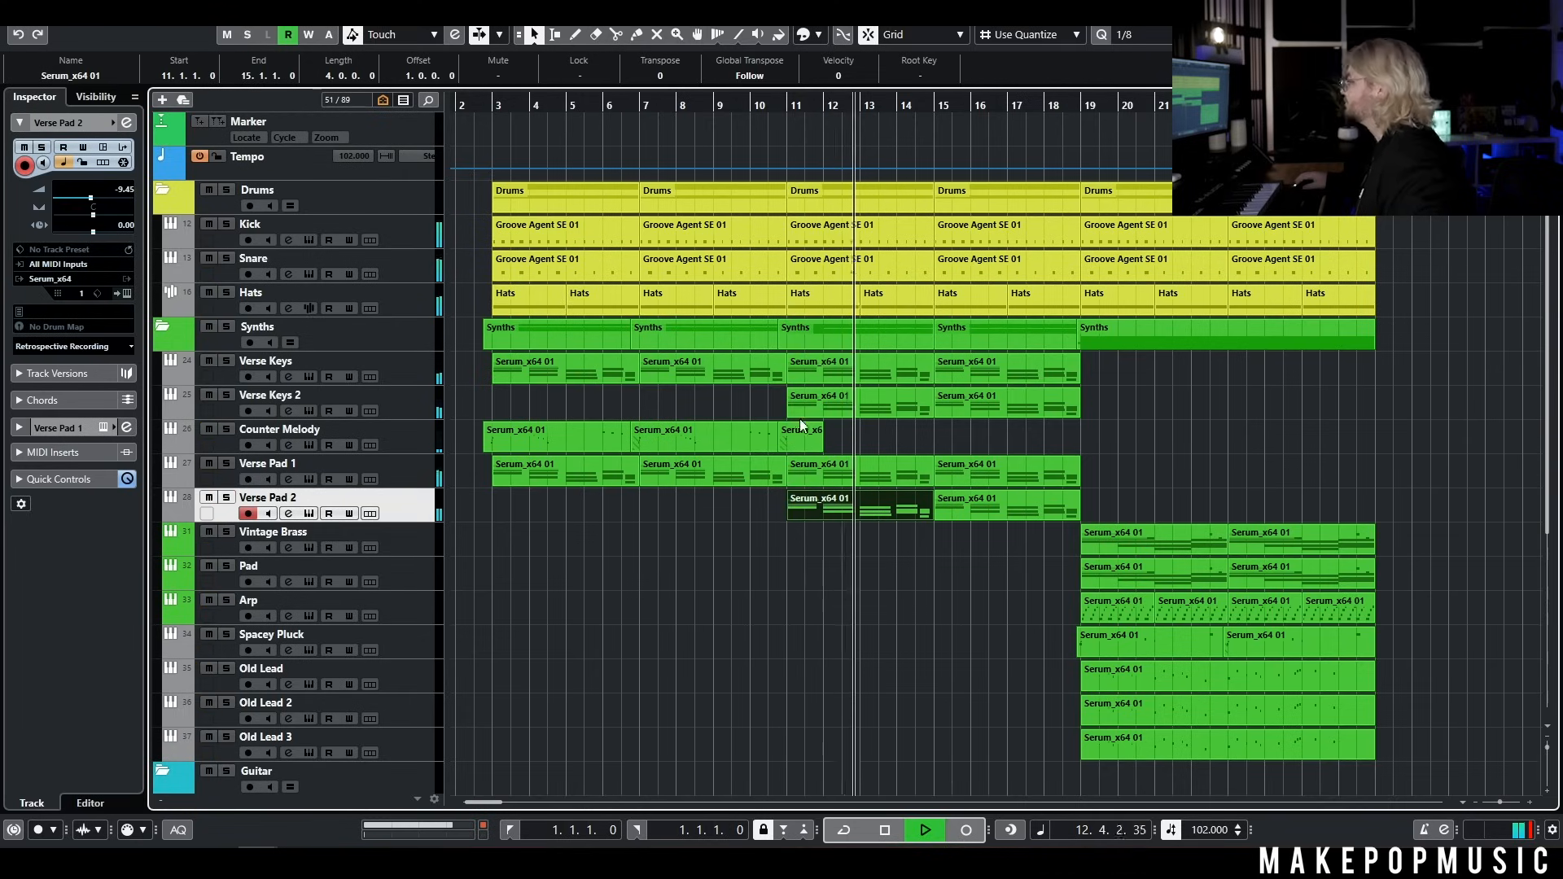
{"action": "key", "text": "space"}
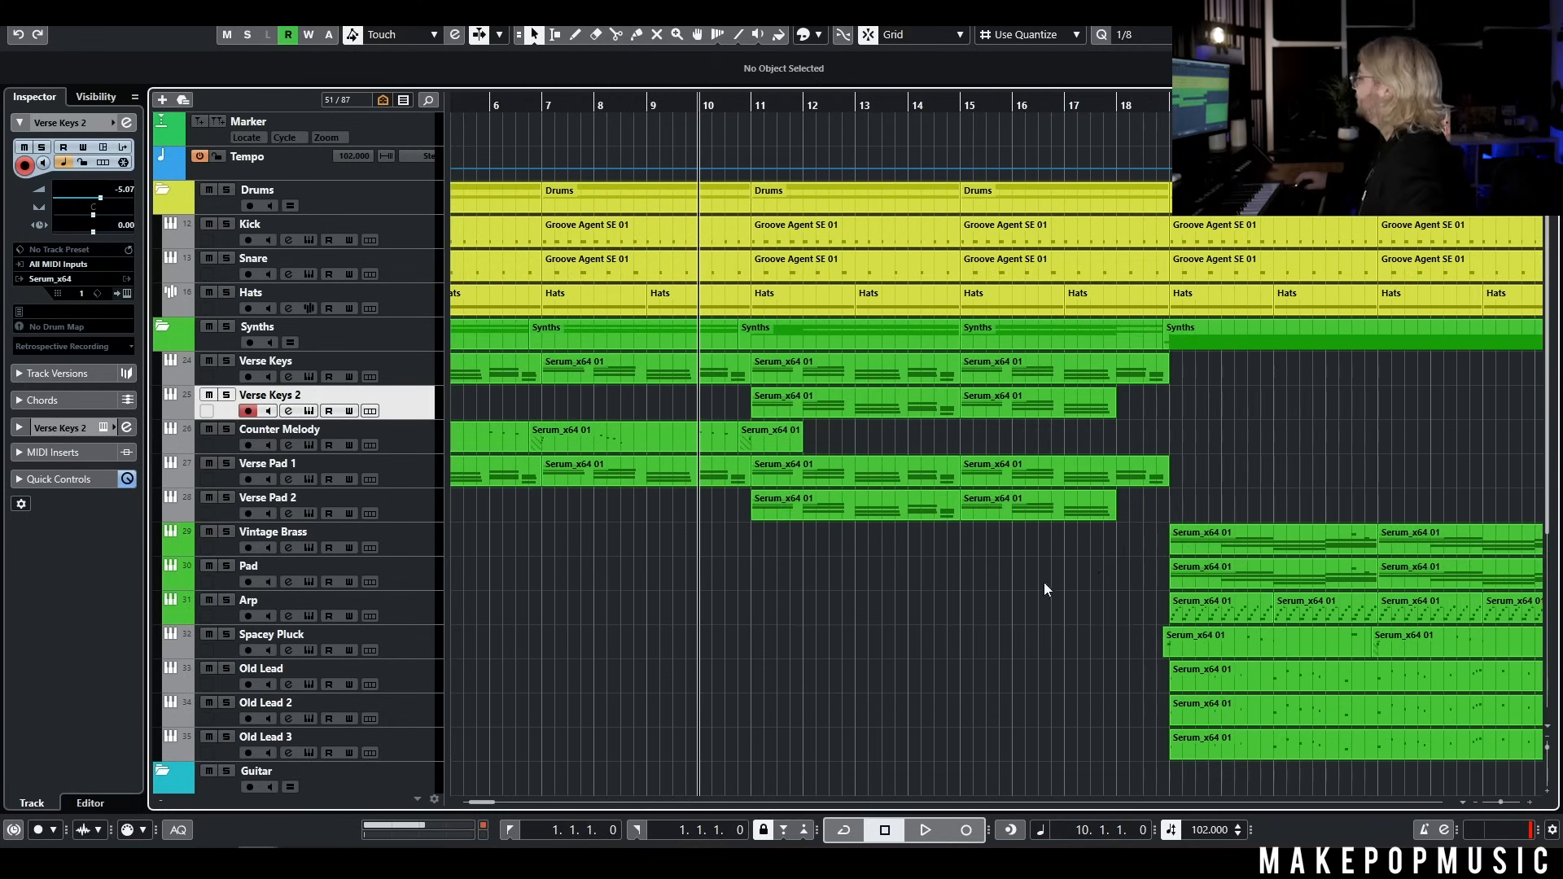
Copy the two Arp parts at bars 19 to 23 and paste them on the Arp track at bars 11 and 15
{"action": "scroll", "coordinate": [1126, 612], "scroll_direction": "down", "scroll_amount": 2}
{"action": "left_click_drag", "start_coordinate": [1058, 617], "coordinate": [1193, 612]}
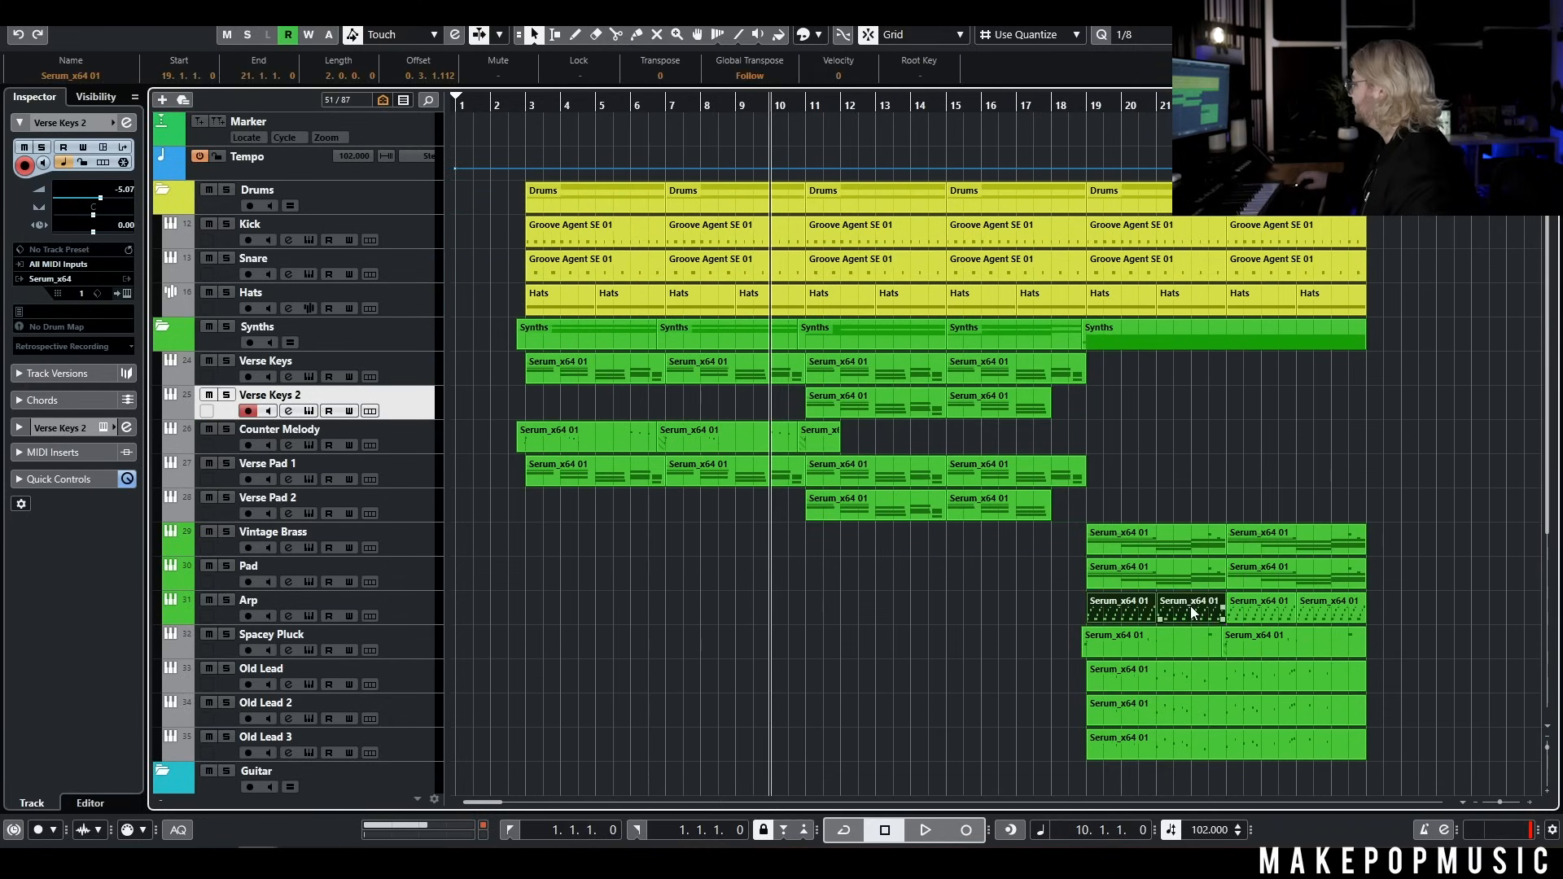
{"action": "left_click", "coordinate": [399, 607]}
{"action": "key", "text": "ctrl+v"}
{"action": "scroll", "coordinate": [803, 613], "scroll_direction": "up", "scroll_amount": 3}
{"action": "left_click_drag", "start_coordinate": [790, 612], "coordinate": [859, 618]}
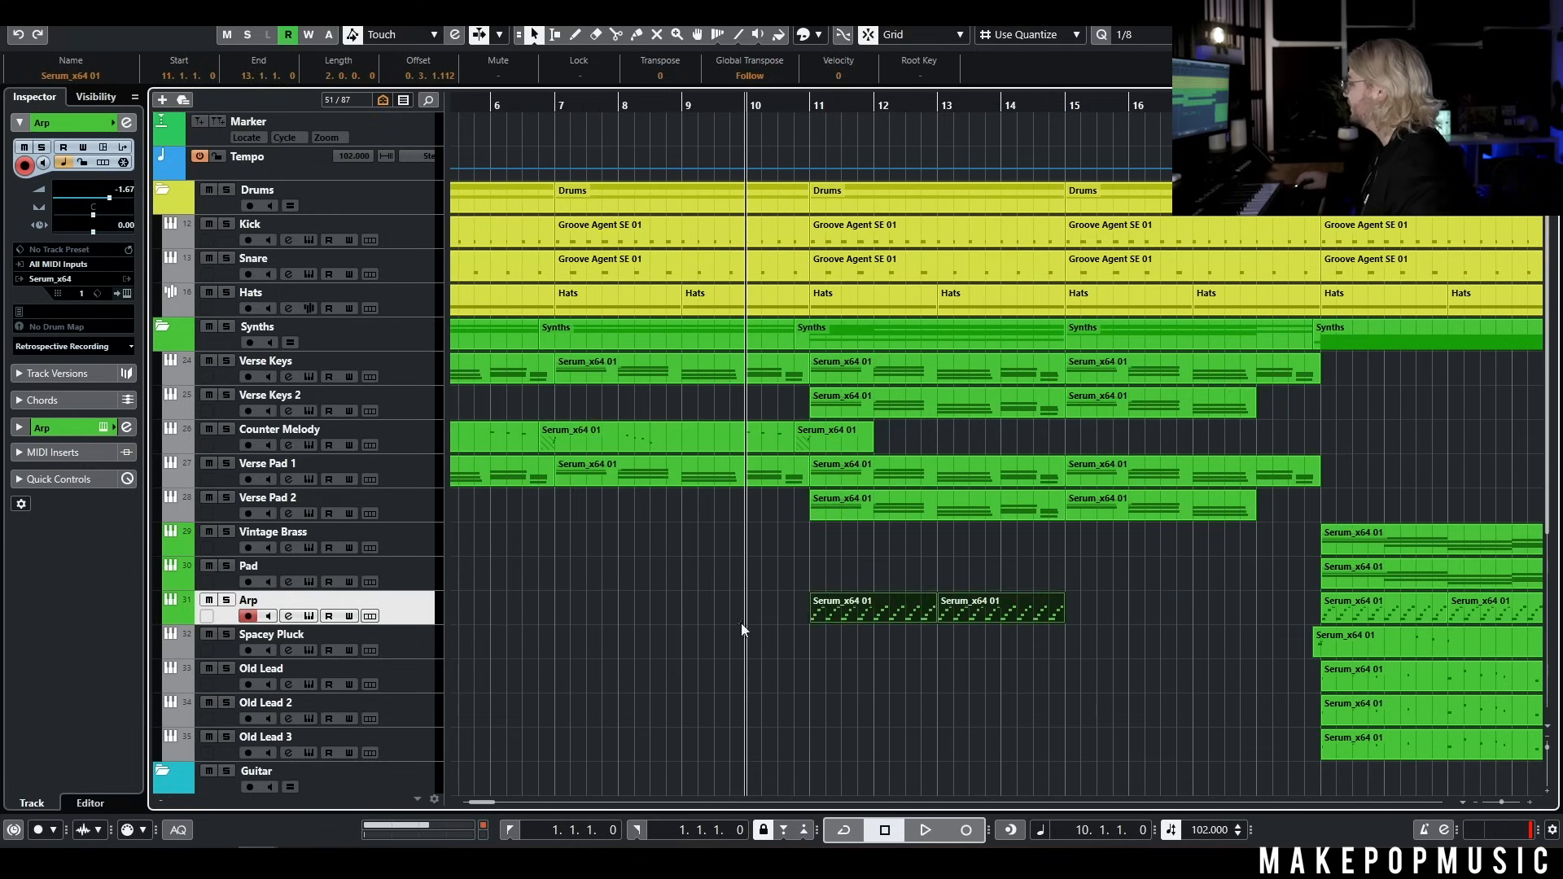
{"action": "left_click", "coordinate": [1066, 103]}
{"action": "key", "text": "ctrl+v"}
Play the verse around bar 11 to hear the arp with the keys, pads, drums and bass
{"action": "left_click_drag", "start_coordinate": [1064, 103], "coordinate": [707, 125]}
{"action": "scroll", "coordinate": [707, 125], "scroll_direction": "up", "scroll_amount": 1}
{"action": "key", "text": "space"}
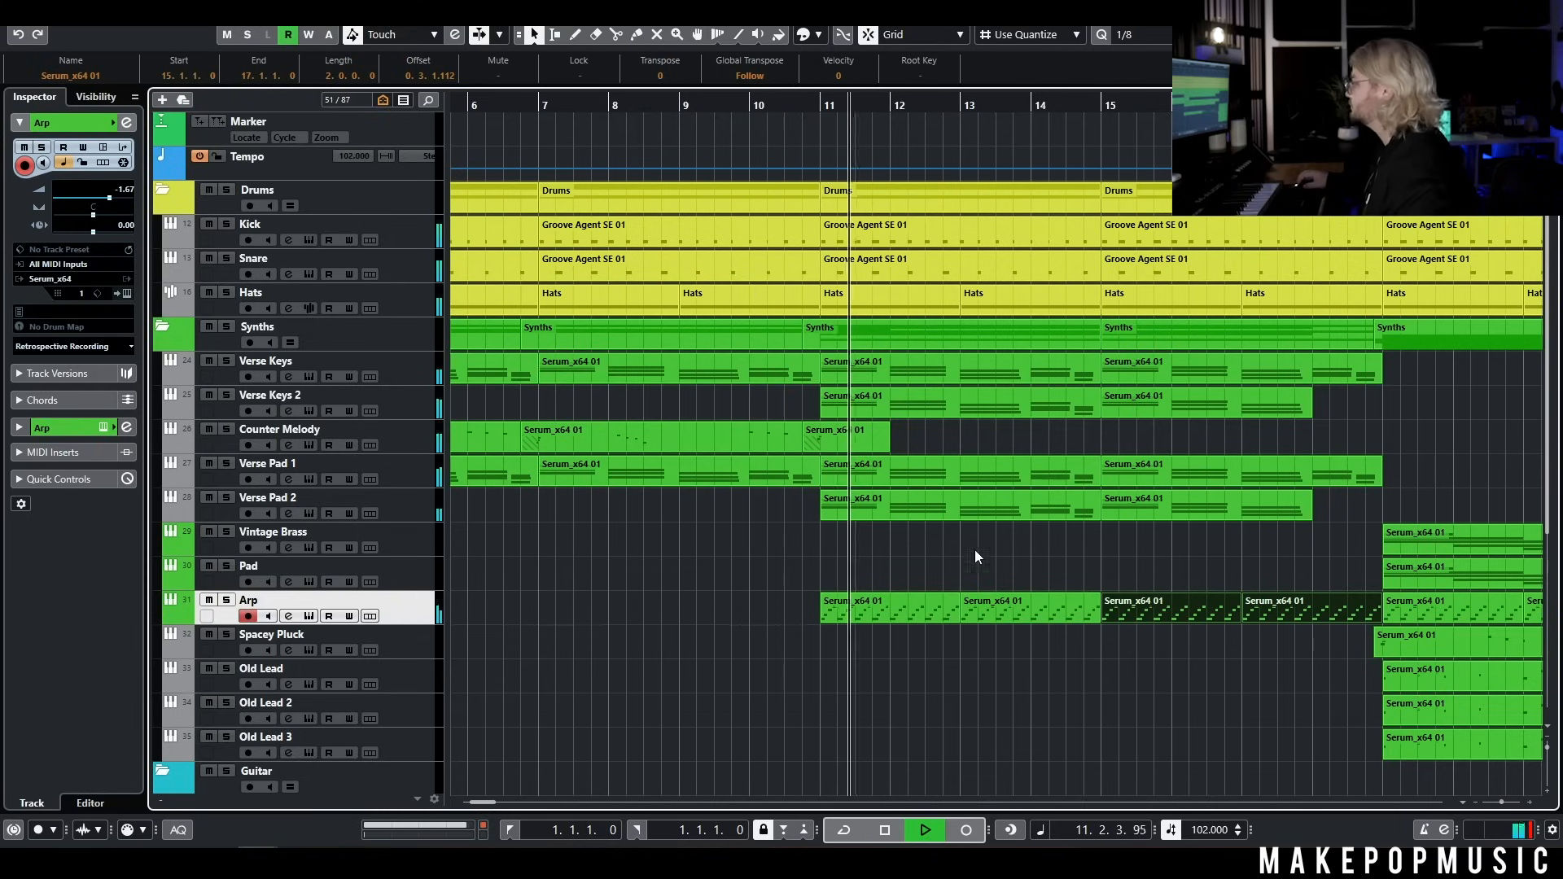
{"action": "scroll", "coordinate": [958, 564], "scroll_direction": "right", "scroll_amount": 3}
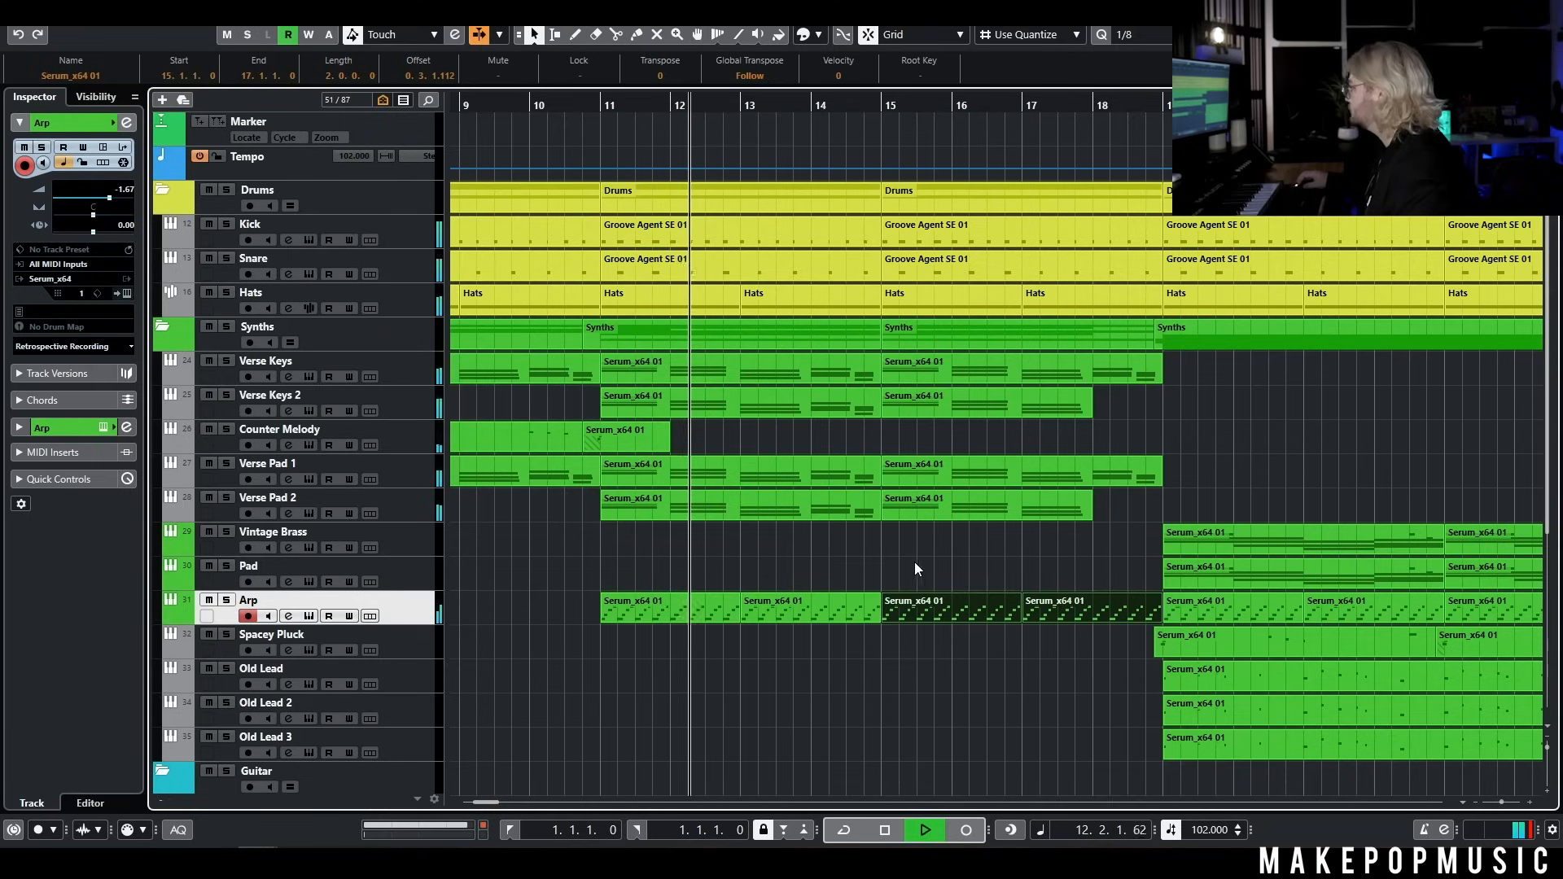
{"action": "scroll", "coordinate": [969, 575], "scroll_direction": "down", "scroll_amount": 5}
{"action": "scroll", "coordinate": [981, 495], "scroll_direction": "up", "scroll_amount": 4}
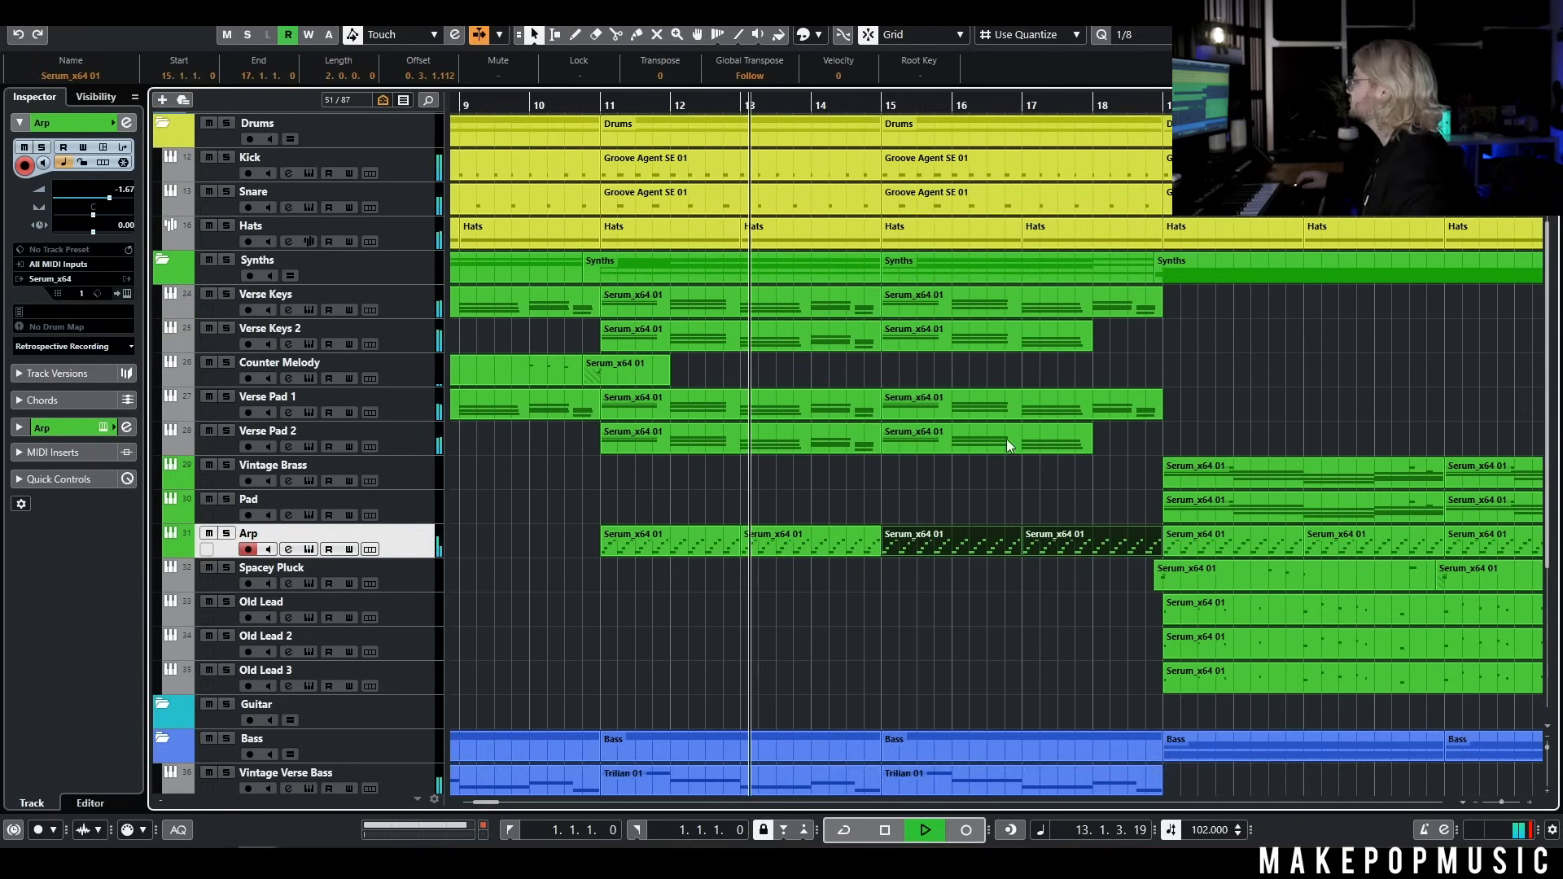
{"action": "scroll", "coordinate": [1006, 472], "scroll_direction": "down", "scroll_amount": 2}
{"action": "scroll", "coordinate": [1021, 427], "scroll_direction": "up", "scroll_amount": 3}
{"action": "key", "text": "space"}
Delete the drum parts from bar 15 to bar 19 and play the transition from bar 14
{"action": "left_click", "coordinate": [979, 209]}
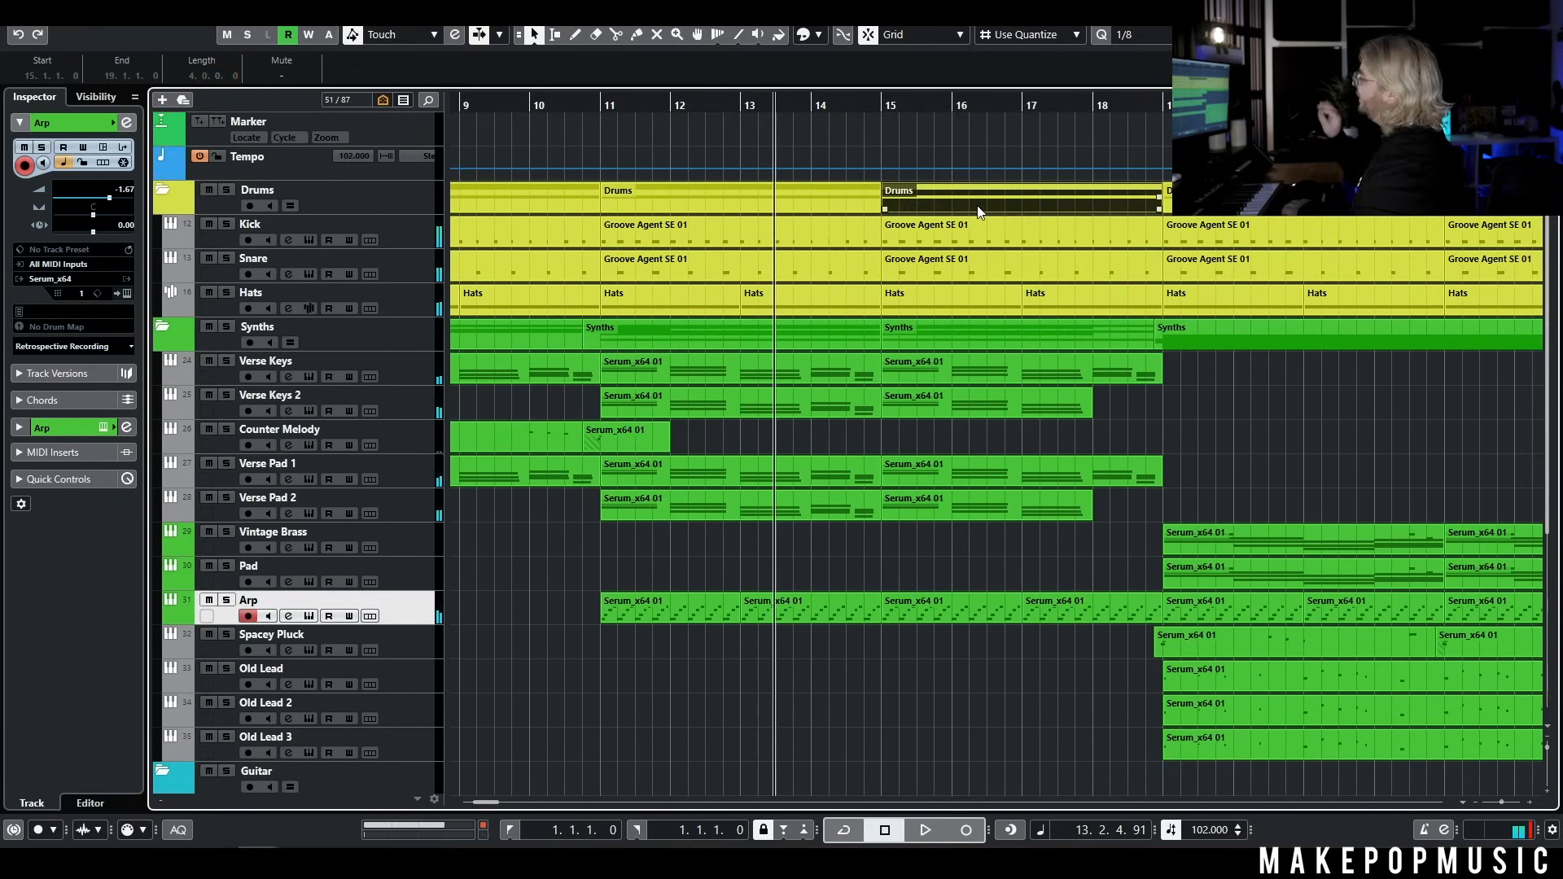
{"action": "key", "text": "Delete"}
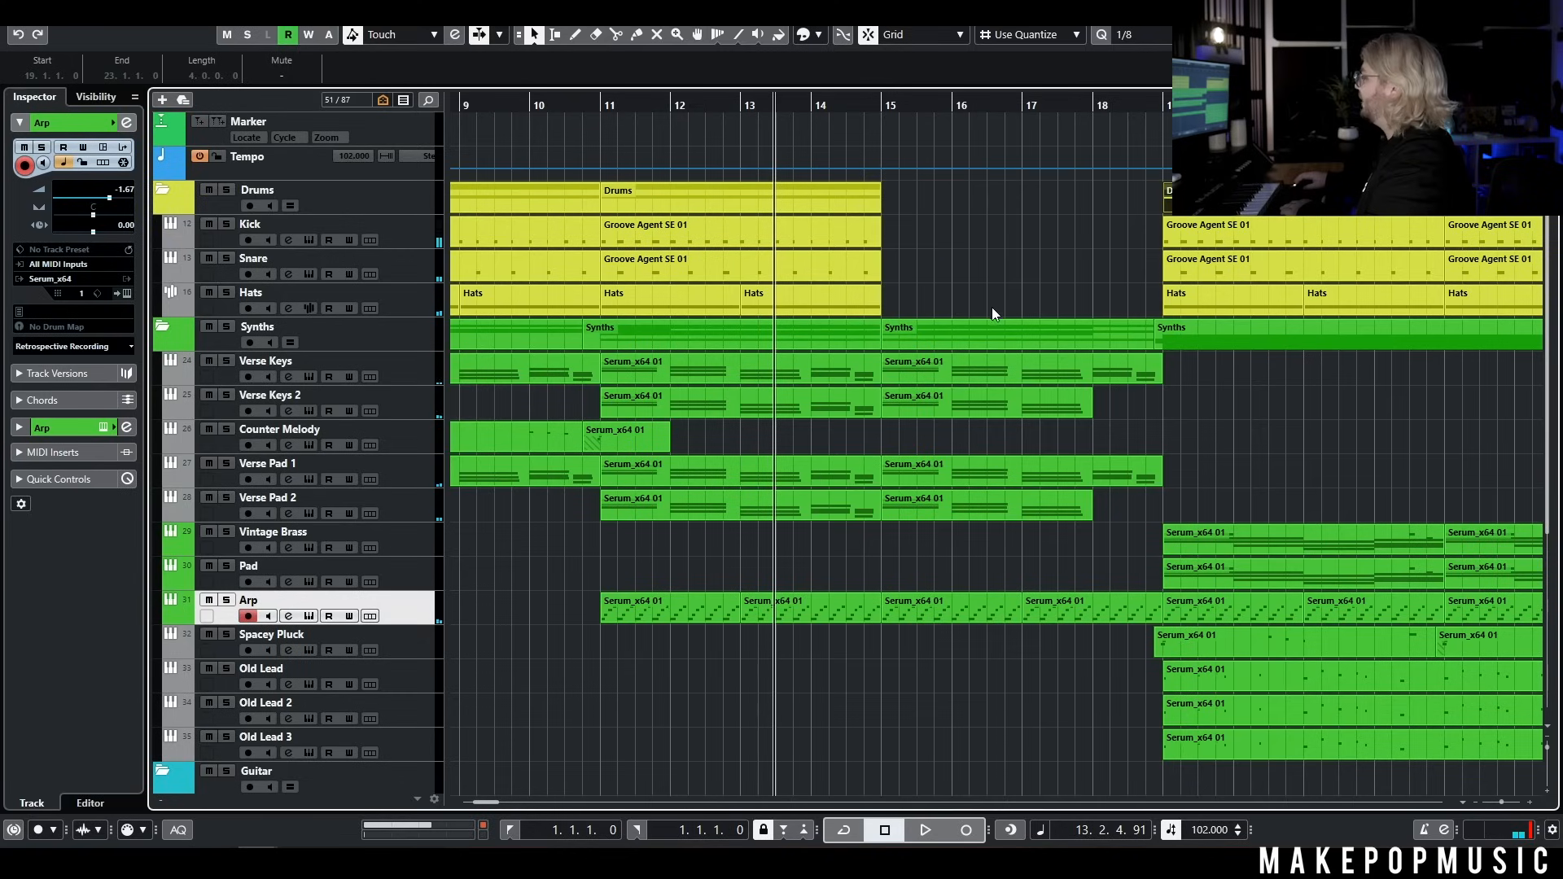
{"action": "left_click_drag", "start_coordinate": [749, 105], "coordinate": [591, 127]}
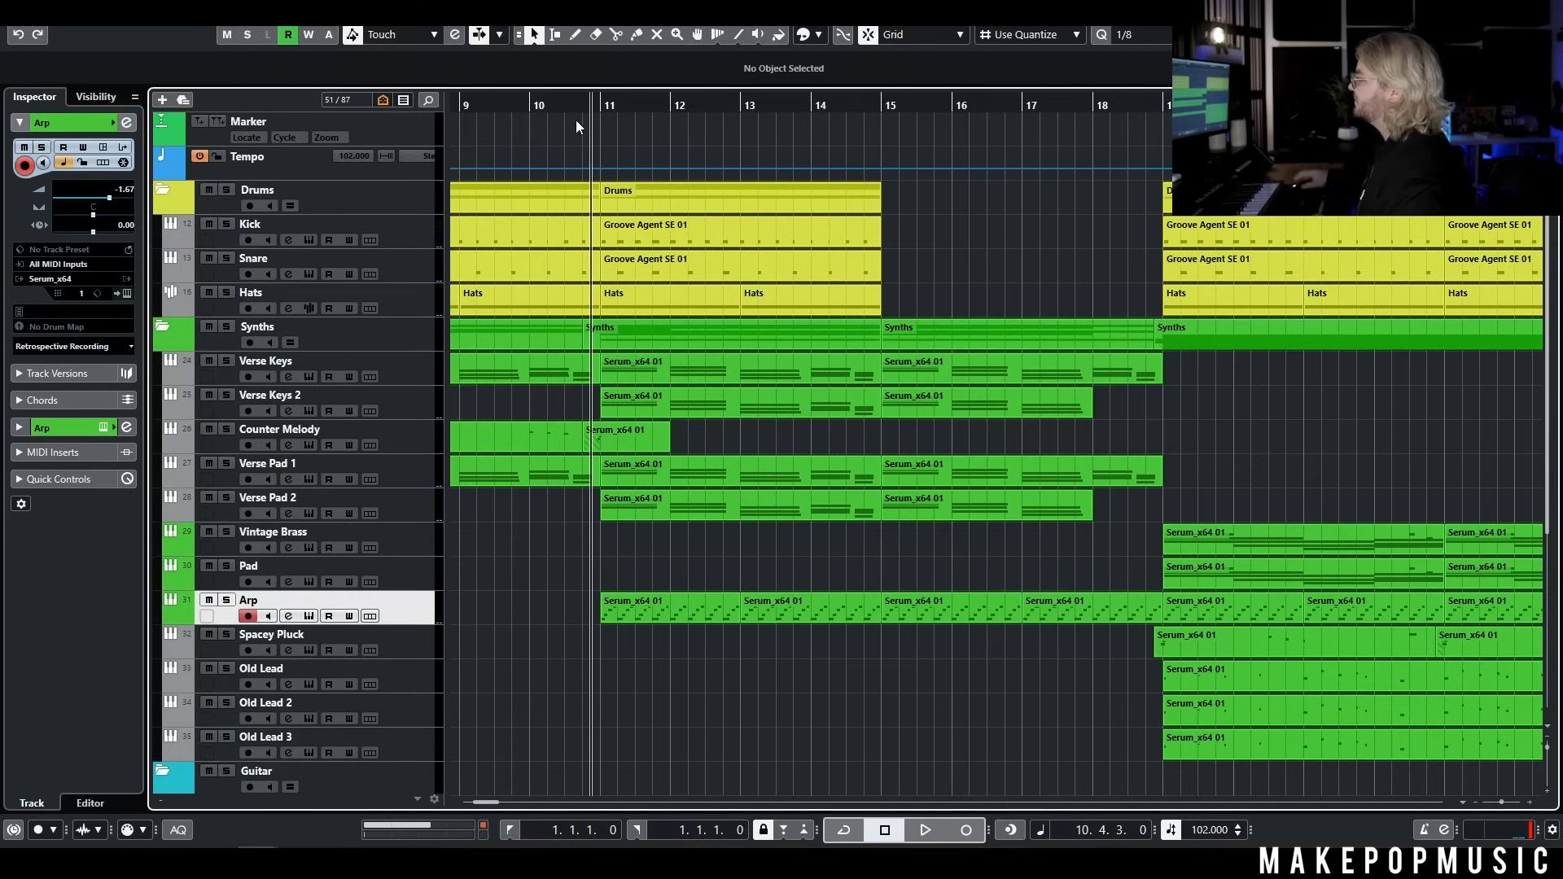
{"action": "left_click", "coordinate": [816, 107]}
{"action": "key", "text": "space"}
{"action": "key", "text": "g"}
{"action": "key", "text": "g"}
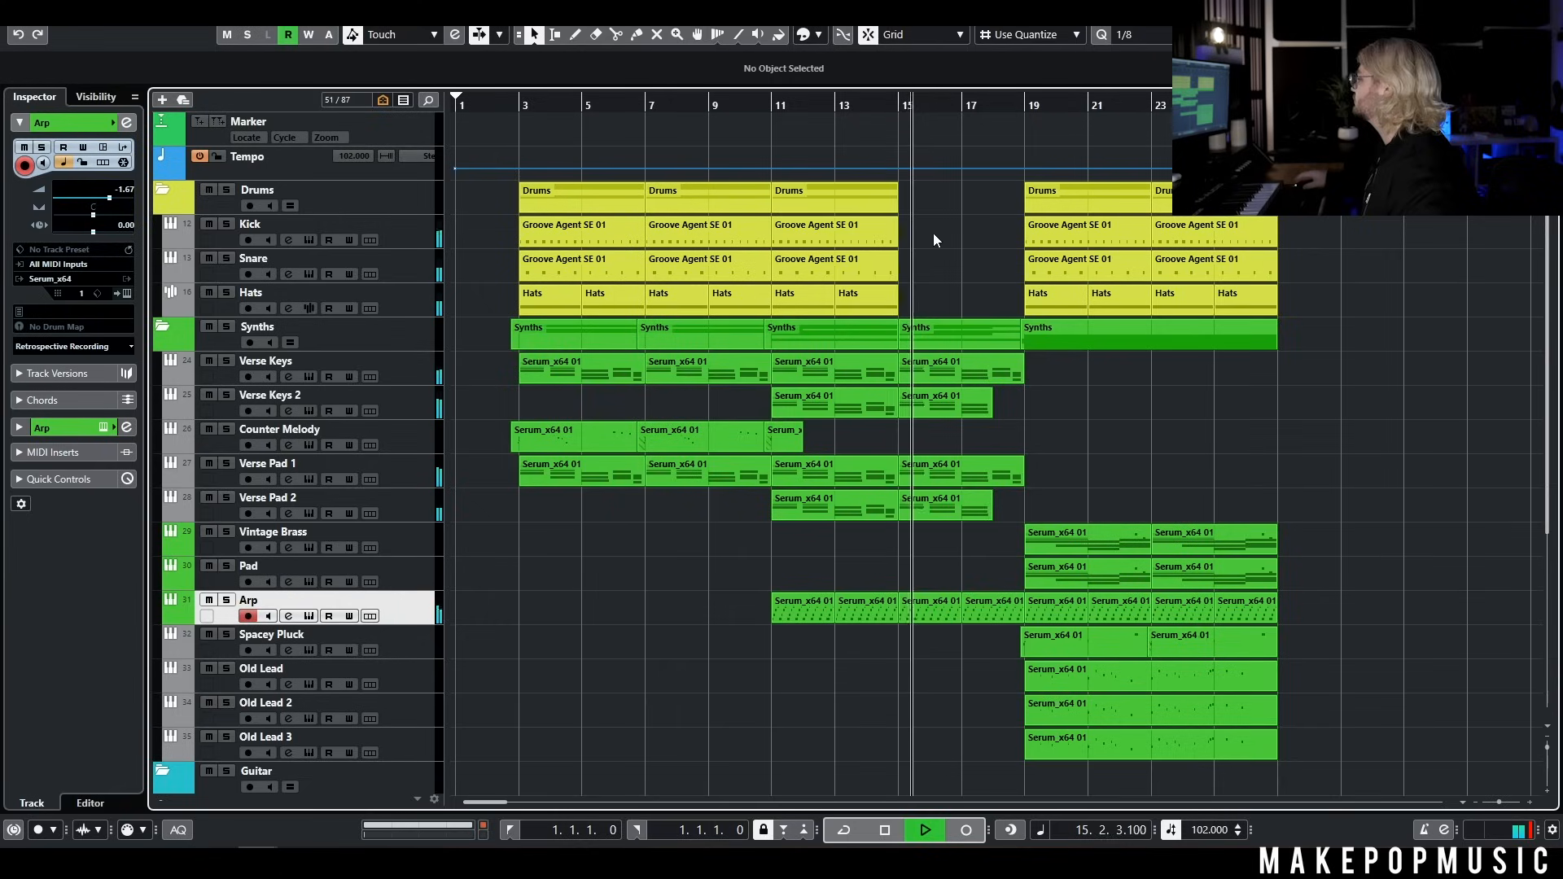
Listen to the drumless build leading into the chorus at bar 19 and stop playback near bar 20
{"action": "scroll", "coordinate": [941, 242], "scroll_direction": "right", "scroll_amount": 2}
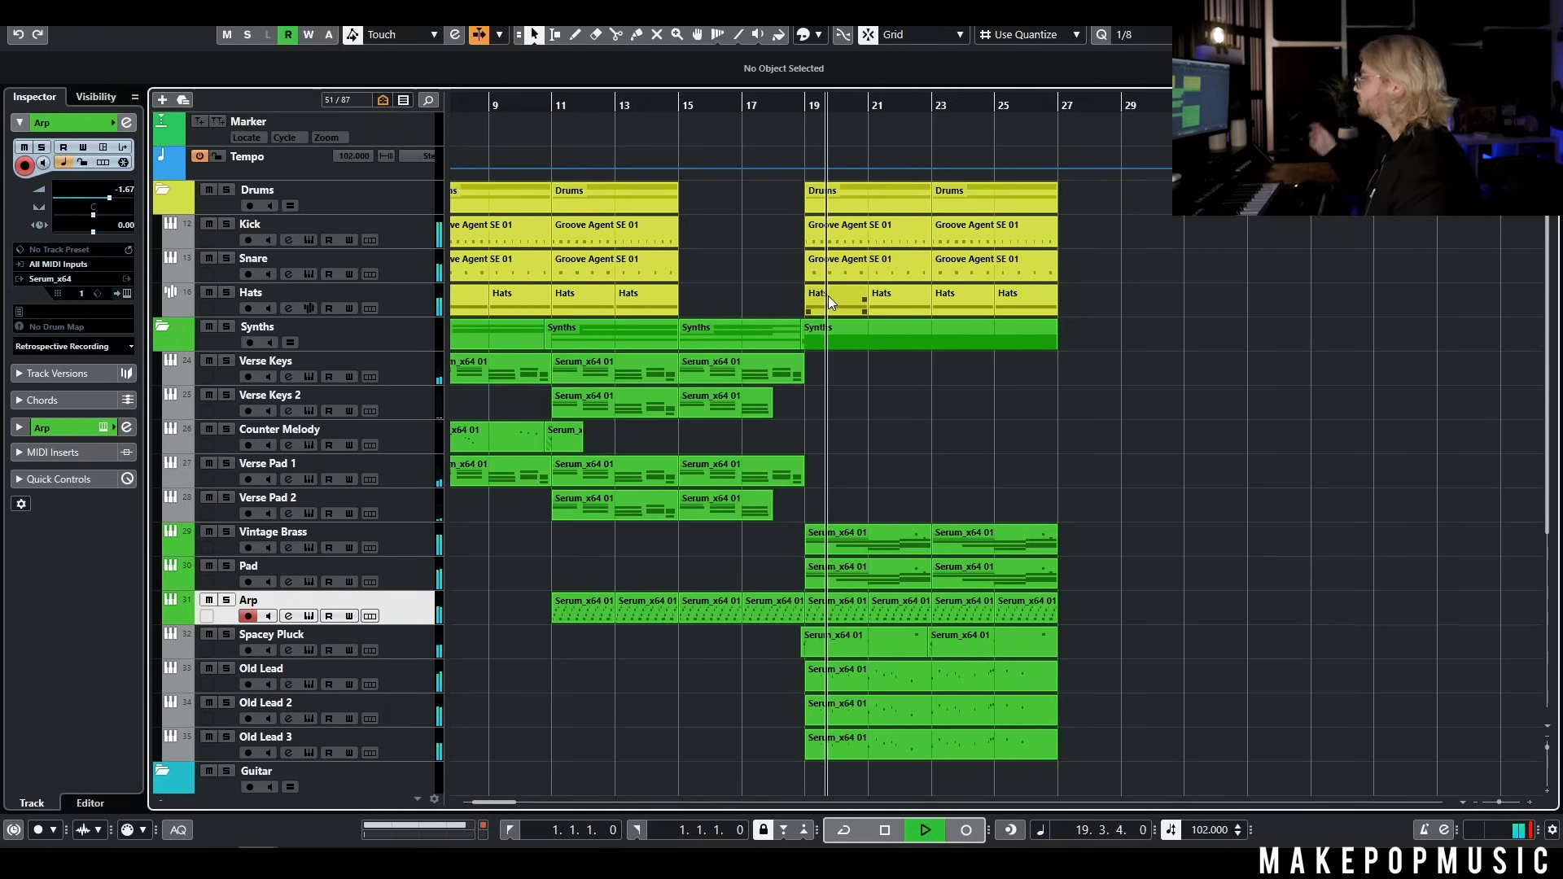
{"action": "key", "text": "space"}
Copy the Verse Pad 1 and Verse Pad 2 parts at bar 11 and paste them on their tracks at bars 19 and 23
{"action": "scroll", "coordinate": [897, 448], "scroll_direction": "left", "scroll_amount": 2}
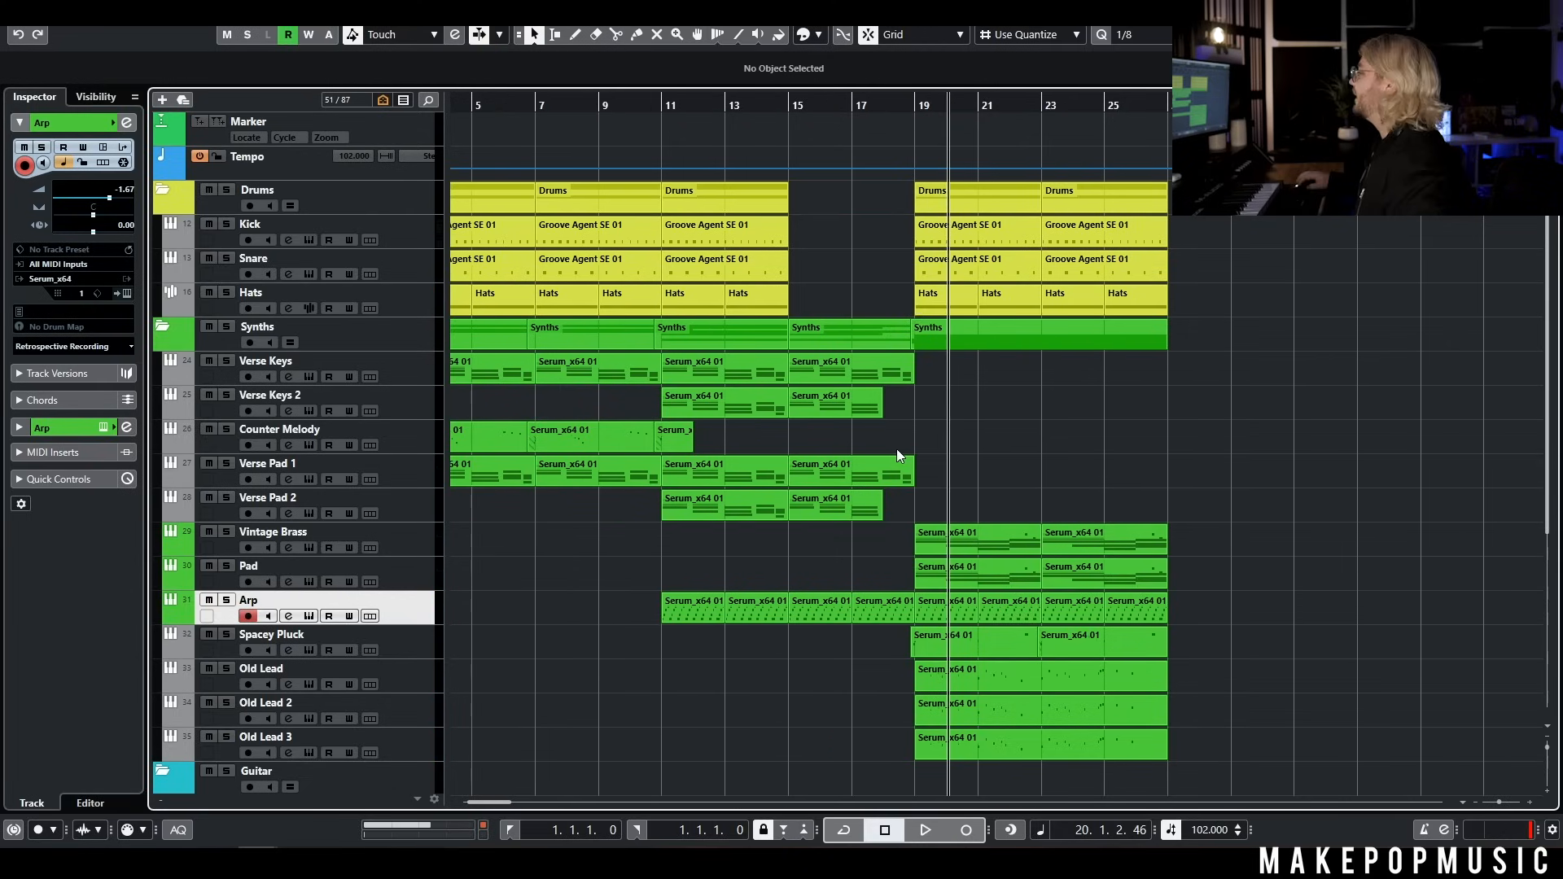
{"action": "left_click_drag", "start_coordinate": [710, 544], "coordinate": [730, 466]}
{"action": "key", "text": "ctrl+c"}
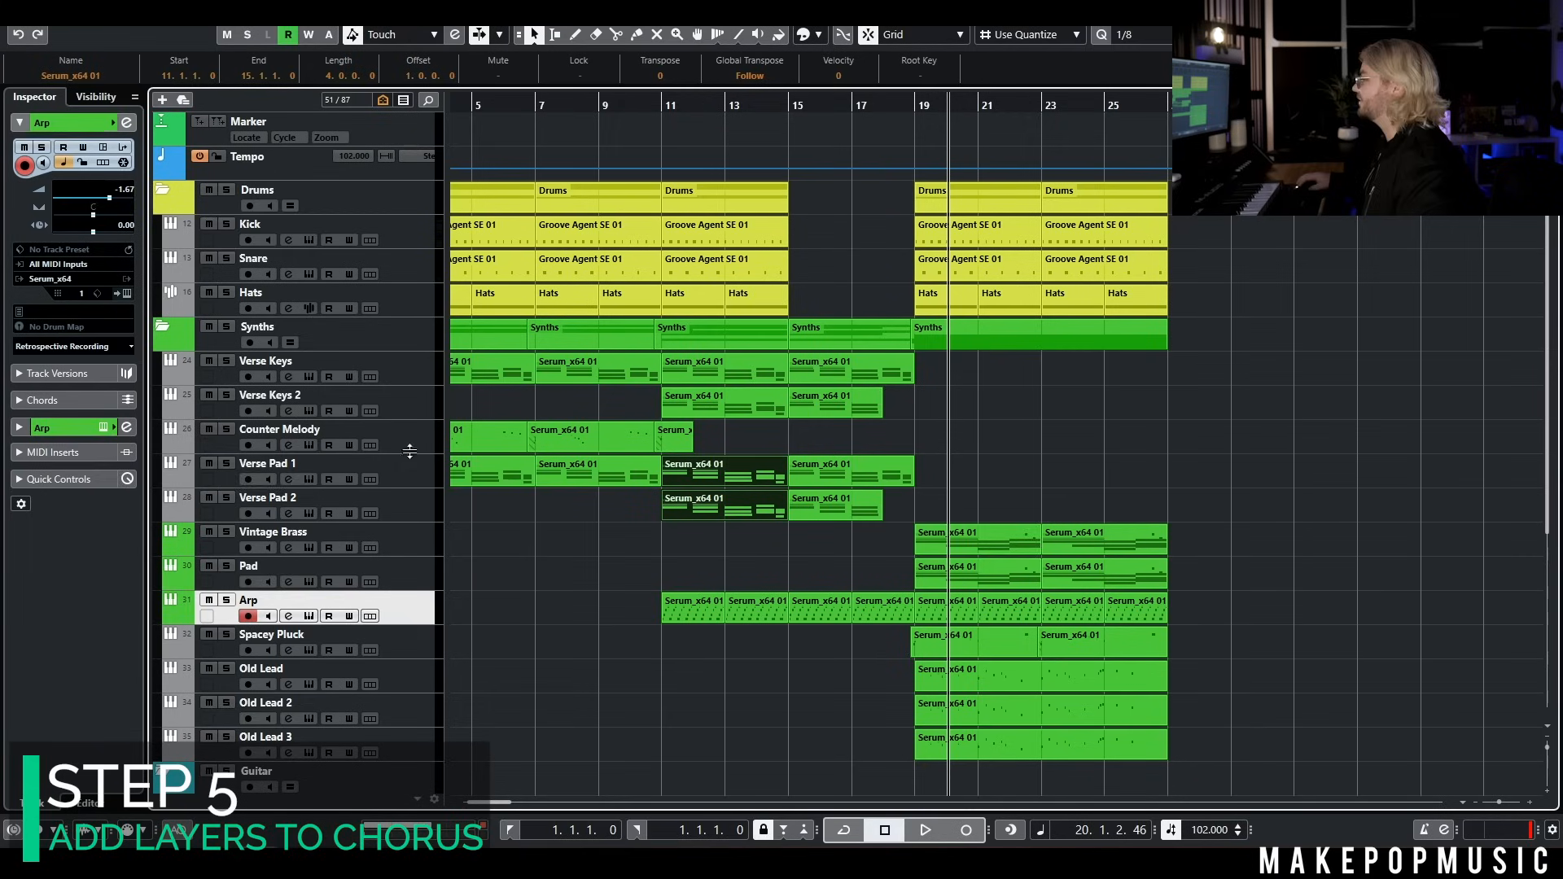
{"action": "left_click", "coordinate": [408, 460]}
{"action": "key", "text": "ctrl+v"}
{"action": "left_click_drag", "start_coordinate": [988, 477], "coordinate": [1096, 472]}
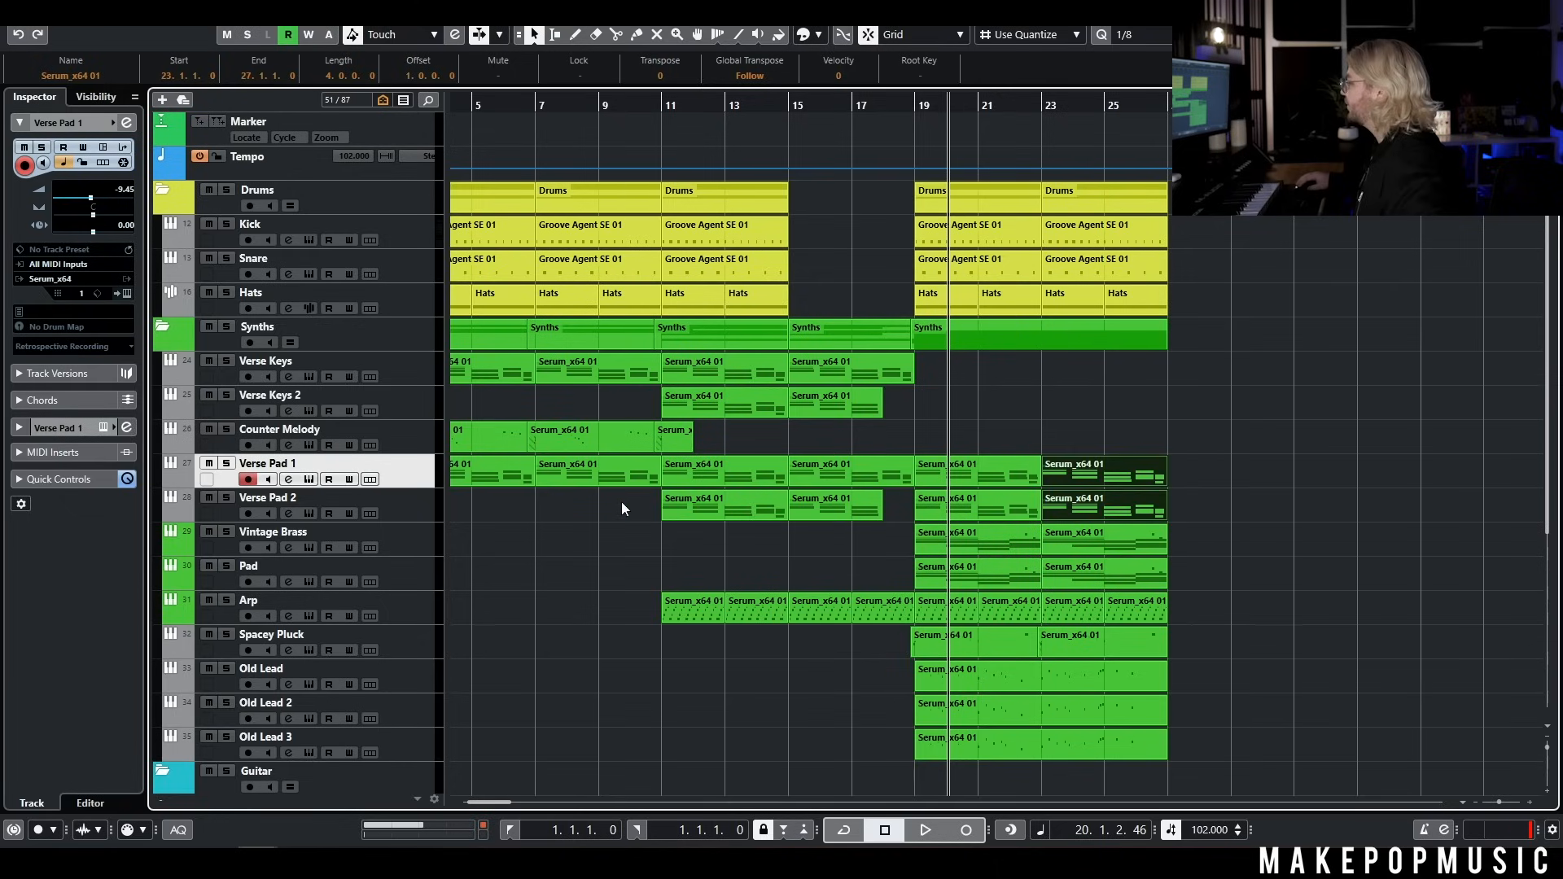
Paste two copies of the Verse Keys 2 part on its own track from about bar 20 and bar 24
{"action": "left_click", "coordinate": [389, 394]}
{"action": "key", "text": "ctrl+v"}
{"action": "left_click_drag", "start_coordinate": [979, 519], "coordinate": [1098, 543]}
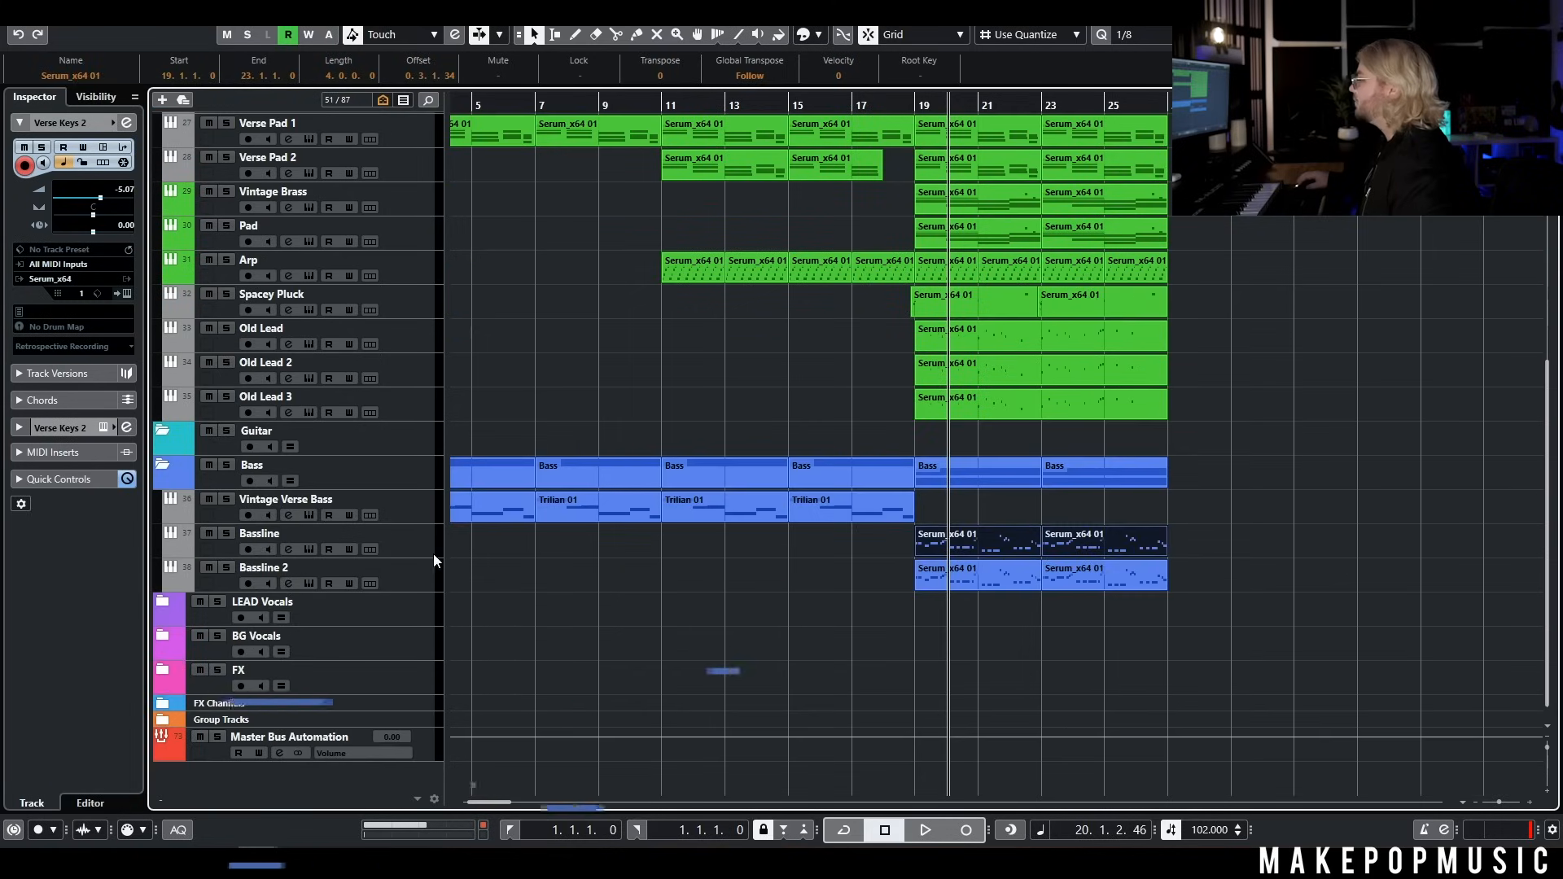
Copy the two Bassline parts at bars 19 and 23 onto the Vintage Verse Bass track at the same bars
{"action": "left_click", "coordinate": [417, 538]}
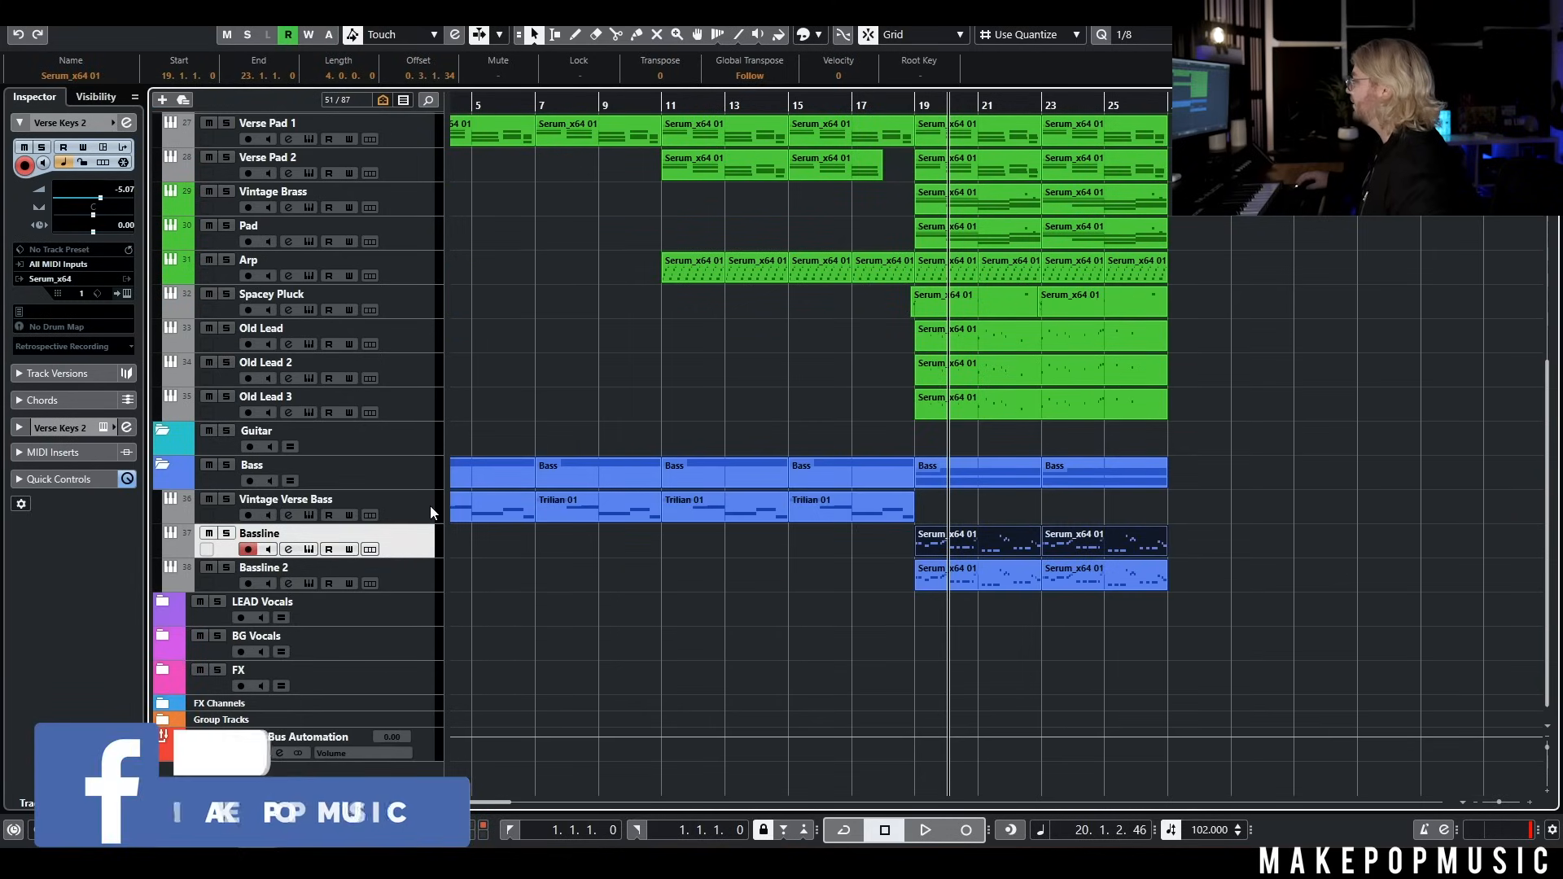
{"action": "left_click", "coordinate": [419, 506]}
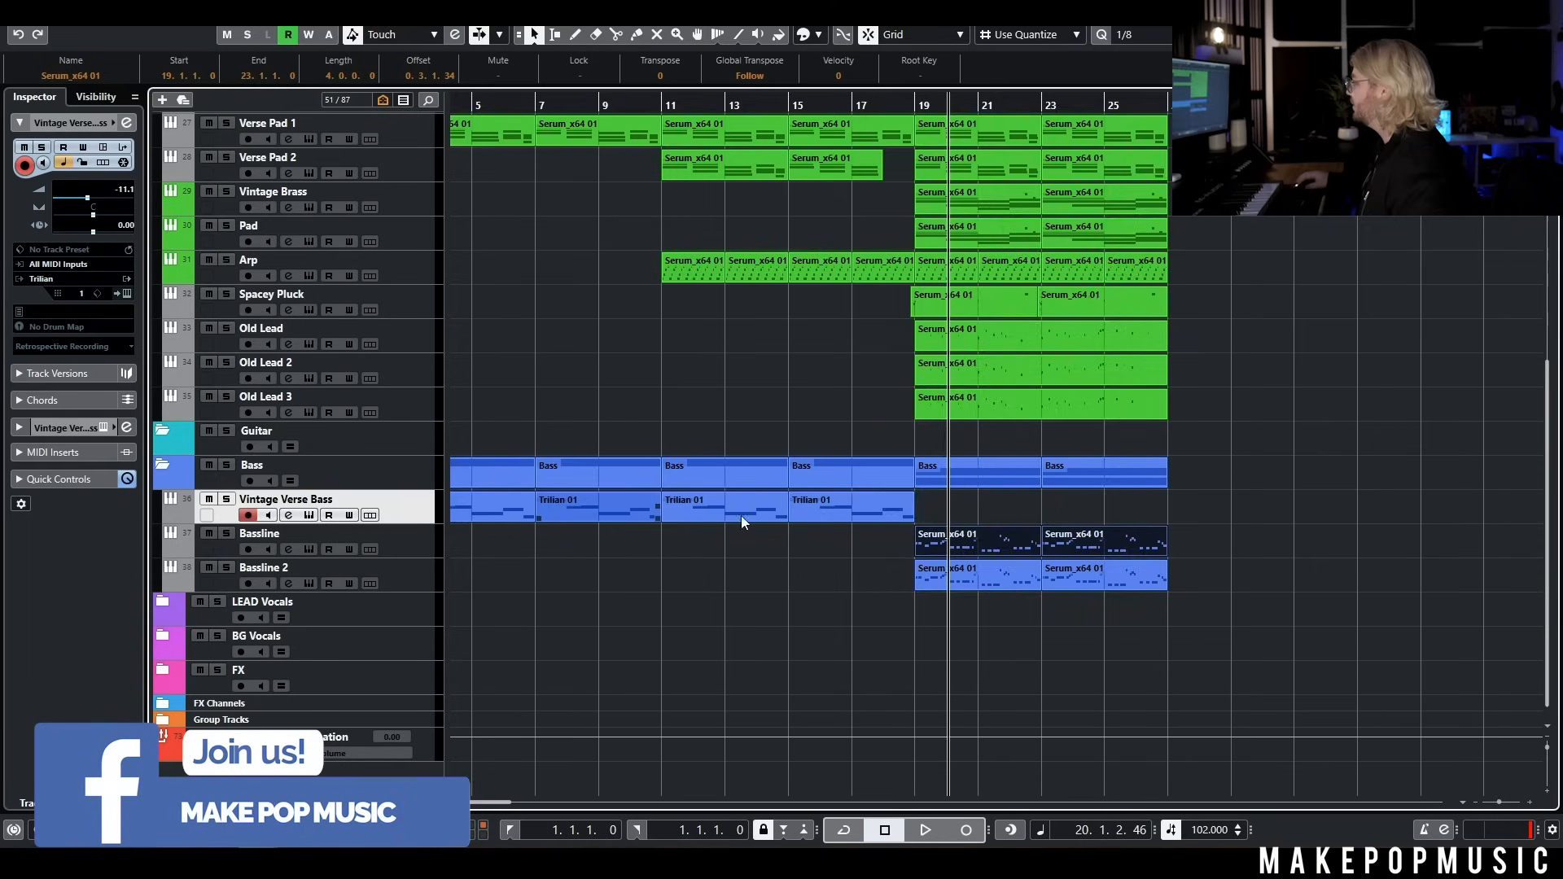
{"action": "scroll", "coordinate": [793, 527], "scroll_direction": "down", "scroll_amount": 5}
{"action": "scroll", "coordinate": [792, 531], "scroll_direction": "up", "scroll_amount": 10}
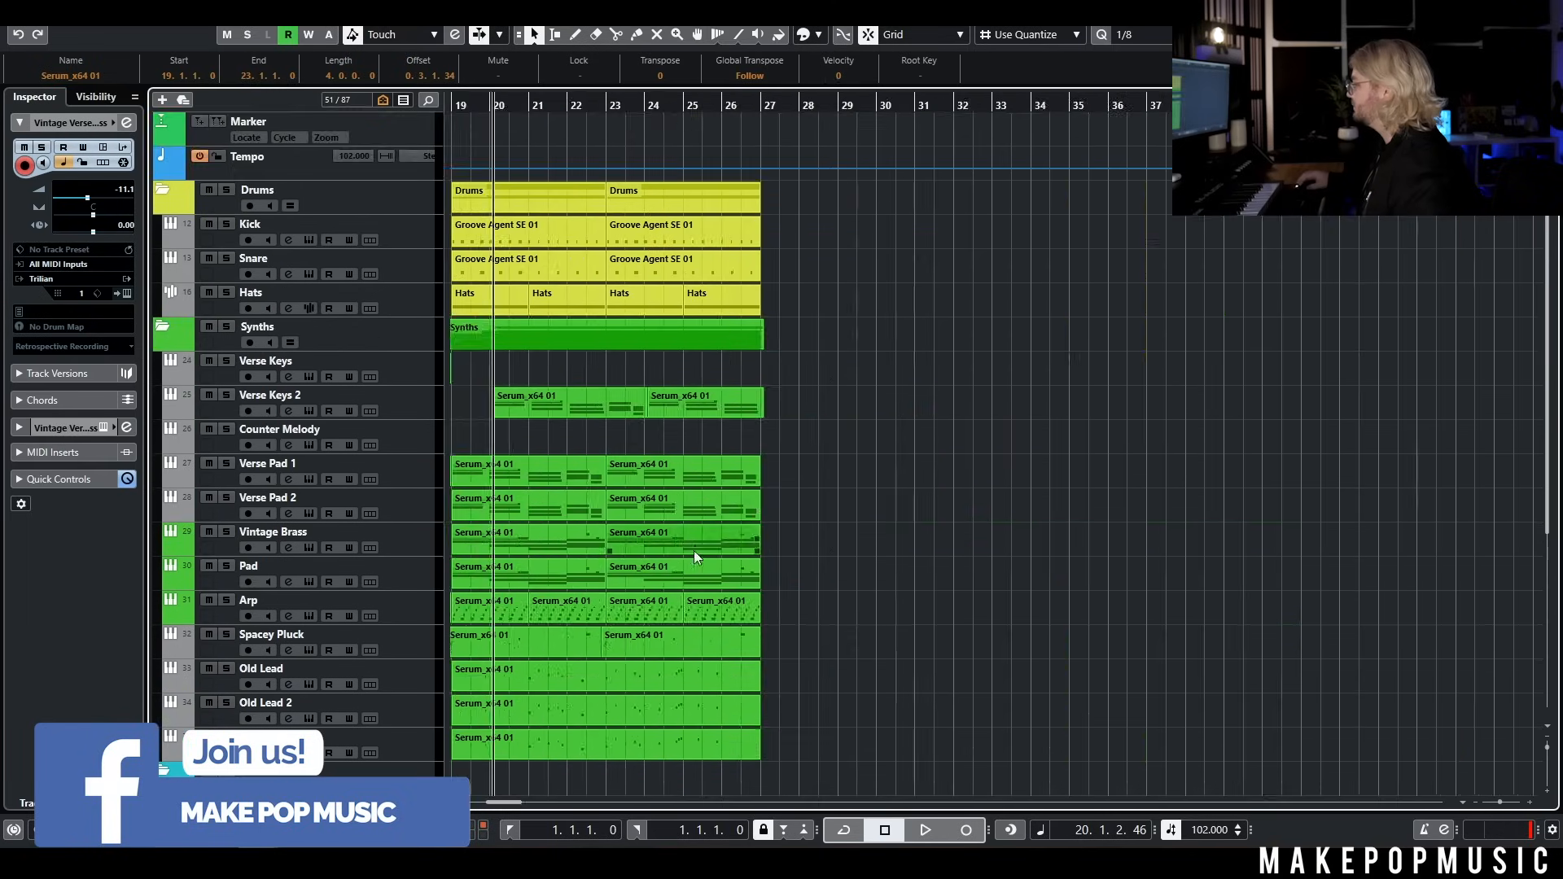
{"action": "scroll", "coordinate": [976, 534], "scroll_direction": "left", "scroll_amount": 5}
{"action": "scroll", "coordinate": [976, 539], "scroll_direction": "down", "scroll_amount": 5}
{"action": "scroll", "coordinate": [1059, 521], "scroll_direction": "right", "scroll_amount": 3}
{"action": "left_click_drag", "start_coordinate": [1168, 511], "coordinate": [1123, 510]}
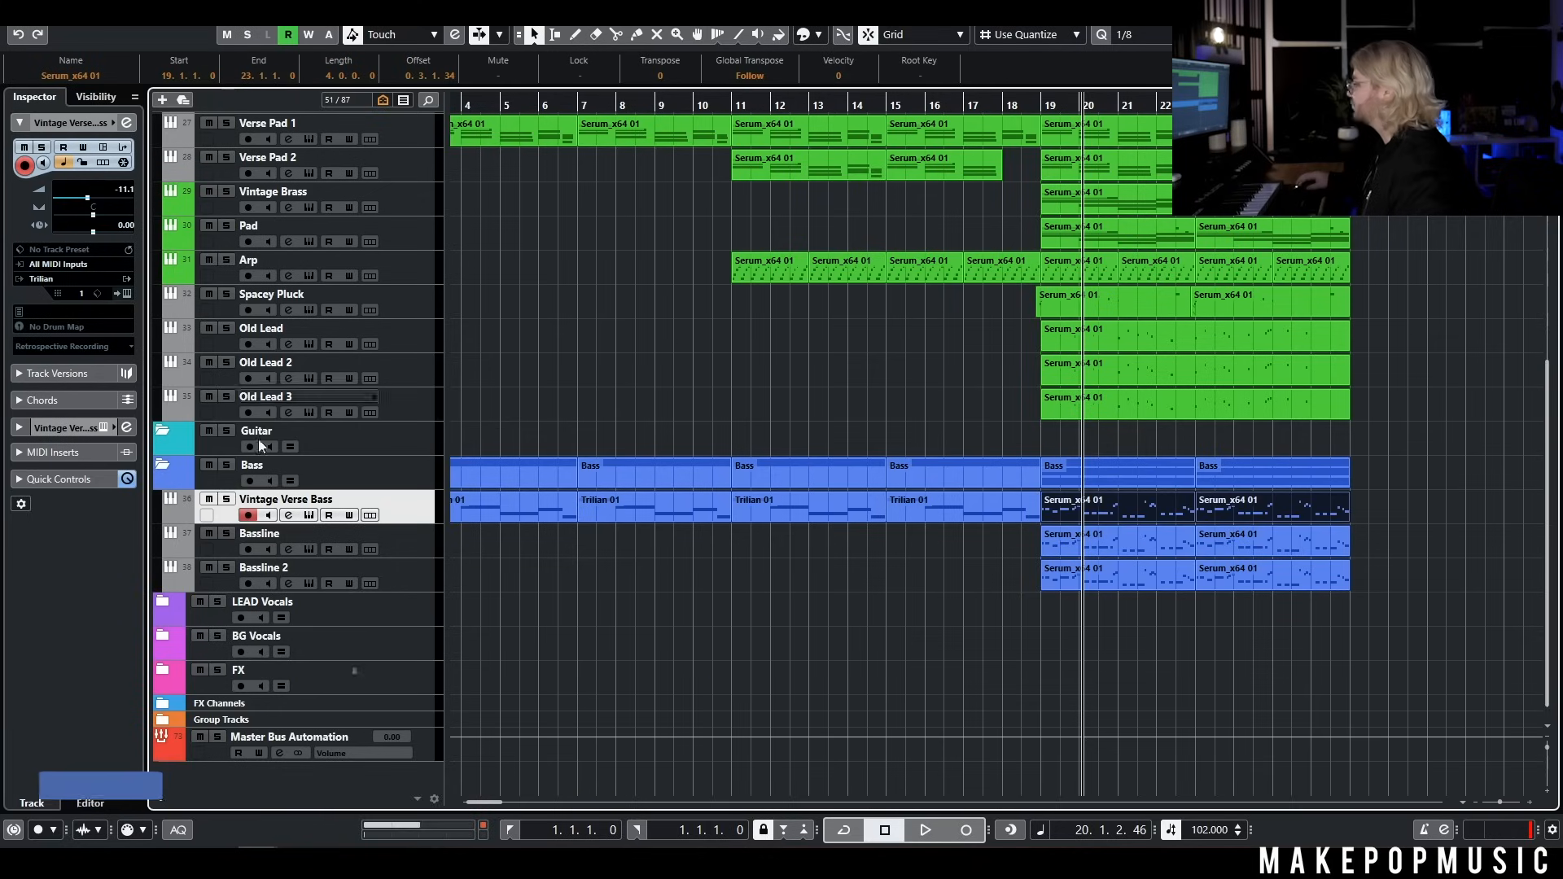
Solo Vintage Verse Bass, transpose all notes in its chorus parts up an octave, and clear the solo
{"action": "left_click", "coordinate": [226, 499]}
{"action": "double_click", "coordinate": [1102, 502]}
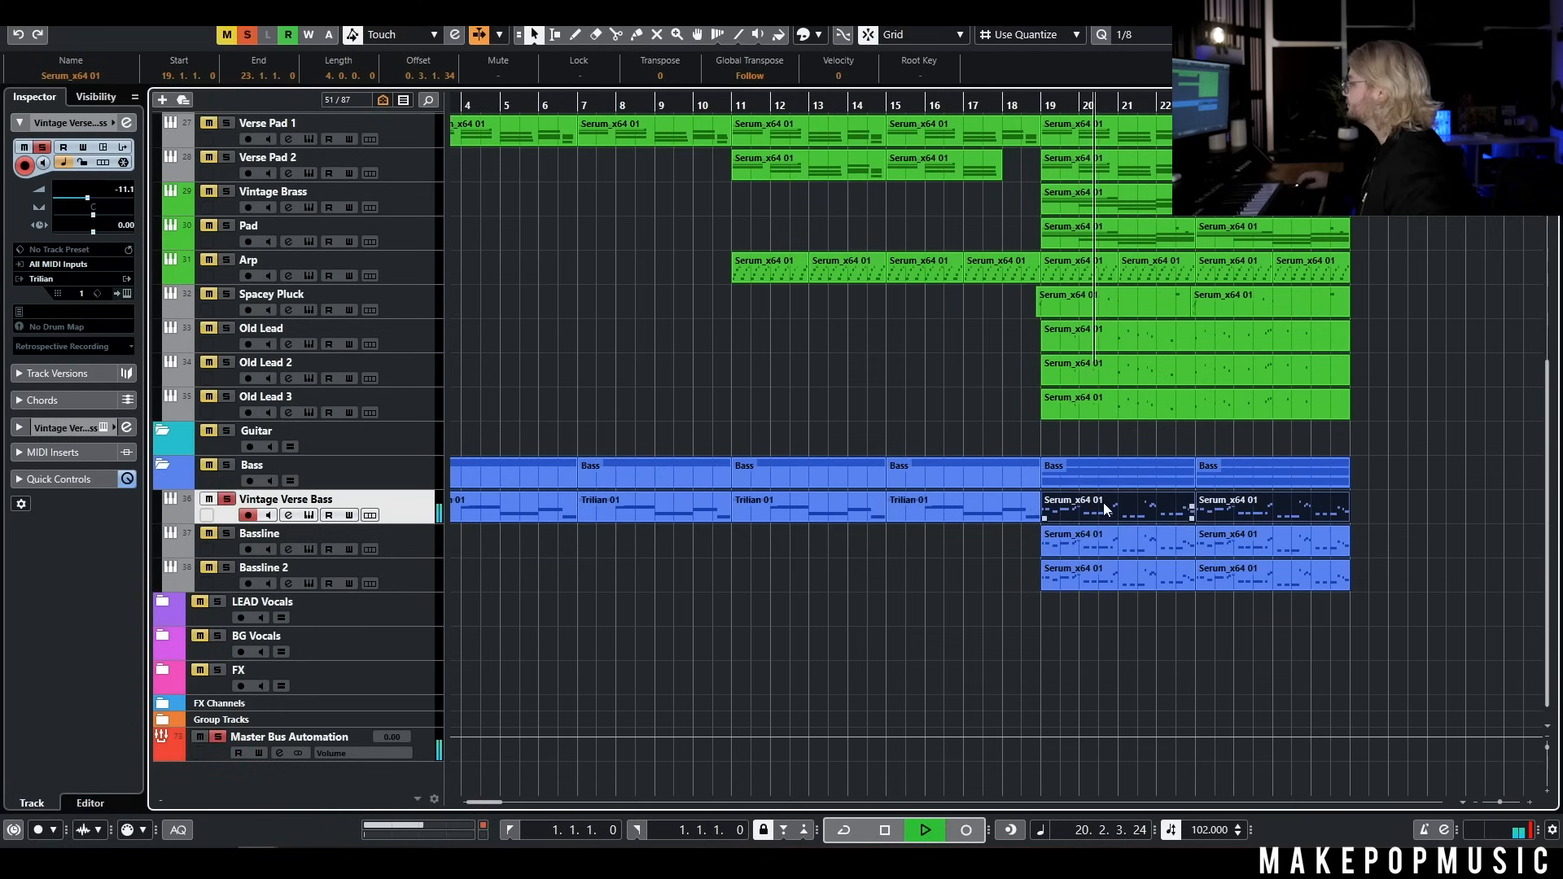
{"action": "key", "text": "ctrl+a"}
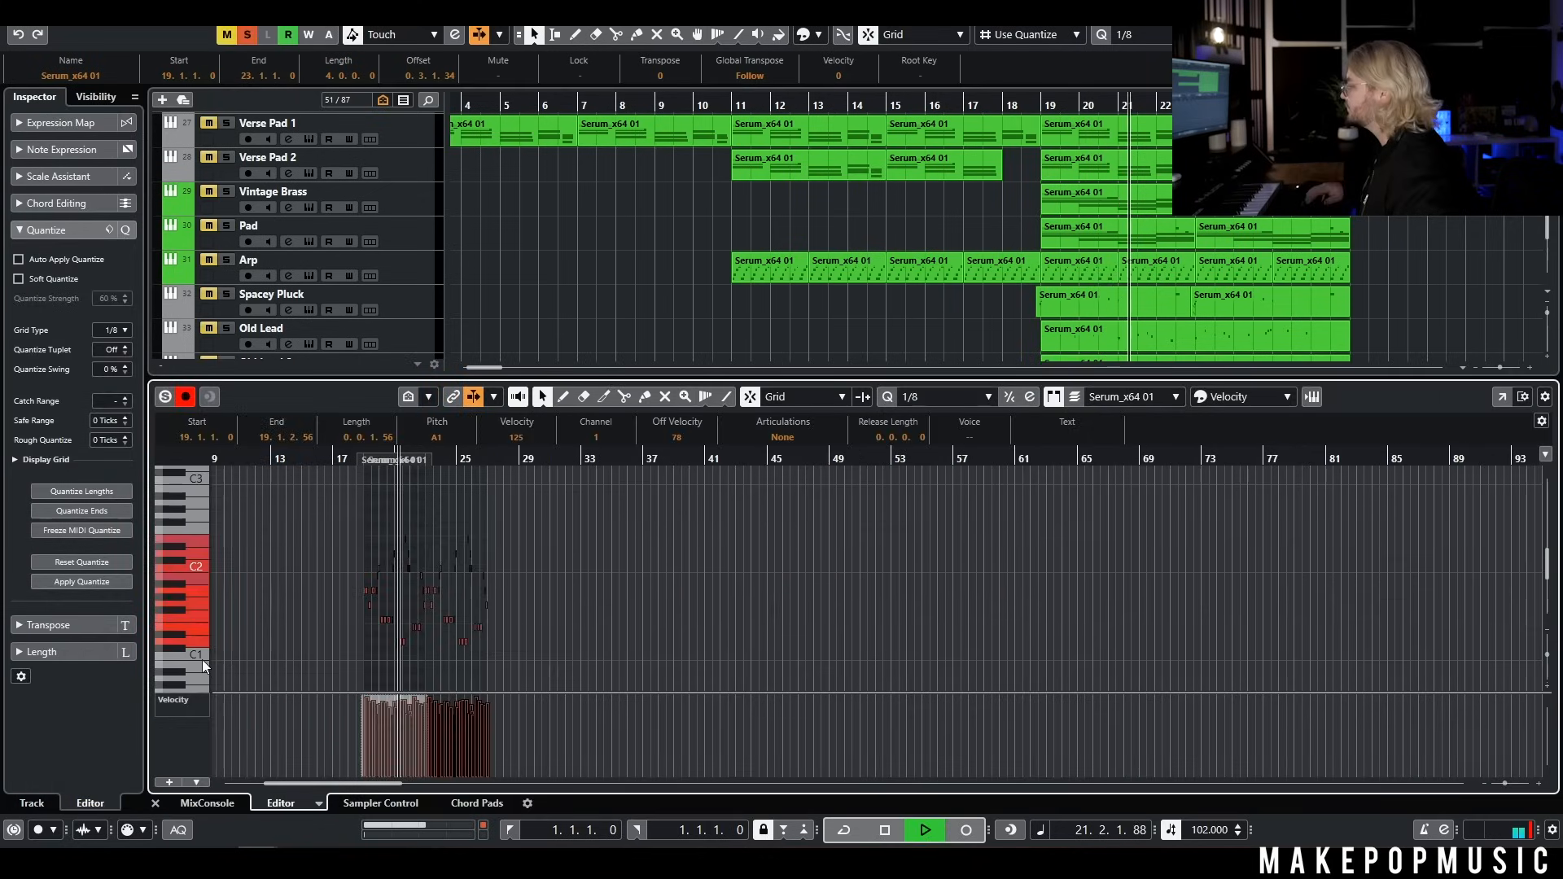
{"action": "key", "text": "shift+Up"}
{"action": "key", "text": "Return"}
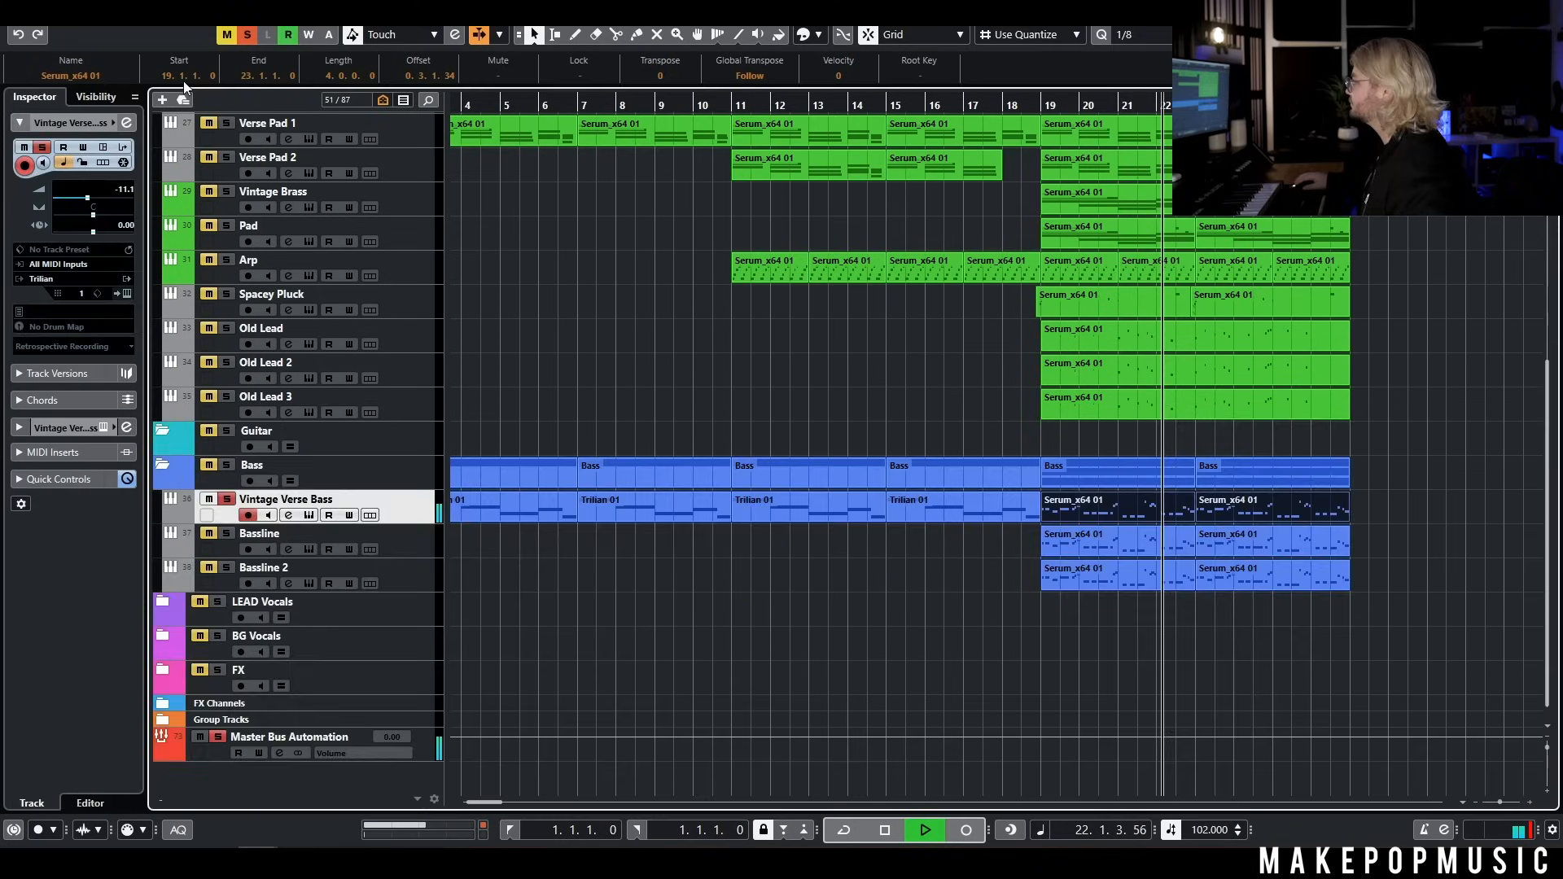
{"action": "left_click", "coordinate": [246, 36]}
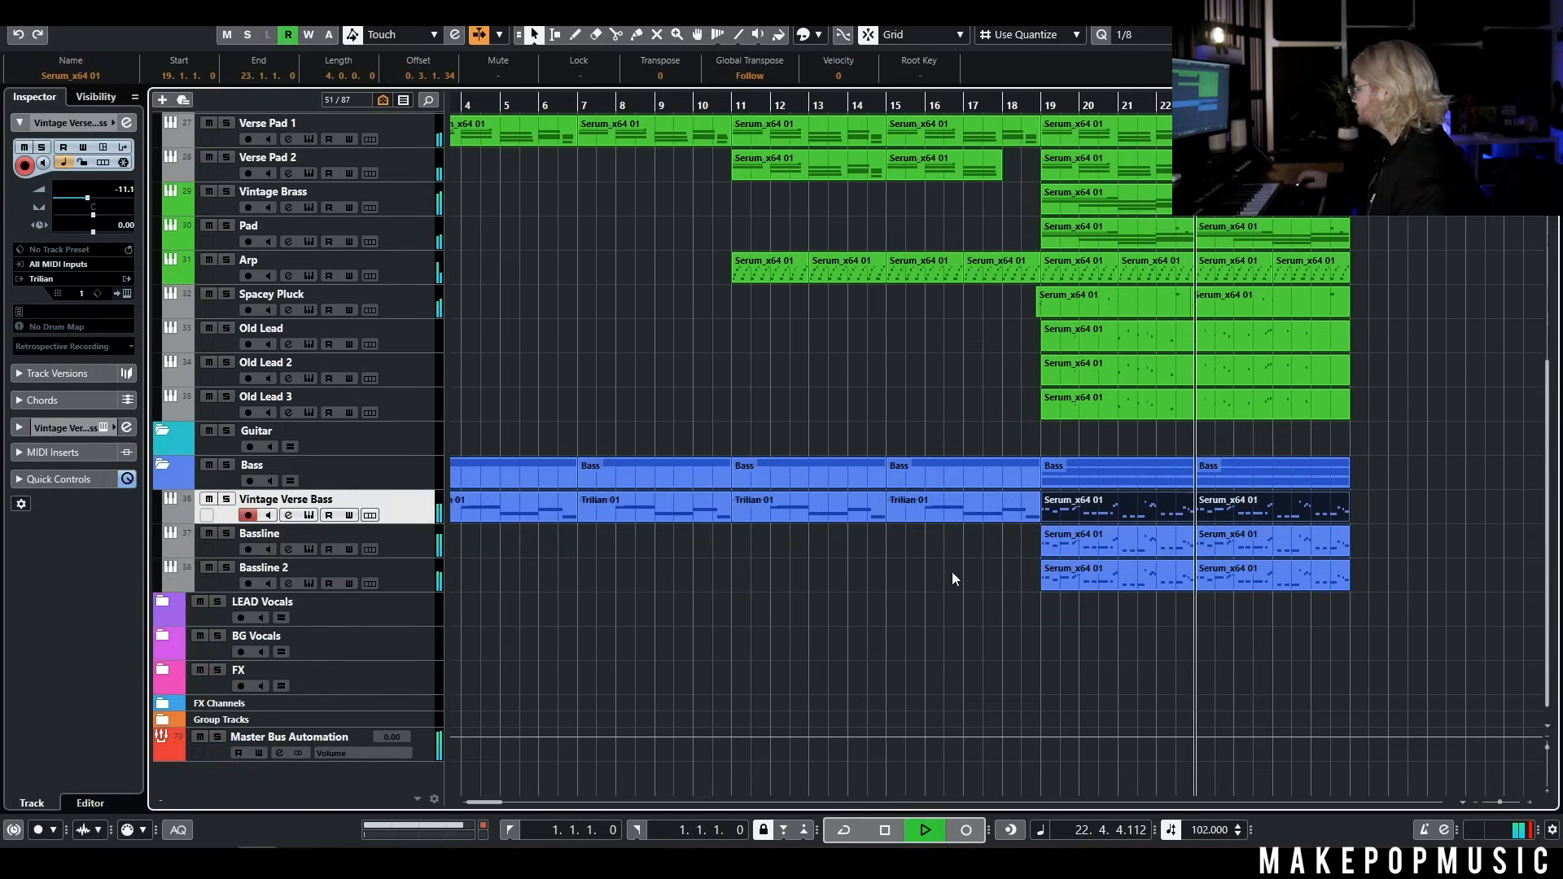
Compare the chorus with Verse Keys 2 muted and delete that track's two parts after bar 19
{"action": "scroll", "coordinate": [1004, 491], "scroll_direction": "right", "scroll_amount": 3}
{"action": "scroll", "coordinate": [897, 381], "scroll_direction": "up", "scroll_amount": 4}
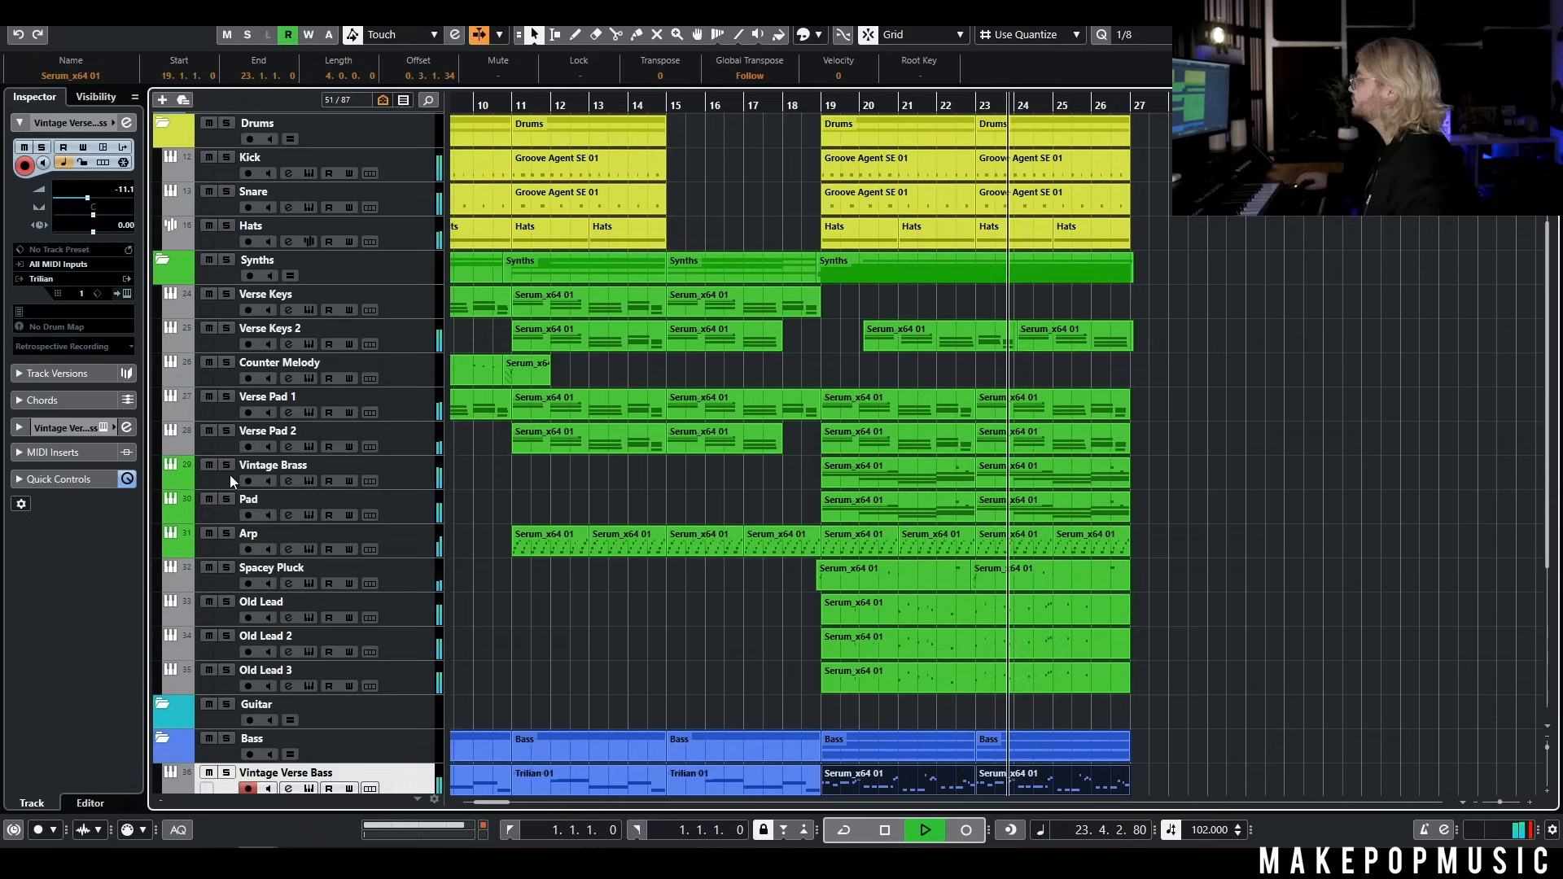
{"action": "left_click", "coordinate": [208, 326]}
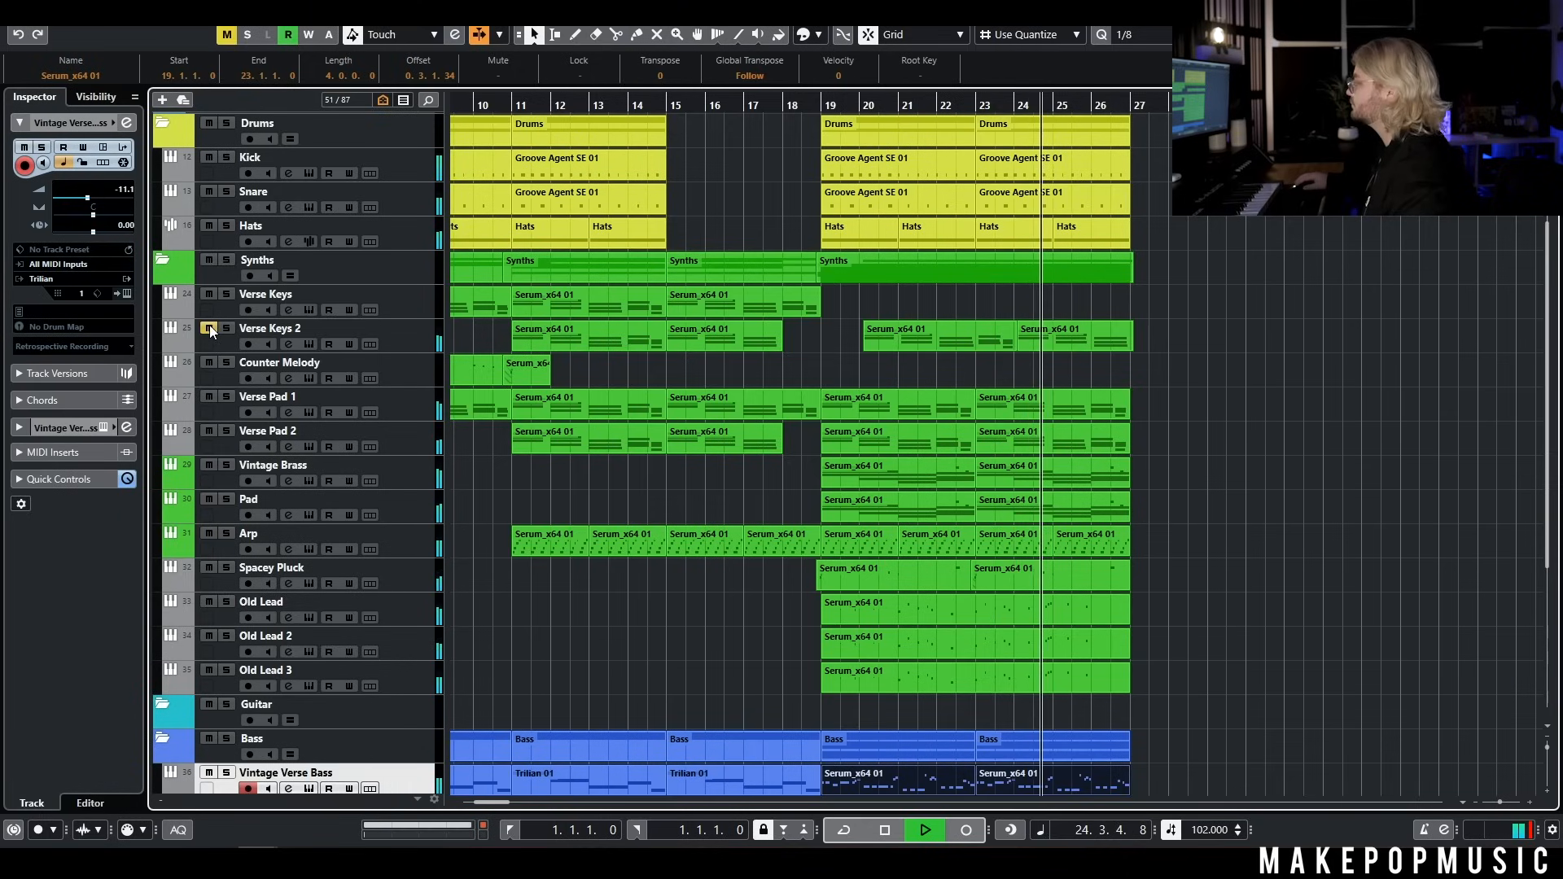
{"action": "key", "text": "space"}
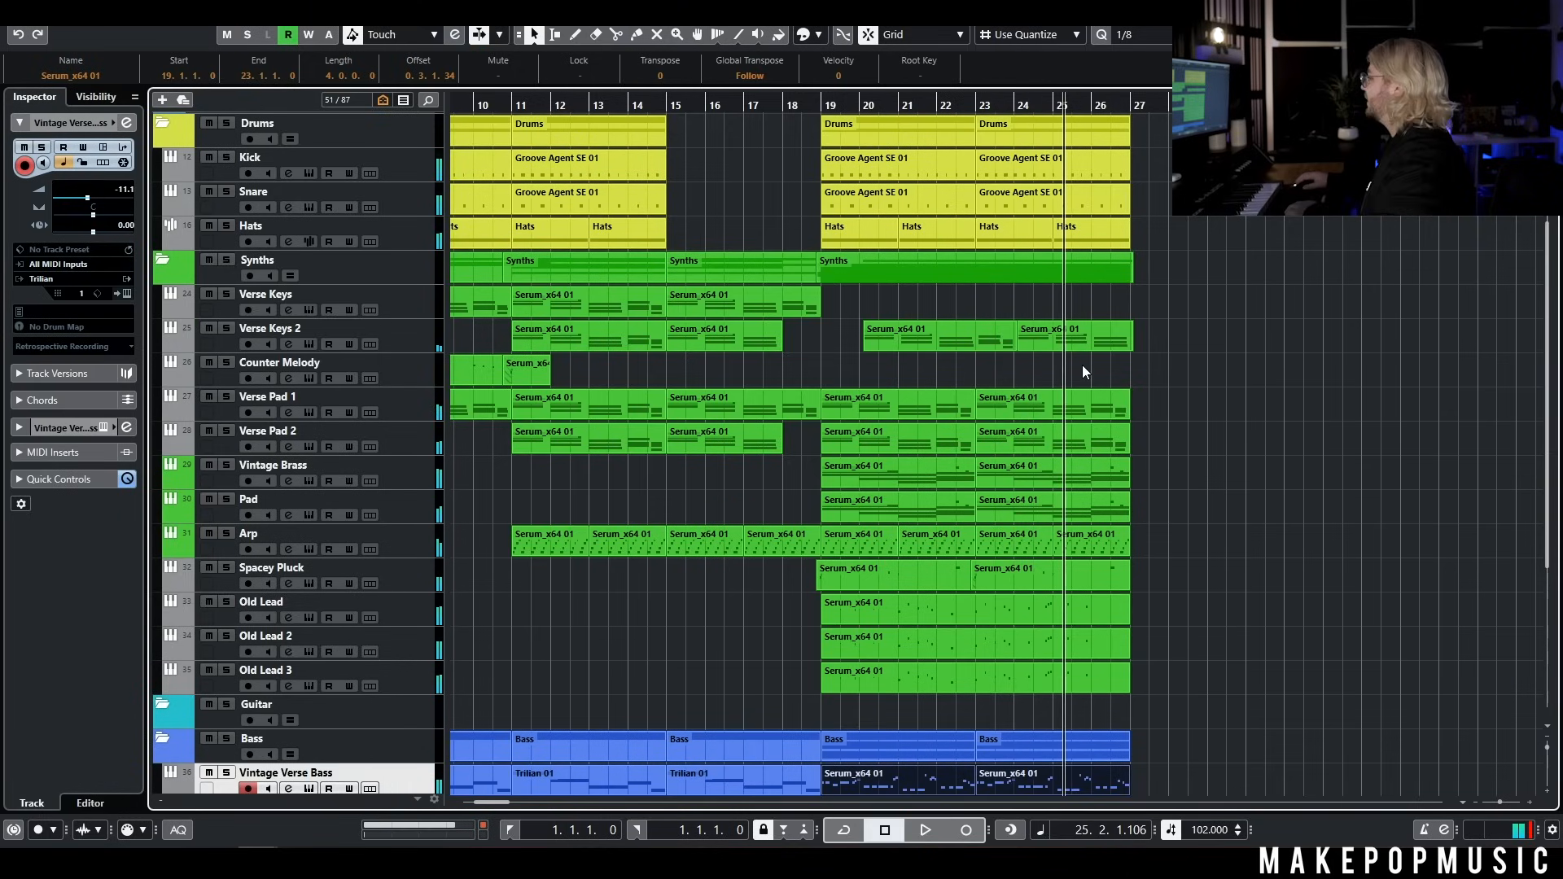
{"action": "left_click_drag", "start_coordinate": [843, 344], "coordinate": [1072, 338]}
{"action": "key", "text": "Delete"}
Play the transition into the chorus from about bar 17
{"action": "left_click_drag", "start_coordinate": [809, 107], "coordinate": [738, 108]}
{"action": "key", "text": "space"}
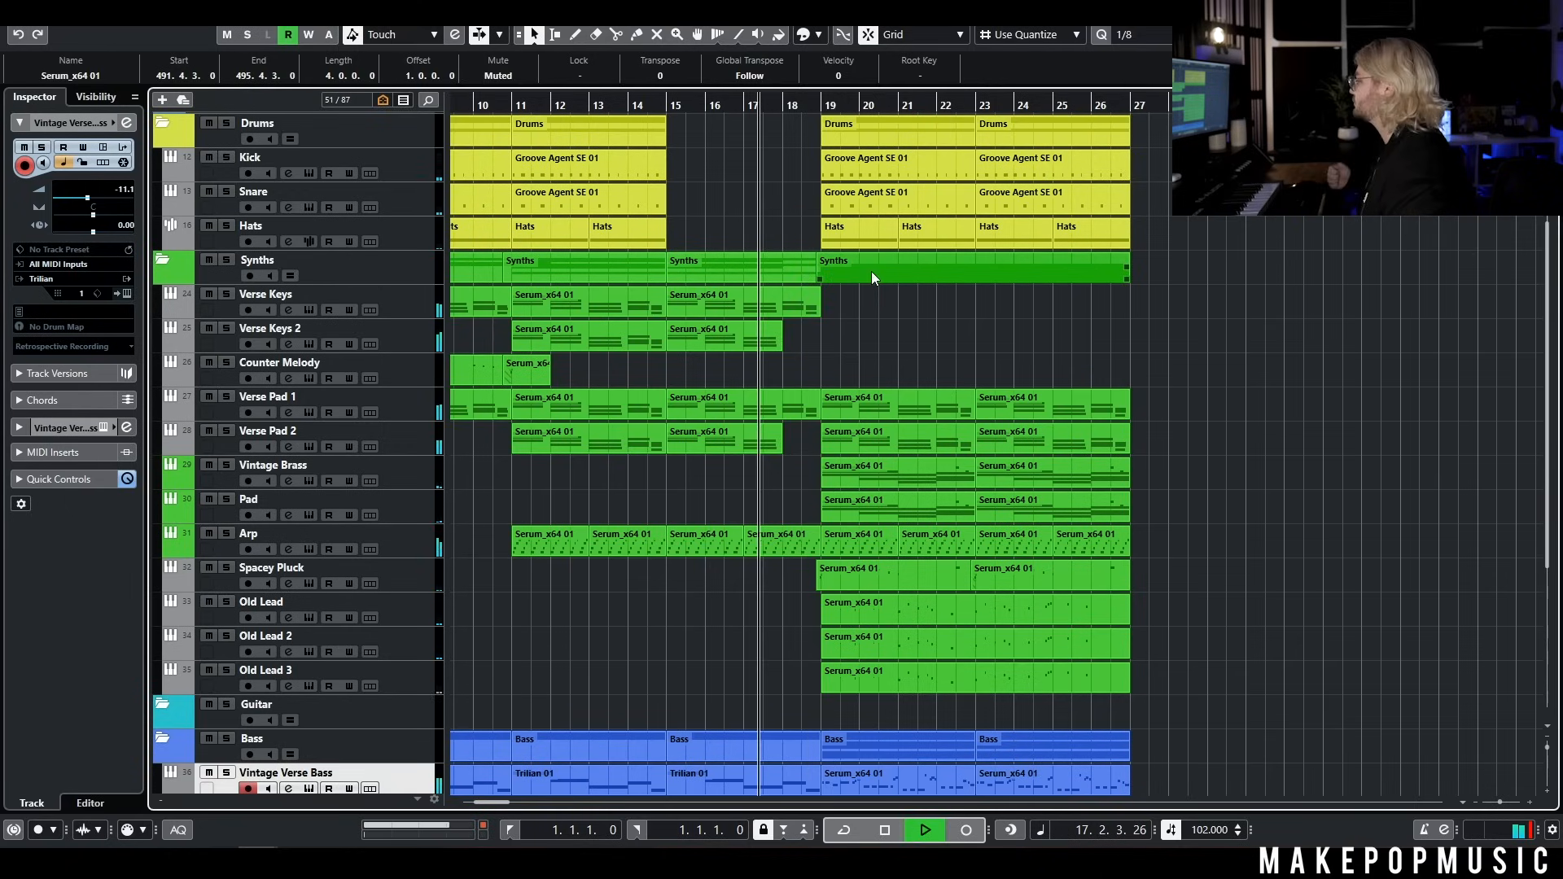
{"action": "scroll", "coordinate": [827, 334], "scroll_direction": "up", "scroll_amount": 2}
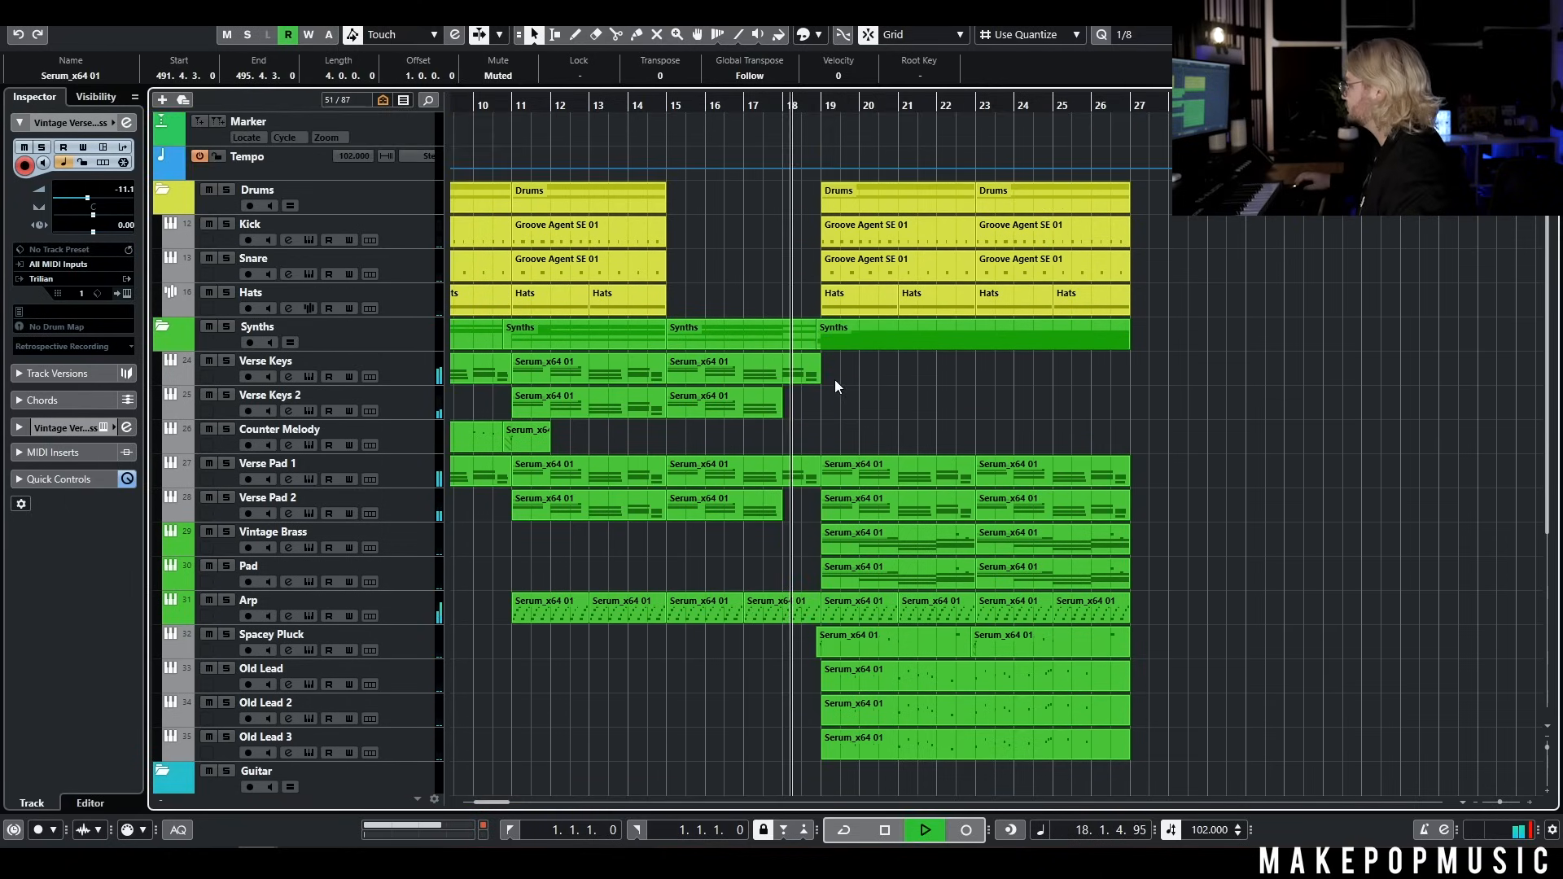
Stop playback and shorten the last Verse Keys and Verse Pad 1 parts so they end at bar 18
{"action": "left_click", "coordinate": [813, 404]}
{"action": "scroll", "coordinate": [813, 404], "scroll_direction": "up", "scroll_amount": 3}
{"action": "scroll", "coordinate": [812, 404], "scroll_direction": "up", "scroll_amount": 2}
{"action": "left_click_drag", "start_coordinate": [832, 380], "coordinate": [705, 384]}
{"action": "key", "text": "space"}
{"action": "left_click_drag", "start_coordinate": [828, 487], "coordinate": [704, 496]}
Split the Arp part at bar 18 and delete the piece between bars 18 and 19
{"action": "left_click", "coordinate": [708, 615], "text": "alt"}
{"action": "left_click", "coordinate": [762, 676]}
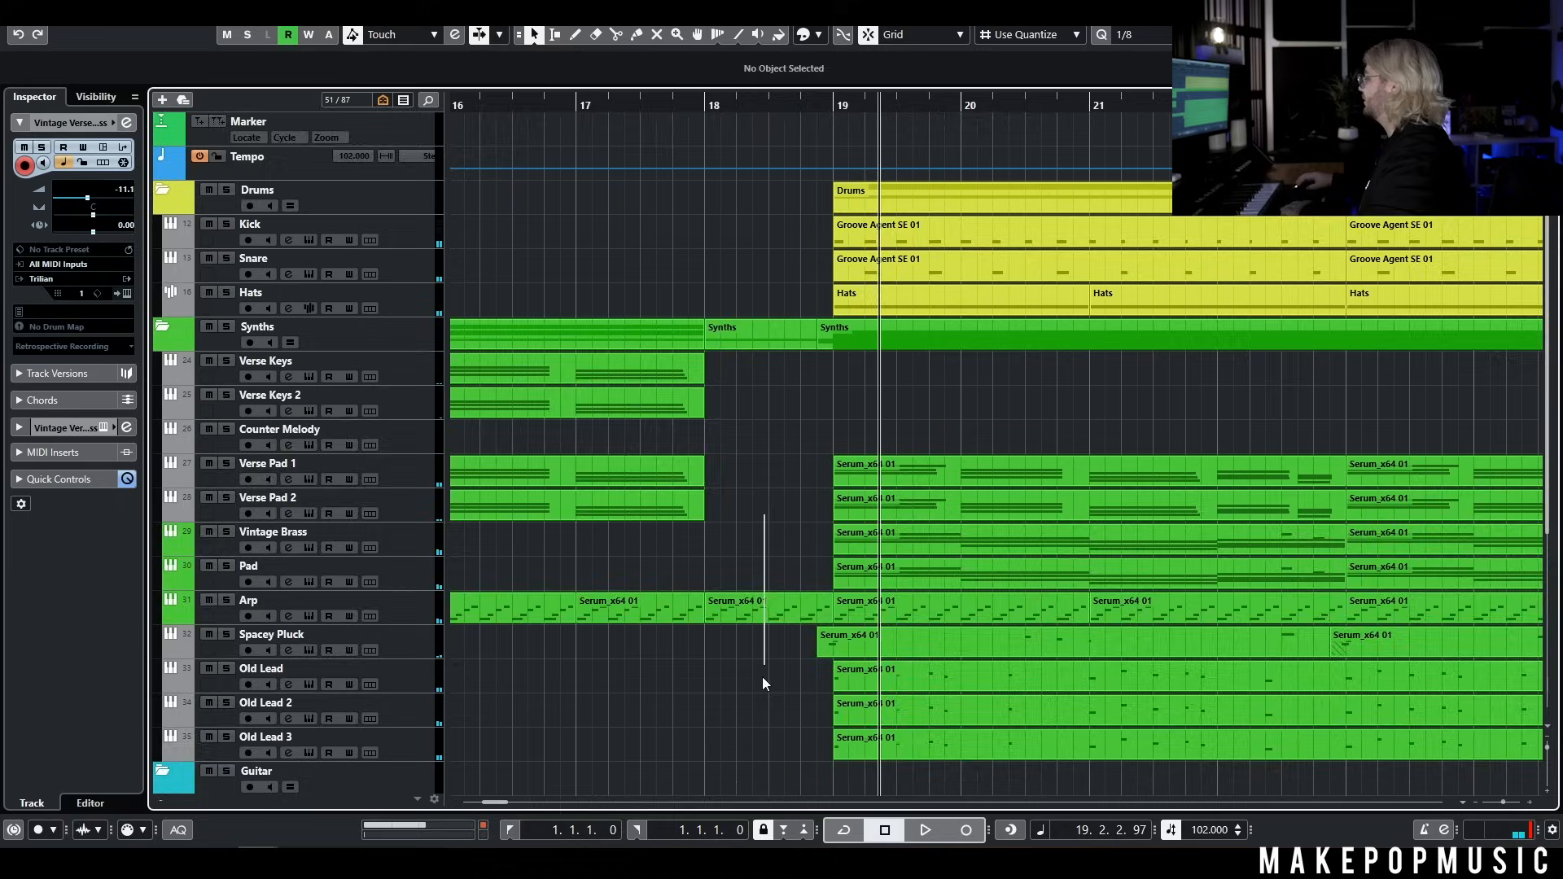
{"action": "left_click", "coordinate": [762, 616]}
{"action": "key", "text": "Delete"}
{"action": "scroll", "coordinate": [759, 628], "scroll_direction": "down", "scroll_amount": 2}
{"action": "scroll", "coordinate": [760, 628], "scroll_direction": "down", "scroll_amount": 2}
{"action": "scroll", "coordinate": [732, 540], "scroll_direction": "up", "scroll_amount": 2}
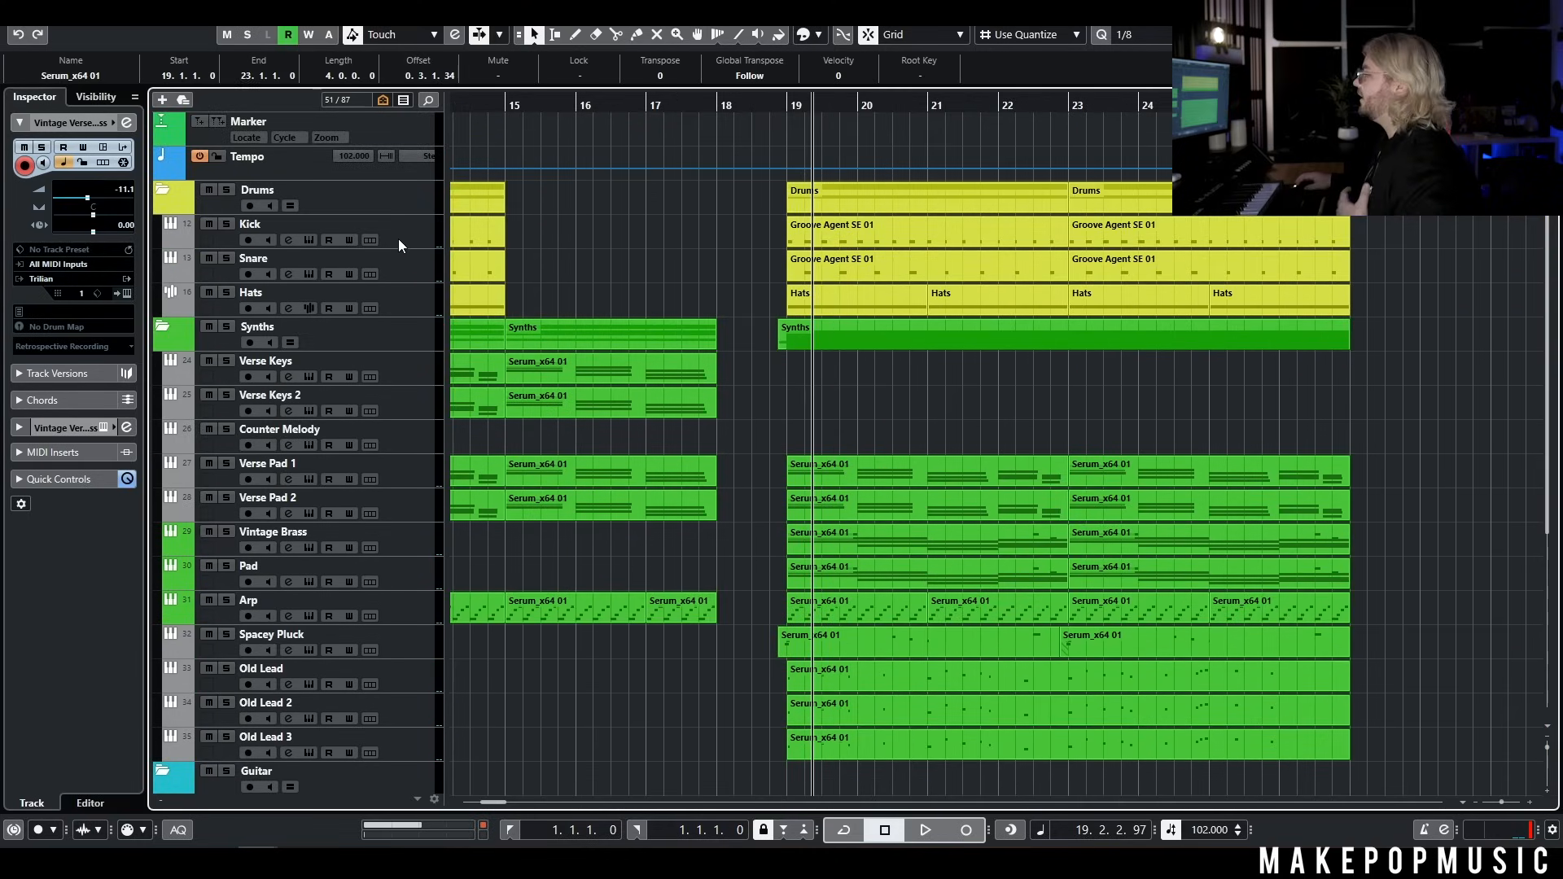
Duplicate the Snare track as a track named Clap and delete the copy's parts before bar 19
{"action": "right_click", "coordinate": [412, 262]}
{"action": "left_click", "coordinate": [519, 315]}
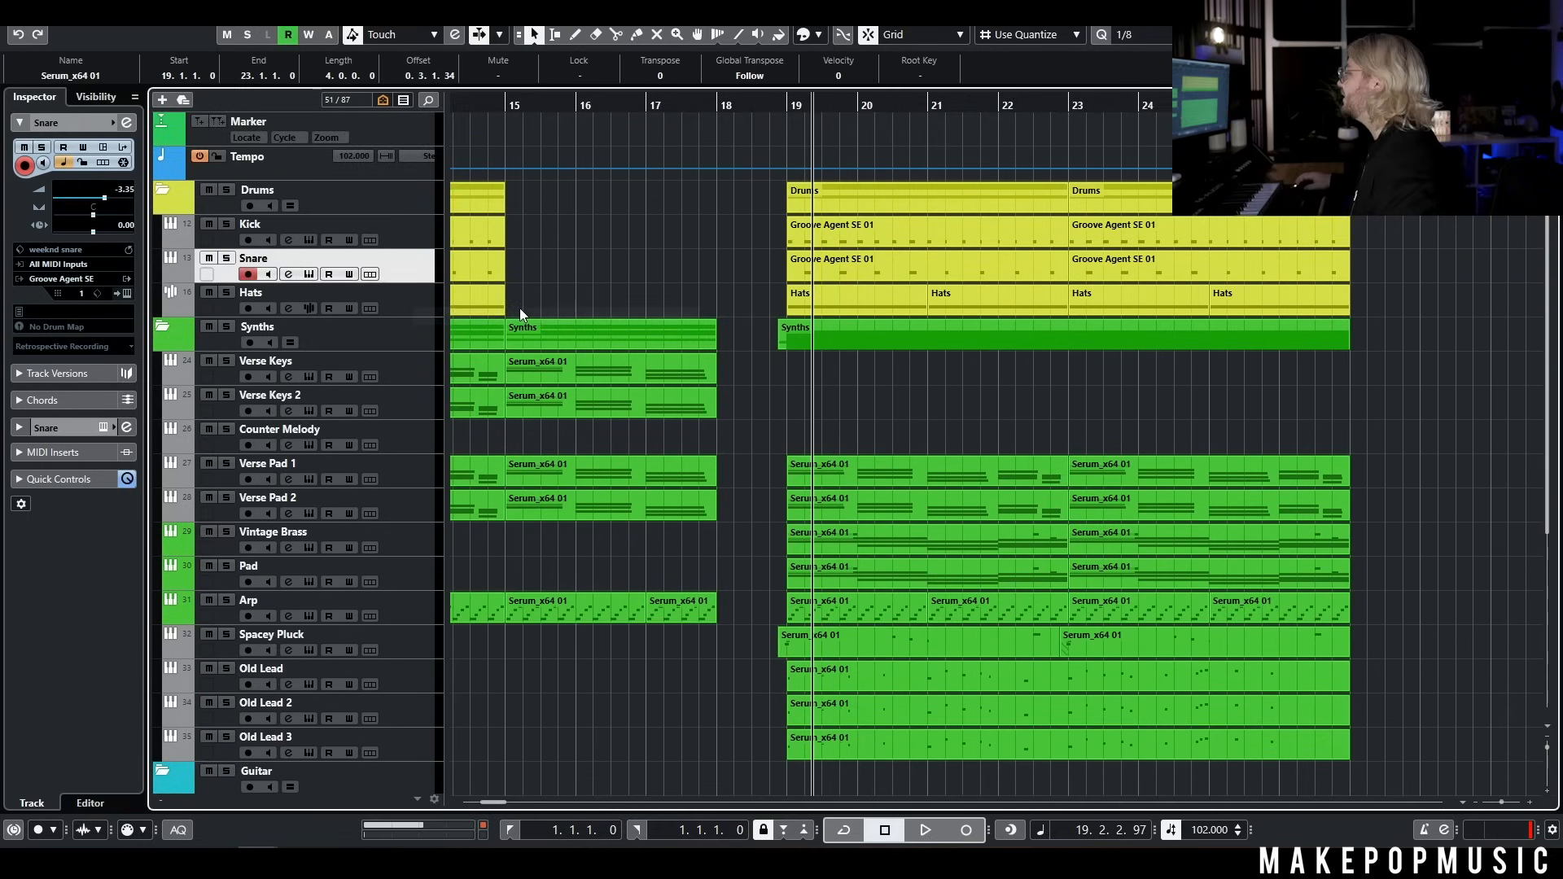
{"action": "scroll", "coordinate": [610, 308], "scroll_direction": "down", "scroll_amount": 2}
{"action": "left_click_drag", "start_coordinate": [591, 313], "coordinate": [244, 300]}
{"action": "key", "text": "Delete"}
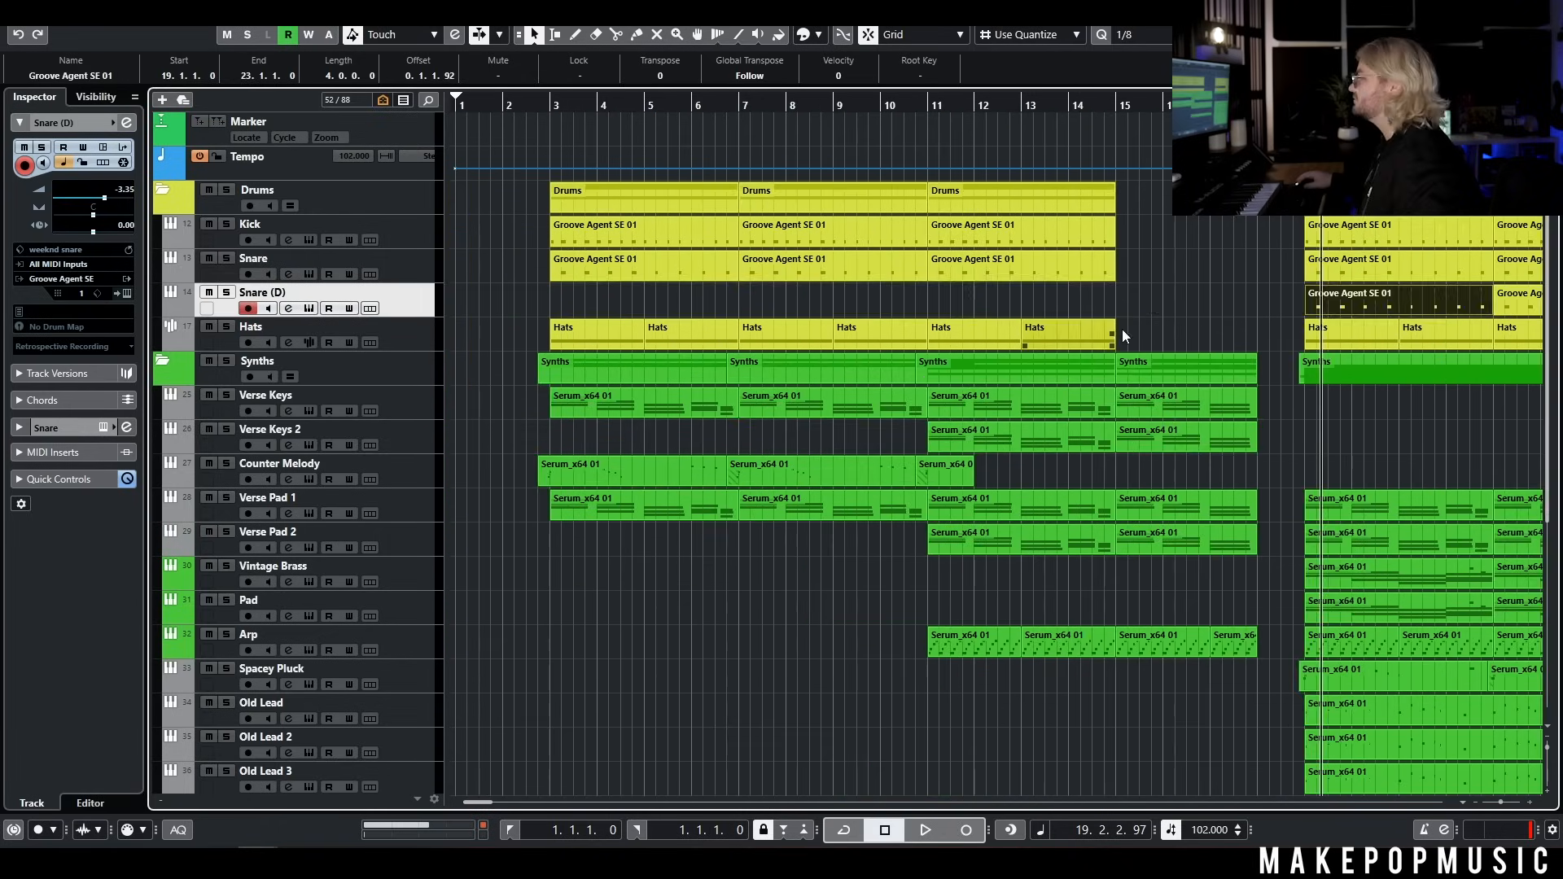
{"action": "scroll", "coordinate": [1117, 336], "scroll_direction": "down", "scroll_amount": 2}
{"action": "scroll", "coordinate": [1111, 338], "scroll_direction": "right", "scroll_amount": 2}
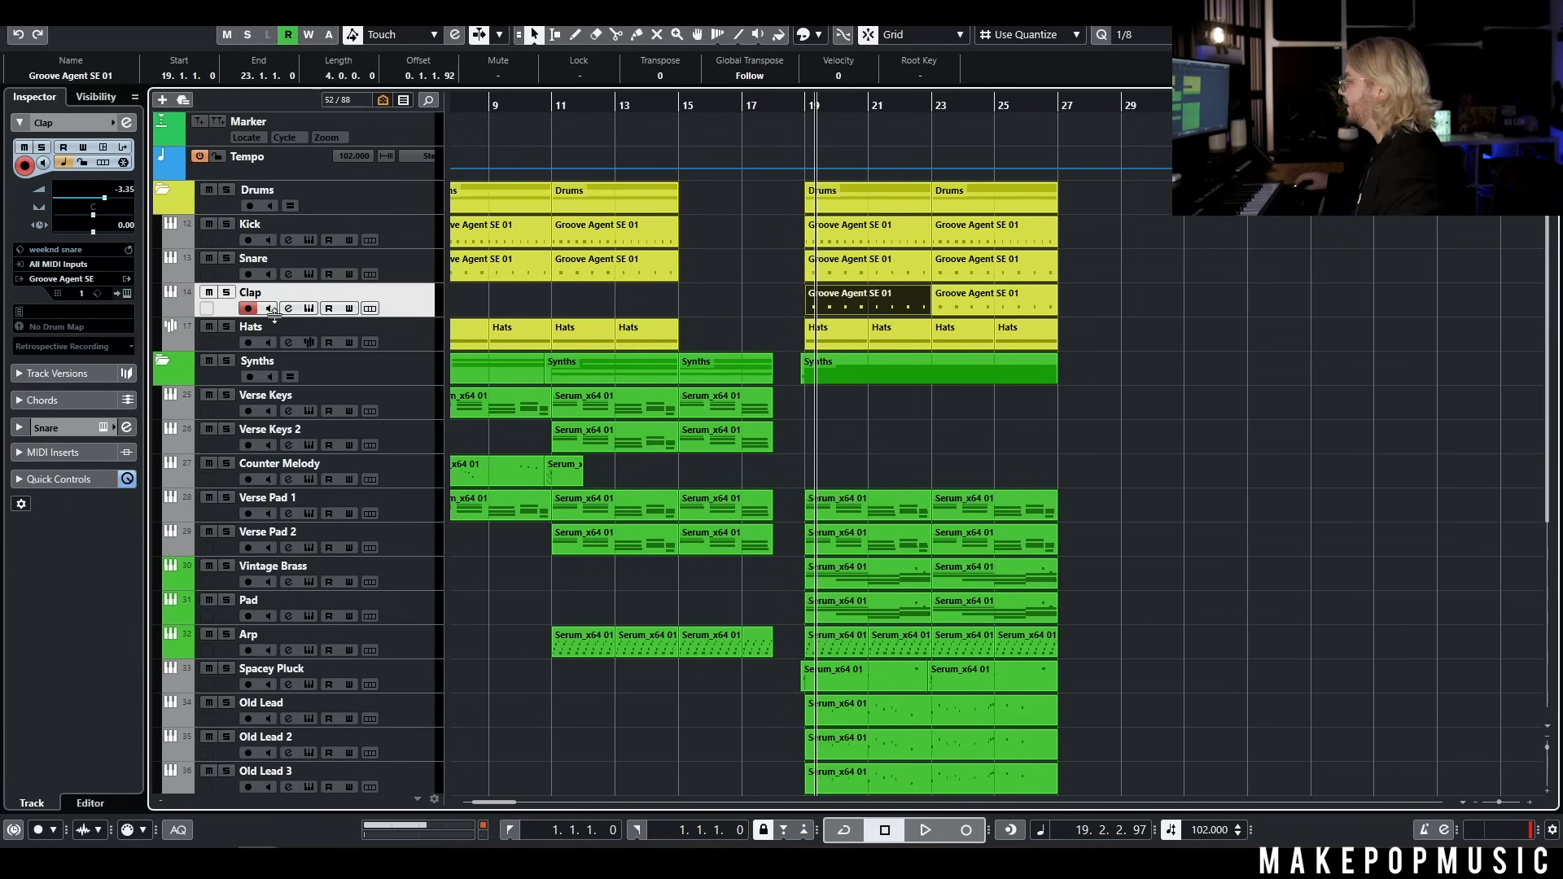
Audition samples in the Claps folder and load Clap 4 onto the D1 pad of the Clap track's Groove Agent SE
{"action": "left_click", "coordinate": [308, 307]}
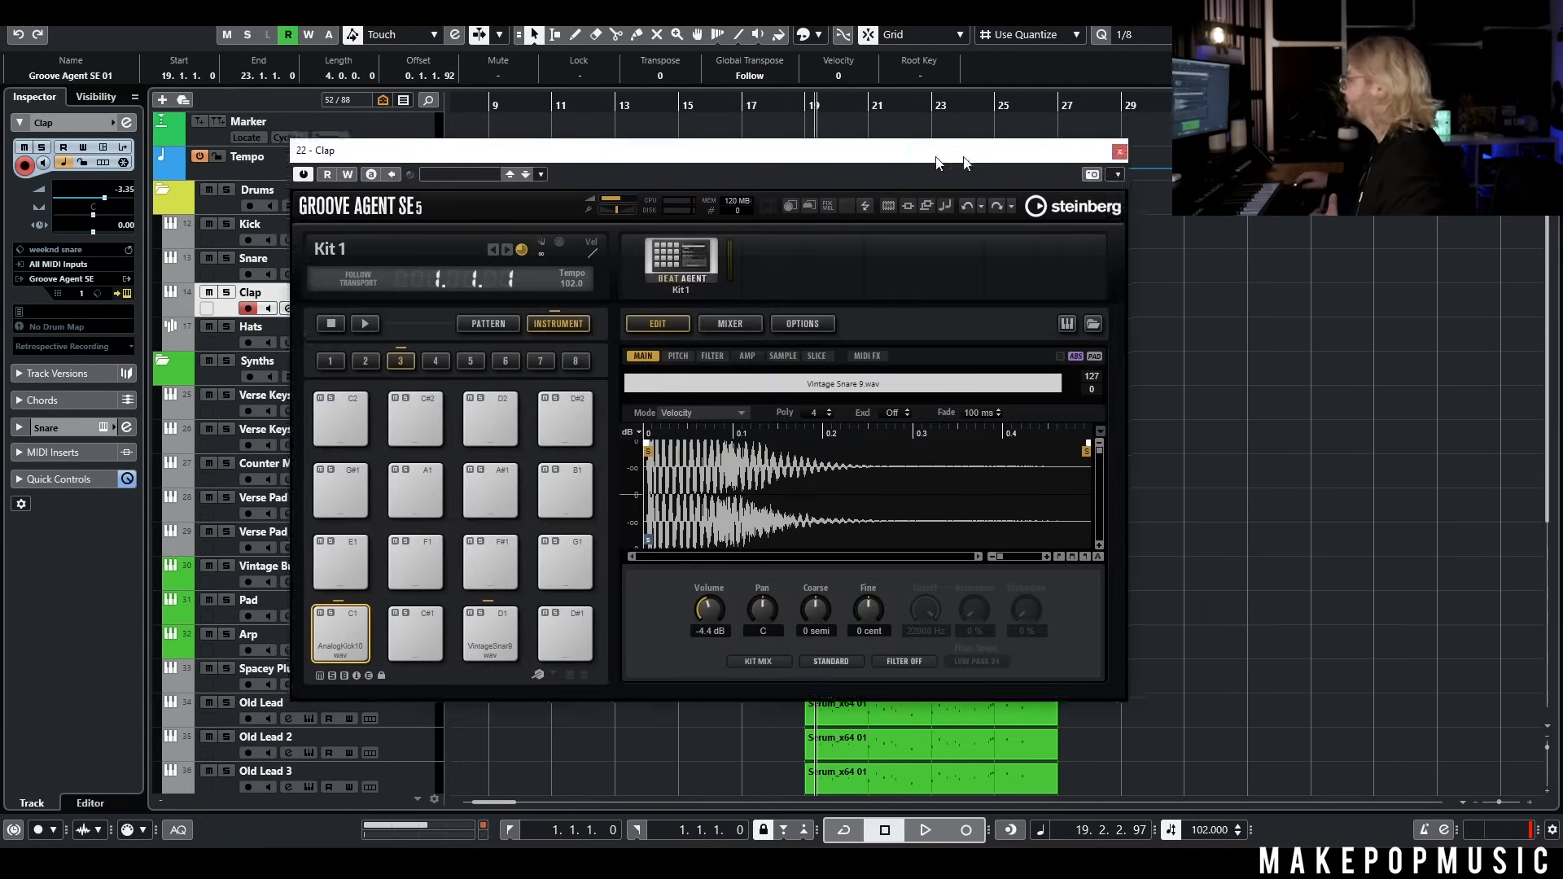
{"action": "key", "text": "ctrl+alt+r"}
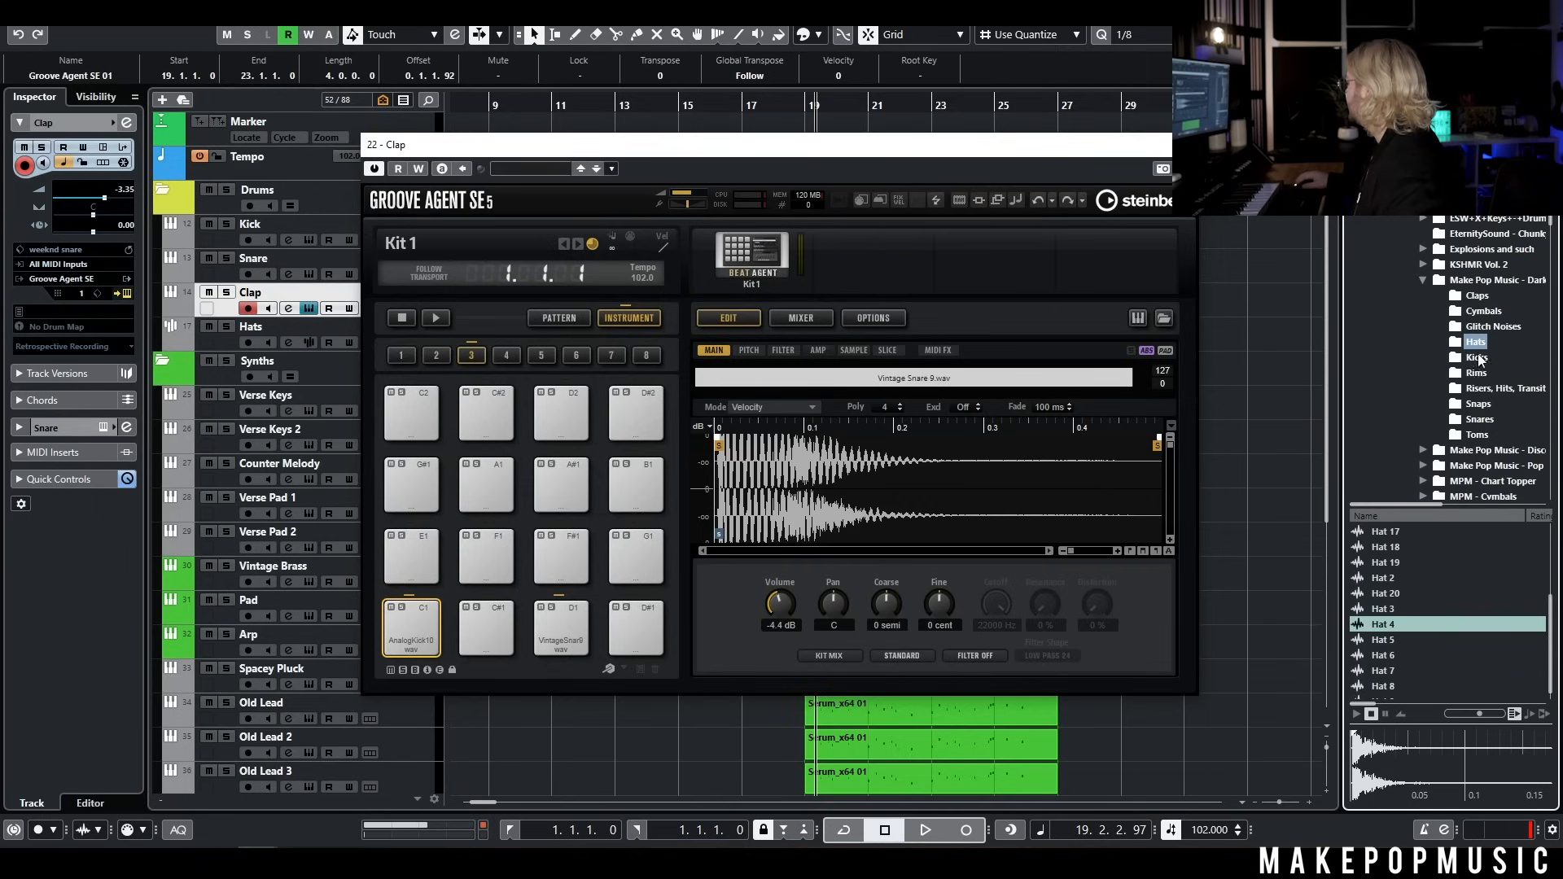
{"action": "left_click", "coordinate": [1476, 297]}
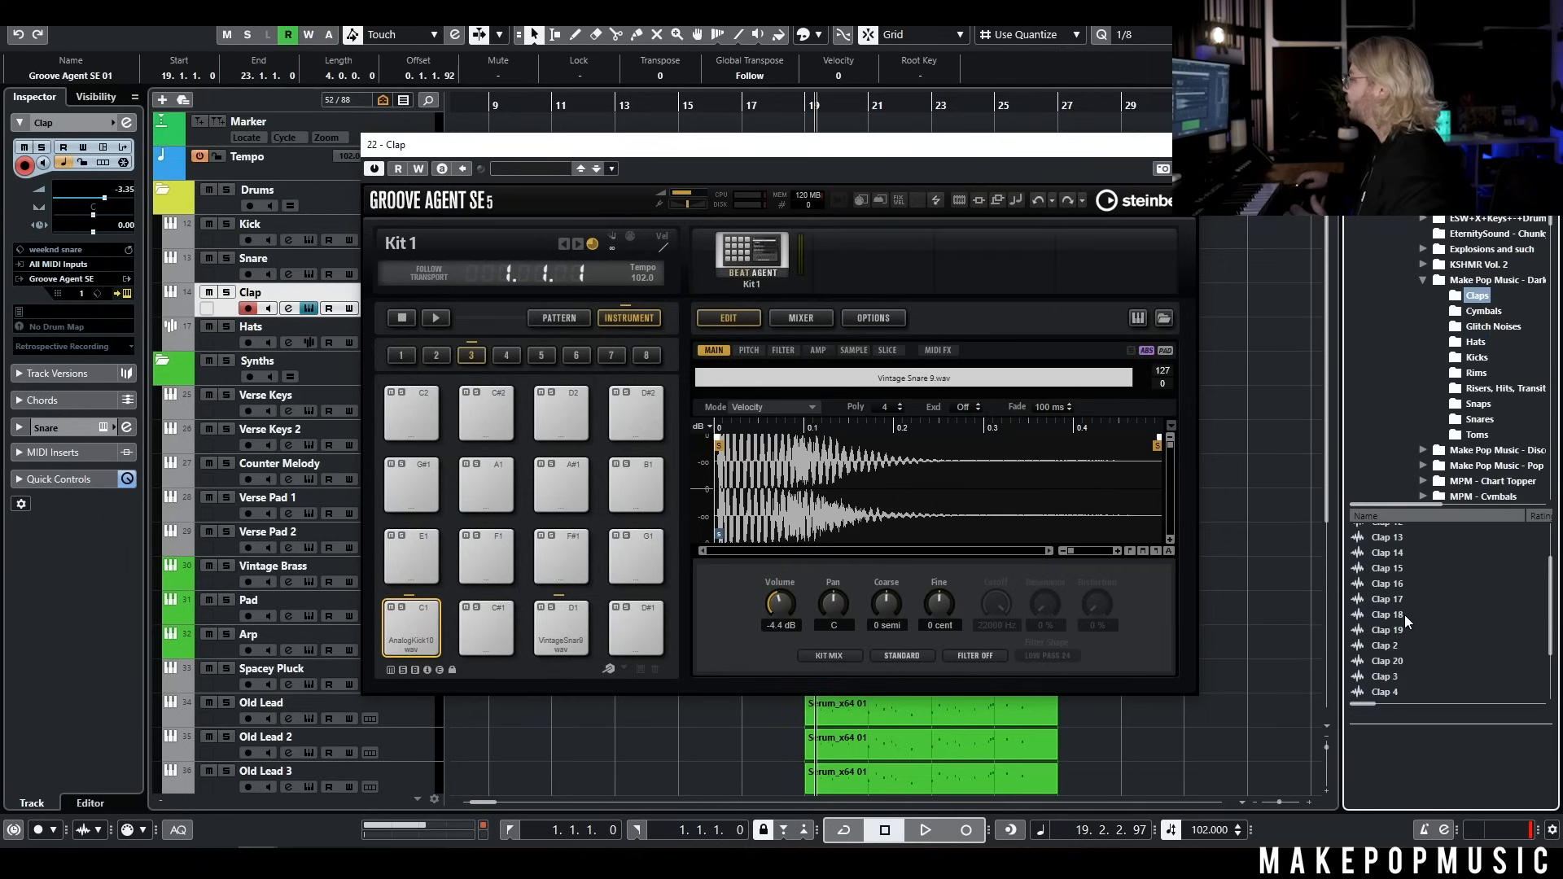
{"action": "left_click", "coordinate": [1404, 614]}
{"action": "left_click", "coordinate": [1402, 677]}
{"action": "left_click", "coordinate": [1405, 691]}
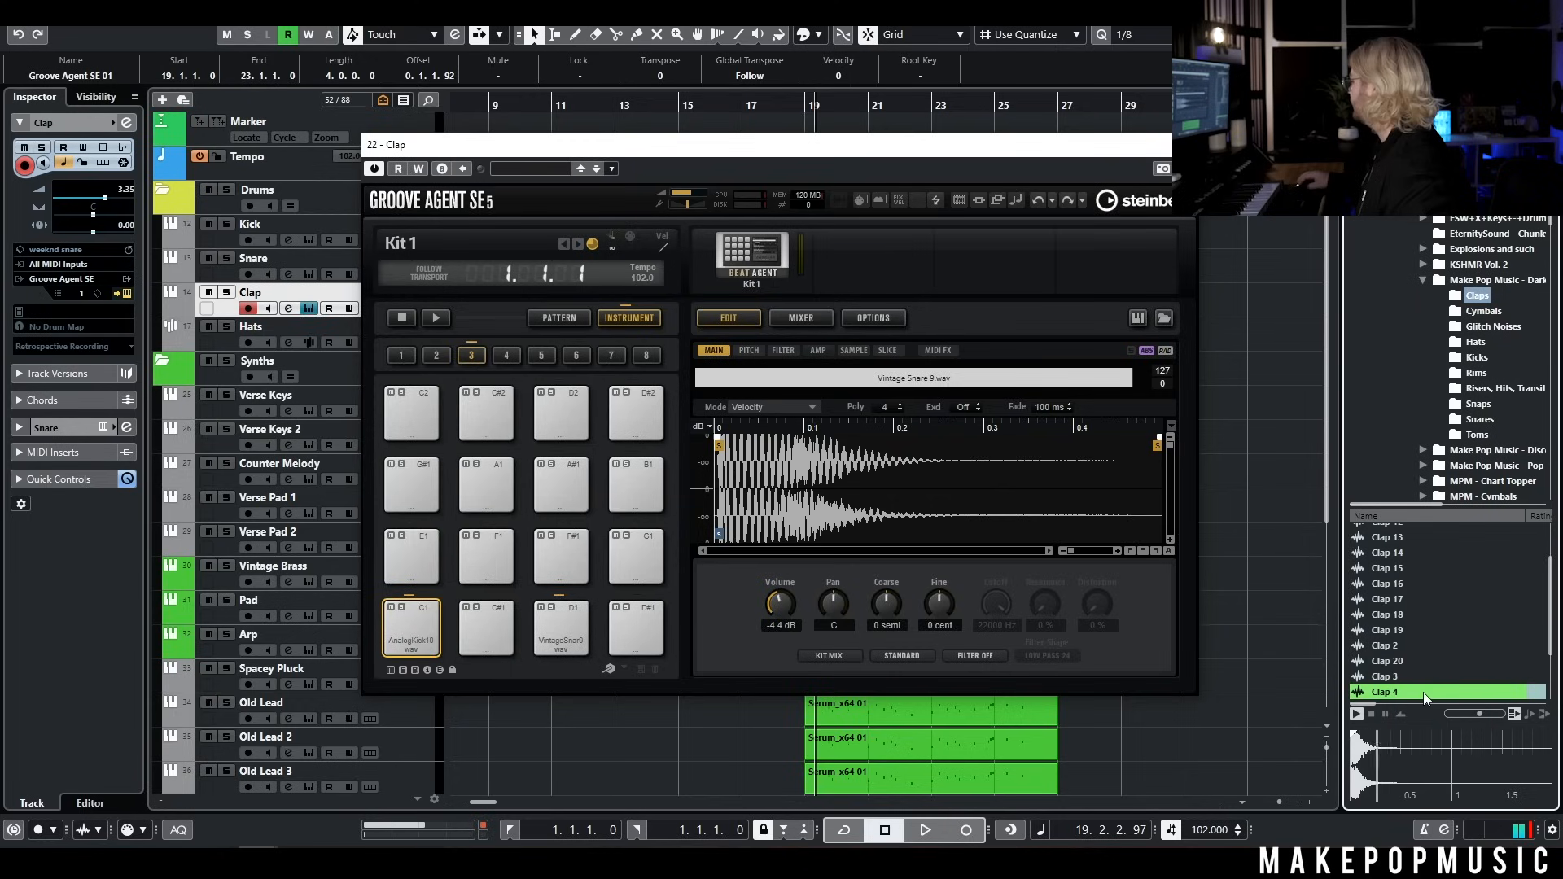
{"action": "left_click_drag", "start_coordinate": [1423, 692], "coordinate": [555, 628]}
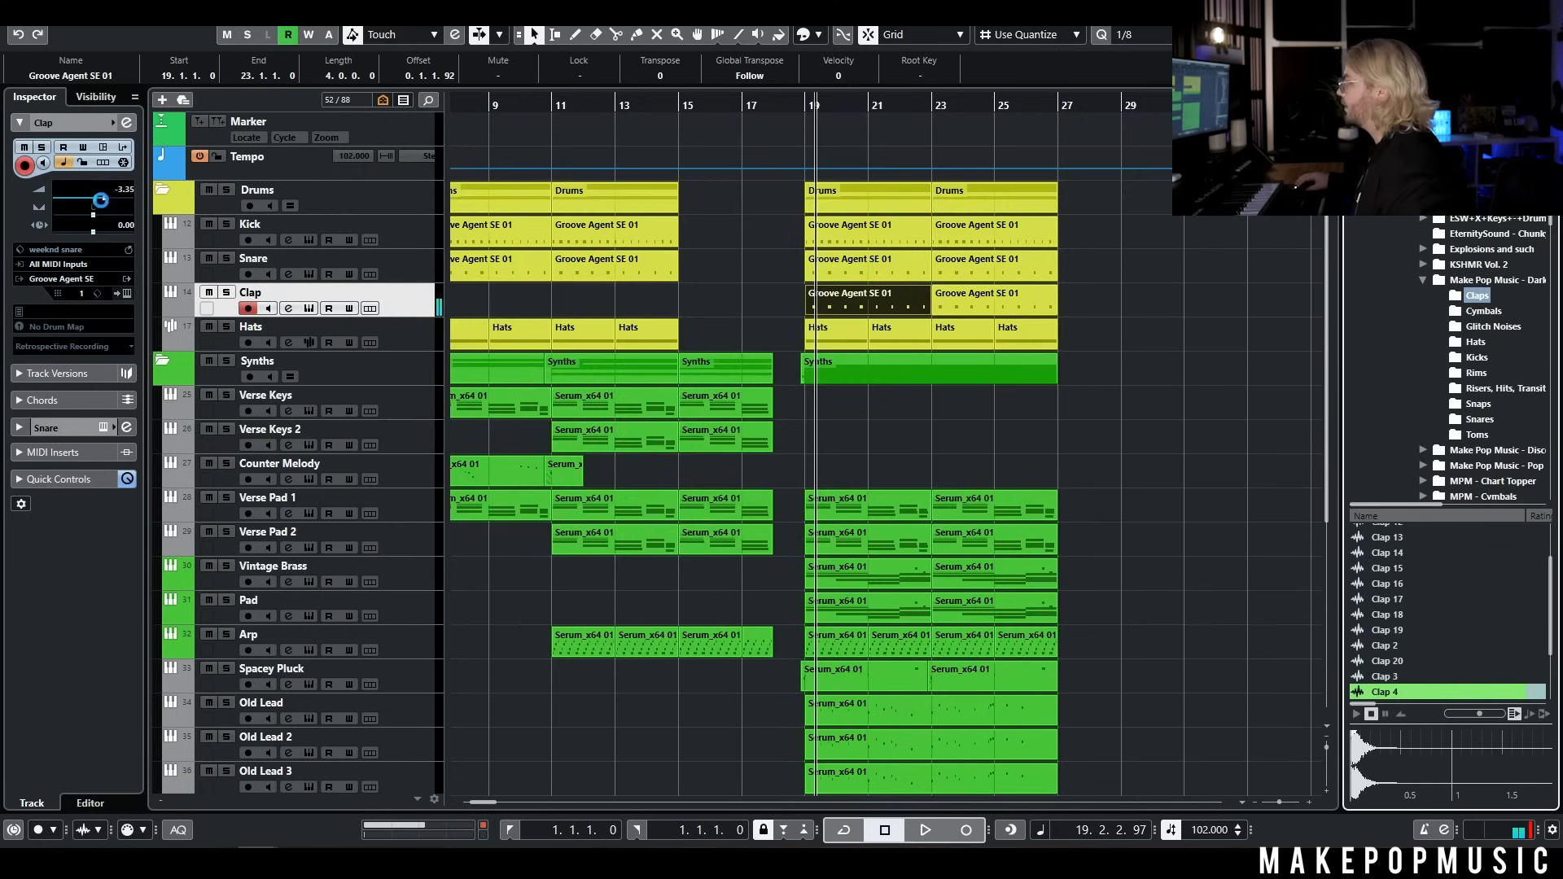
Lower the Clap track's volume to -10.3 while playing the chorus from bar 19
{"action": "left_click", "coordinate": [92, 204]}
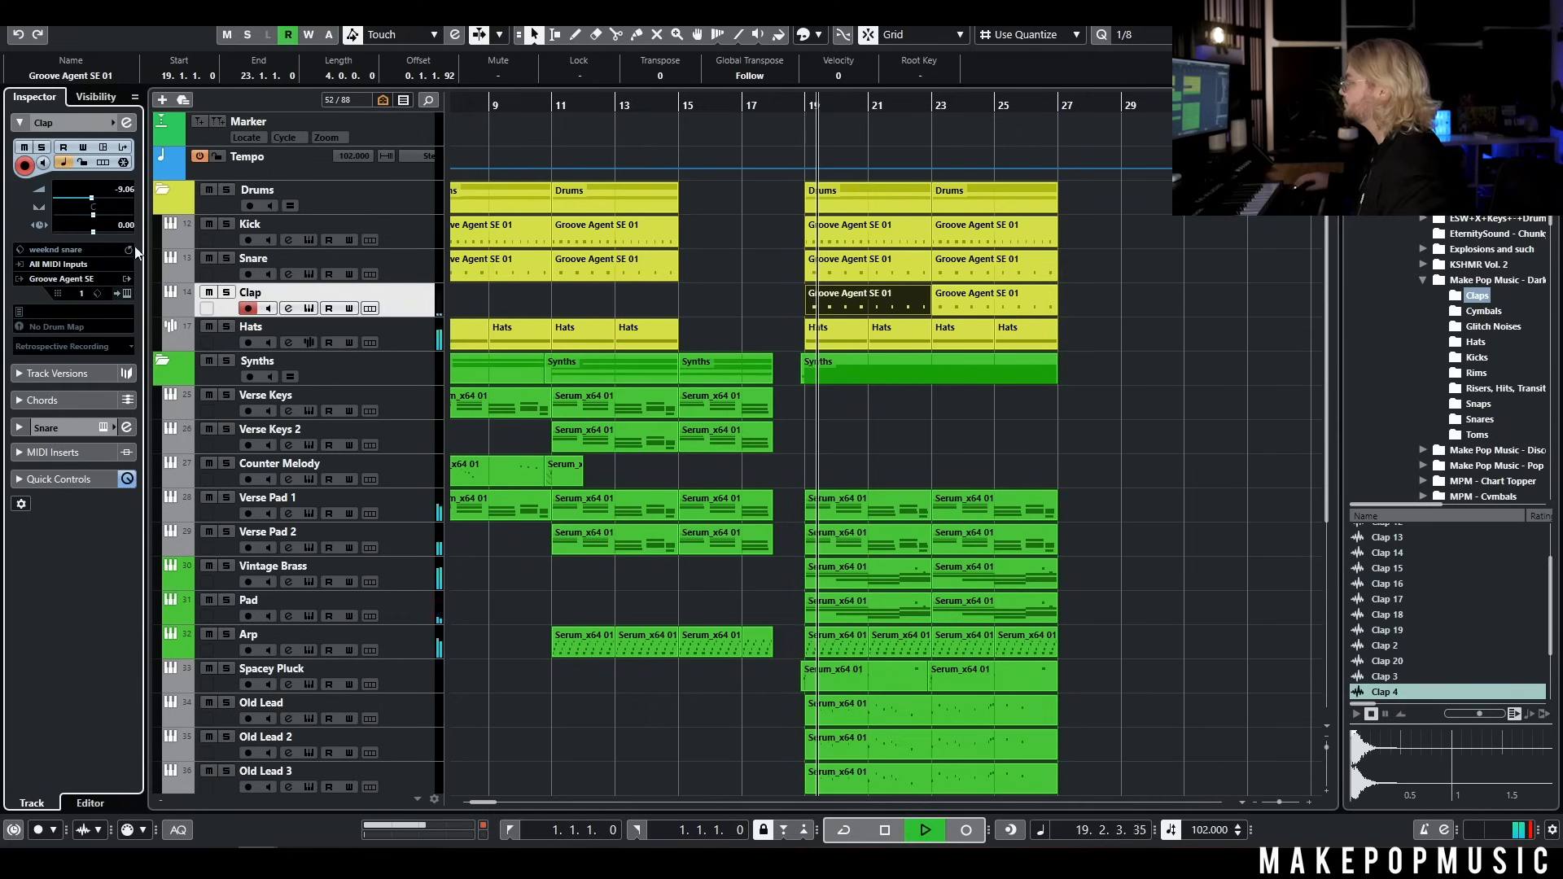
{"action": "left_click", "coordinate": [90, 201]}
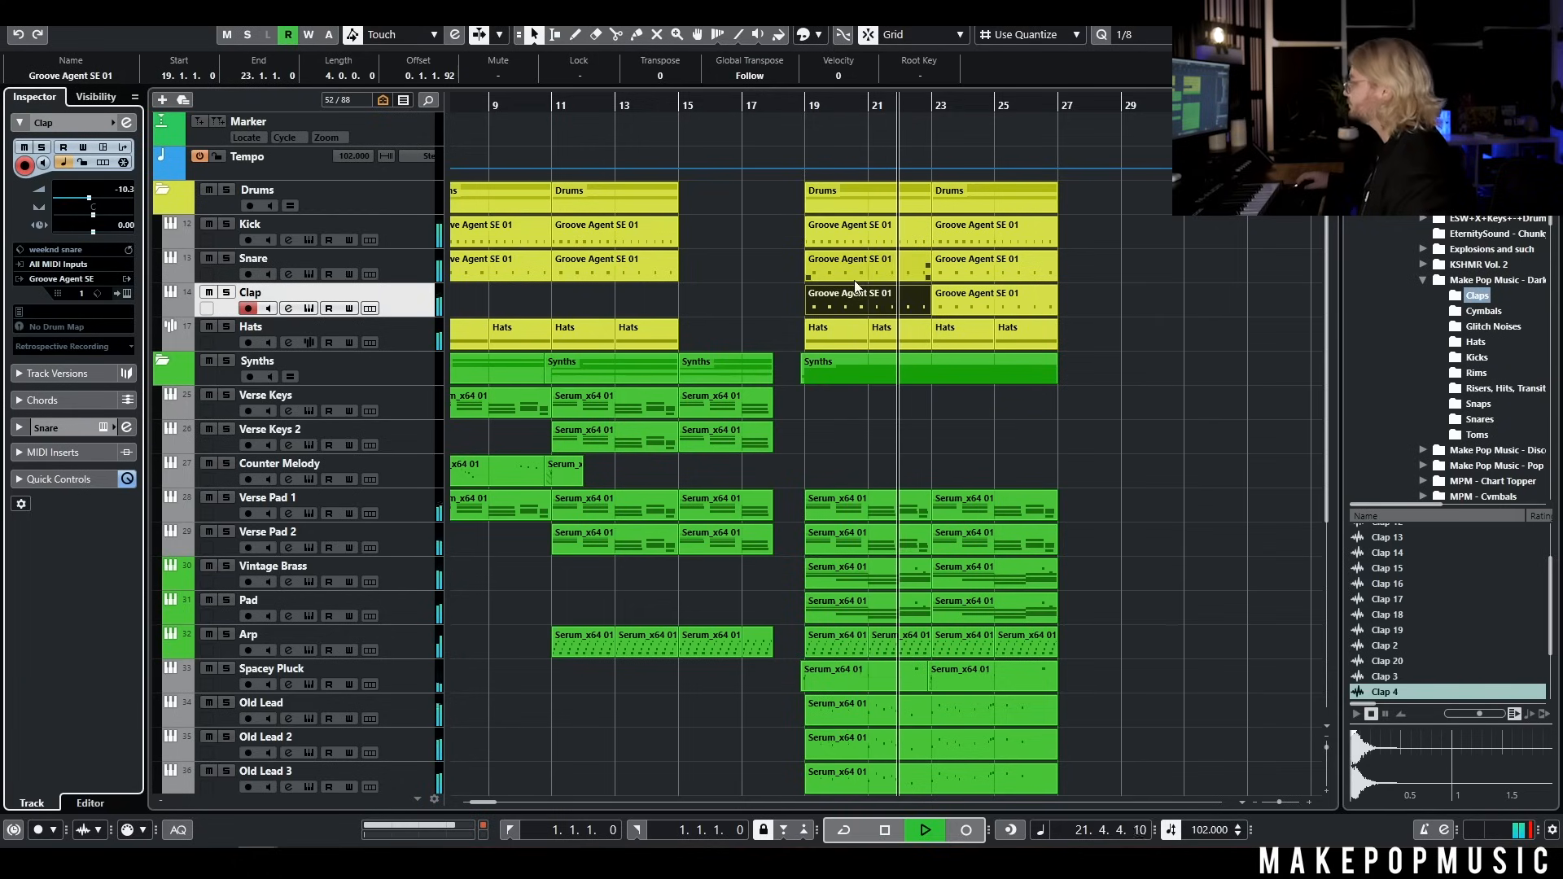
{"action": "key", "text": "space"}
{"action": "left_click", "coordinate": [1150, 385]}
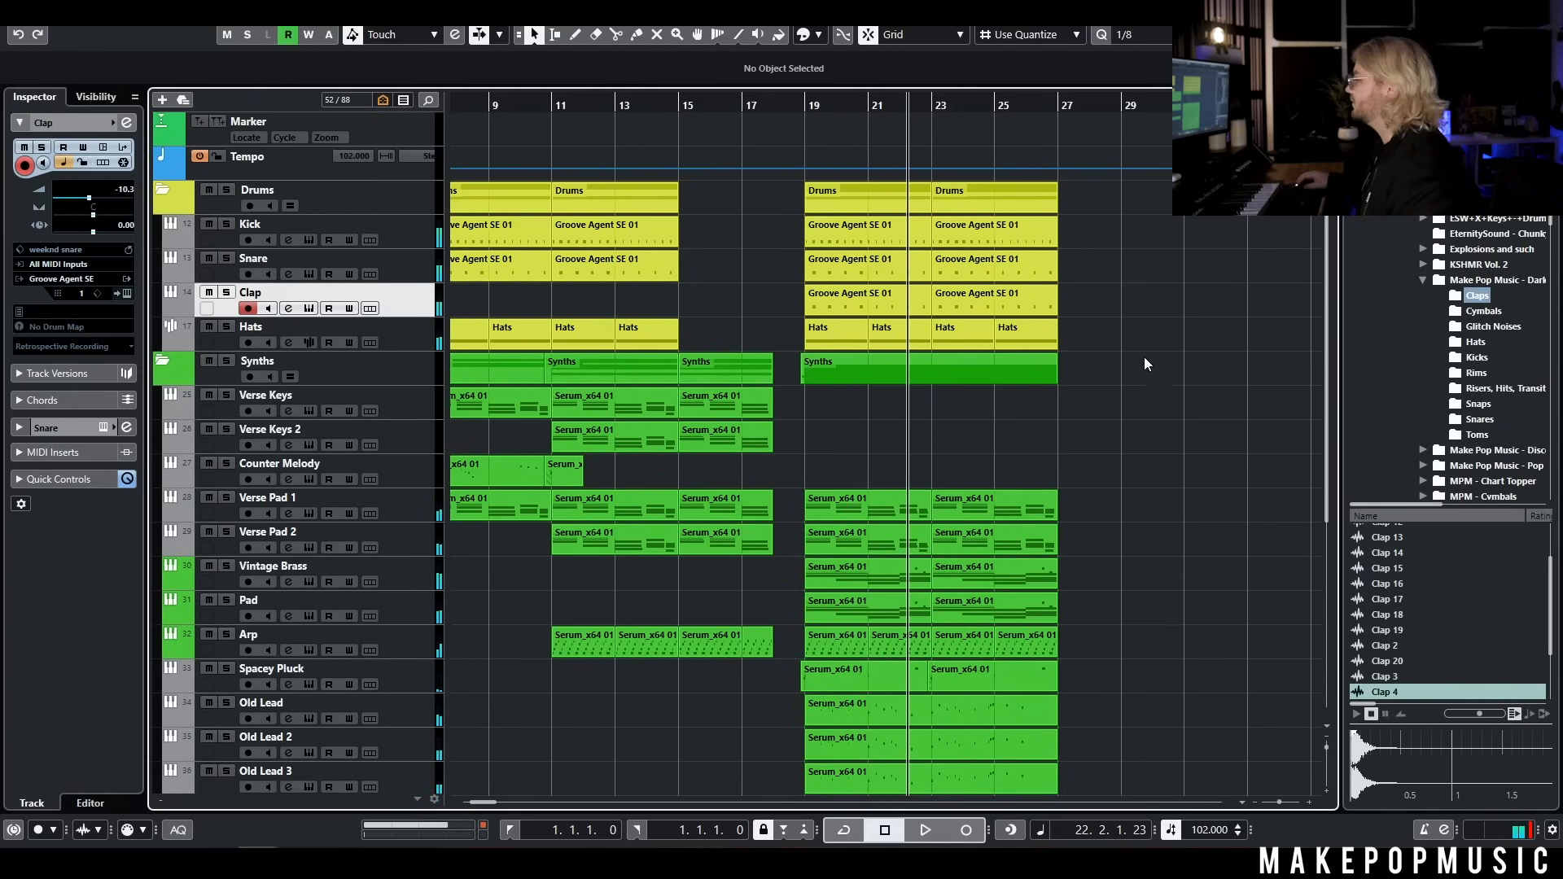
Add one Groove Agent SE instrument track below Snare with its audio output routed to the Drums group
{"action": "right_click", "coordinate": [389, 308]}
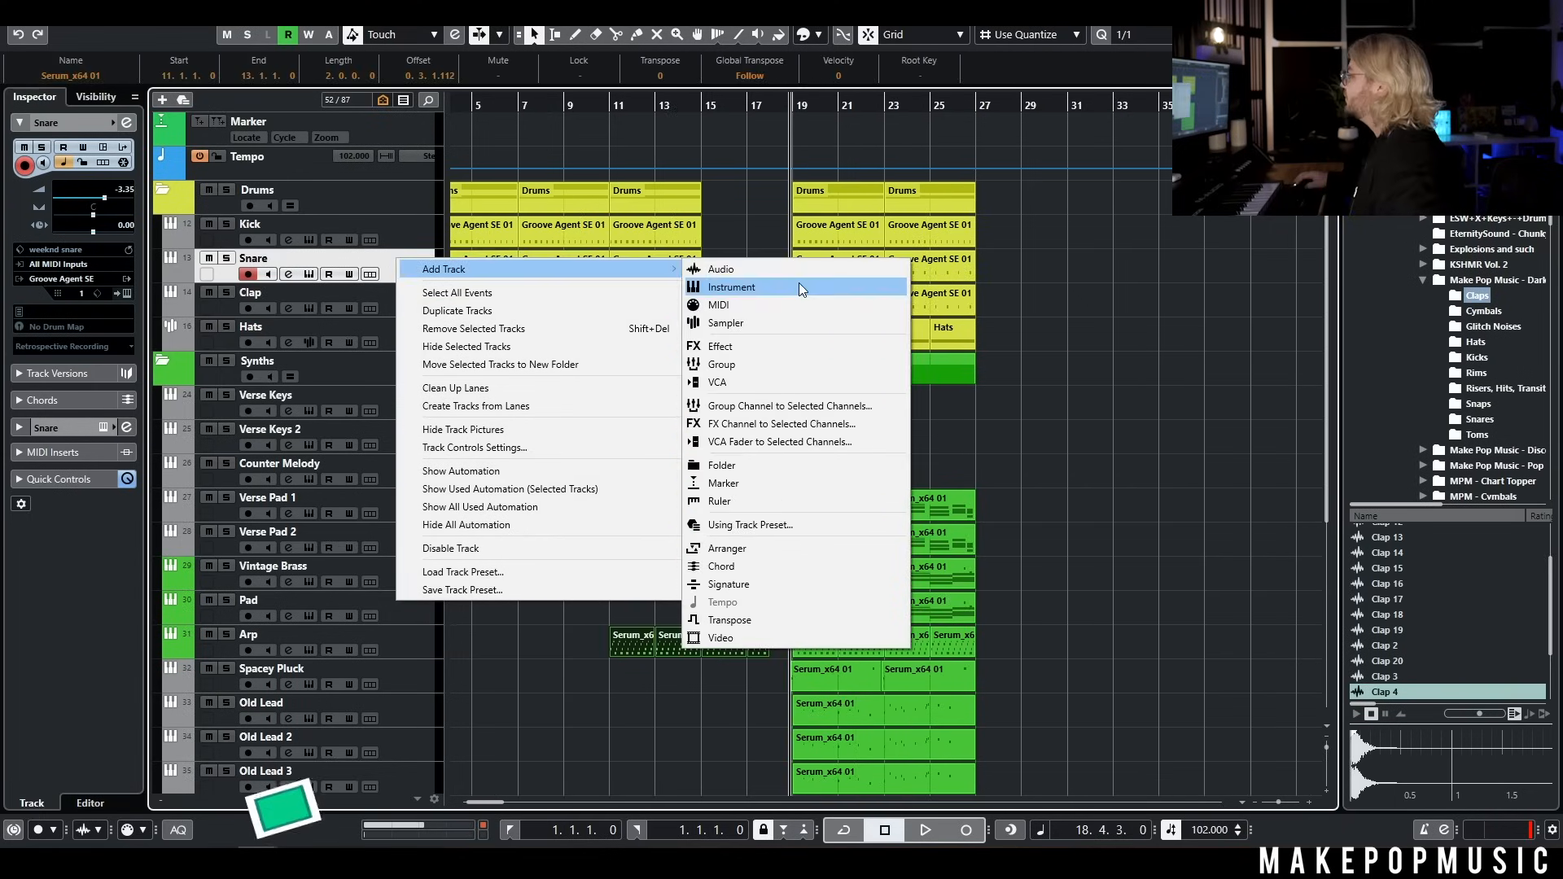
{"action": "left_click", "coordinate": [789, 285]}
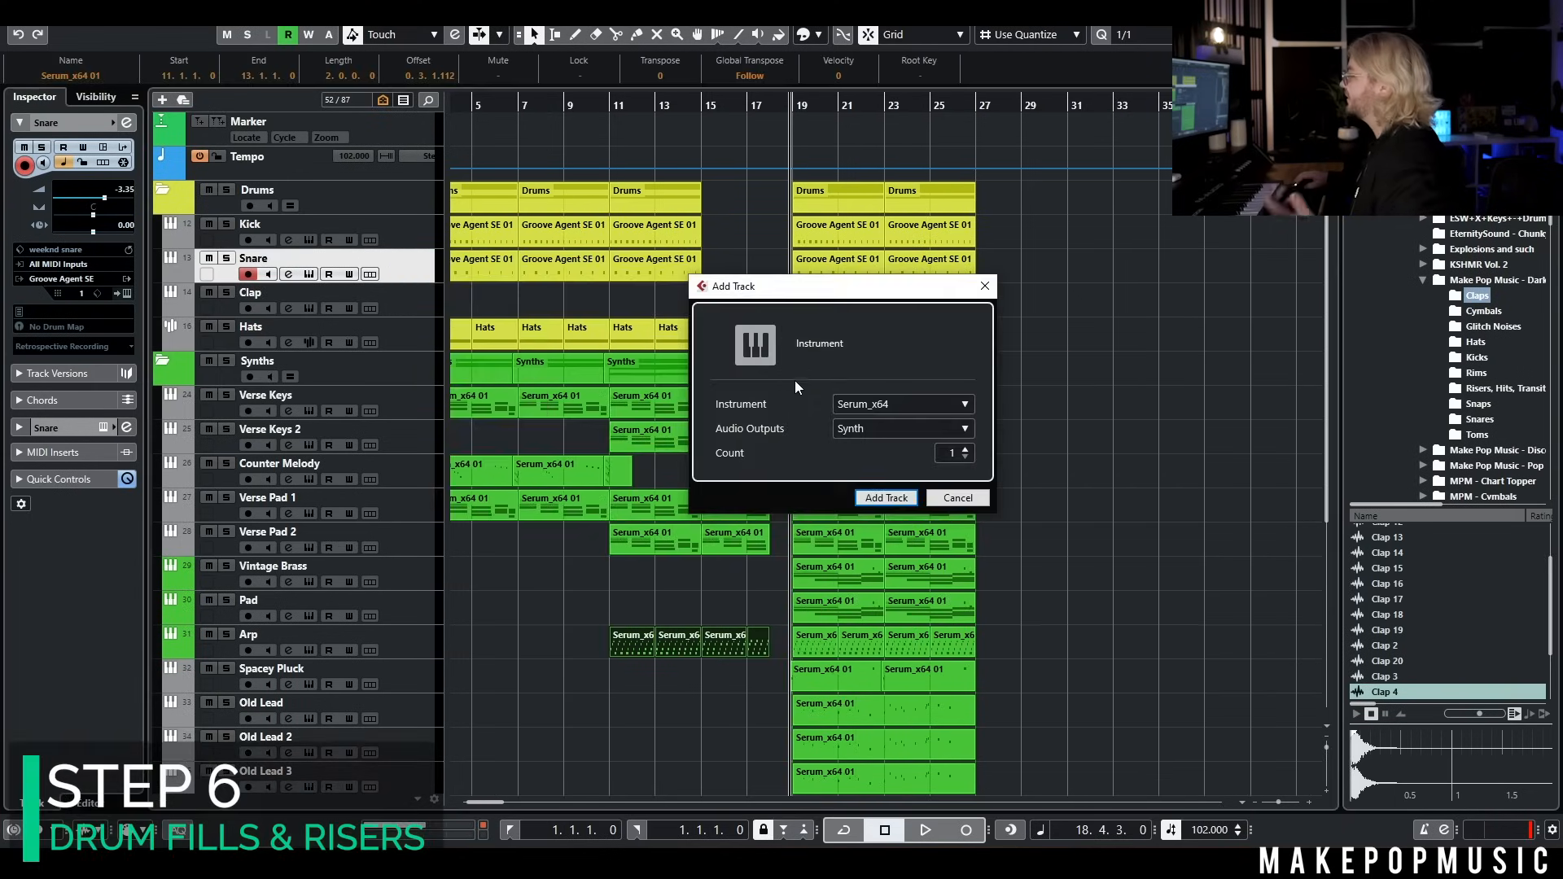
{"action": "left_click", "coordinate": [873, 406]}
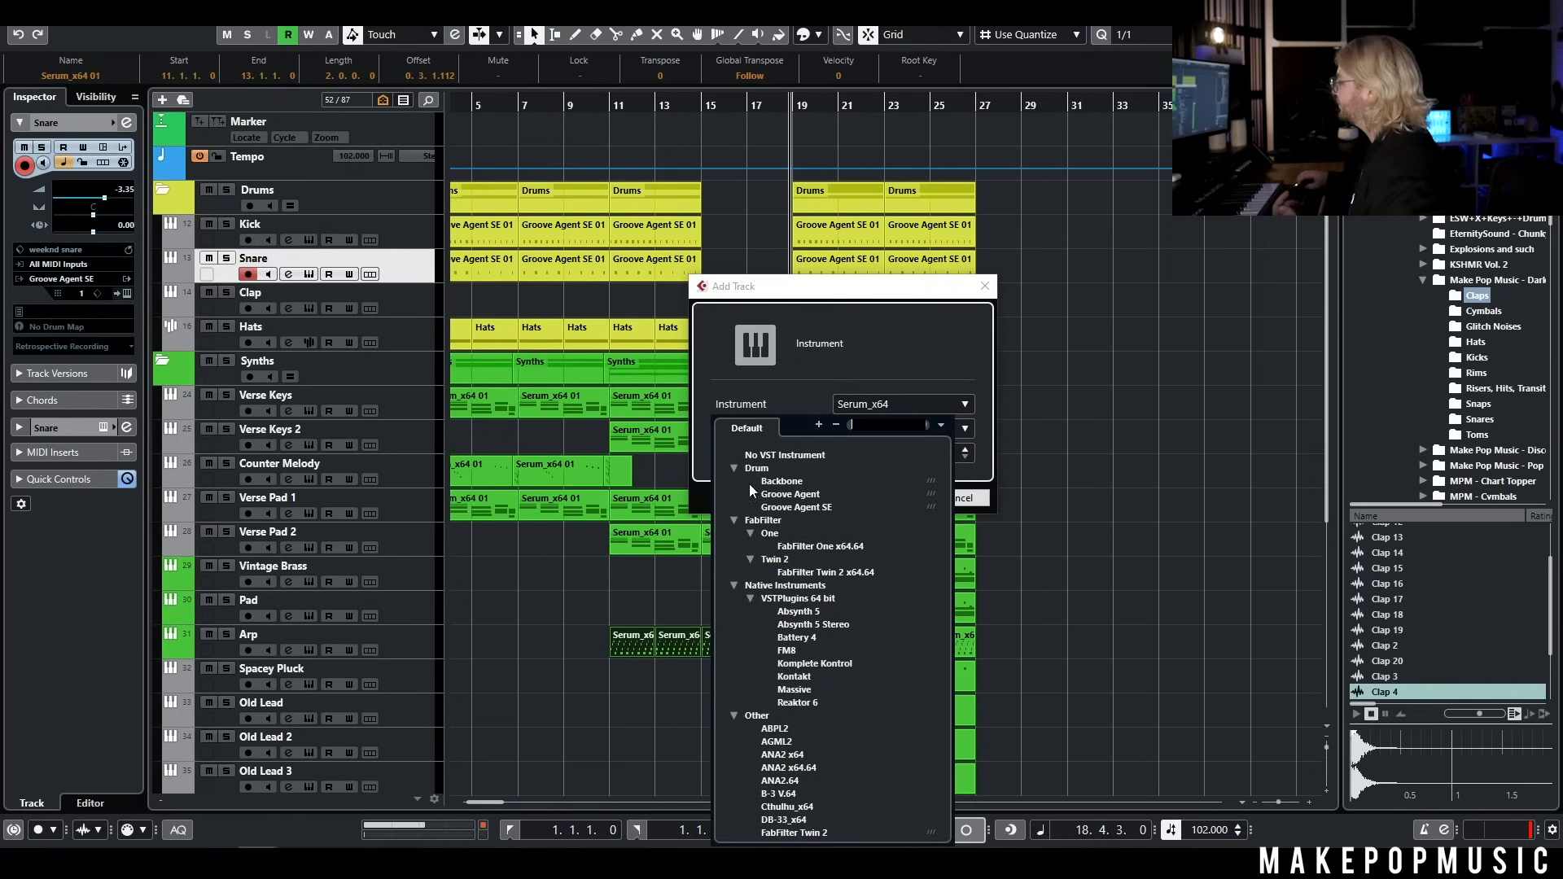
{"action": "left_click", "coordinate": [796, 508]}
{"action": "left_click", "coordinate": [897, 427]}
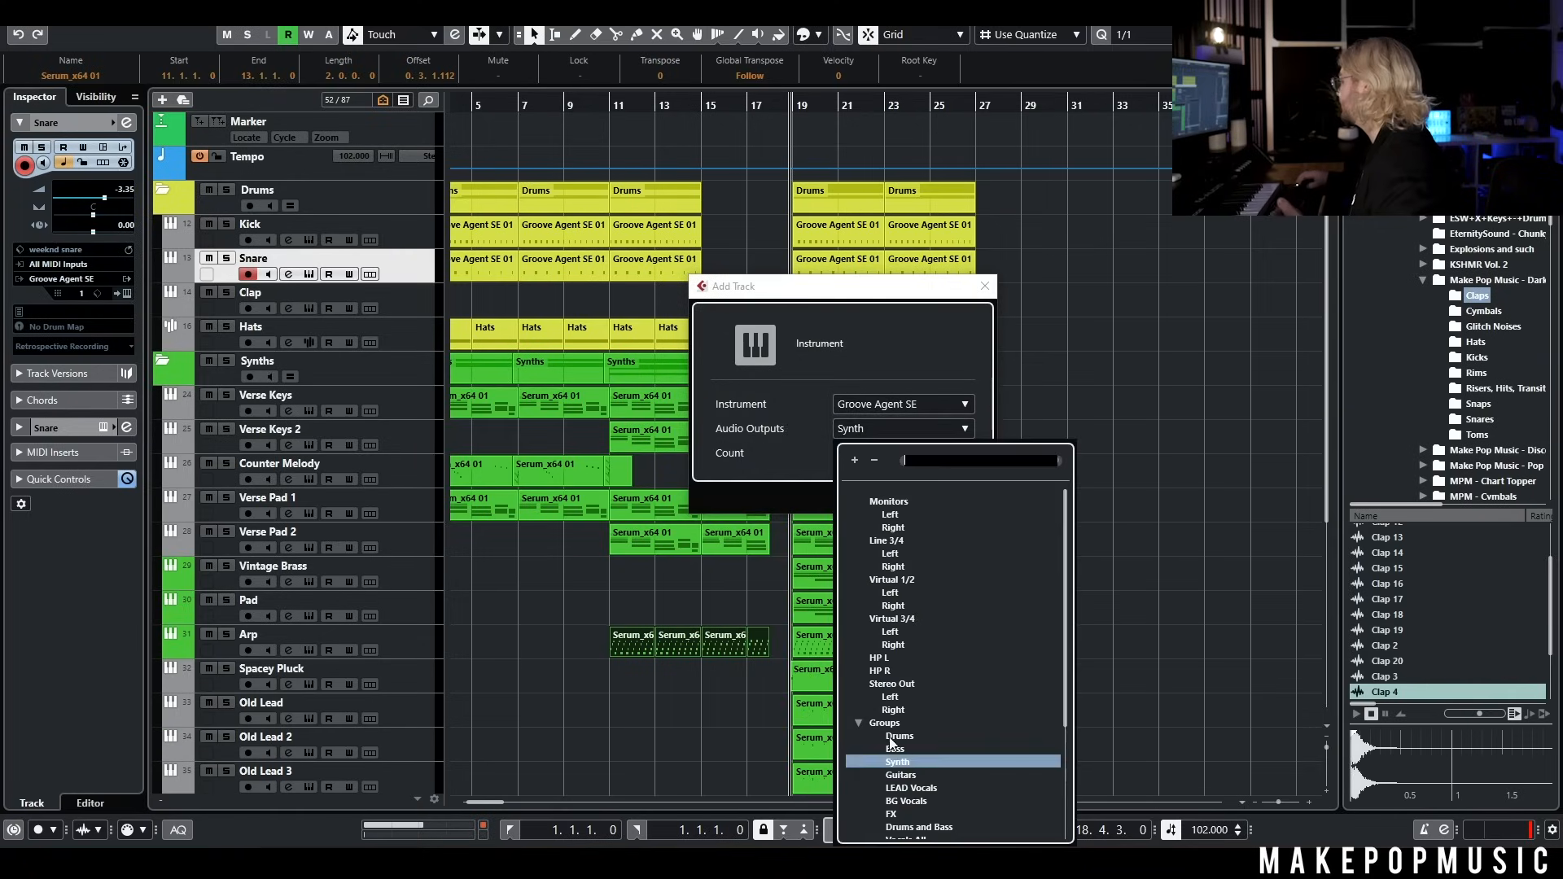
{"action": "left_click", "coordinate": [890, 737]}
{"action": "left_click", "coordinate": [895, 503]}
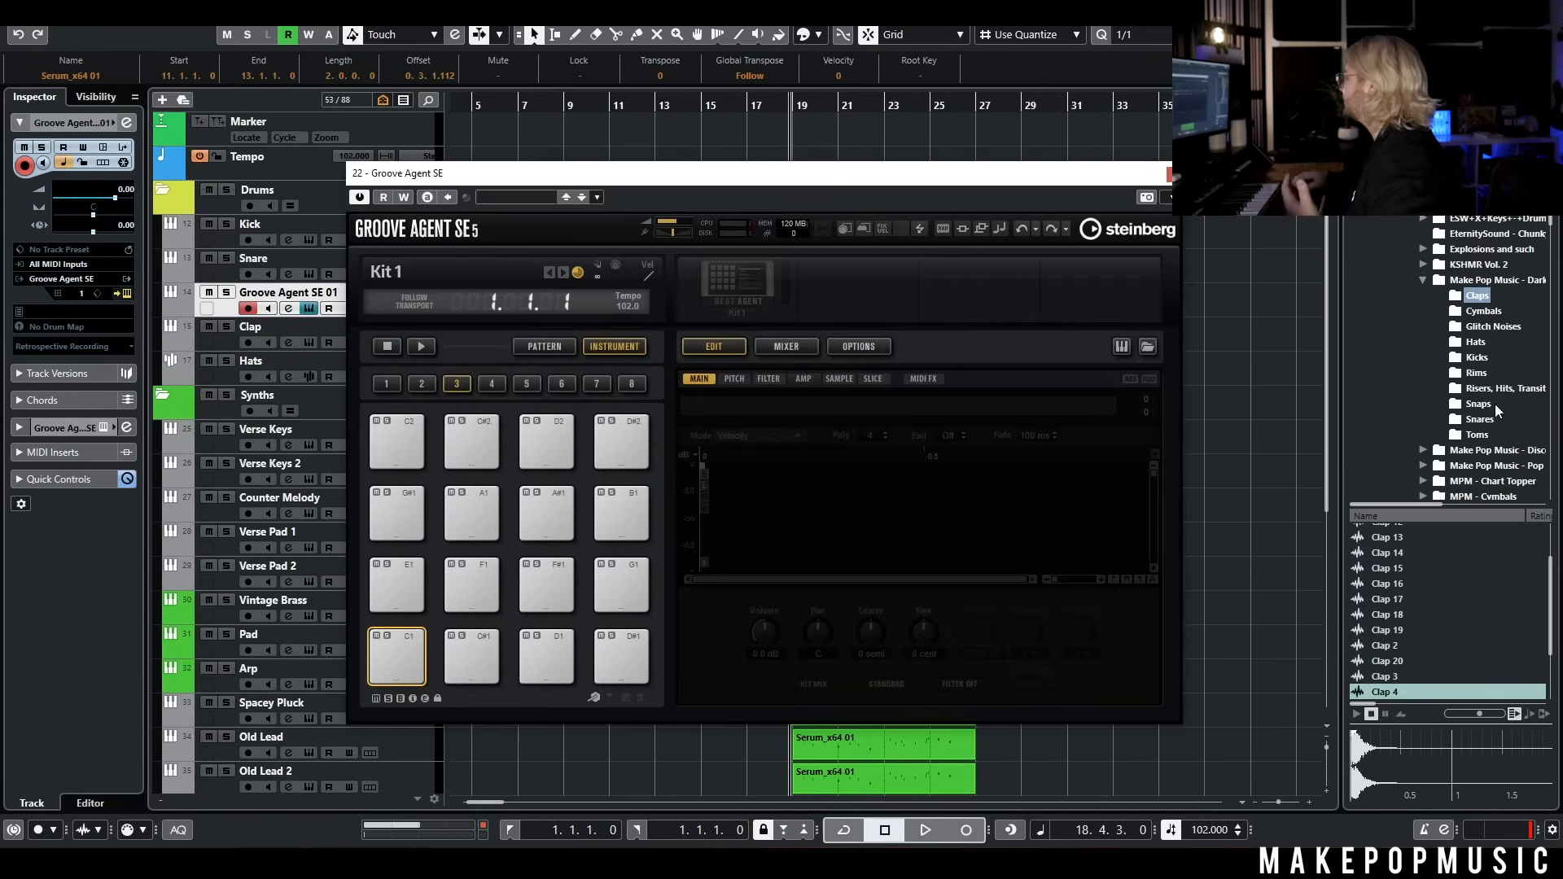
Load Tom 1, Tom 2 and Tom 3 from the Toms folder onto the A1, G1 and F1 pads of the new Groove Agent SE track
{"action": "left_click", "coordinate": [1487, 440]}
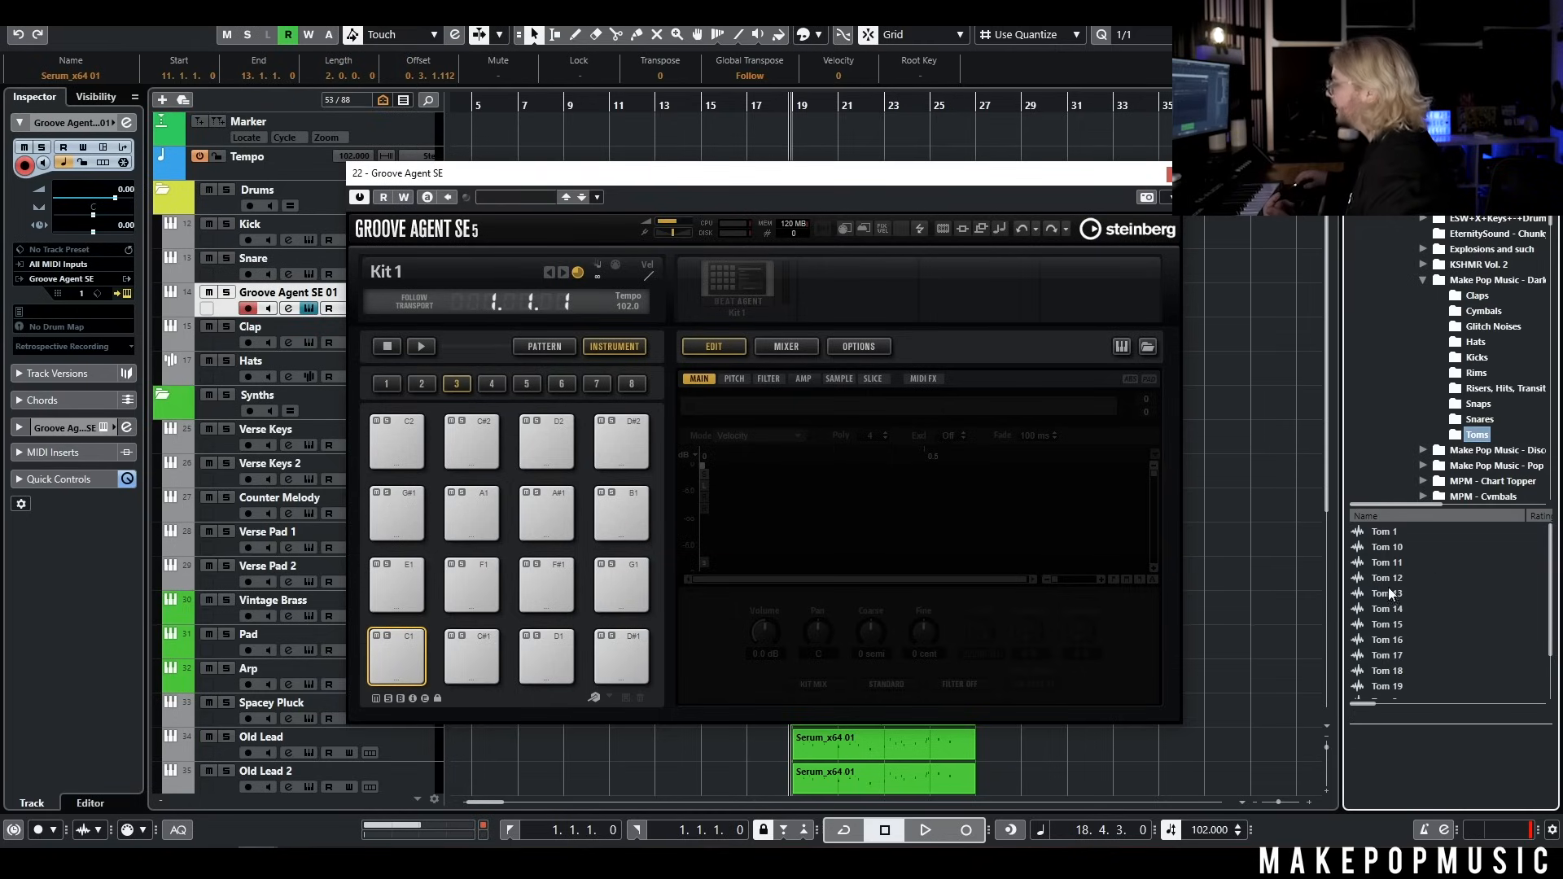
{"action": "left_click", "coordinate": [1385, 531]}
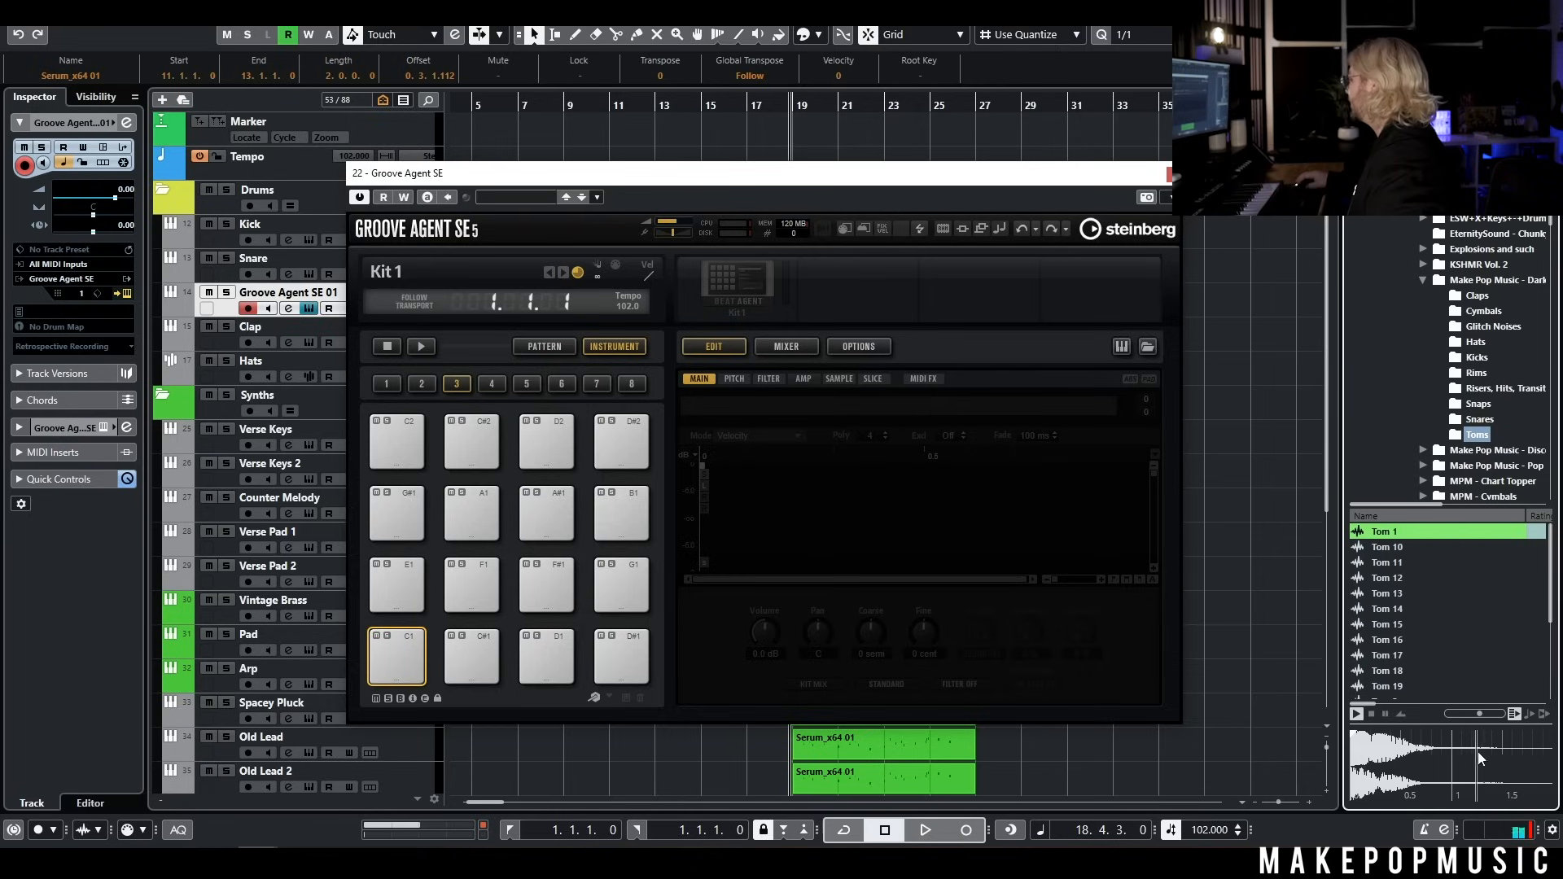
{"action": "left_click_drag", "start_coordinate": [1396, 531], "coordinate": [485, 510]}
{"action": "scroll", "coordinate": [1452, 627], "scroll_direction": "down", "scroll_amount": 3}
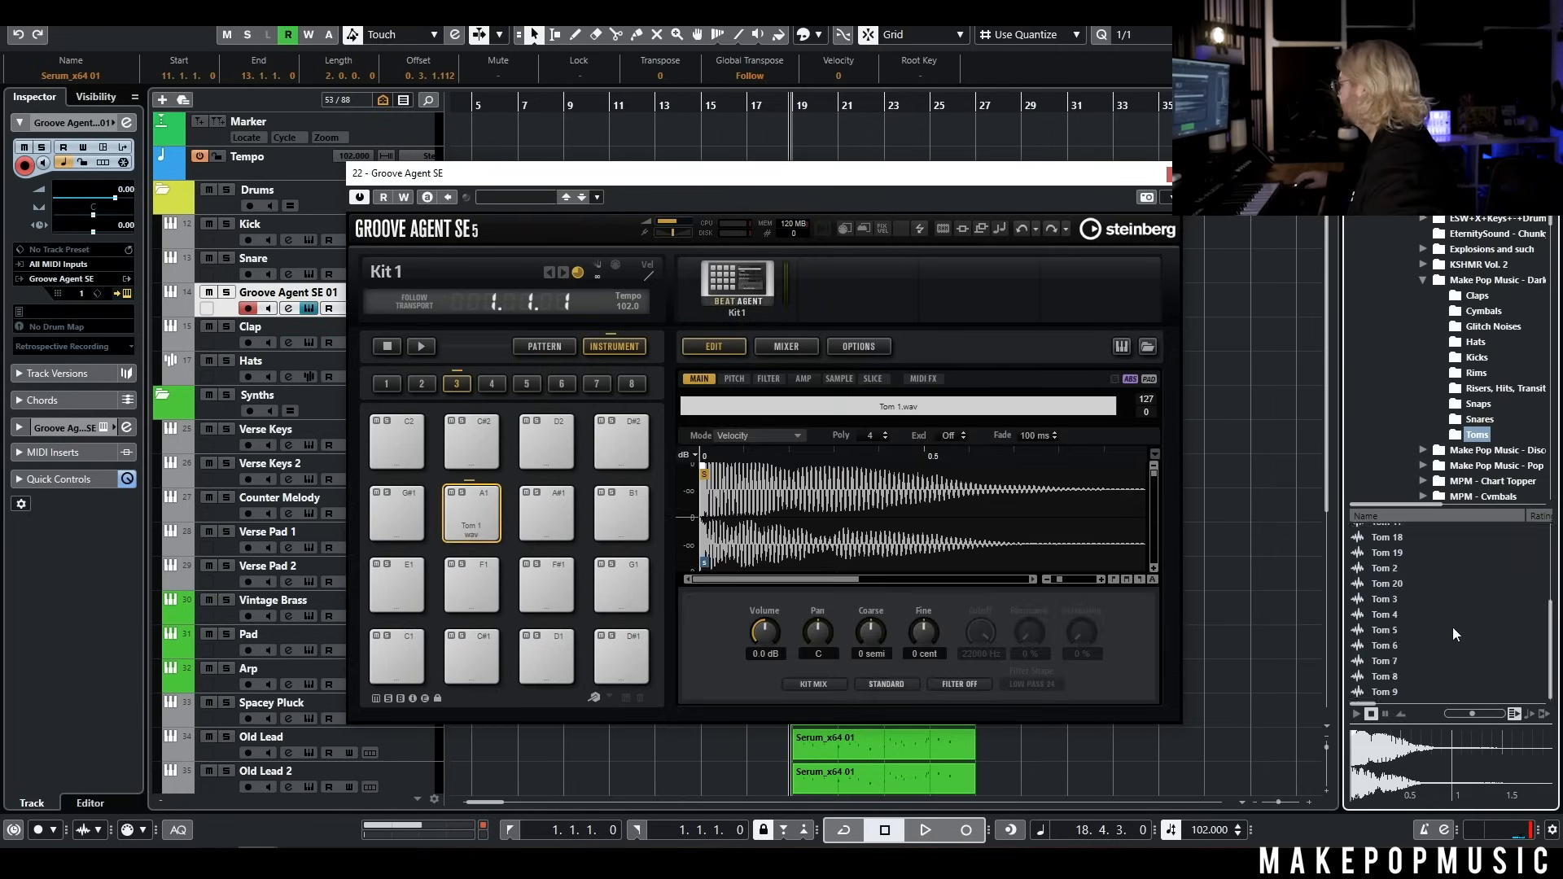
{"action": "left_click", "coordinate": [1399, 567]}
{"action": "left_click_drag", "start_coordinate": [1399, 565], "coordinate": [631, 581]}
{"action": "left_click", "coordinate": [1385, 600]}
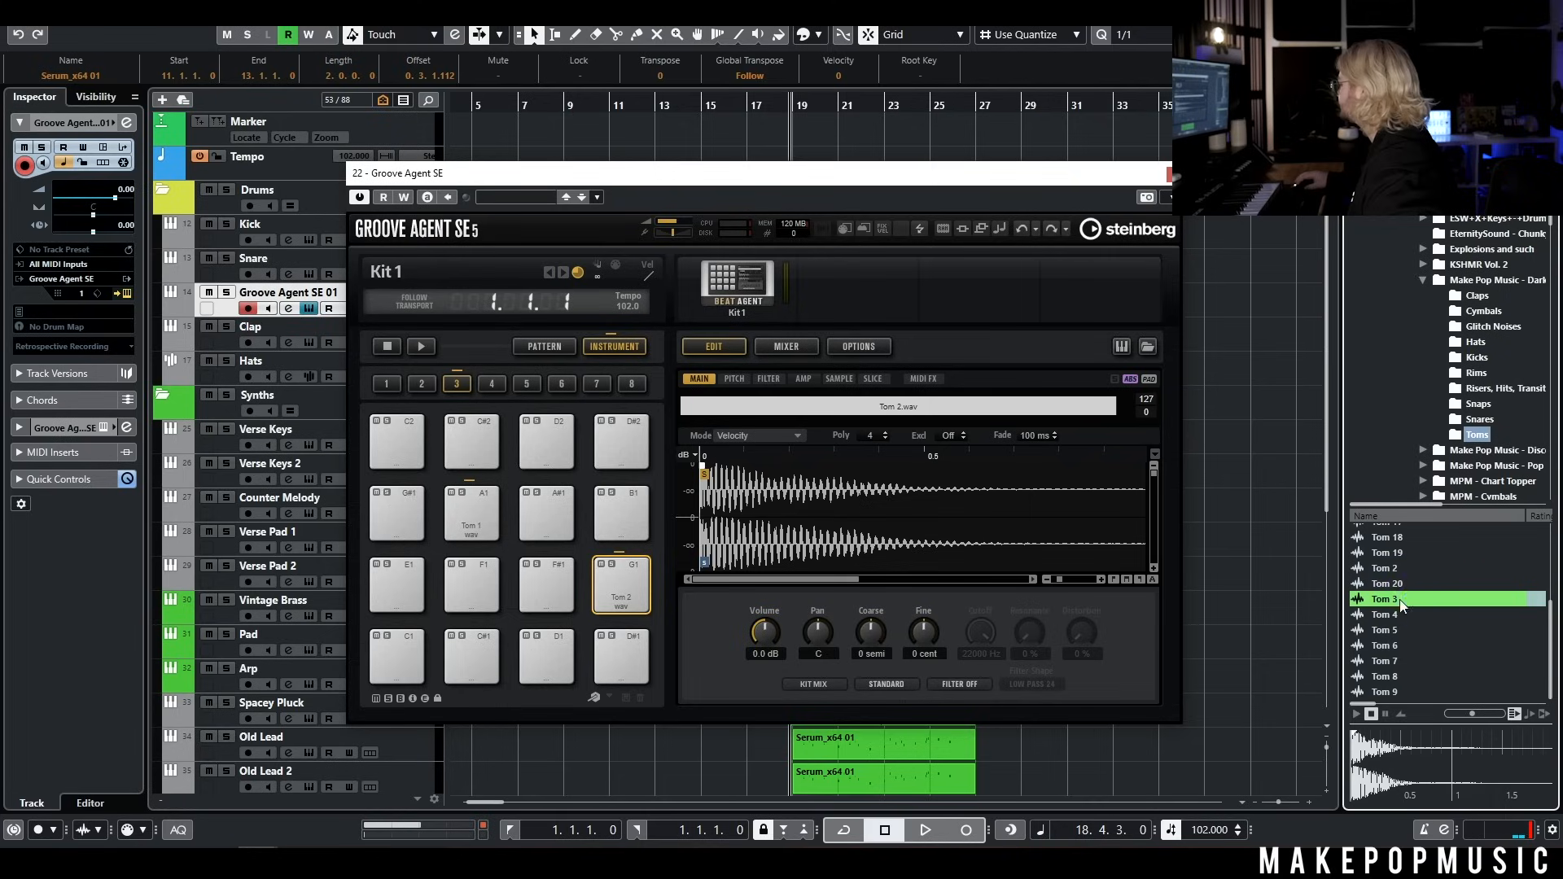
{"action": "left_click_drag", "start_coordinate": [1385, 599], "coordinate": [480, 587]}
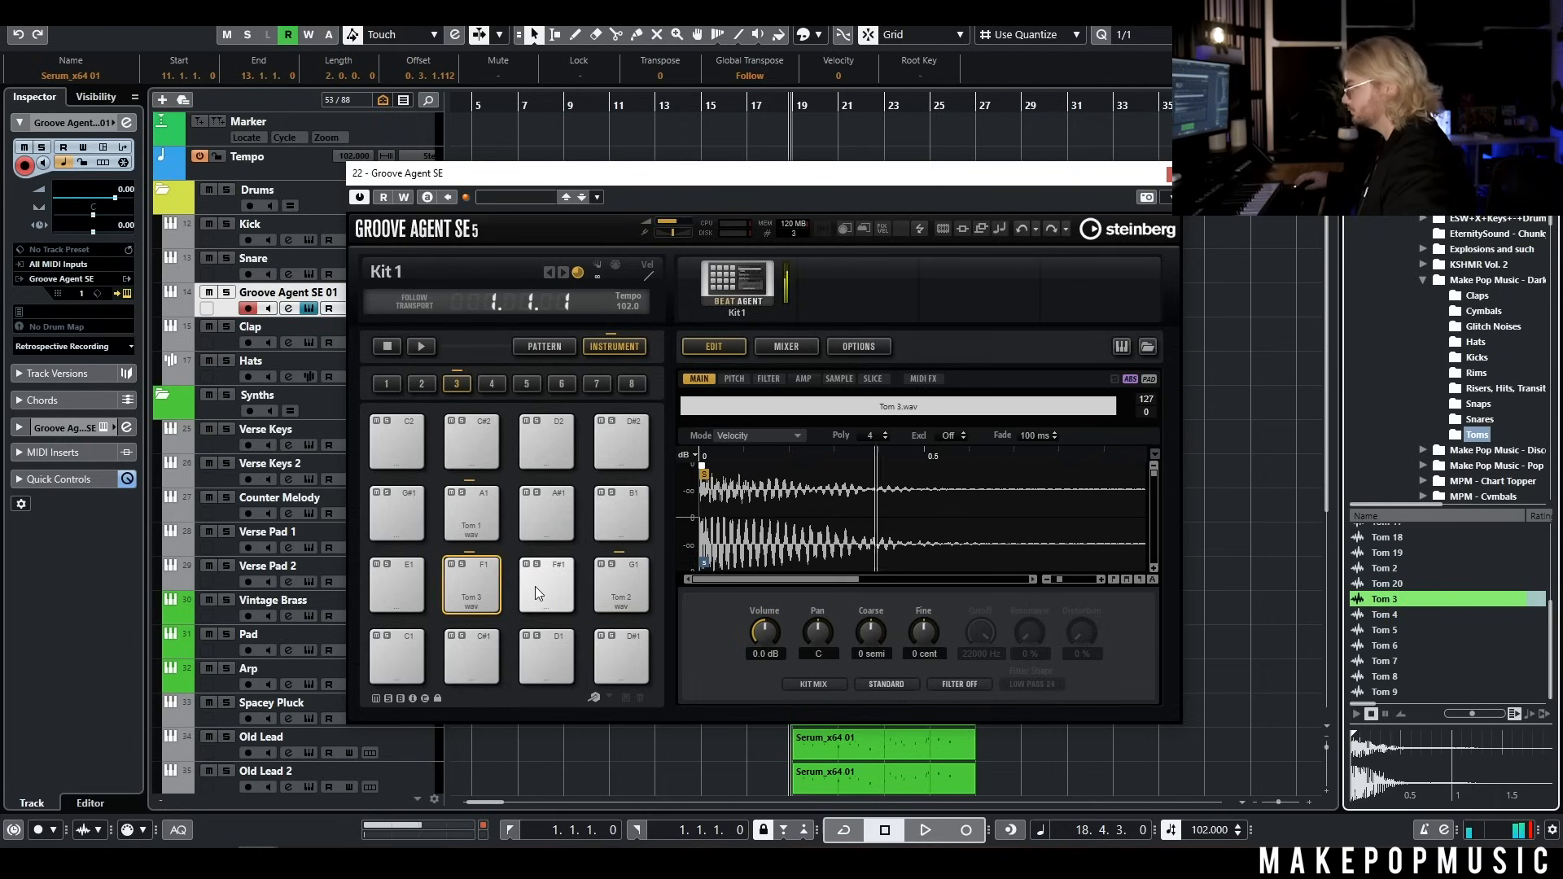
{"action": "left_click", "coordinate": [1174, 174]}
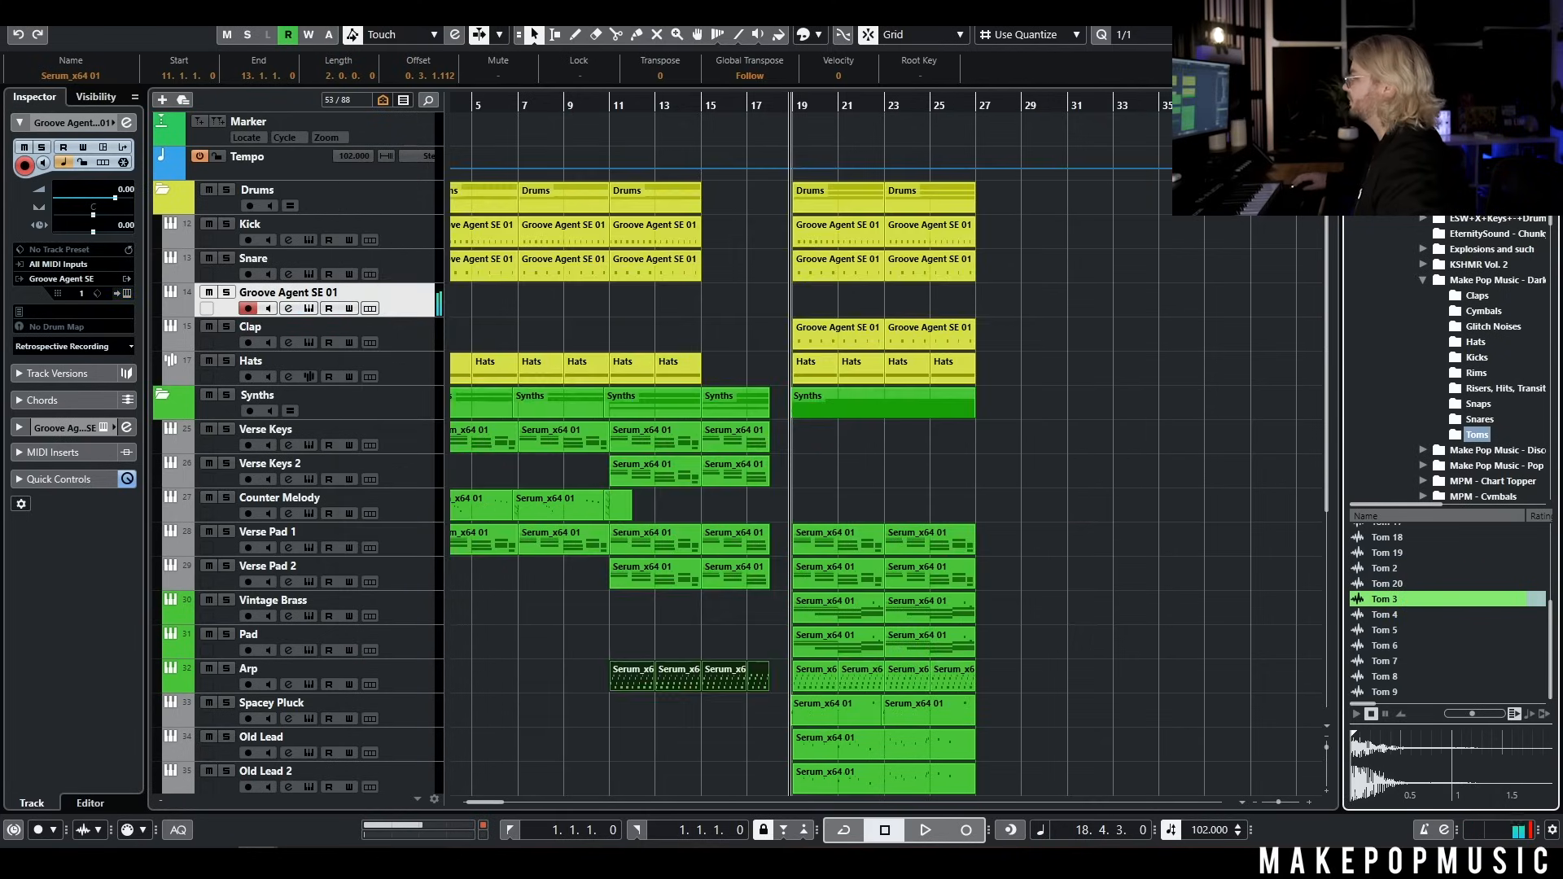
Lower the new drum track's volume to -6.22 and record a tom fill leading into the chorus at bar 19
{"action": "left_click_drag", "start_coordinate": [117, 201], "coordinate": [103, 206]}
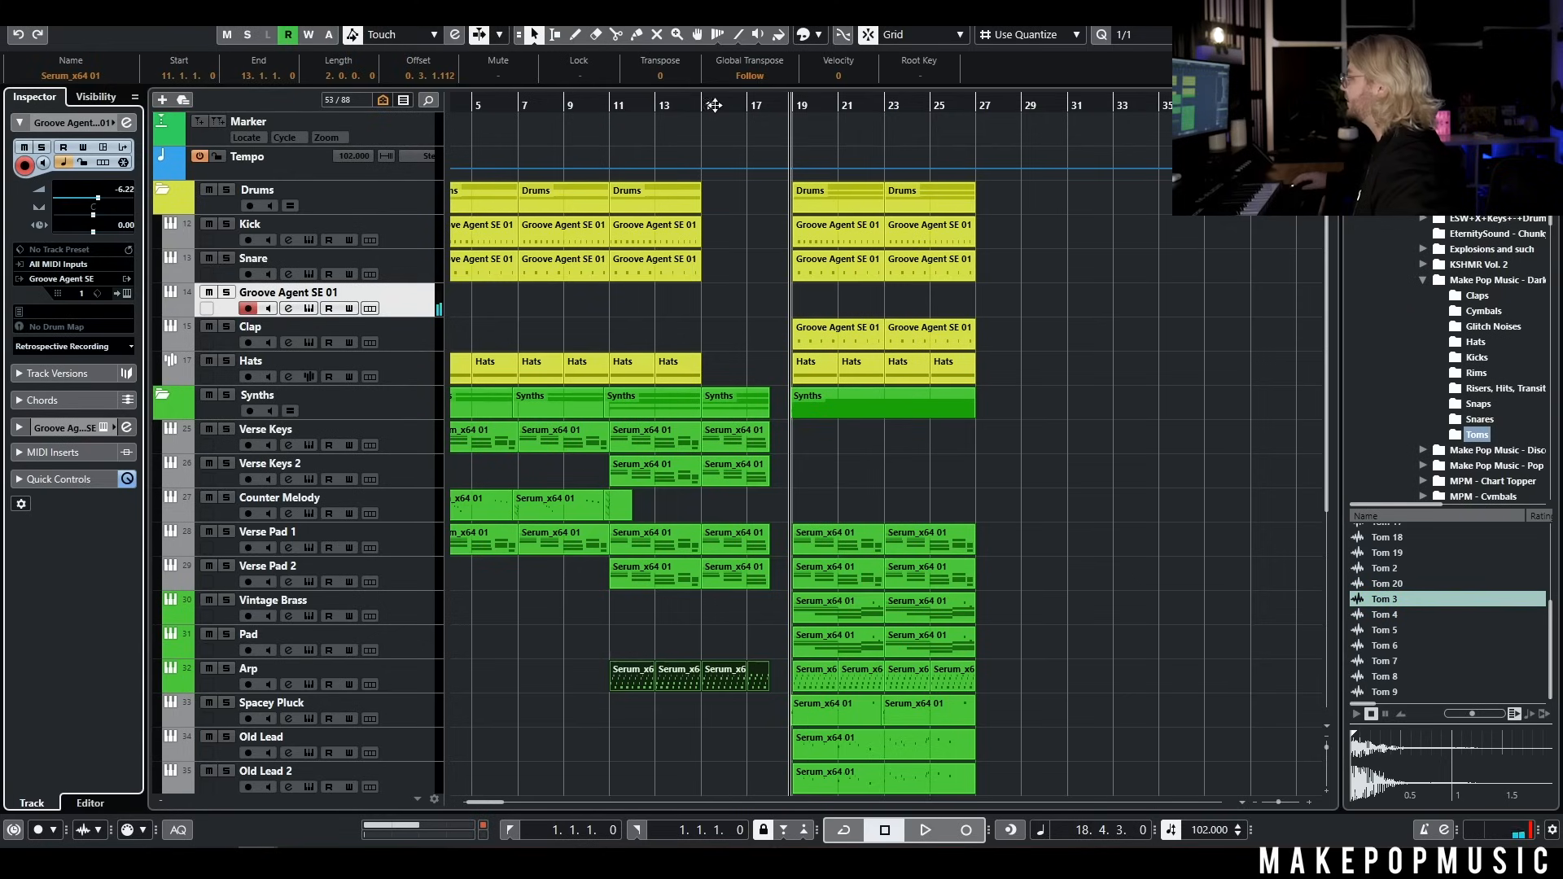
{"action": "left_click", "coordinate": [713, 105]}
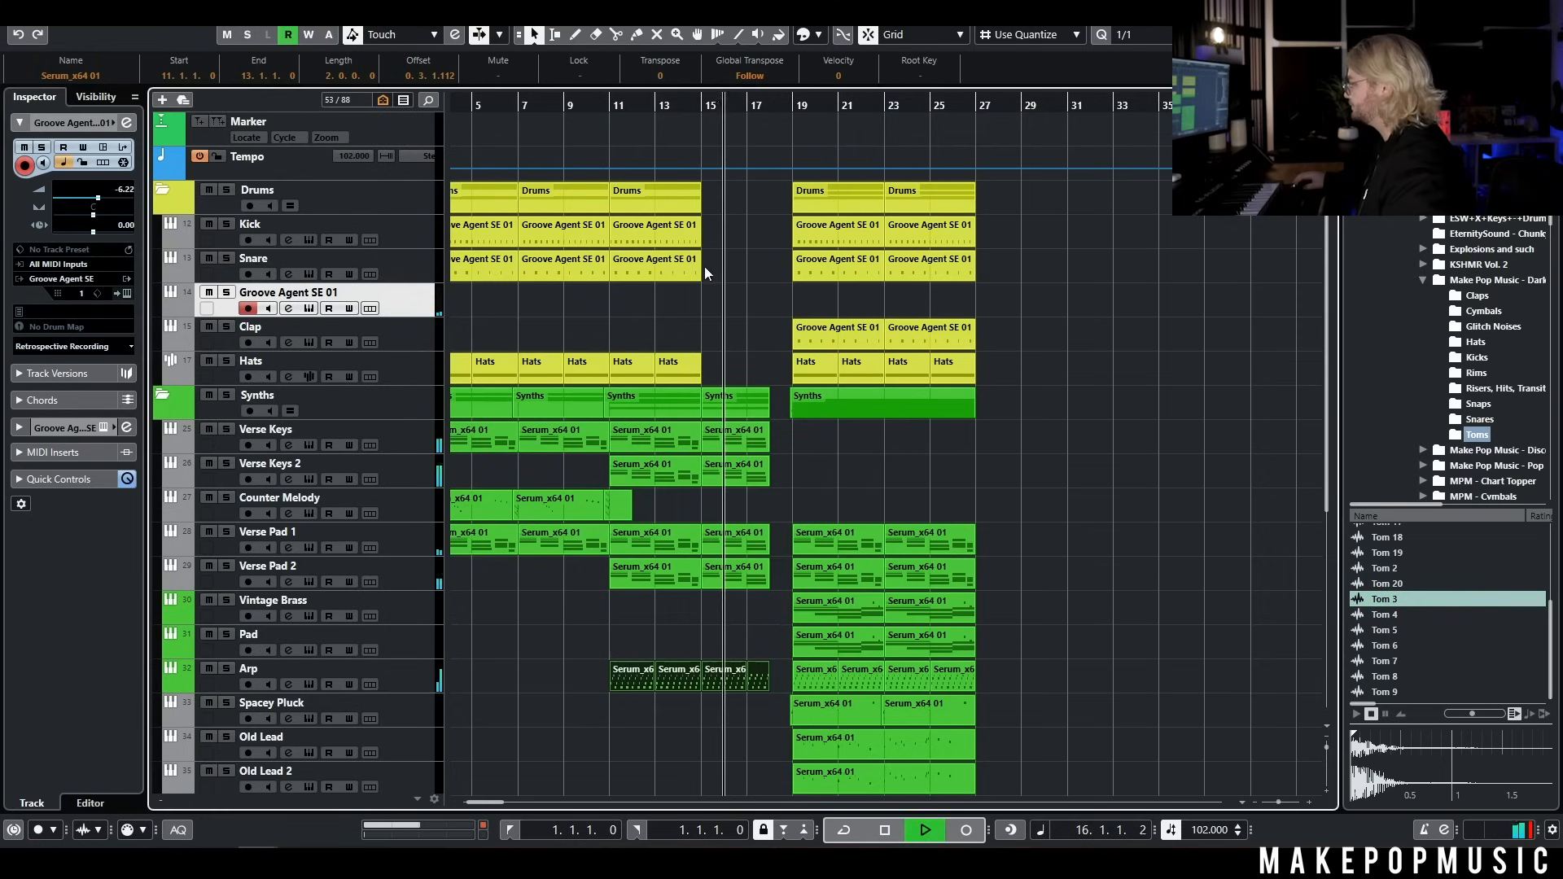
{"action": "left_click", "coordinate": [967, 830]}
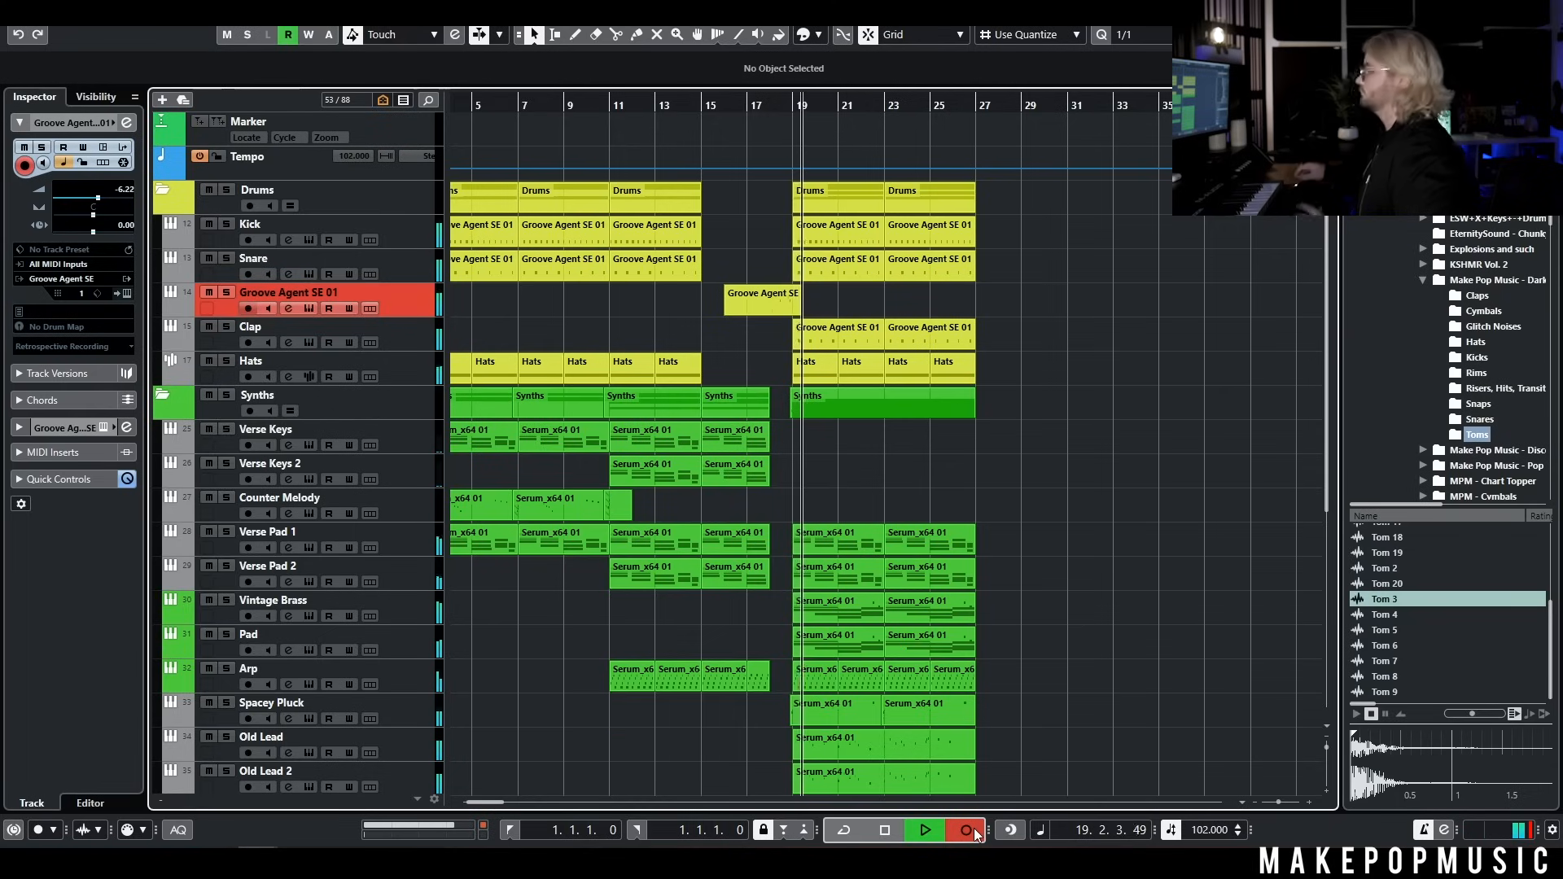
{"action": "key", "text": "space"}
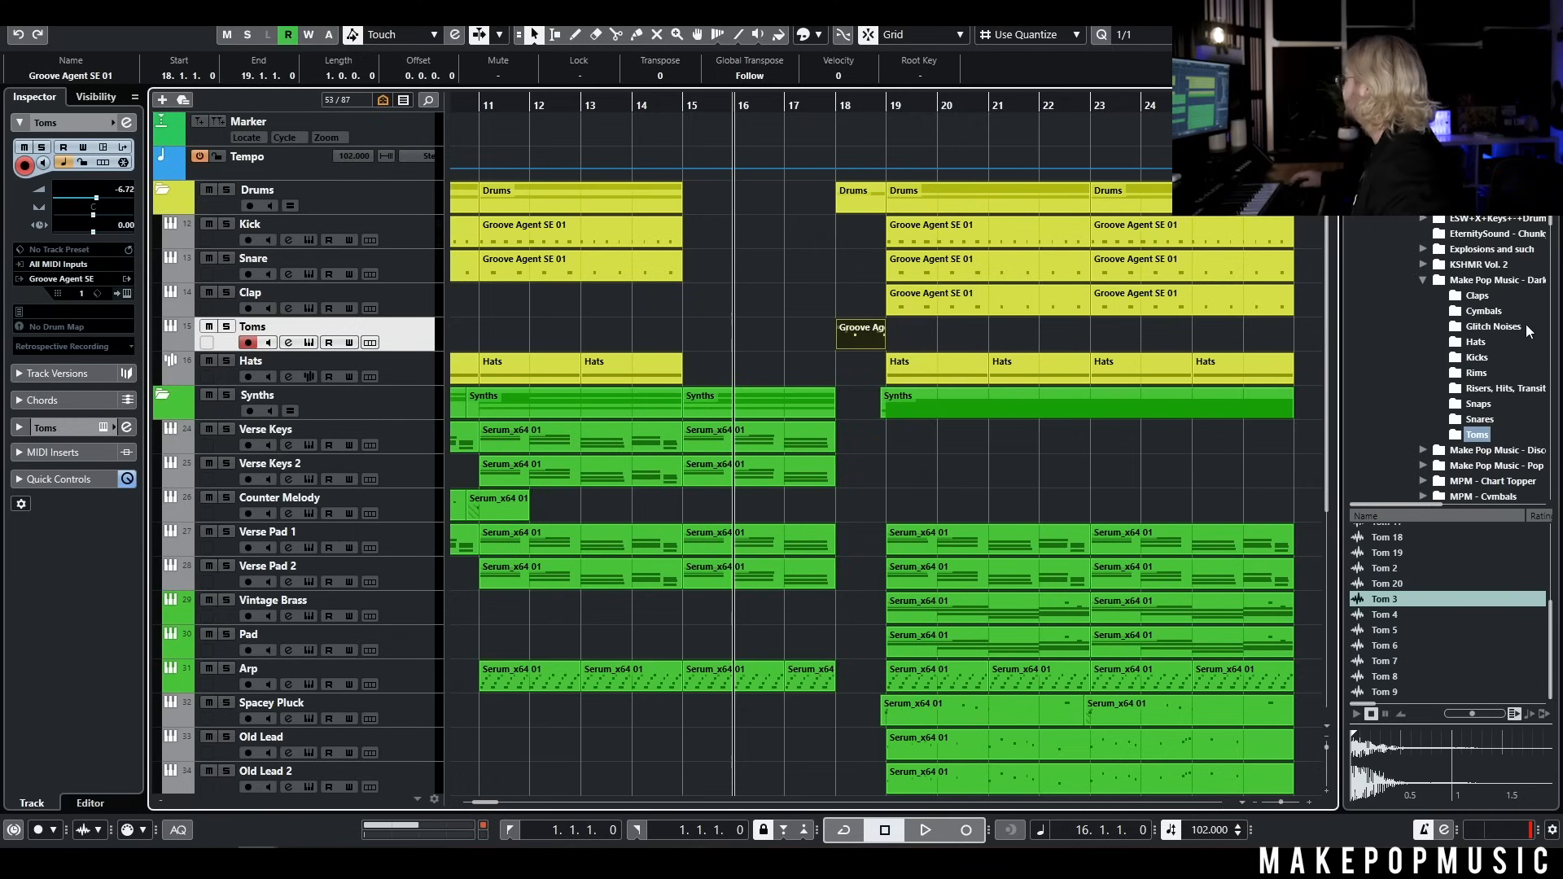
From the risers folder, place Riser 7 and Transition 9 ending at bar 18, and Transition 9, Hit 8, Crash 2 and Hit 10 at bar 19
{"action": "left_click", "coordinate": [1497, 389]}
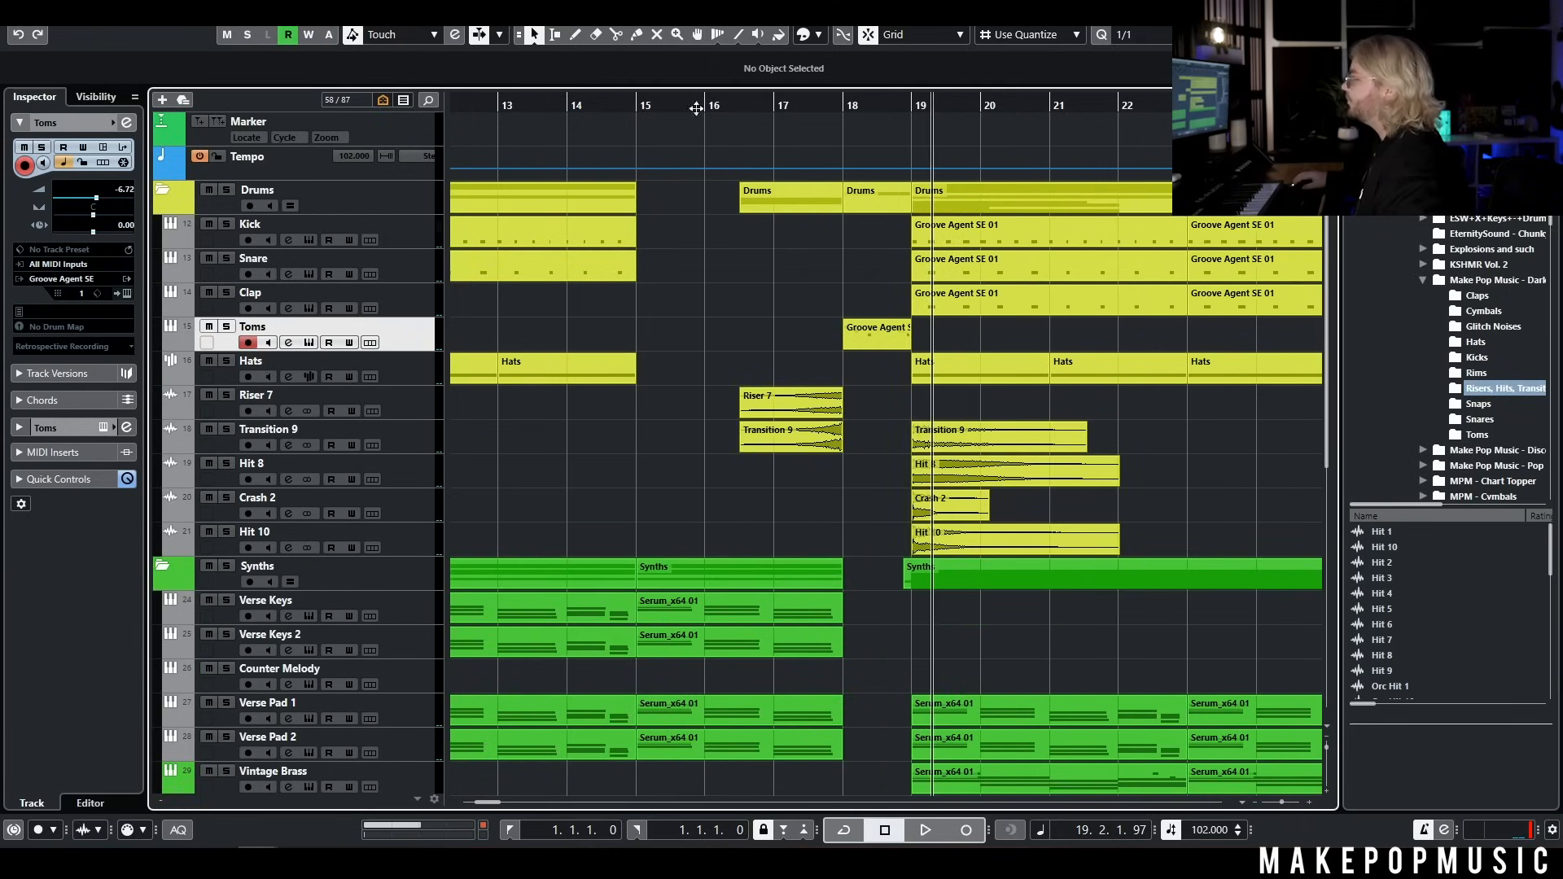
{"action": "left_click", "coordinate": [696, 109]}
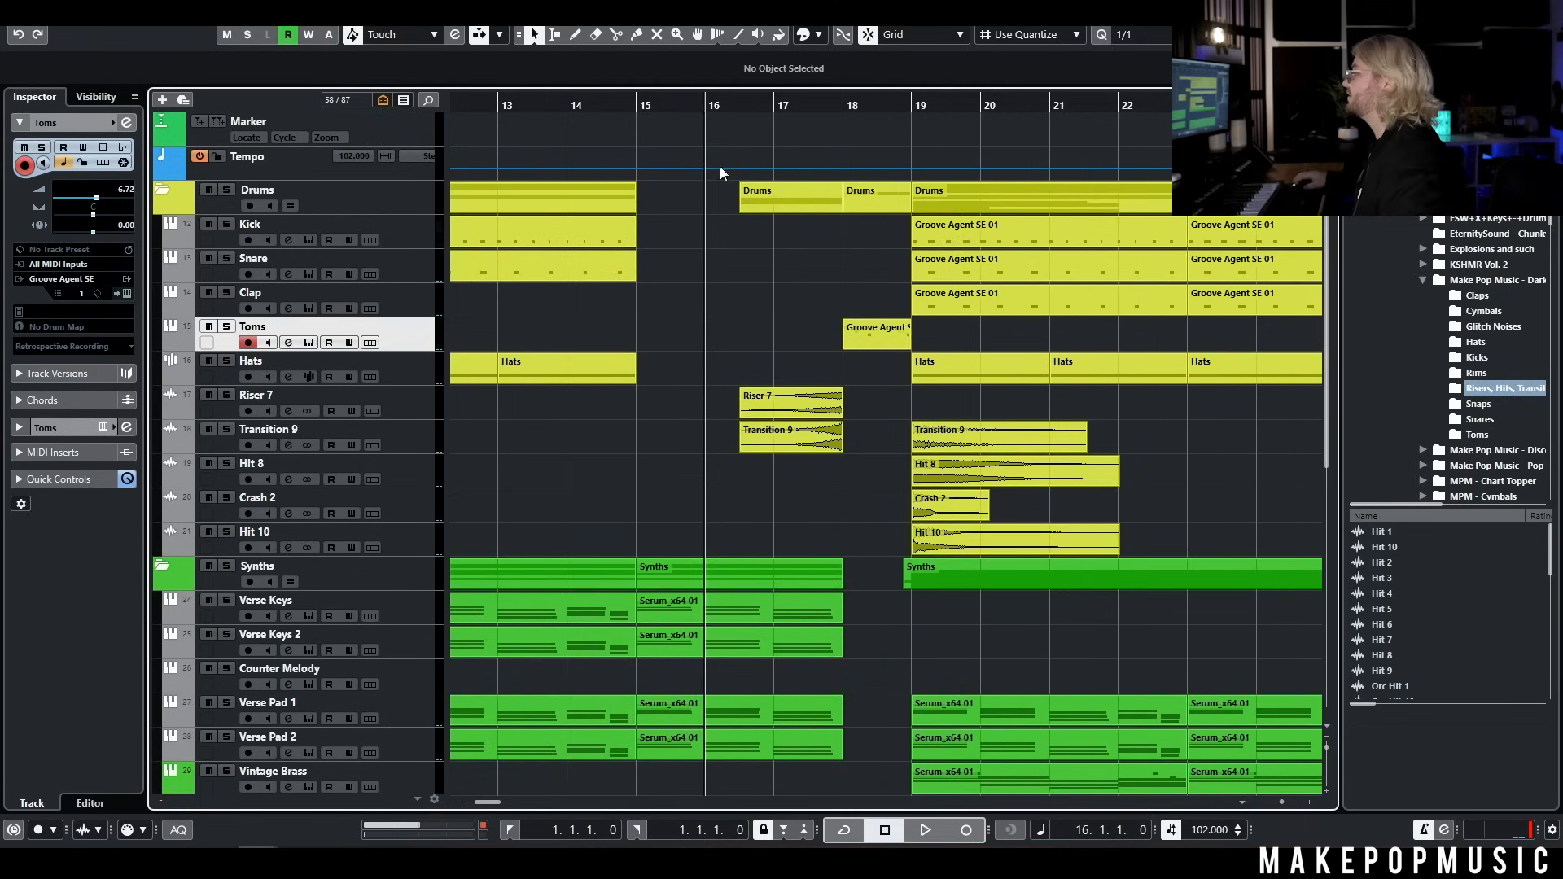
Solo and play the Riser 7 and Transition 9 tracks to audition their clips before bar 18 and at bar 19
{"action": "left_click", "coordinate": [228, 396]}
{"action": "key", "text": "space"}
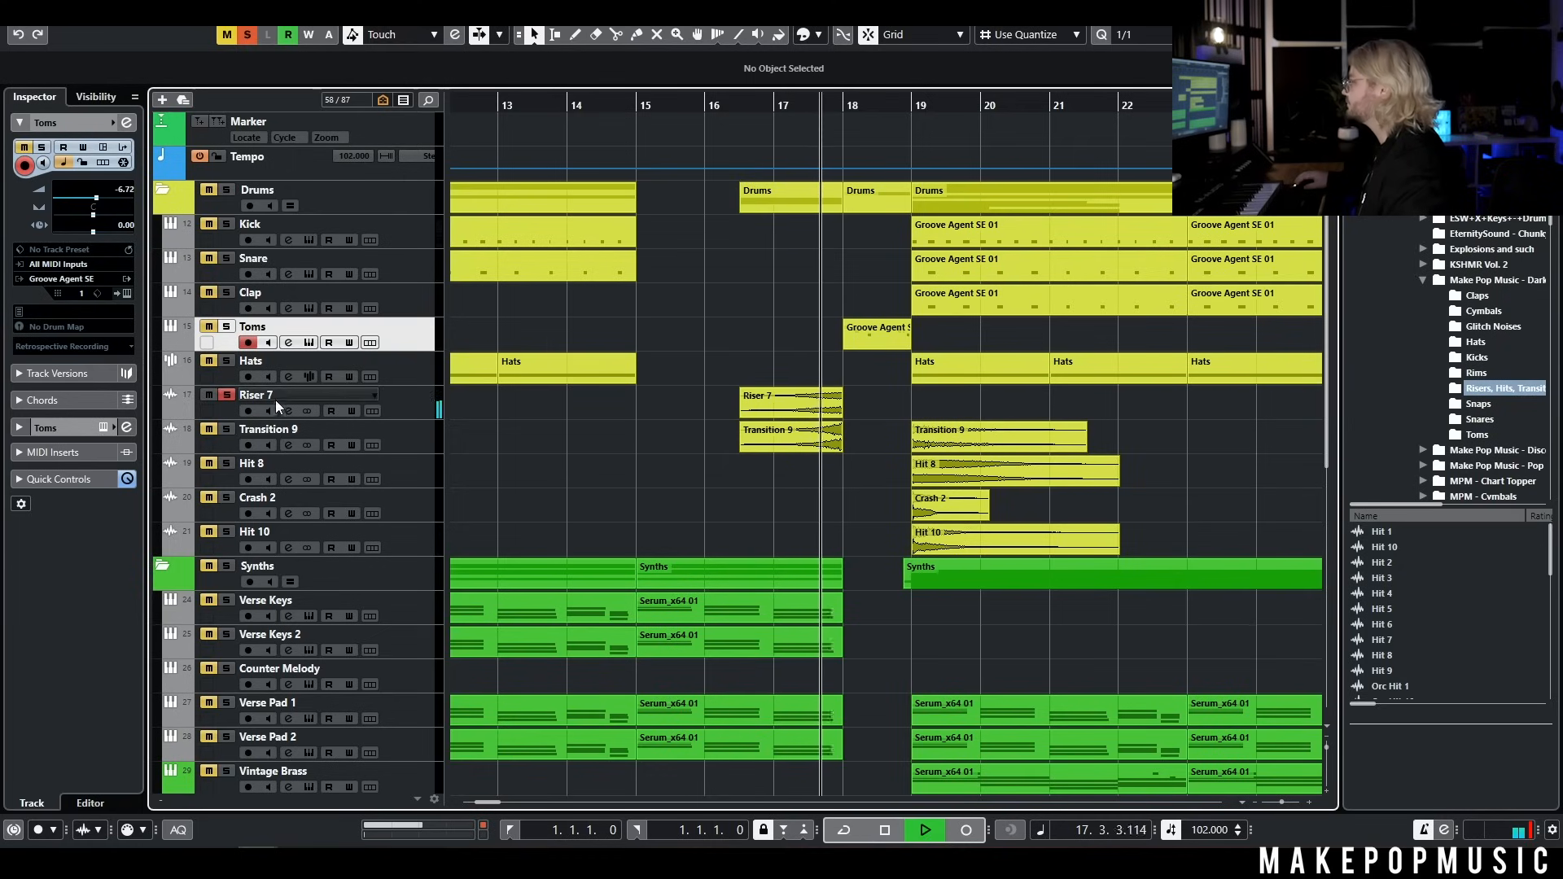
{"action": "key", "text": "space"}
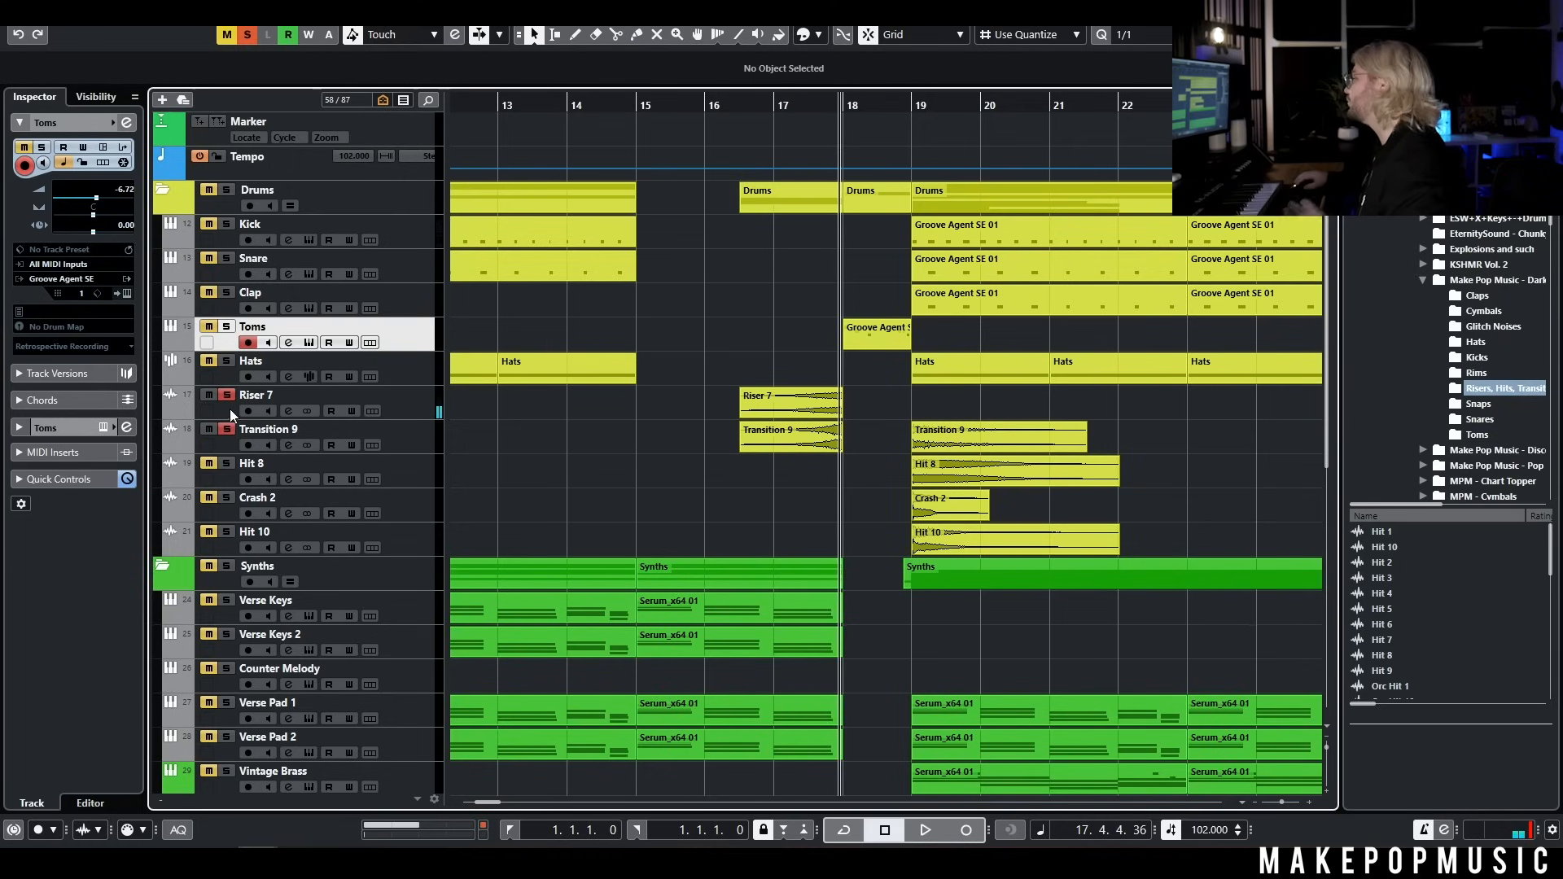
{"action": "left_click", "coordinate": [736, 122]}
{"action": "key", "text": "space"}
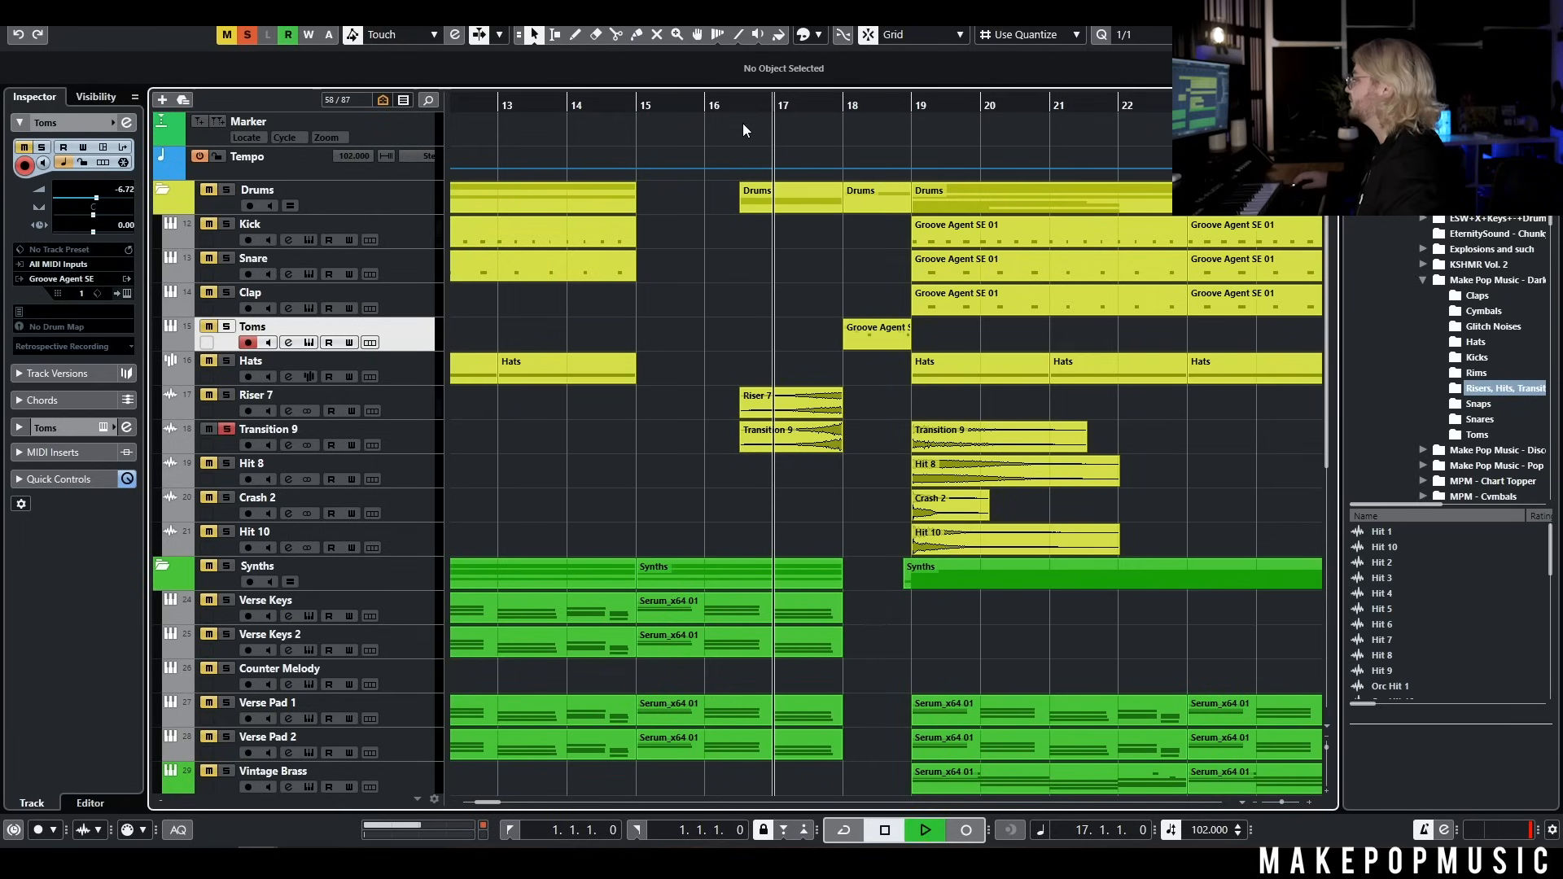
{"action": "key", "text": "space"}
{"action": "left_click", "coordinate": [903, 108]}
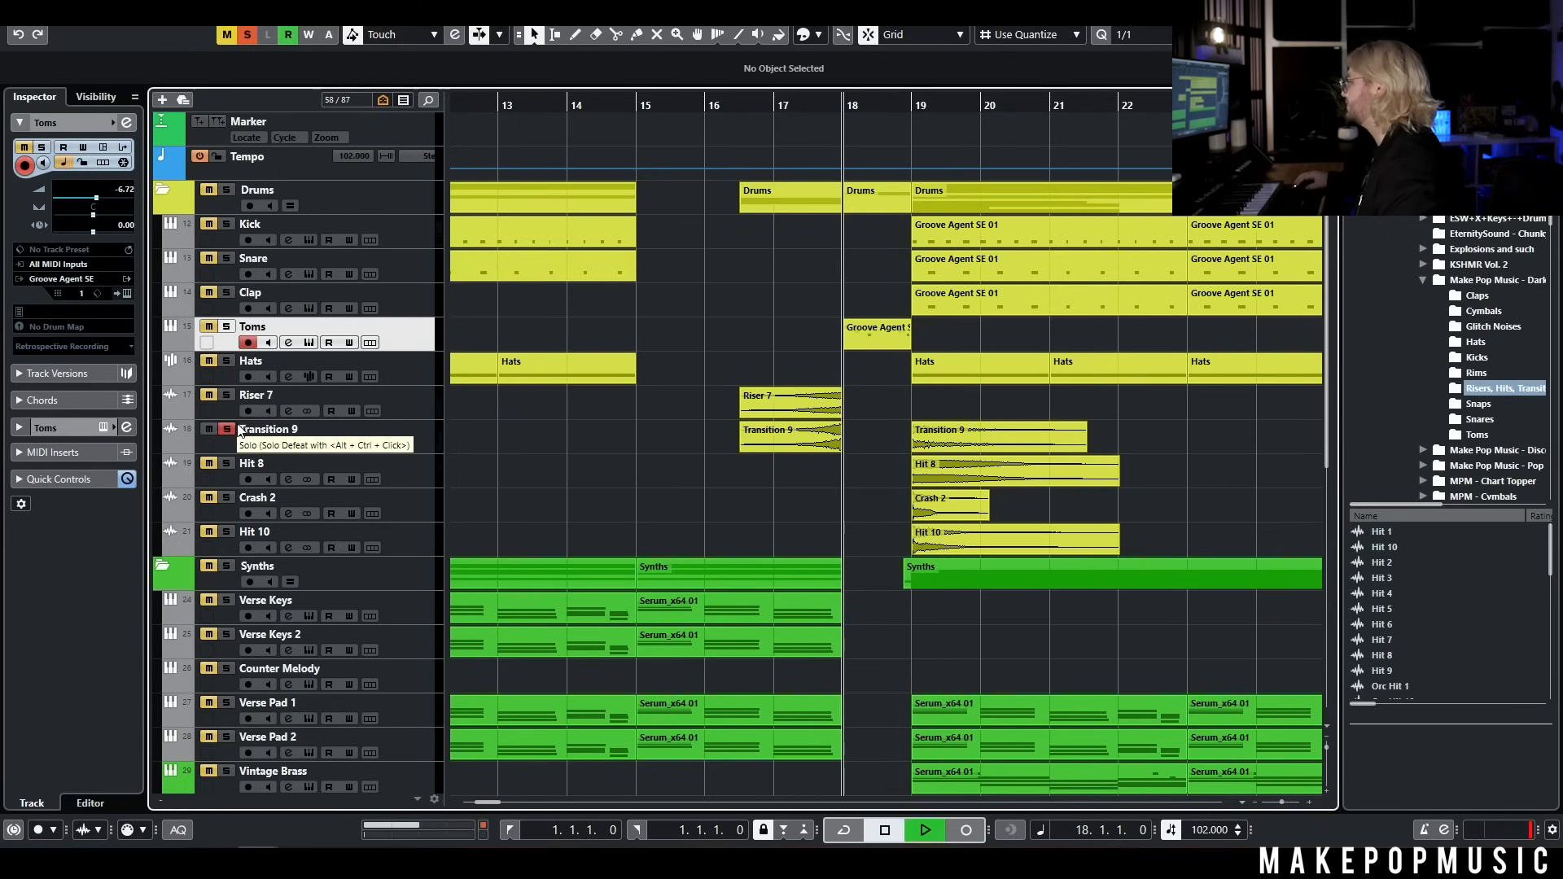
{"action": "key", "text": "space"}
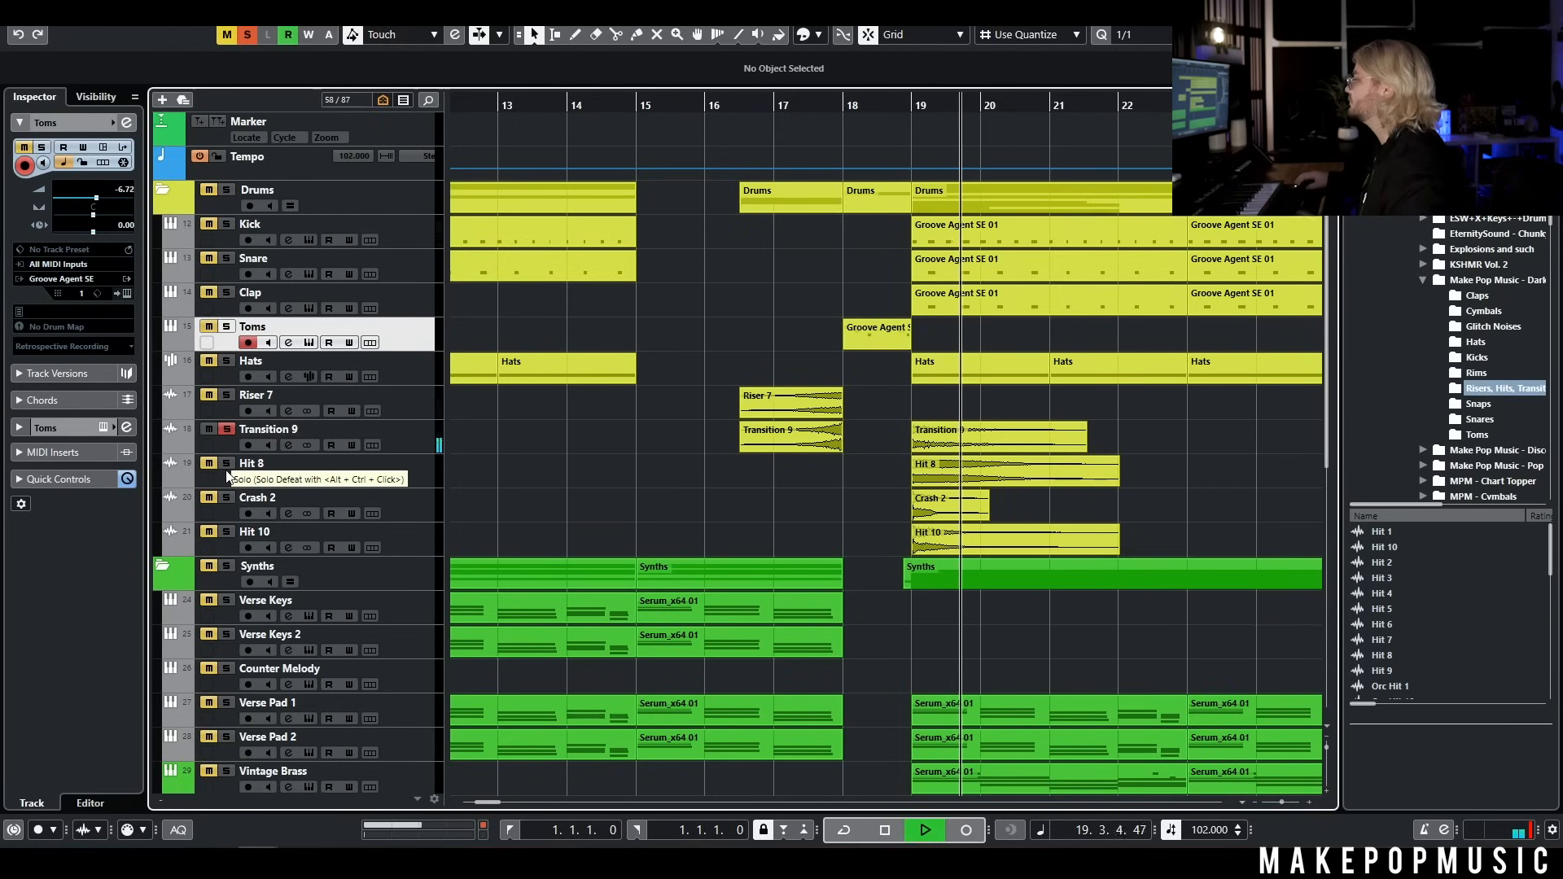
{"action": "key", "text": "space"}
Switch the solo from Transition 9 to Hit 8 and play its clip from bar 19
{"action": "left_click", "coordinate": [227, 463]}
{"action": "left_click", "coordinate": [228, 431]}
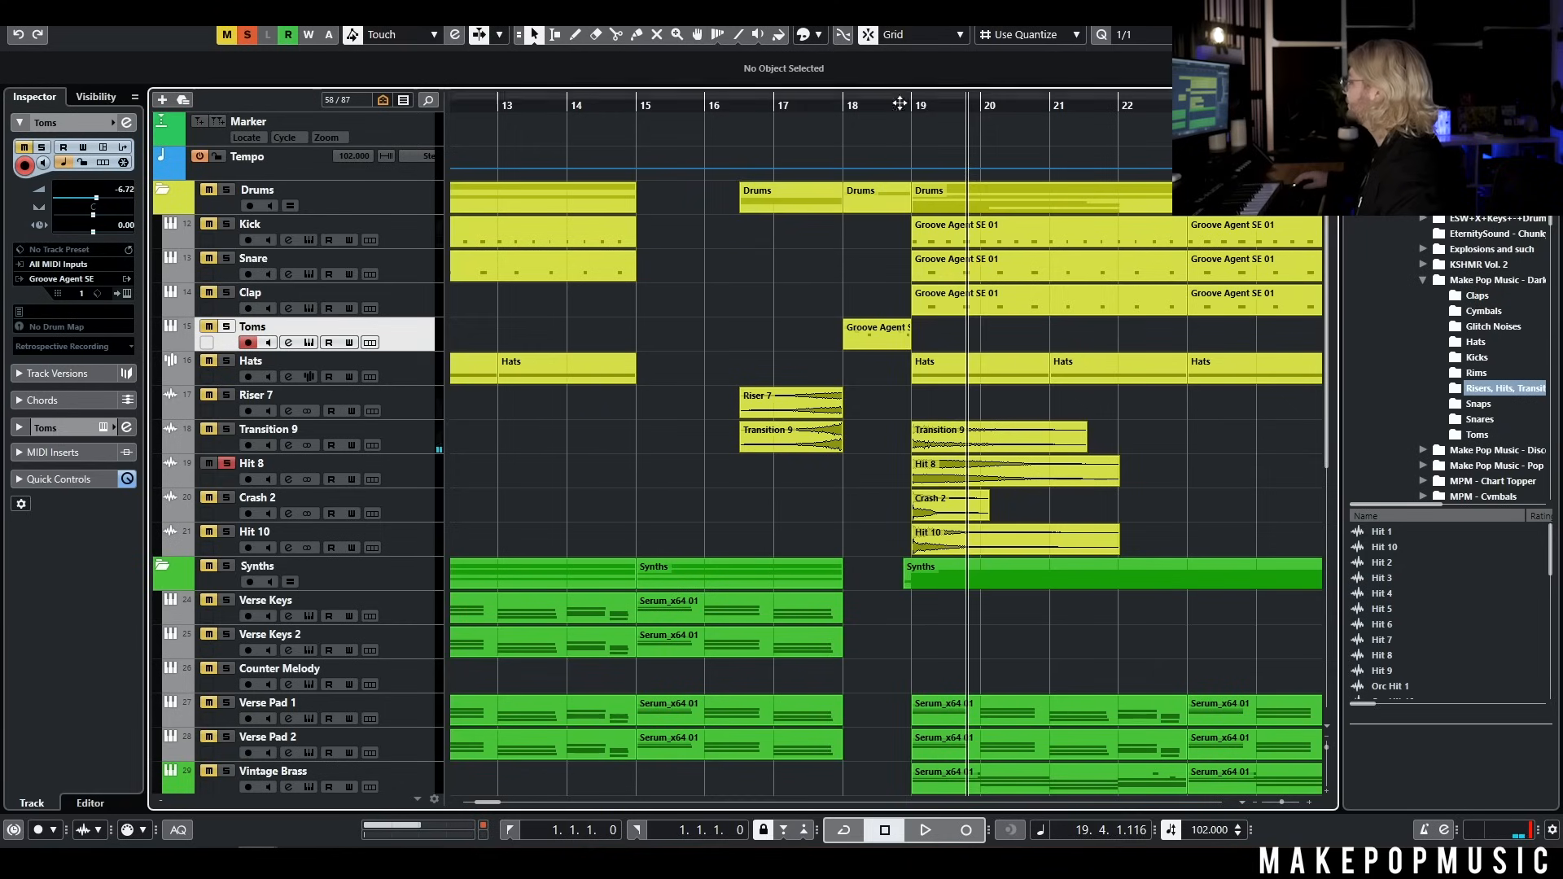
{"action": "left_click", "coordinate": [904, 107]}
{"action": "key", "text": "space"}
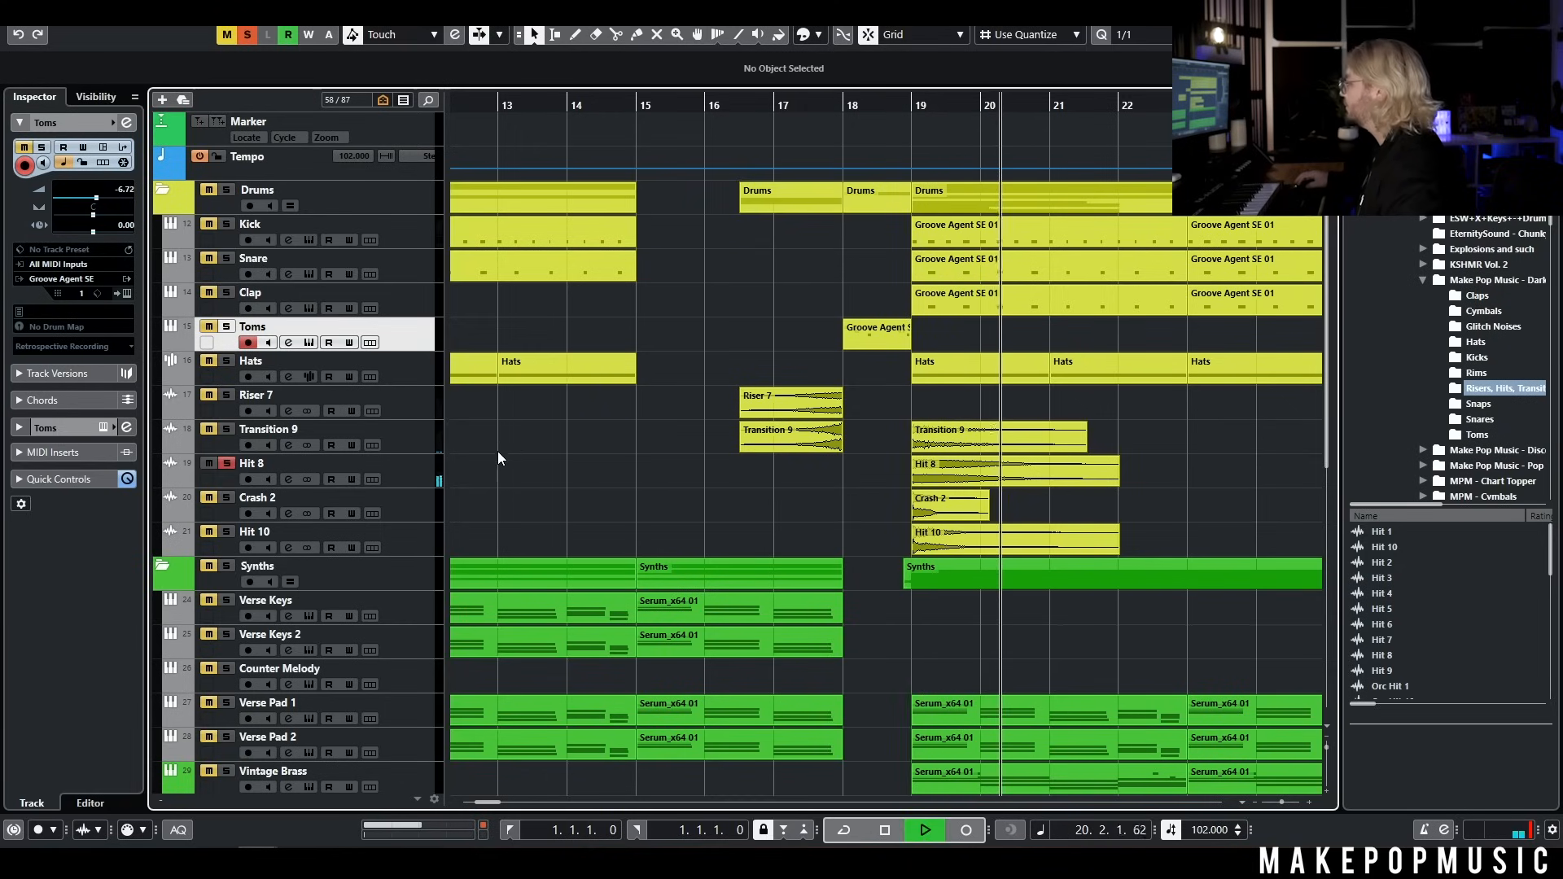
{"action": "key", "text": "space"}
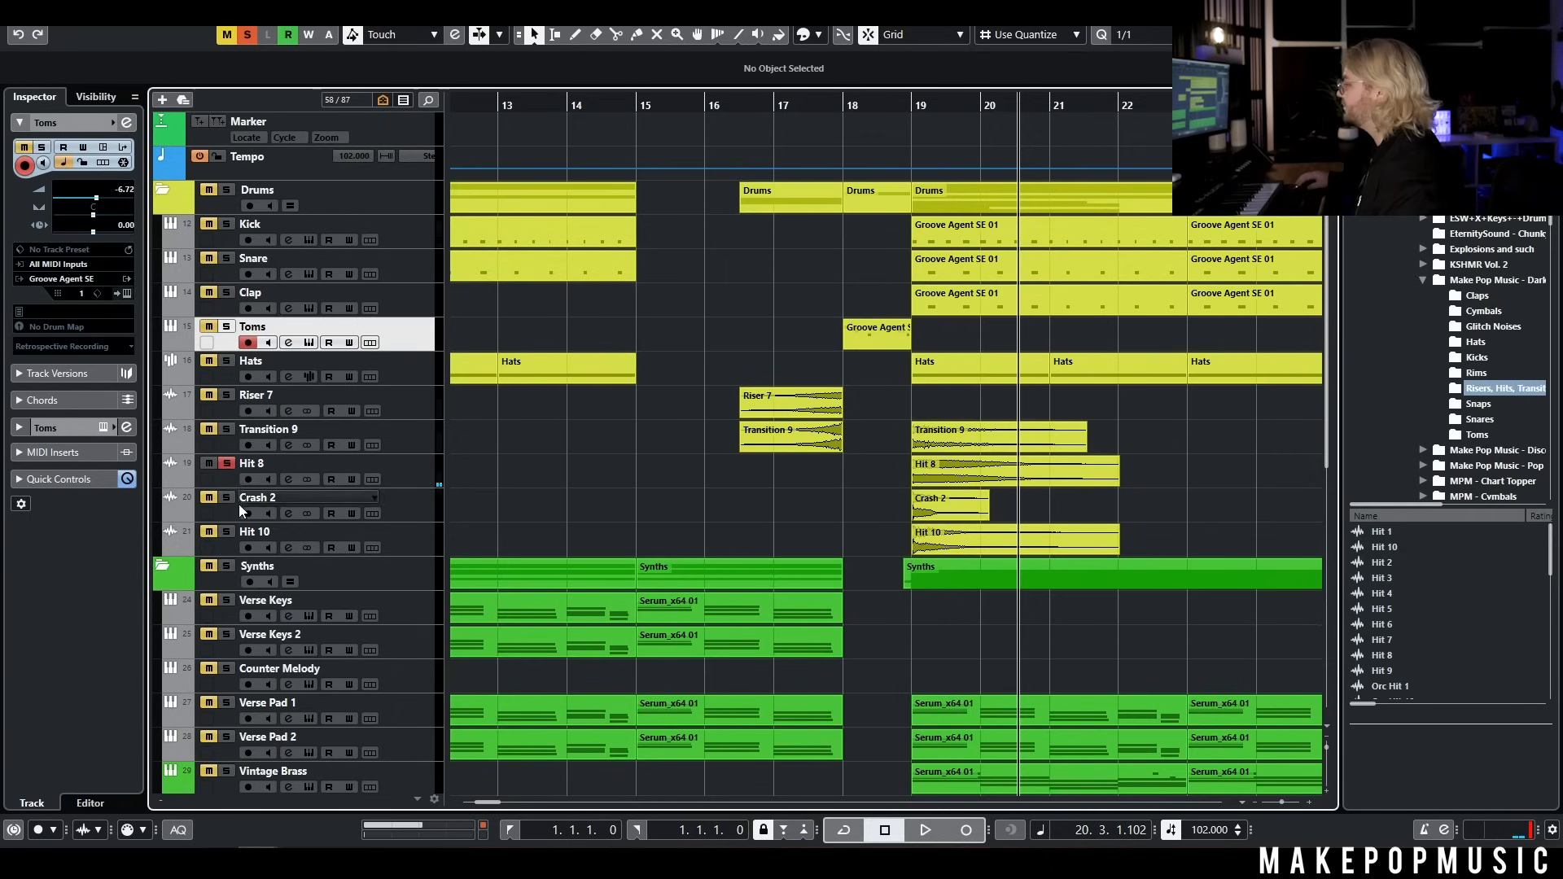
Solo the Crash 2 and Hit 10 tracks one after the other and play each clip from bar 19
{"action": "left_click", "coordinate": [427, 520]}
{"action": "left_click", "coordinate": [905, 103]}
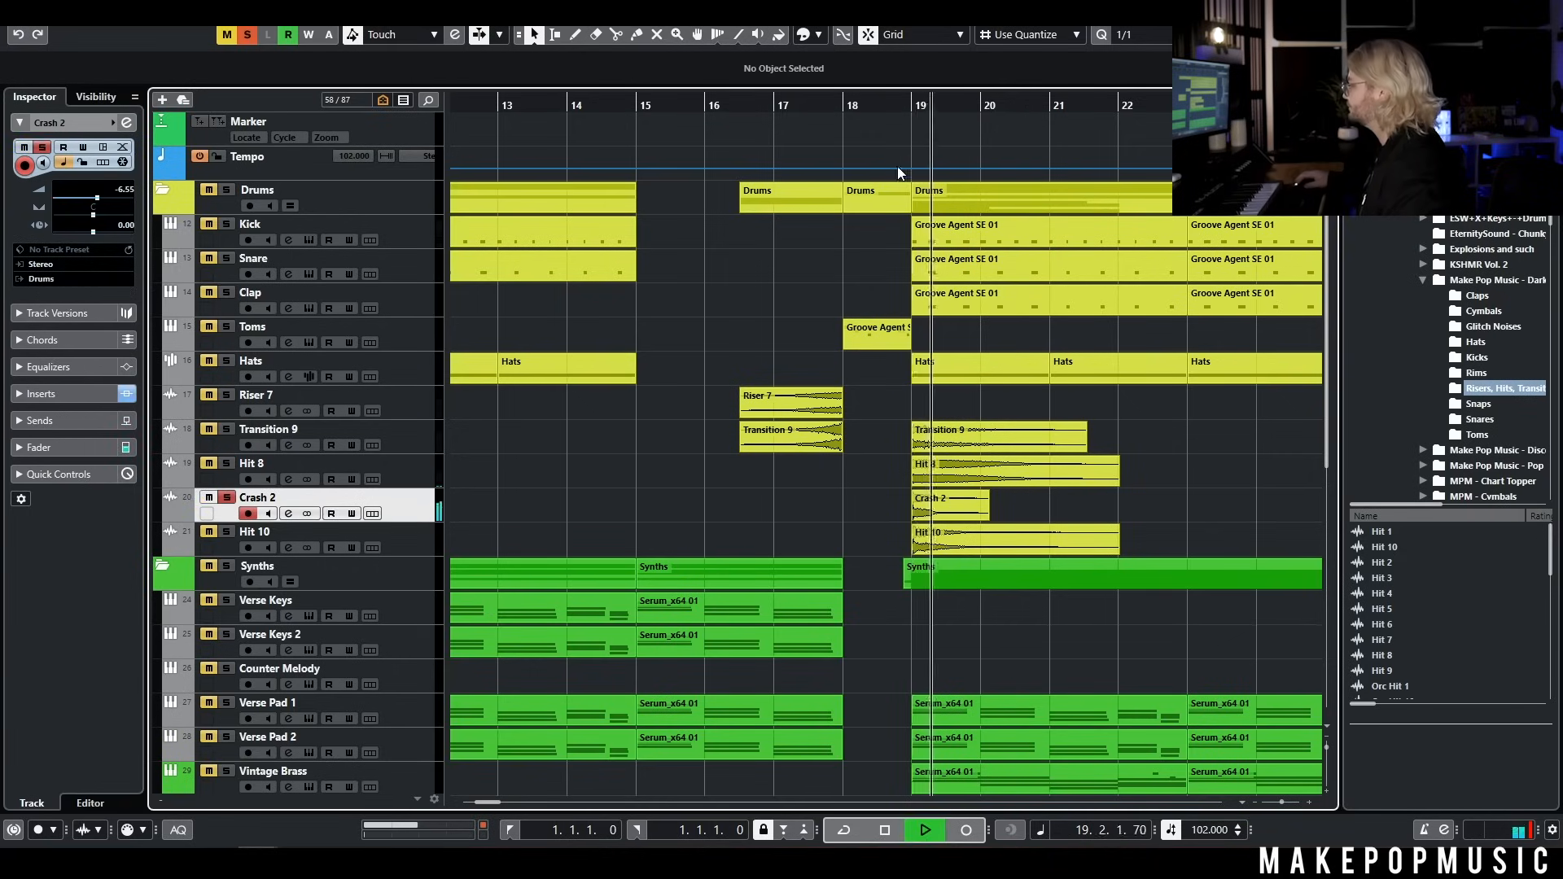
{"action": "left_click", "coordinate": [226, 532]}
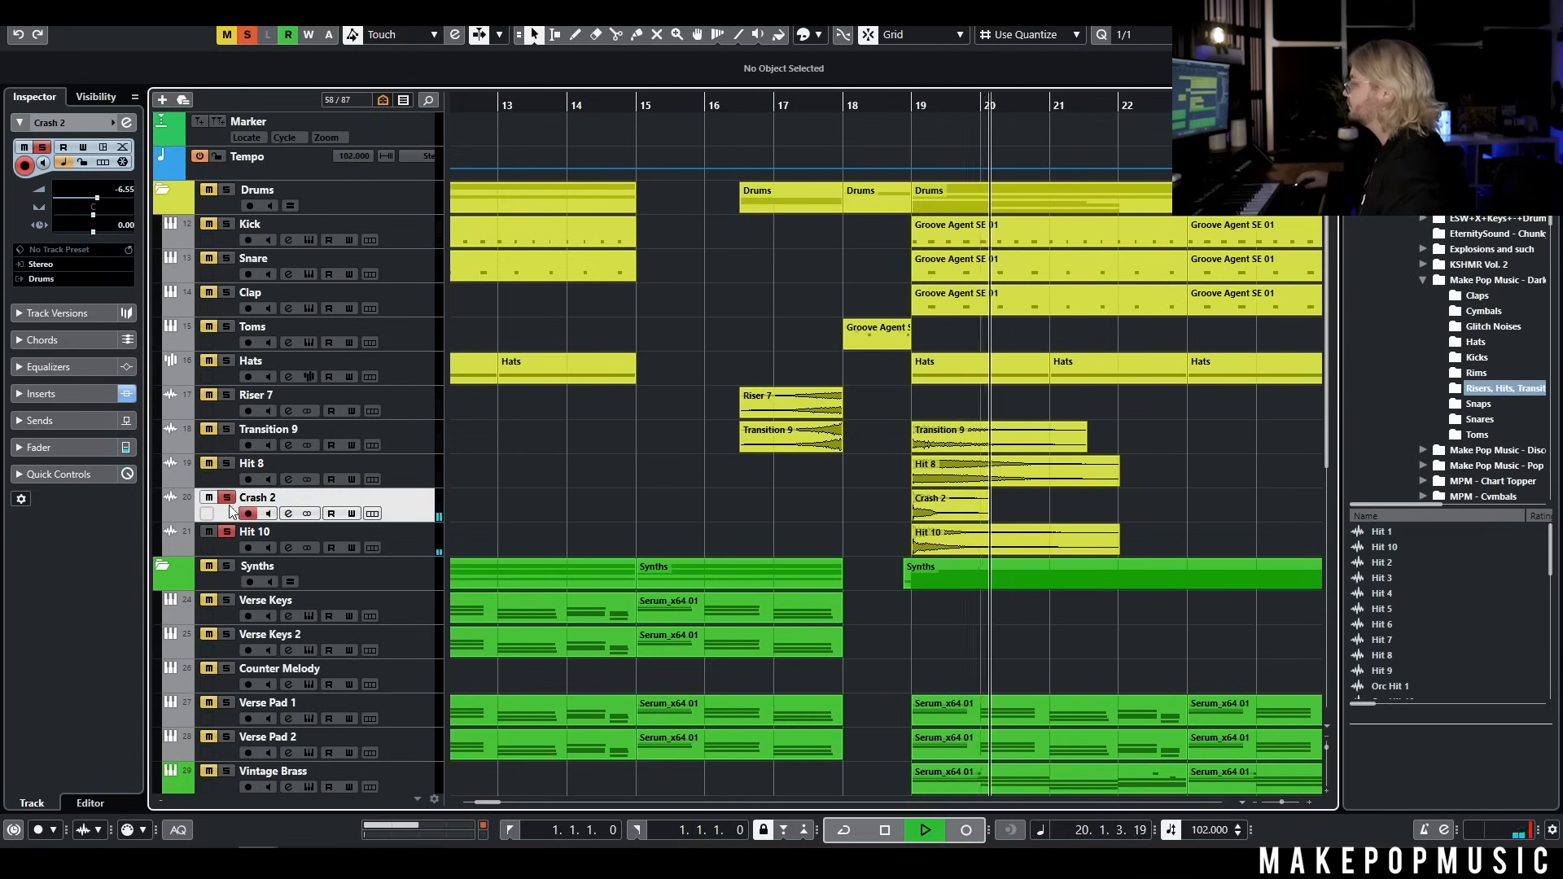
{"action": "key", "text": "space"}
{"action": "left_click", "coordinate": [226, 497]}
{"action": "left_click", "coordinate": [890, 104]}
{"action": "key", "text": "space"}
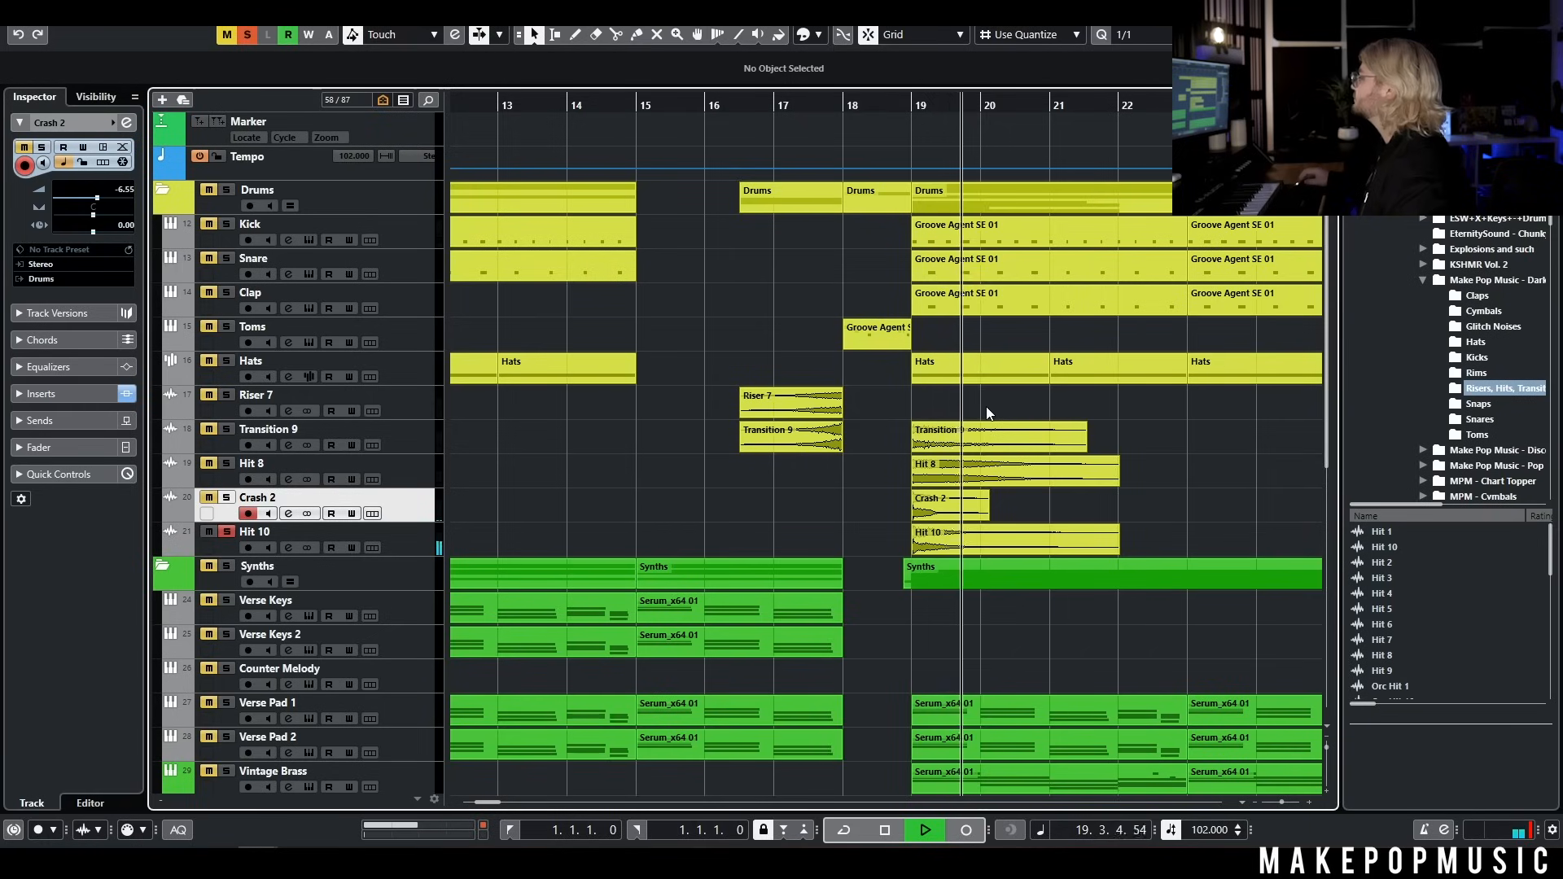
{"action": "key", "text": "space"}
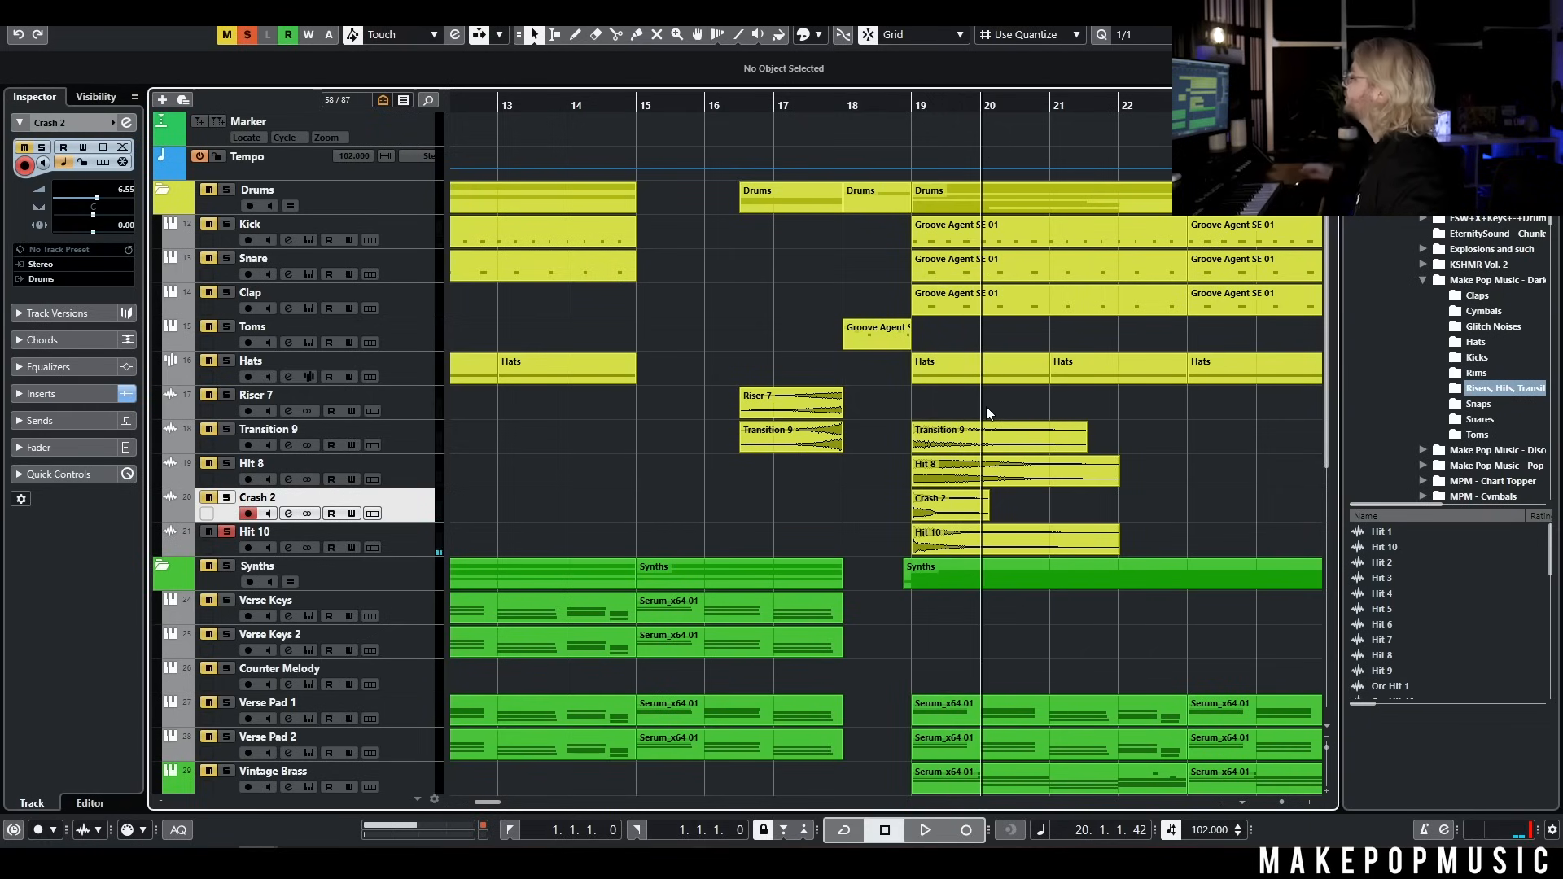
Clear all solos and play the full arrangement through the transition into the bar 19 chorus
{"action": "scroll", "coordinate": [1079, 402], "scroll_direction": "down", "scroll_amount": 4}
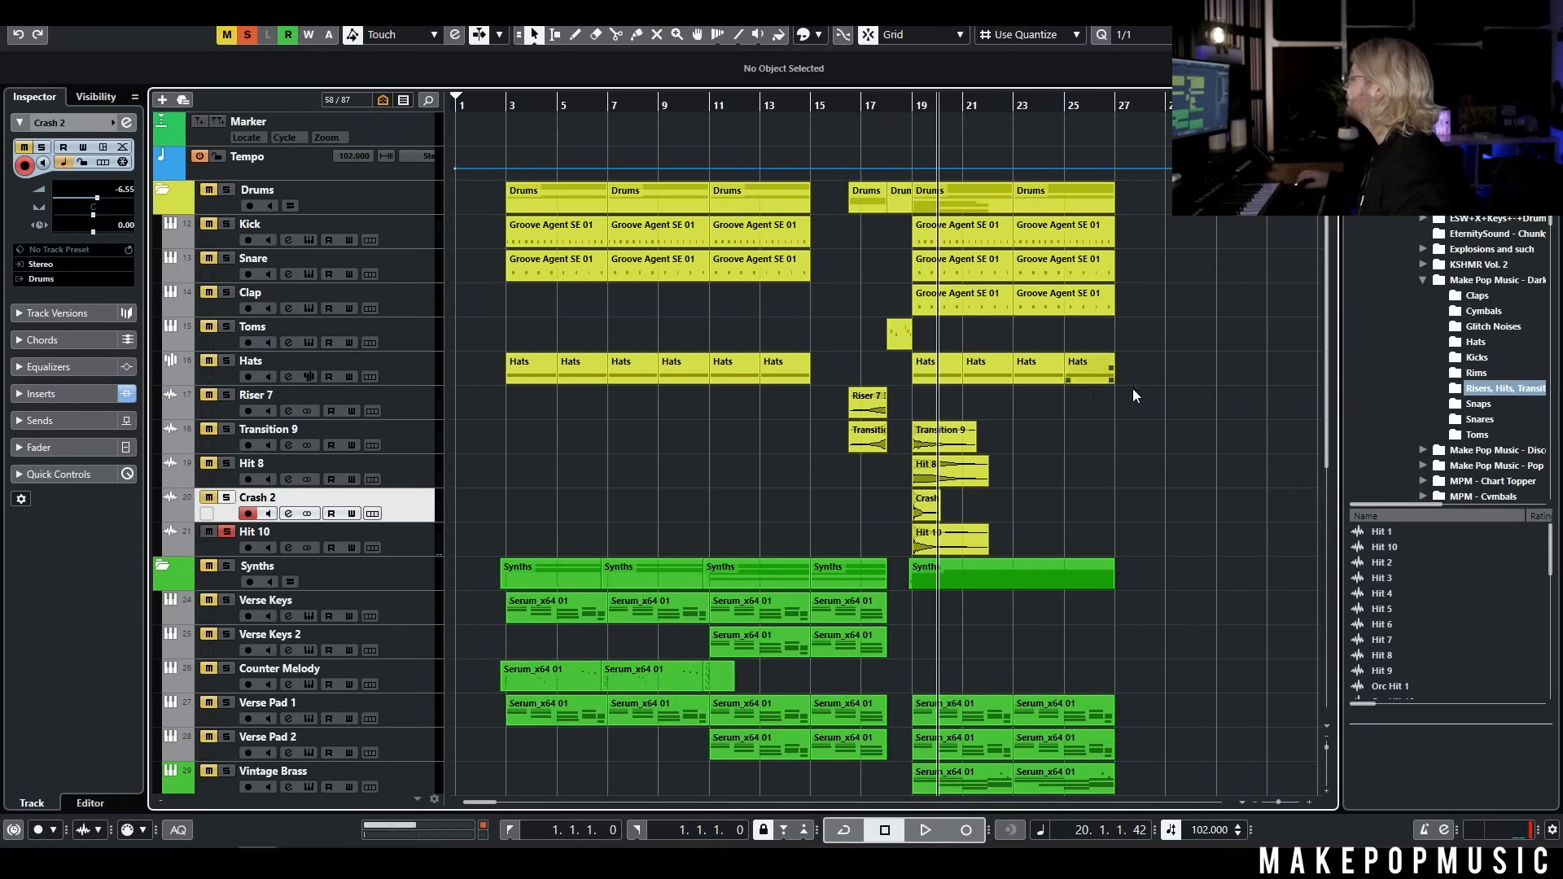
{"action": "left_click_drag", "start_coordinate": [860, 102], "coordinate": [809, 109]}
{"action": "left_click", "coordinate": [248, 34]}
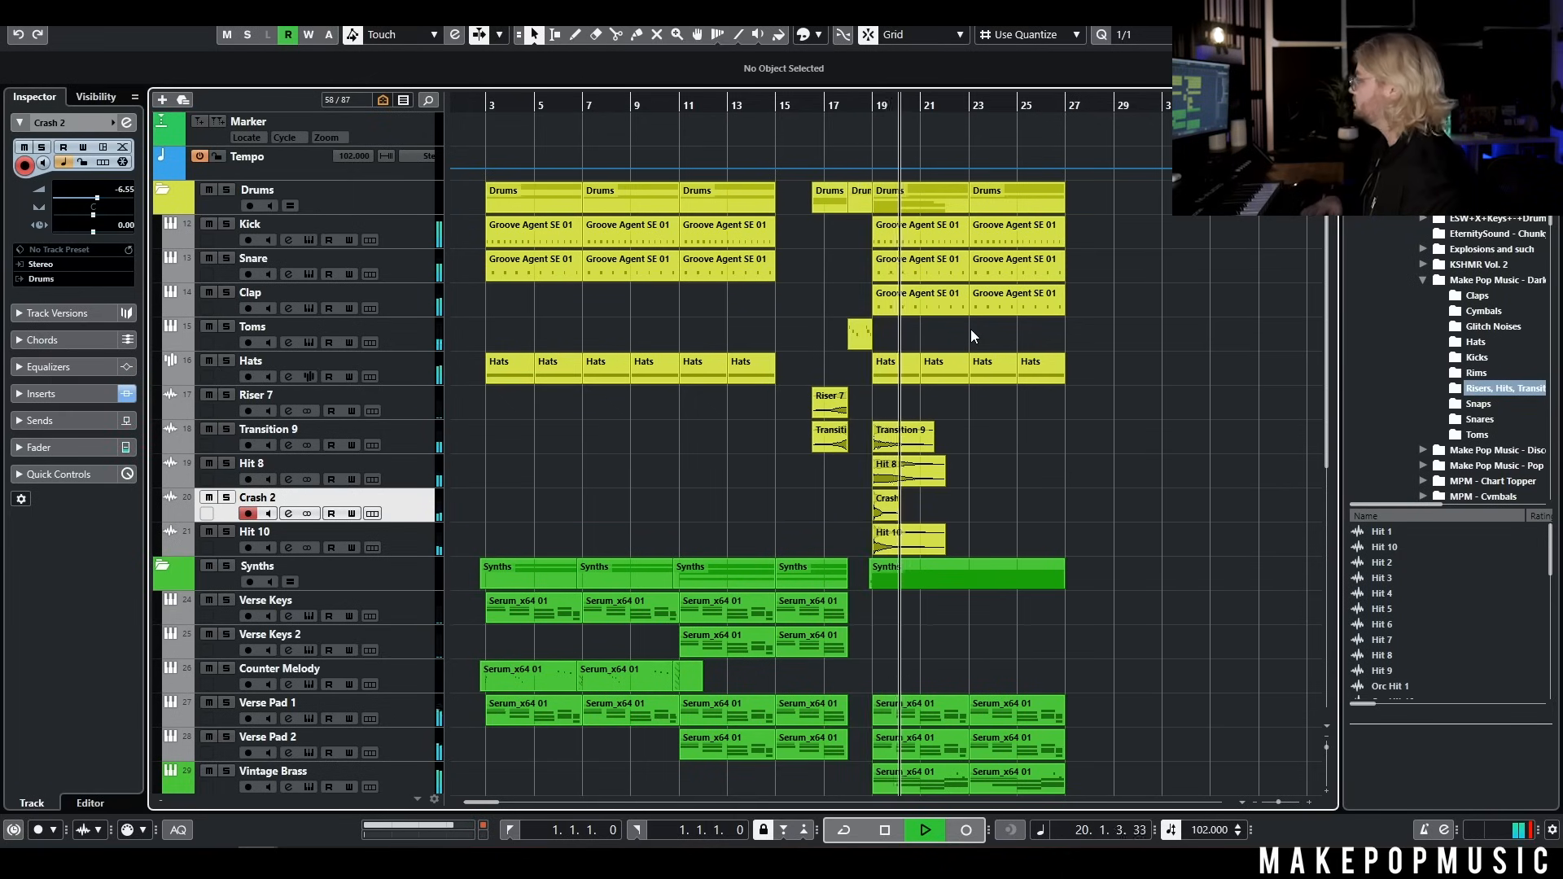
{"action": "key", "text": "space"}
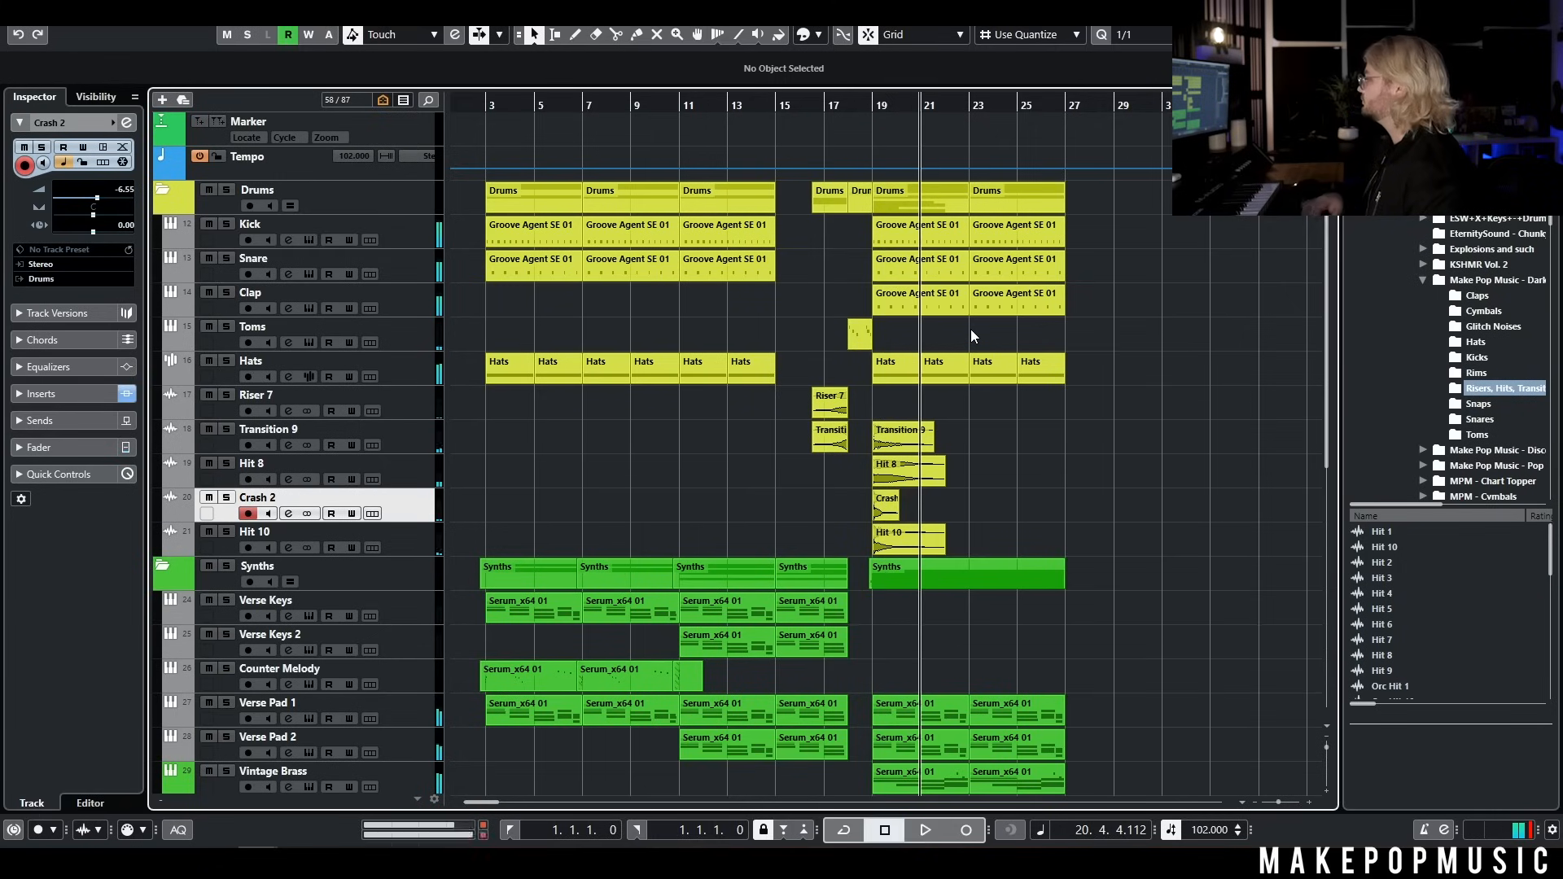
Copy all chorus parts from bars 19 to 27, paste them after the original and align the copies to bar 27
{"action": "scroll", "coordinate": [974, 329], "scroll_direction": "down", "scroll_amount": 6}
{"action": "left_click_drag", "start_coordinate": [1084, 595], "coordinate": [907, 223]}
{"action": "left_click", "coordinate": [1076, 102]}
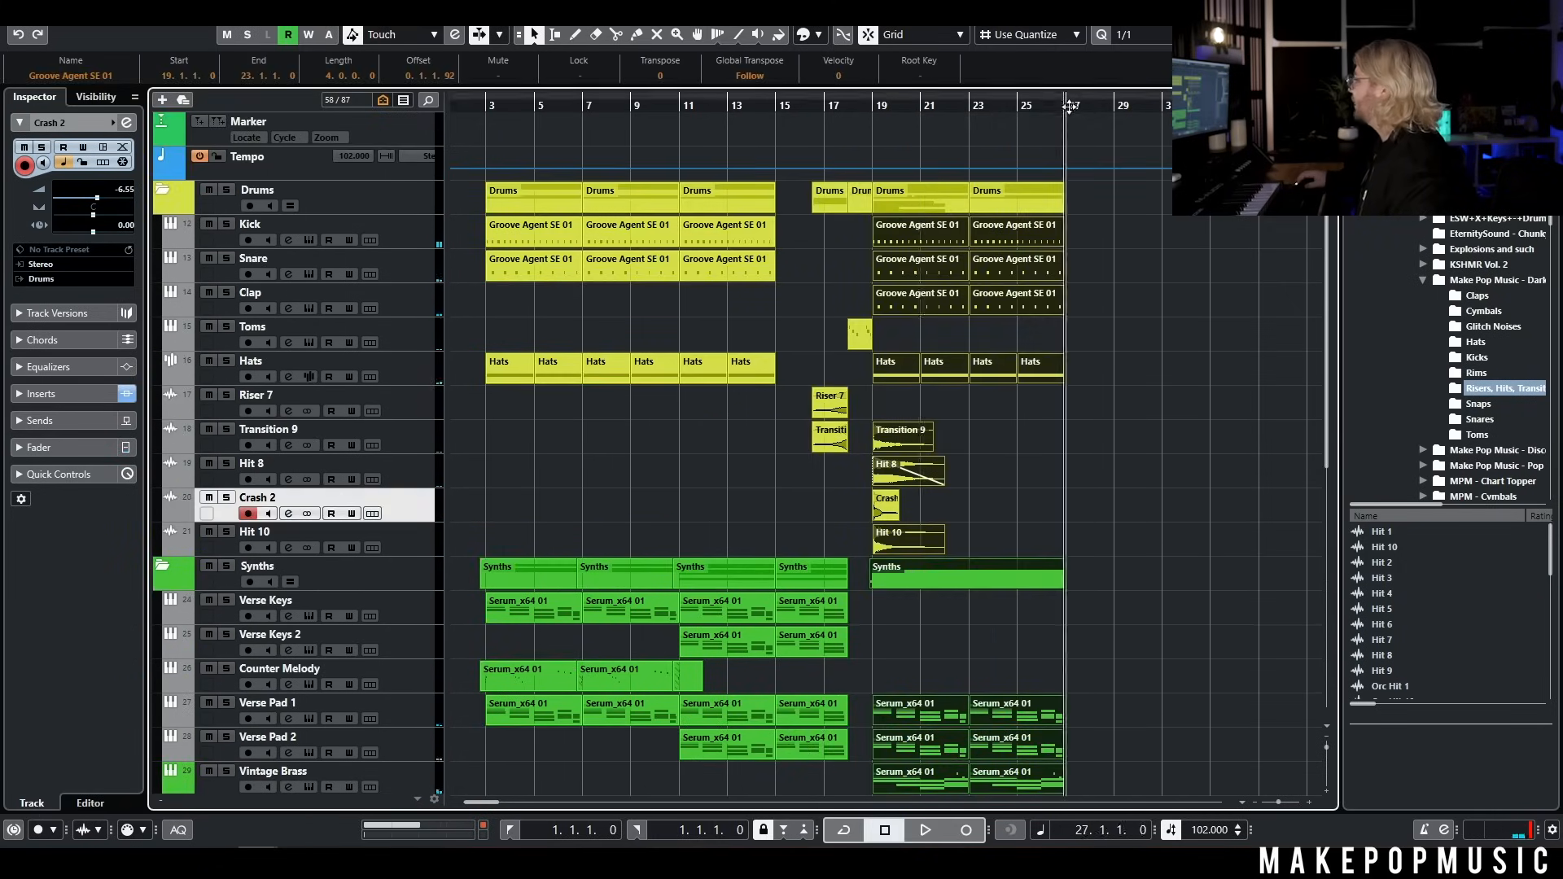
{"action": "key", "text": "ctrl+v"}
{"action": "scroll", "coordinate": [1088, 249], "scroll_direction": "up", "scroll_amount": 4}
{"action": "left_click_drag", "start_coordinate": [1094, 228], "coordinate": [1083, 228]}
{"action": "scroll", "coordinate": [956, 403], "scroll_direction": "down", "scroll_amount": 6}
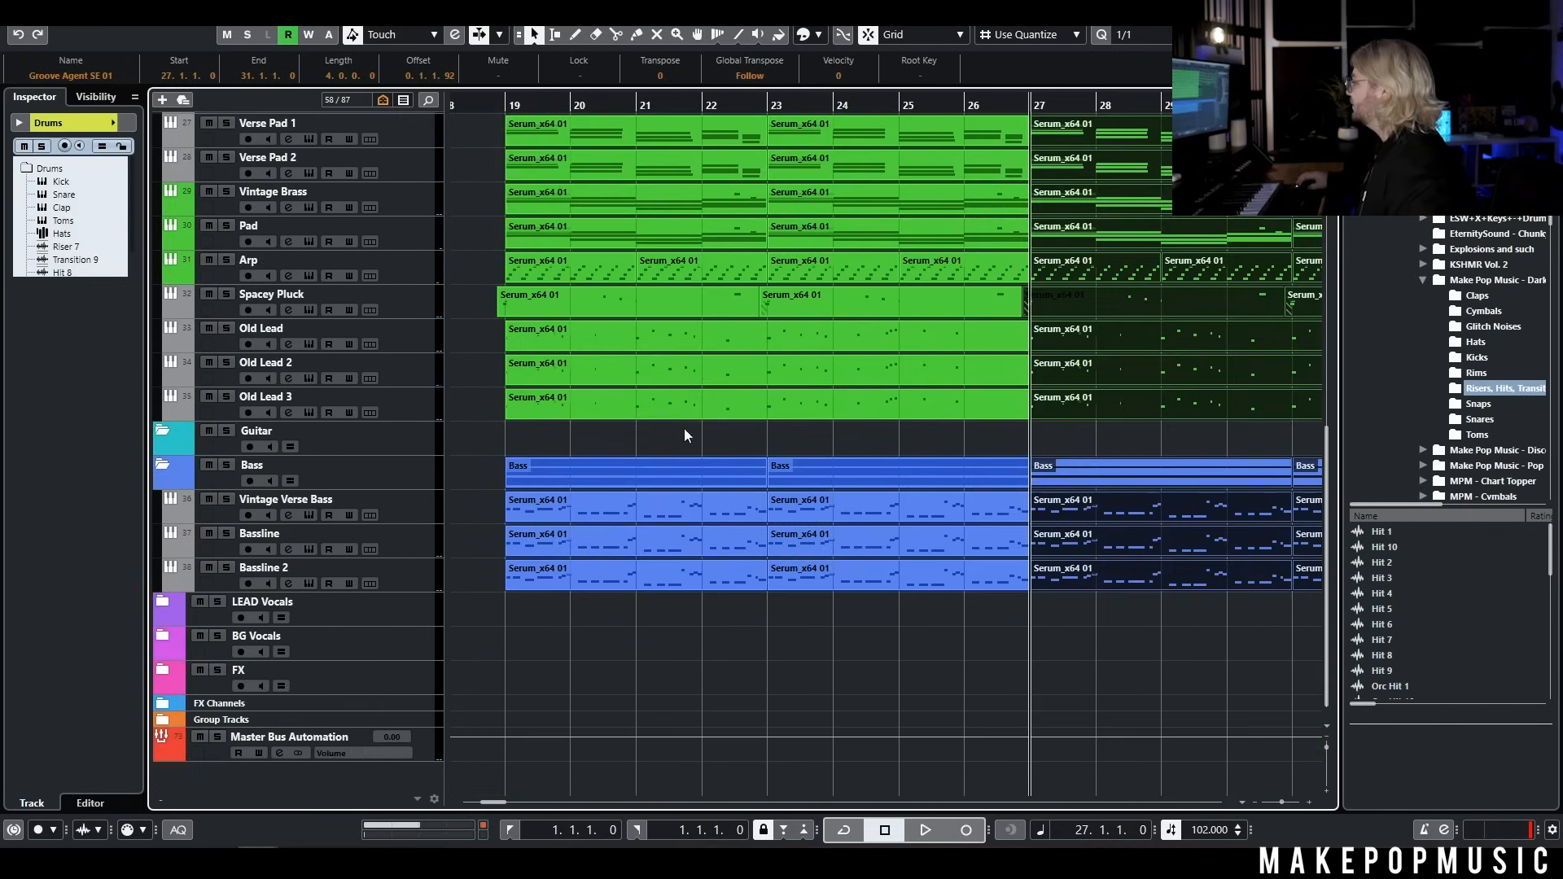
Mute the Old Lead, Old Lead 2 and Old Lead 3 parts in the first chorus half, bars 19 to 27
{"action": "left_click_drag", "start_coordinate": [650, 441], "coordinate": [883, 337]}
{"action": "key", "text": "shift+m"}
{"action": "scroll", "coordinate": [883, 332], "scroll_direction": "down", "scroll_amount": 4}
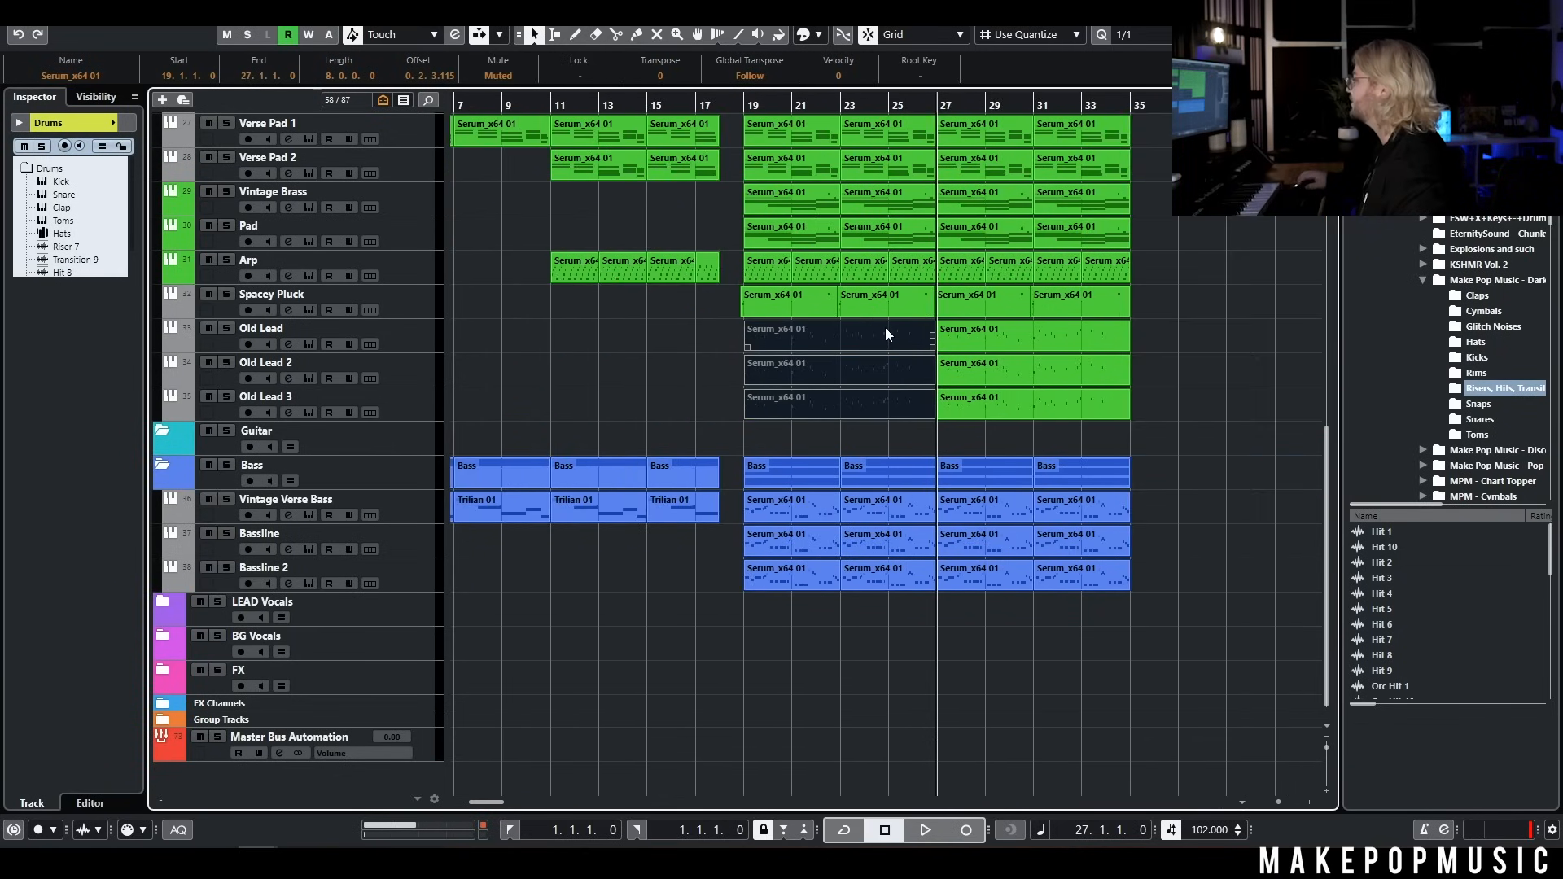
{"action": "scroll", "coordinate": [886, 334], "scroll_direction": "up", "scroll_amount": 10}
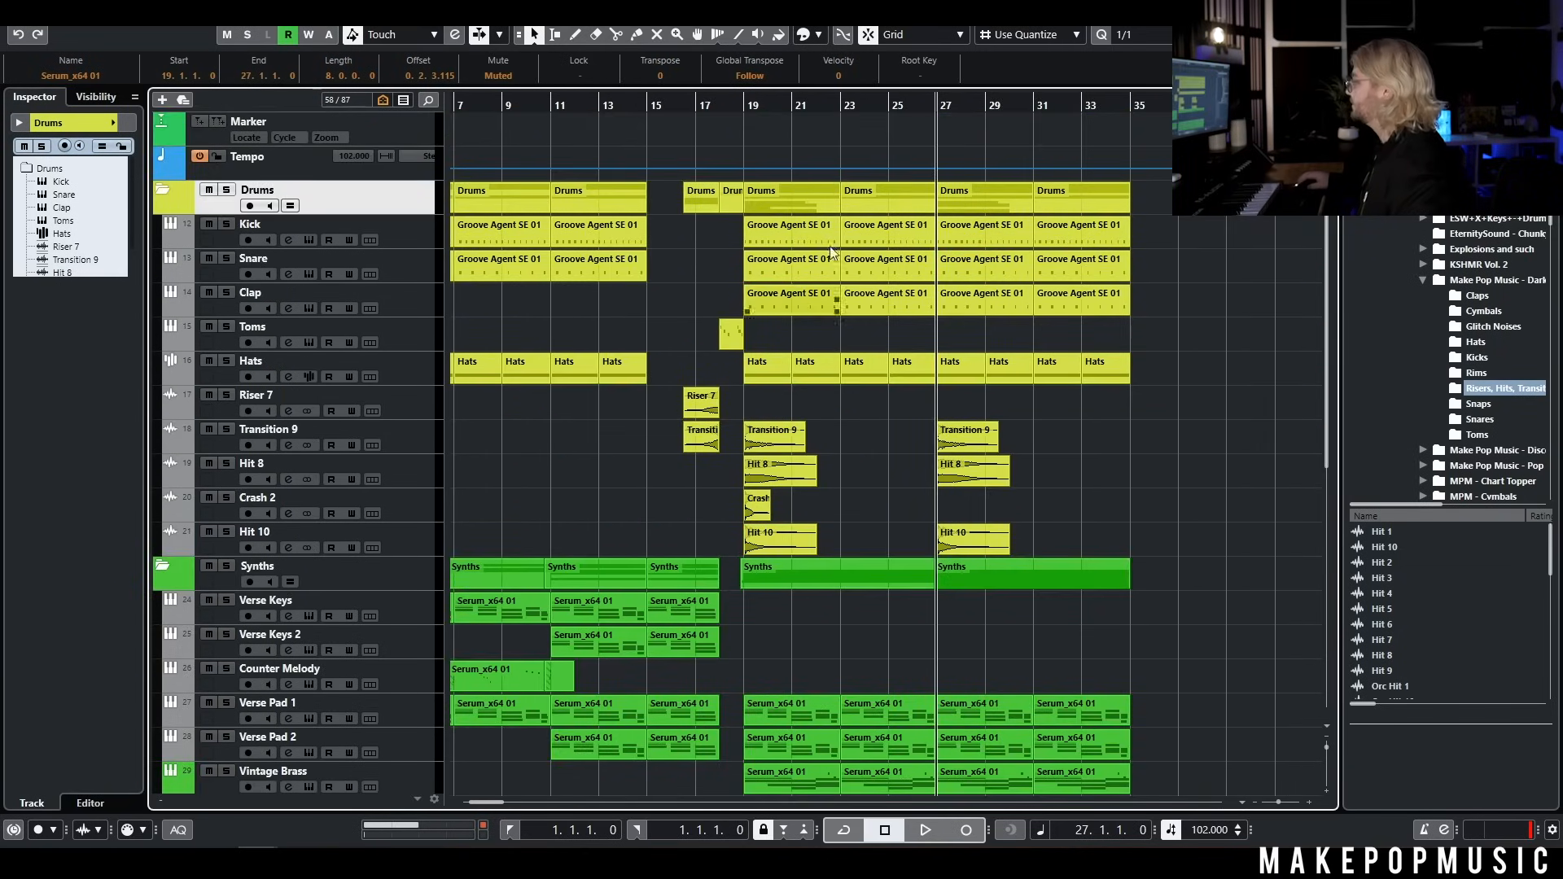
Play the extended chorus from bar 19 to check how it sounds
{"action": "left_click", "coordinate": [748, 94]}
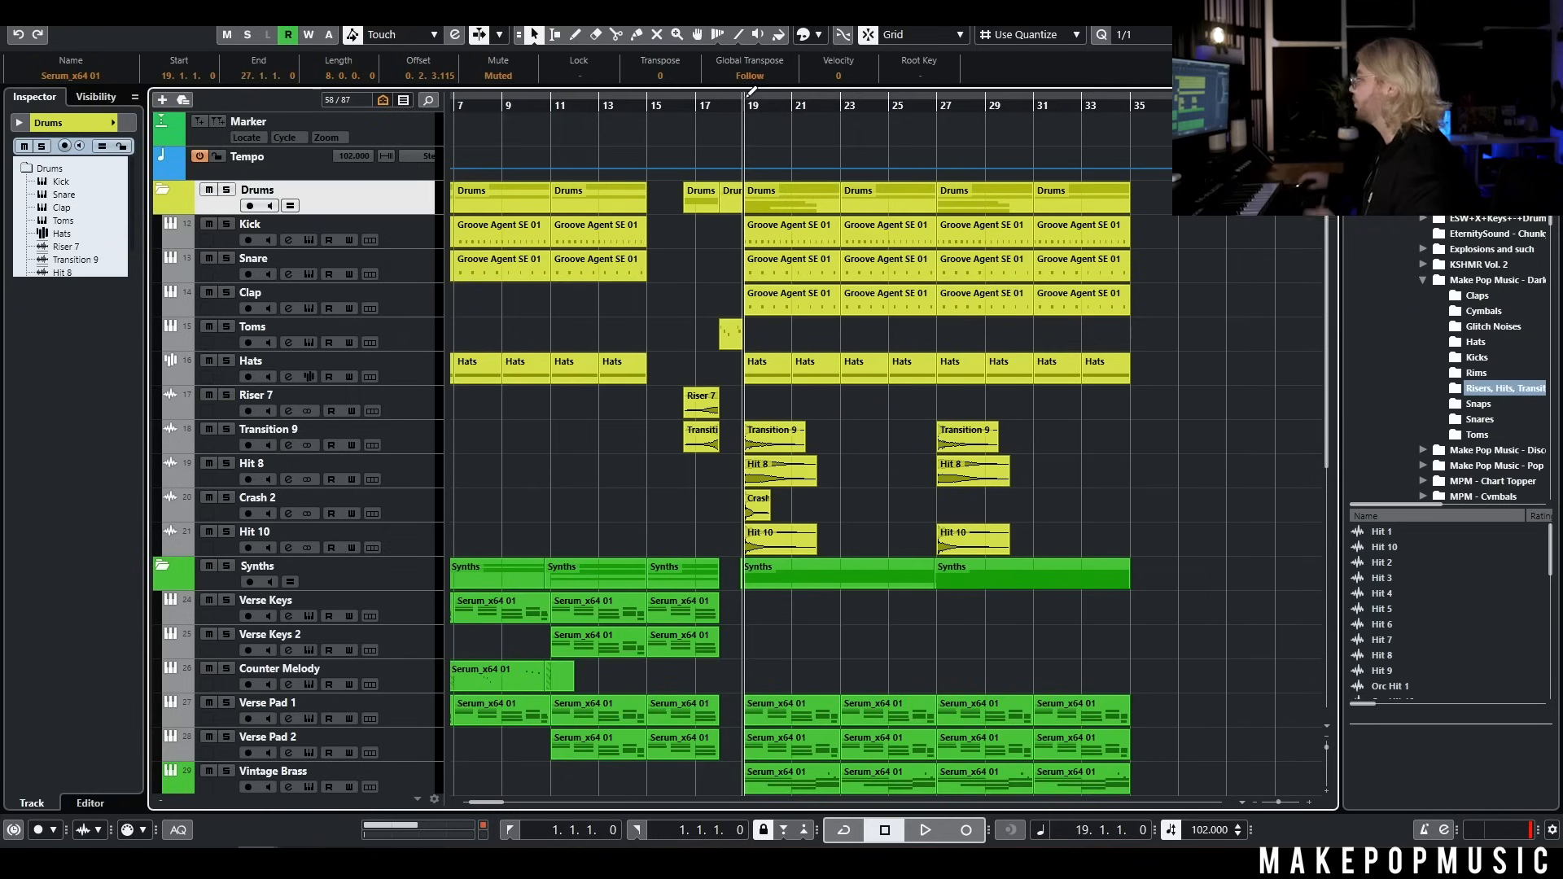
{"action": "key", "text": "space"}
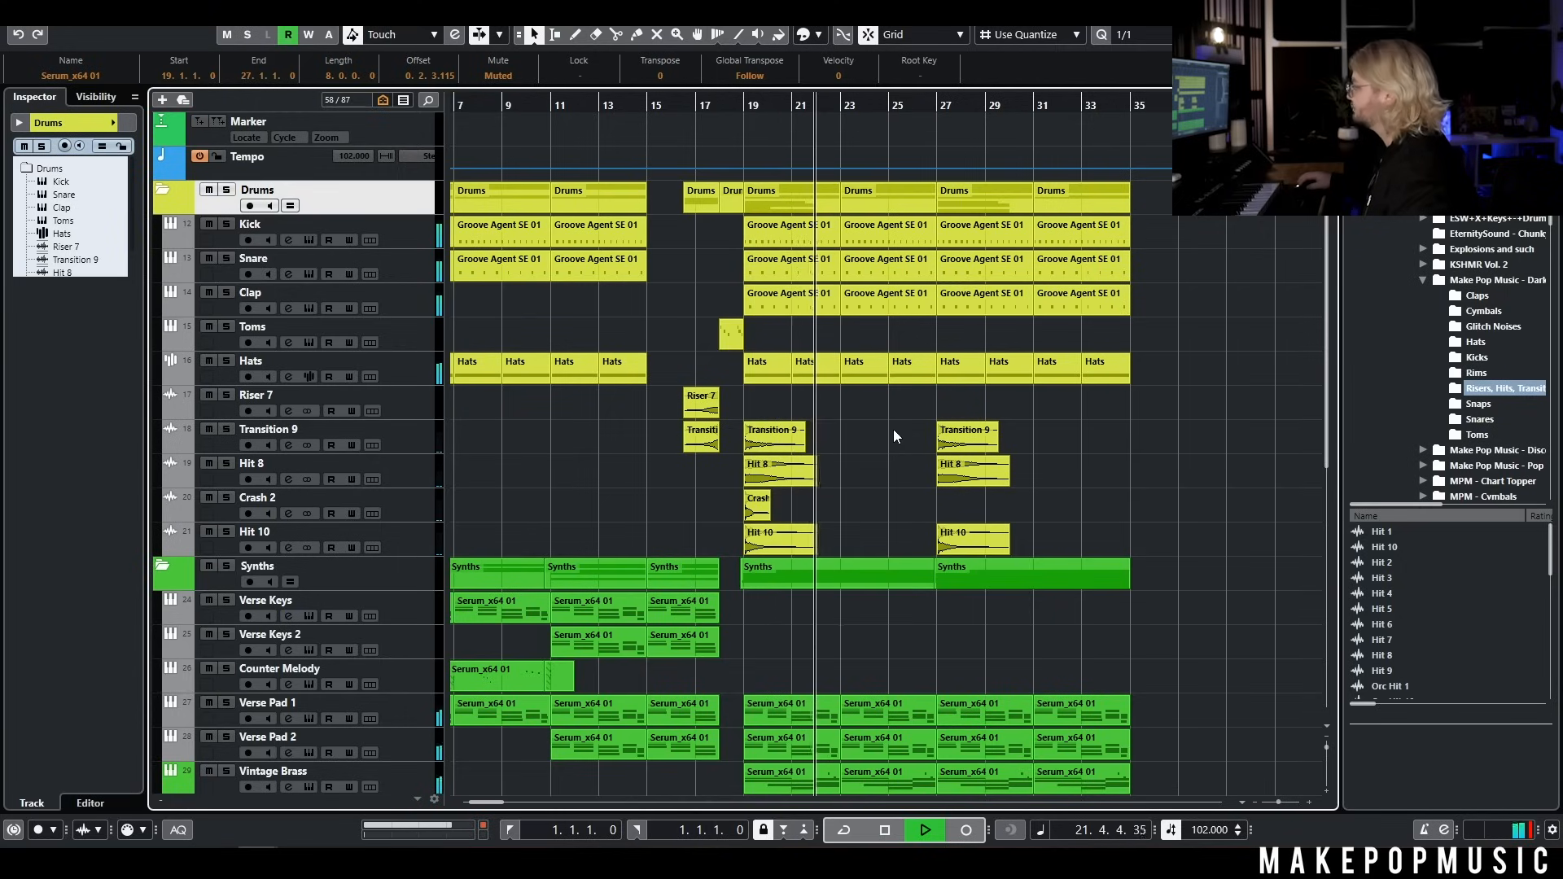
{"action": "key", "text": "space"}
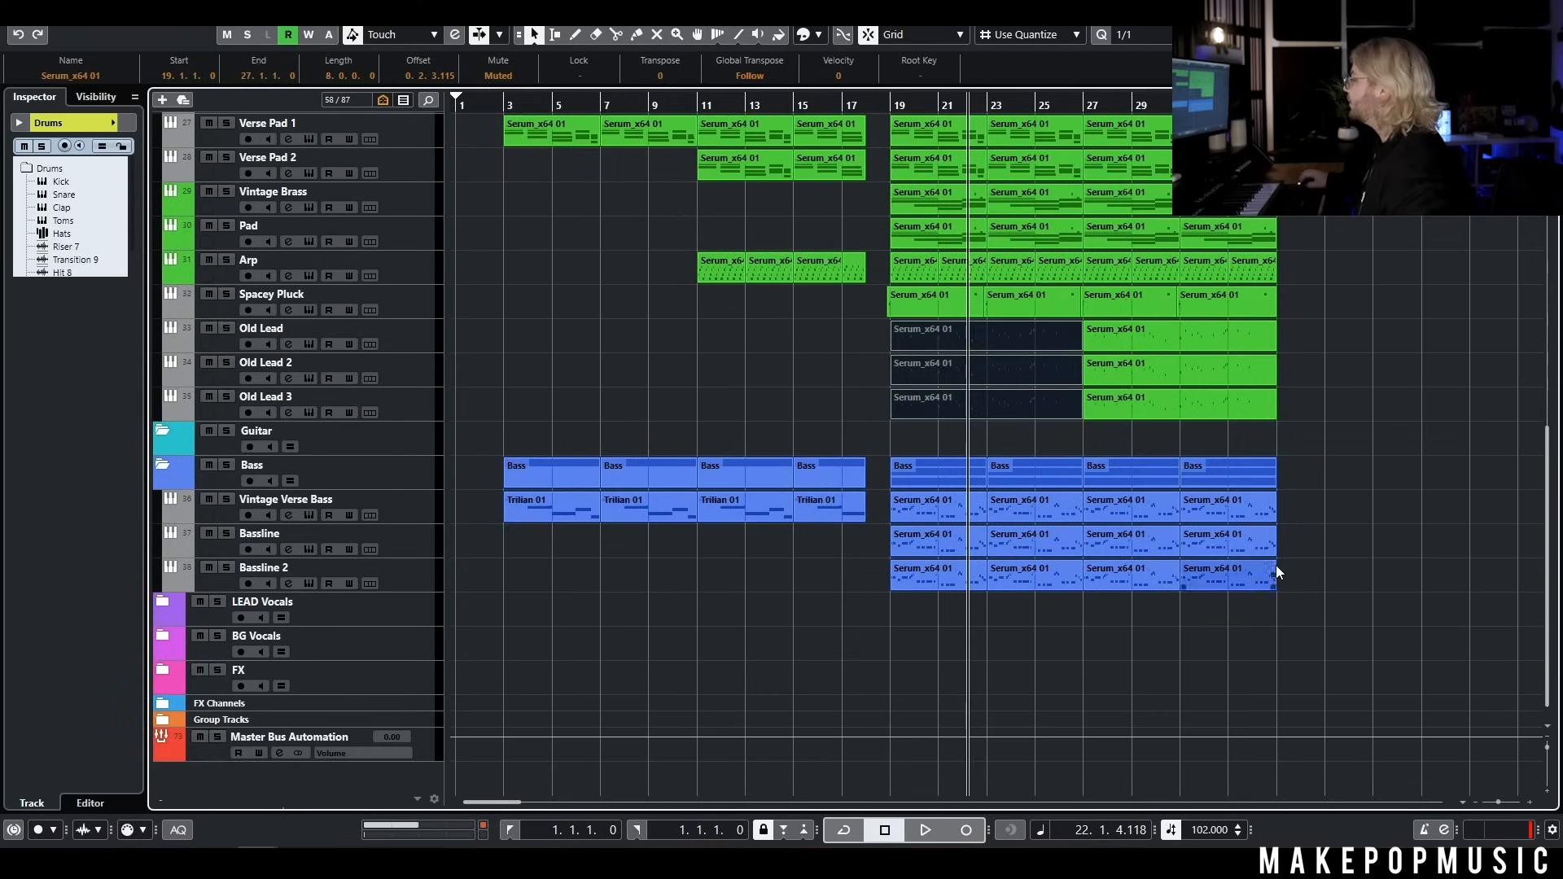
Move all the song's parts eight bars later so that the verse starts at bar 11
{"action": "left_click_drag", "start_coordinate": [1333, 631], "coordinate": [496, 136]}
{"action": "left_click_drag", "start_coordinate": [525, 223], "coordinate": [722, 229]}
{"action": "scroll", "coordinate": [483, 438], "scroll_direction": "down", "scroll_amount": 4}
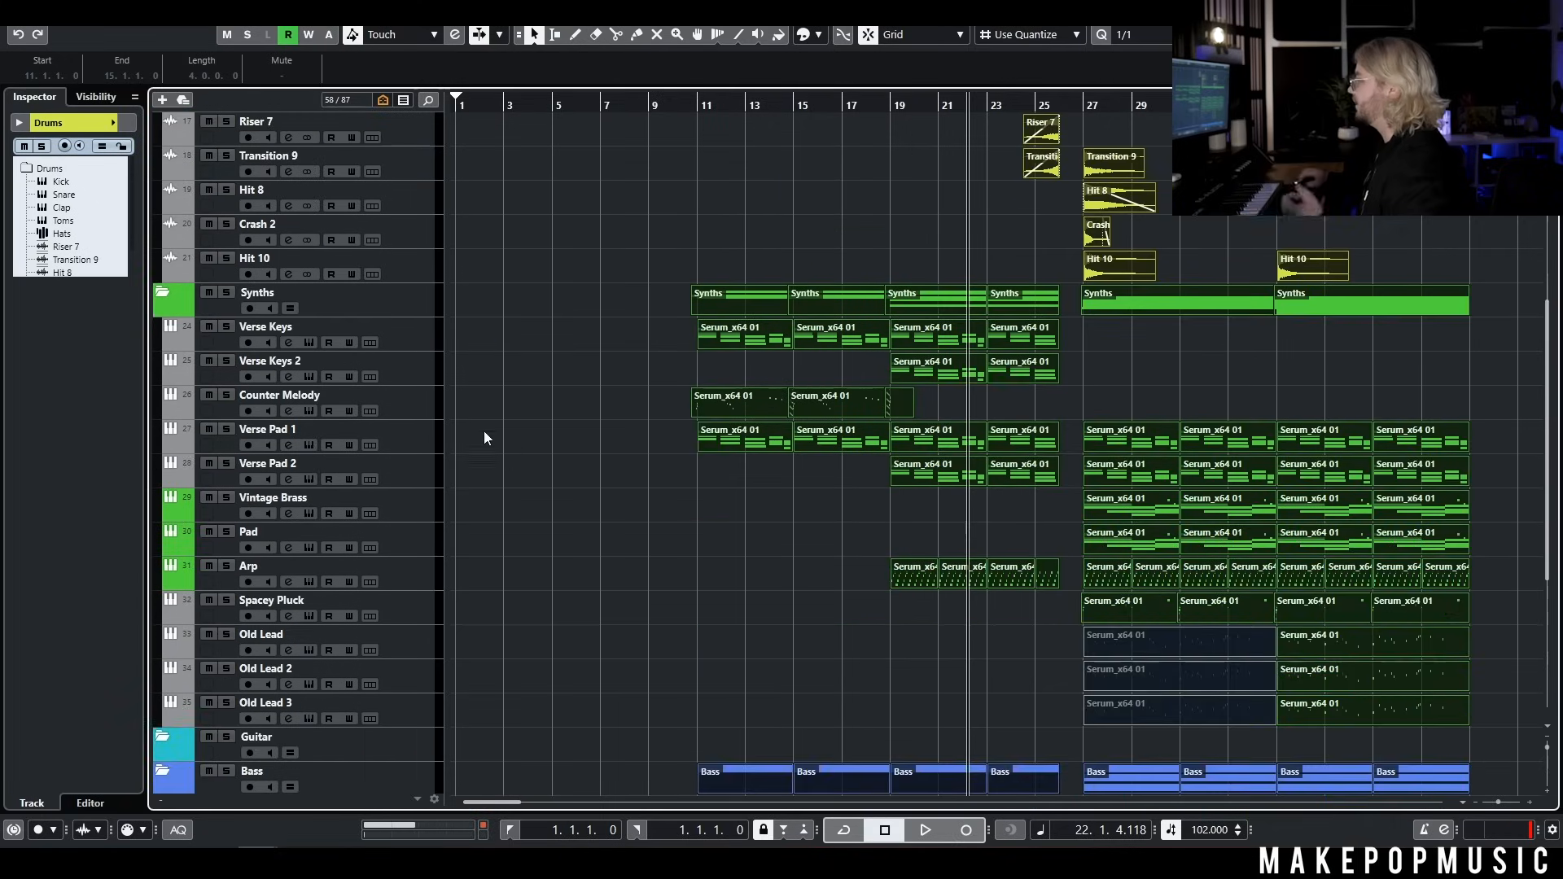
Add a Serum instrument track named Atmos above Verse Keys, with its audio output routed to the Synth group
{"action": "right_click", "coordinate": [413, 334]}
{"action": "mouse_move", "coordinate": [454, 345]}
{"action": "left_click", "coordinate": [720, 363]}
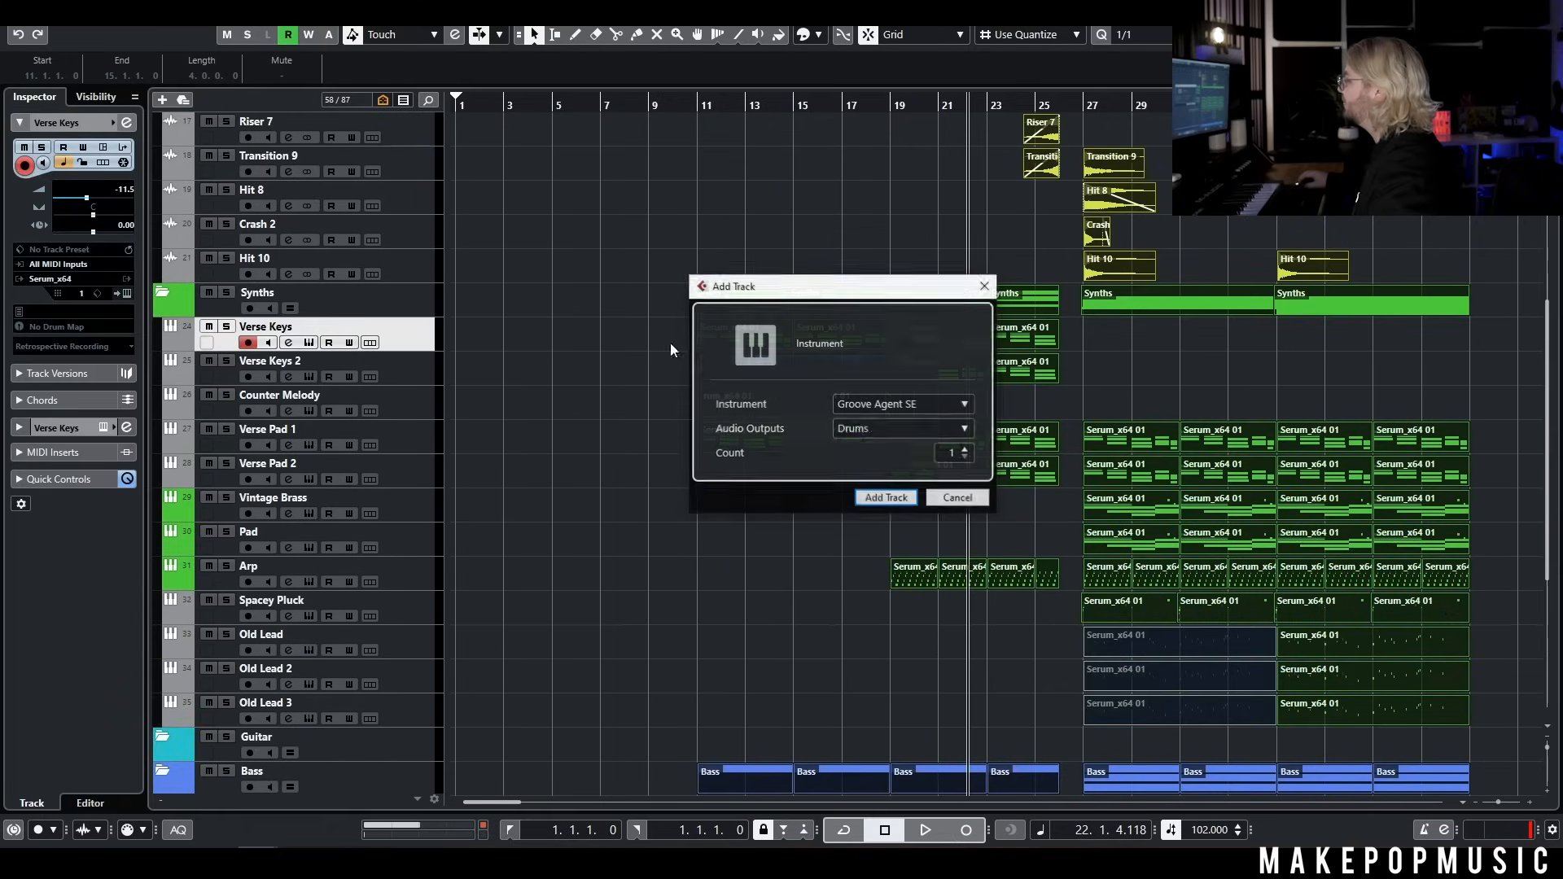
{"action": "left_click", "coordinate": [894, 429]}
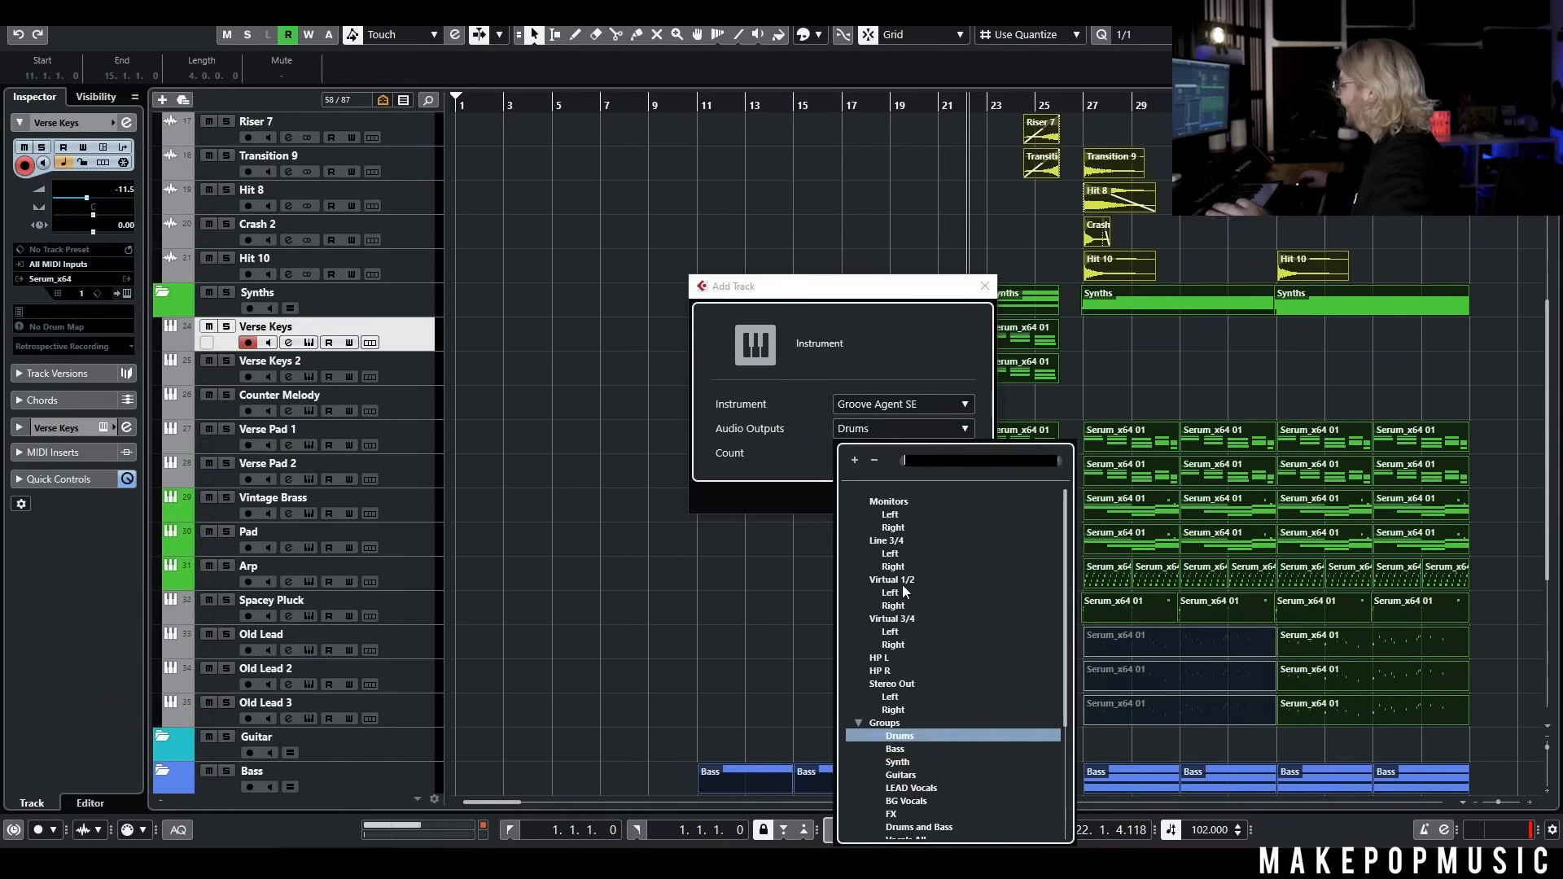
{"action": "left_click", "coordinate": [898, 762]}
{"action": "left_click", "coordinate": [878, 407]}
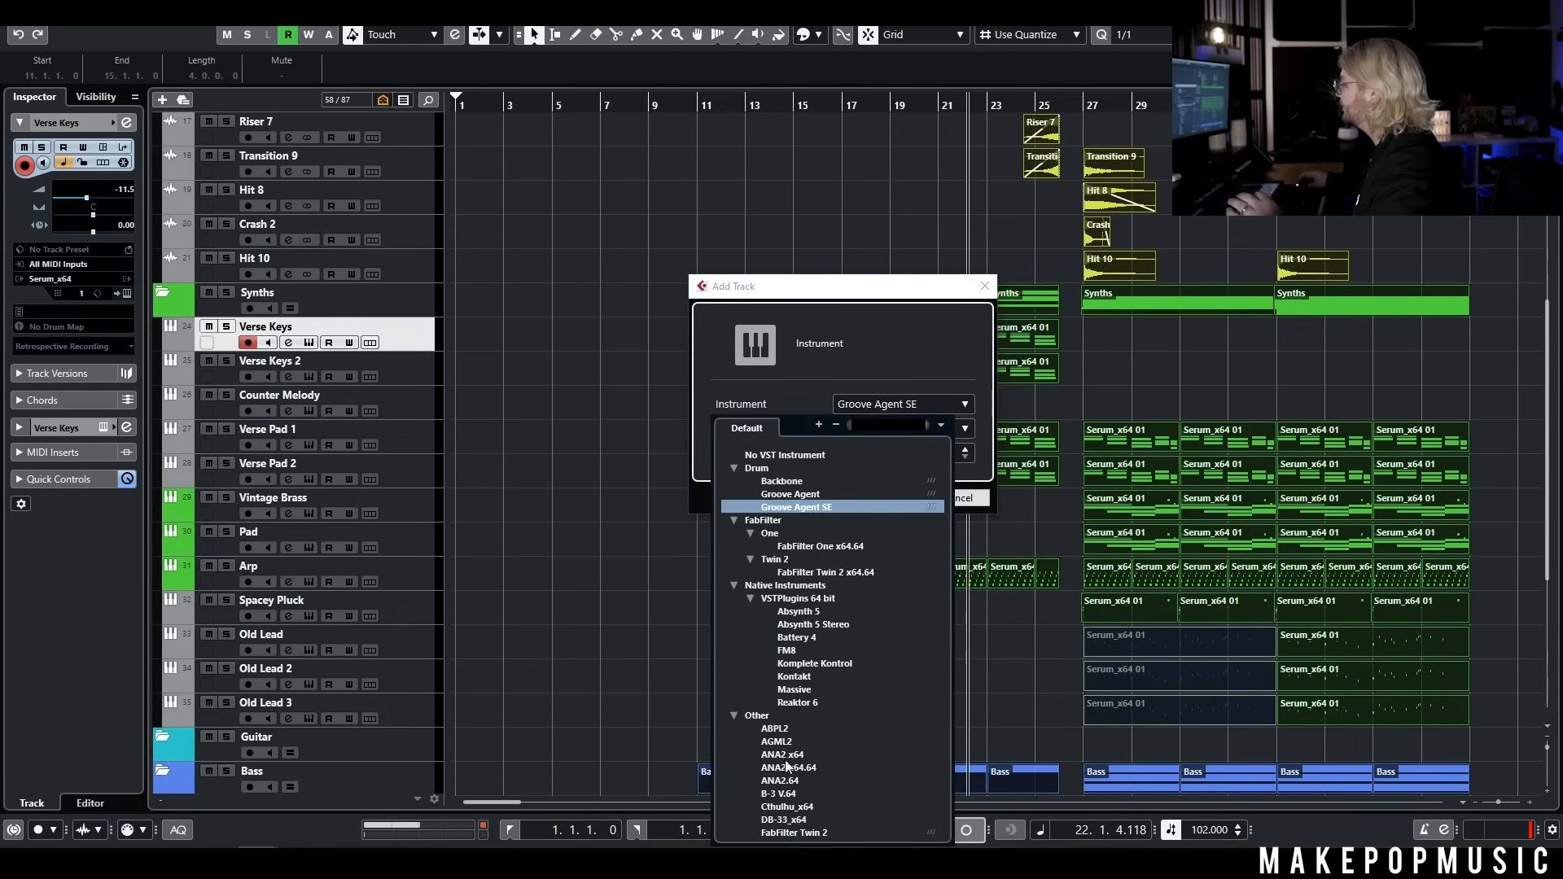
{"action": "scroll", "coordinate": [787, 766], "scroll_direction": "down", "scroll_amount": 5}
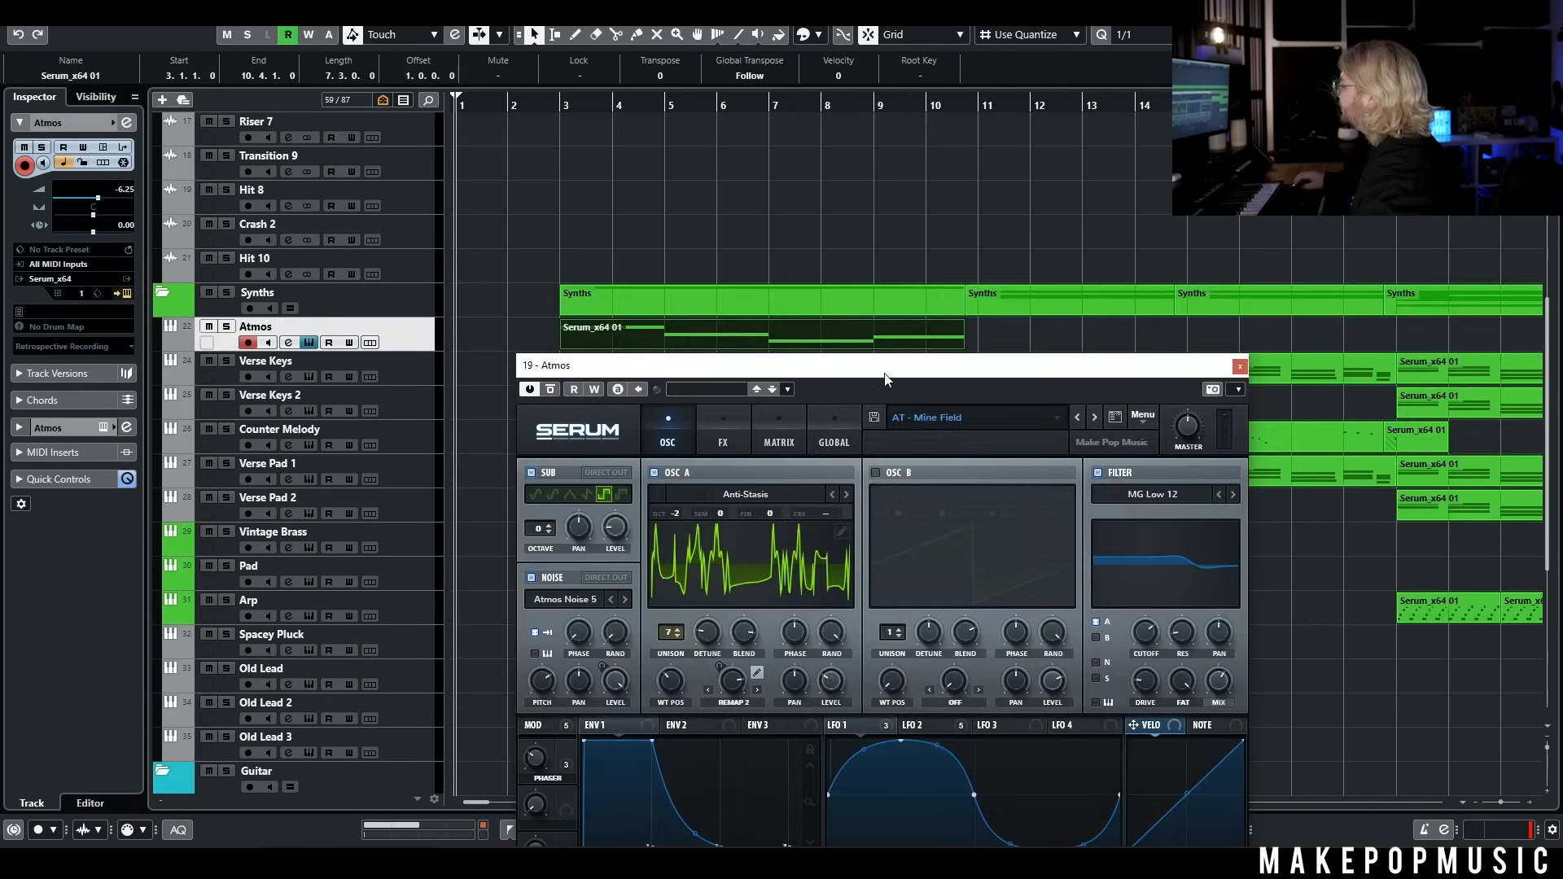
{"action": "left_click_drag", "start_coordinate": [886, 379], "coordinate": [928, 377]}
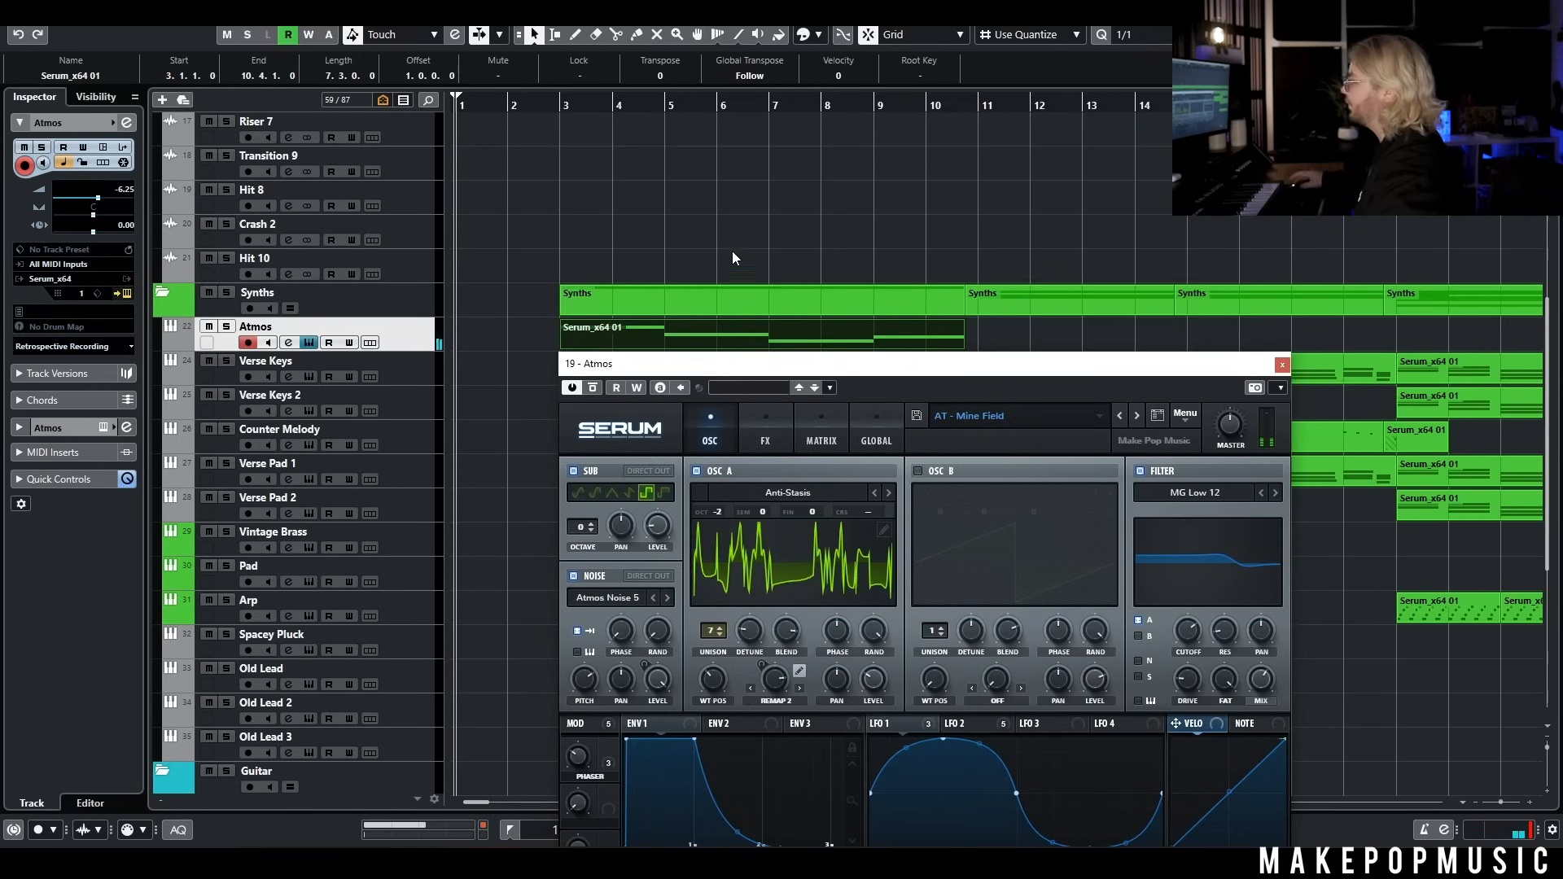
Inspect the Atmos track's Serum patch and EQ, and play the intro pad into the start of the verse
{"action": "left_click_drag", "start_coordinate": [584, 371], "coordinate": [569, 258]}
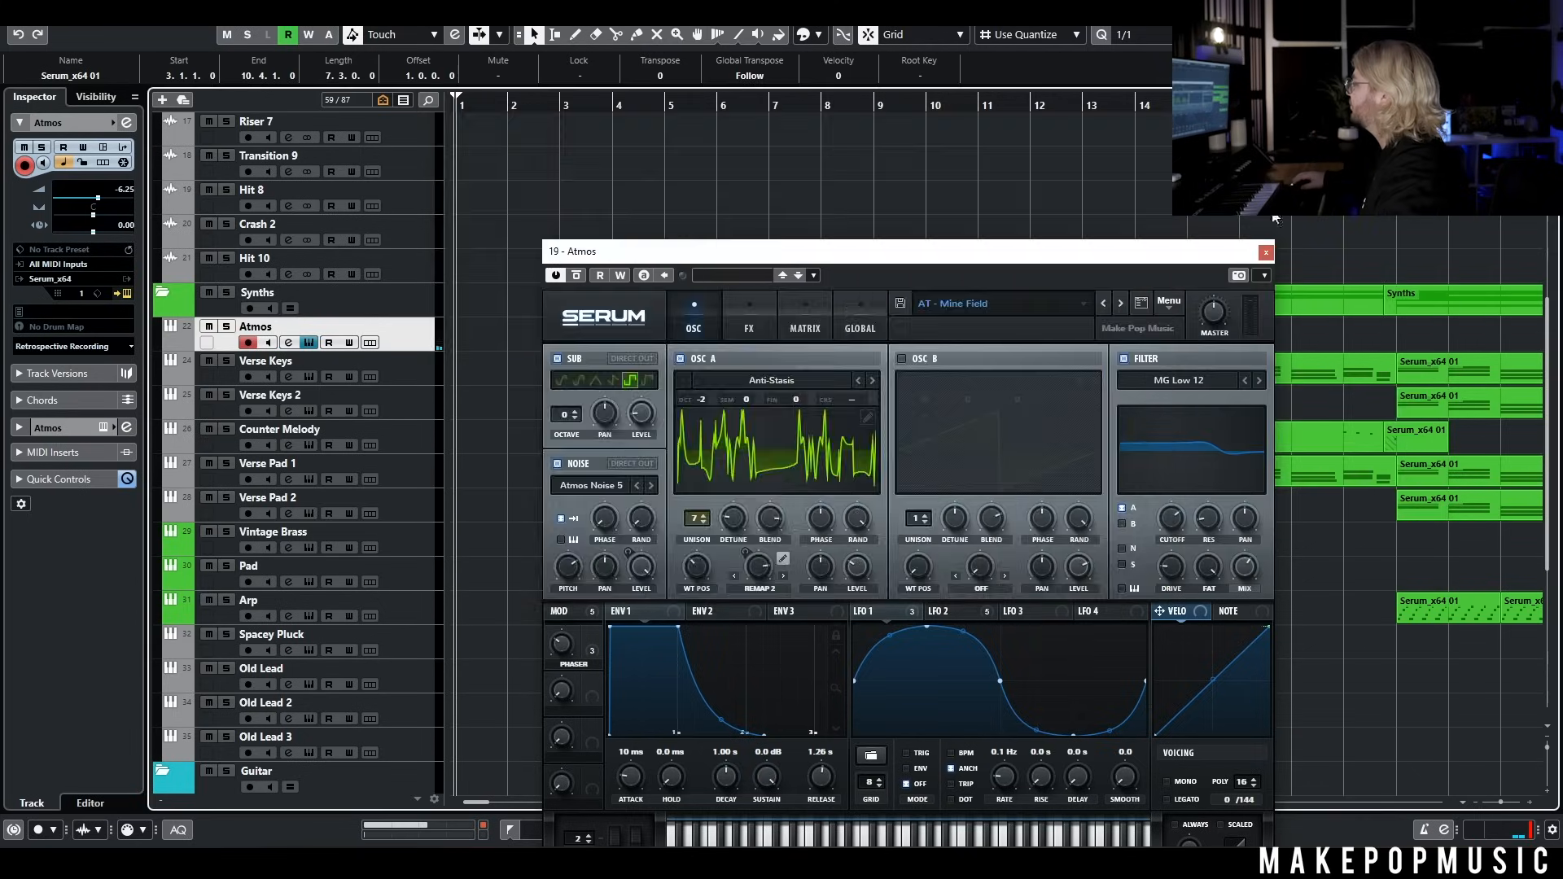
{"action": "left_click", "coordinate": [1266, 253]}
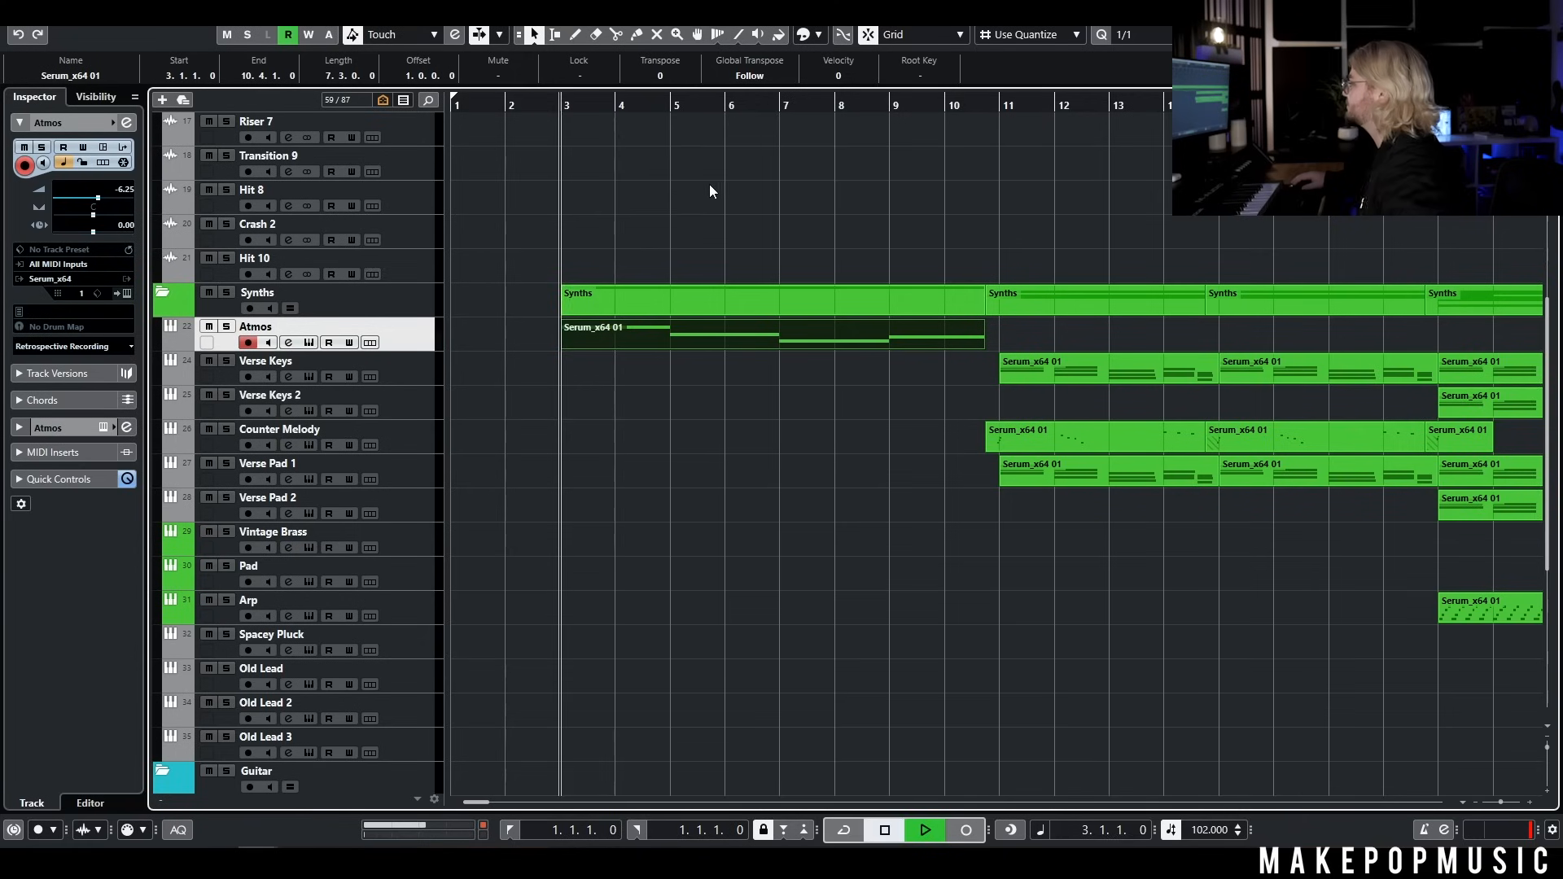
{"action": "key", "text": "g"}
{"action": "left_click", "coordinate": [748, 105]}
{"action": "key", "text": "space"}
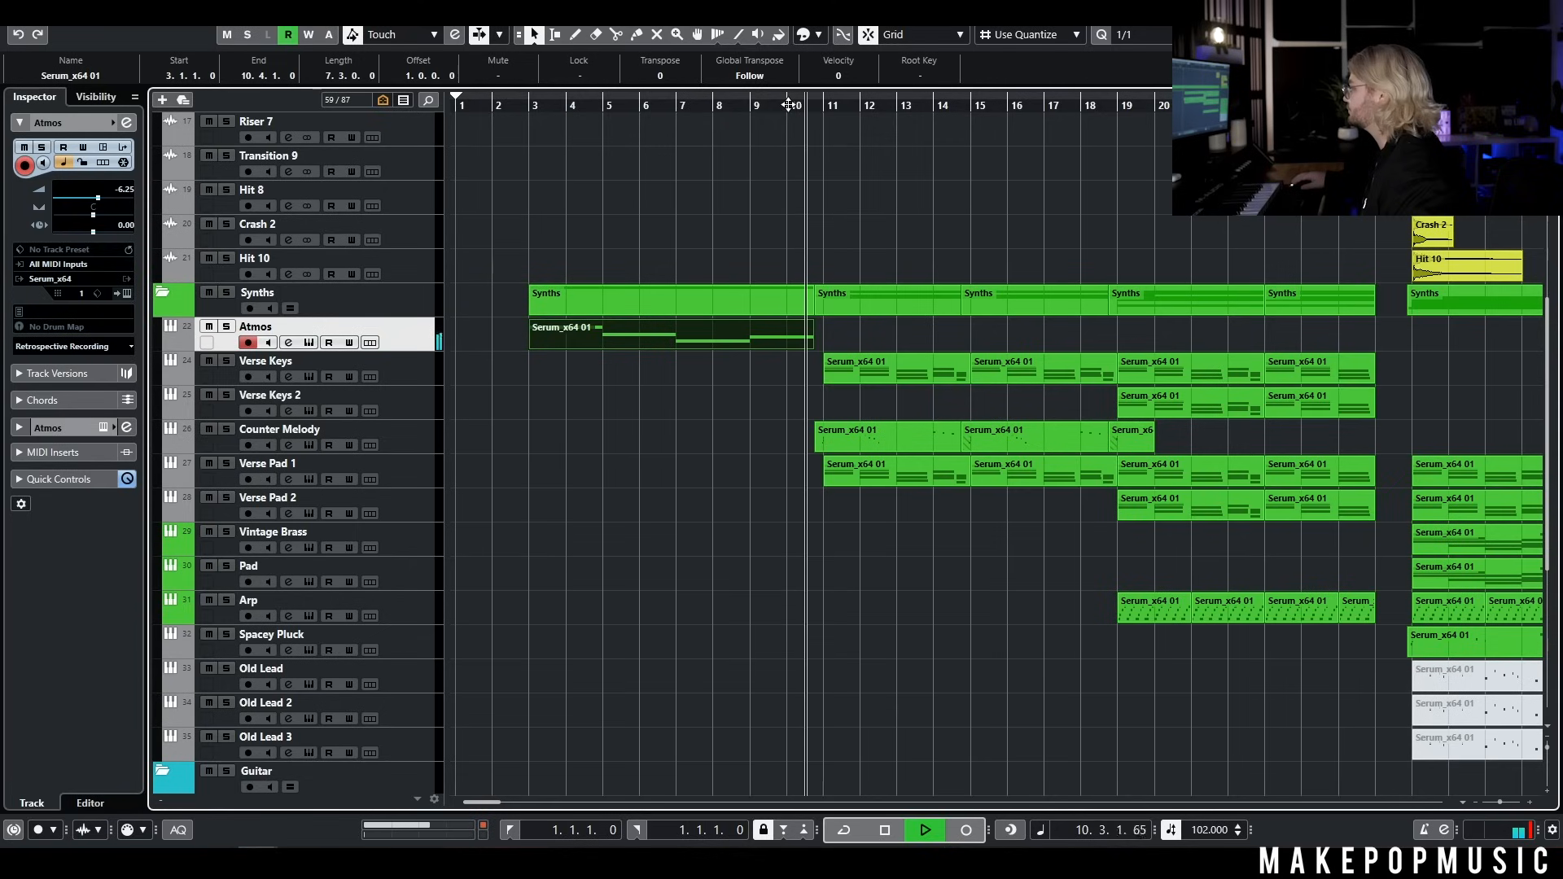
{"action": "key", "text": "space"}
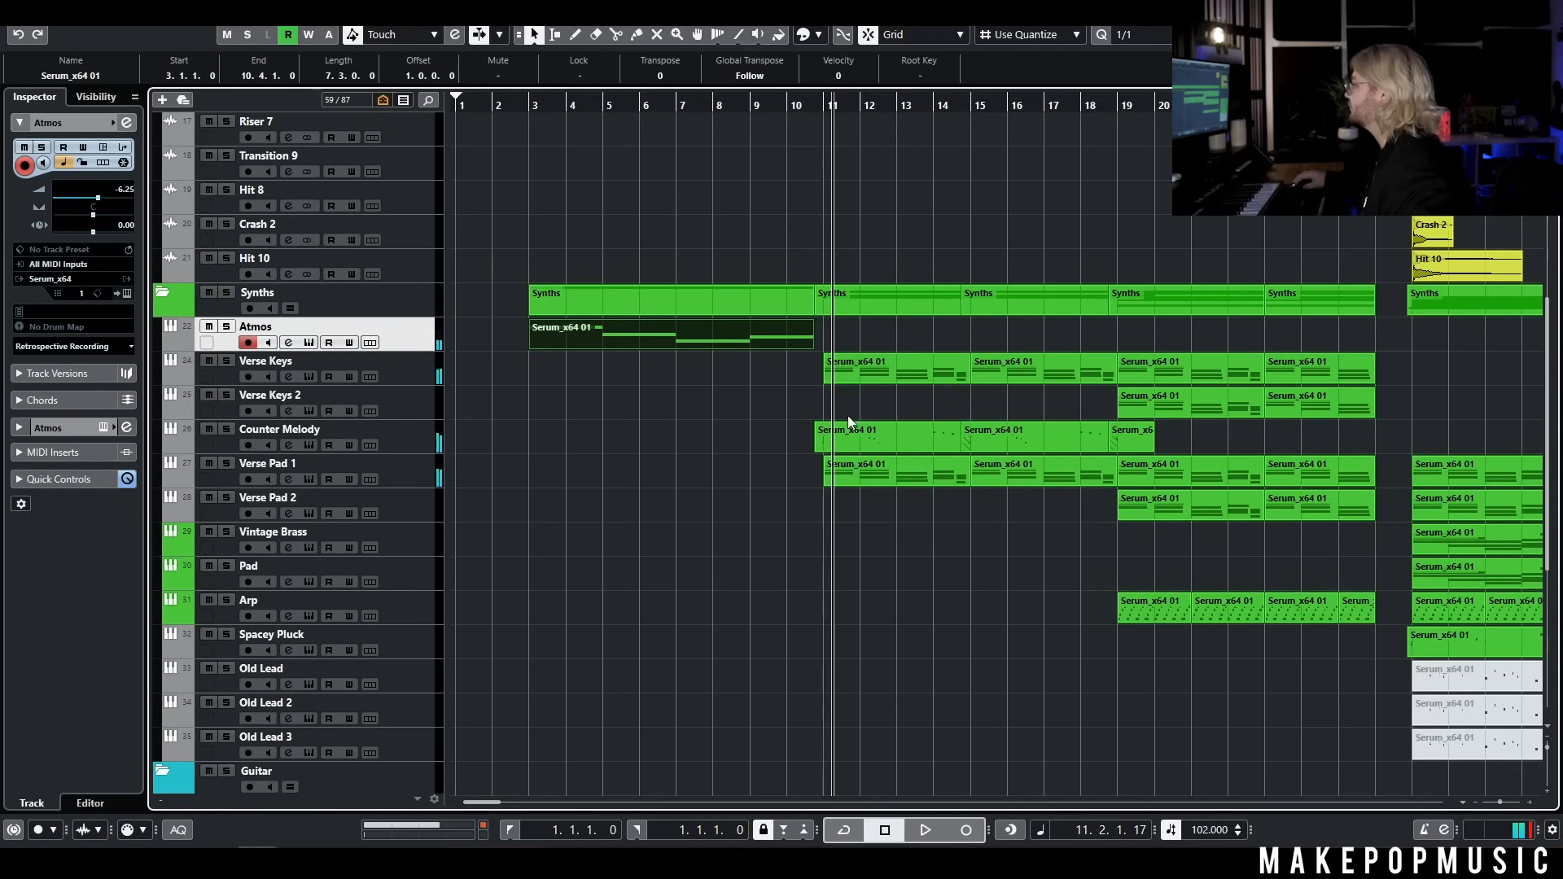
Move all parts from the verse onward twelve bars later so that the verse starts at bar 23
{"action": "key", "text": "g"}
{"action": "scroll", "coordinate": [1063, 541], "scroll_direction": "down", "scroll_amount": 5}
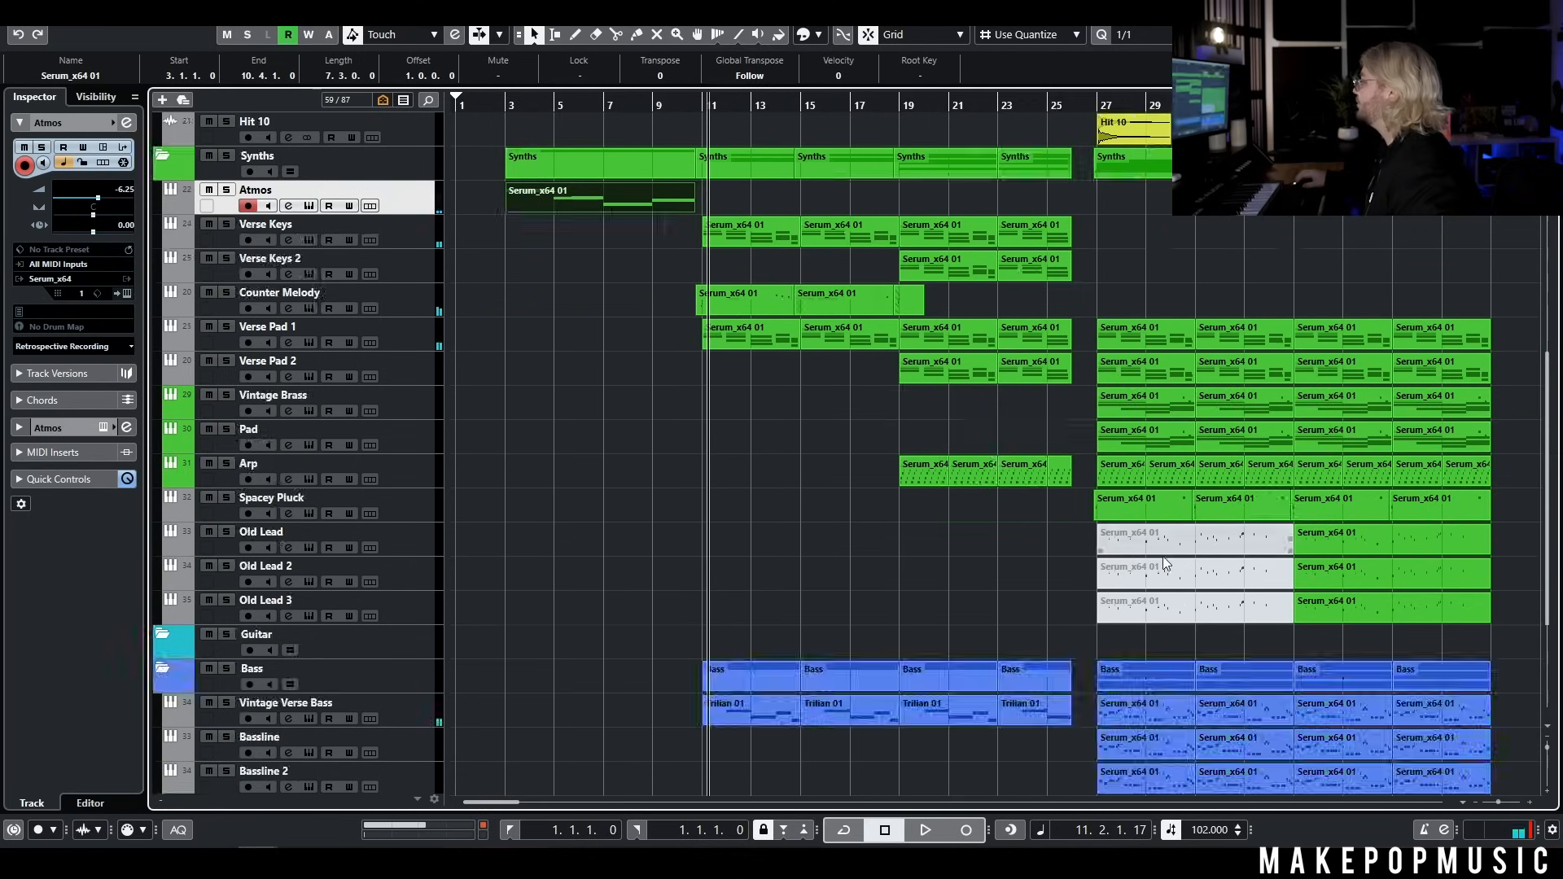
{"action": "left_click_drag", "start_coordinate": [772, 27], "coordinate": [757, 114]}
{"action": "scroll", "coordinate": [1228, 366], "scroll_direction": "down", "scroll_amount": 7}
{"action": "left_click_drag", "start_coordinate": [1485, 666], "coordinate": [742, 147]}
{"action": "left_click_drag", "start_coordinate": [745, 232], "coordinate": [1042, 238]}
{"action": "scroll", "coordinate": [1135, 278], "scroll_direction": "right", "scroll_amount": 3}
{"action": "scroll", "coordinate": [1371, 398], "scroll_direction": "down", "scroll_amount": 7}
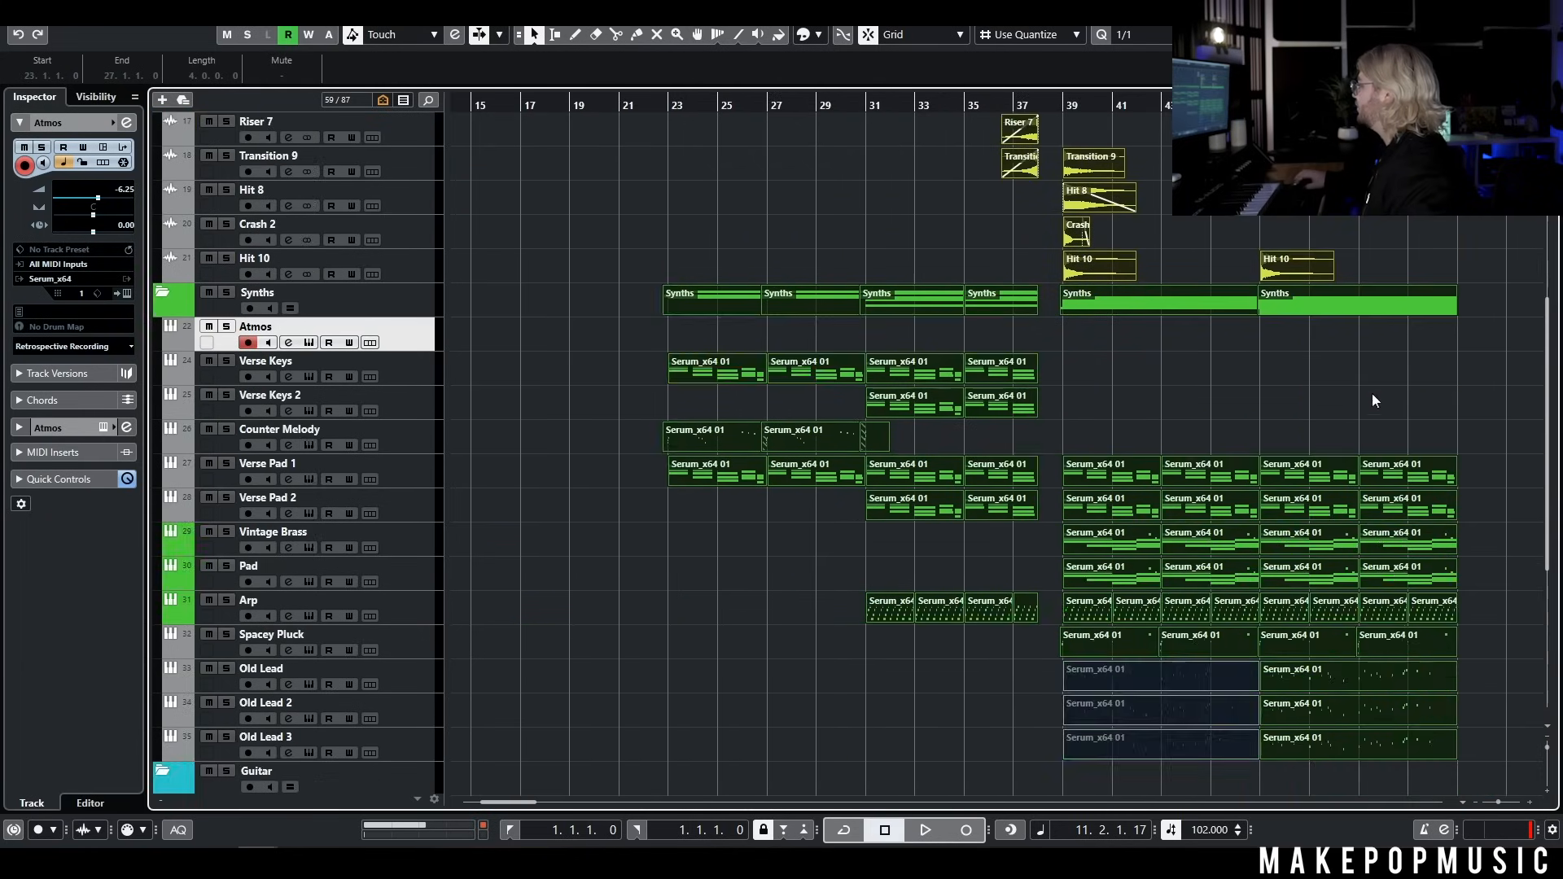
Copy the second chorus half starting at bar 47, paste it after the Atmos intro and align it to bar 11
{"action": "left_click_drag", "start_coordinate": [1467, 651], "coordinate": [1276, 89]}
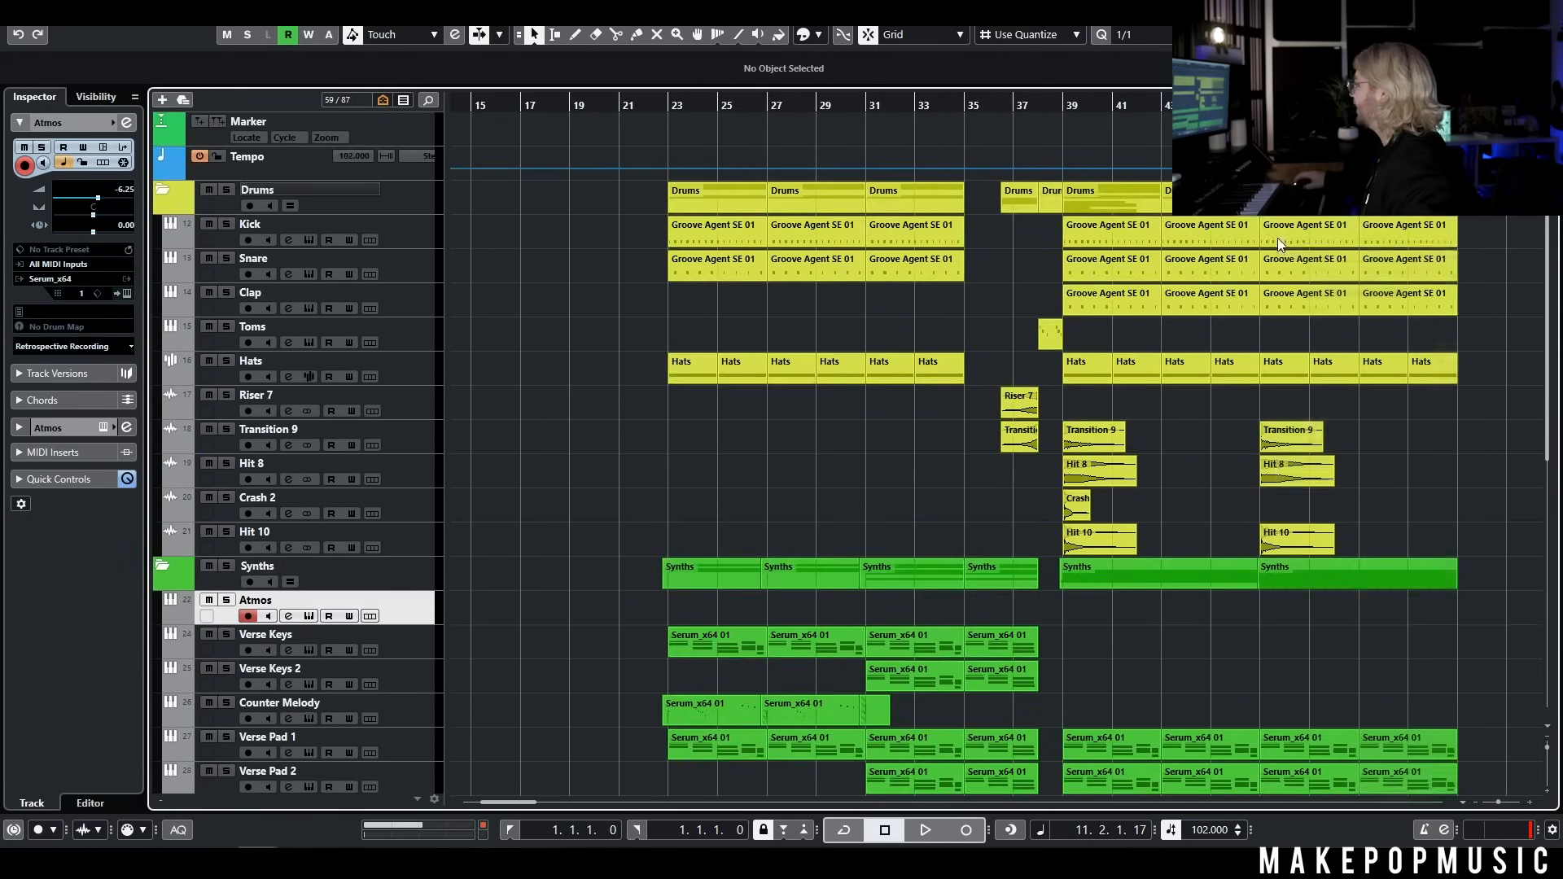
{"action": "scroll", "coordinate": [500, 215], "scroll_direction": "left", "scroll_amount": 5}
{"action": "left_click", "coordinate": [701, 105]}
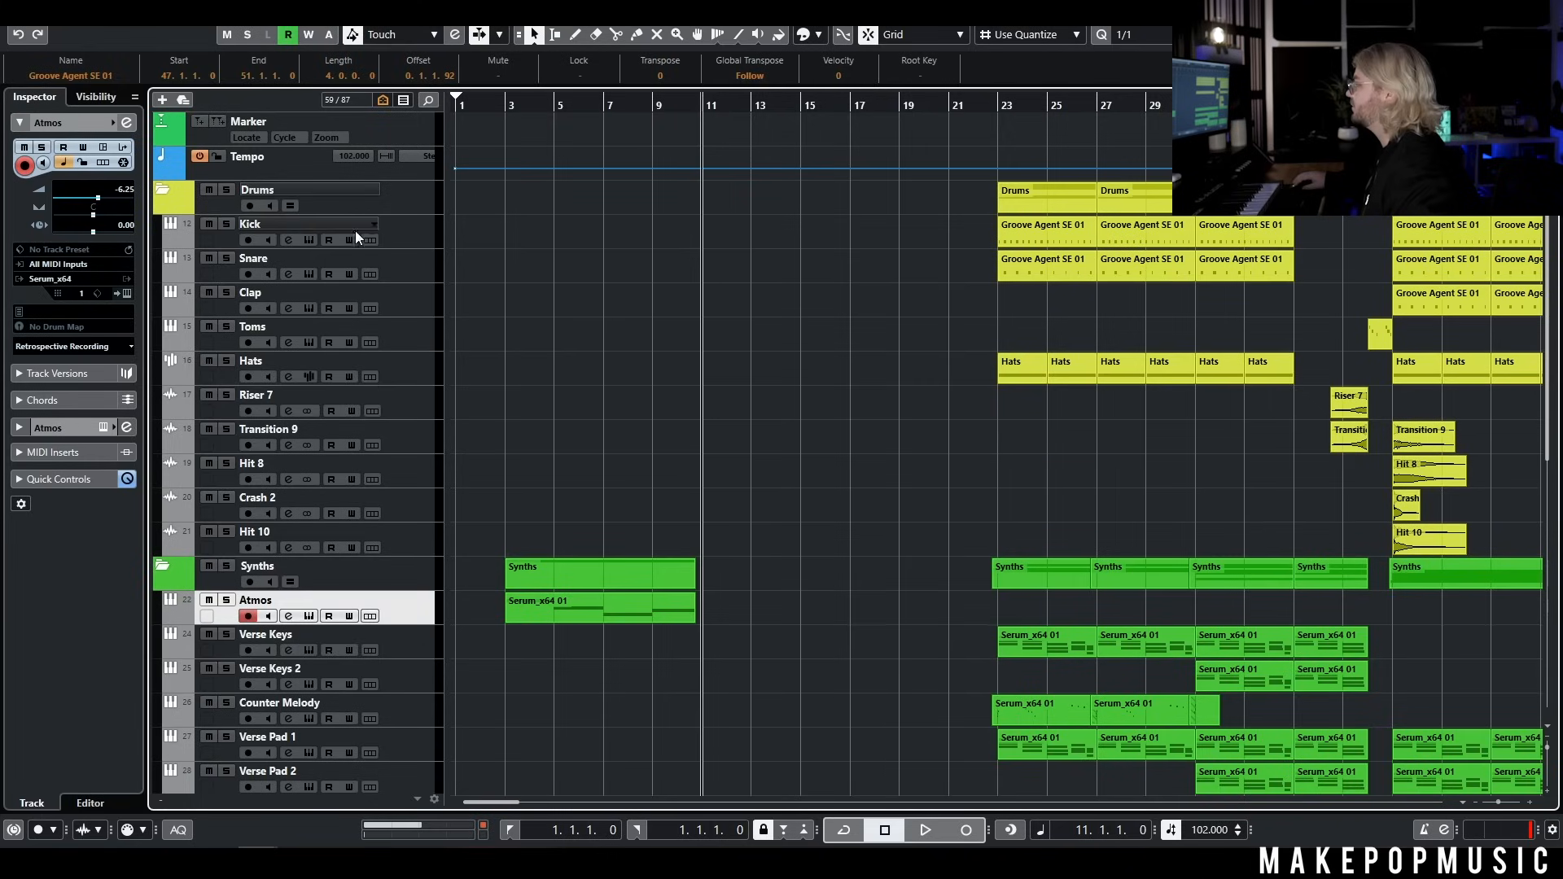
{"action": "left_click", "coordinate": [402, 212]}
{"action": "key", "text": "ctrl+v"}
{"action": "scroll", "coordinate": [727, 251], "scroll_direction": "up", "scroll_amount": 3}
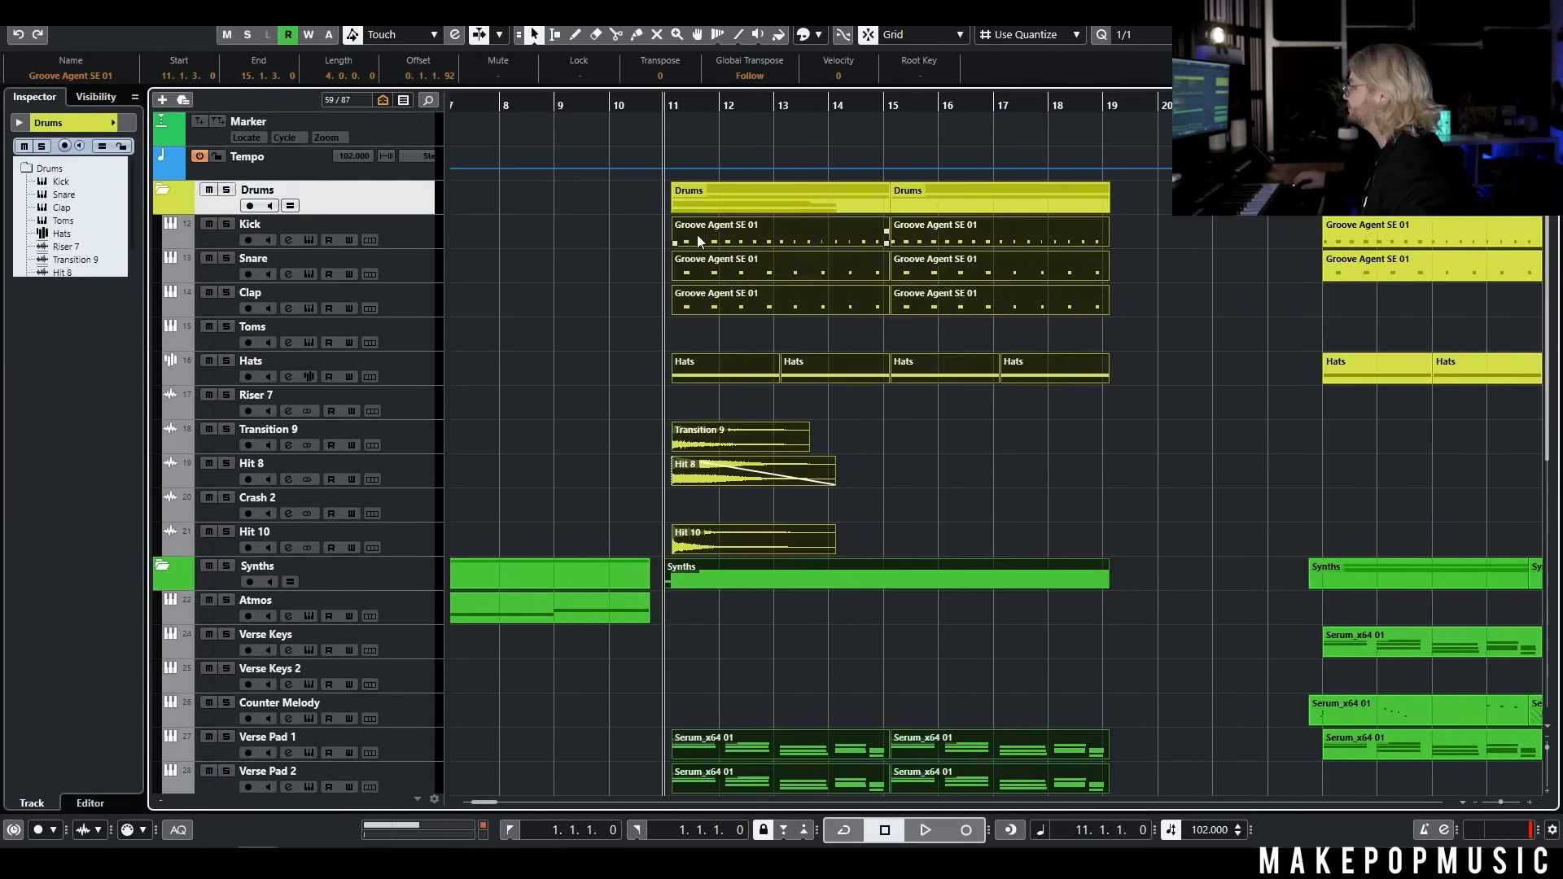
{"action": "left_click_drag", "start_coordinate": [697, 241], "coordinate": [689, 238]}
Move the verse and chorus parts four bars earlier to start at bar 19, and play the intro into the pasted chorus
{"action": "left_click", "coordinate": [553, 104]}
{"action": "key", "text": "space"}
{"action": "scroll", "coordinate": [755, 220], "scroll_direction": "down", "scroll_amount": 3}
{"action": "scroll", "coordinate": [1046, 371], "scroll_direction": "right", "scroll_amount": 3}
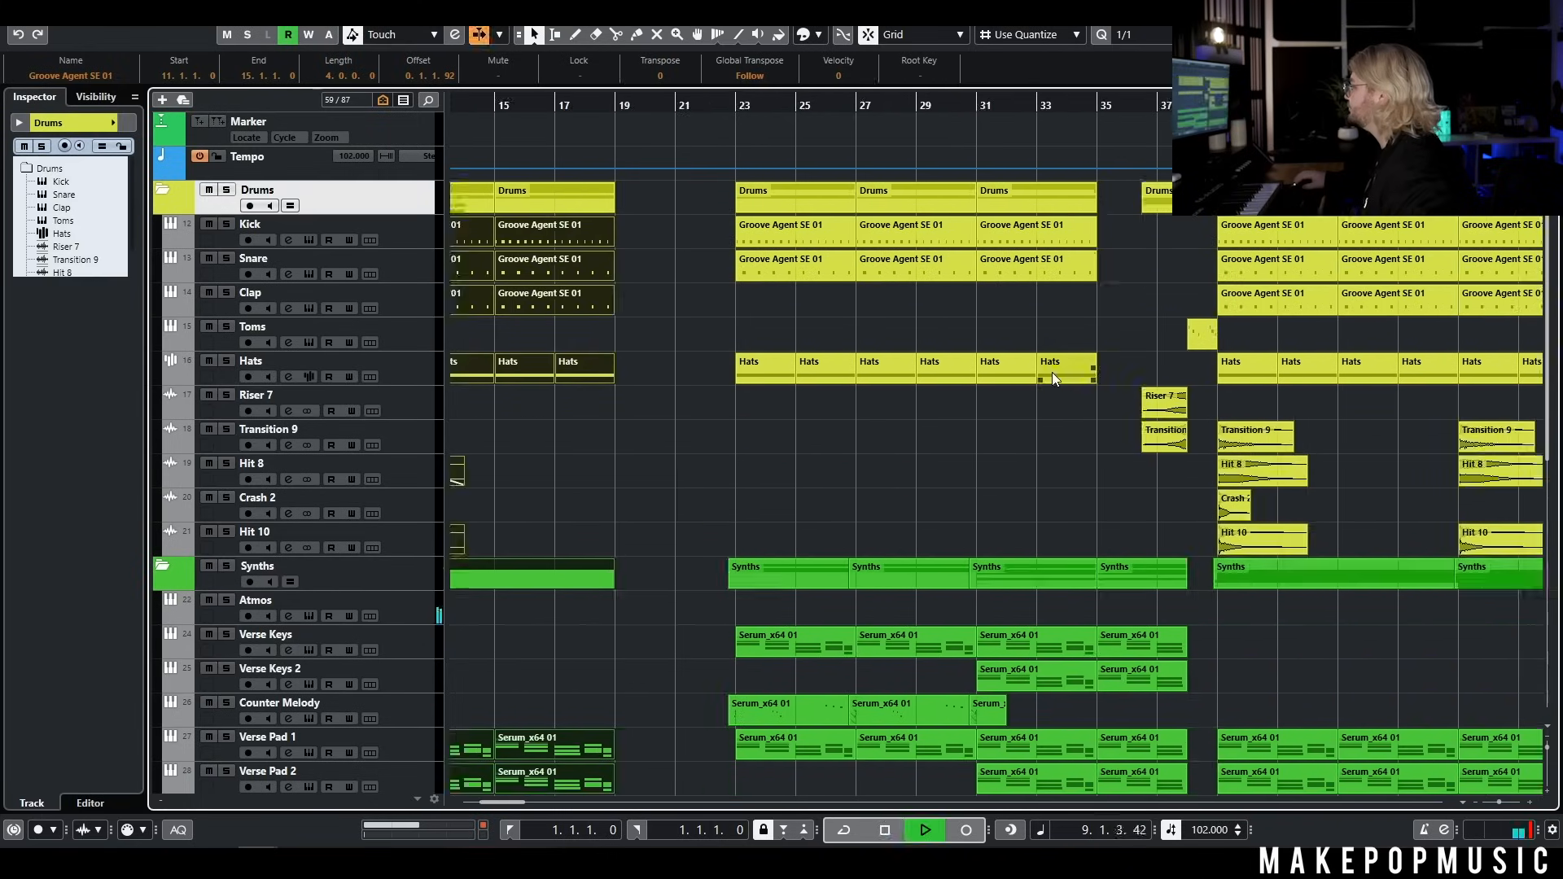
{"action": "scroll", "coordinate": [1052, 373], "scroll_direction": "down", "scroll_amount": 3}
{"action": "scroll", "coordinate": [1225, 534], "scroll_direction": "down", "scroll_amount": 8}
{"action": "left_click_drag", "start_coordinate": [1390, 609], "coordinate": [835, 114]}
{"action": "left_click_drag", "start_coordinate": [843, 236], "coordinate": [774, 223]}
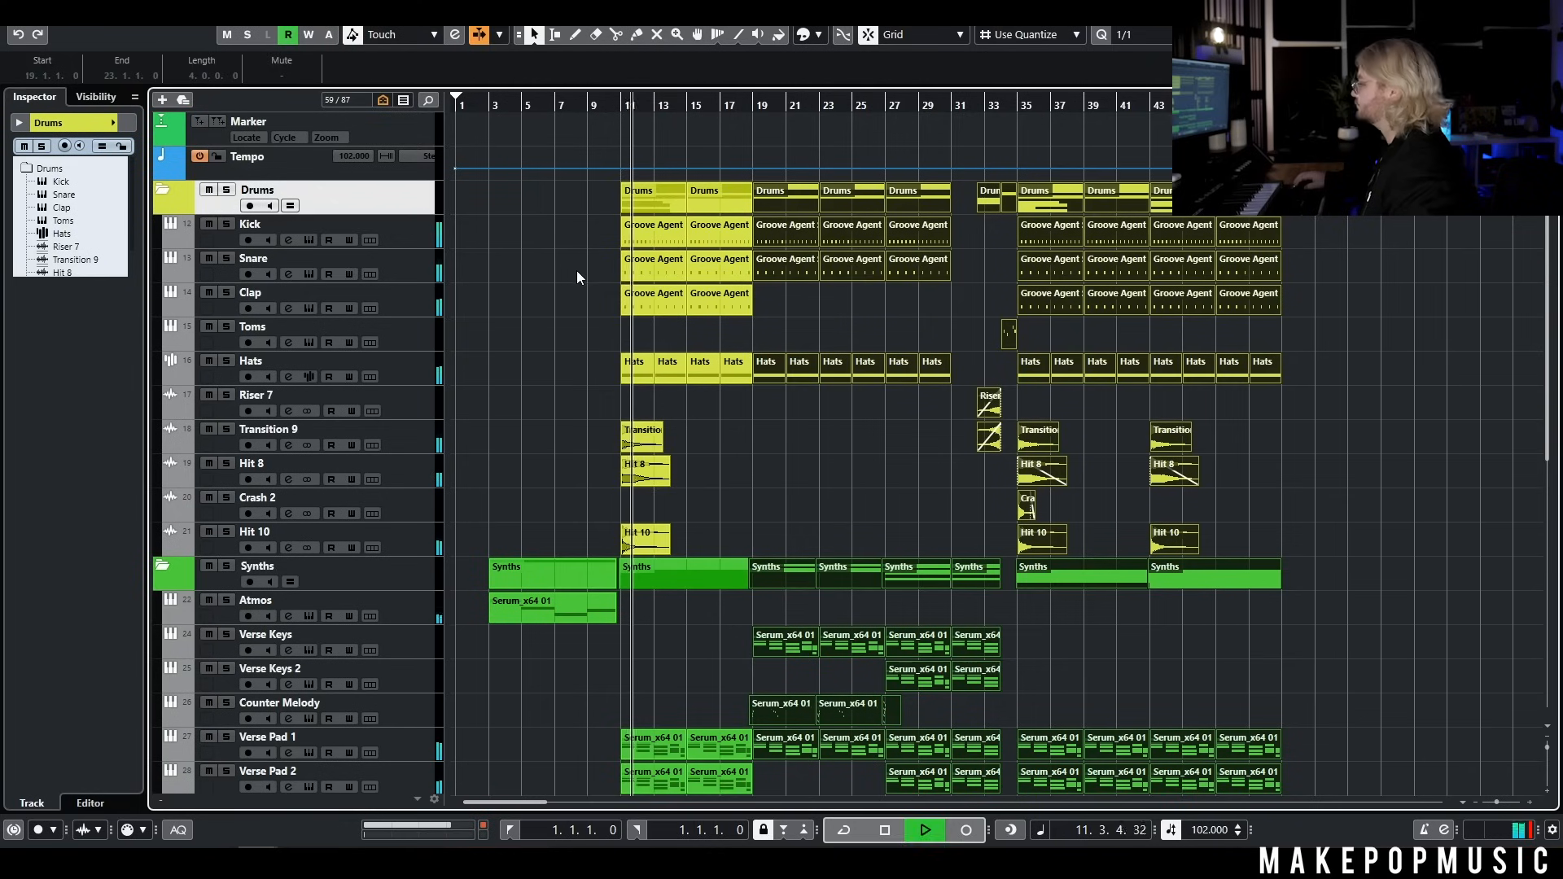
{"action": "key", "text": "space"}
Duplicate the Atmos track with its intro part and name the copy Atmos 2
{"action": "left_click", "coordinate": [577, 270]}
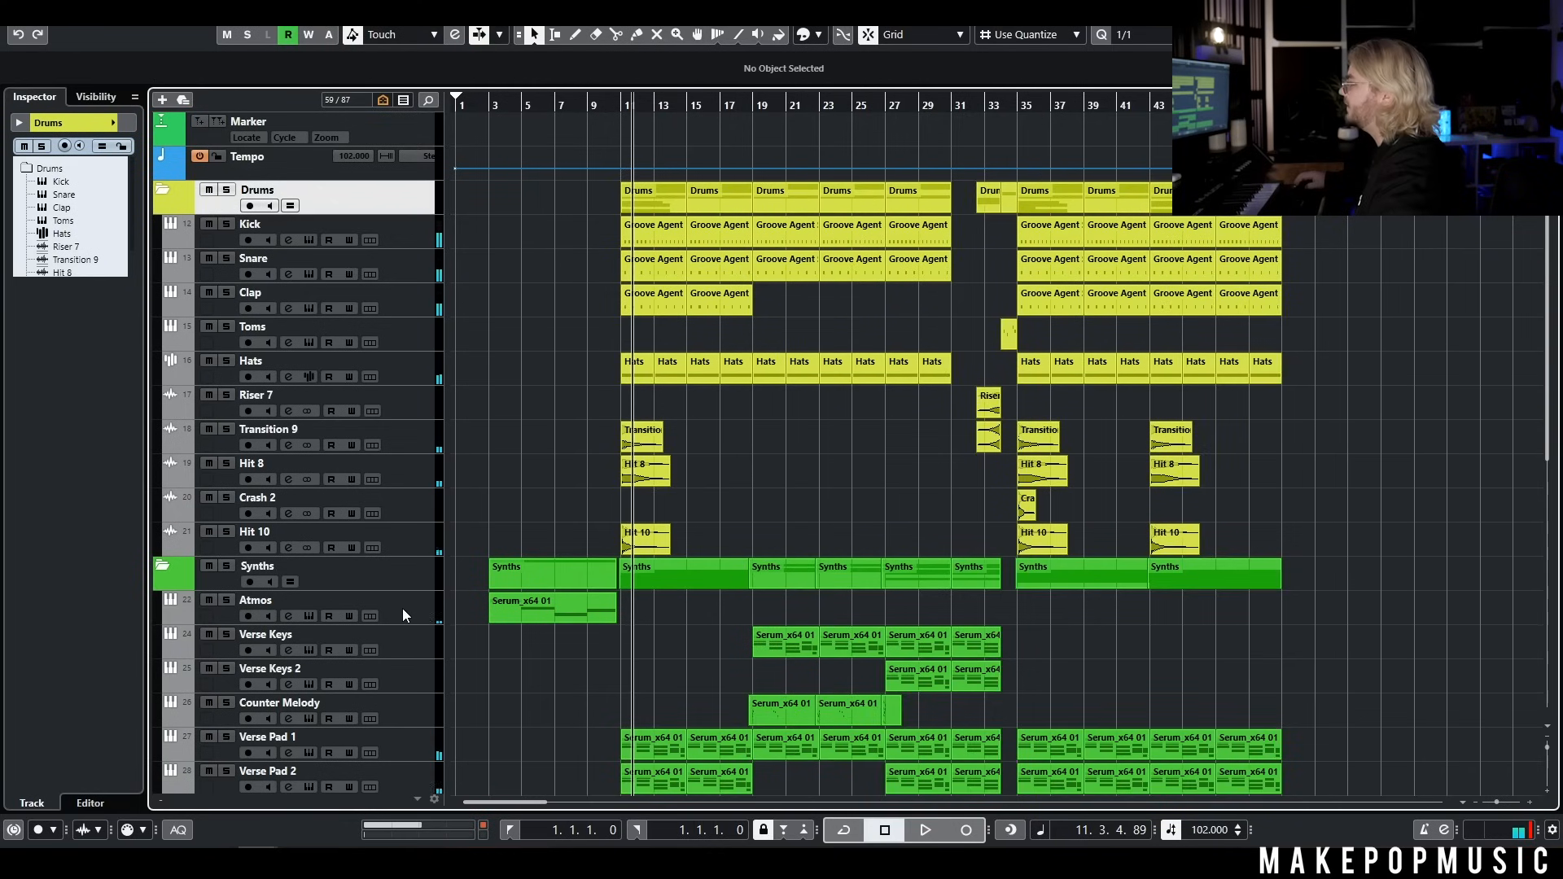
{"action": "left_click", "coordinate": [402, 609]}
{"action": "key", "text": "shift+ctrl+d"}
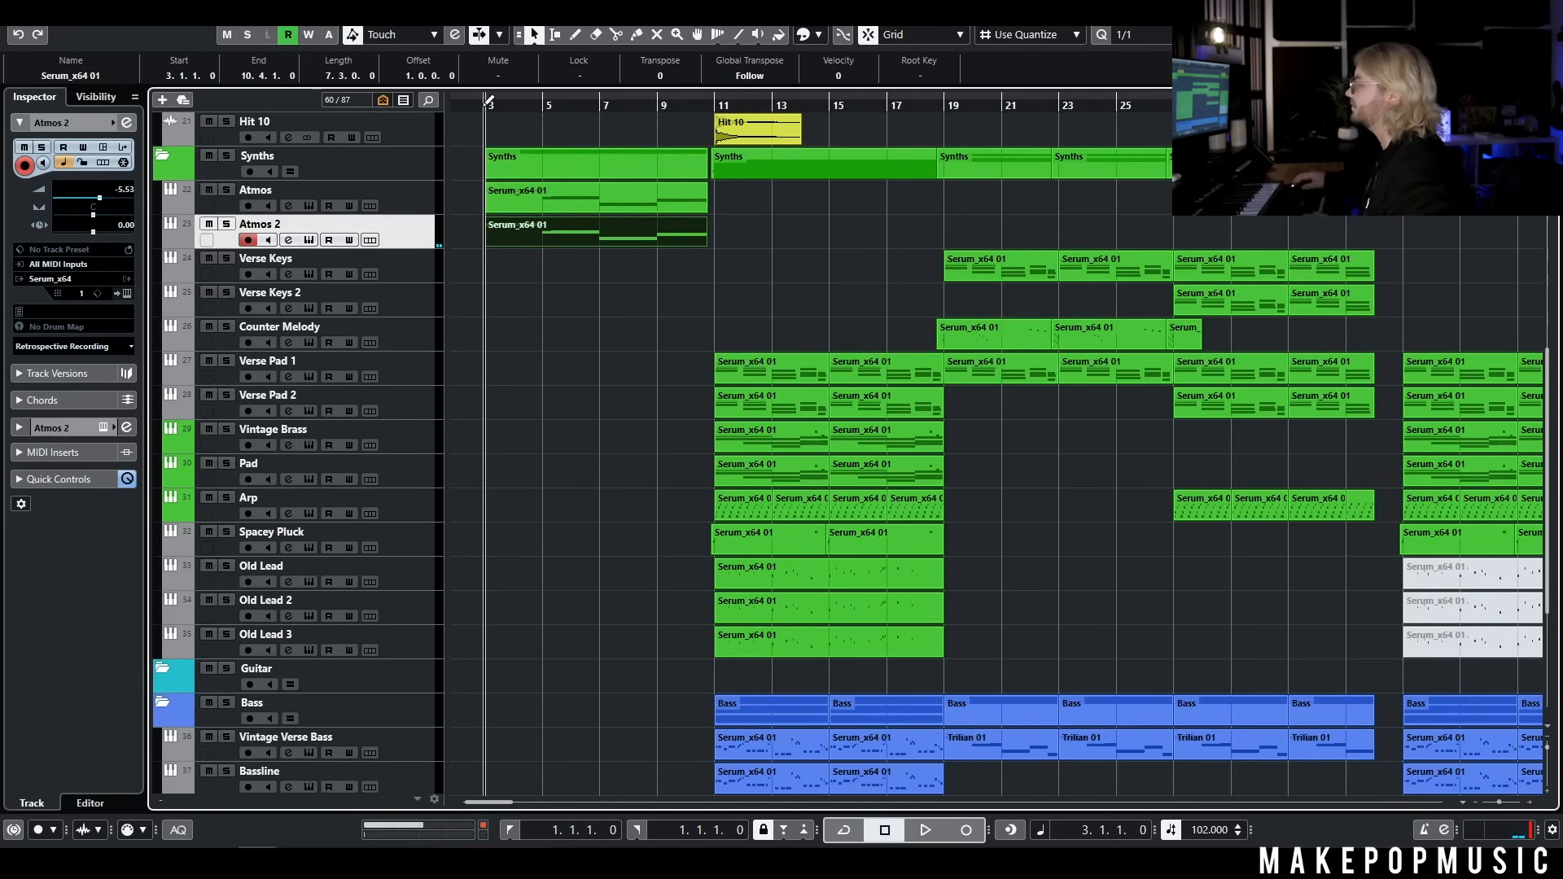
Play the two layered Atmos tracks from bar 3 while looking over the arrangement
{"action": "key", "text": "space"}
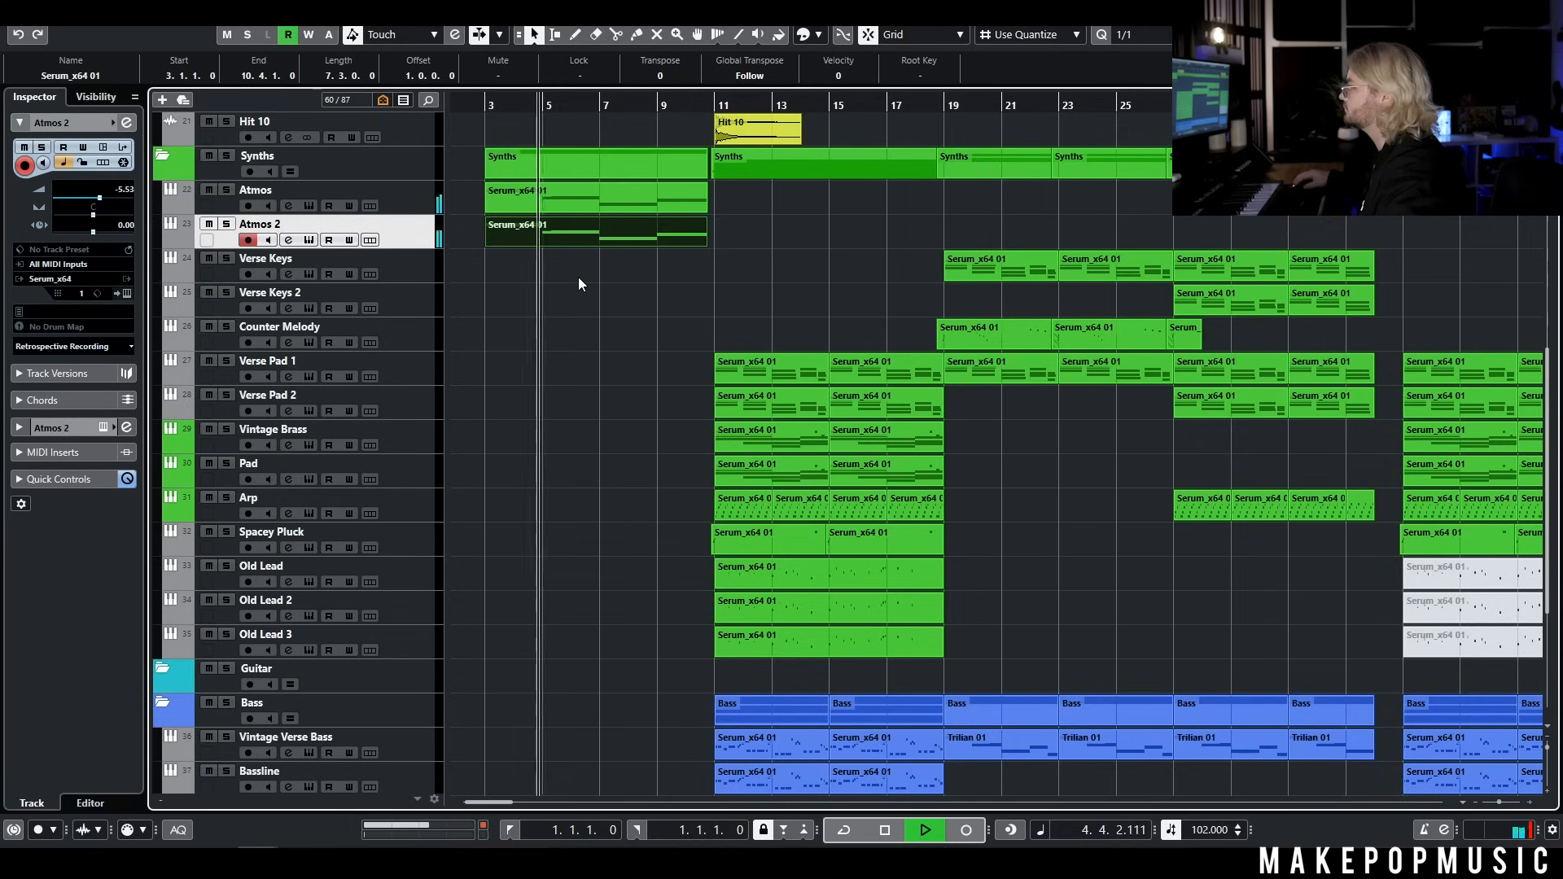
{"action": "scroll", "coordinate": [581, 283], "scroll_direction": "down", "scroll_amount": 5}
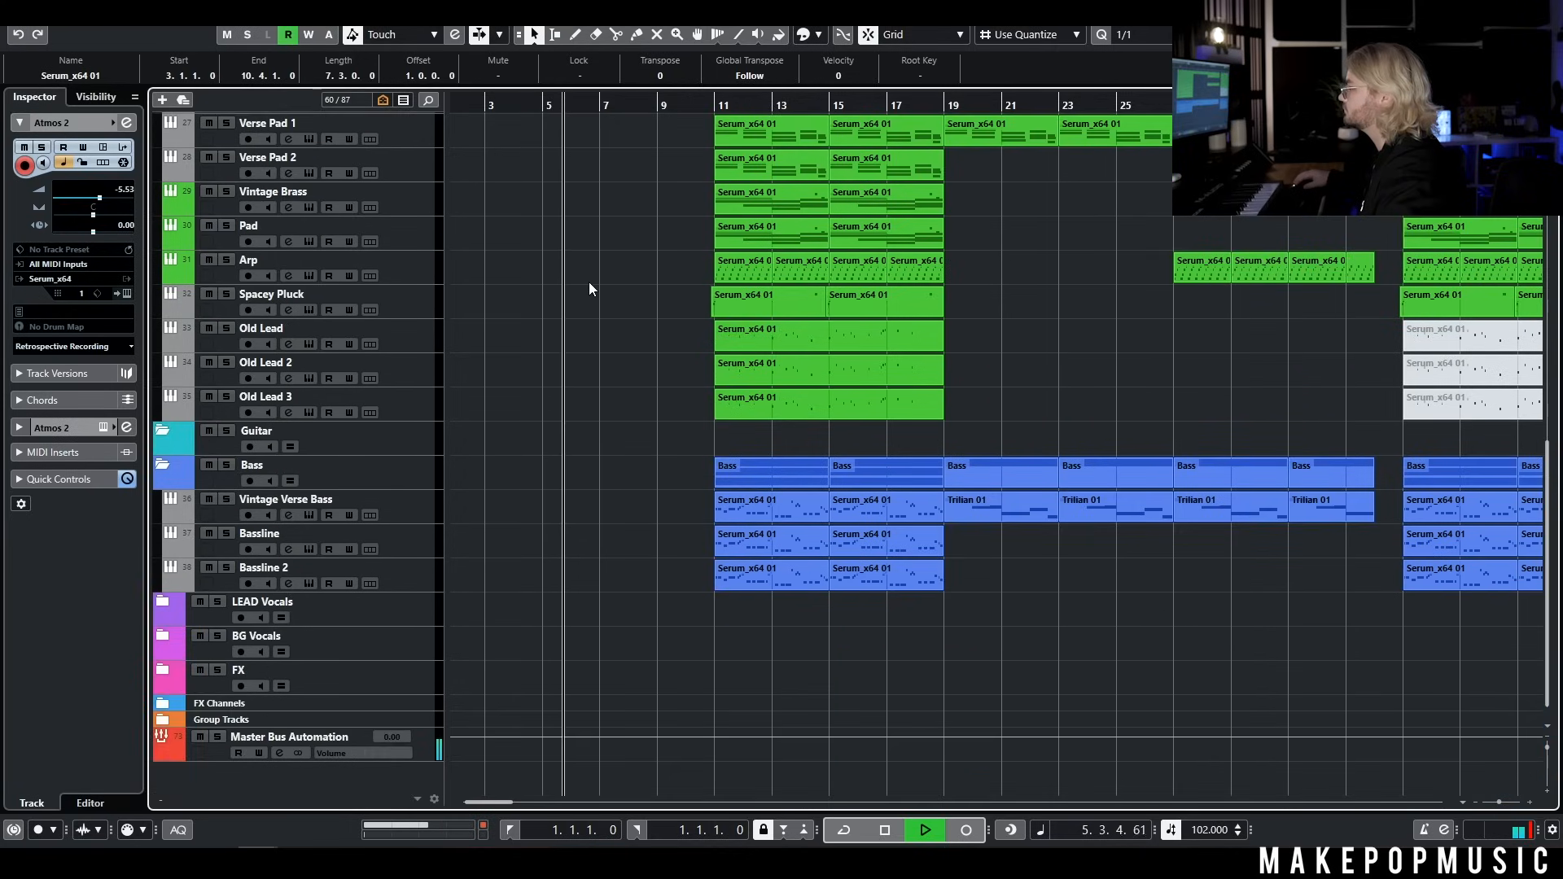
{"action": "scroll", "coordinate": [589, 282], "scroll_direction": "up", "scroll_amount": 6}
{"action": "scroll", "coordinate": [591, 285], "scroll_direction": "up", "scroll_amount": 8}
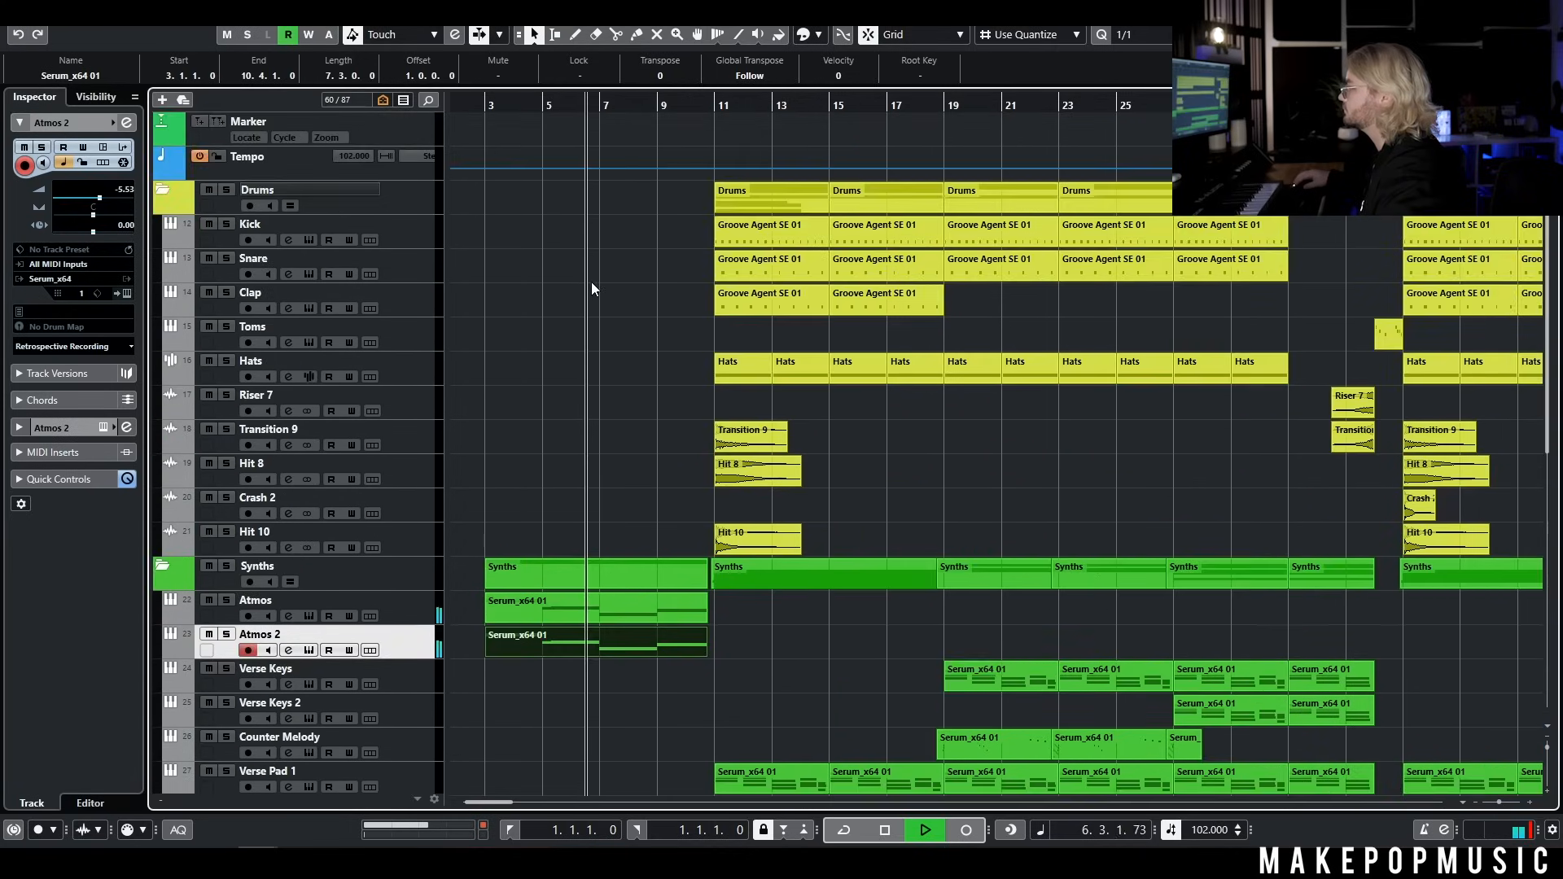
{"action": "scroll", "coordinate": [593, 285], "scroll_direction": "down", "scroll_amount": 3}
{"action": "key", "text": "space"}
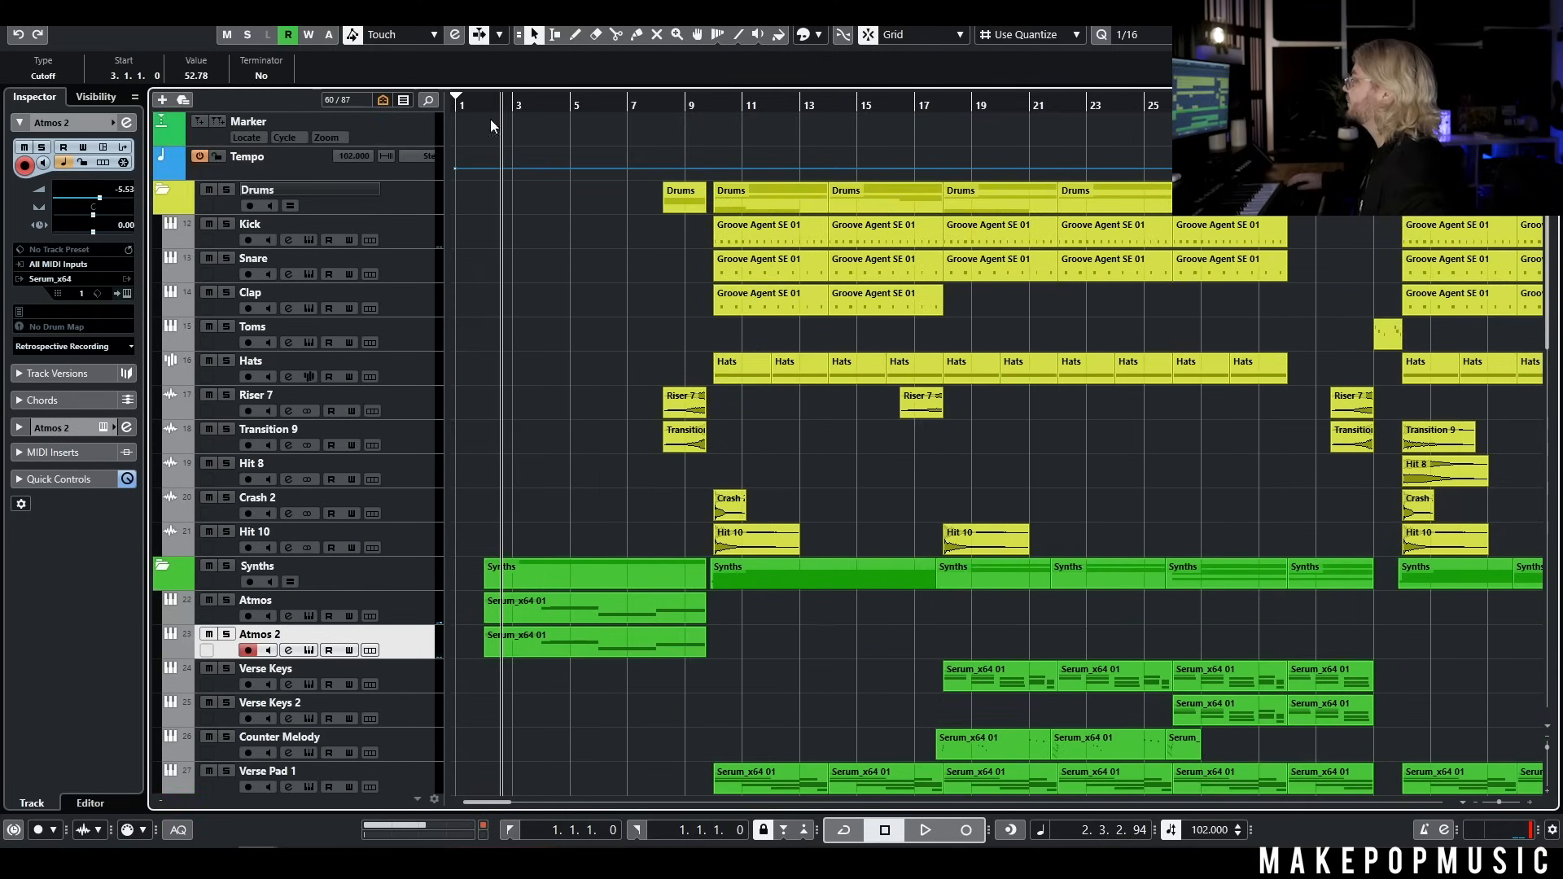
Play the intro from near bar 2, and play the riser build-up from about bar 8 into the opening chorus
{"action": "left_click", "coordinate": [478, 108]}
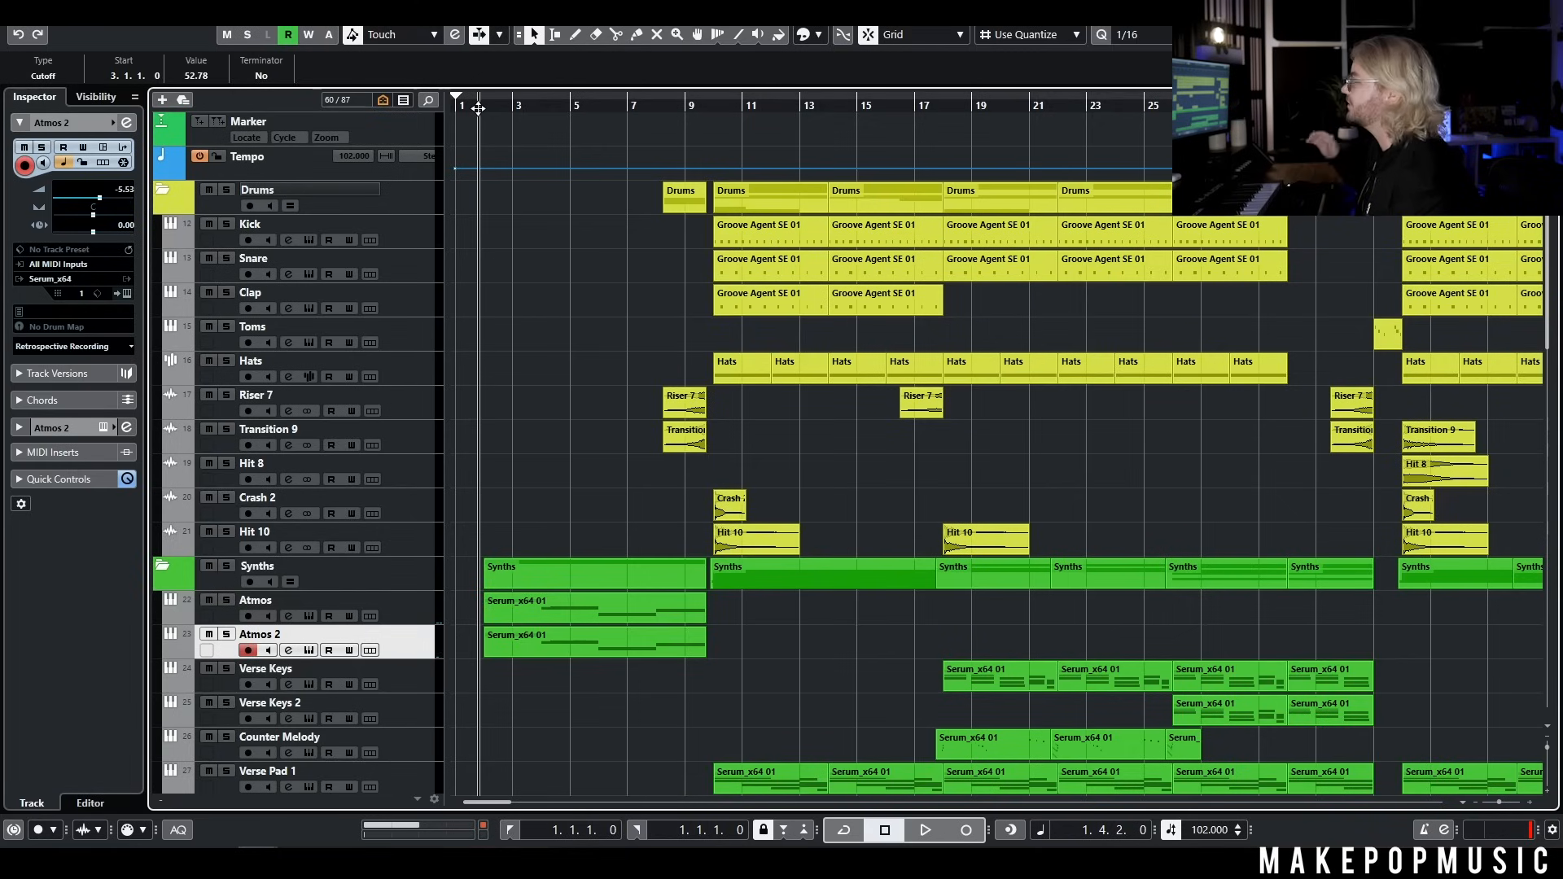
{"action": "key", "text": "space"}
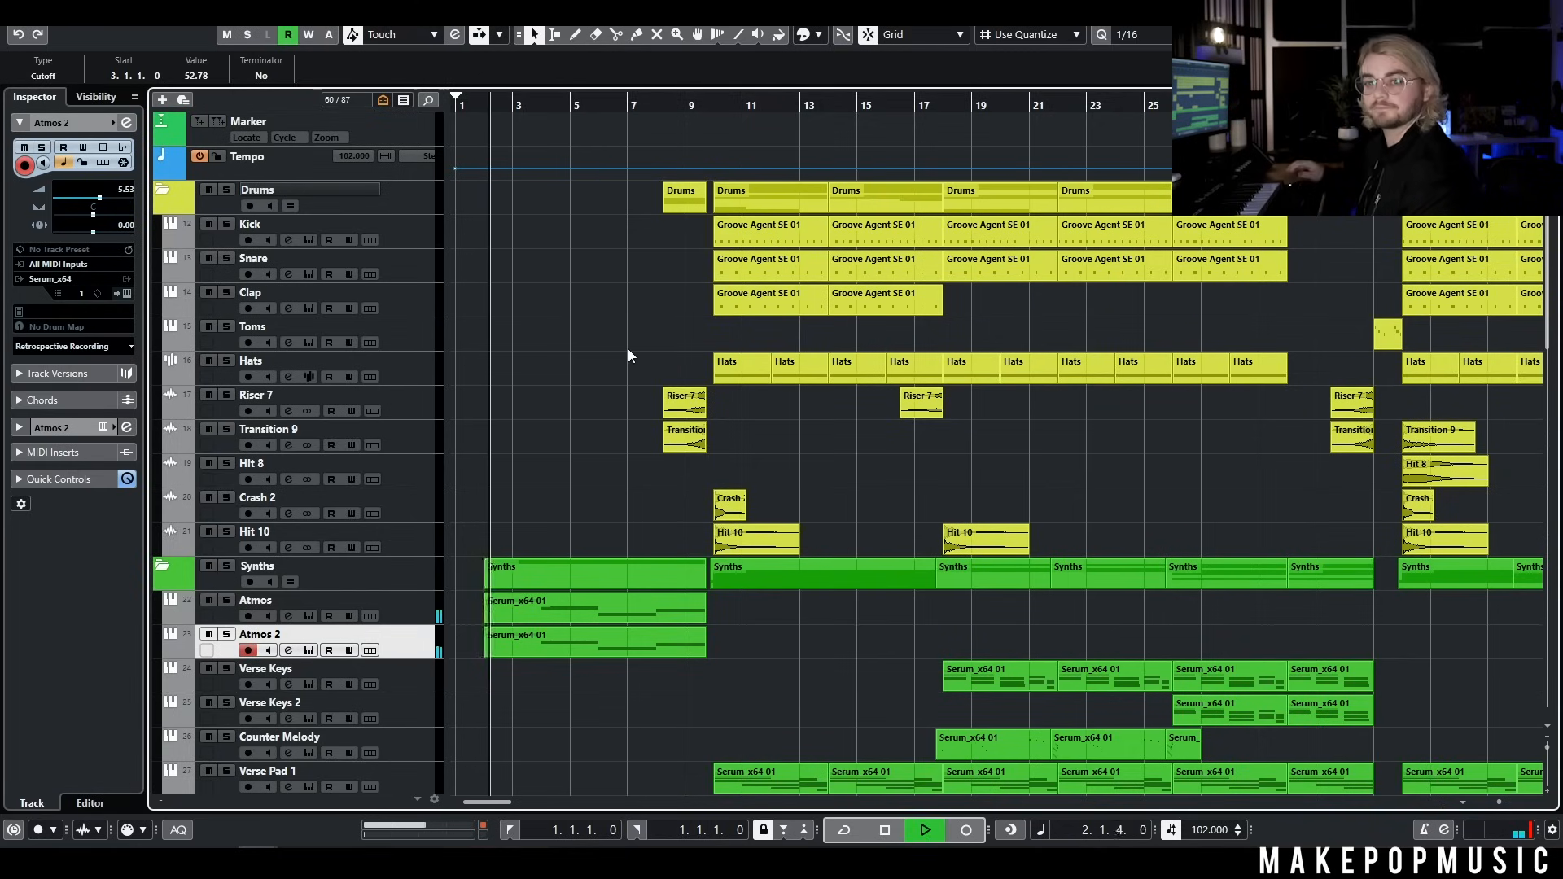
{"action": "left_click", "coordinate": [666, 104]}
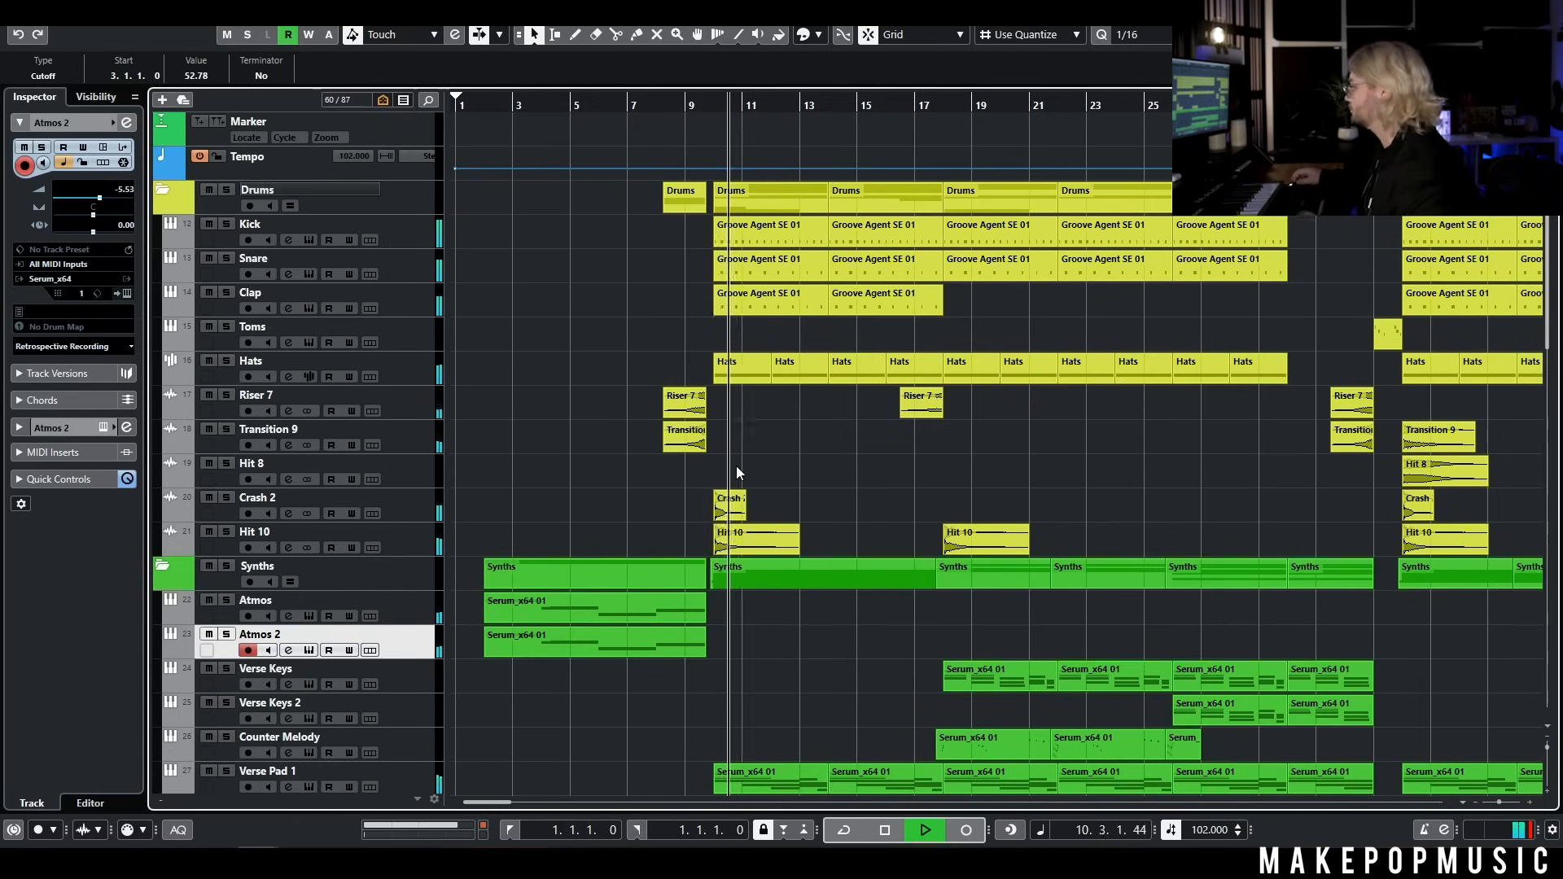
{"action": "key", "text": "space"}
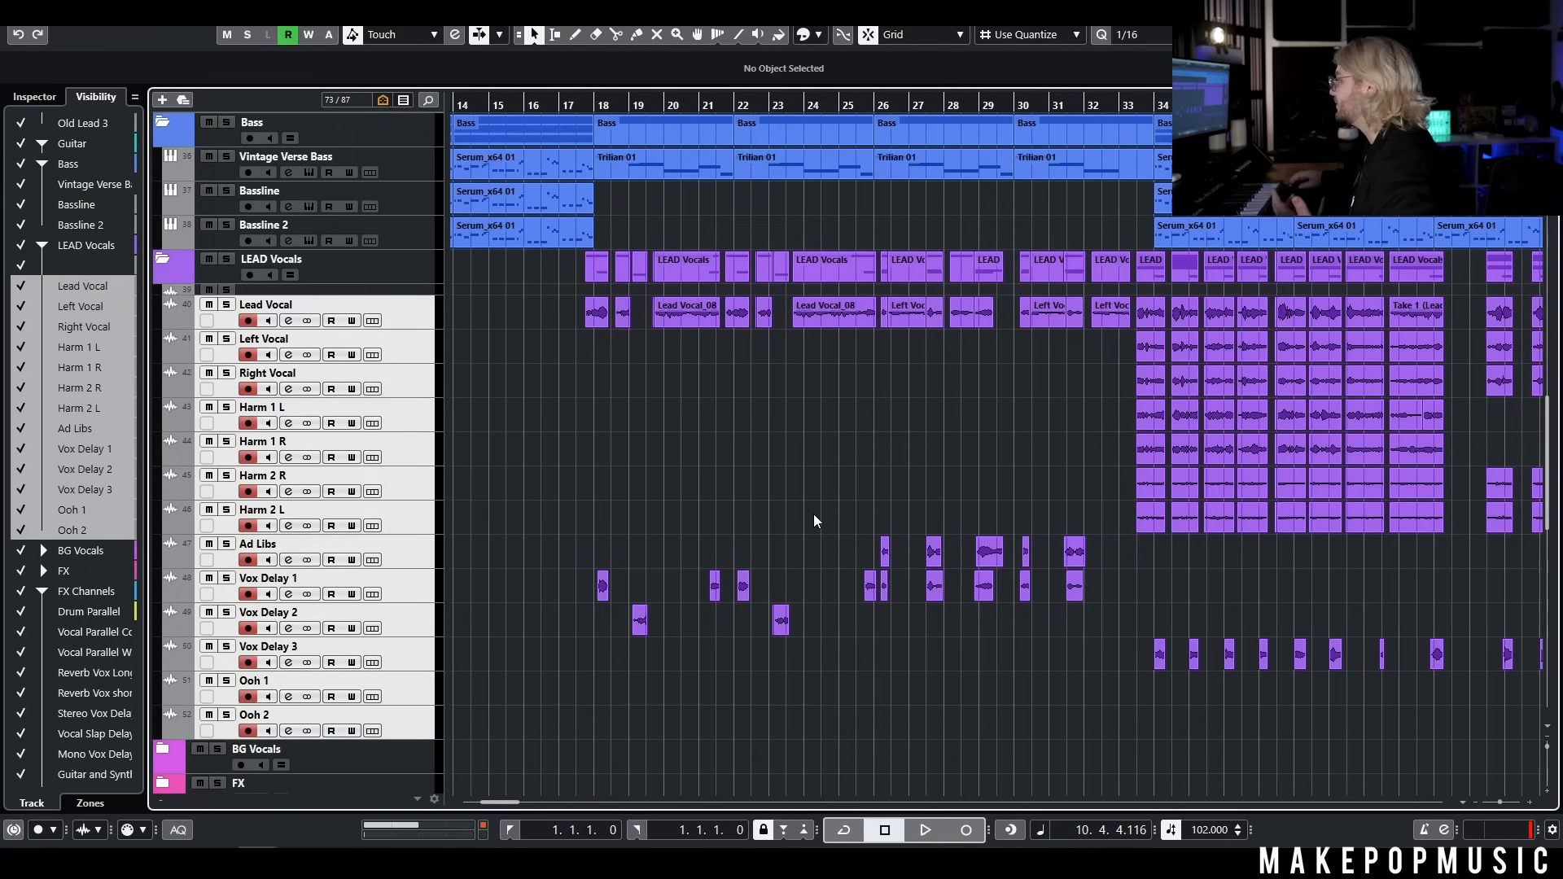
Examine the recorded vocal arrangement: lead vocal, vocal delays, ad libs, and the doubles and harmonies in the chorus
{"action": "scroll", "coordinate": [824, 504], "scroll_direction": "right", "scroll_amount": 3}
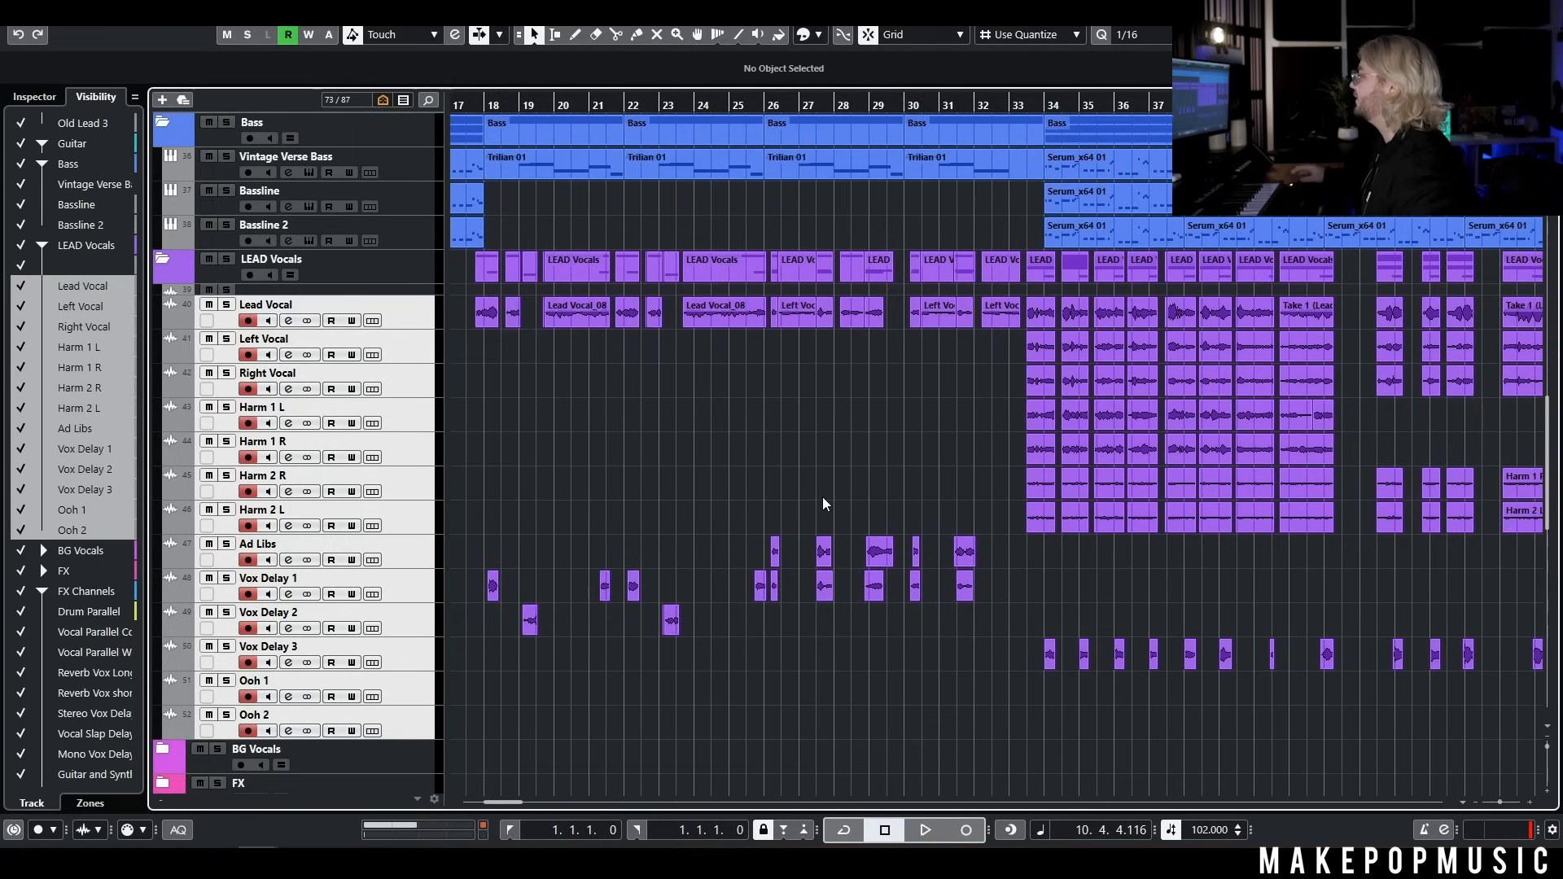
{"action": "left_click", "coordinate": [462, 105]}
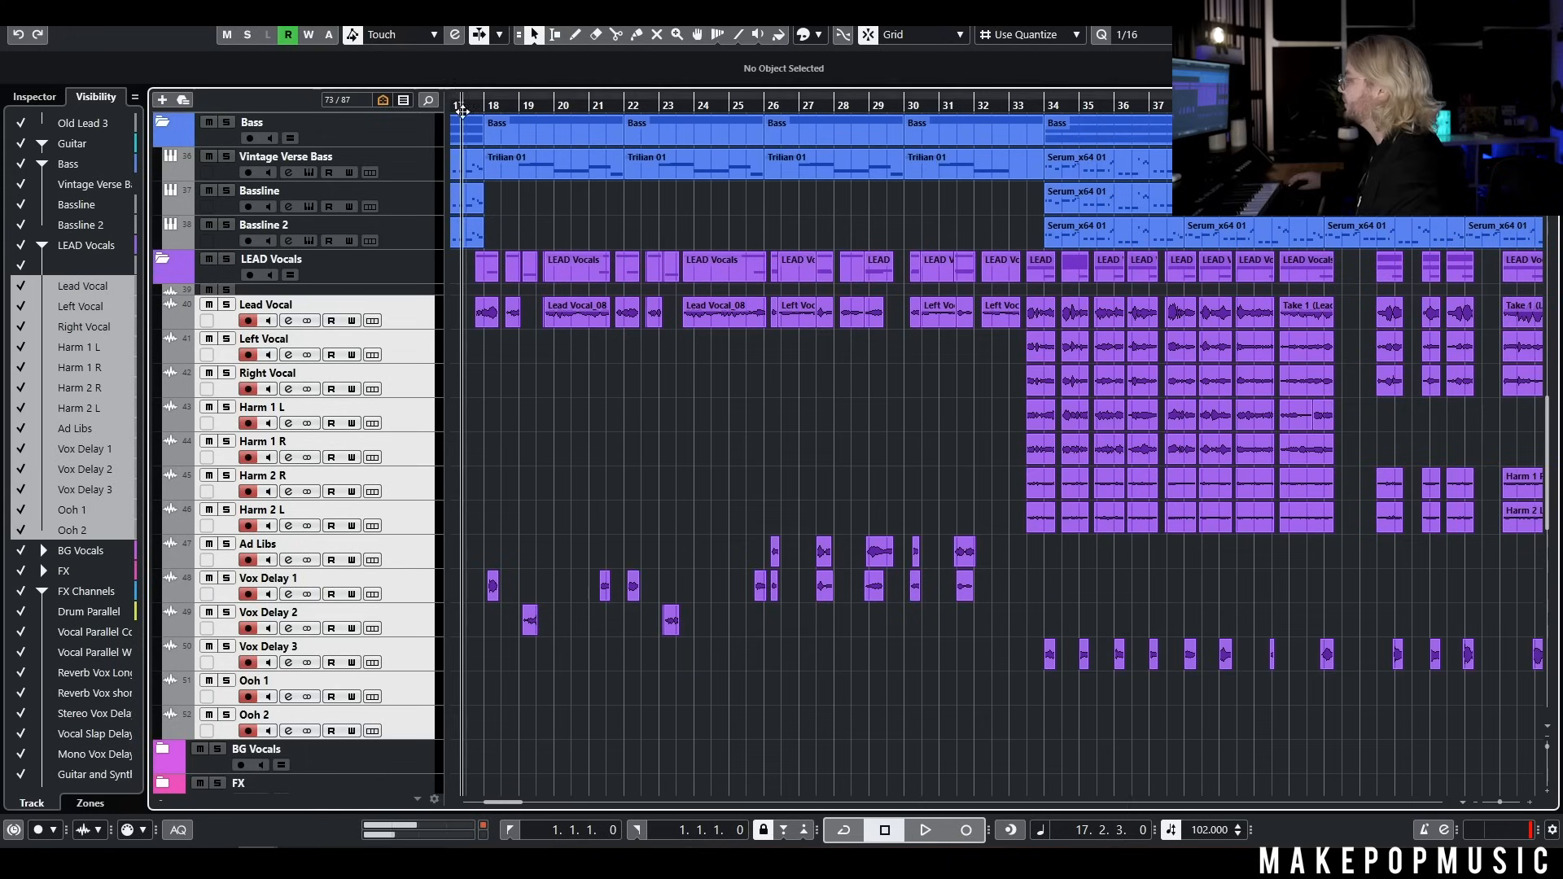
{"action": "left_click", "coordinate": [399, 309]}
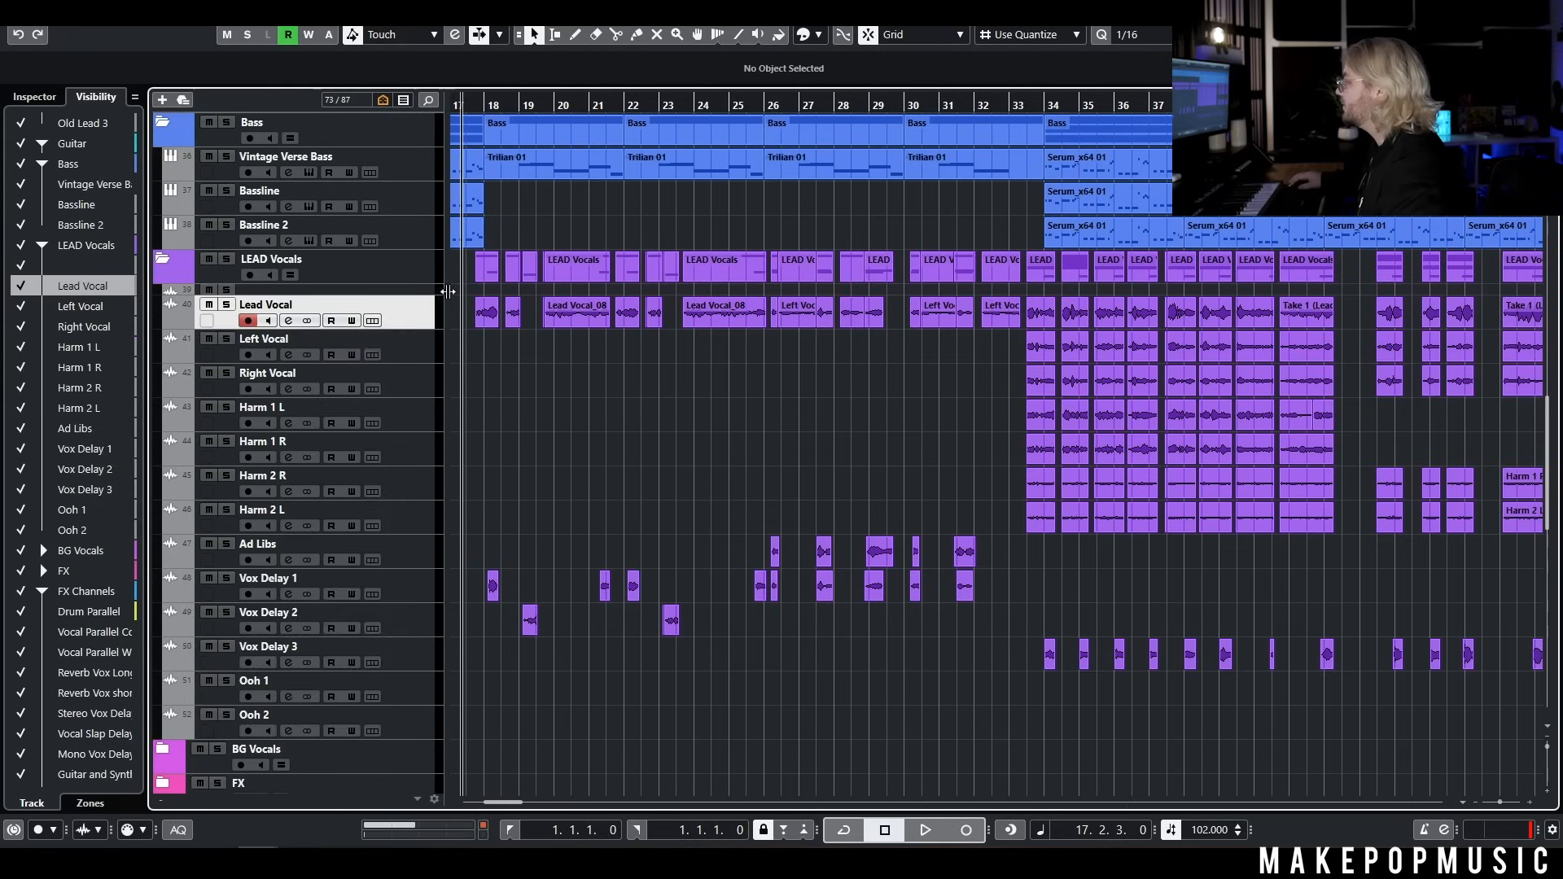
{"action": "scroll", "coordinate": [570, 380], "scroll_direction": "down", "scroll_amount": 2}
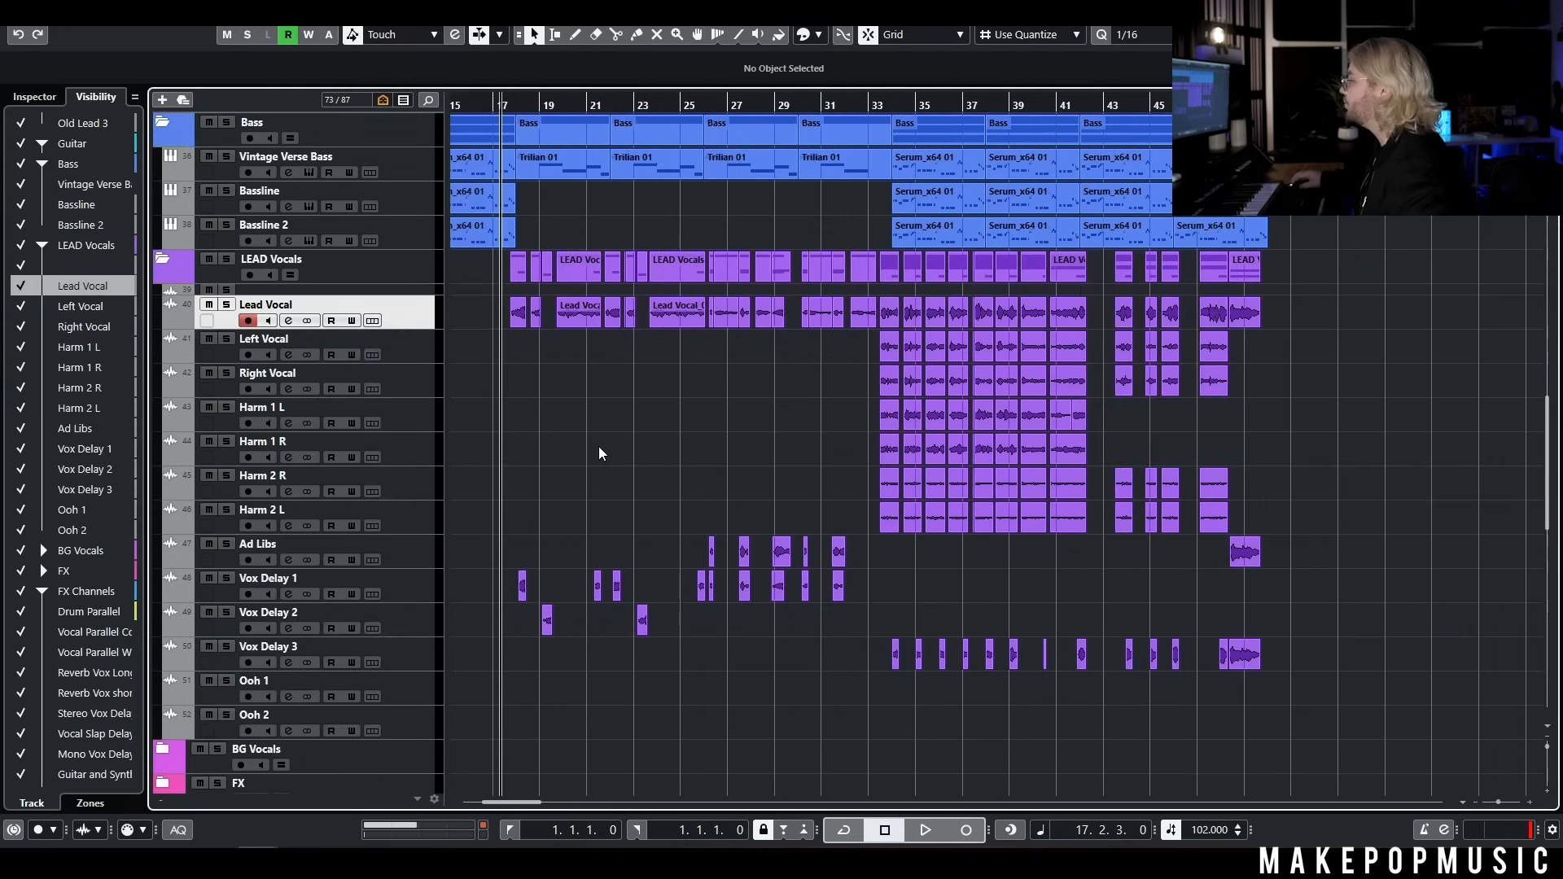
{"action": "left_click", "coordinate": [431, 592]}
{"action": "left_click", "coordinate": [421, 618]}
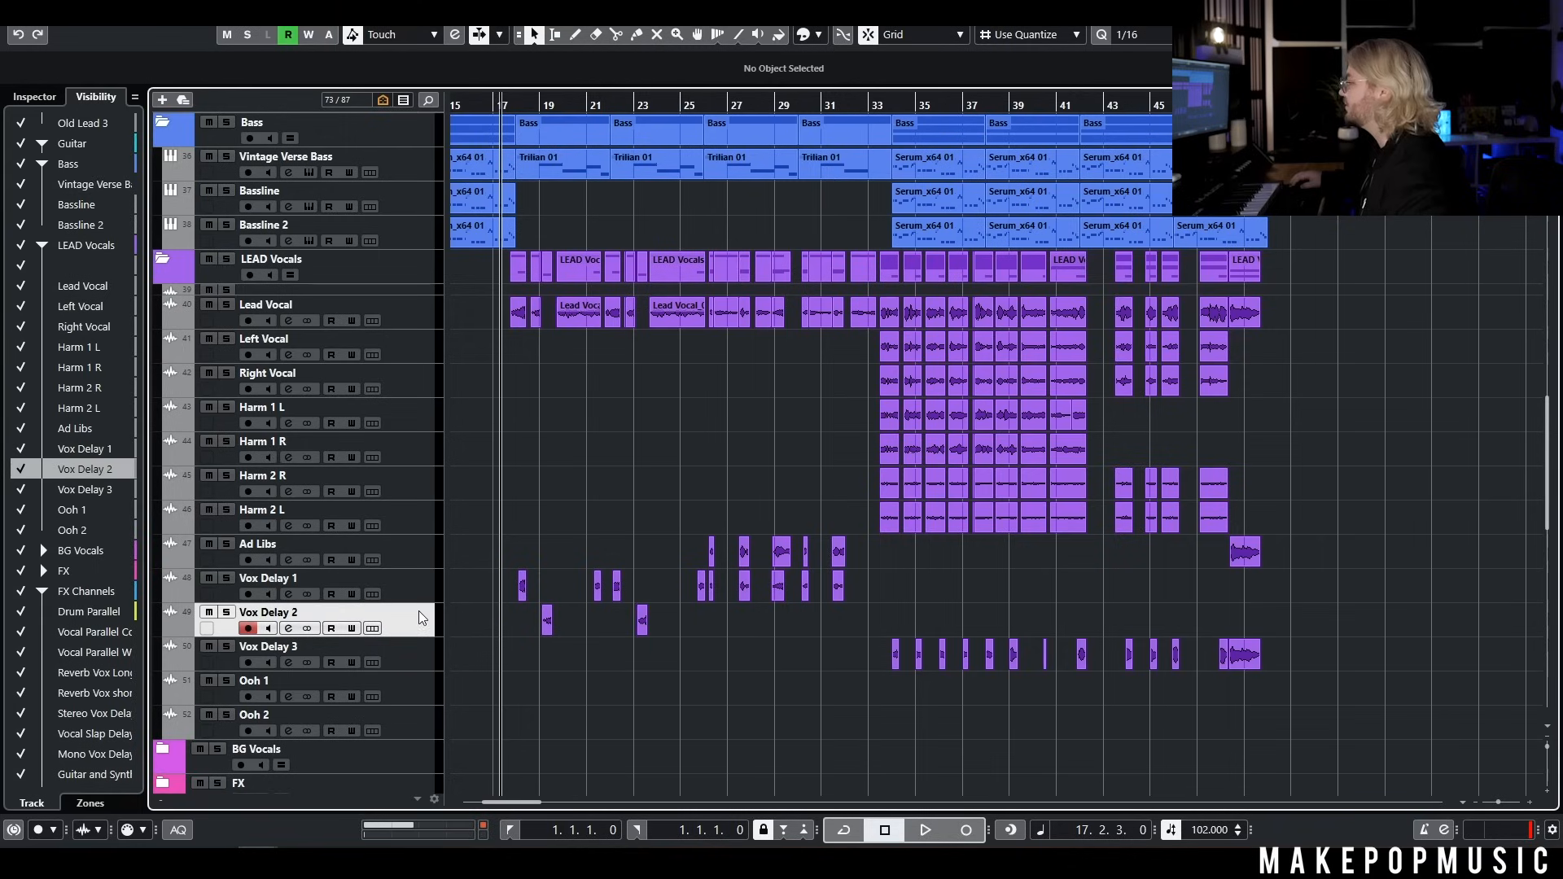
{"action": "left_click", "coordinate": [31, 97]}
{"action": "left_click", "coordinate": [407, 578]}
{"action": "left_click", "coordinate": [409, 541]}
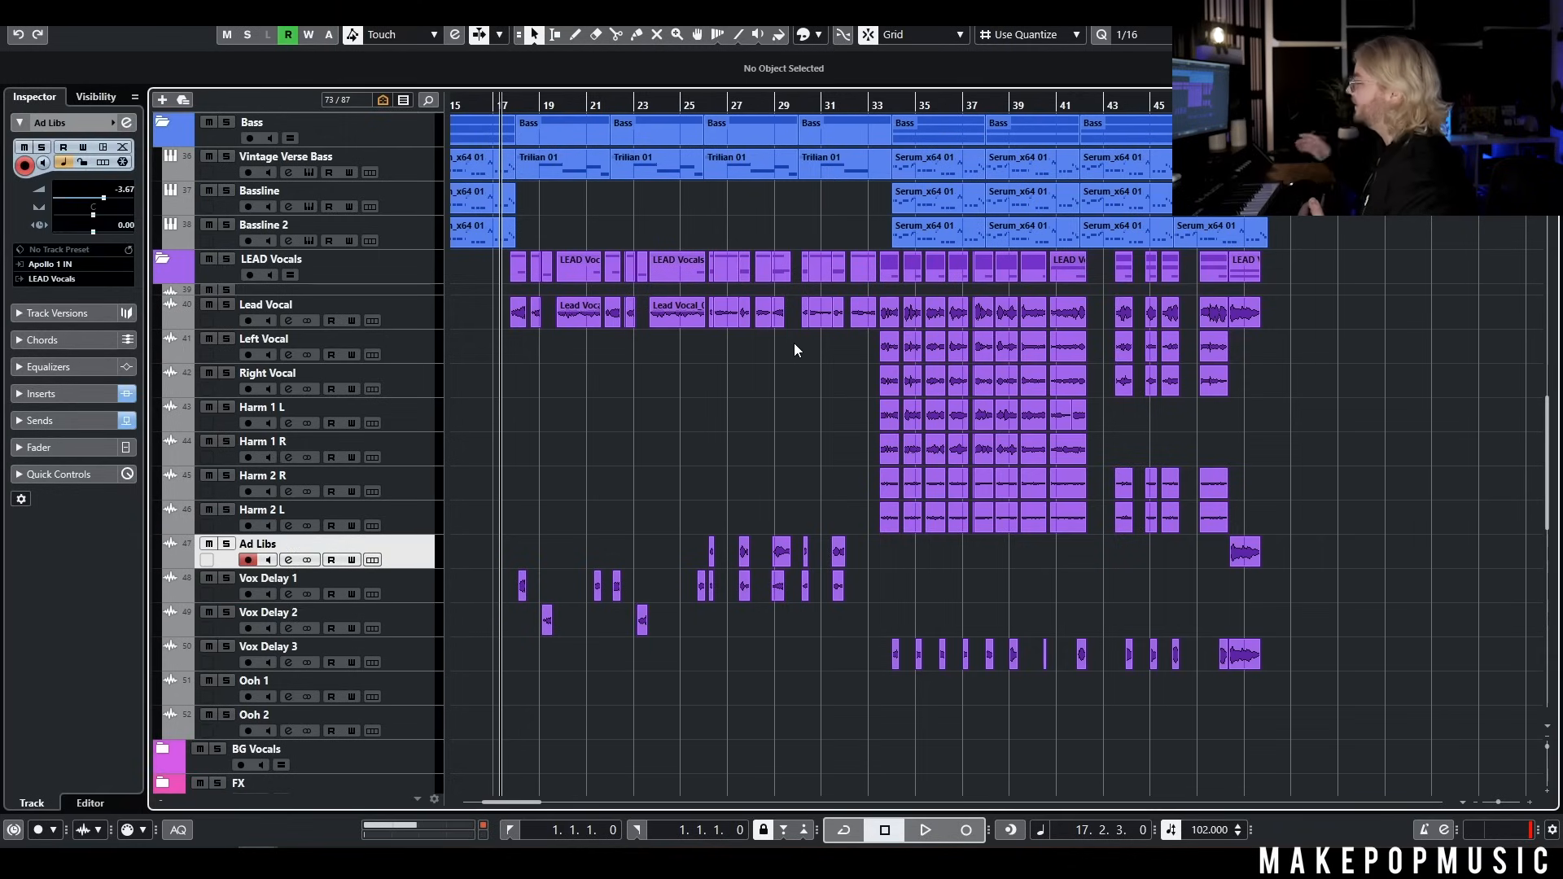
{"action": "left_click_drag", "start_coordinate": [862, 352], "coordinate": [1053, 541]}
{"action": "key", "text": "h"}
{"action": "key", "text": "h"}
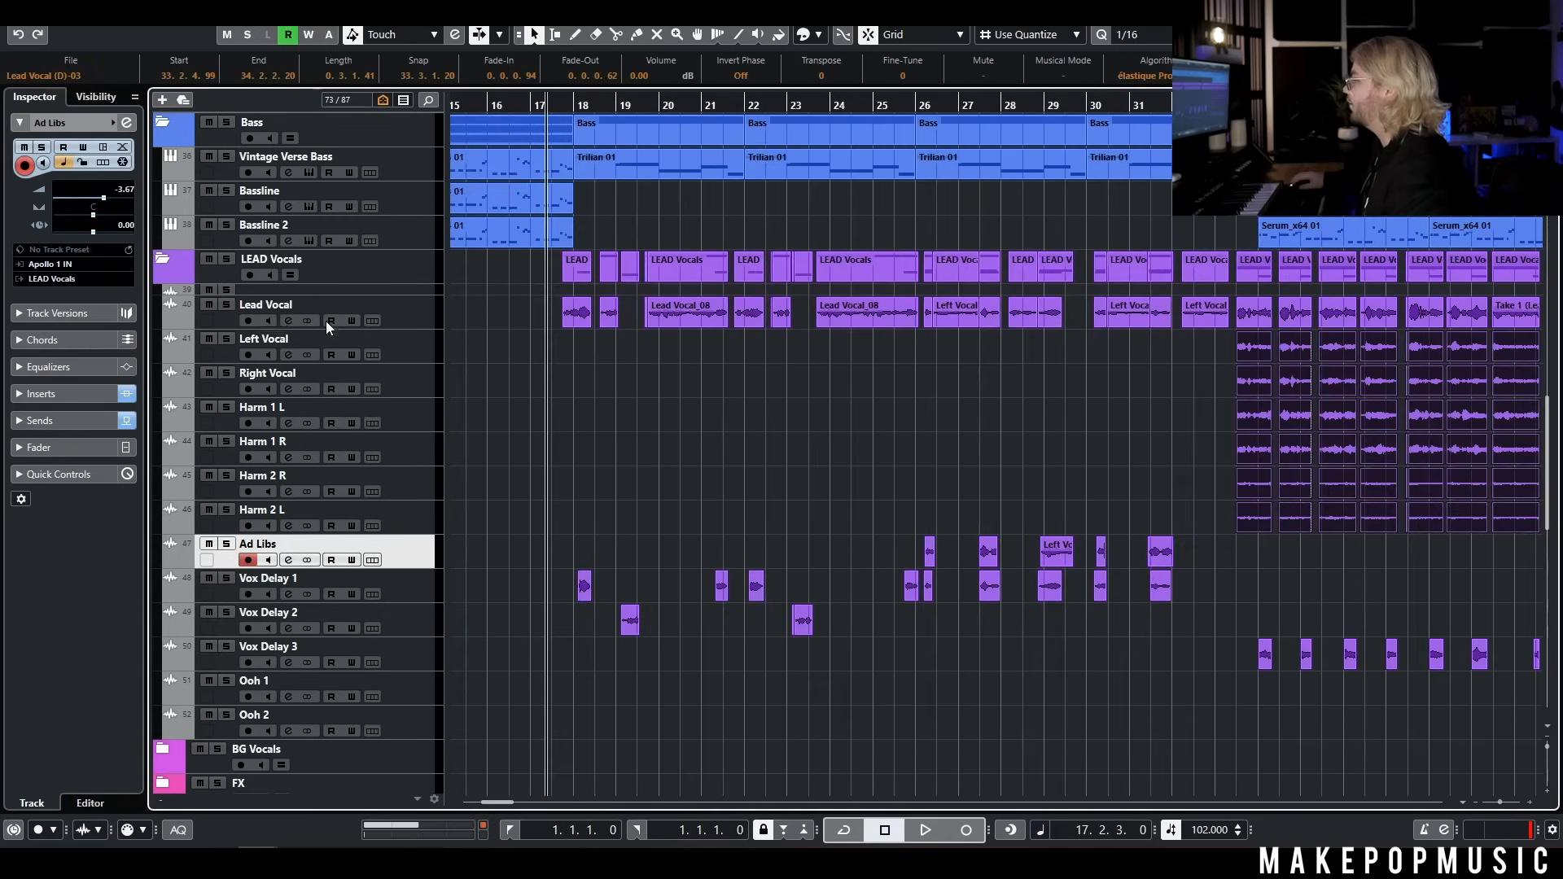
Open the Lead Vocal channel settings and its Virtual Mix Rack insert, and play the verse vocal from bar 17 through it
{"action": "left_click", "coordinate": [287, 320]}
{"action": "left_click_drag", "start_coordinate": [691, 152], "coordinate": [749, 373]}
{"action": "key", "text": "space"}
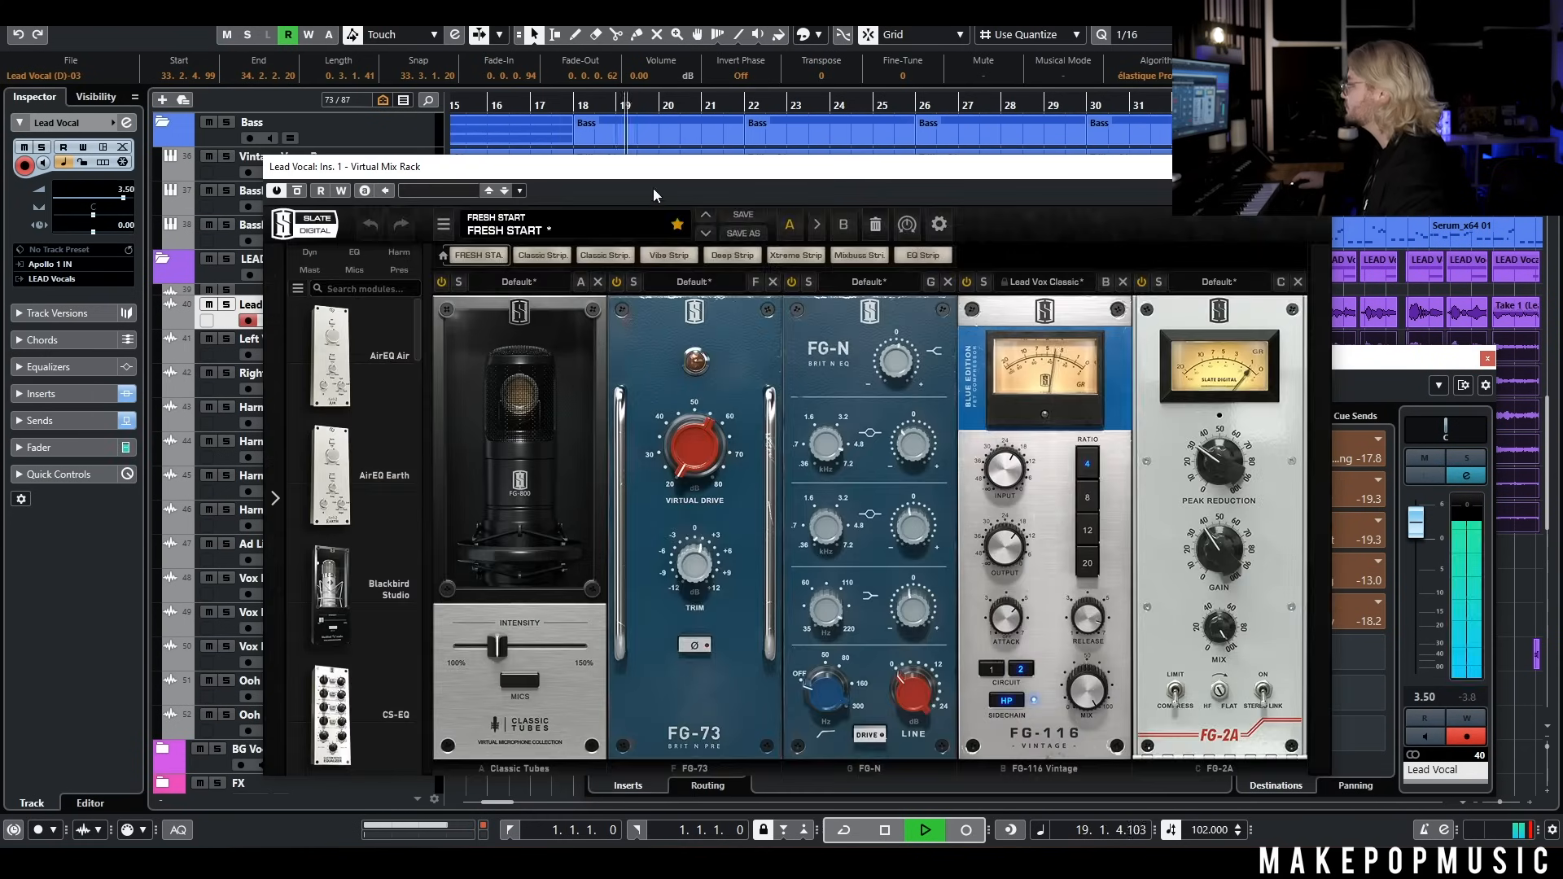
{"action": "left_click_drag", "start_coordinate": [644, 166], "coordinate": [739, 124]}
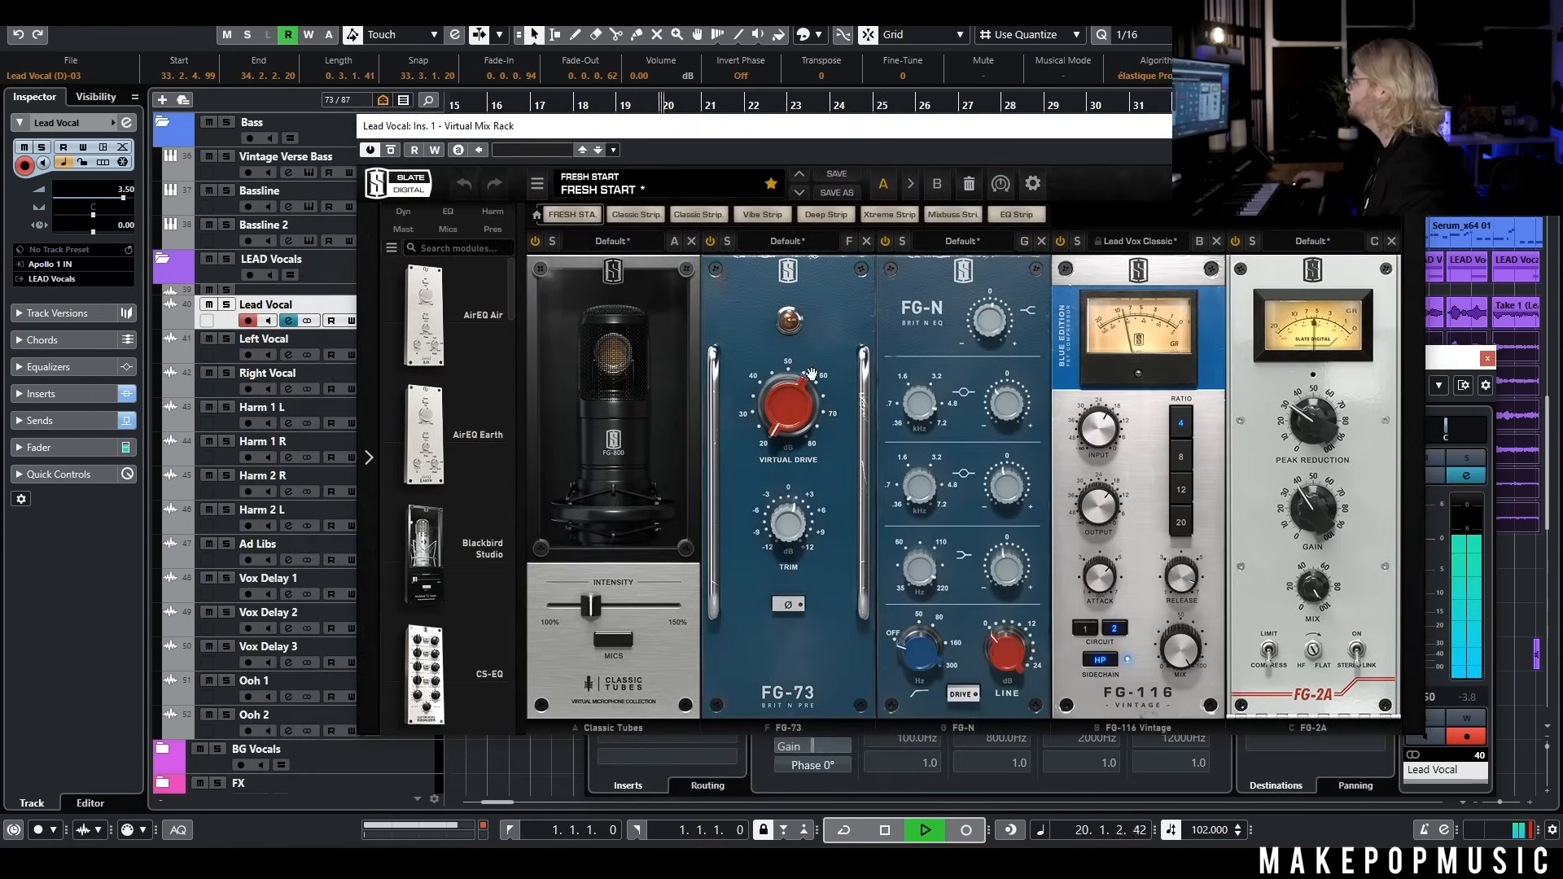
{"action": "left_click", "coordinate": [891, 832]}
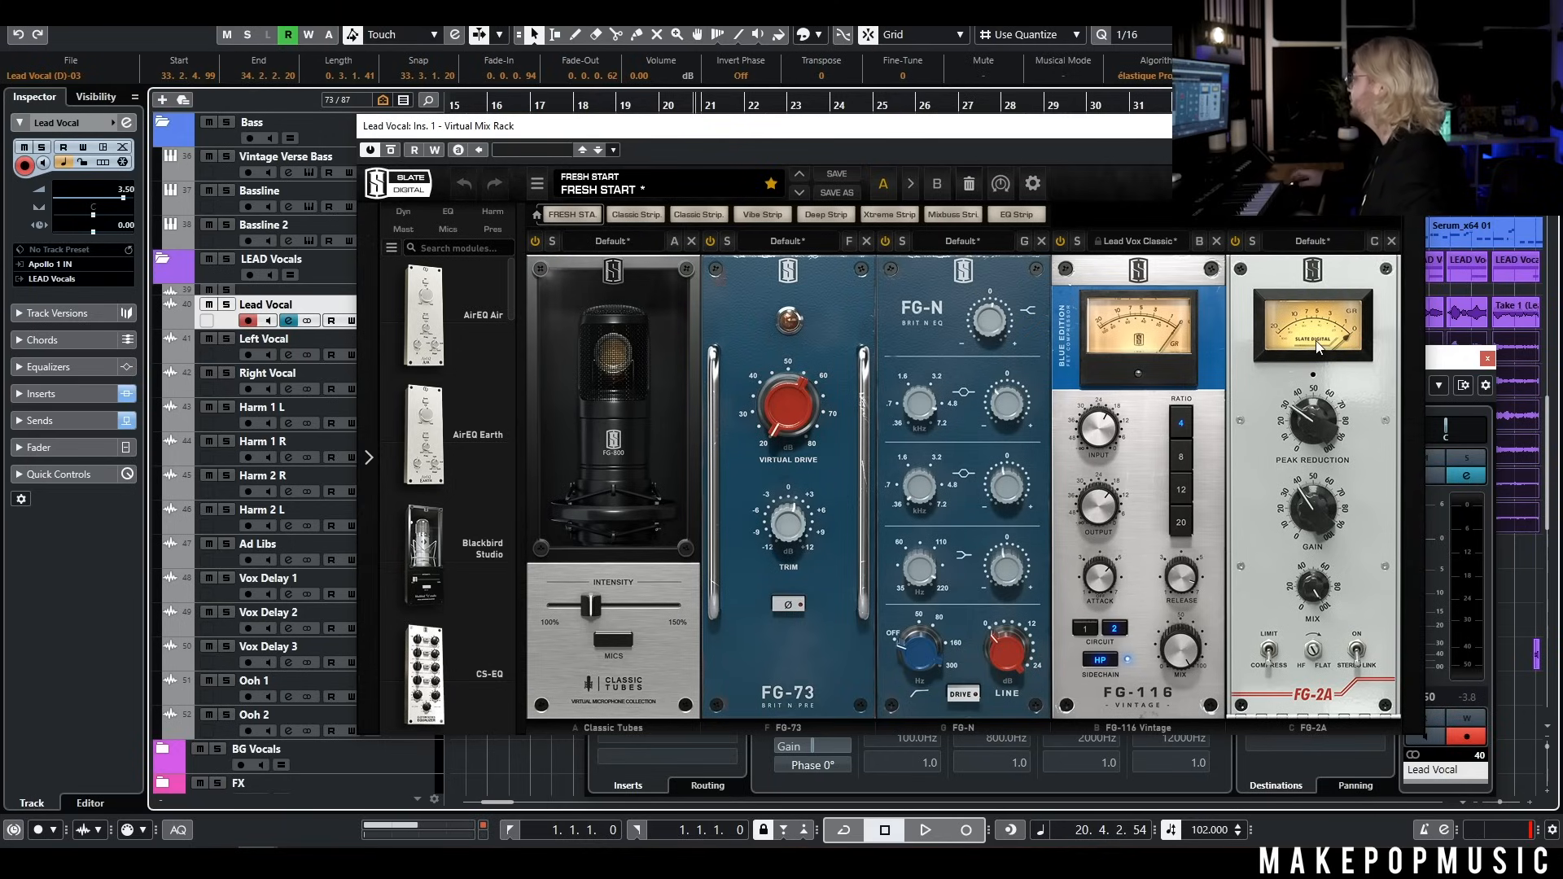
Bypass every Lead Vocal insert after Virtual Mix Rack and play the start of the verse from about bar 18
{"action": "left_click", "coordinate": [1417, 126]}
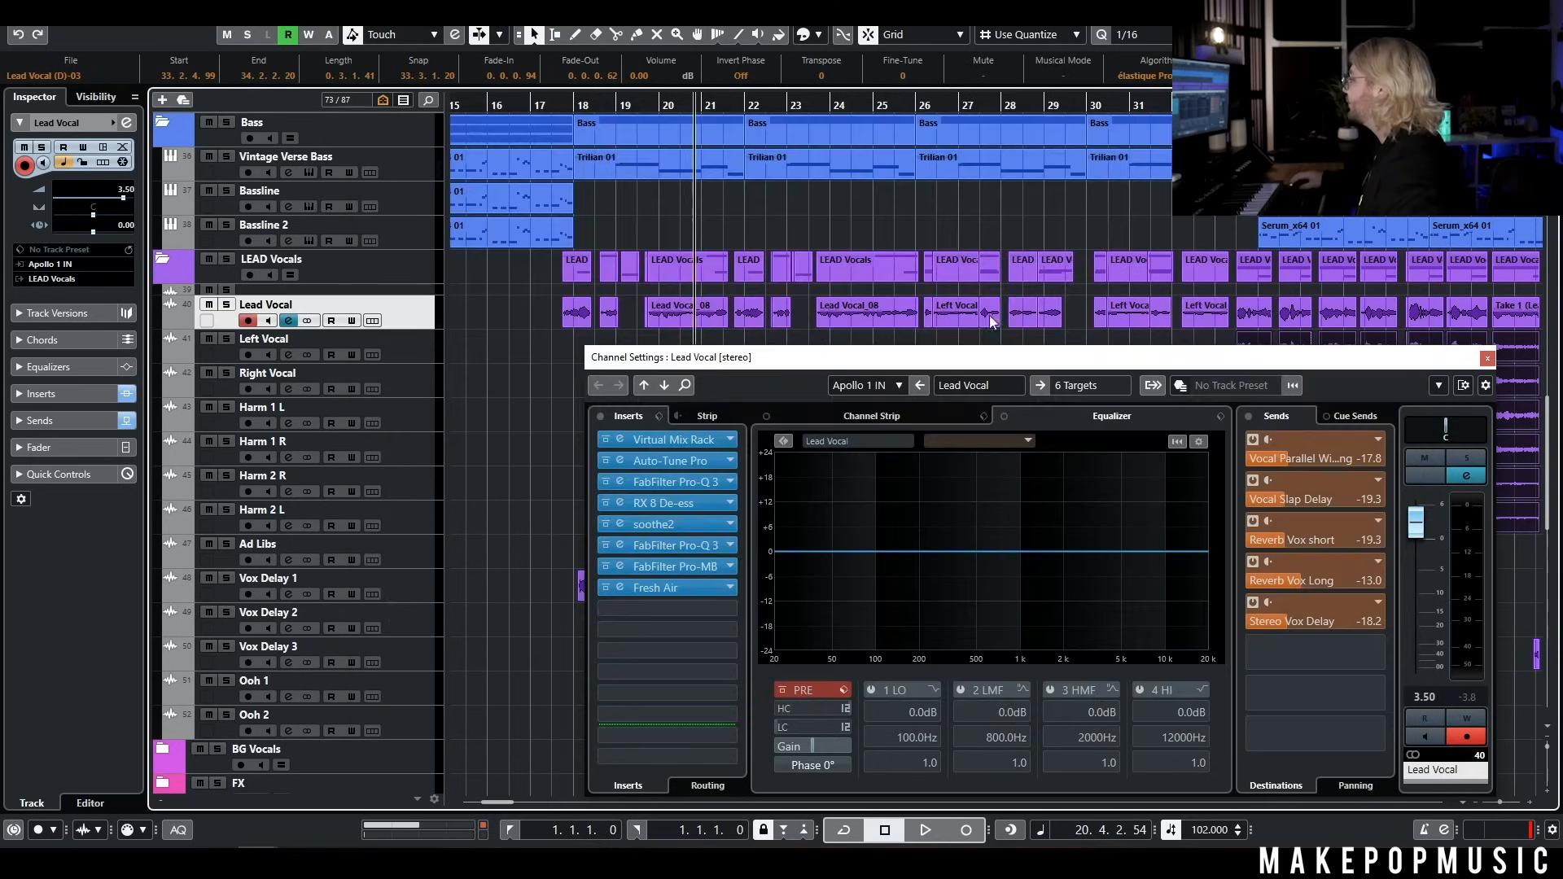
{"action": "left_click", "coordinate": [606, 460]}
{"action": "left_click", "coordinate": [606, 482]}
{"action": "left_click", "coordinate": [606, 502]}
{"action": "left_click", "coordinate": [606, 524]}
{"action": "left_click", "coordinate": [606, 544]}
{"action": "left_click", "coordinate": [606, 566]}
{"action": "left_click", "coordinate": [605, 587]}
{"action": "double_click", "coordinate": [561, 111]}
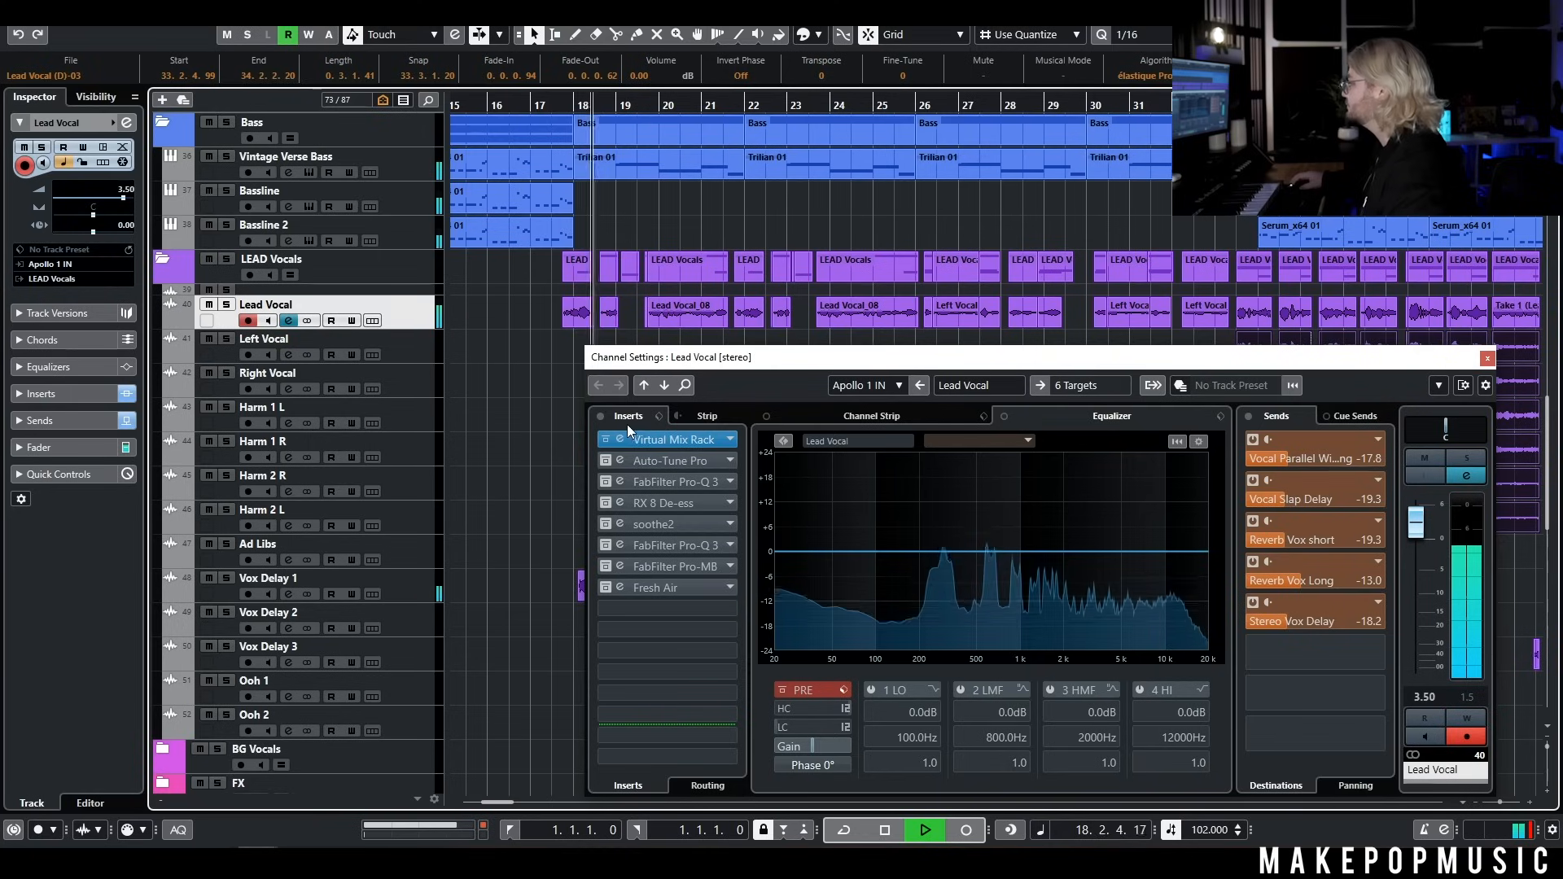
{"action": "key", "text": "space"}
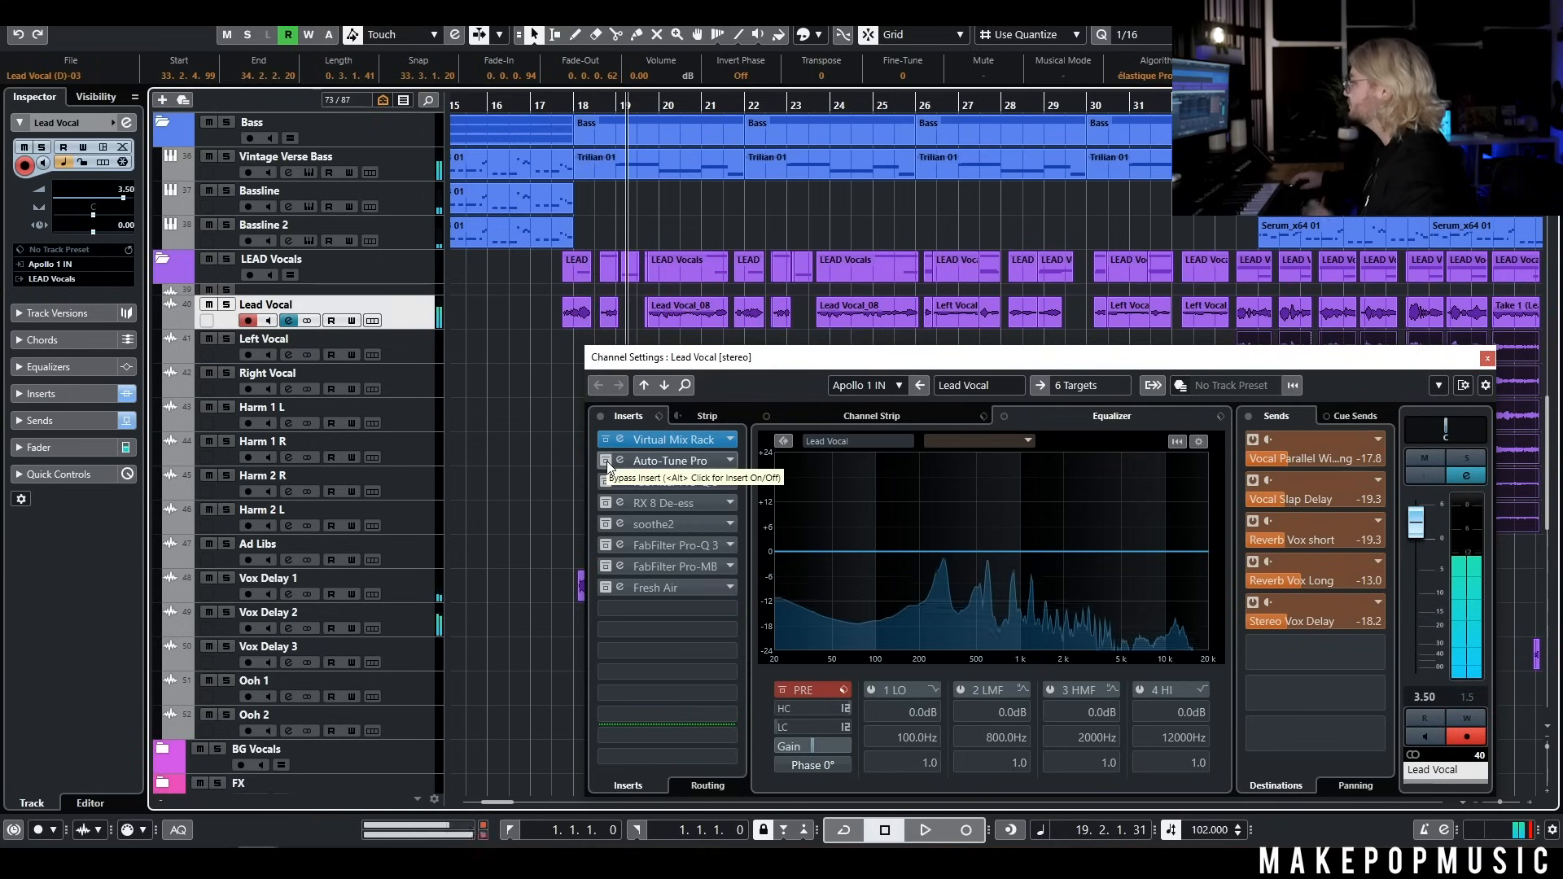
Reactivate Auto-Tune Pro and the first FabFilter Pro-Q 3 on Lead Vocal, and play the verse with that EQ open
{"action": "left_click", "coordinate": [607, 461]}
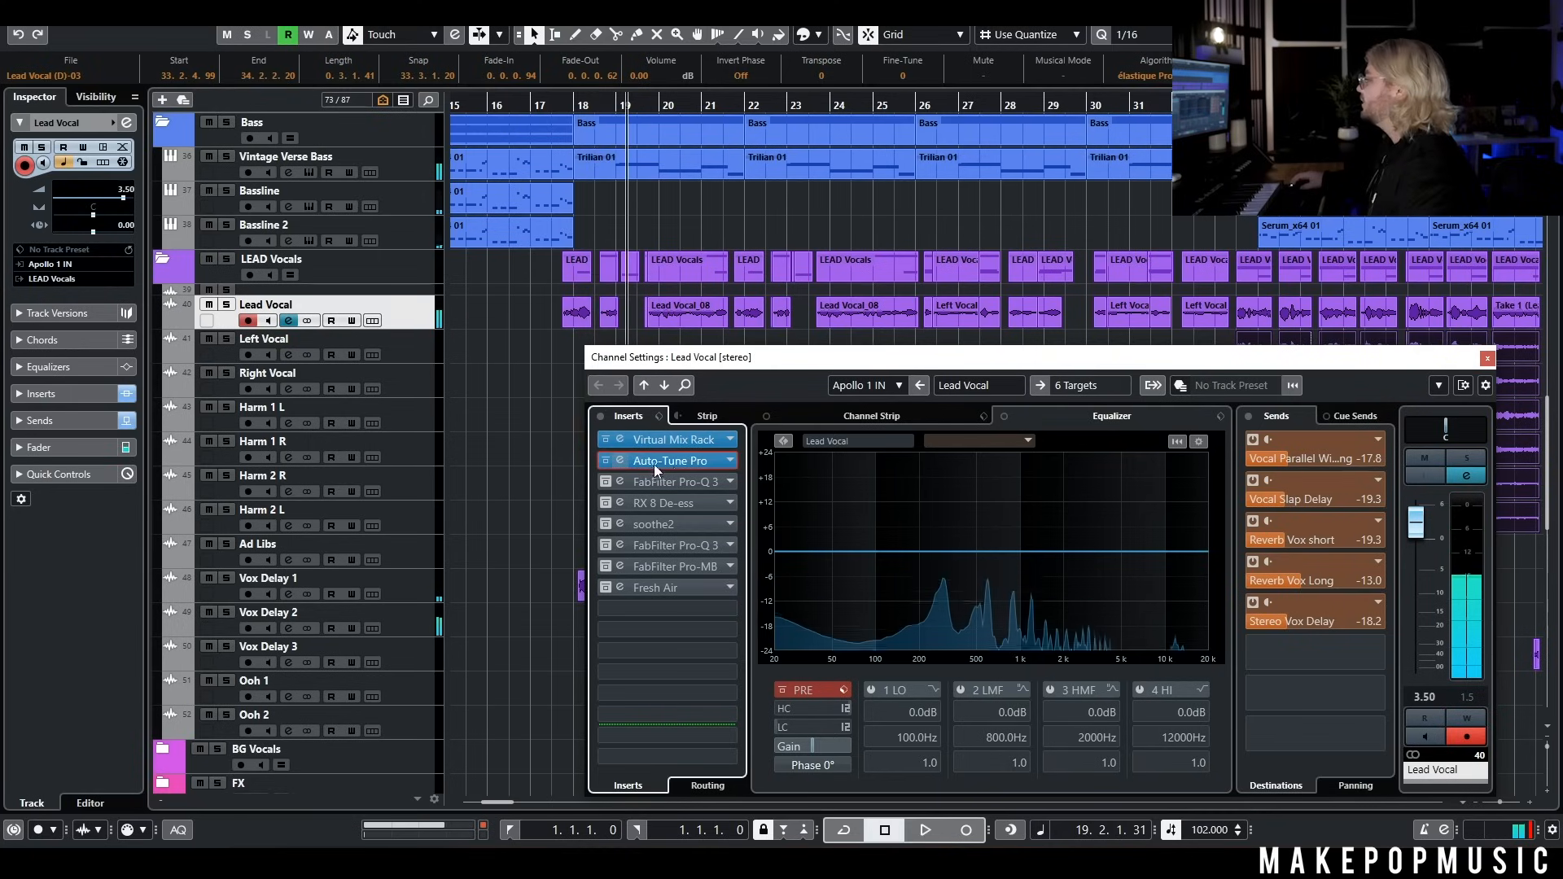
{"action": "left_click", "coordinate": [608, 481]}
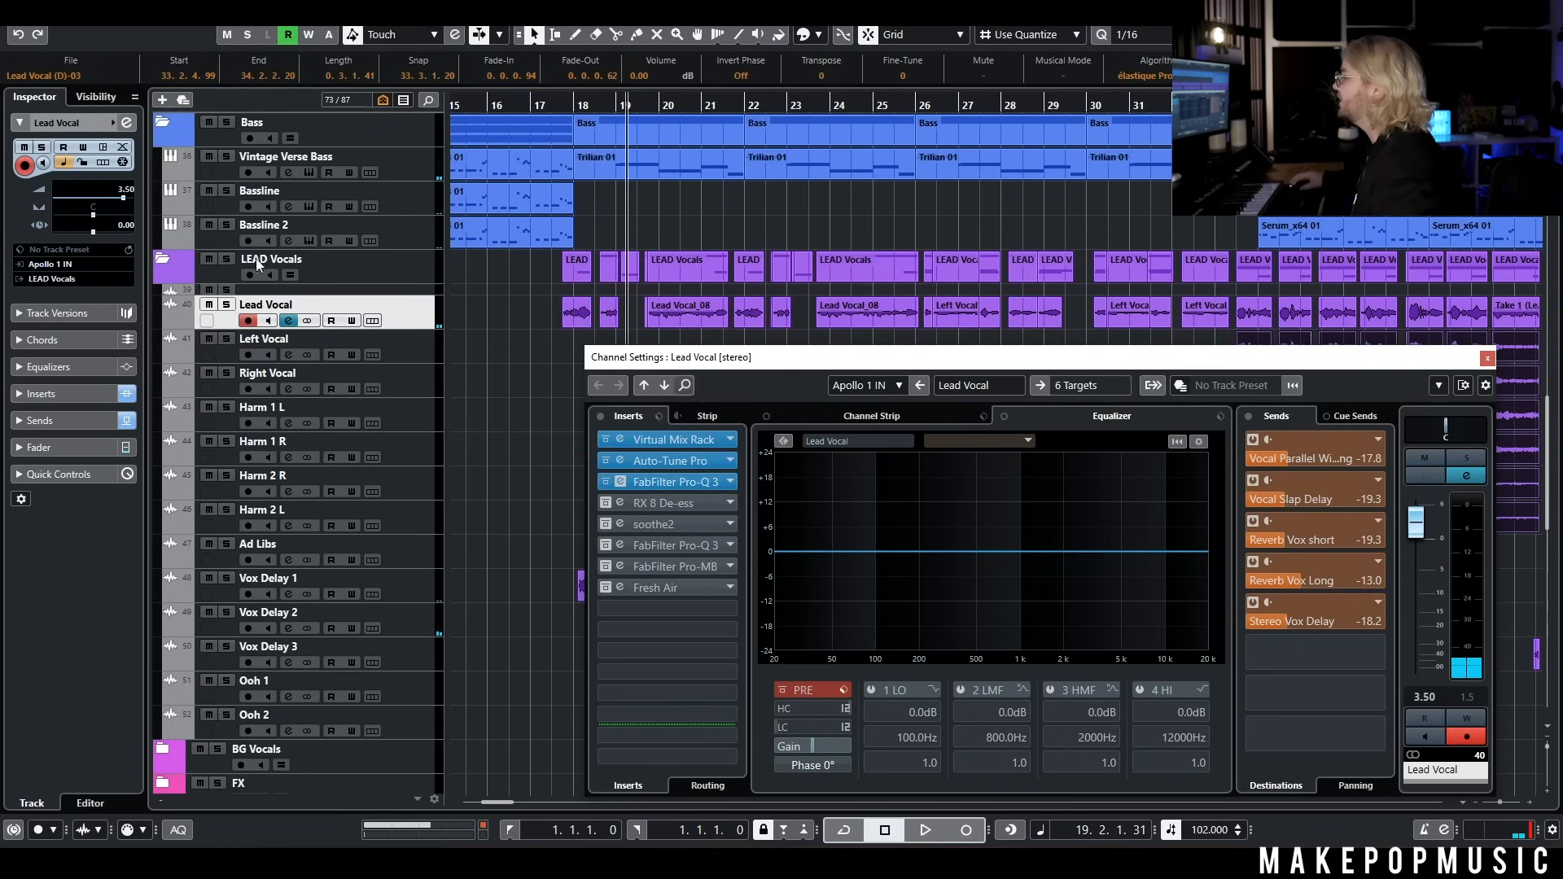
{"action": "left_click", "coordinate": [676, 481]}
{"action": "left_click_drag", "start_coordinate": [1099, 204], "coordinate": [1164, 314]}
{"action": "mouse_move", "coordinate": [946, 546]}
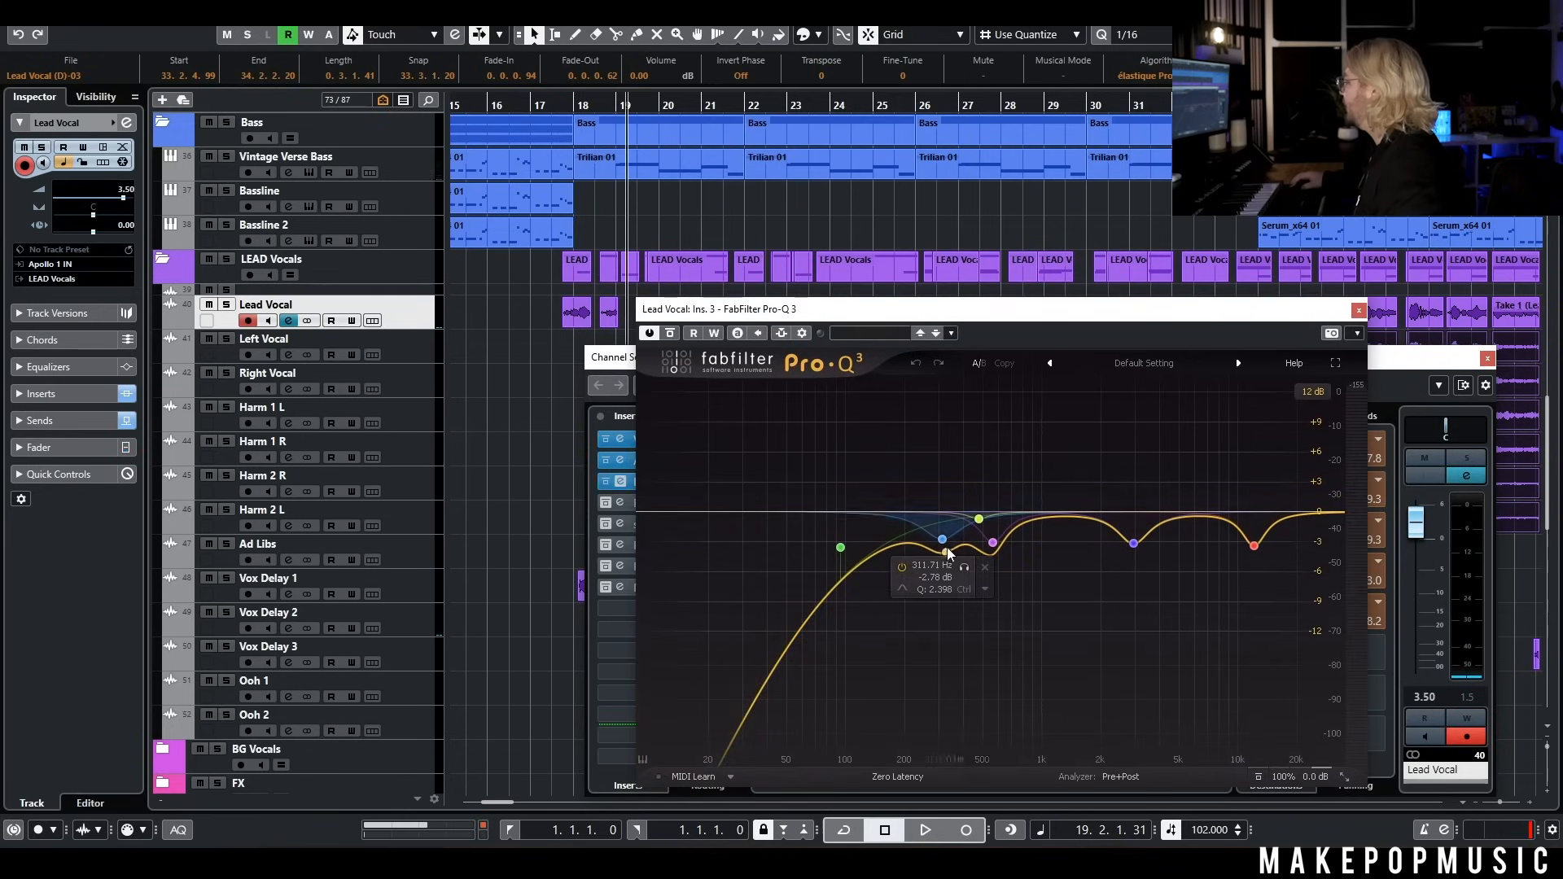
{"action": "left_click", "coordinate": [563, 107]}
{"action": "key", "text": "space"}
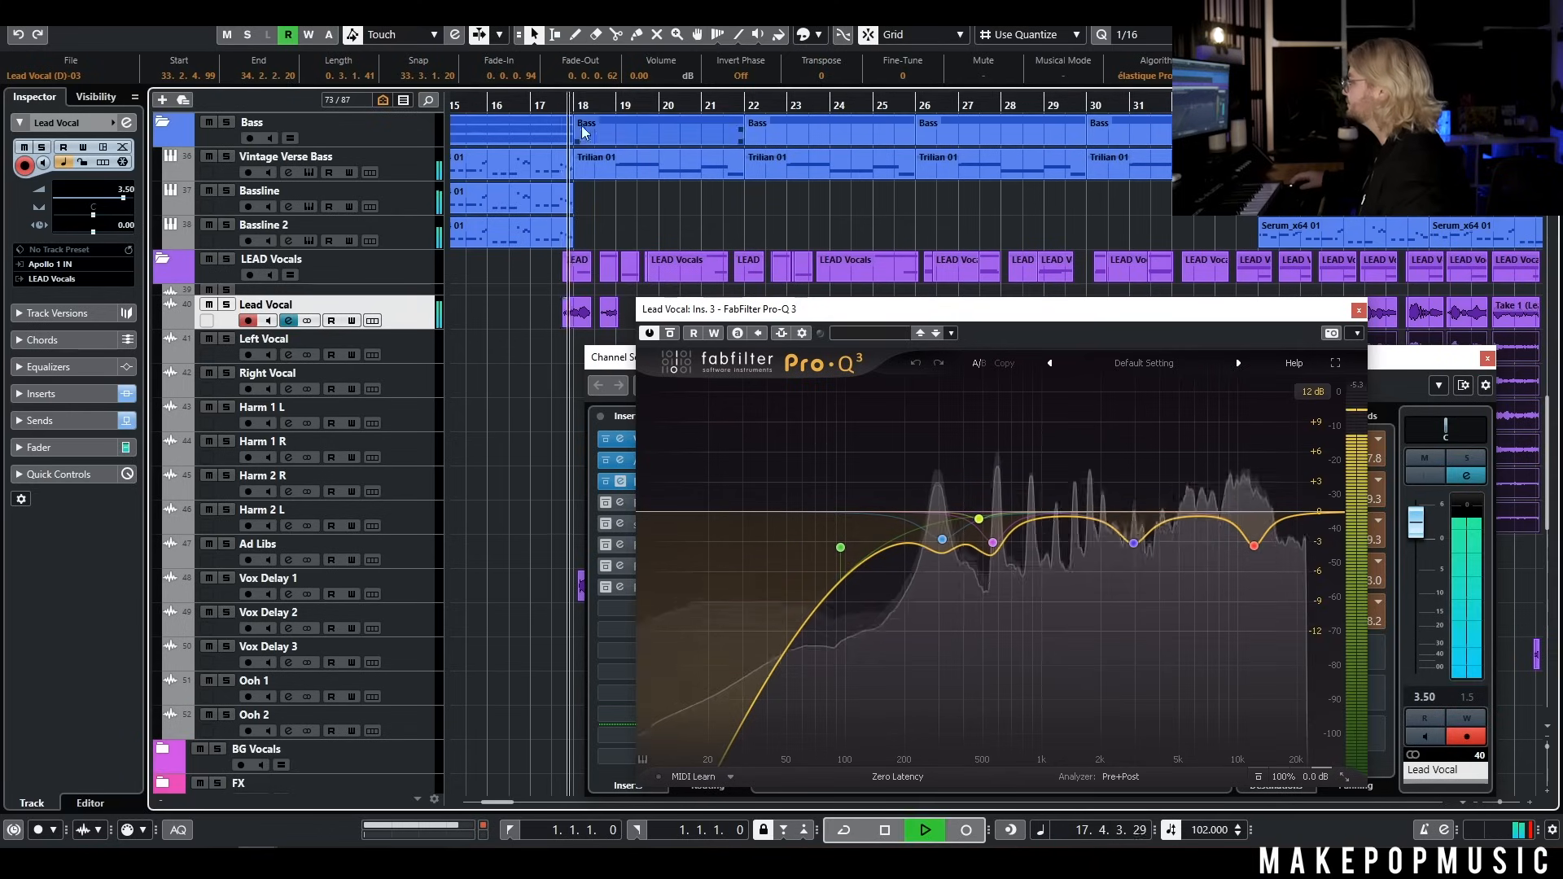
{"action": "left_click_drag", "start_coordinate": [794, 310], "coordinate": [855, 287]}
Reactivate the RX 8 De-ess insert on Lead Vocal and show its settings in place of the first Pro-Q 3
{"action": "left_click", "coordinate": [605, 504]}
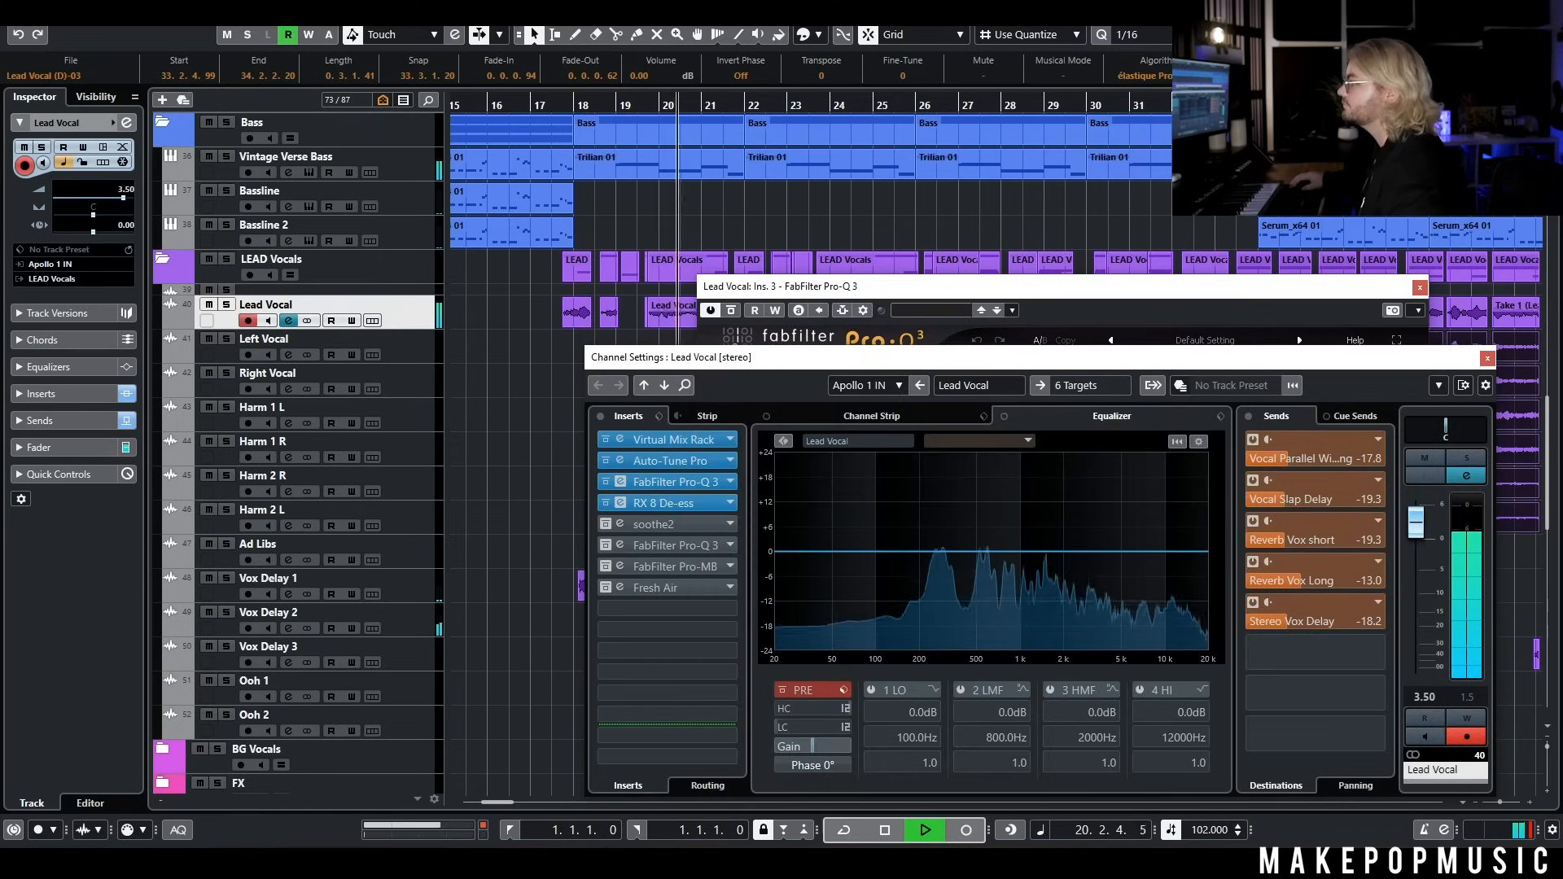
{"action": "left_click", "coordinate": [664, 503]}
{"action": "key", "text": "space"}
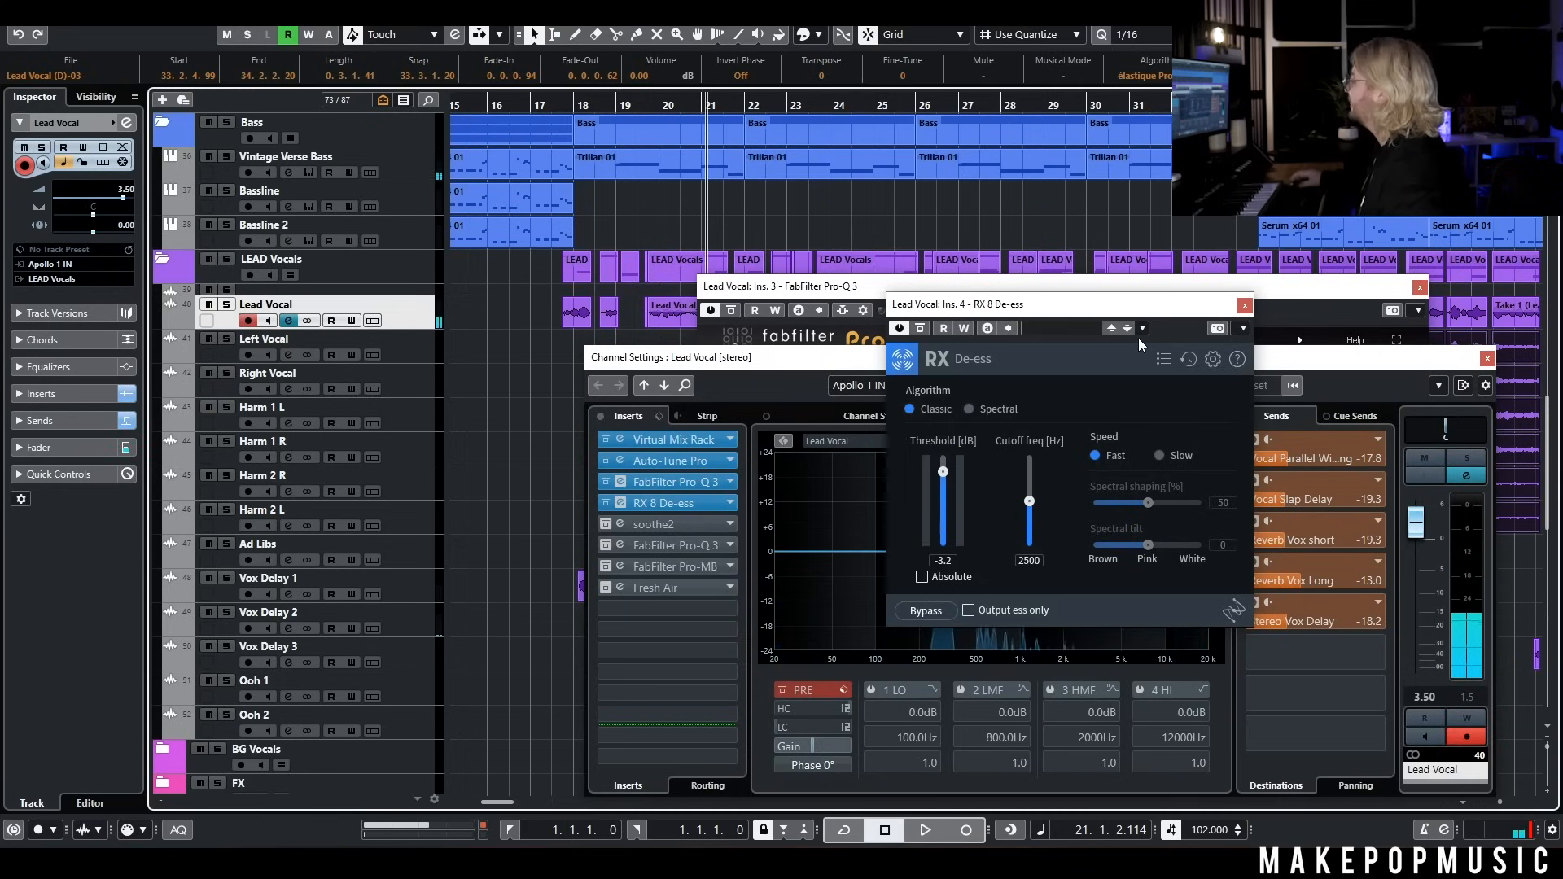
{"action": "left_click", "coordinate": [1420, 287]}
{"action": "left_click_drag", "start_coordinate": [1185, 312], "coordinate": [1284, 285]}
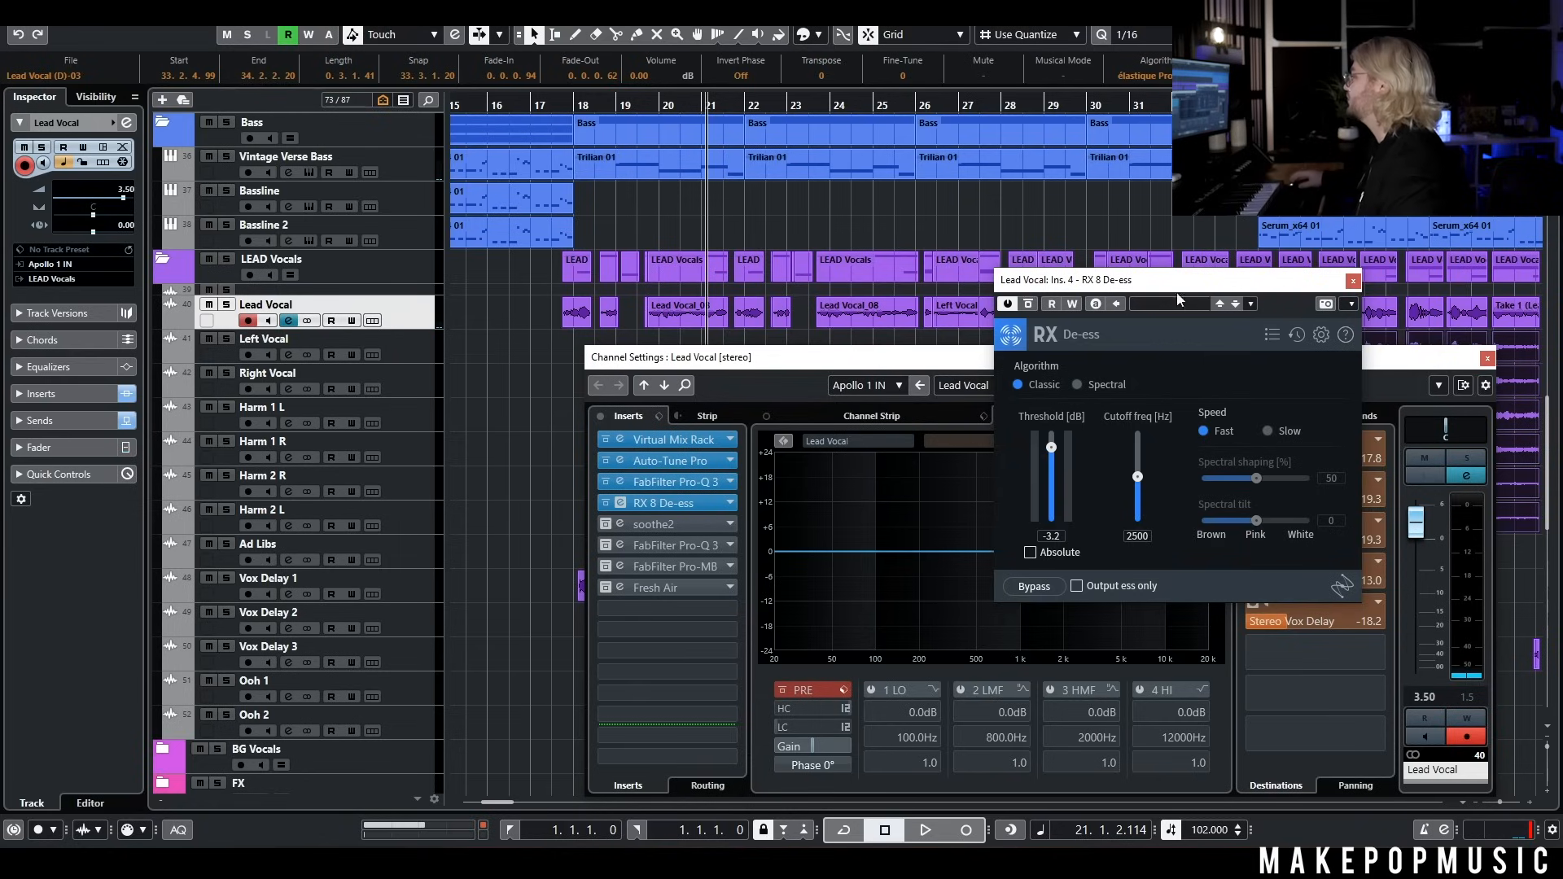
Reactivate the soothe2 insert, look over its vocal preset and preset list, and close the soothe2 and De-ess windows
{"action": "left_click", "coordinate": [605, 524]}
{"action": "double_click", "coordinate": [662, 523]}
{"action": "left_click", "coordinate": [1059, 278]}
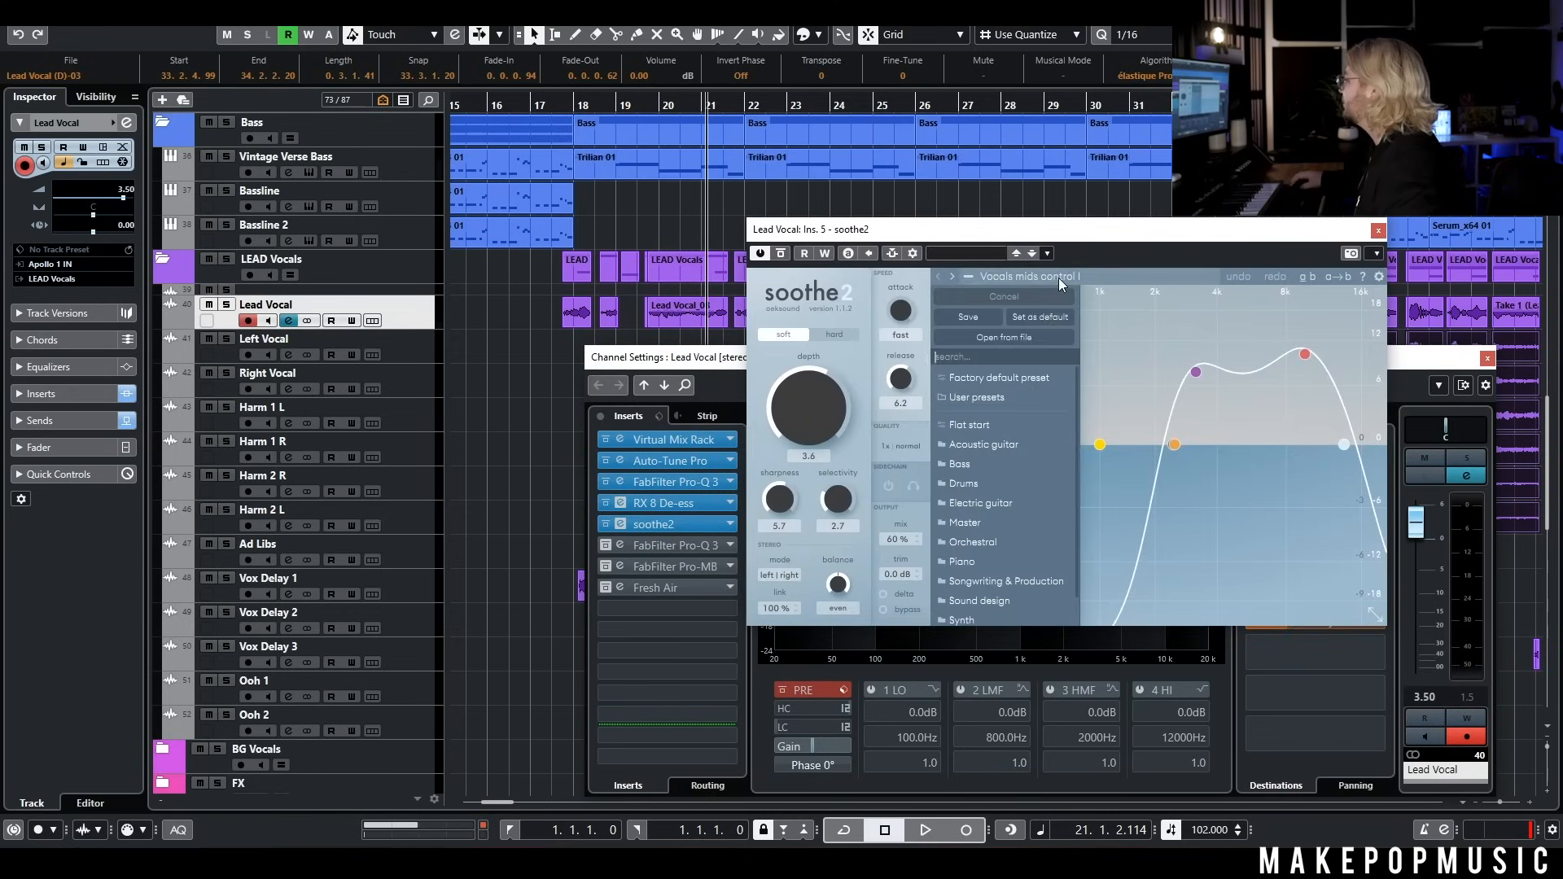
{"action": "left_click", "coordinate": [1380, 230]}
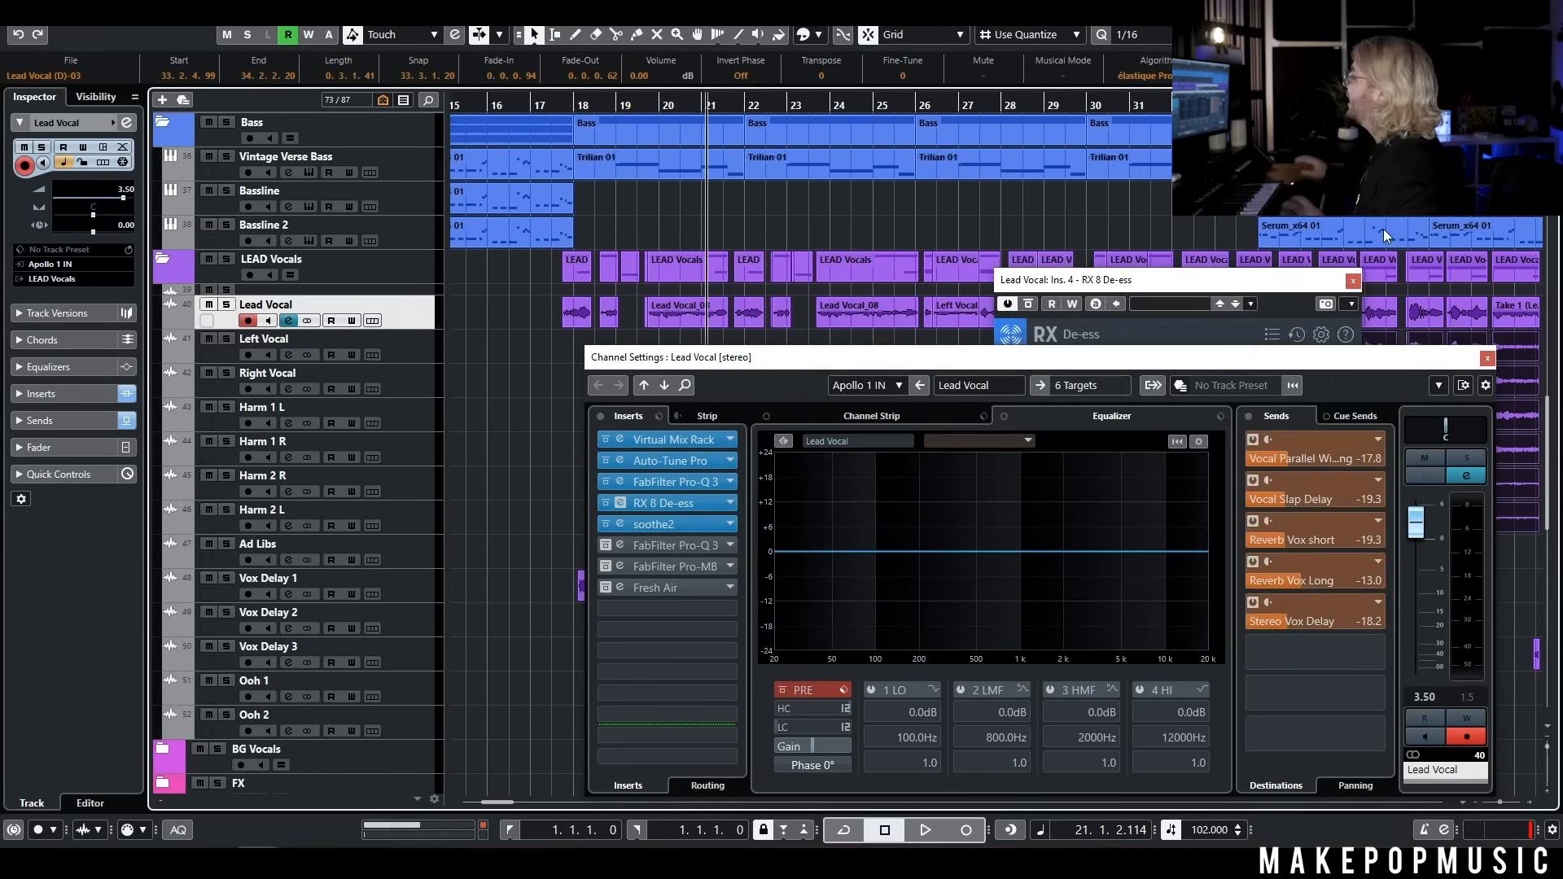
{"action": "left_click", "coordinate": [1353, 280]}
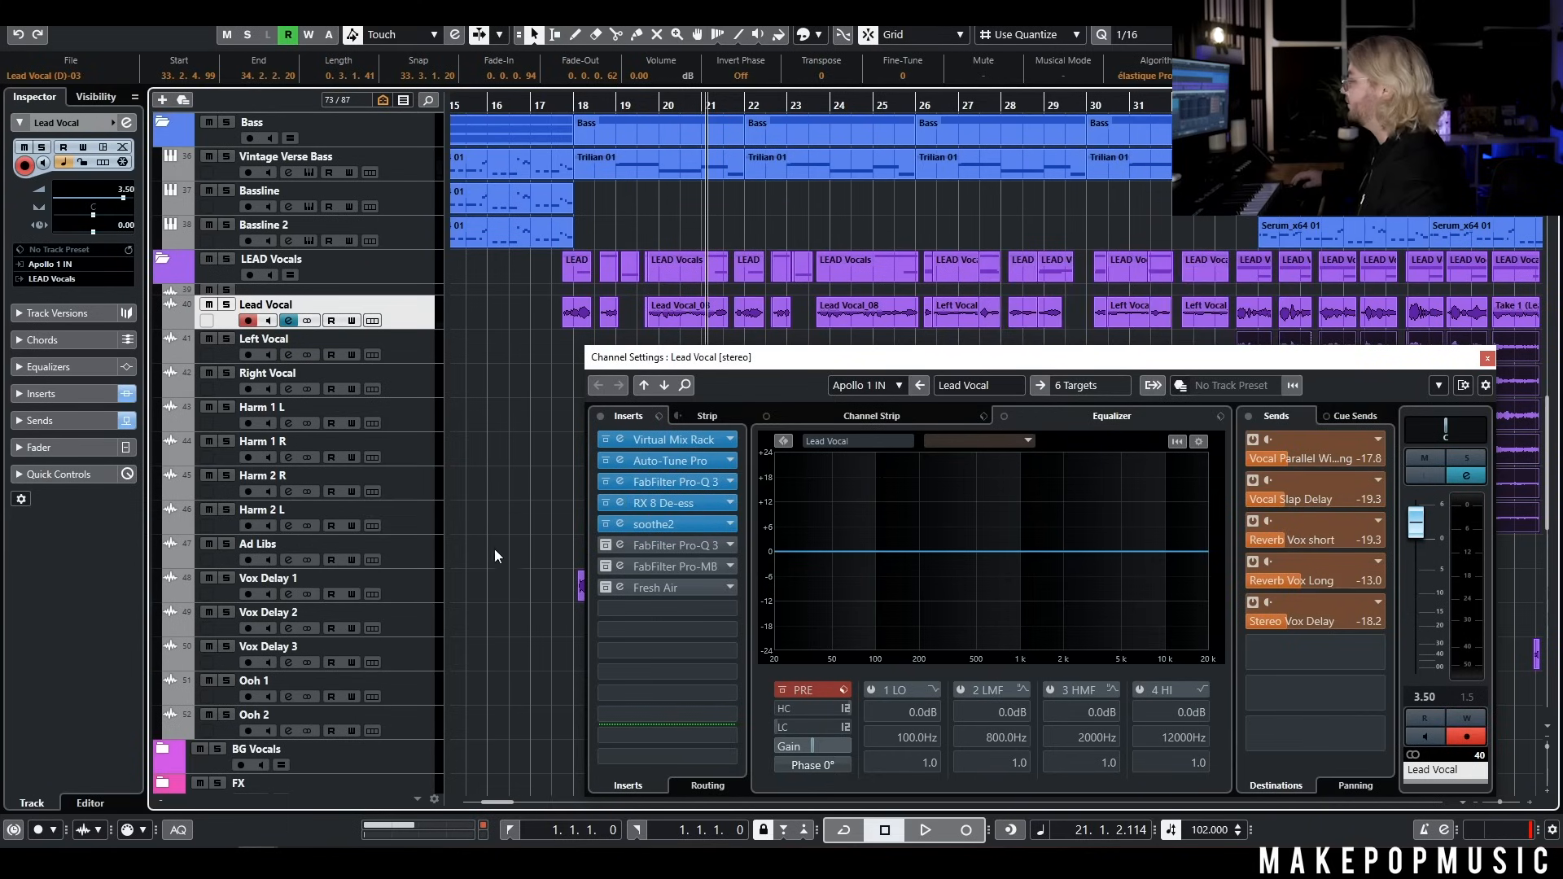
Reactivate the second FabFilter Pro-Q 3 on Lead Vocal and play the verse from just before bar 18 with it open
{"action": "left_click", "coordinate": [605, 546]}
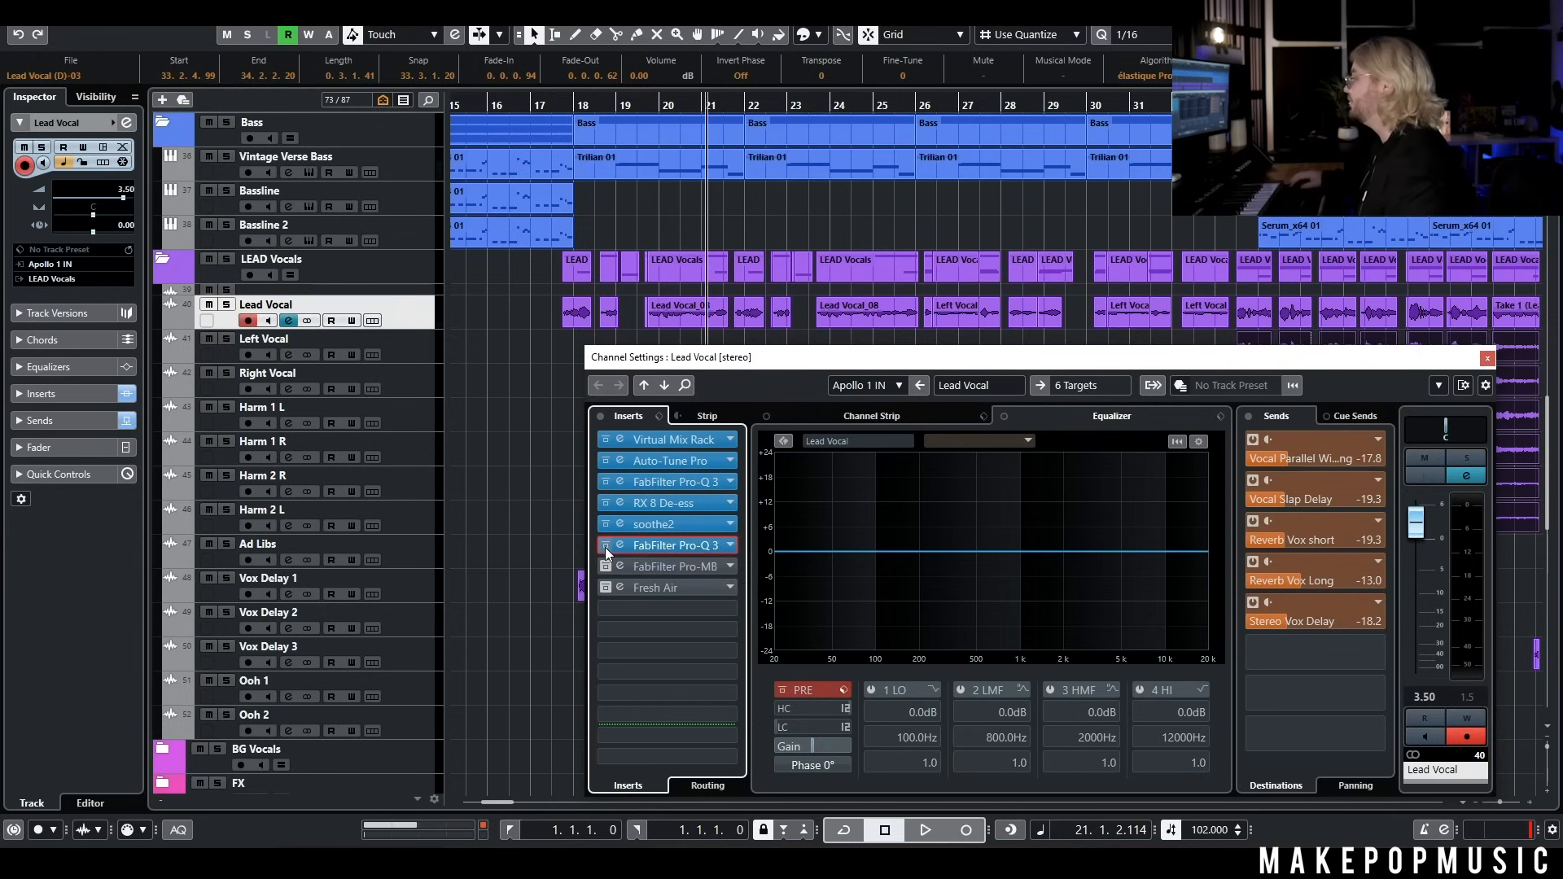
{"action": "left_click", "coordinate": [621, 546]}
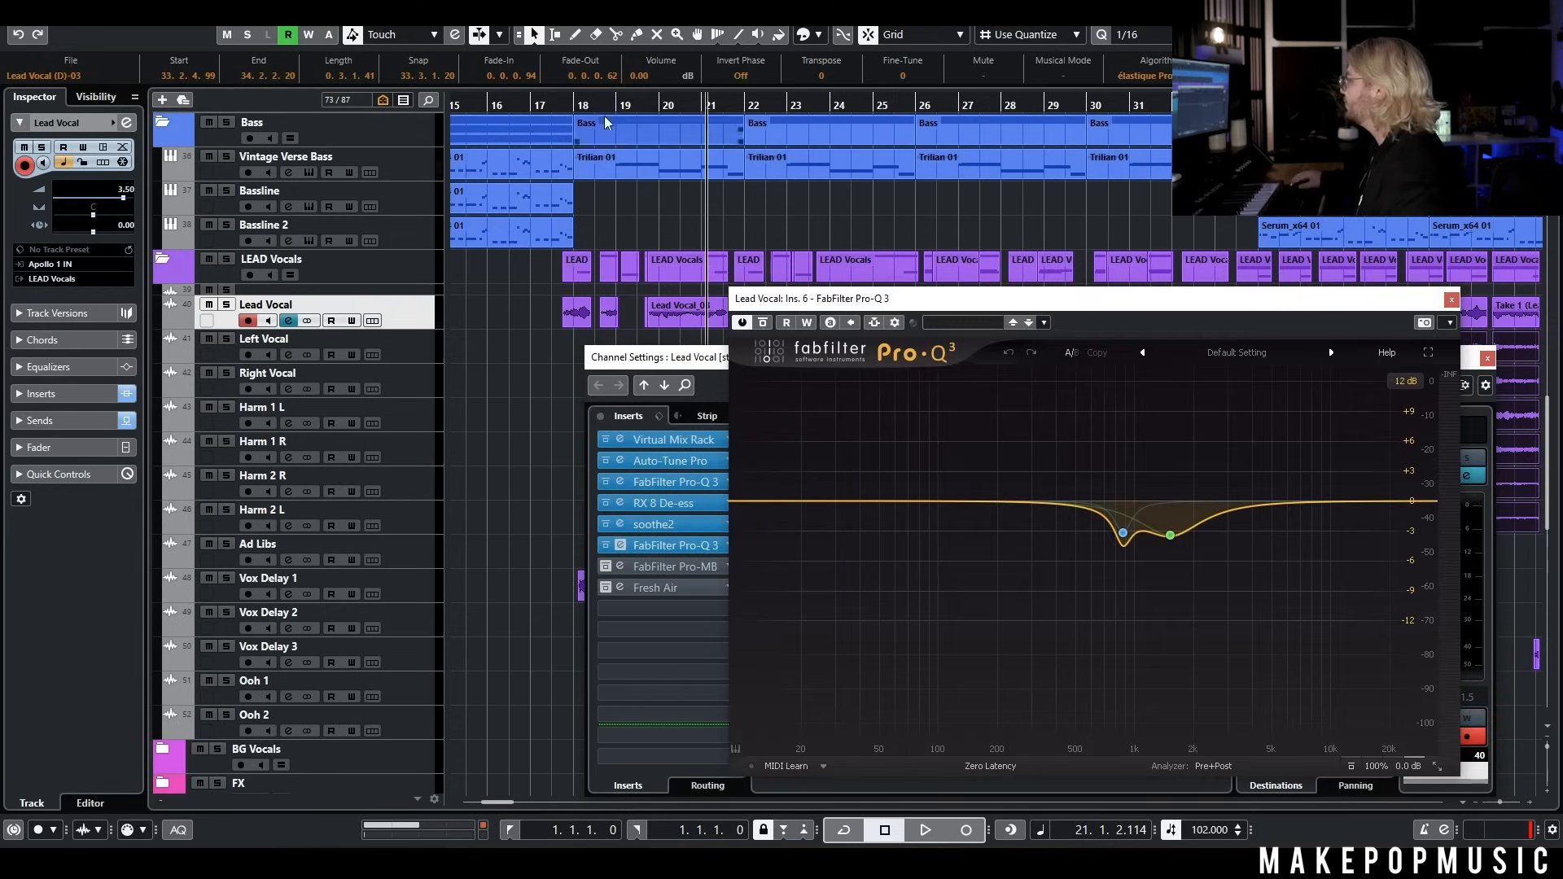
{"action": "left_click", "coordinate": [565, 106]}
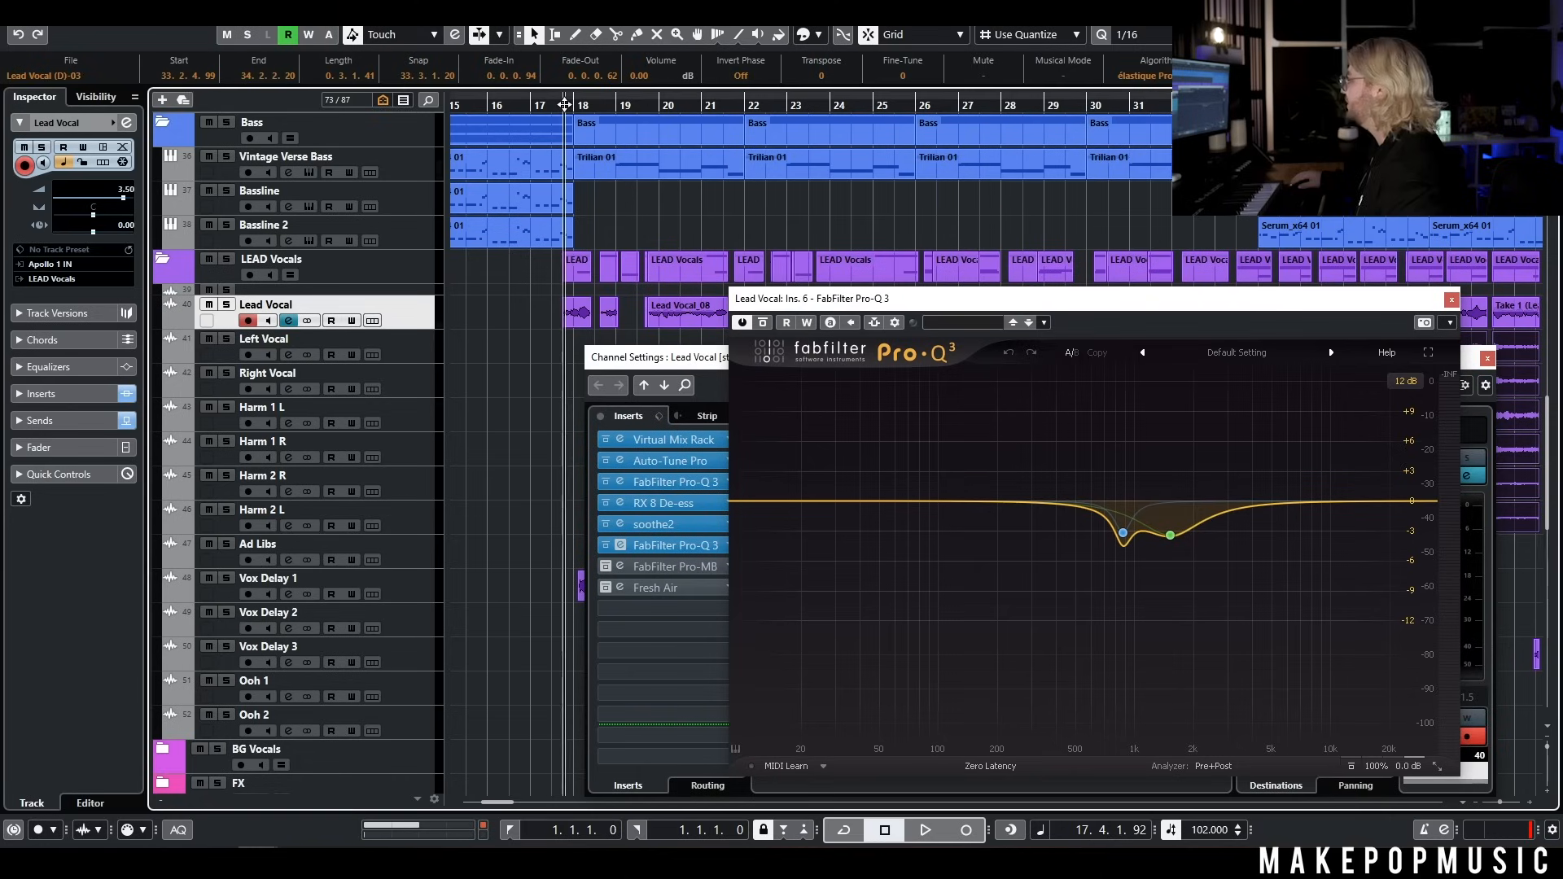
{"action": "key", "text": "space"}
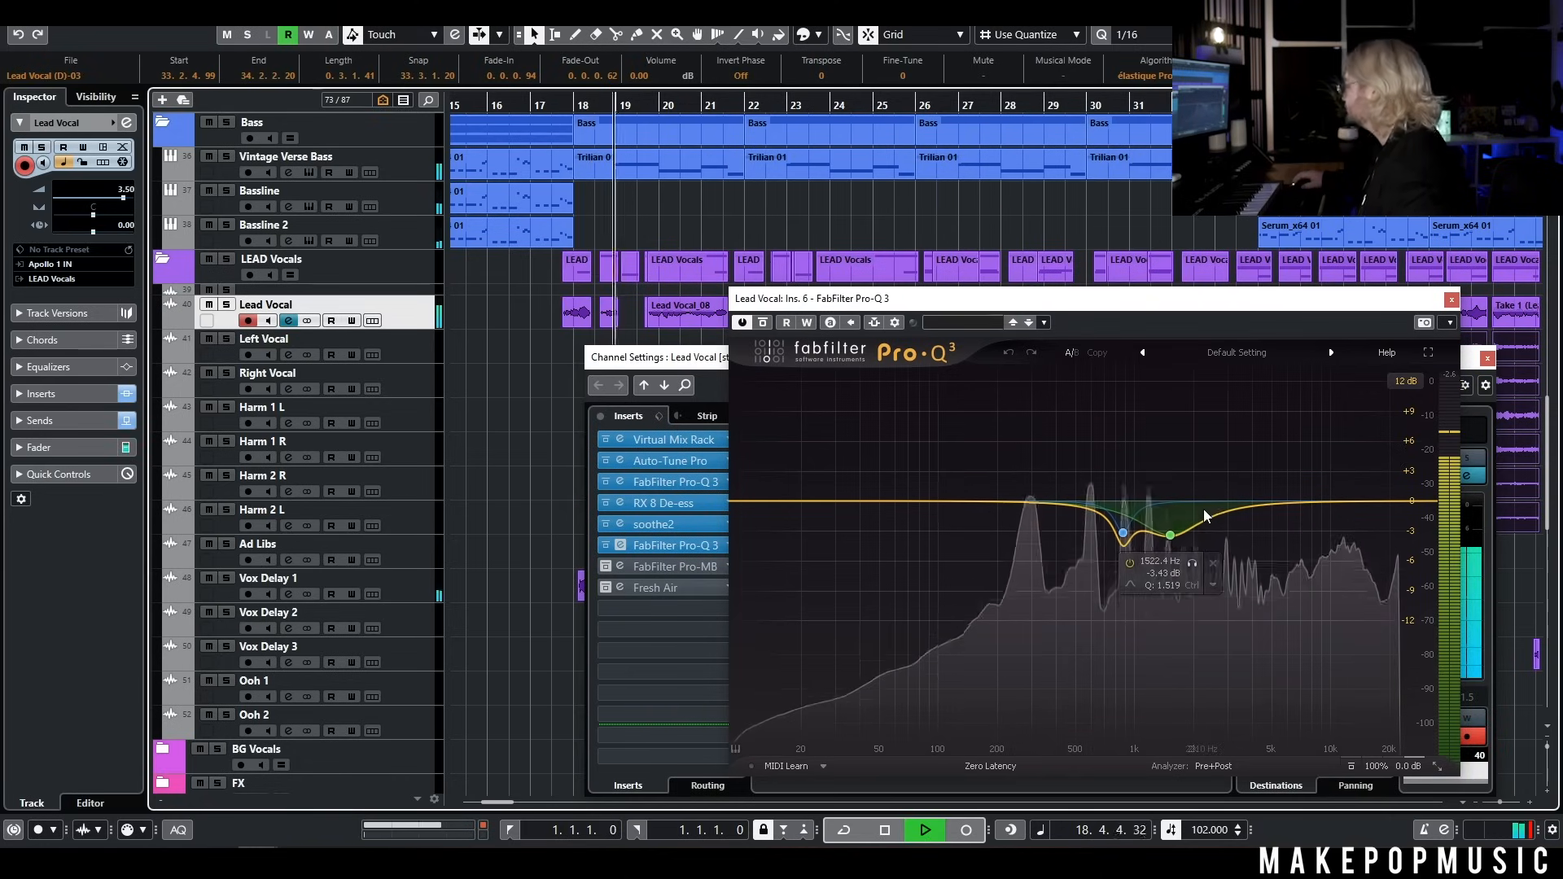
Reactivate the FabFilter Pro-MB insert on Lead Vocal and show its bands during playback, closing the second Pro-Q 3
{"action": "left_click", "coordinate": [606, 565]}
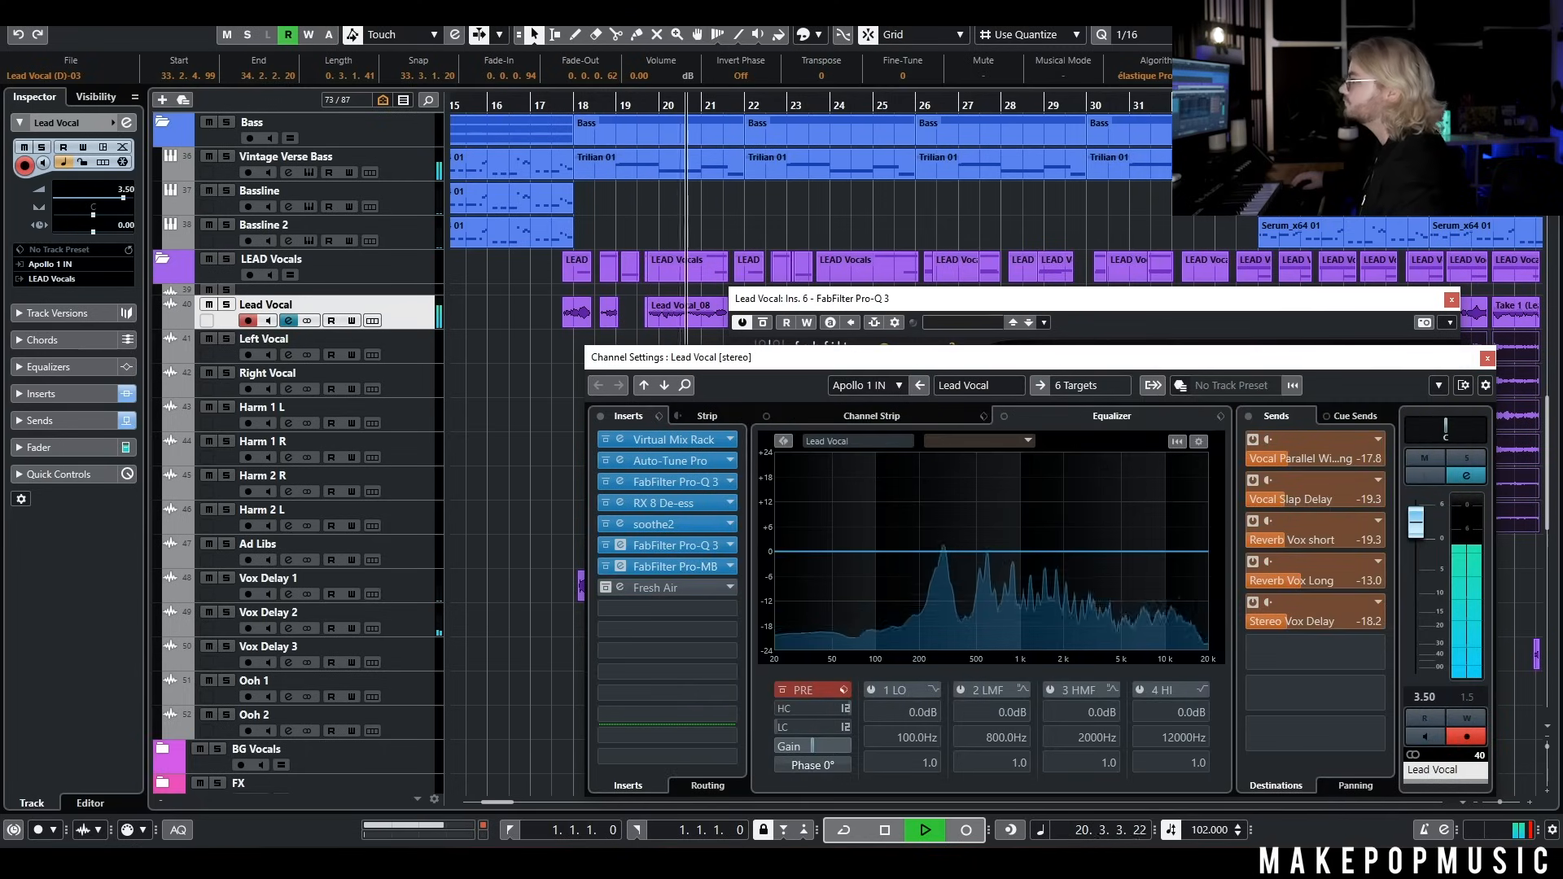
{"action": "left_click", "coordinate": [676, 566]}
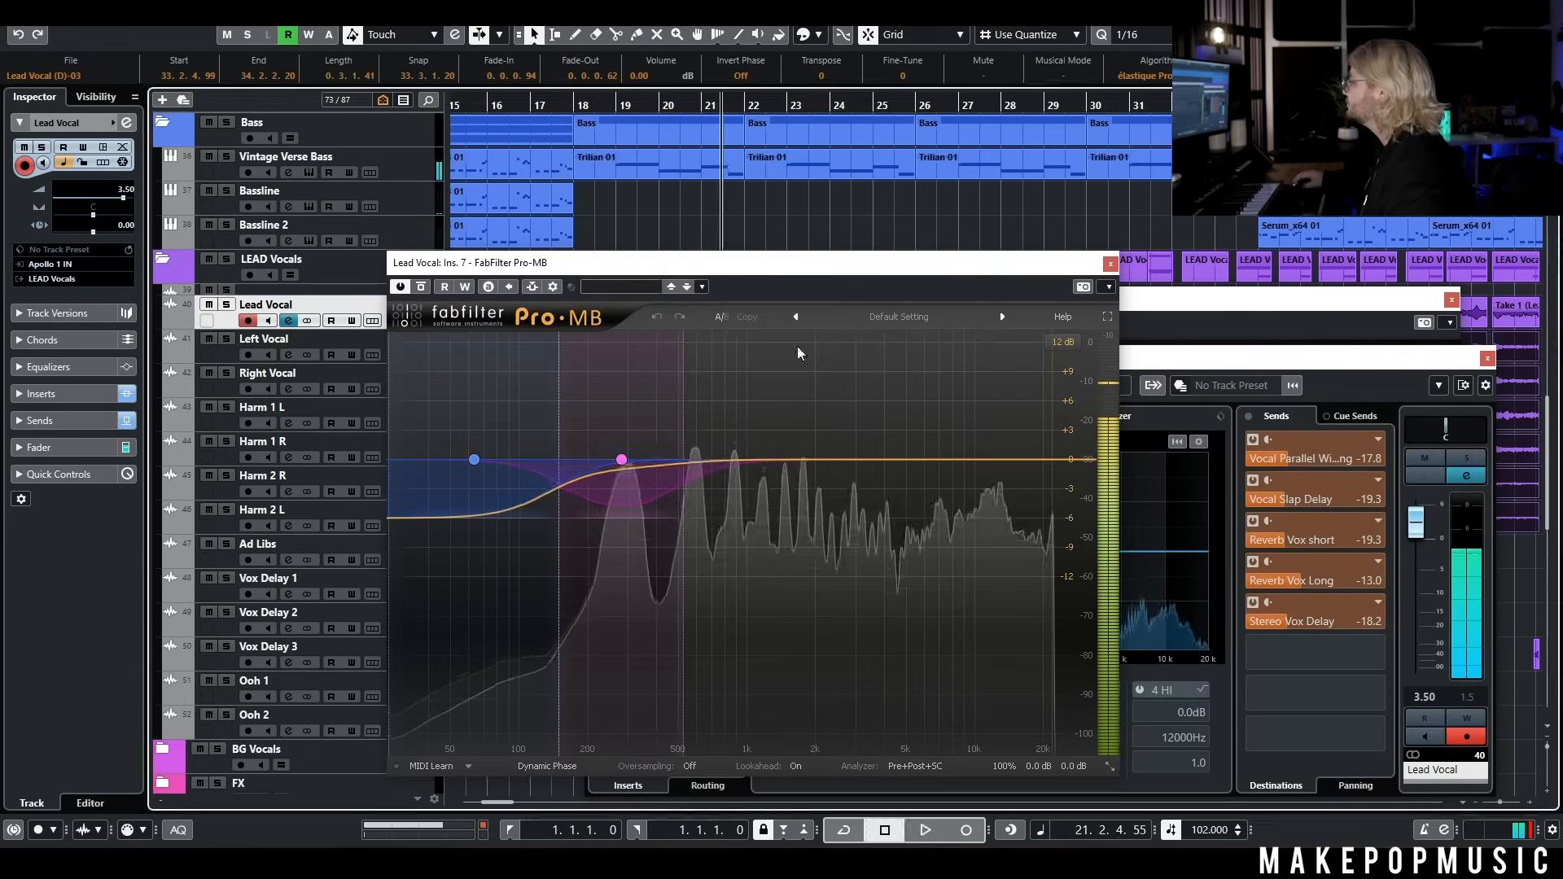
{"action": "key", "text": "space"}
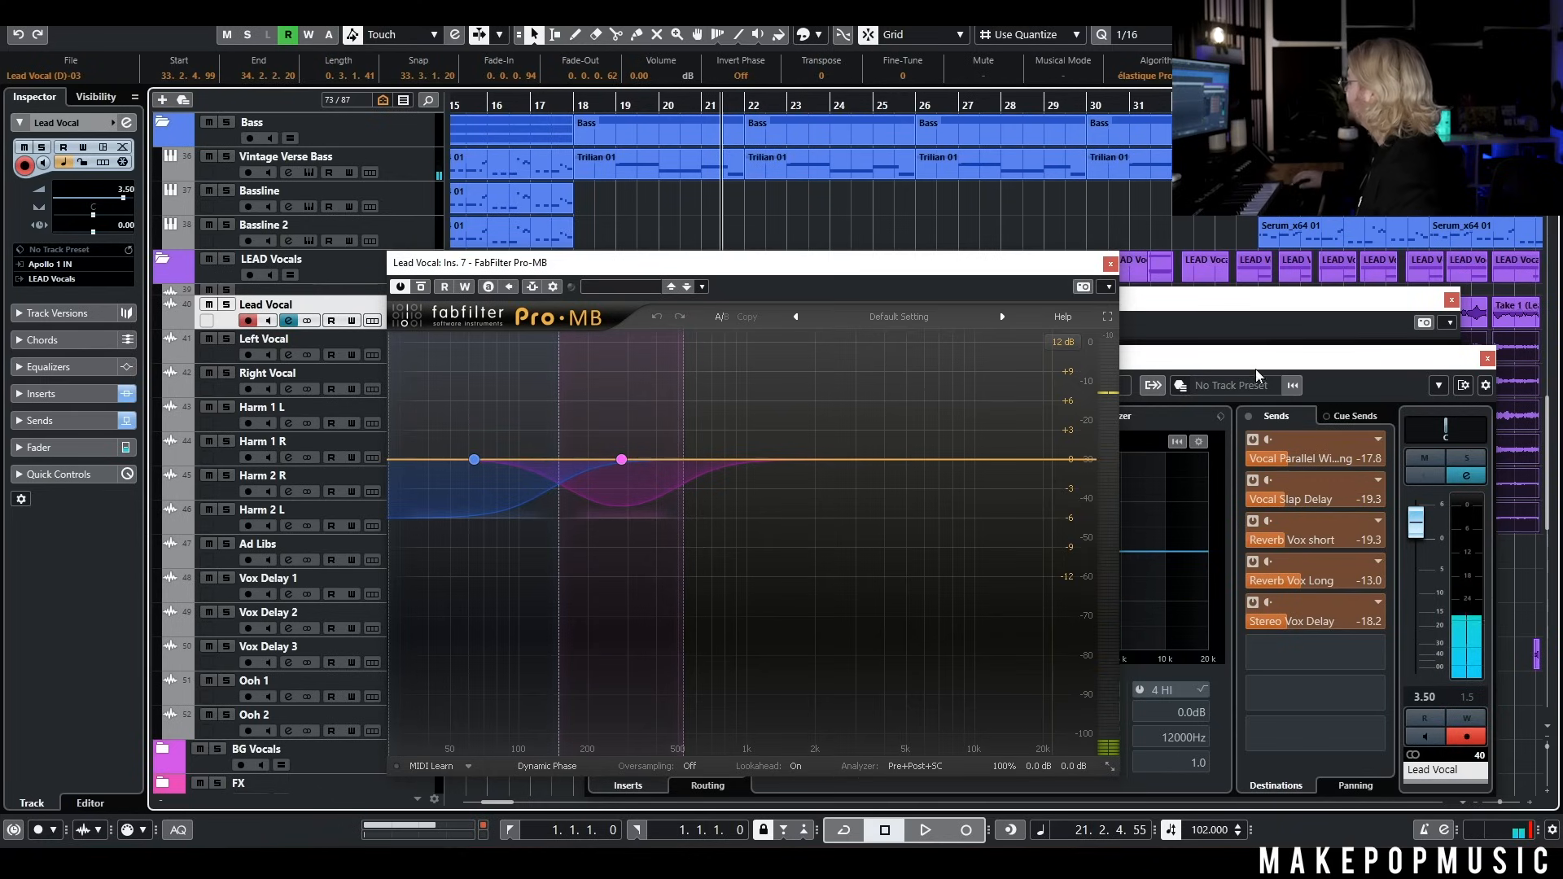
{"action": "left_click", "coordinate": [1452, 300]}
{"action": "left_click_drag", "start_coordinate": [906, 265], "coordinate": [1396, 228]}
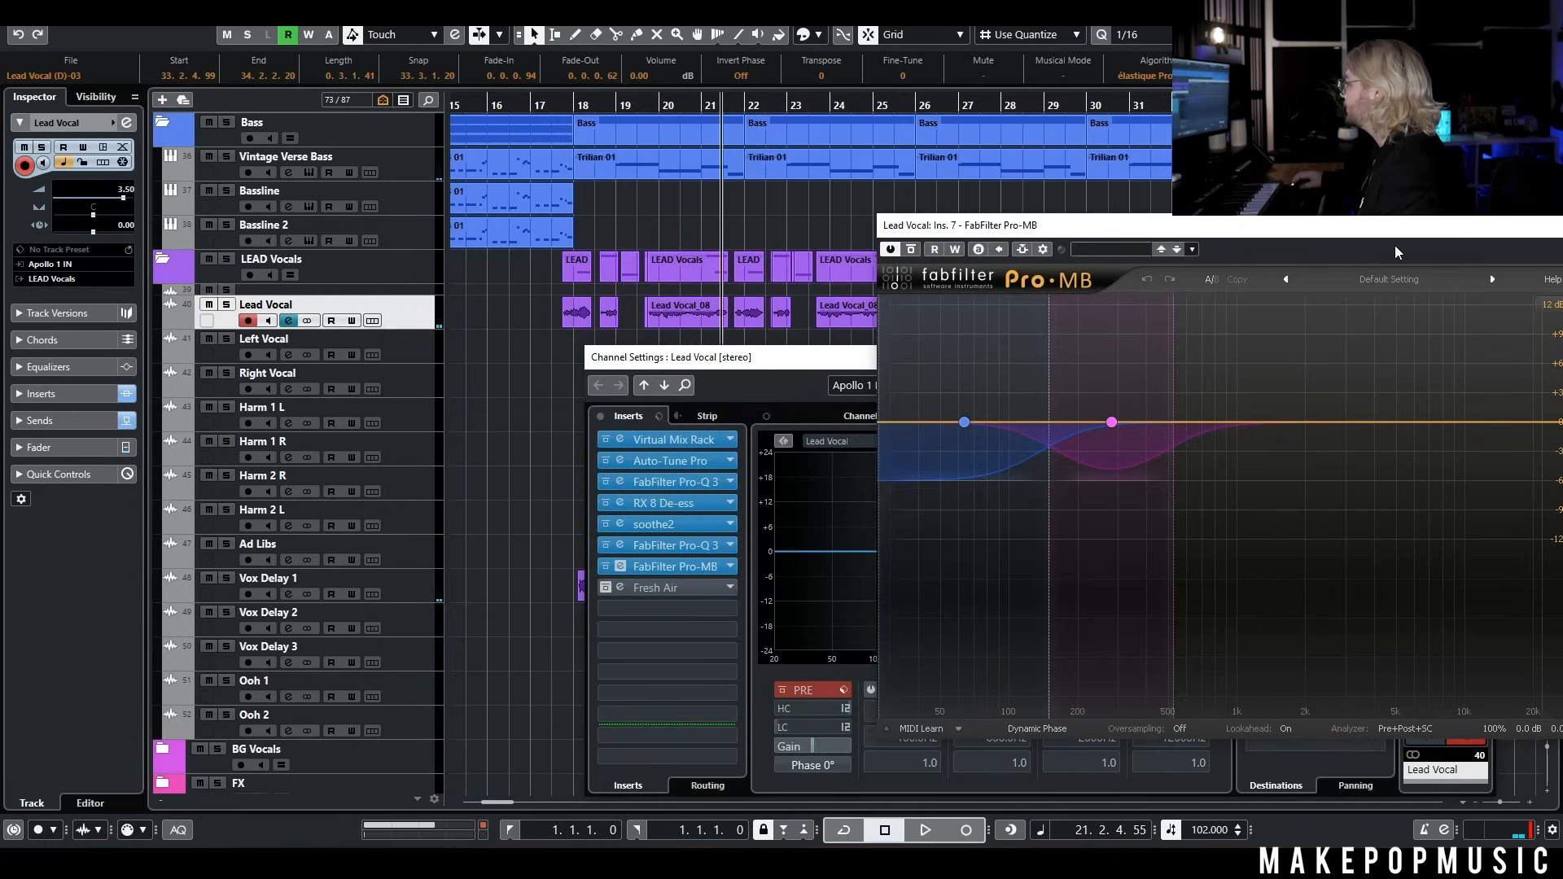
Reactivate the Fresh Air insert on Lead Vocal and play the verse from just before bar 18 with its window open
{"action": "left_click", "coordinate": [606, 588]}
{"action": "double_click", "coordinate": [663, 590]}
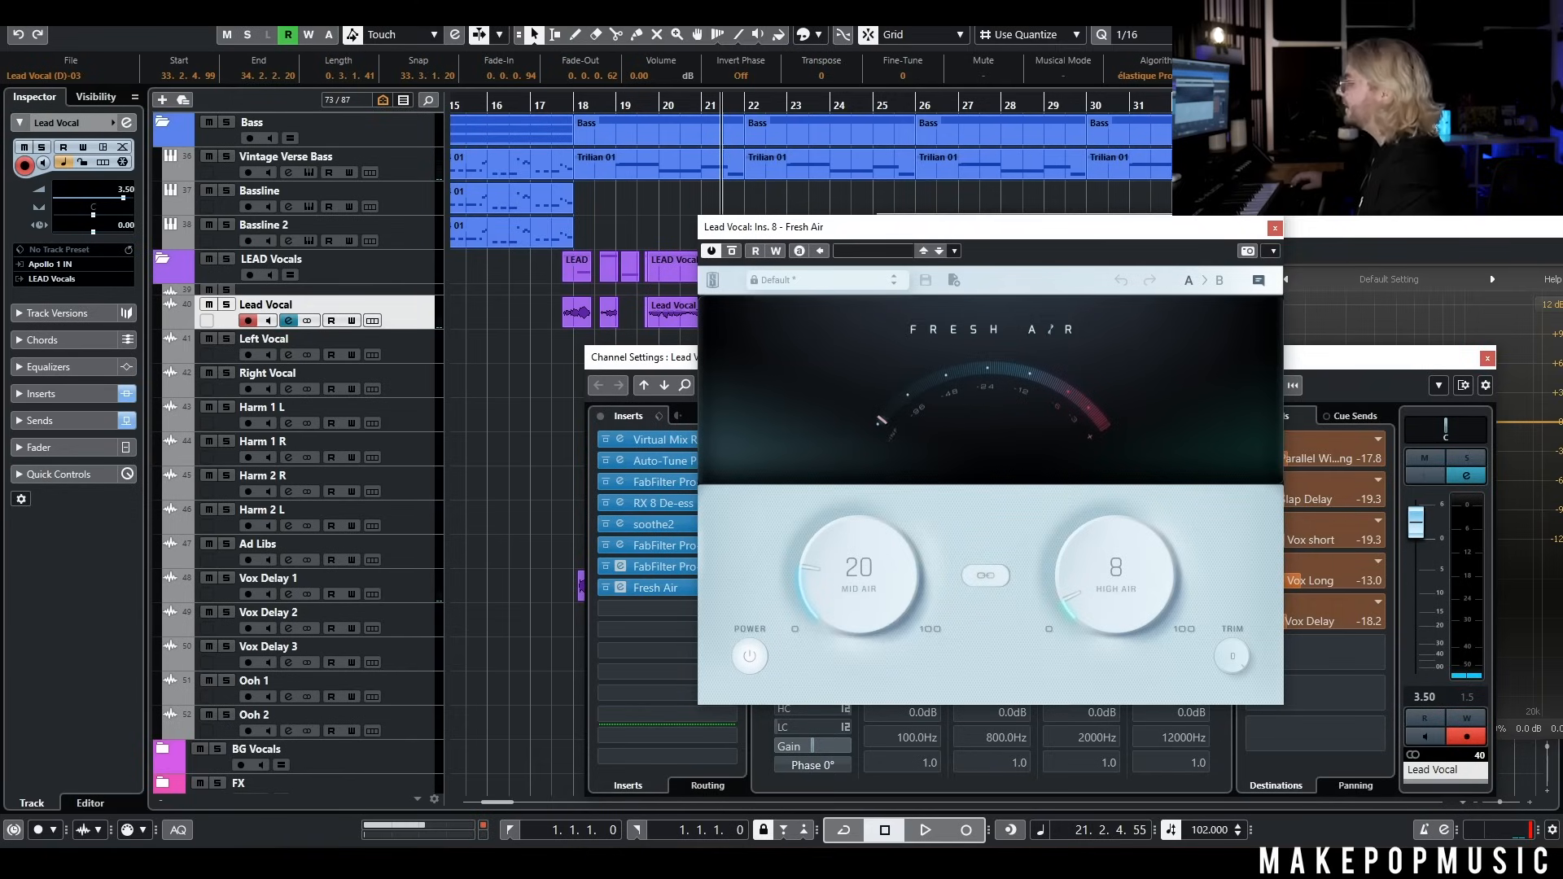
{"action": "left_click_drag", "start_coordinate": [904, 227], "coordinate": [1051, 227]}
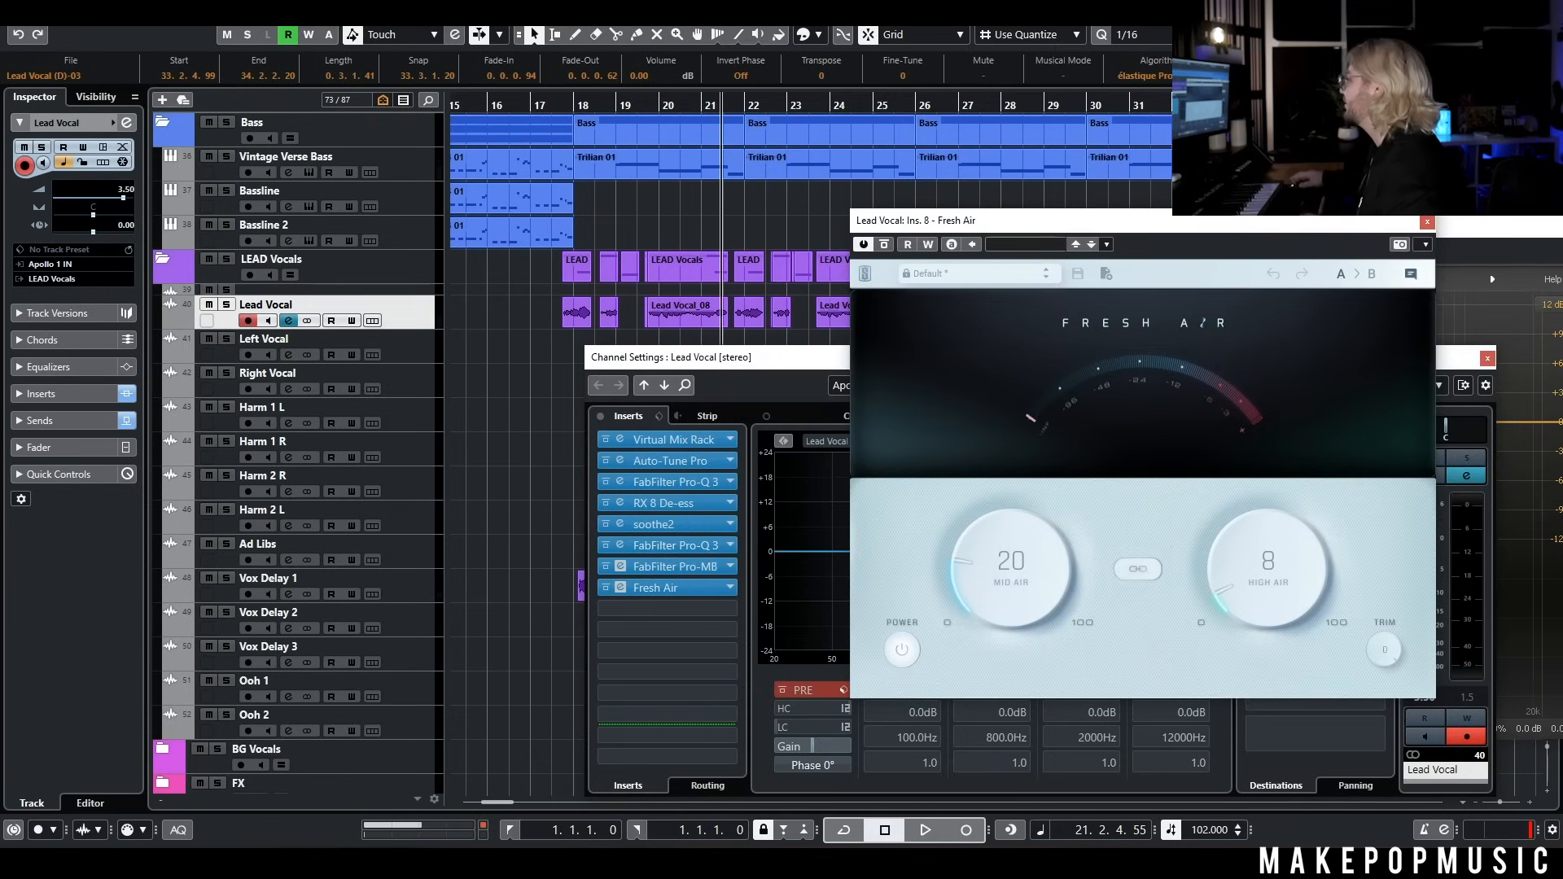
{"action": "left_click", "coordinate": [553, 108]}
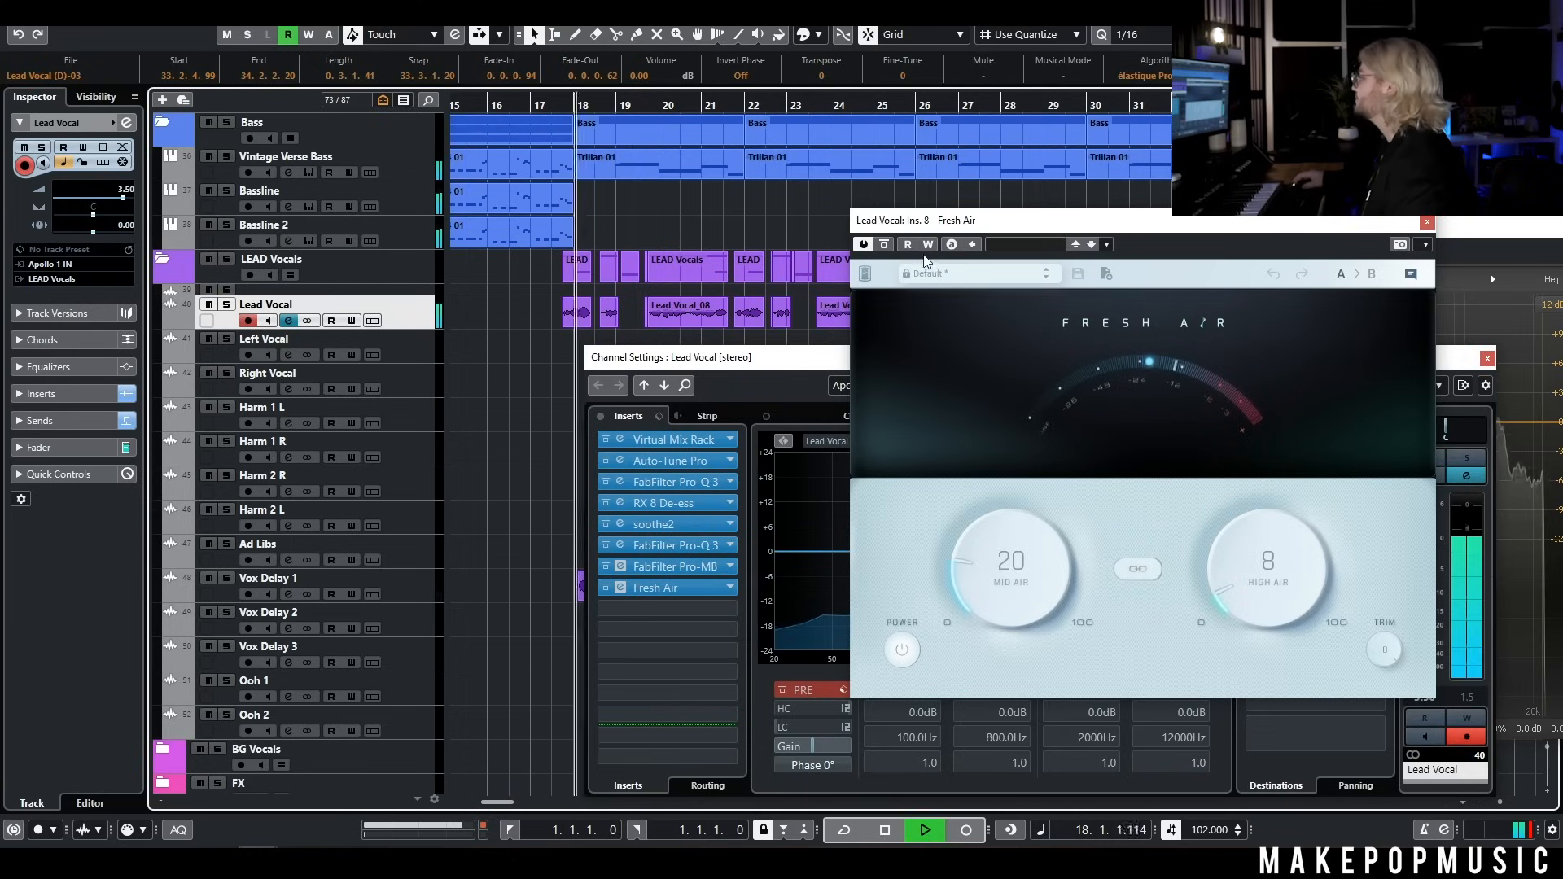
{"action": "left_click", "coordinate": [1428, 221]}
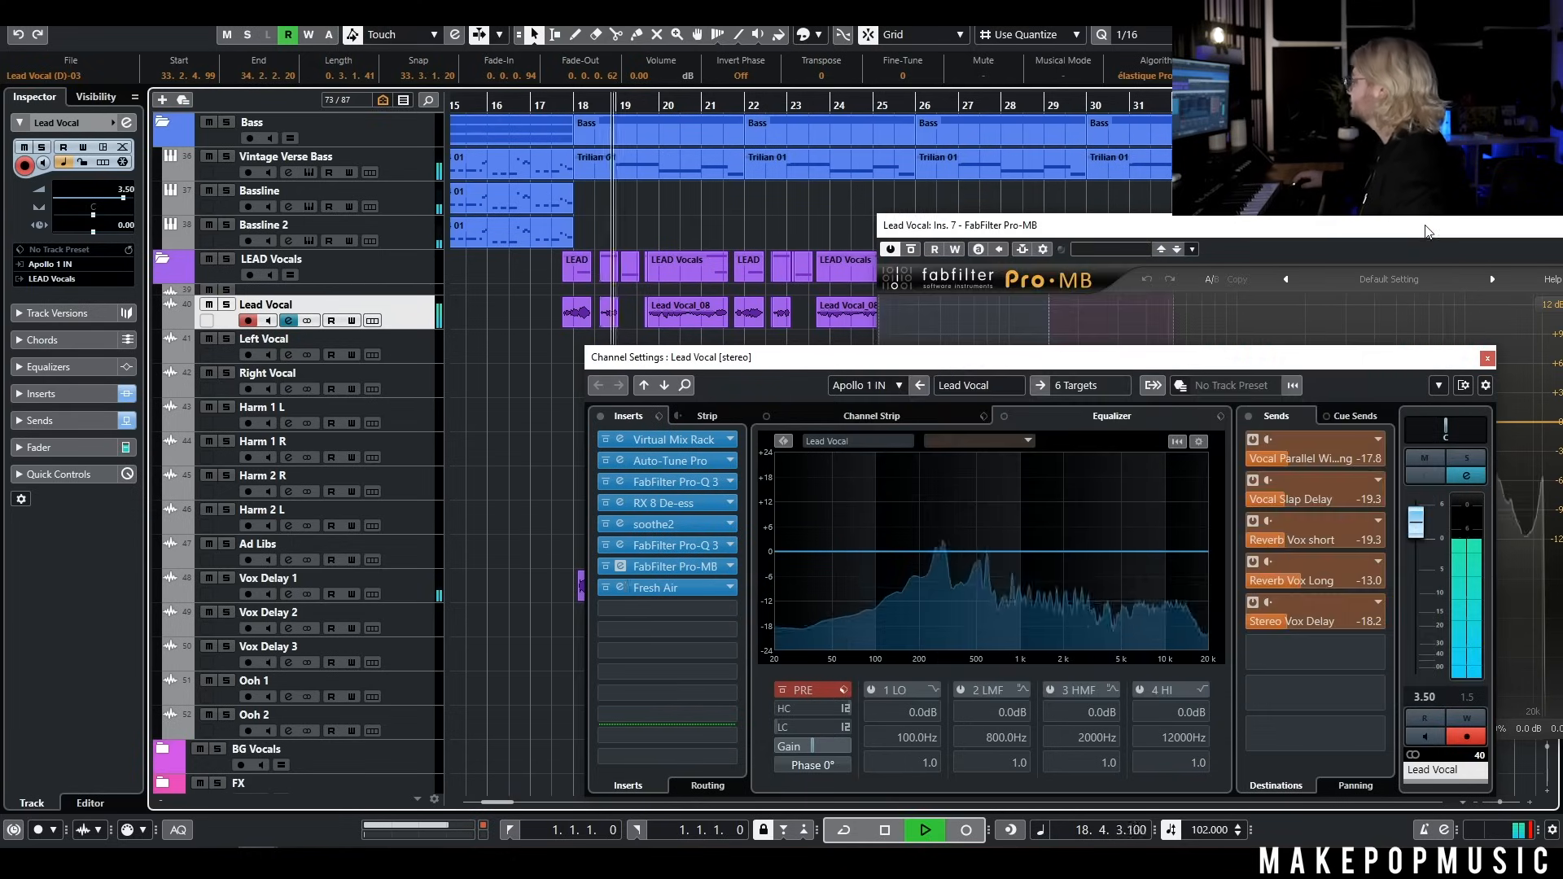
Stop playback and view the UAD Roland Dimension D insert on the Vocal Parallel Widening FX channel
{"action": "scroll", "coordinate": [516, 270], "scroll_direction": "down", "scroll_amount": 10}
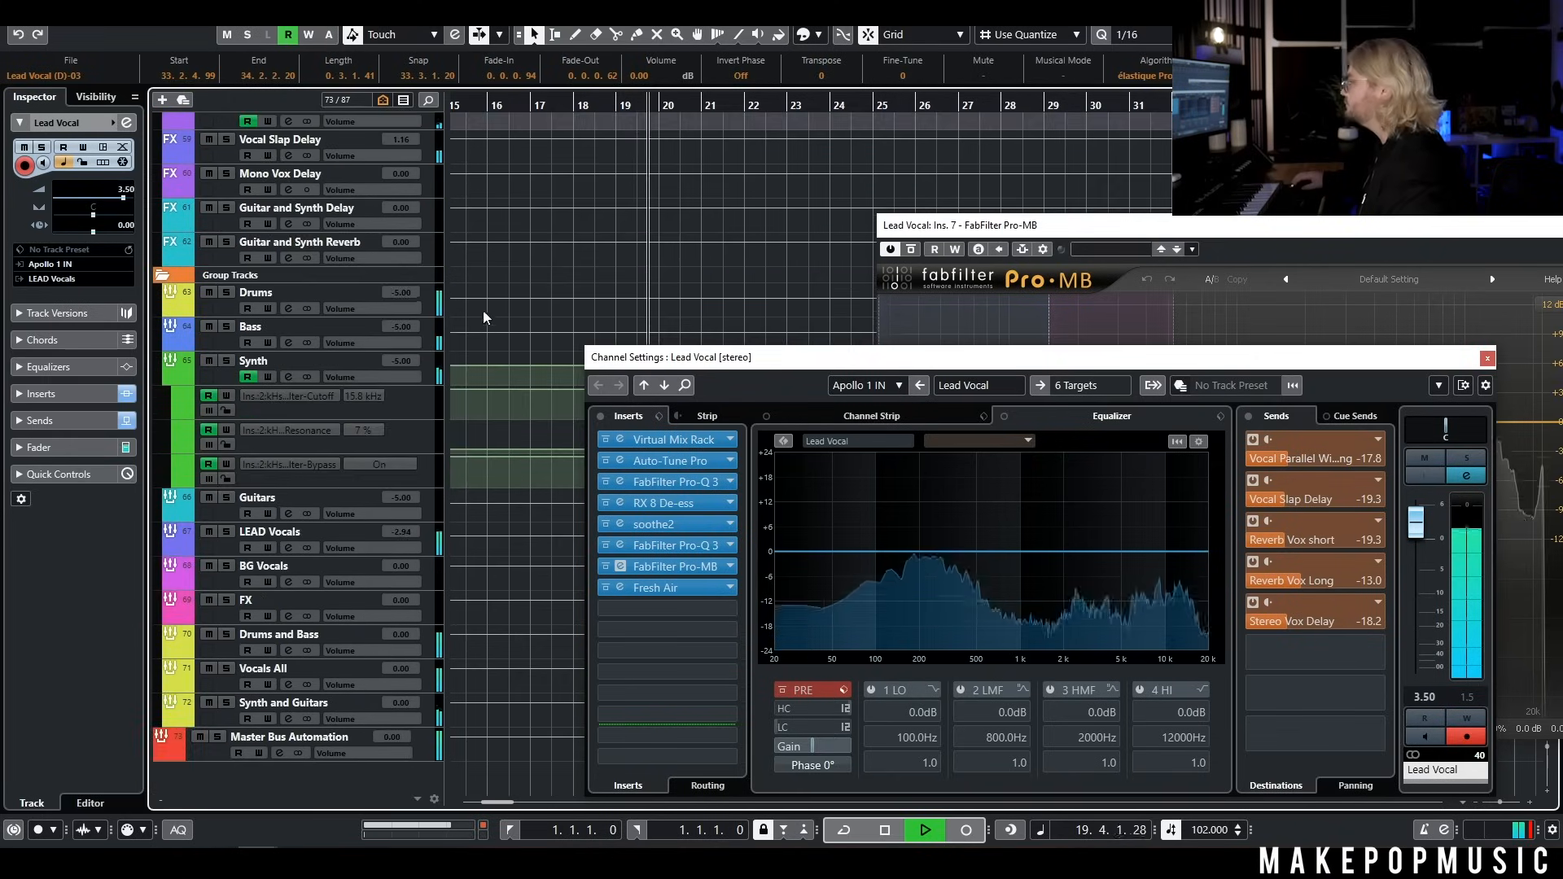
{"action": "scroll", "coordinate": [516, 270], "scroll_direction": "up", "scroll_amount": 2}
{"action": "key", "text": "space"}
{"action": "left_click", "coordinate": [358, 250]}
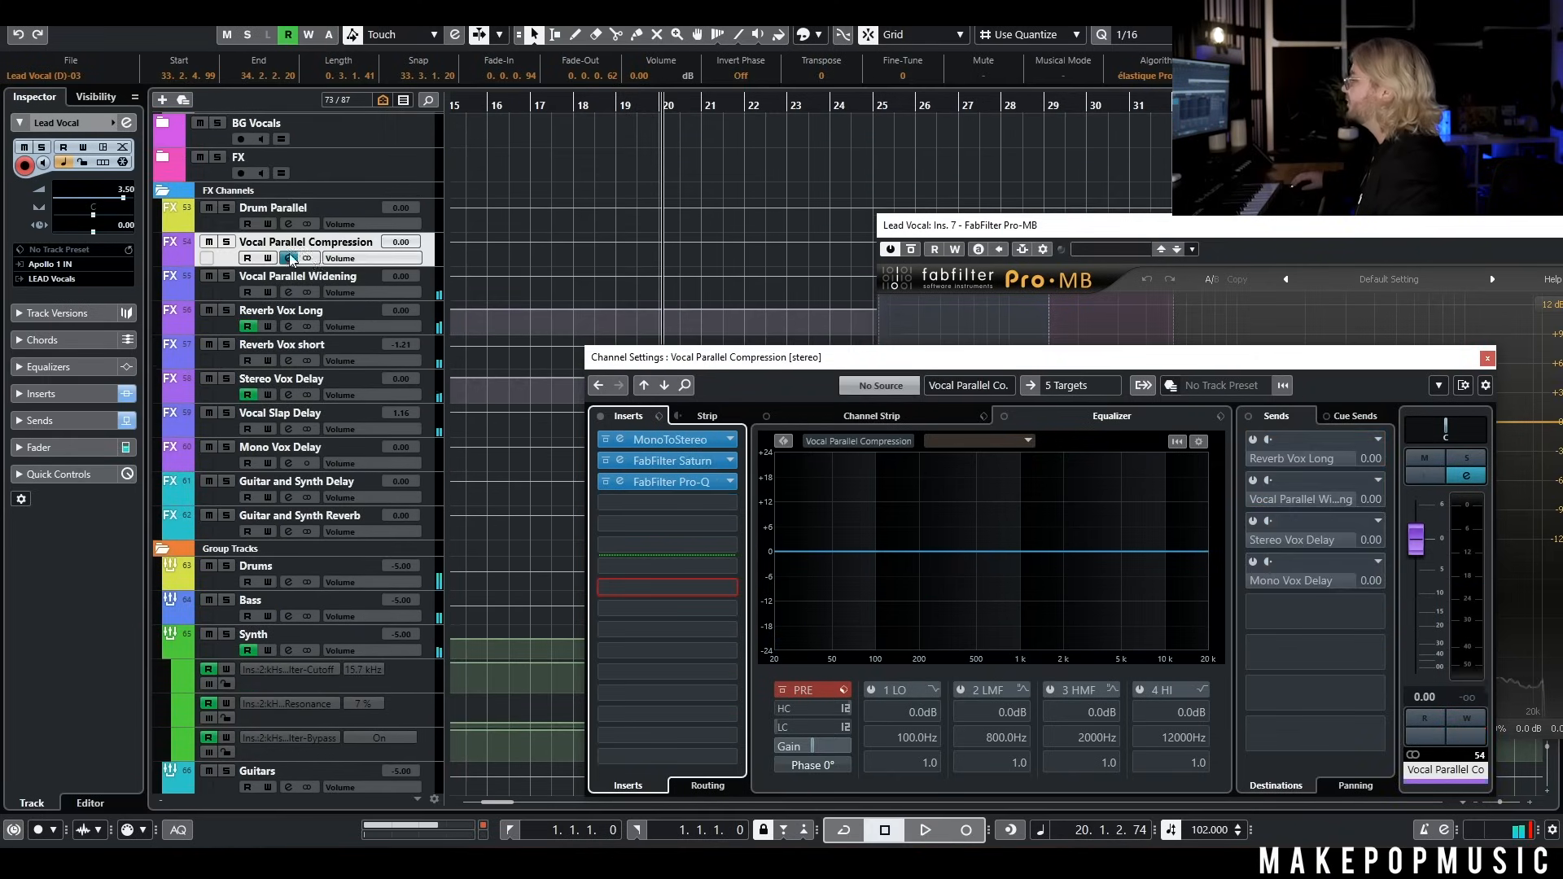
{"action": "left_click", "coordinate": [431, 283]}
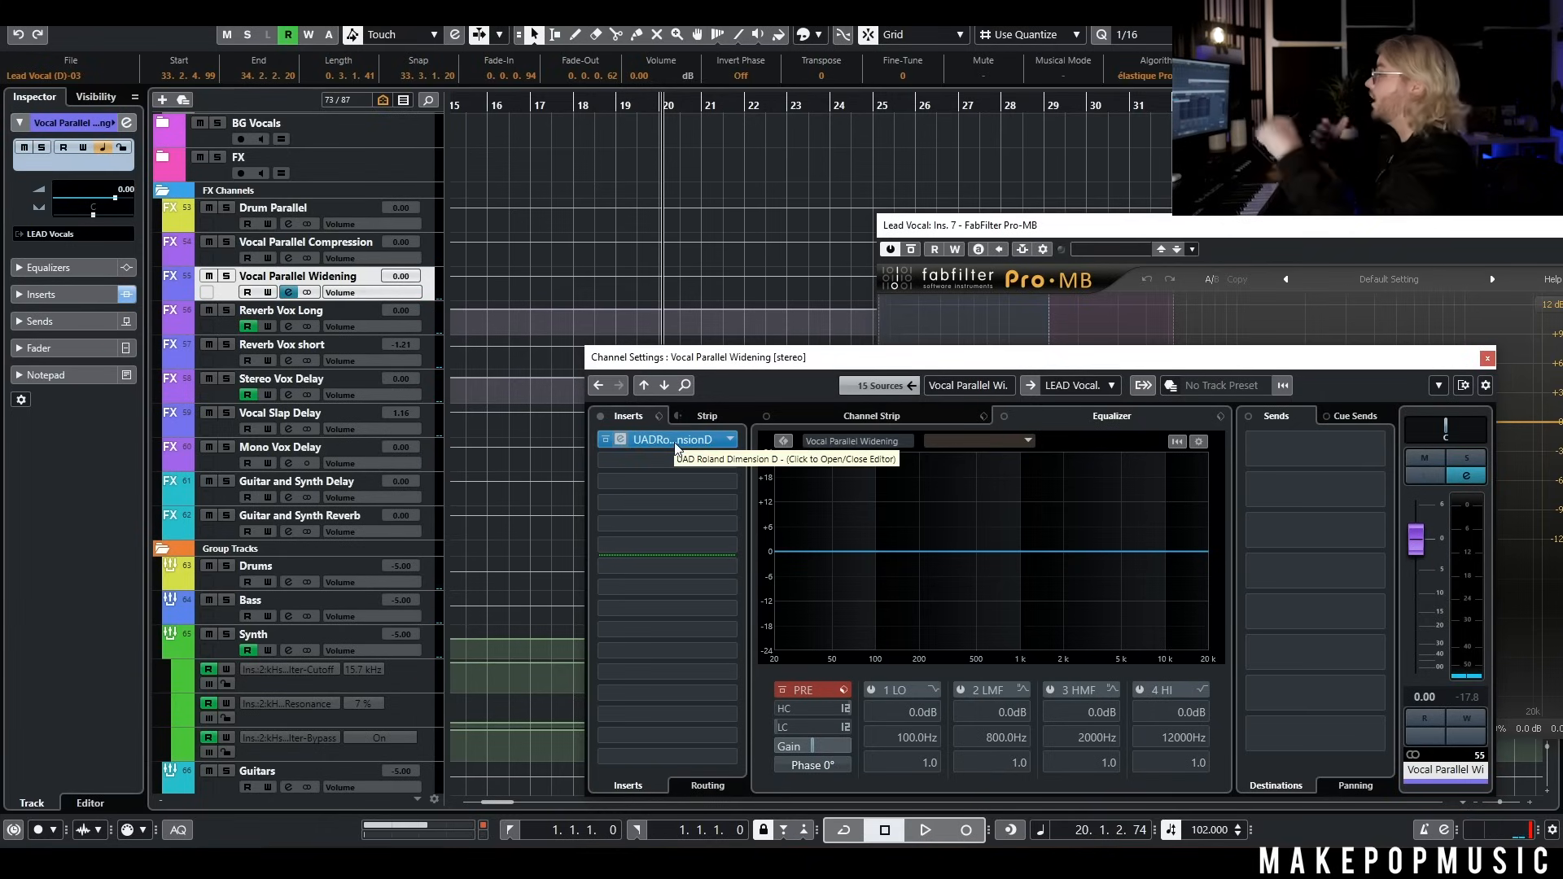
{"action": "left_click", "coordinate": [672, 440]}
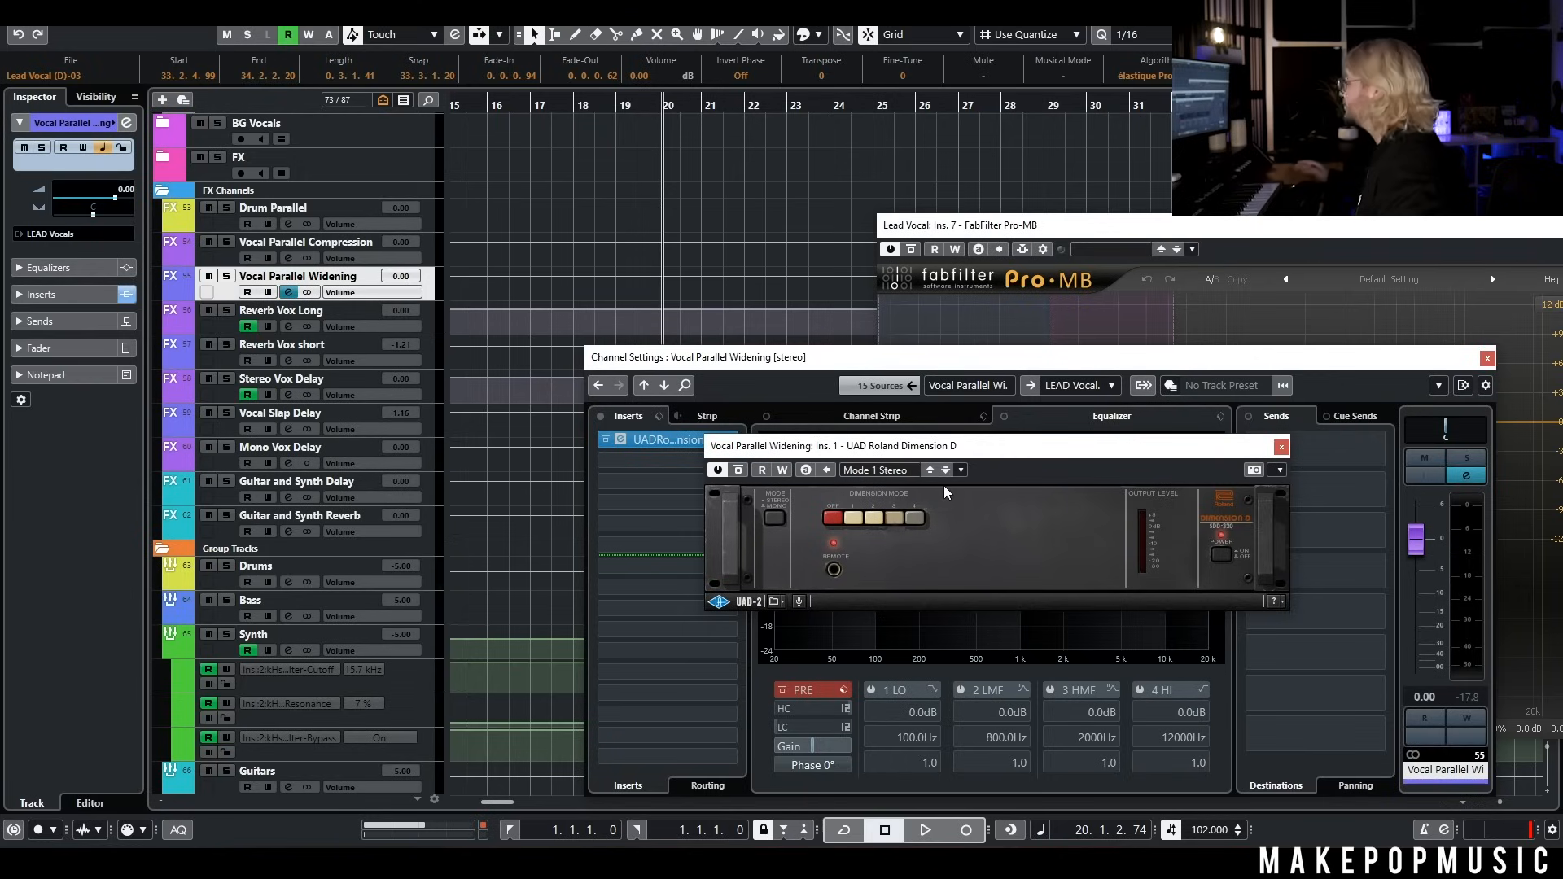
{"action": "left_click", "coordinate": [1488, 358]}
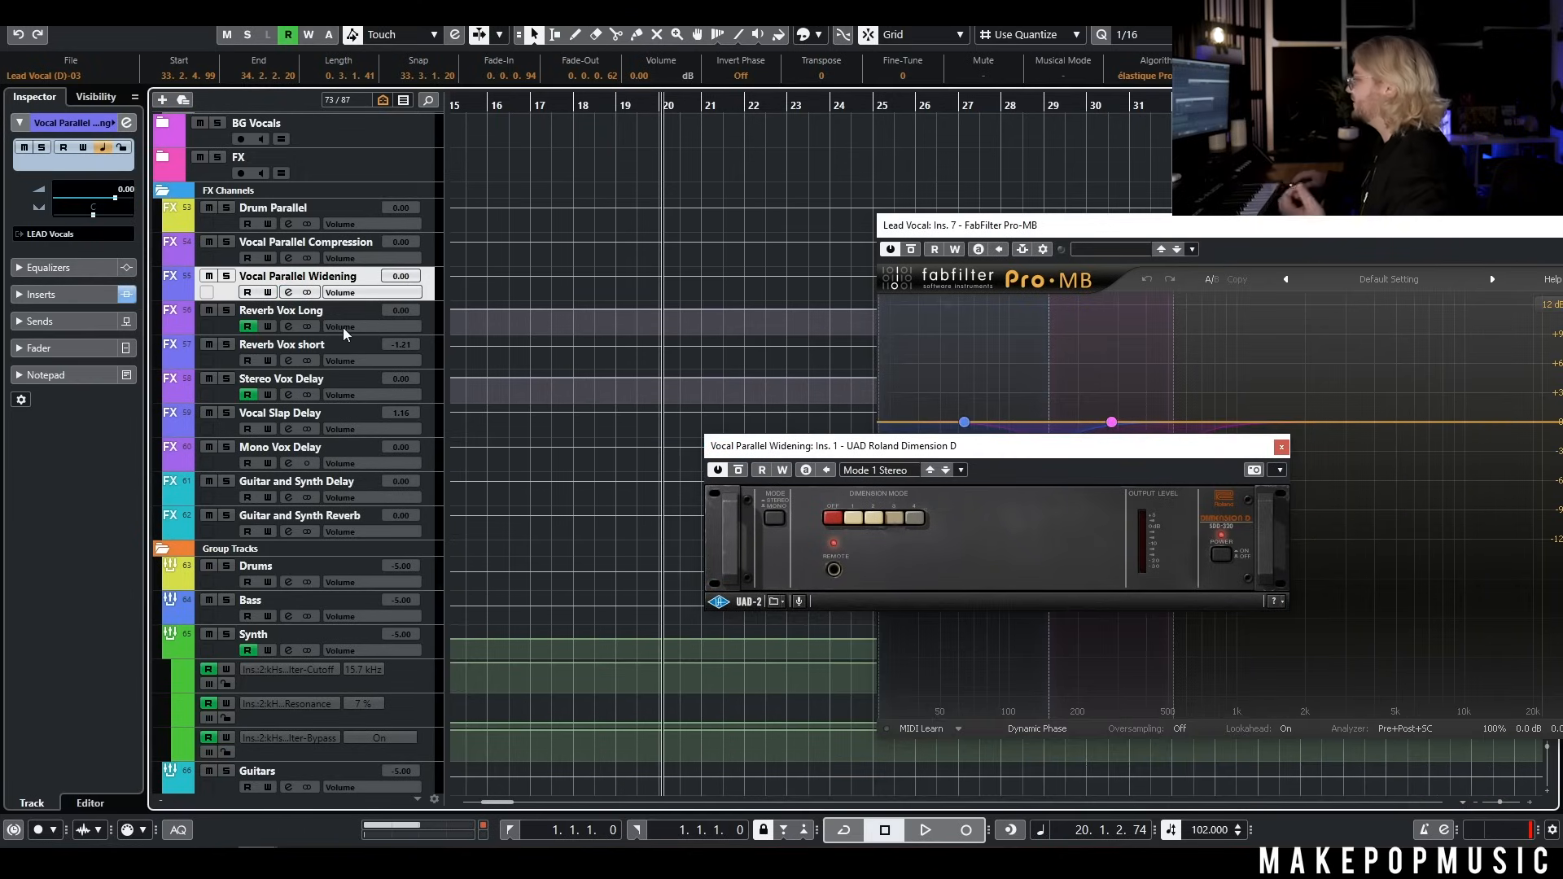
Open the FabFilter Pro-R insert on the Reverb Vox Long FX channel and examine its space and stereo width settings
{"action": "left_click", "coordinate": [227, 312]}
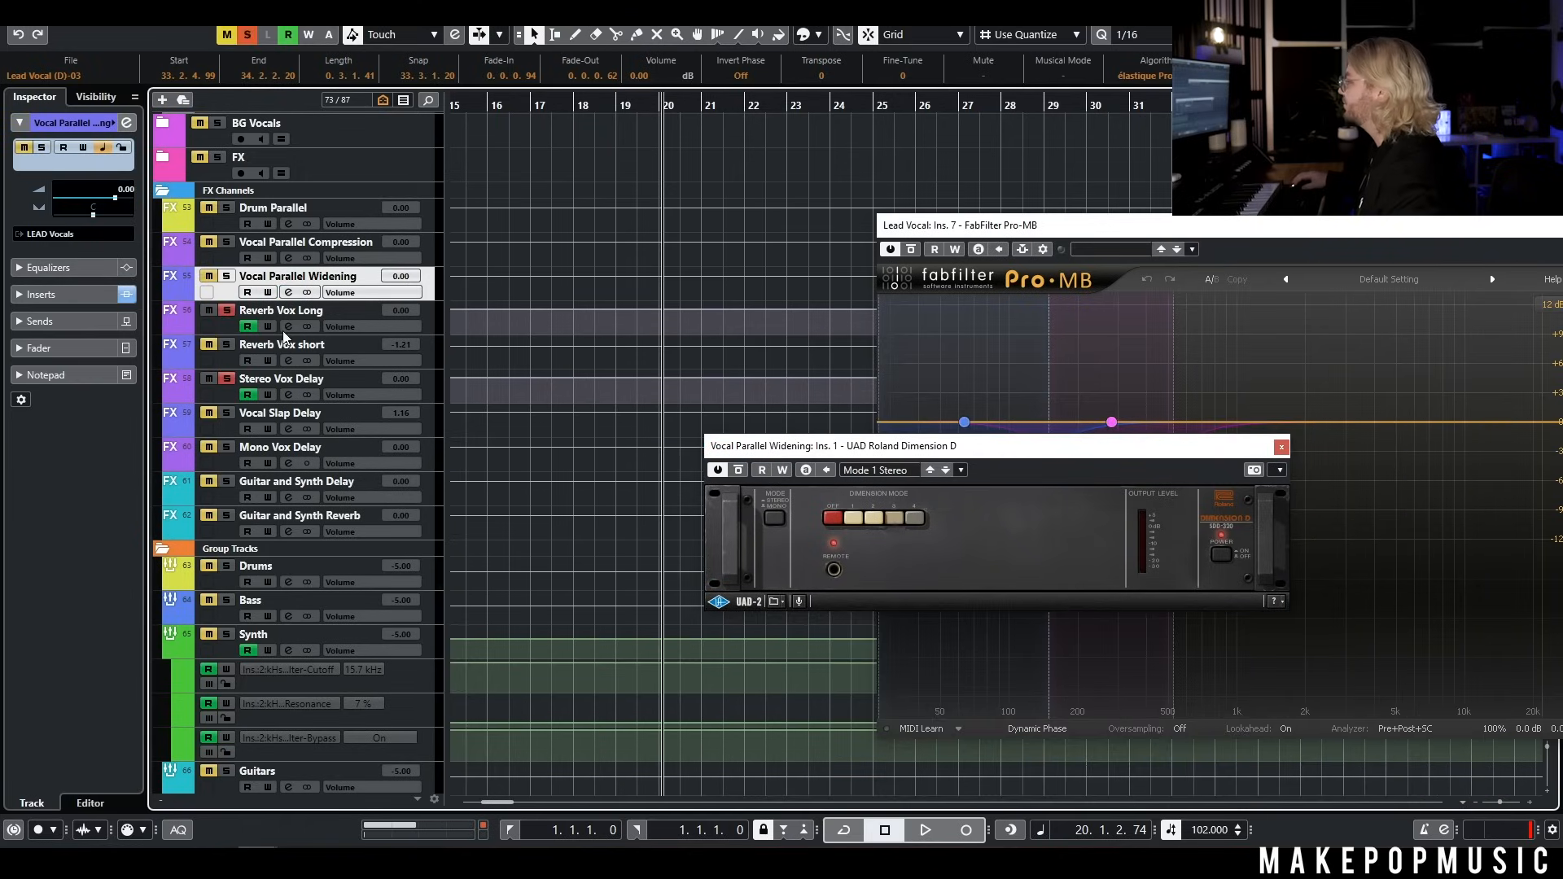
{"action": "left_click", "coordinate": [228, 311]}
{"action": "left_click", "coordinate": [289, 326]}
{"action": "left_click", "coordinate": [698, 442]}
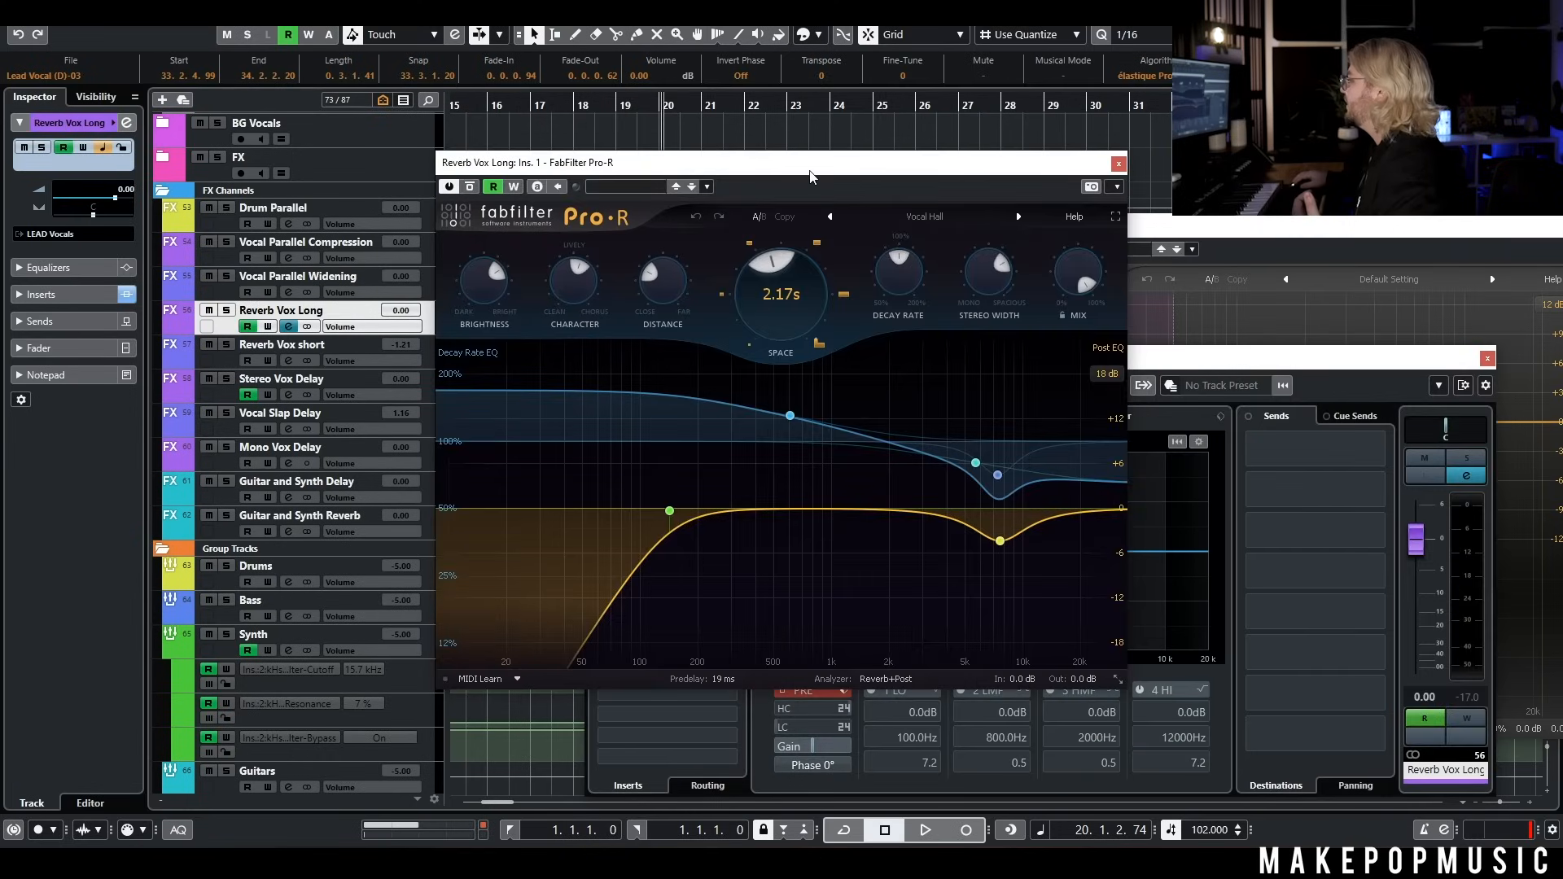
{"action": "left_click_drag", "start_coordinate": [810, 177], "coordinate": [1000, 163]}
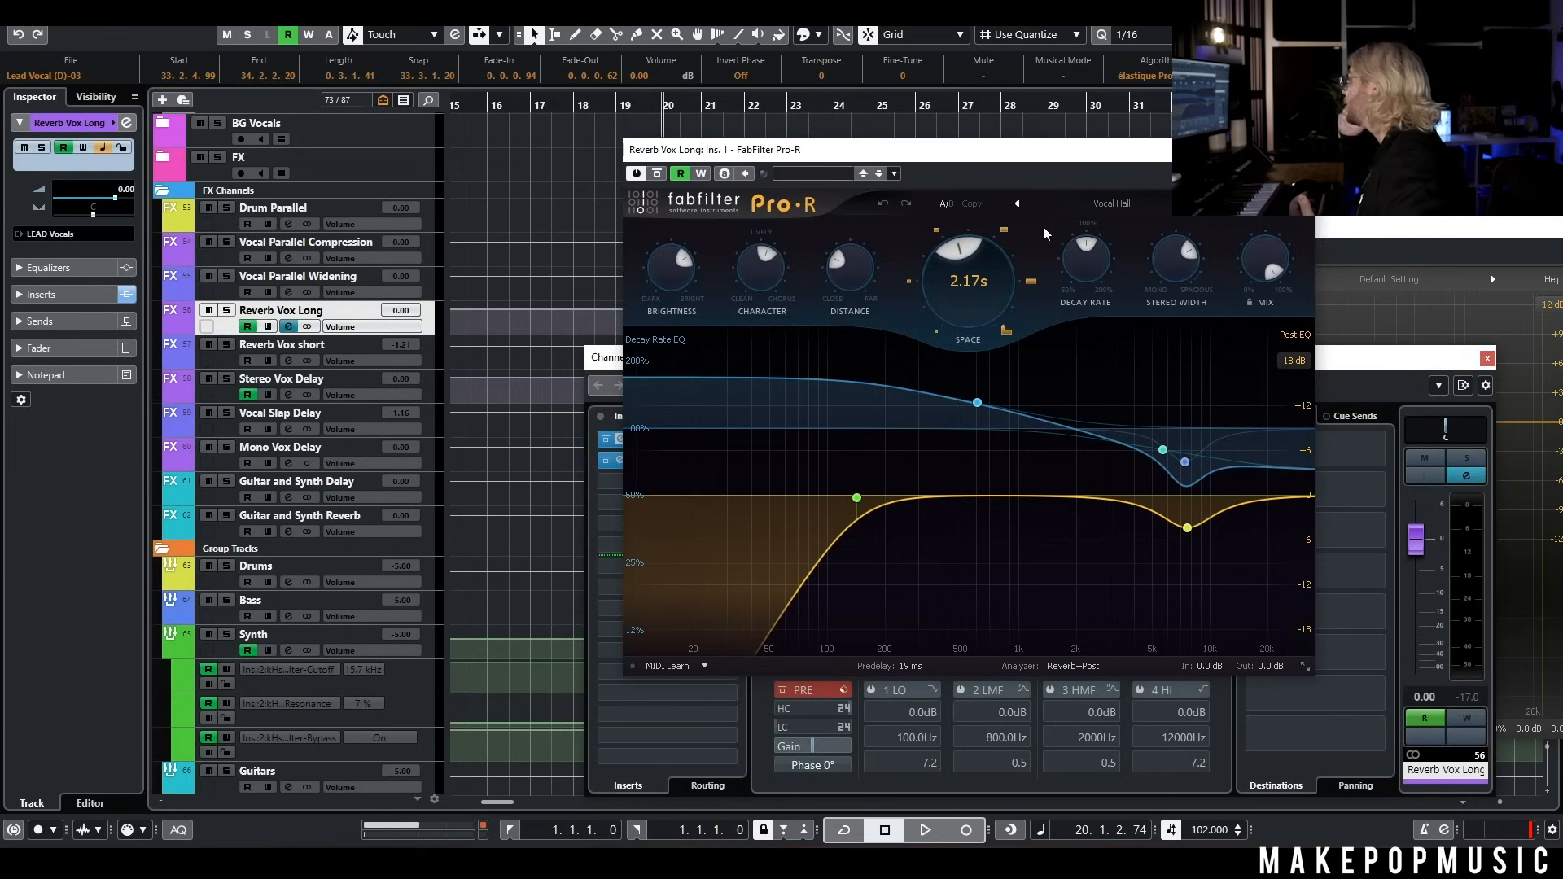
{"action": "mouse_move", "coordinate": [952, 296]}
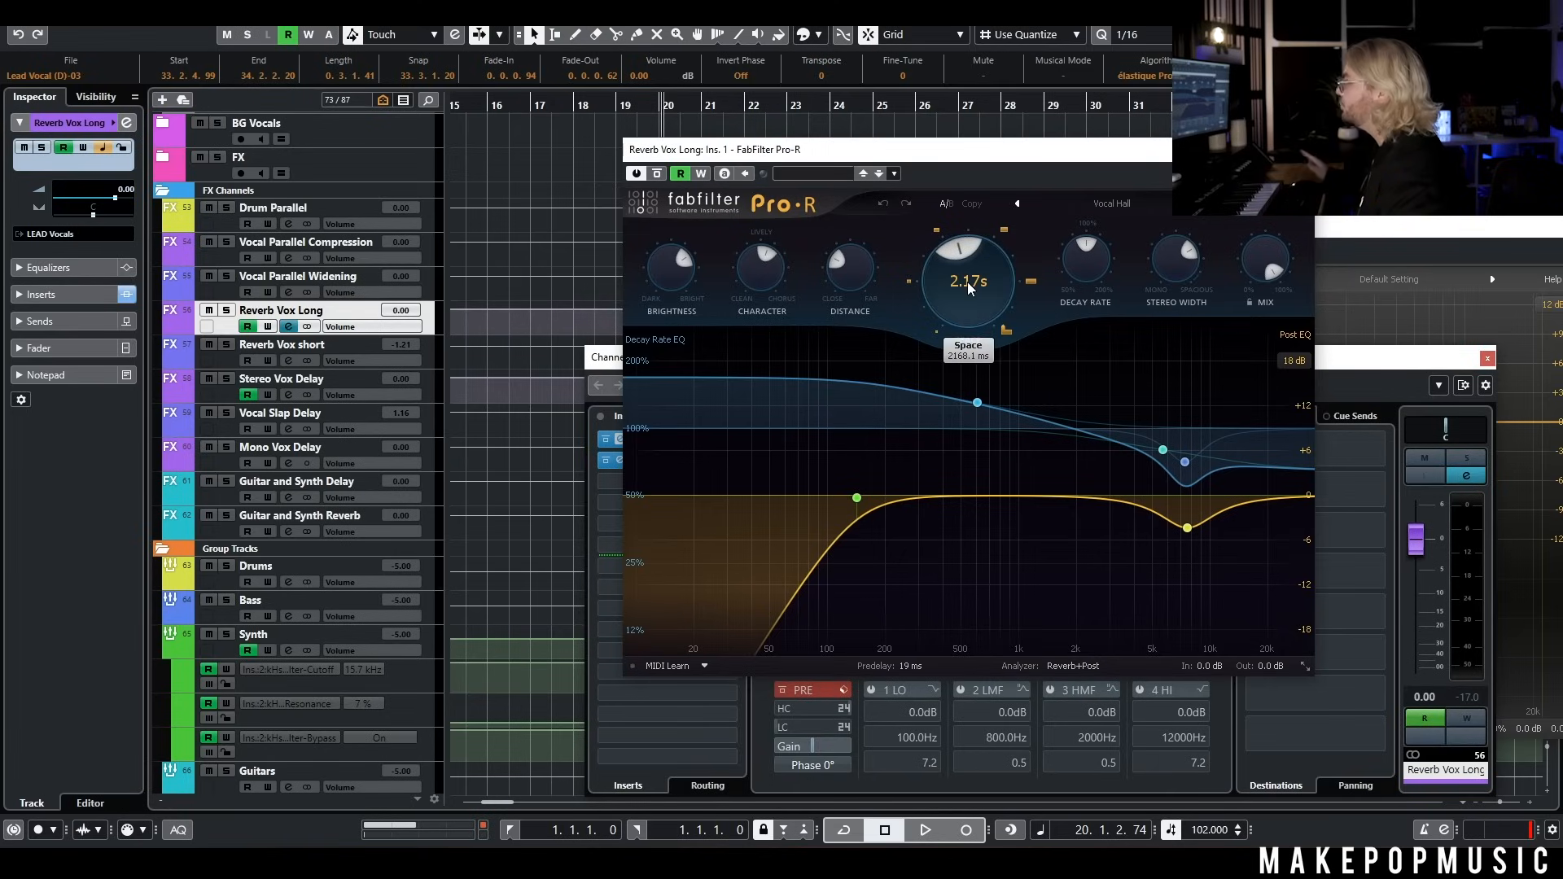
{"action": "mouse_move", "coordinate": [1185, 264]}
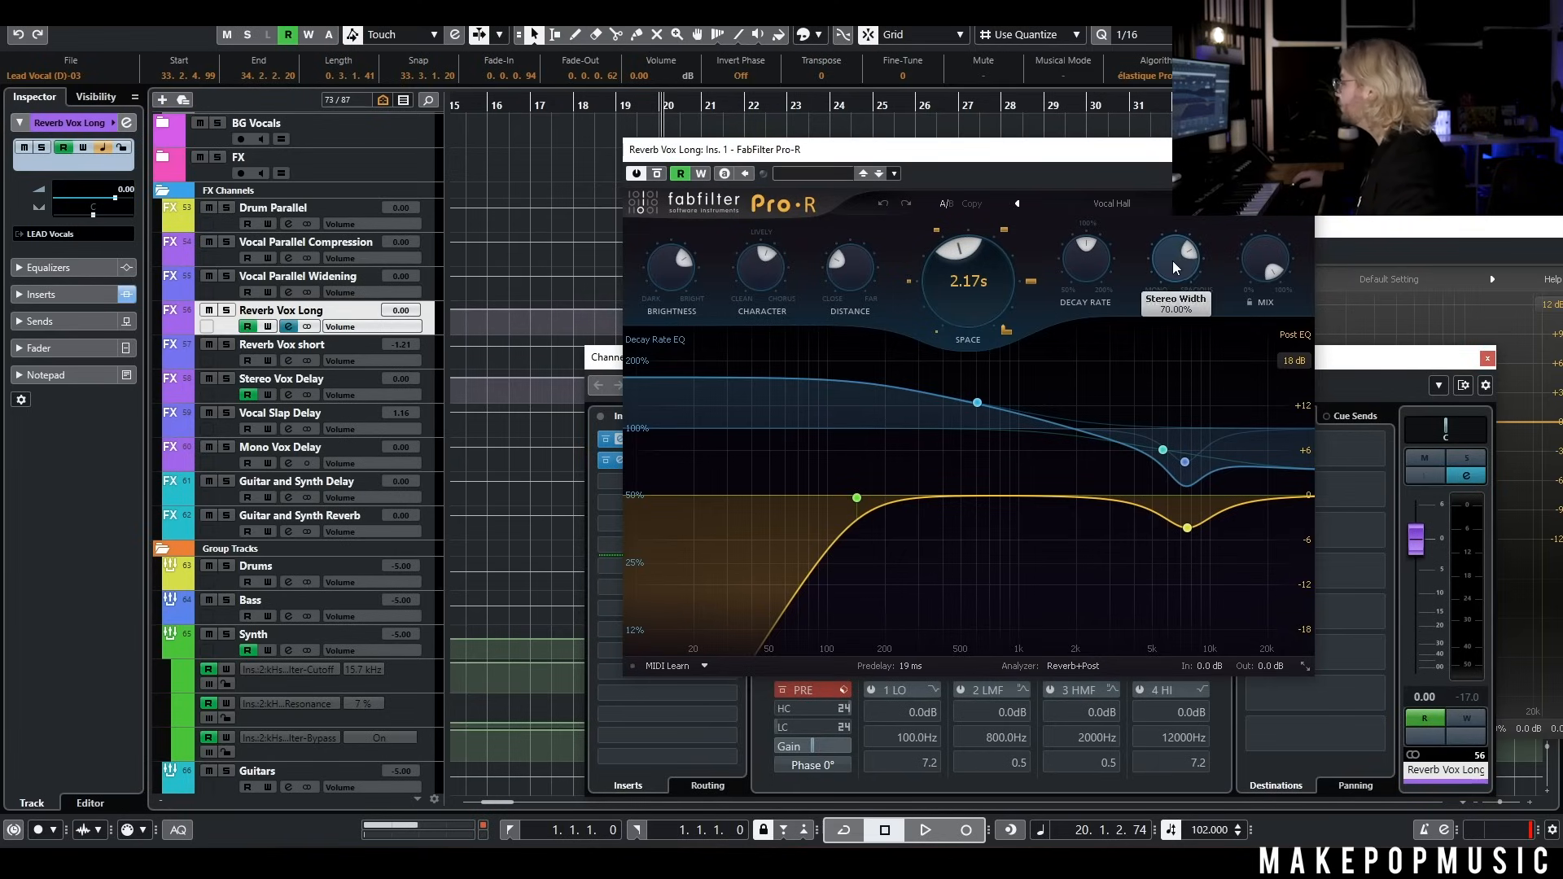
Close the FabFilter Pro-R window on Reverb Vox Long and the leftover Lead Vocal Pro-MB window
{"action": "left_click", "coordinate": [1305, 150]}
{"action": "left_click", "coordinate": [702, 467]}
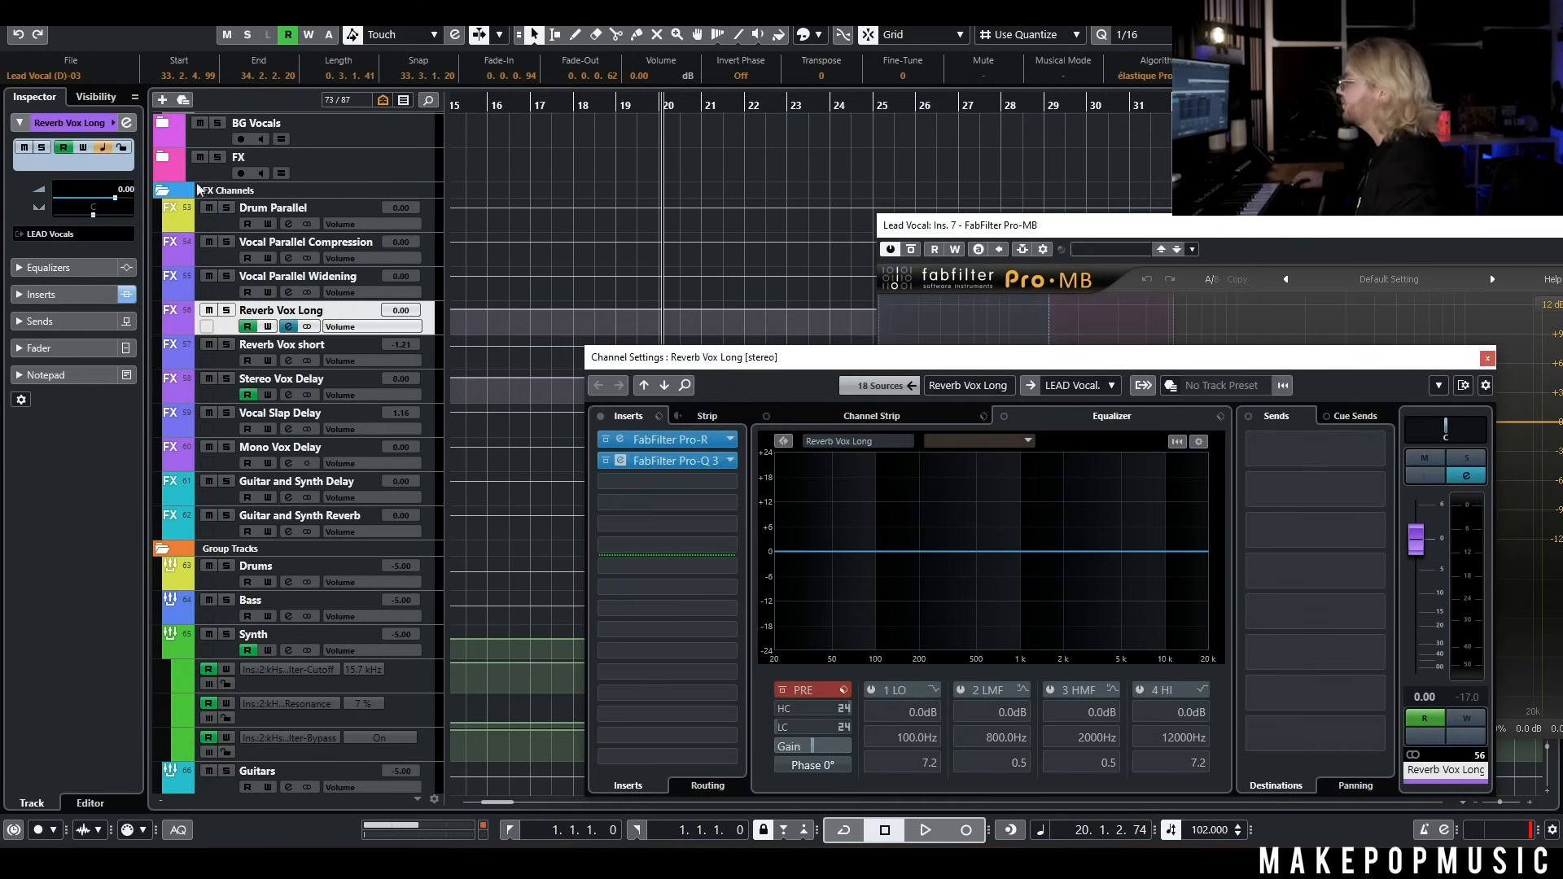
{"action": "left_click", "coordinate": [1274, 272]}
{"action": "left_click_drag", "start_coordinate": [1247, 233], "coordinate": [827, 225]}
{"action": "left_click", "coordinate": [1180, 221]}
Solo the Reverb Vox short FX channel and open its VerbSuite Classics insert
{"action": "left_click", "coordinate": [228, 344]}
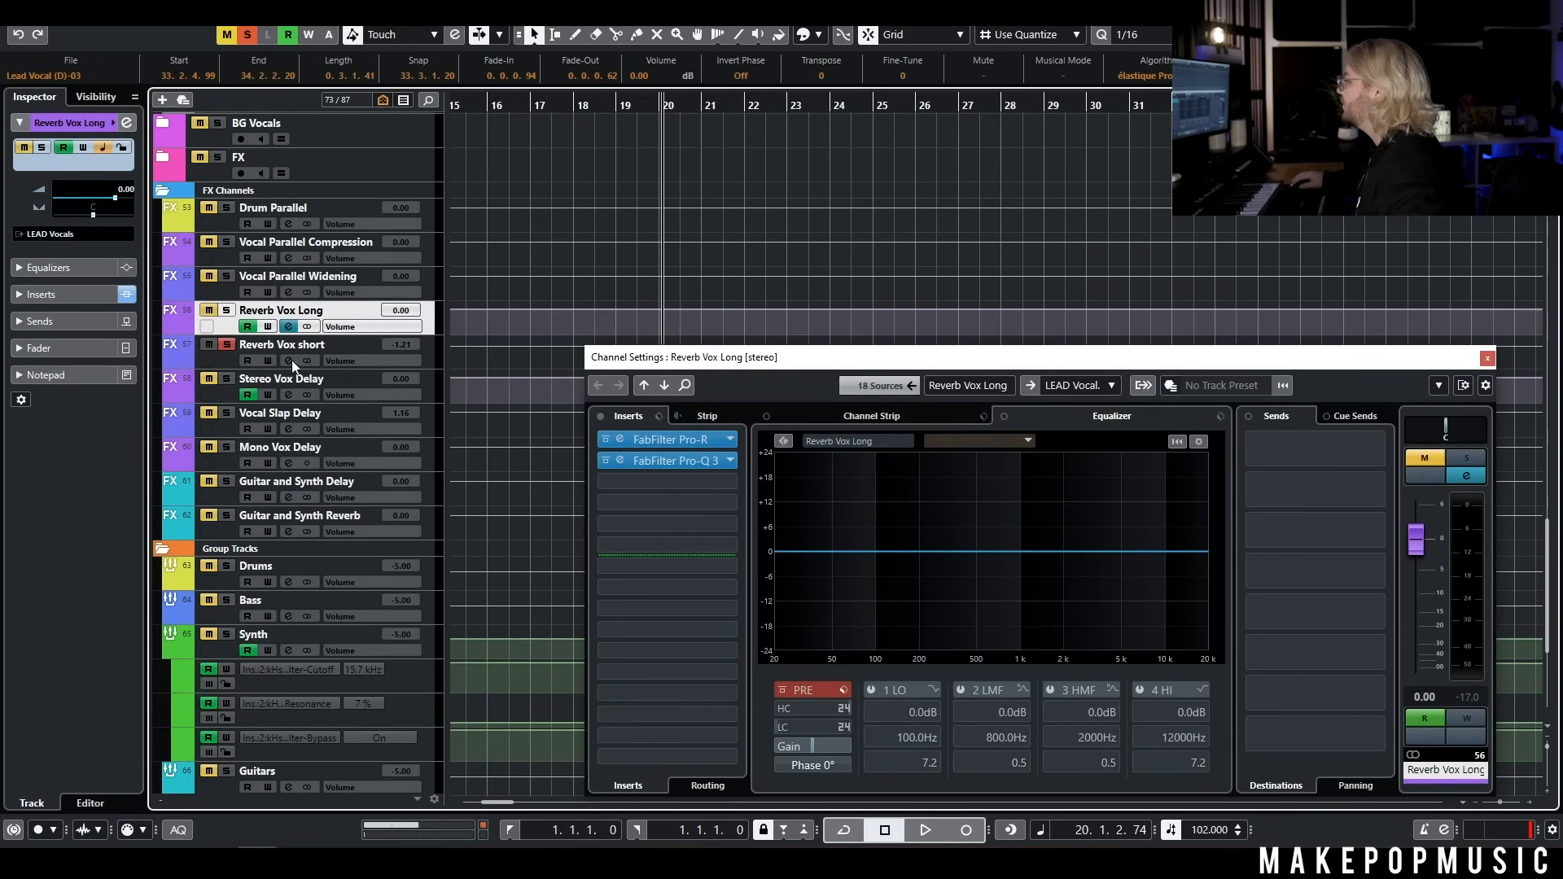
{"action": "left_click", "coordinate": [432, 344]}
{"action": "left_click", "coordinate": [694, 436]}
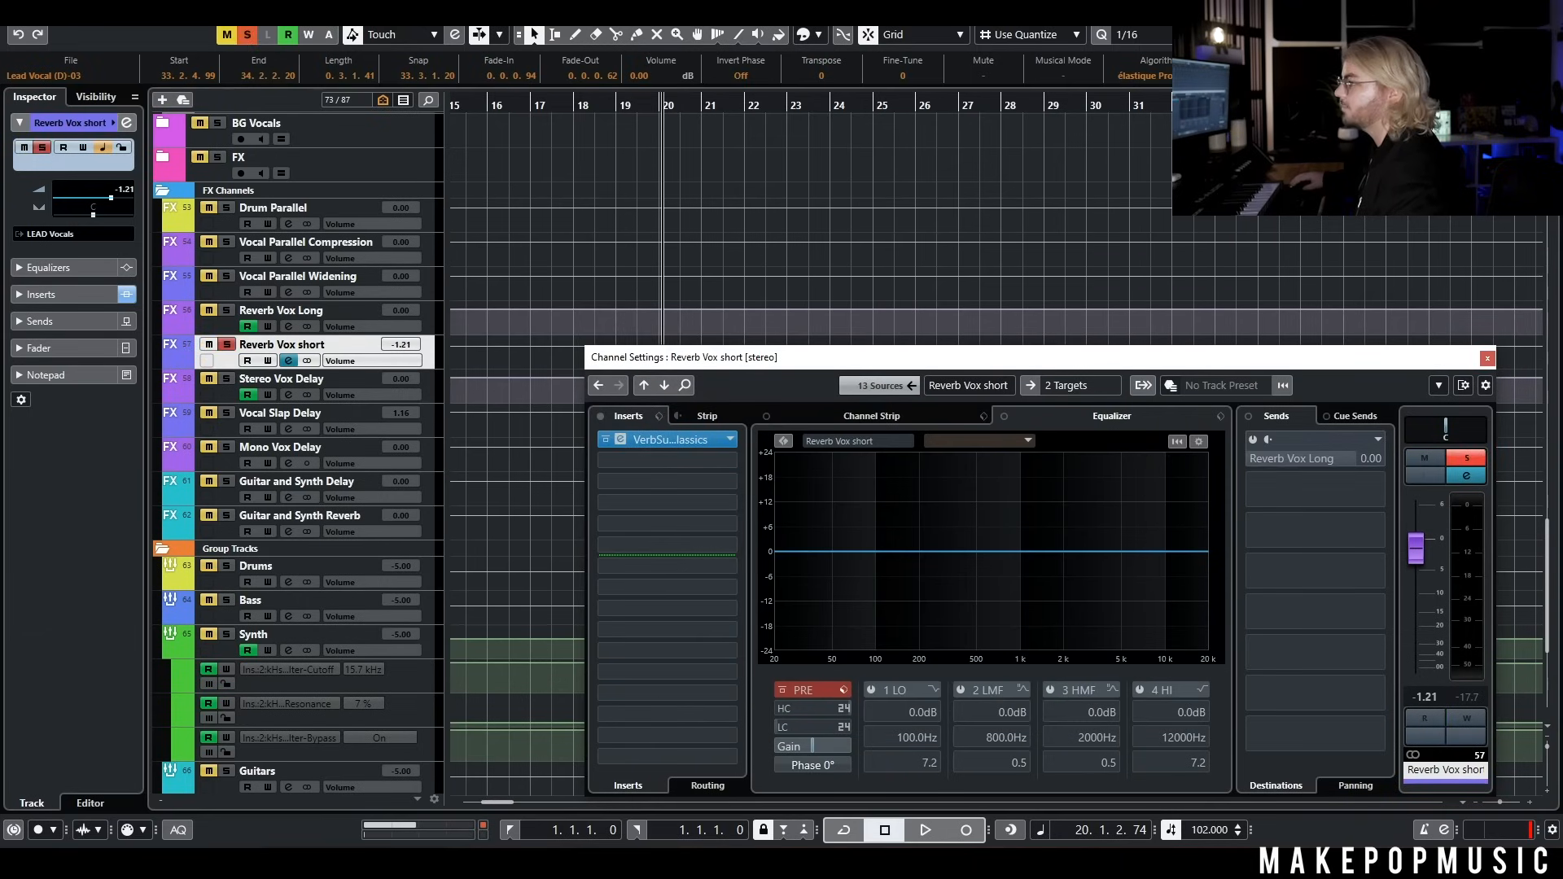
{"action": "left_click_drag", "start_coordinate": [1200, 218], "coordinate": [1039, 234]}
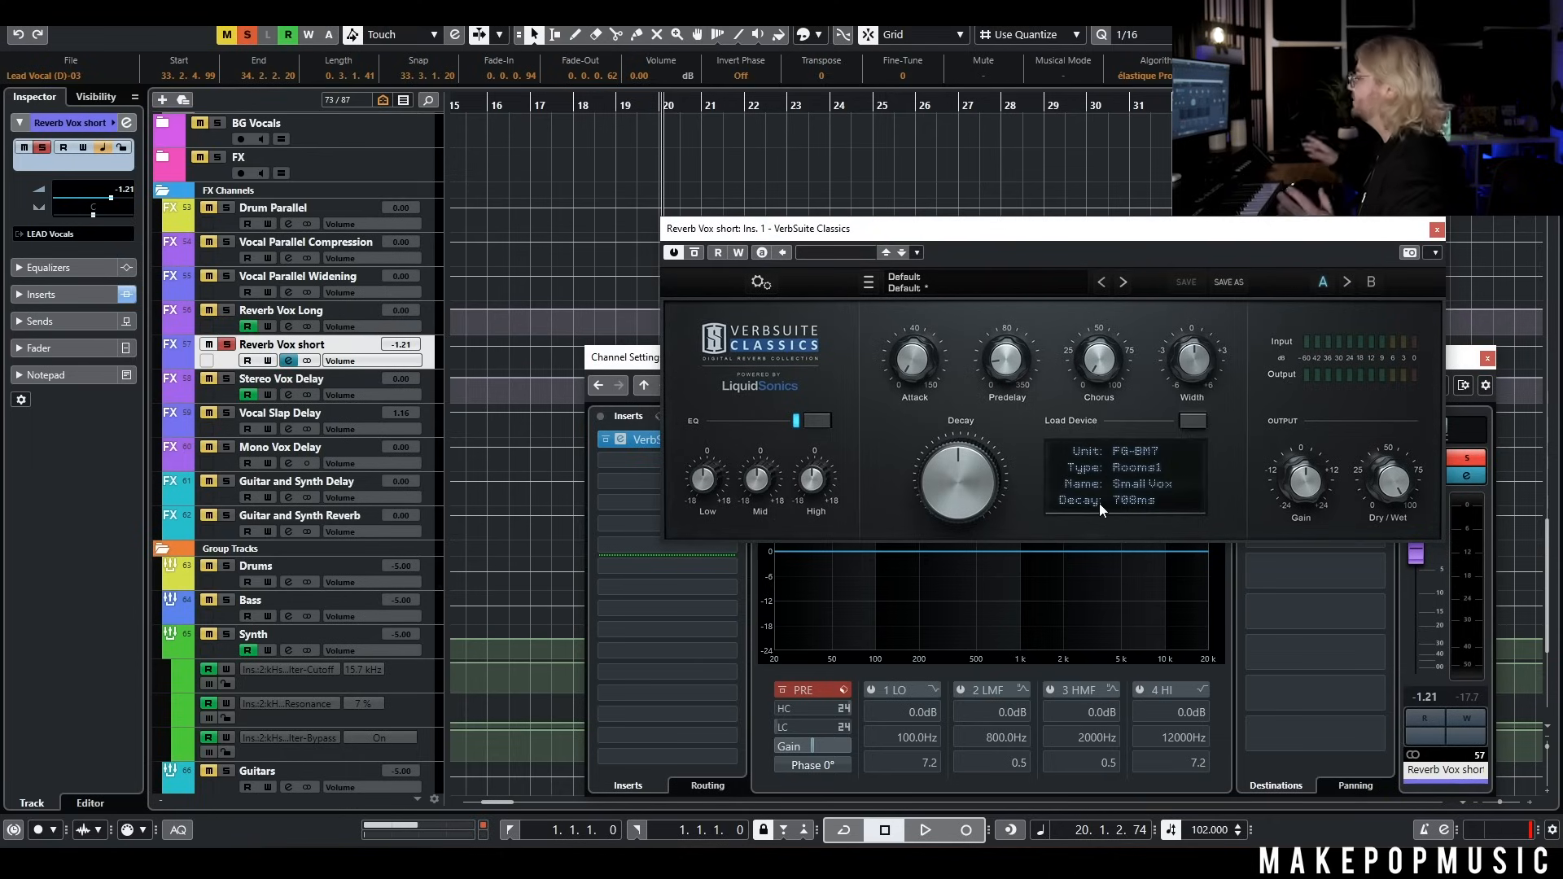
Play the vocals from bar 20 while bypassing and re-enabling VerbSuite Classics on Reverb Vox short
{"action": "key", "text": "space"}
{"action": "scroll", "coordinate": [604, 159], "scroll_direction": "up", "scroll_amount": 5}
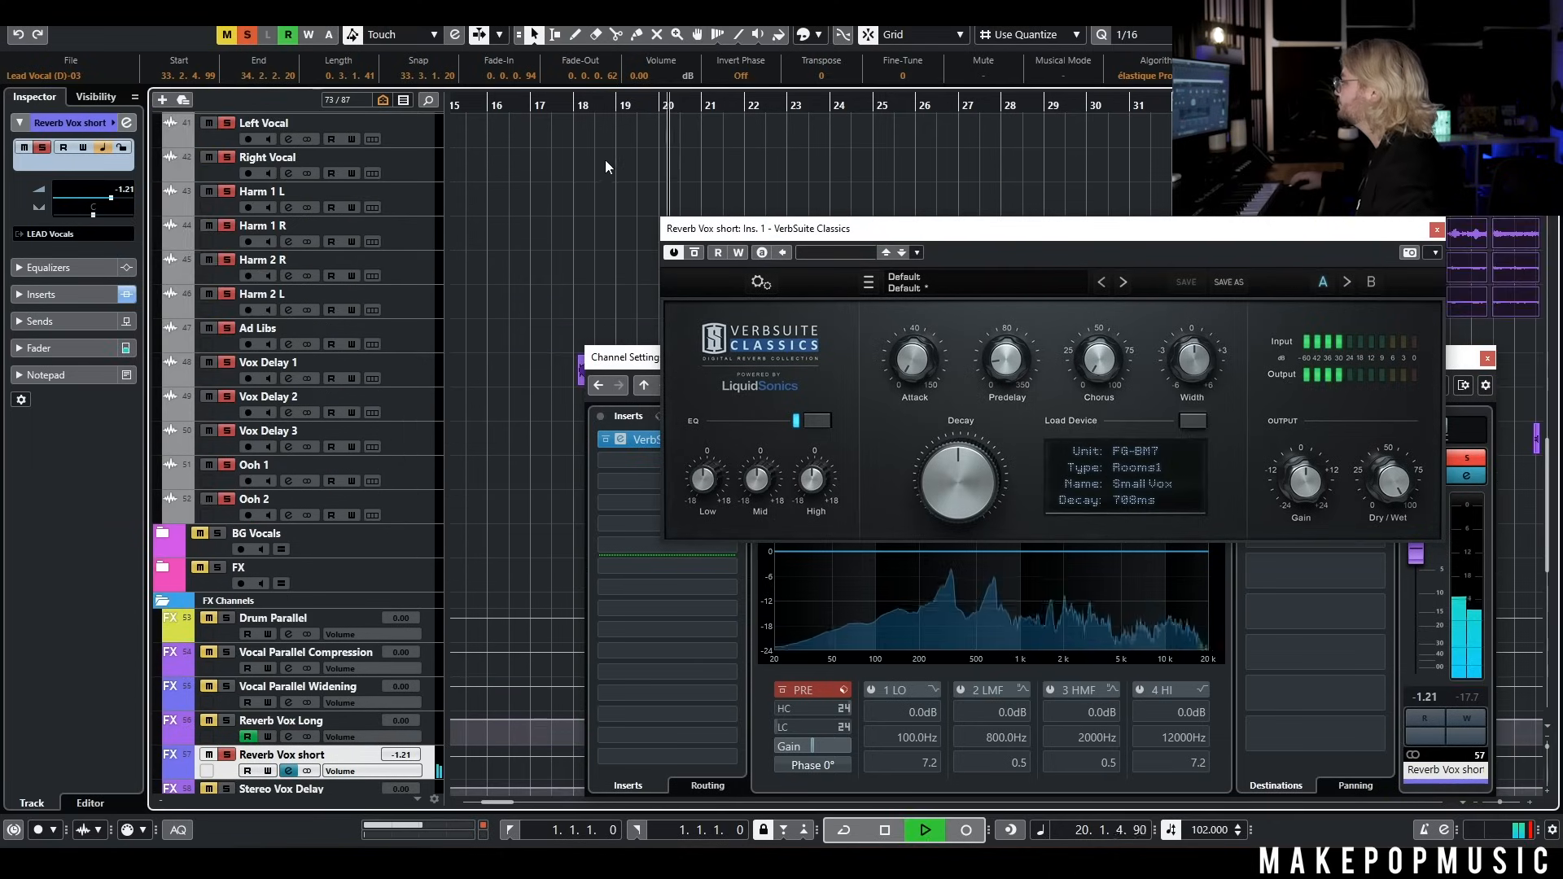
{"action": "scroll", "coordinate": [619, 171], "scroll_direction": "down", "scroll_amount": 3}
{"action": "left_click", "coordinate": [696, 253]}
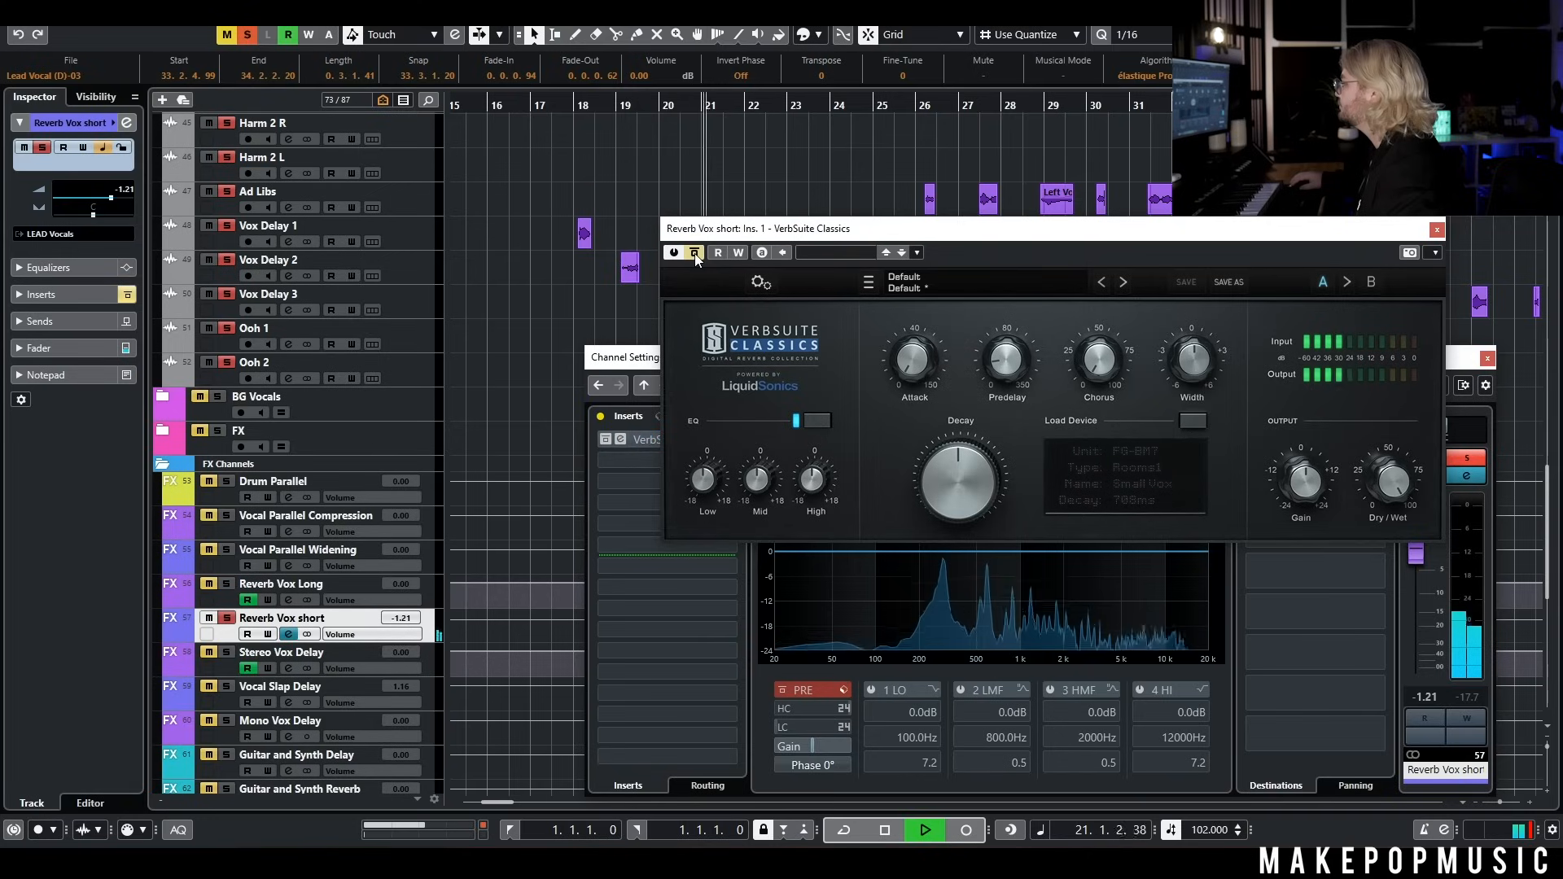
{"action": "left_click", "coordinate": [695, 252]}
{"action": "key", "text": "space"}
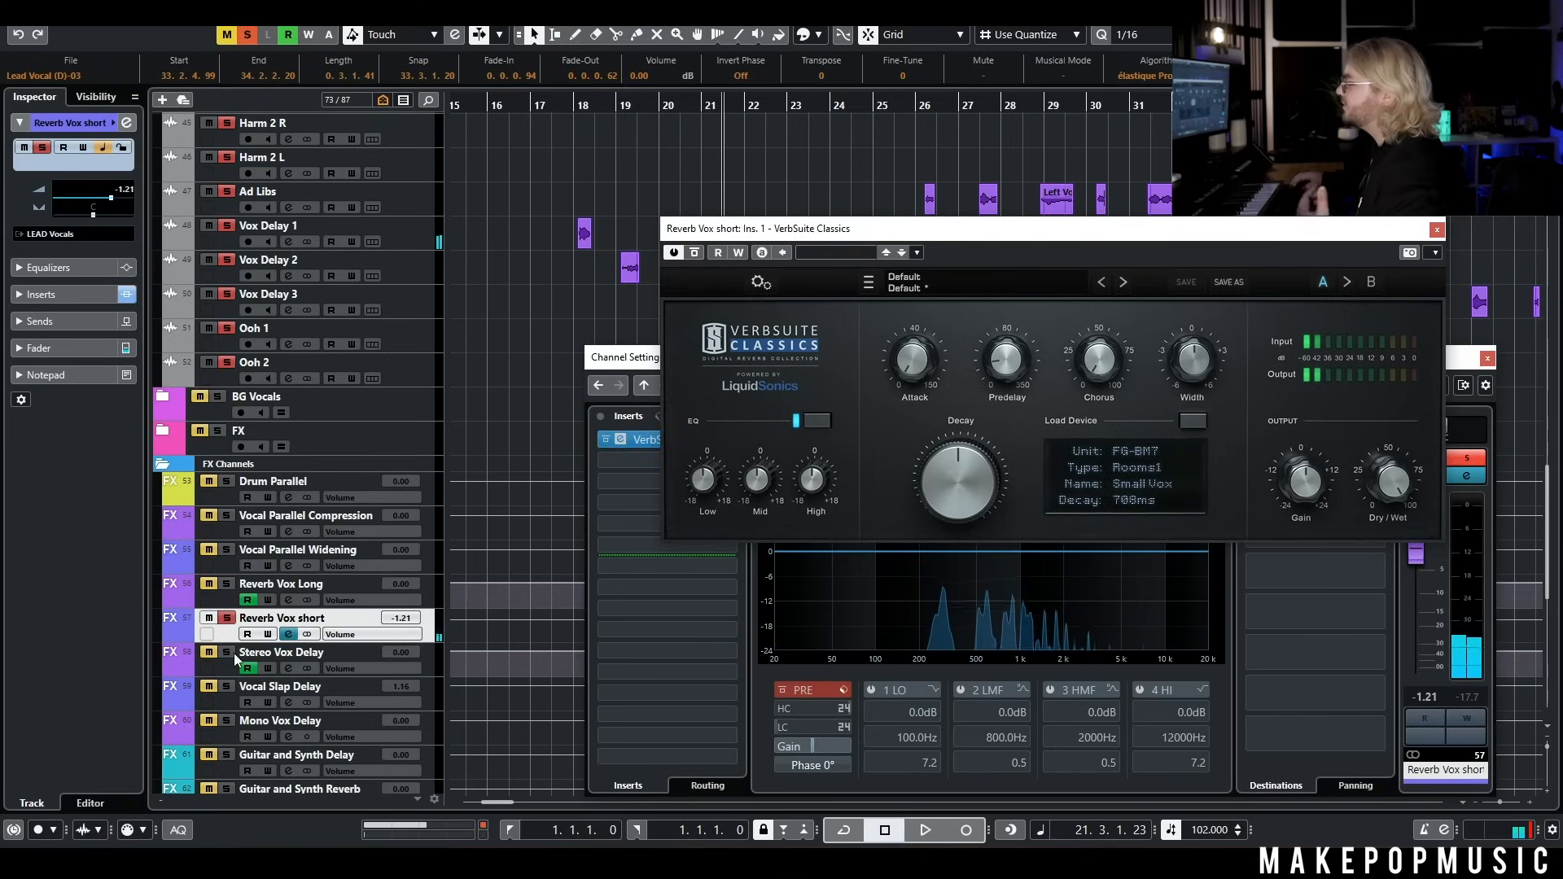
Solo Stereo Vox Delay in place of Reverb Vox short and open its Repeater insert
{"action": "left_click", "coordinate": [228, 618]}
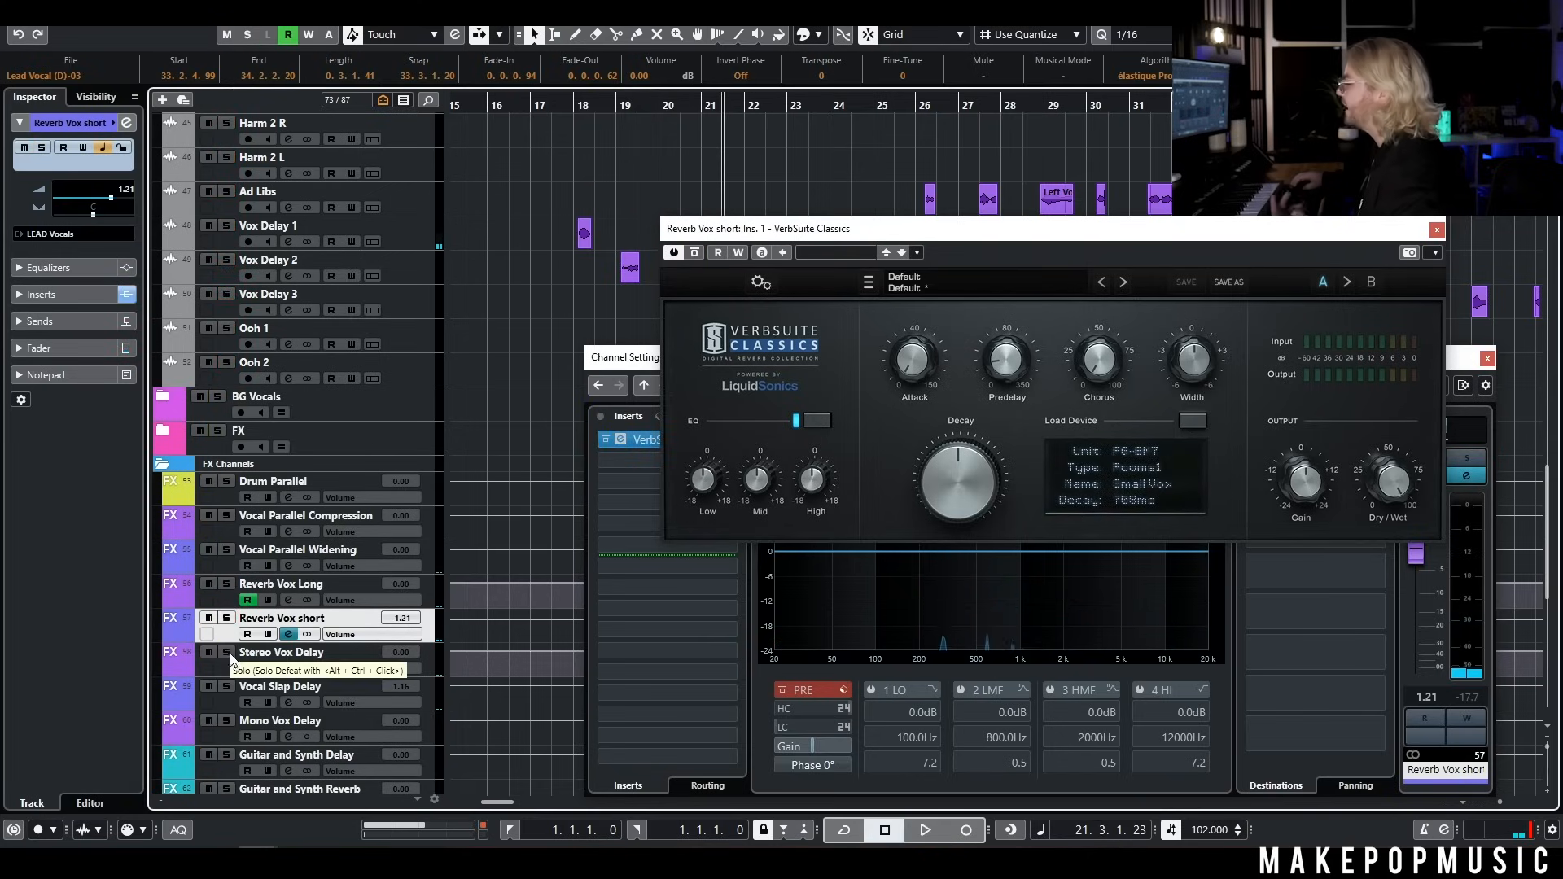
{"action": "left_click", "coordinate": [227, 653]}
{"action": "left_click", "coordinate": [305, 662]}
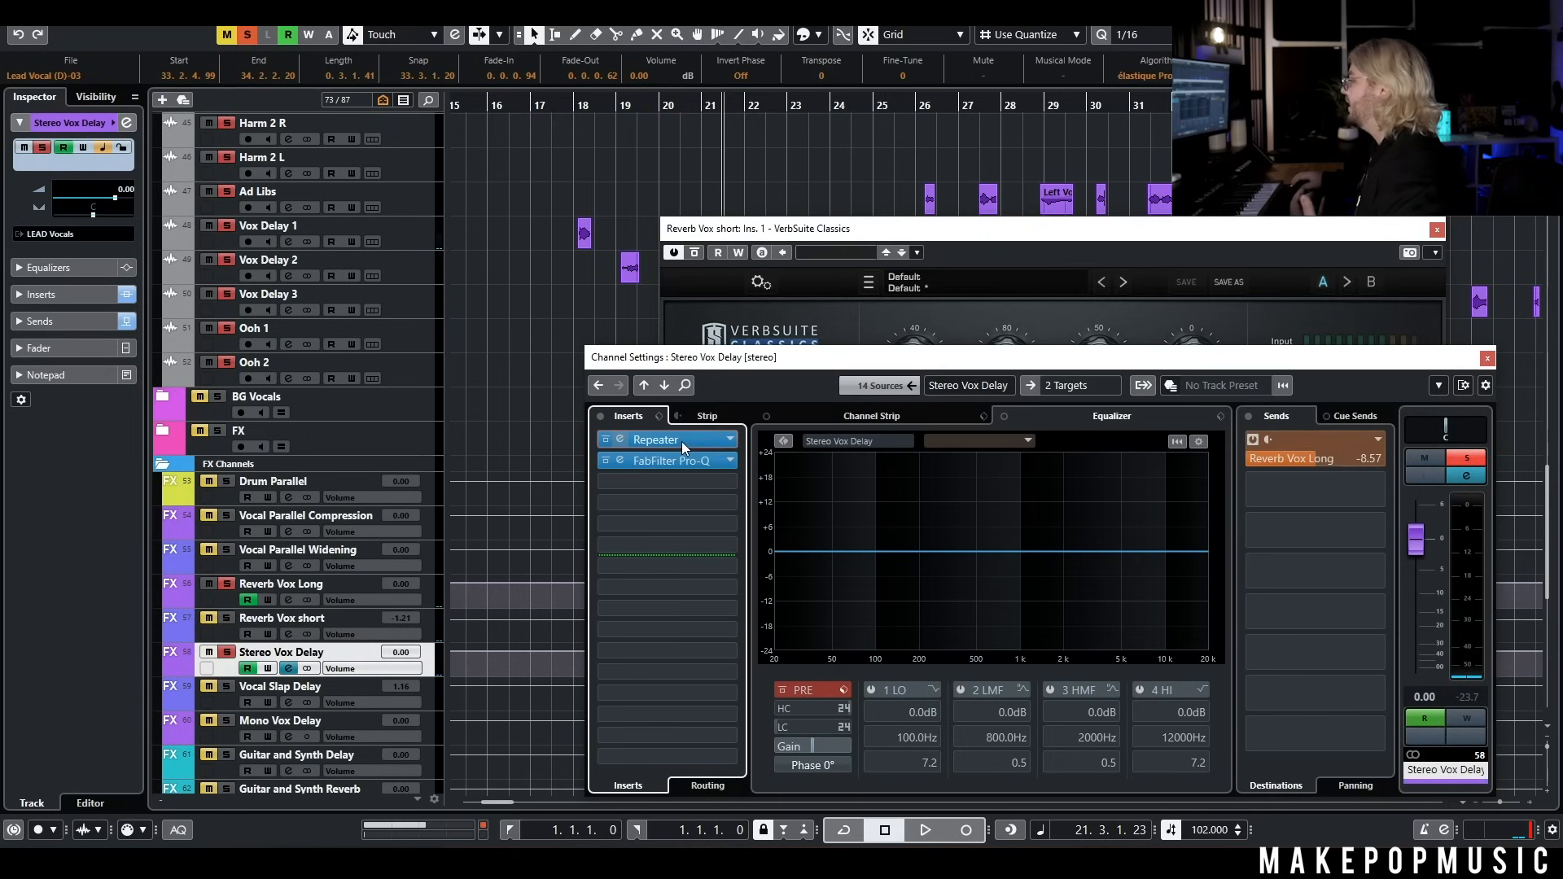
{"action": "double_click", "coordinate": [652, 440]}
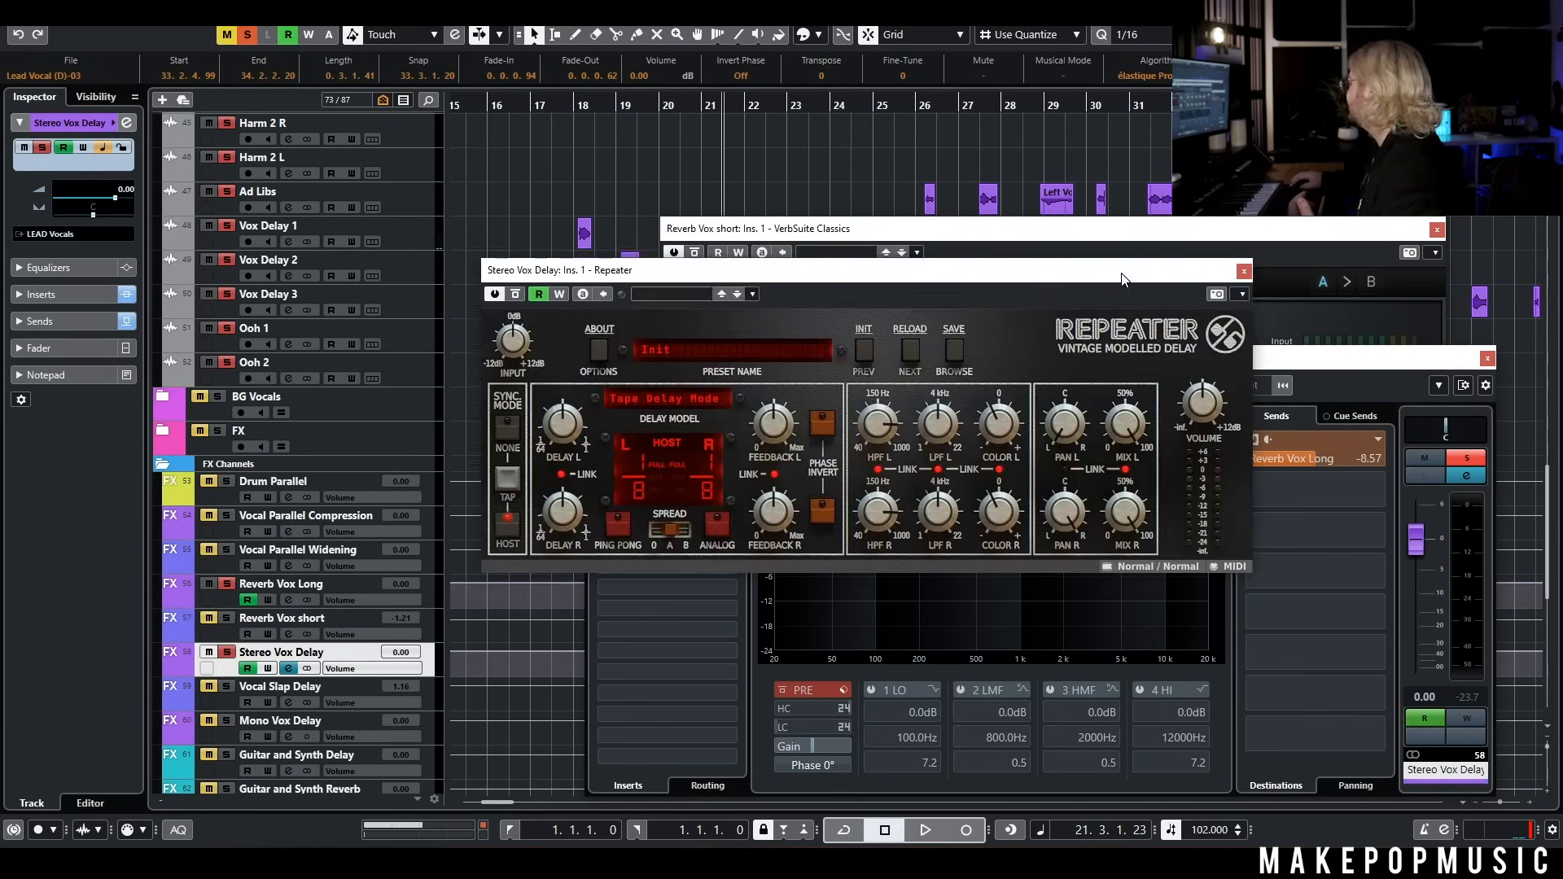
{"action": "left_click_drag", "start_coordinate": [1114, 274], "coordinate": [1153, 285]}
View Repeater's delay models, keeping Tape Delay Modern, and play the vocals from just before bar 18
{"action": "left_click", "coordinate": [585, 104]}
{"action": "left_click", "coordinate": [733, 417]}
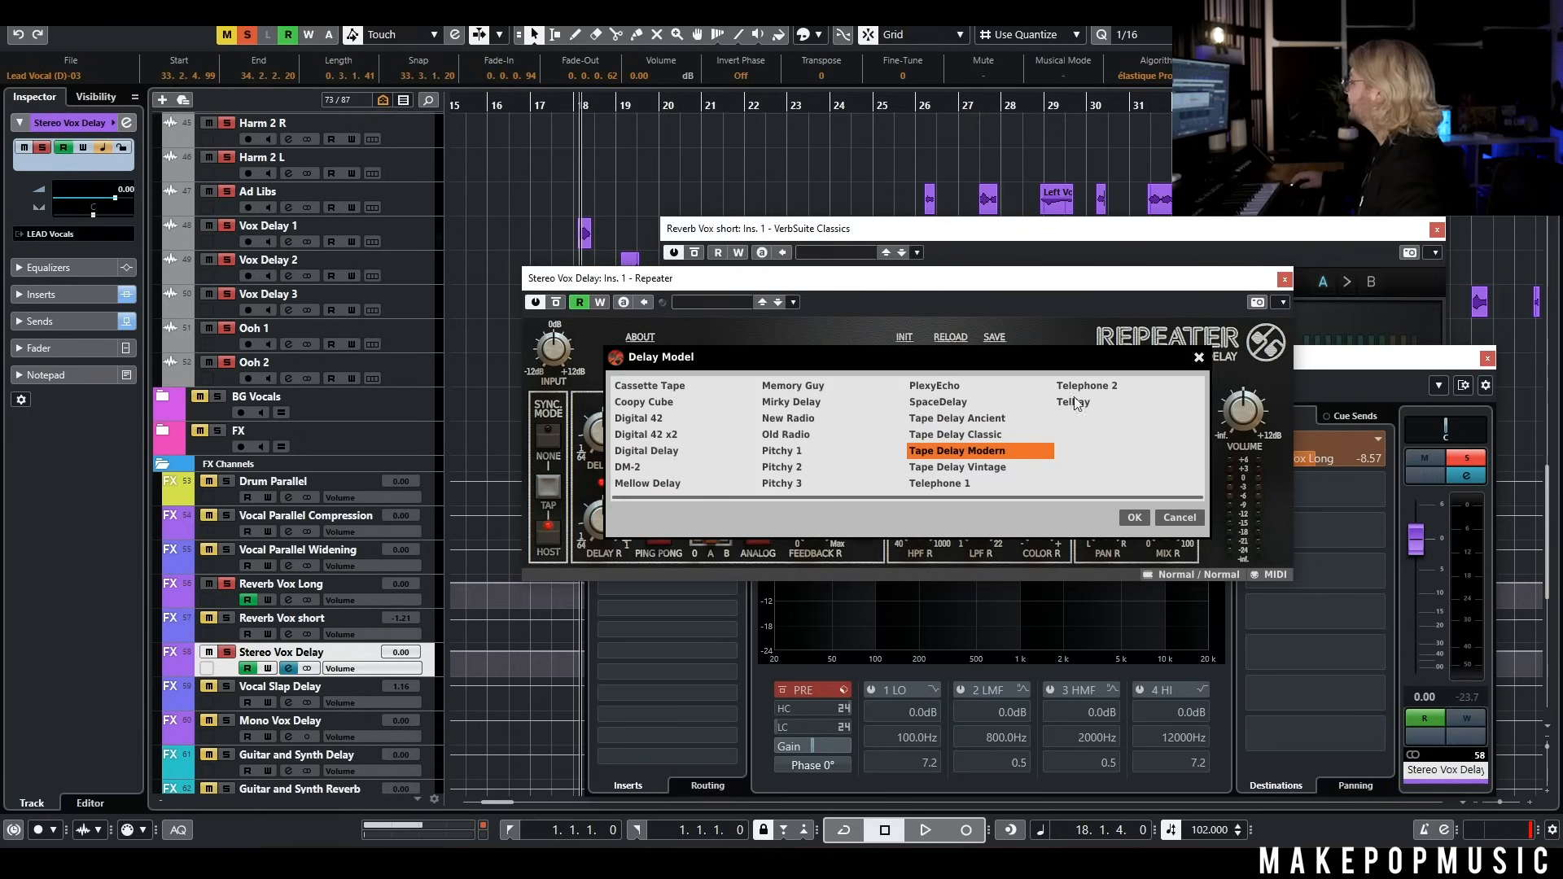
{"action": "left_click", "coordinate": [1134, 519]}
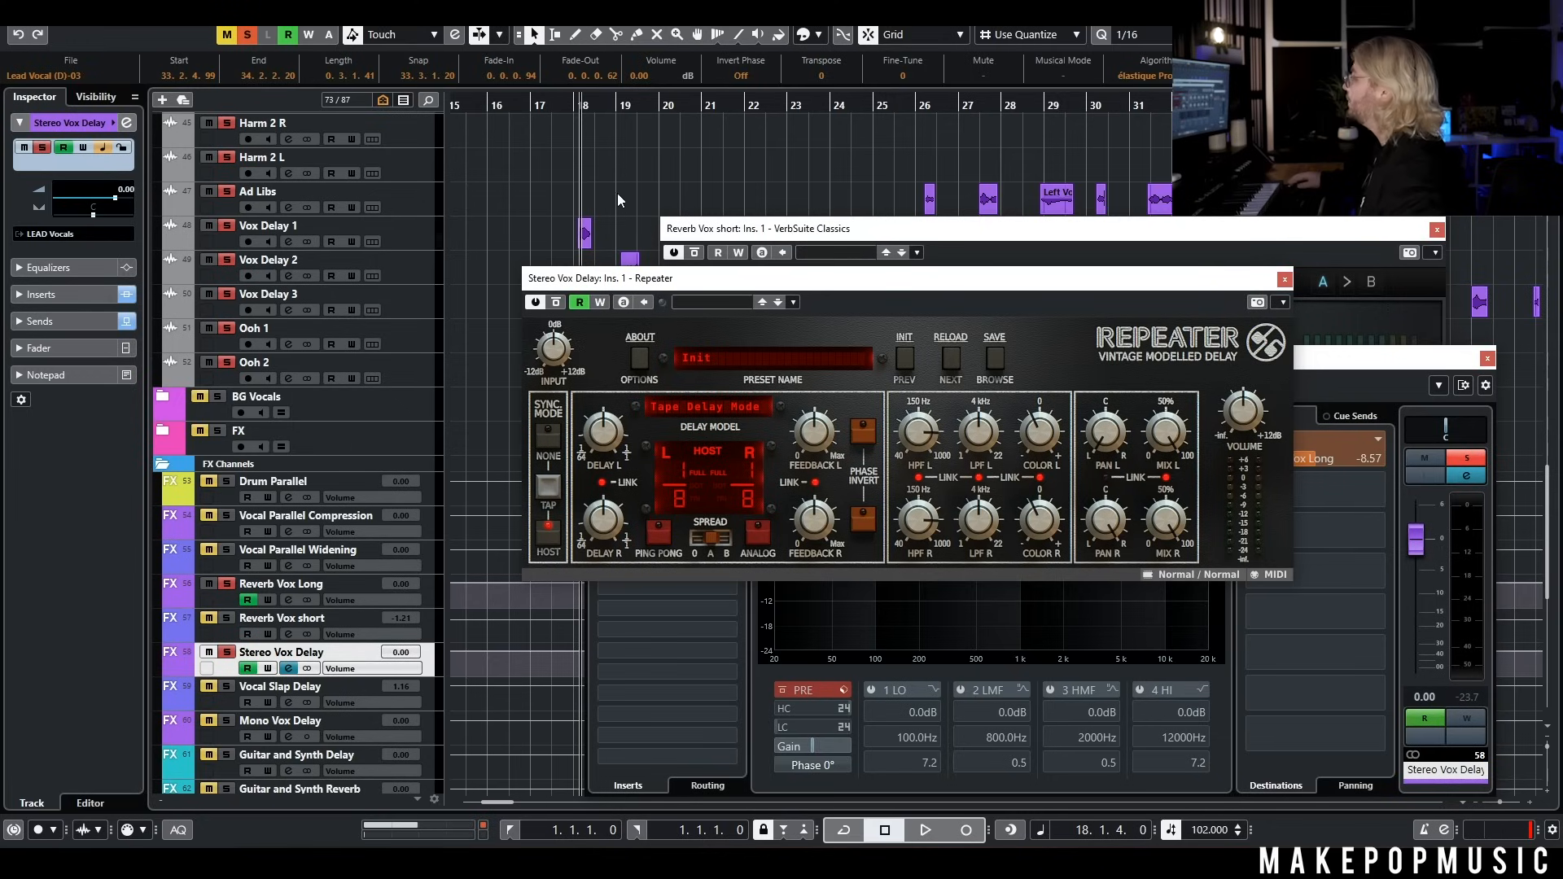
{"action": "left_click", "coordinate": [573, 104]}
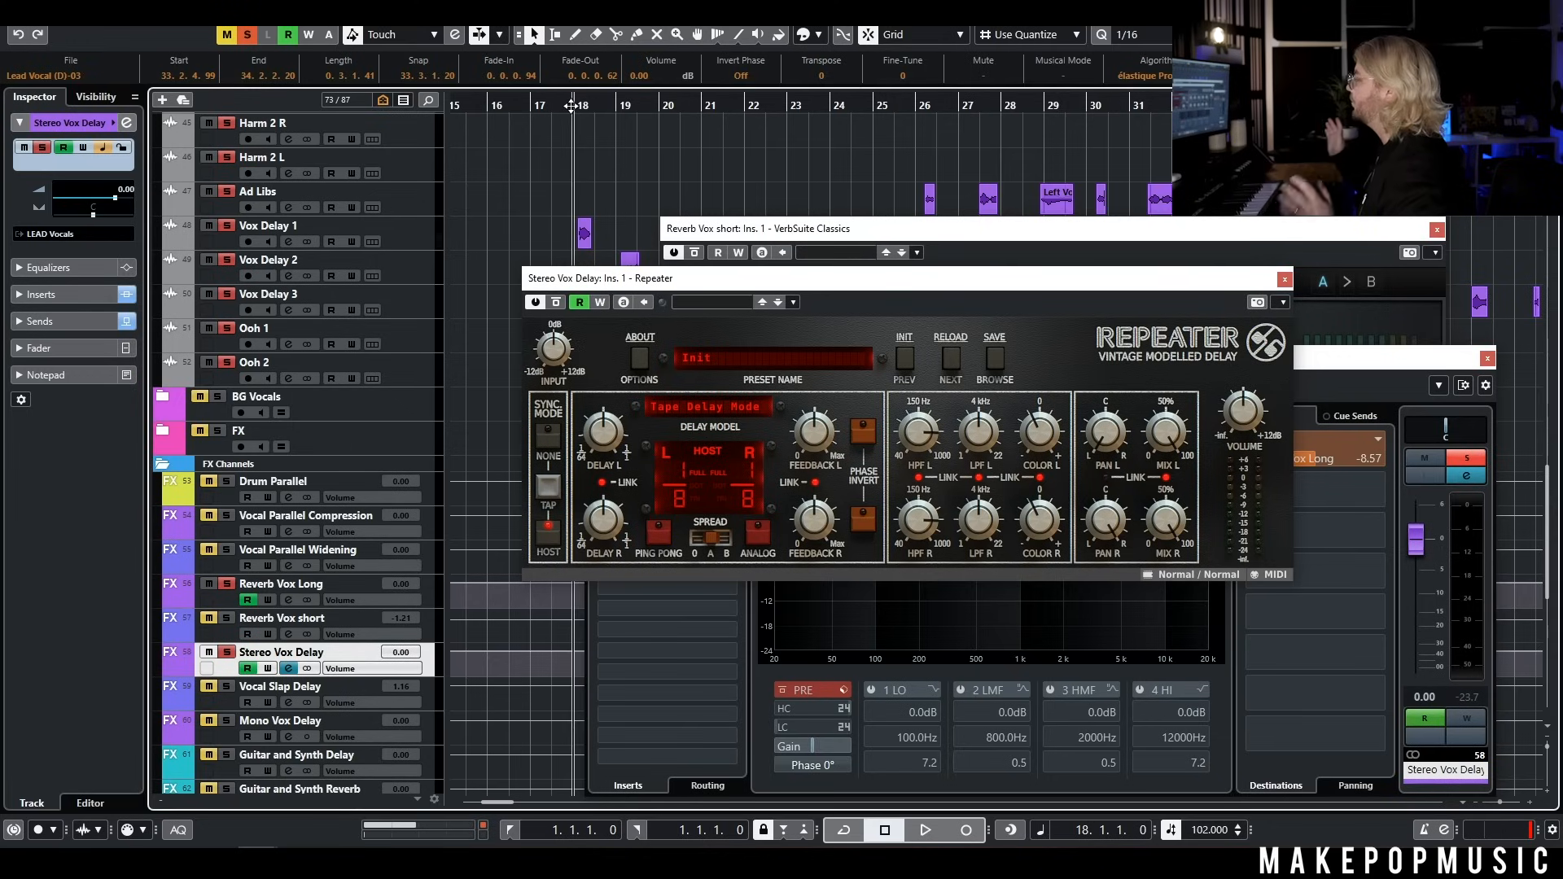
{"action": "key", "text": "space"}
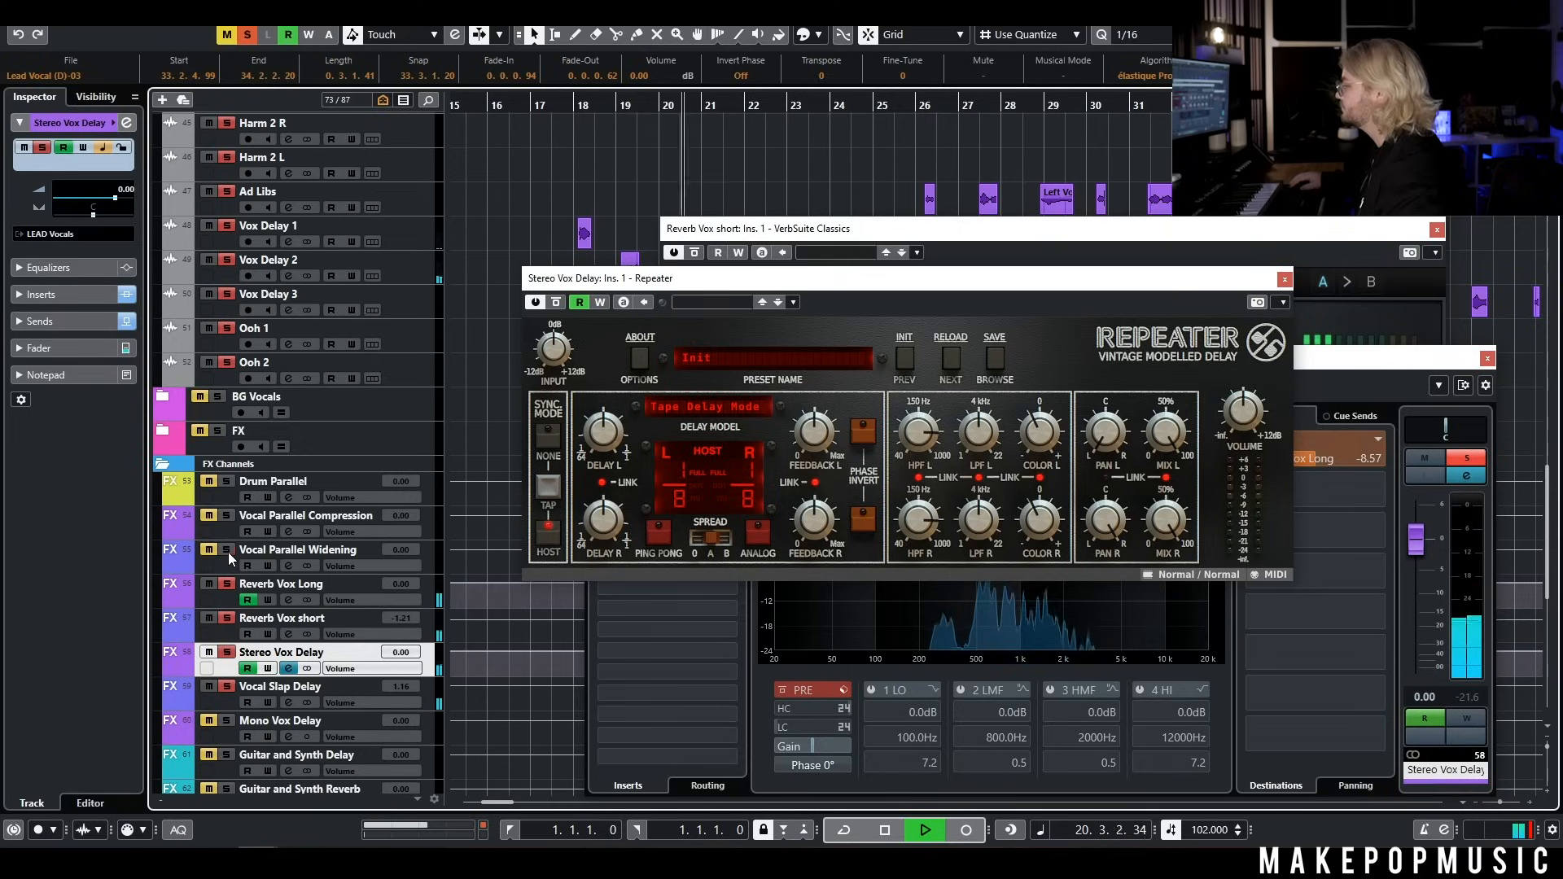
Stop playback and view the H-Delay Stereo insert on Vocal Slap Delay, closing all open plug-in and channel windows
{"action": "left_click", "coordinate": [432, 700]}
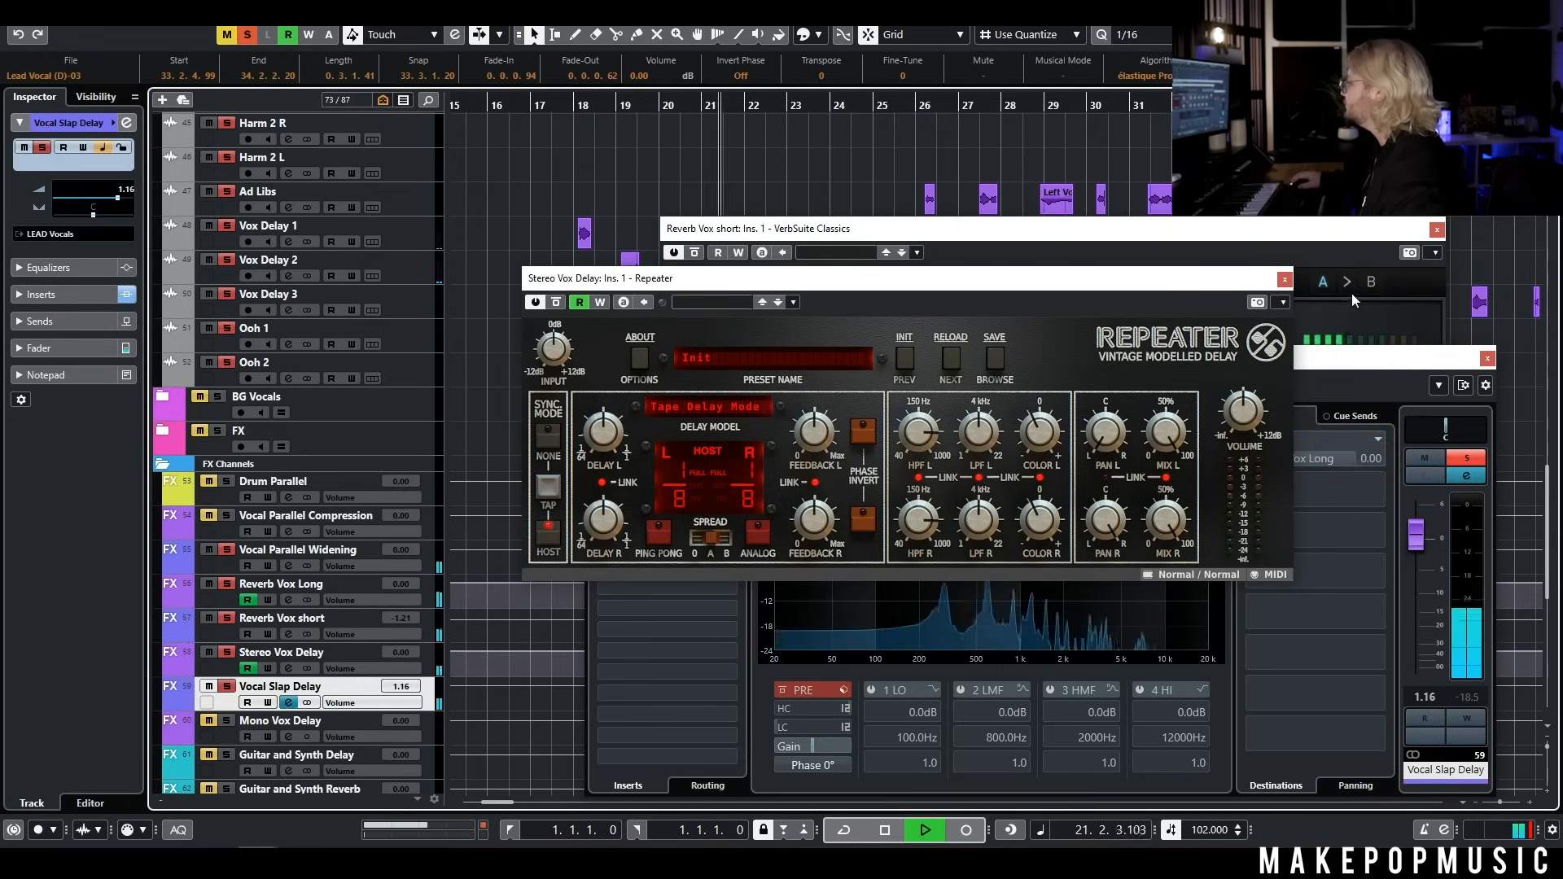
{"action": "key", "text": "space"}
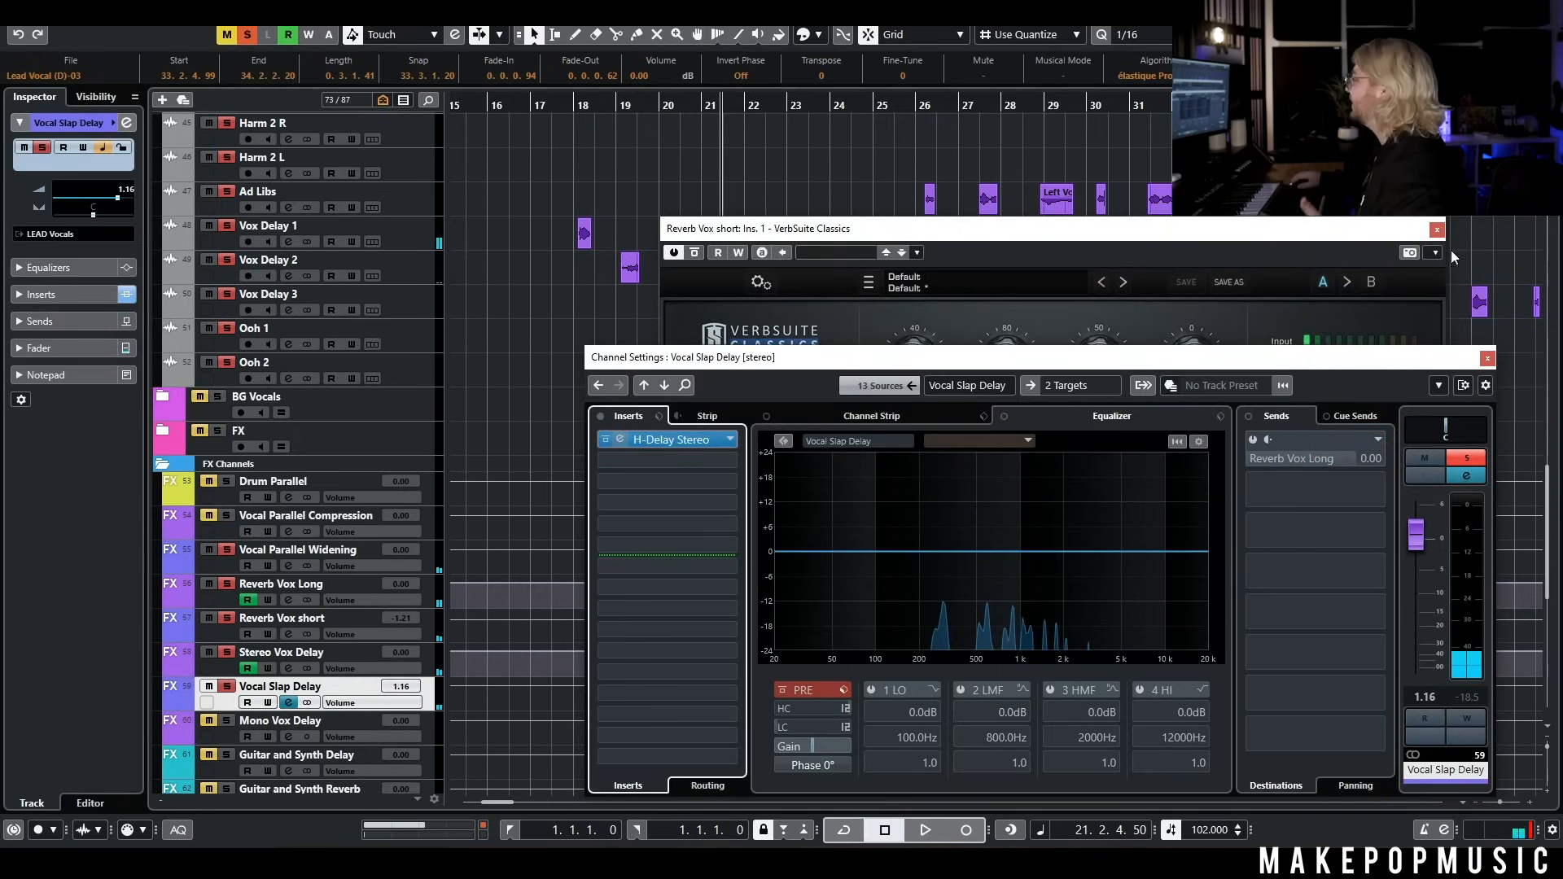
{"action": "left_click", "coordinate": [1438, 228]}
{"action": "left_click", "coordinate": [620, 439]}
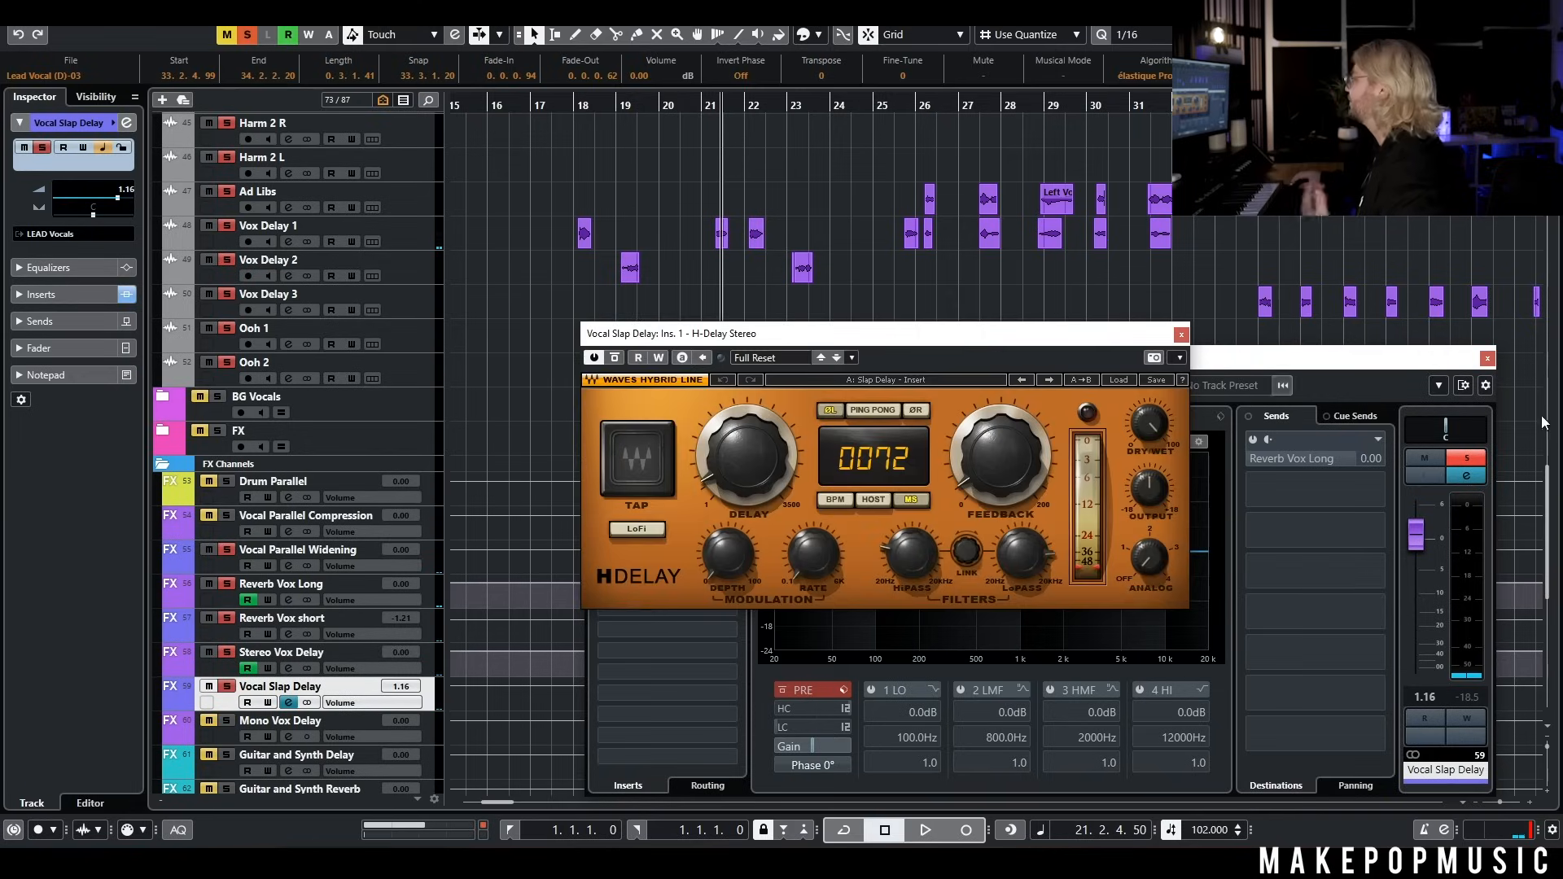
{"action": "left_click", "coordinate": [1488, 358]}
{"action": "left_click", "coordinate": [1178, 338]}
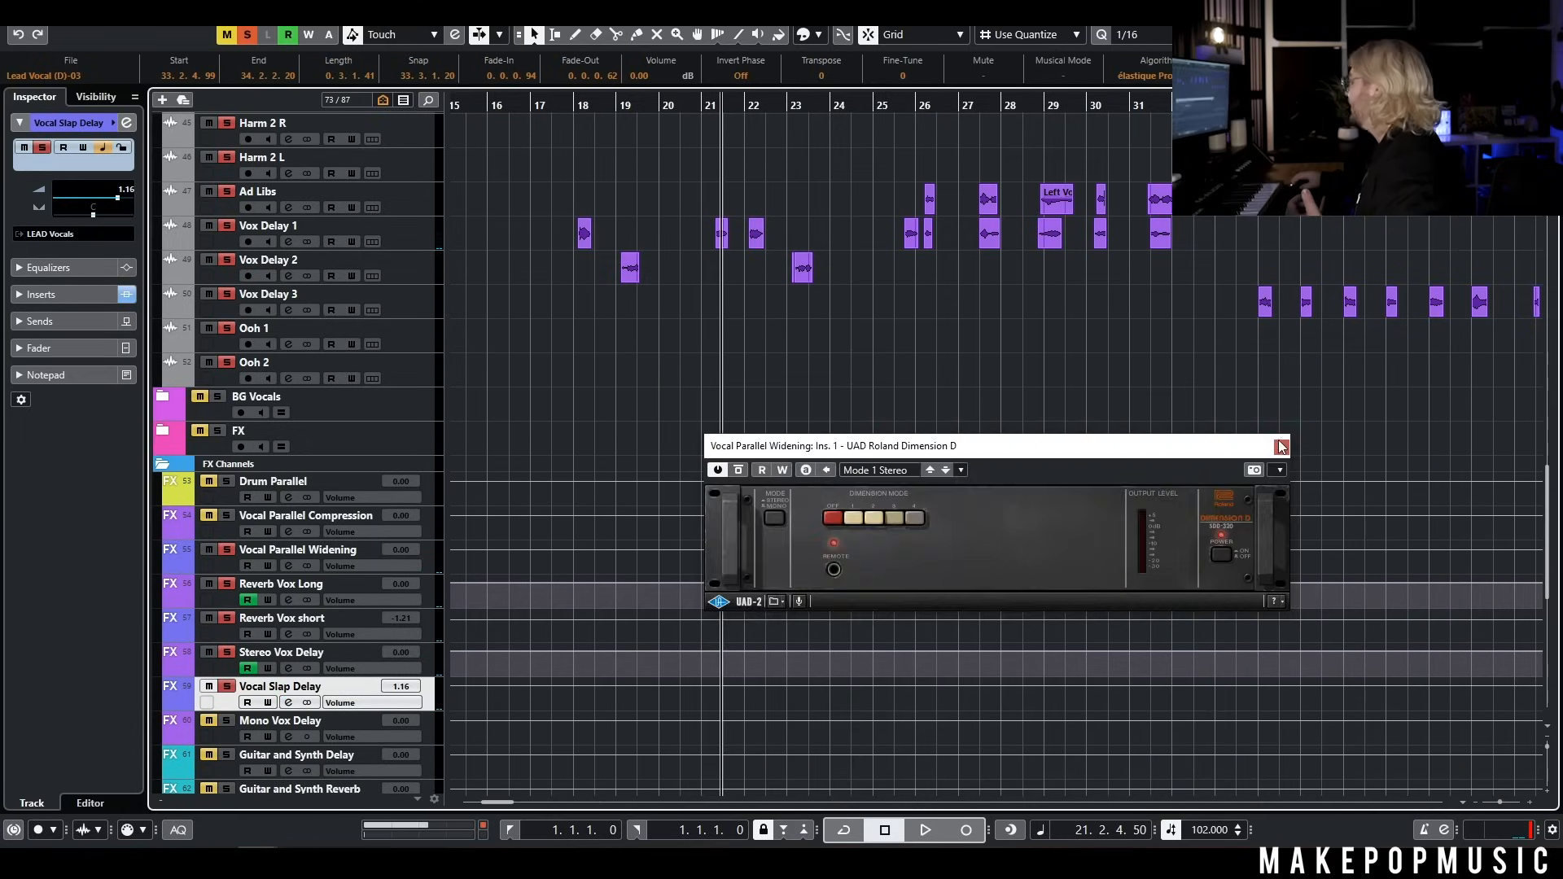
{"action": "left_click", "coordinate": [1281, 446]}
Open the Vox Delay 1 channel settings and examine its Repeater insert
{"action": "scroll", "coordinate": [792, 295], "scroll_direction": "up", "scroll_amount": 6}
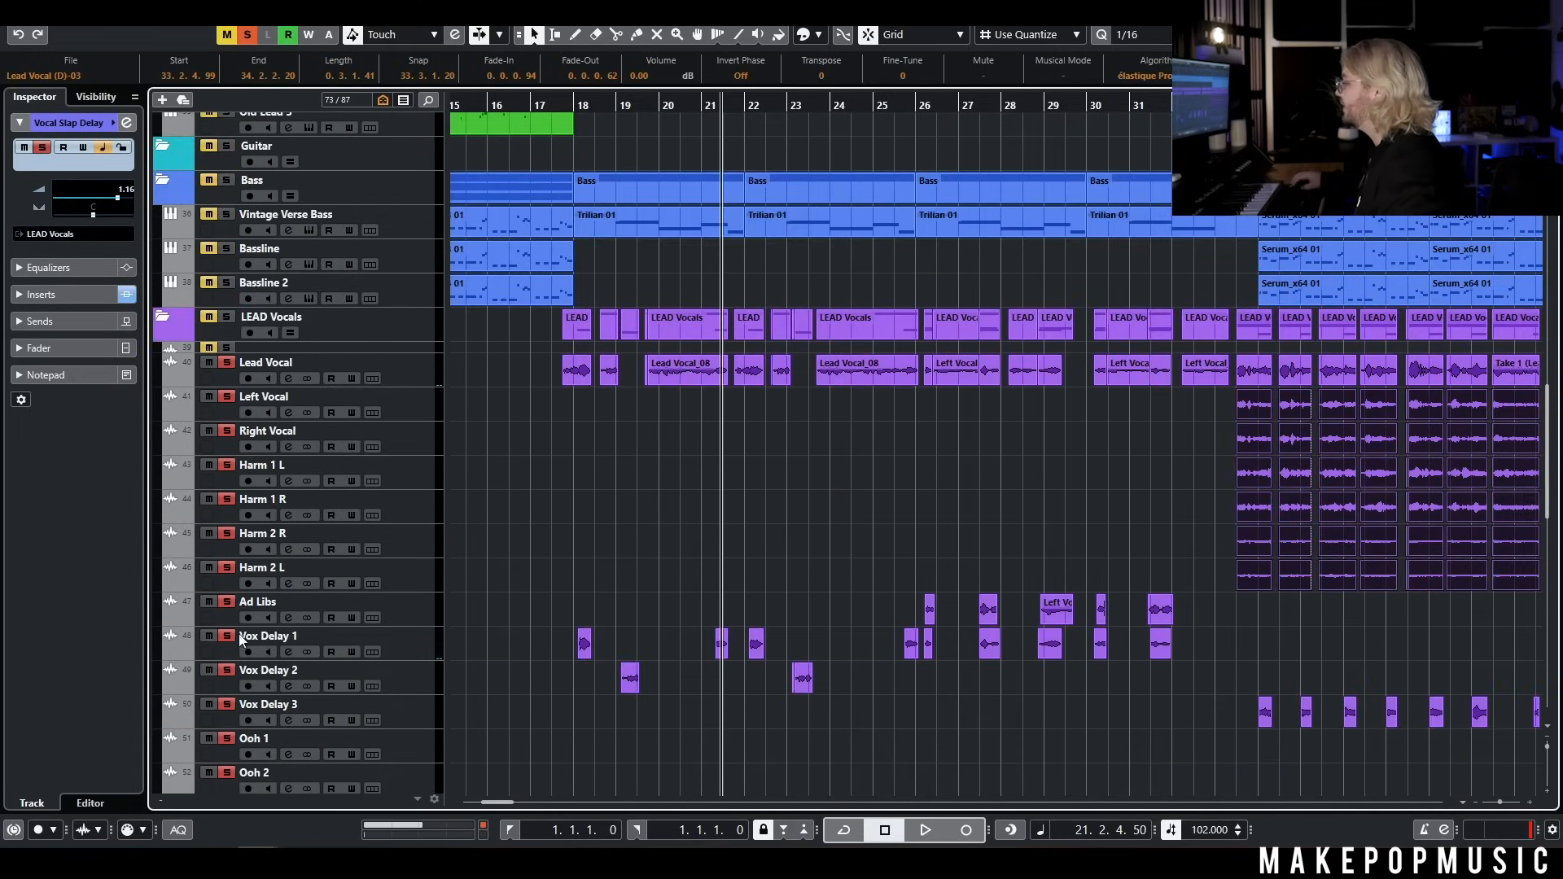
{"action": "left_click", "coordinate": [407, 654]}
{"action": "key", "text": "e"}
{"action": "left_click_drag", "start_coordinate": [650, 370], "coordinate": [749, 121]}
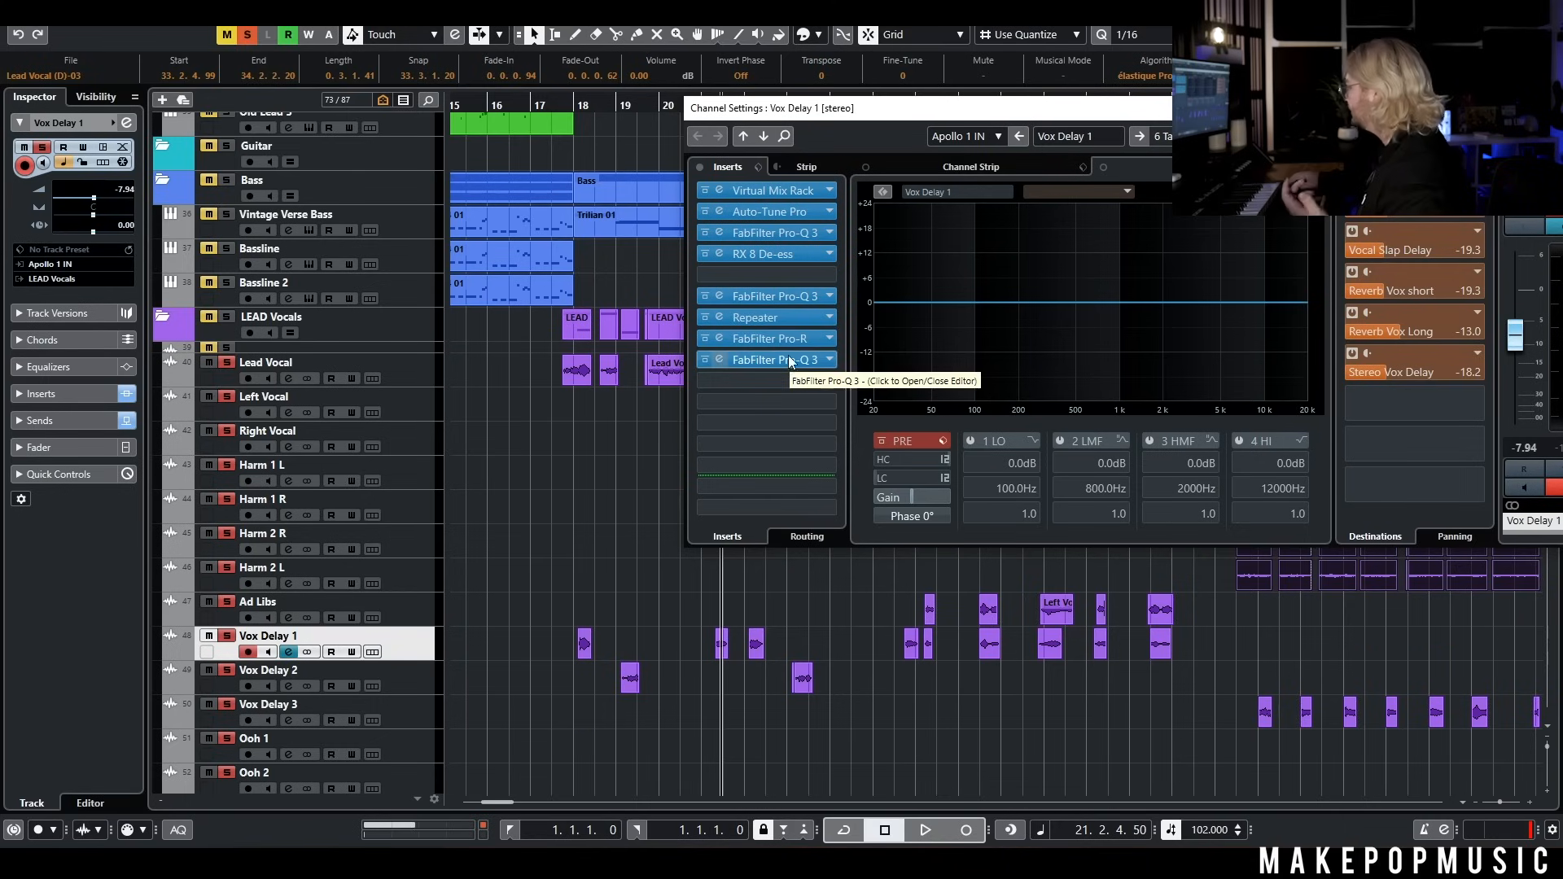
{"action": "left_click", "coordinate": [789, 327]}
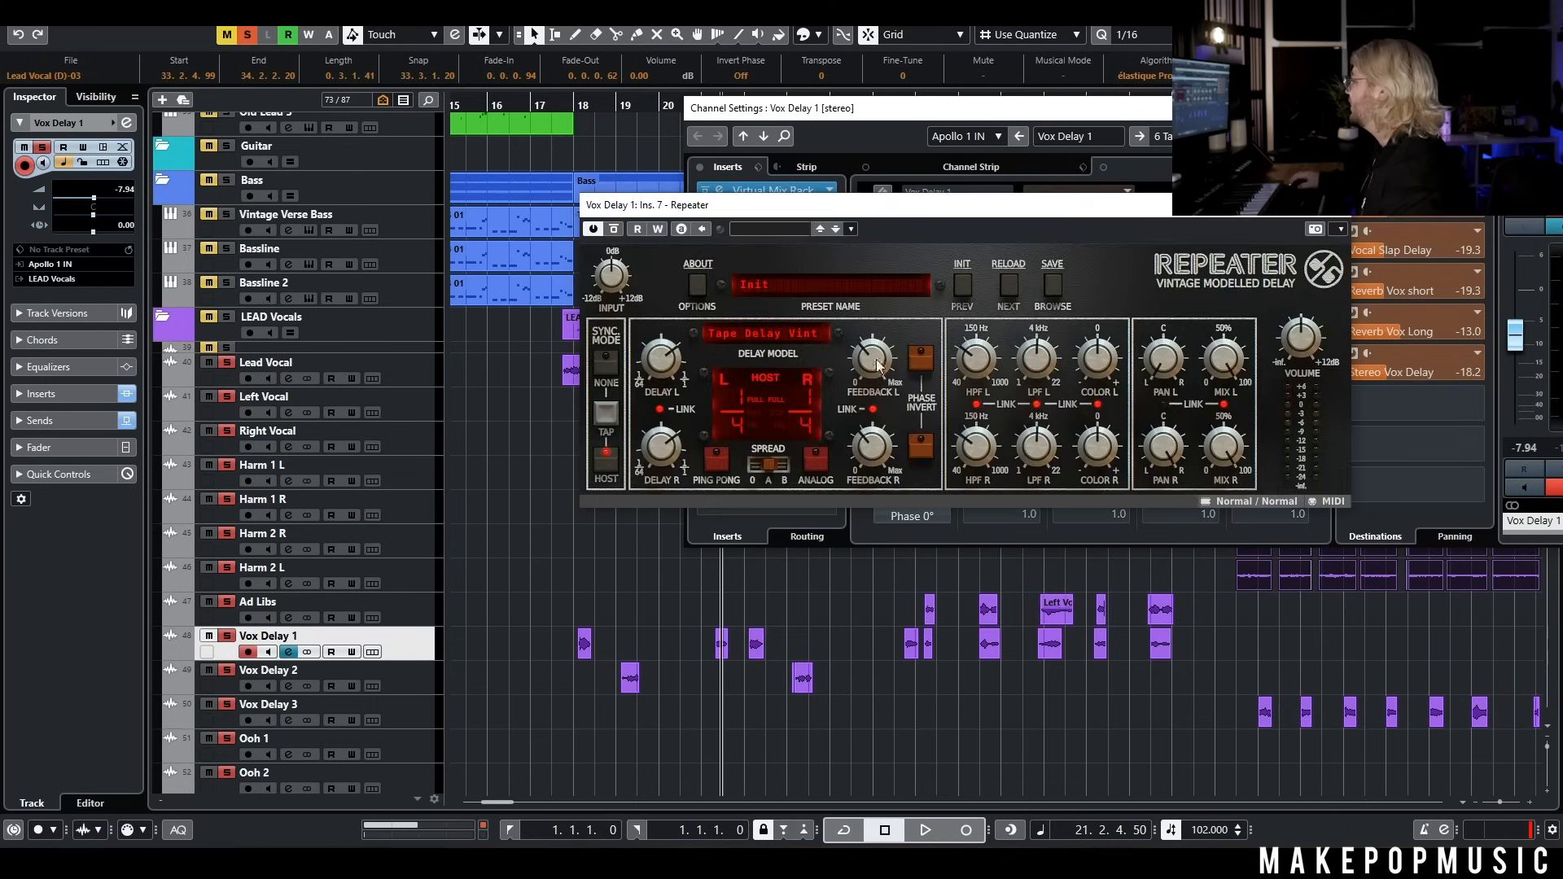
{"action": "left_click", "coordinate": [1349, 213]}
Play the Vox Delay 1 throw from around bar 17.3 and close its channel settings
{"action": "left_click", "coordinate": [553, 106]}
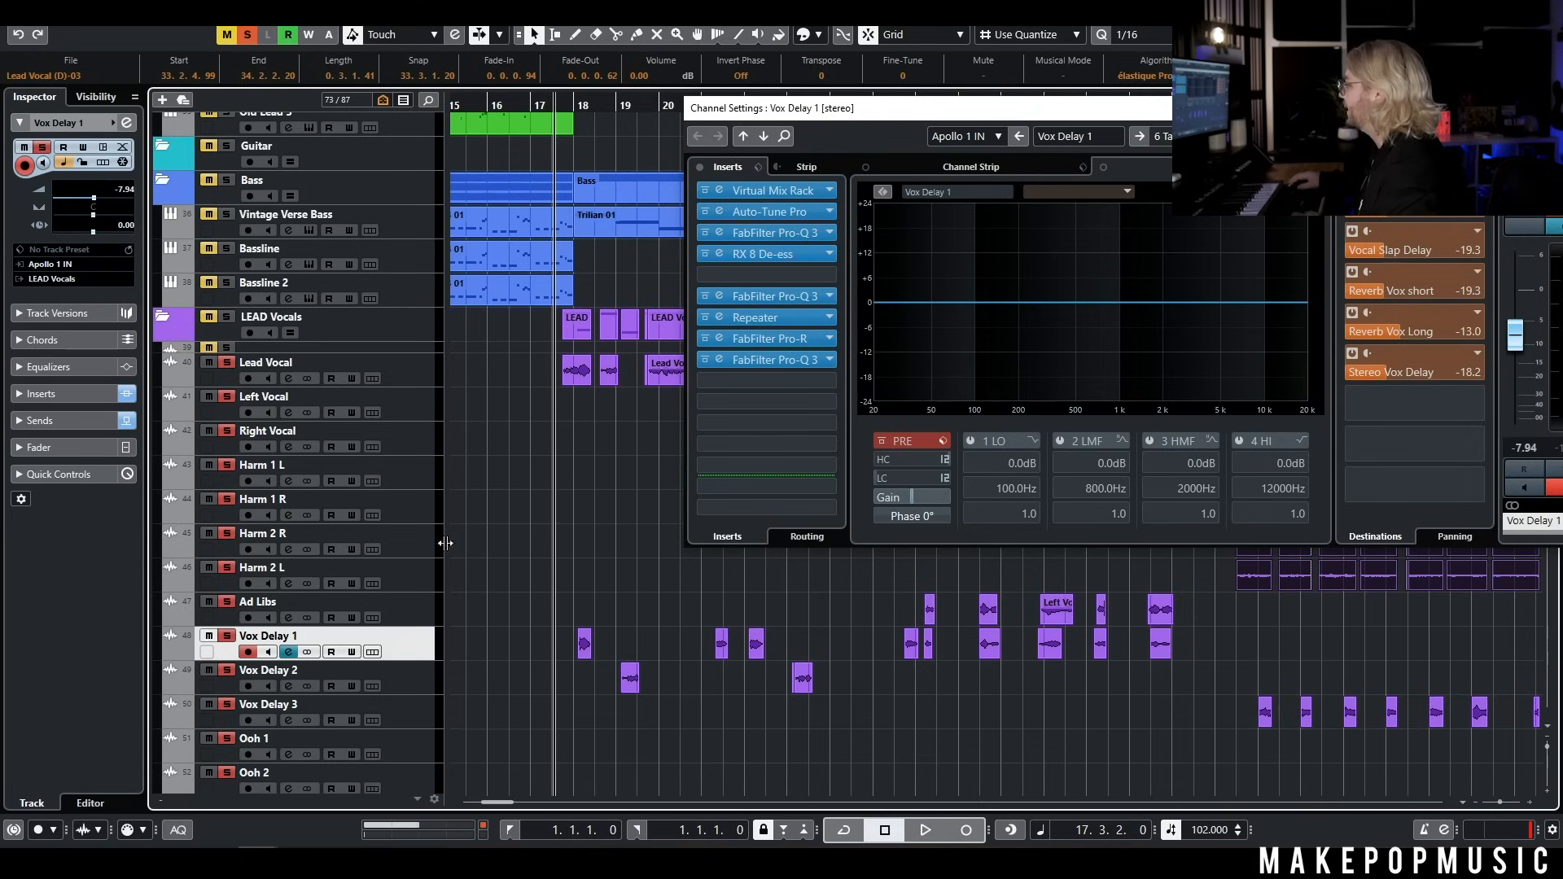
{"action": "scroll", "coordinate": [586, 619], "scroll_direction": "up", "scroll_amount": 5}
{"action": "key", "text": "space"}
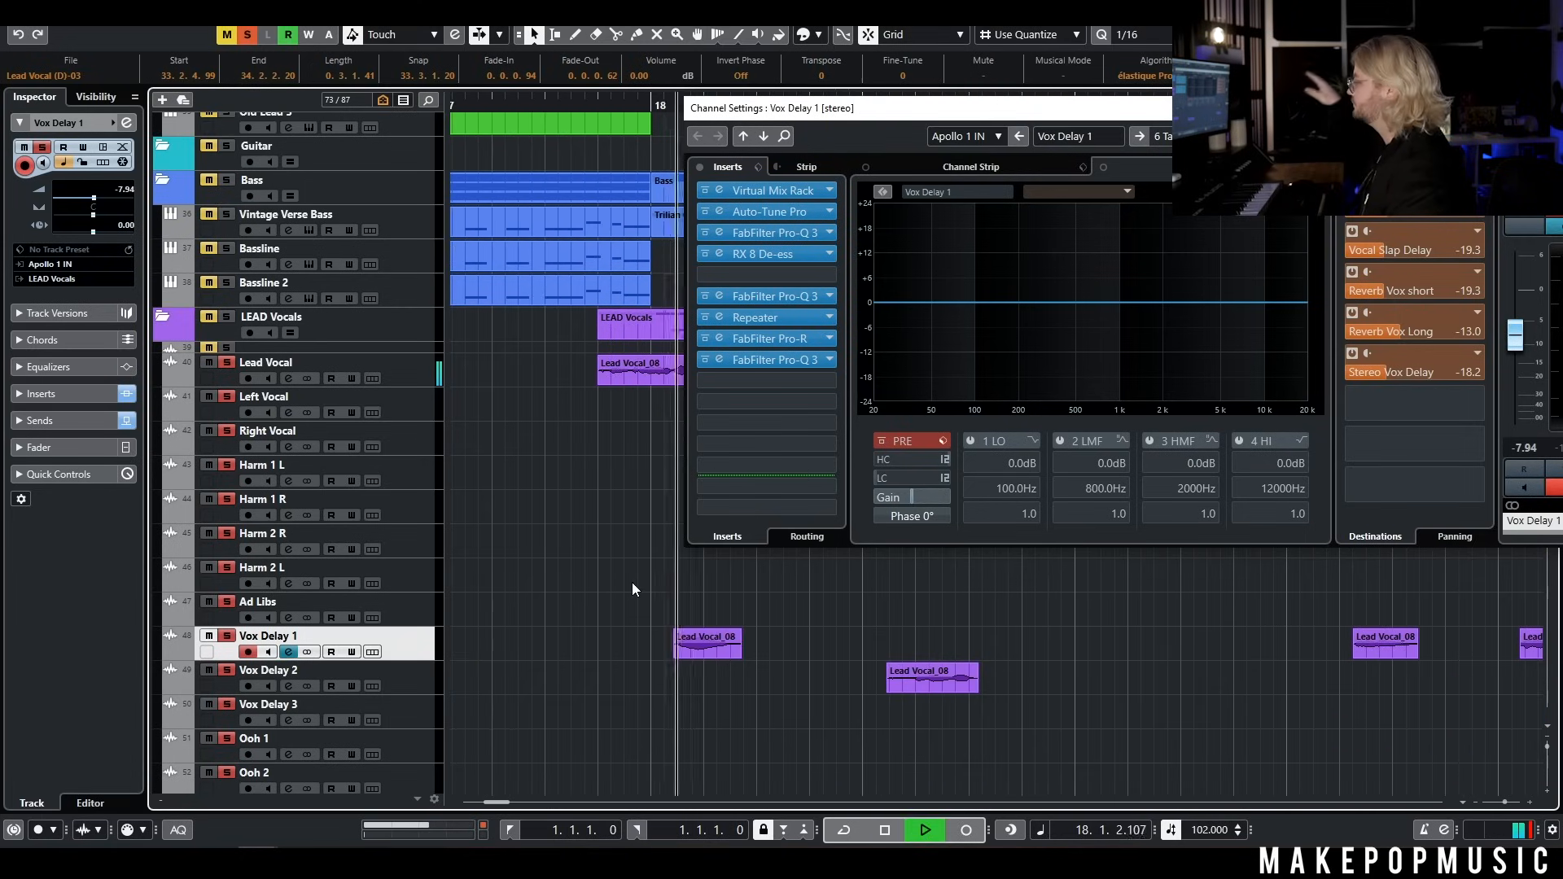
{"action": "key", "text": "space"}
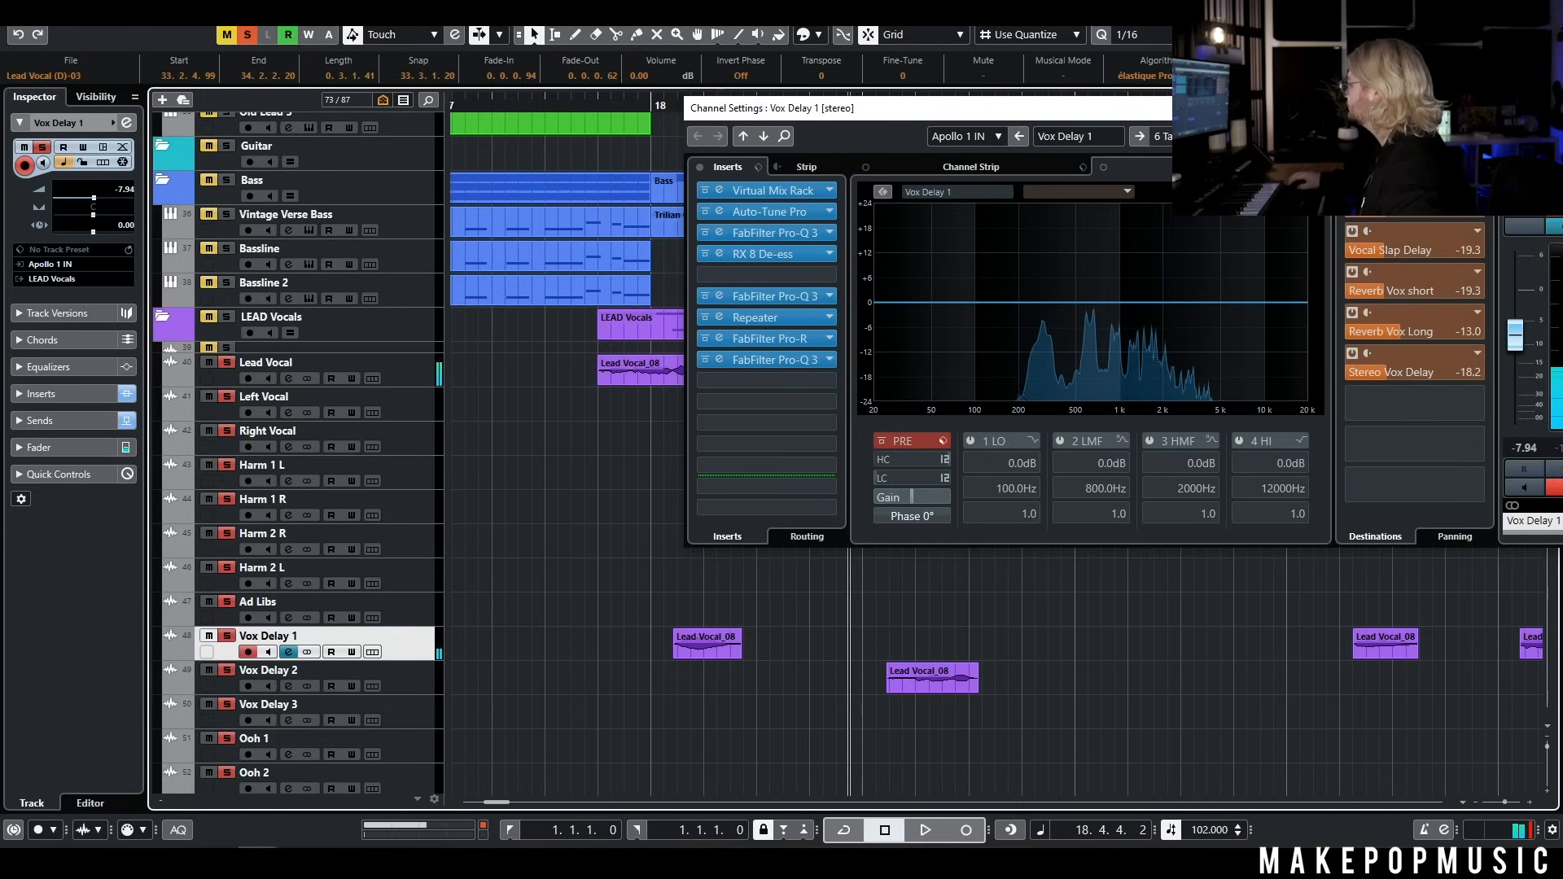
{"action": "left_click_drag", "start_coordinate": [1466, 109], "coordinate": [1007, 109]}
{"action": "left_click", "coordinate": [1121, 109]}
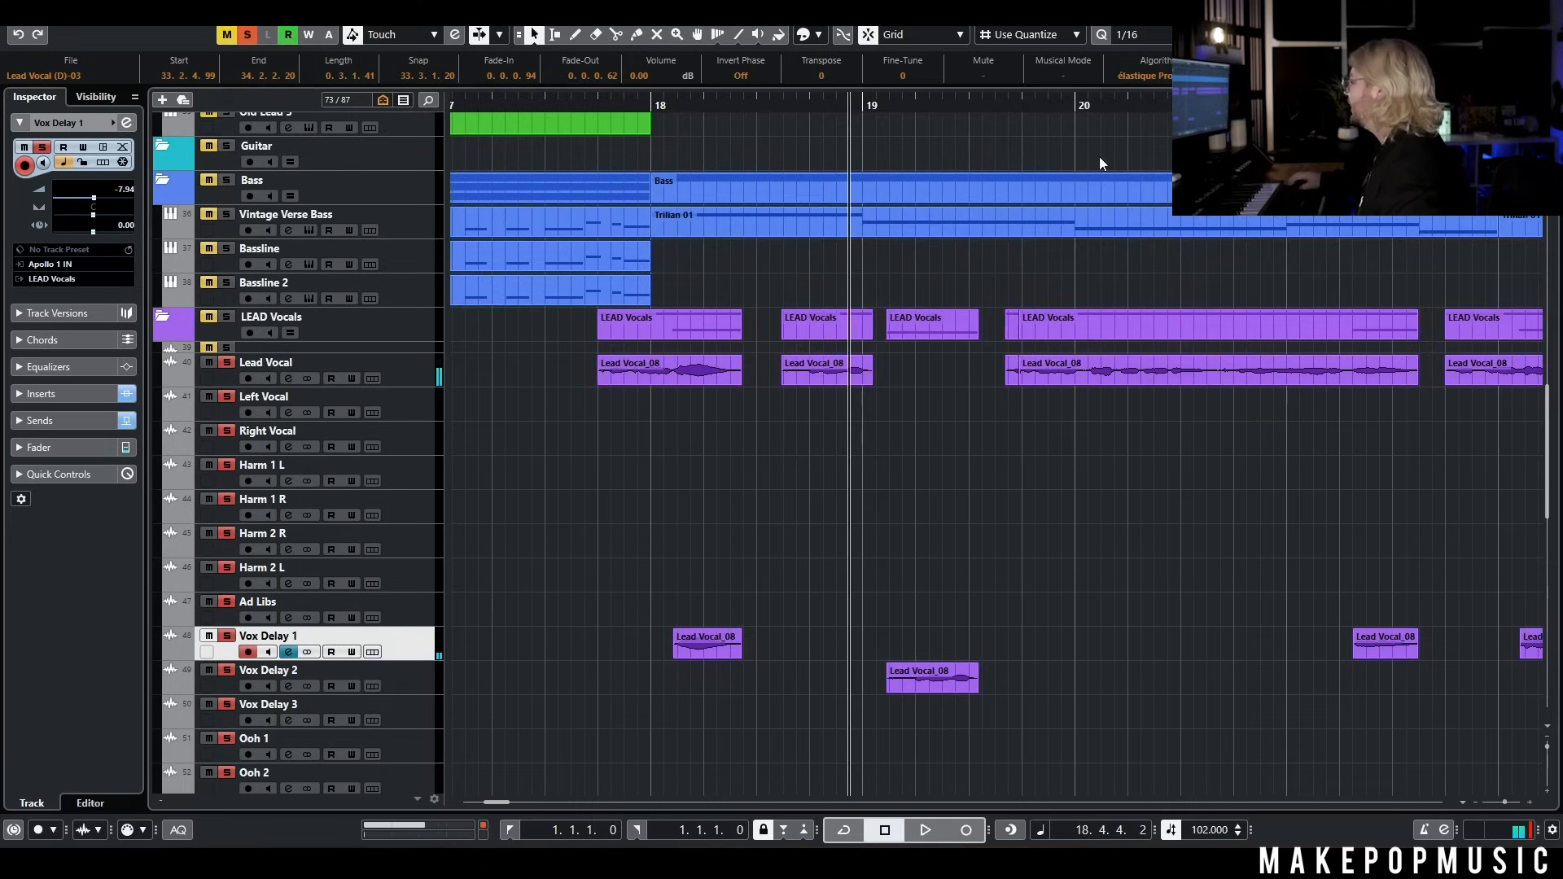
View the Auto-Tune Pro insert on Vox Delay 2 and play the track's phrase around bar 19
{"action": "left_click", "coordinate": [288, 686]}
{"action": "left_click_drag", "start_coordinate": [555, 112], "coordinate": [941, 59]}
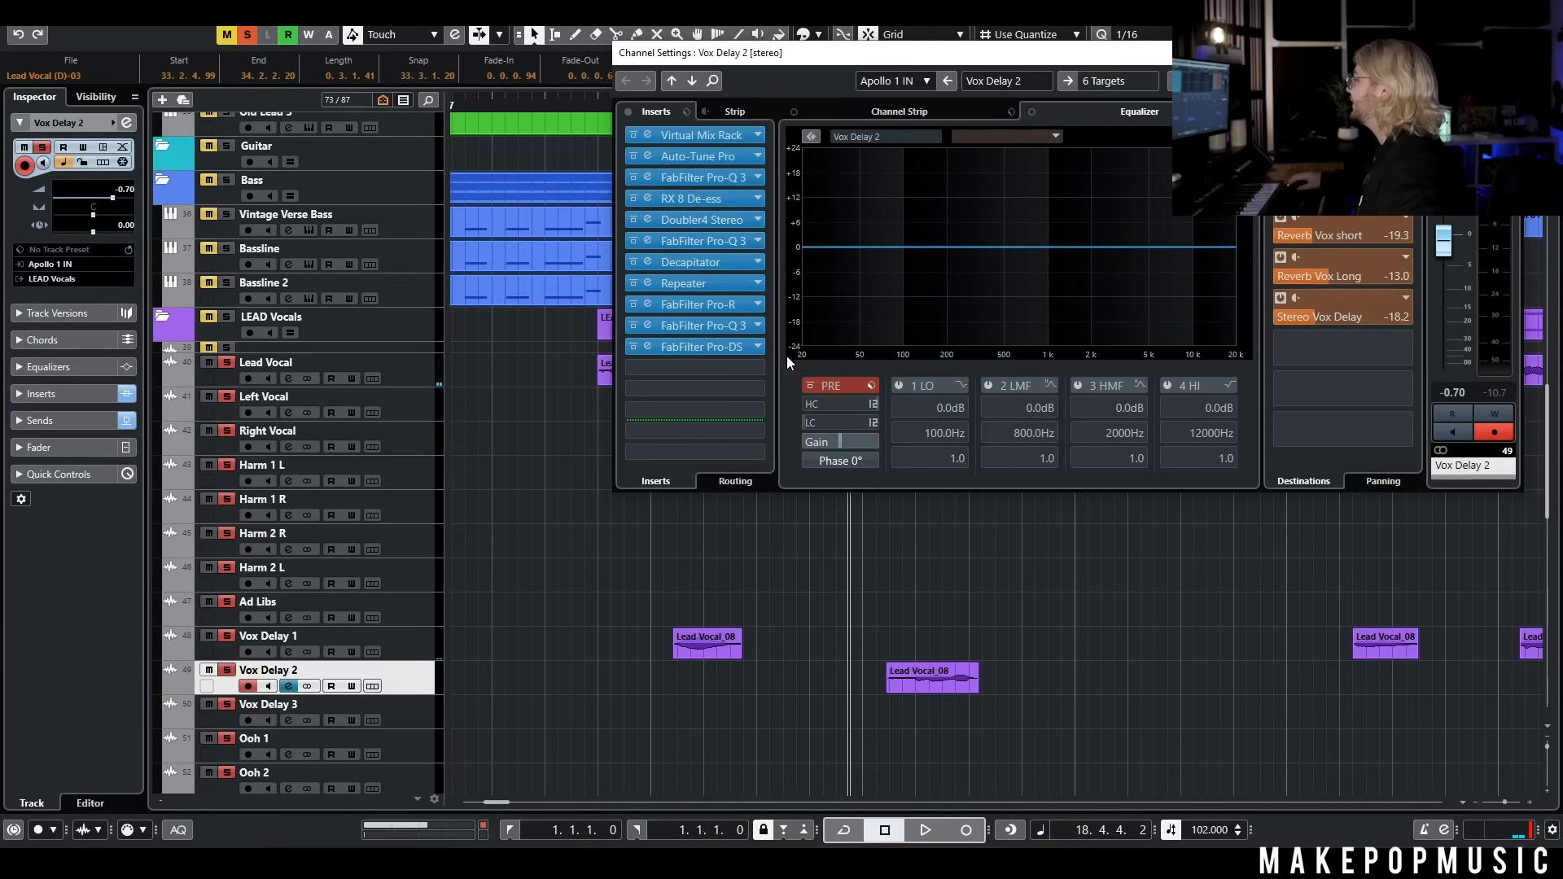
{"action": "left_click", "coordinate": [726, 158]}
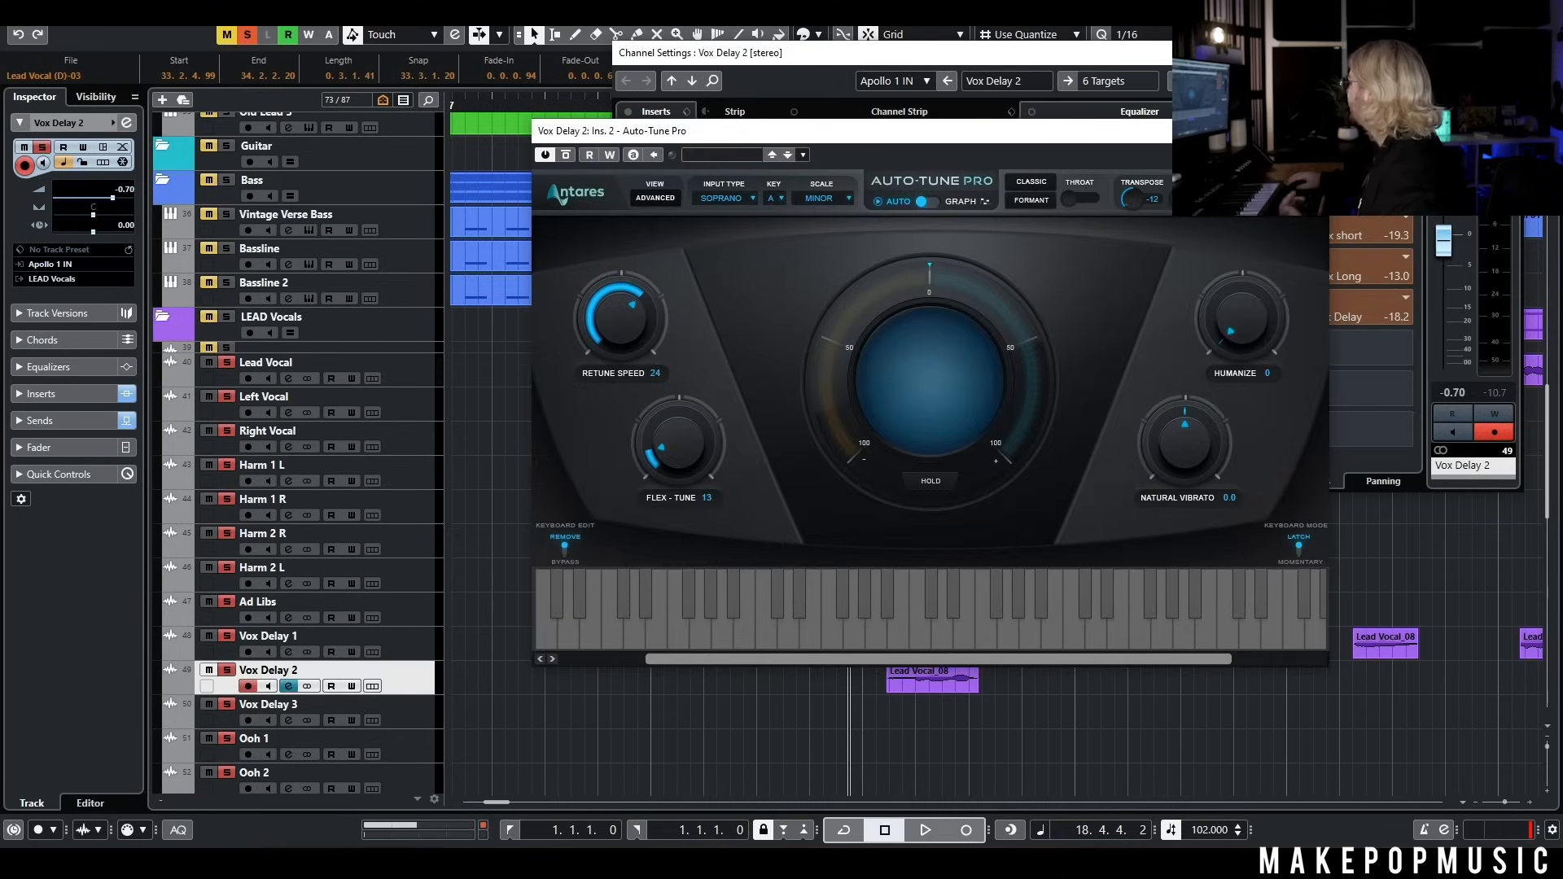
{"action": "left_click", "coordinate": [1310, 131]}
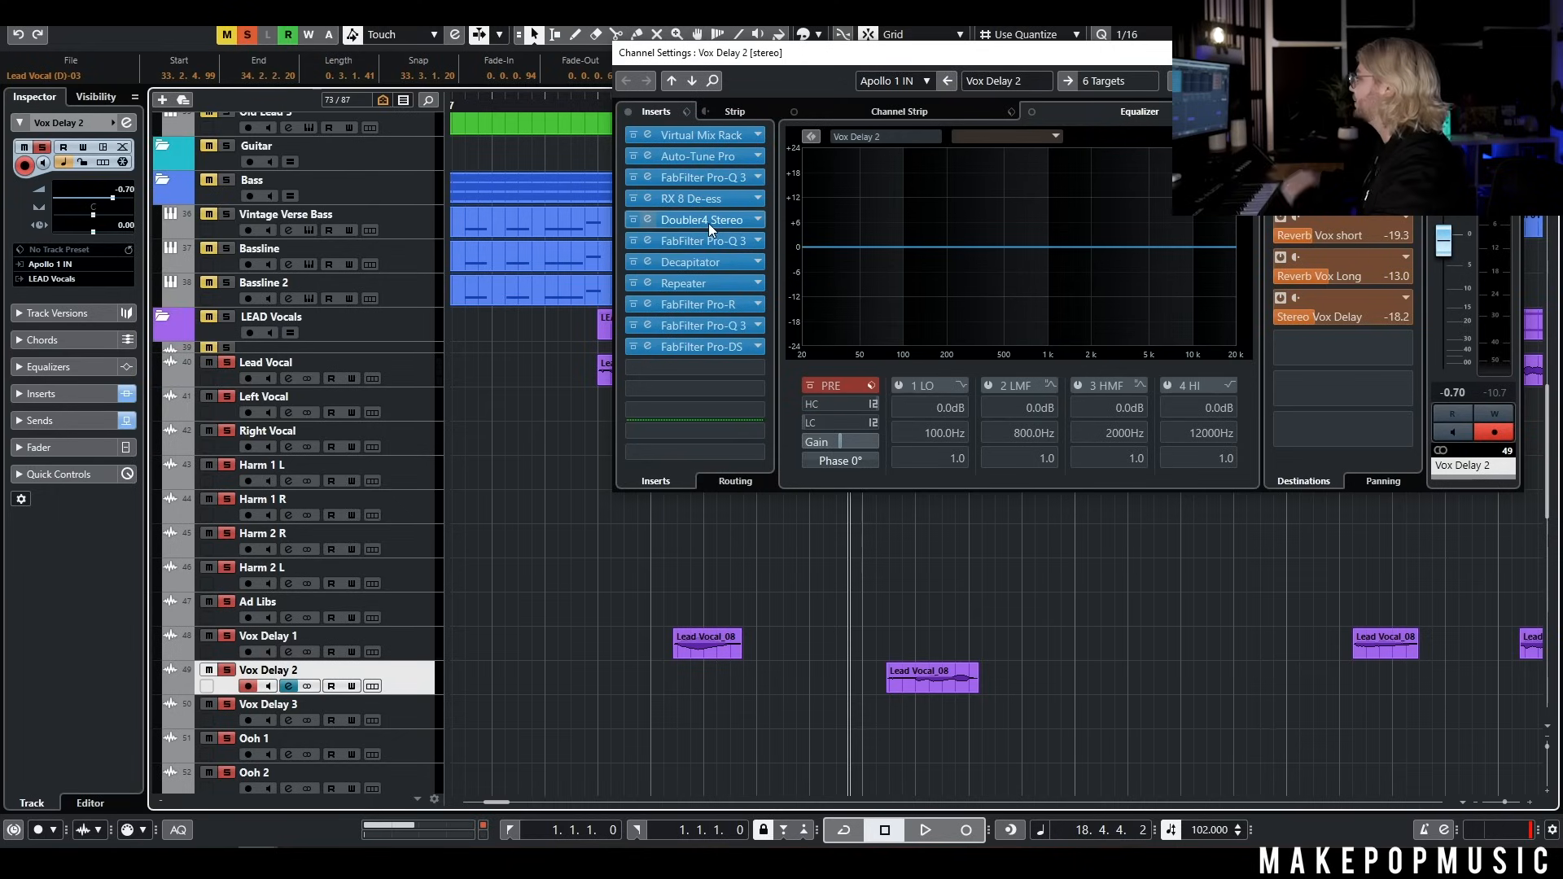
{"action": "left_click", "coordinate": [604, 105]}
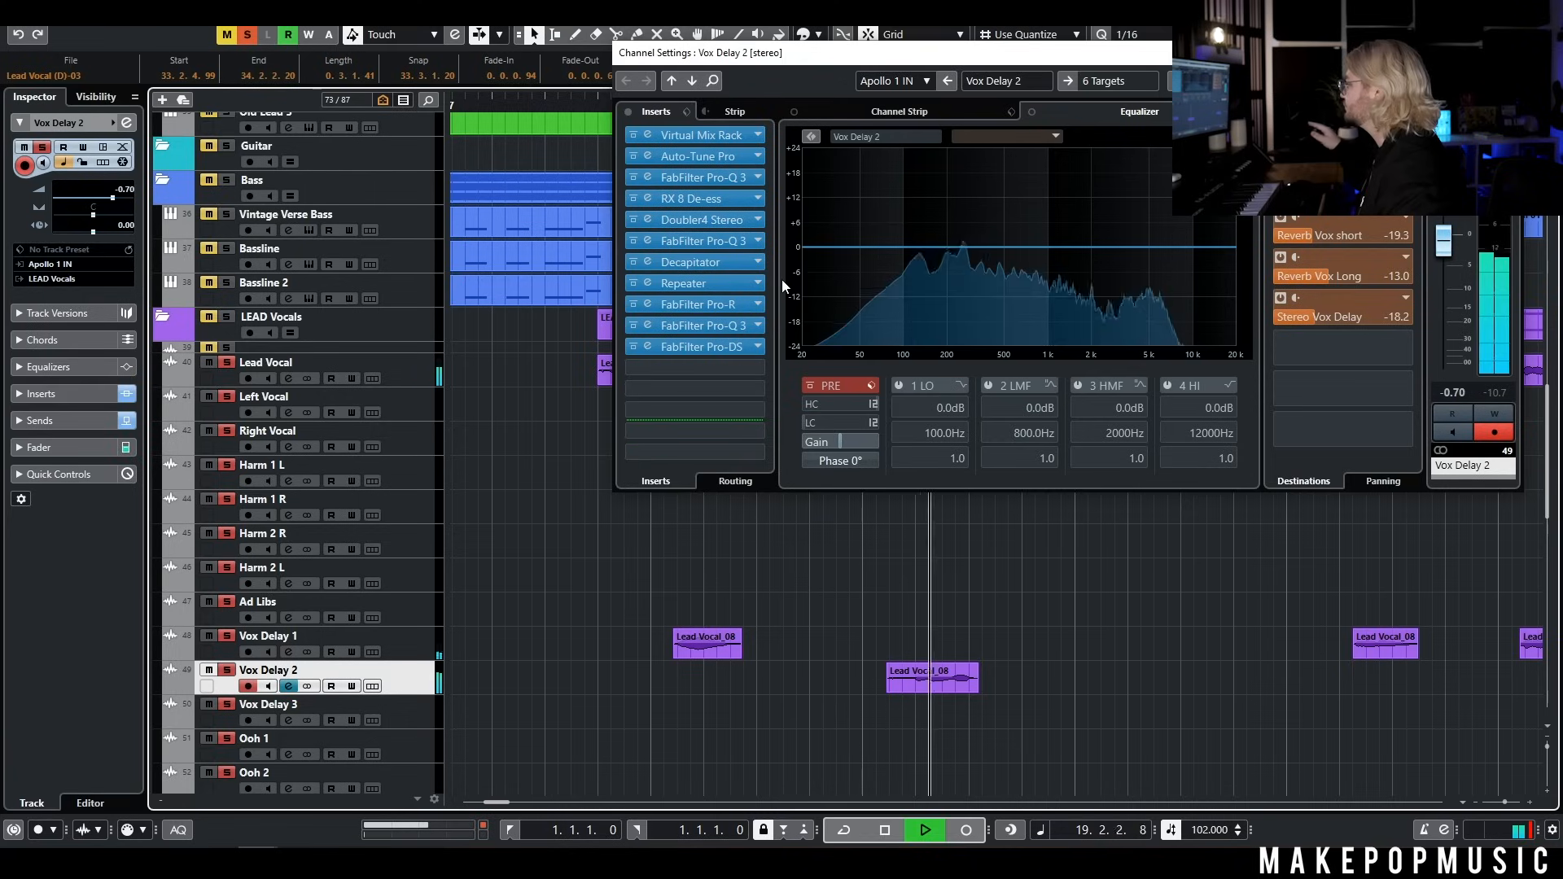
{"action": "key", "text": "space"}
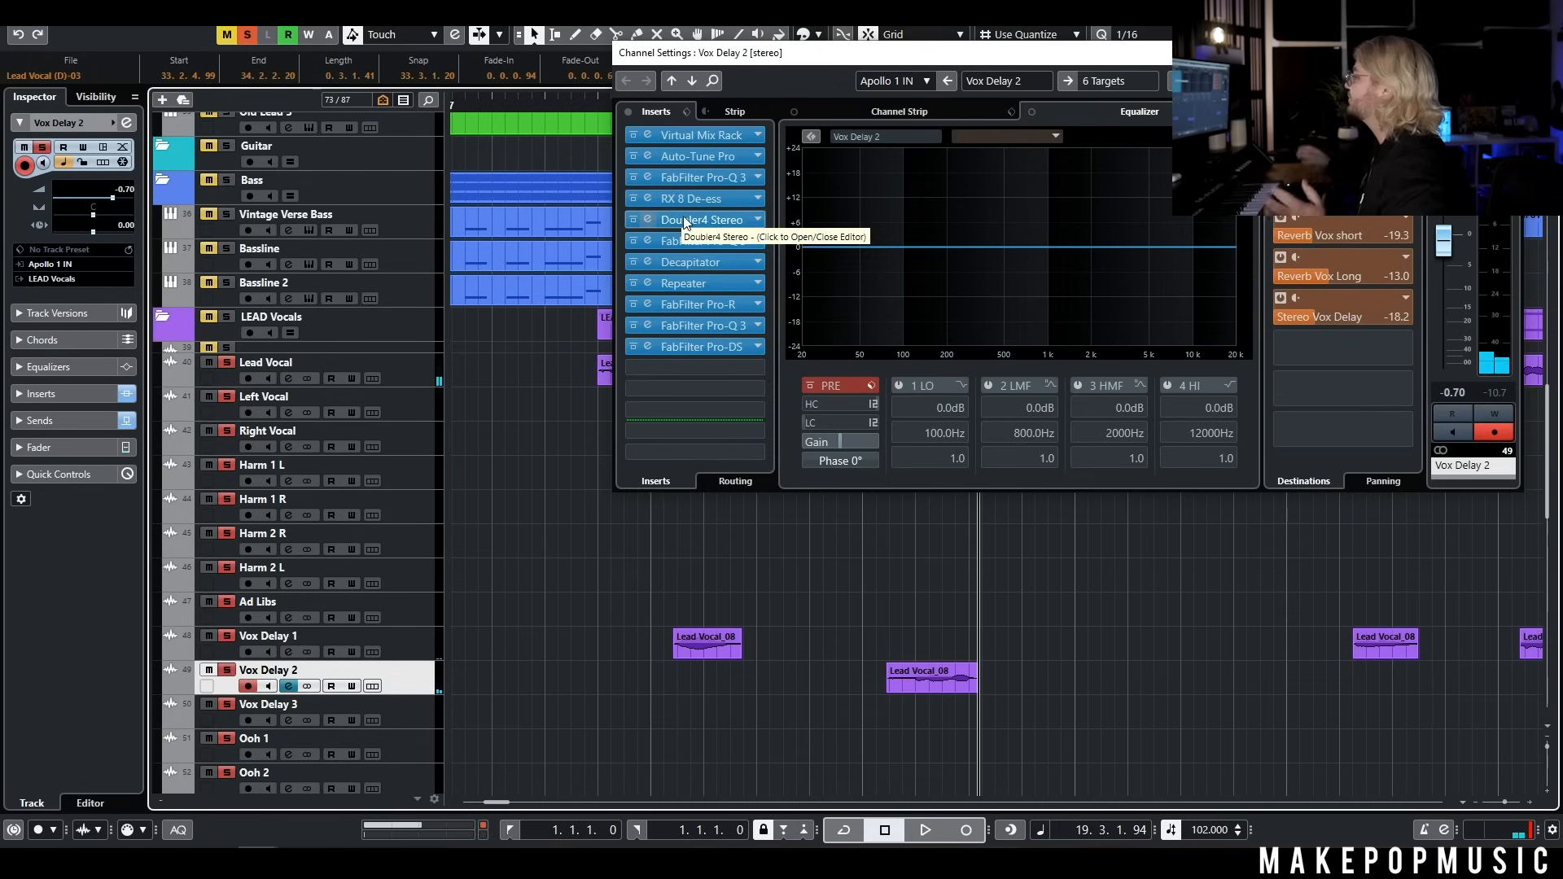
Examine the Repeater and FabFilter Pro-R inserts on Vox Delay 2, closing both plug-in windows
{"action": "left_click", "coordinate": [713, 282]}
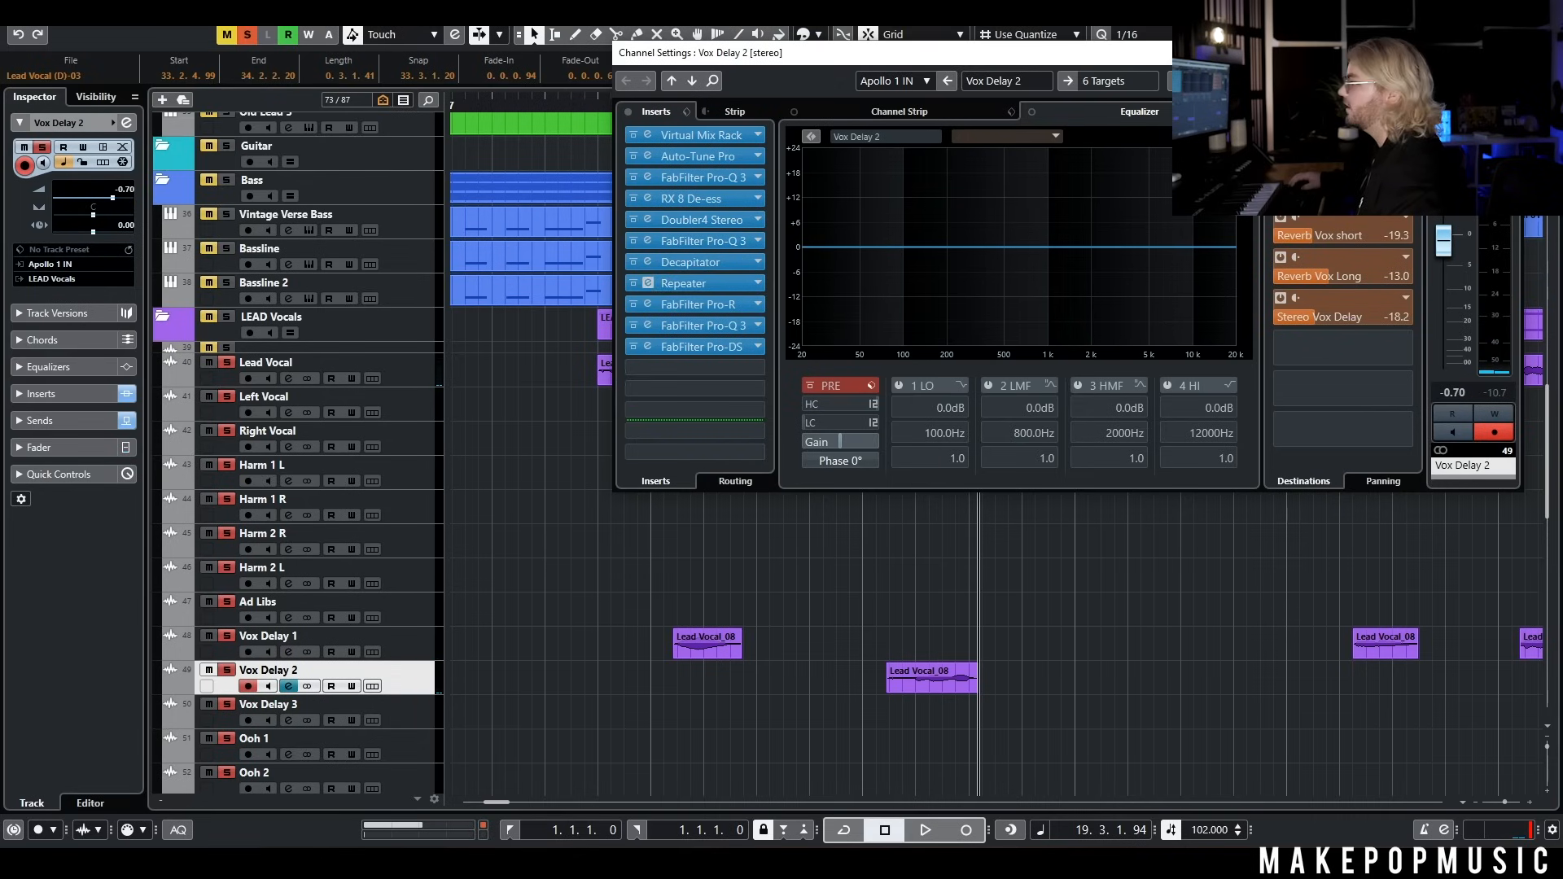
{"action": "left_click", "coordinate": [699, 306]}
{"action": "left_click", "coordinate": [698, 305]}
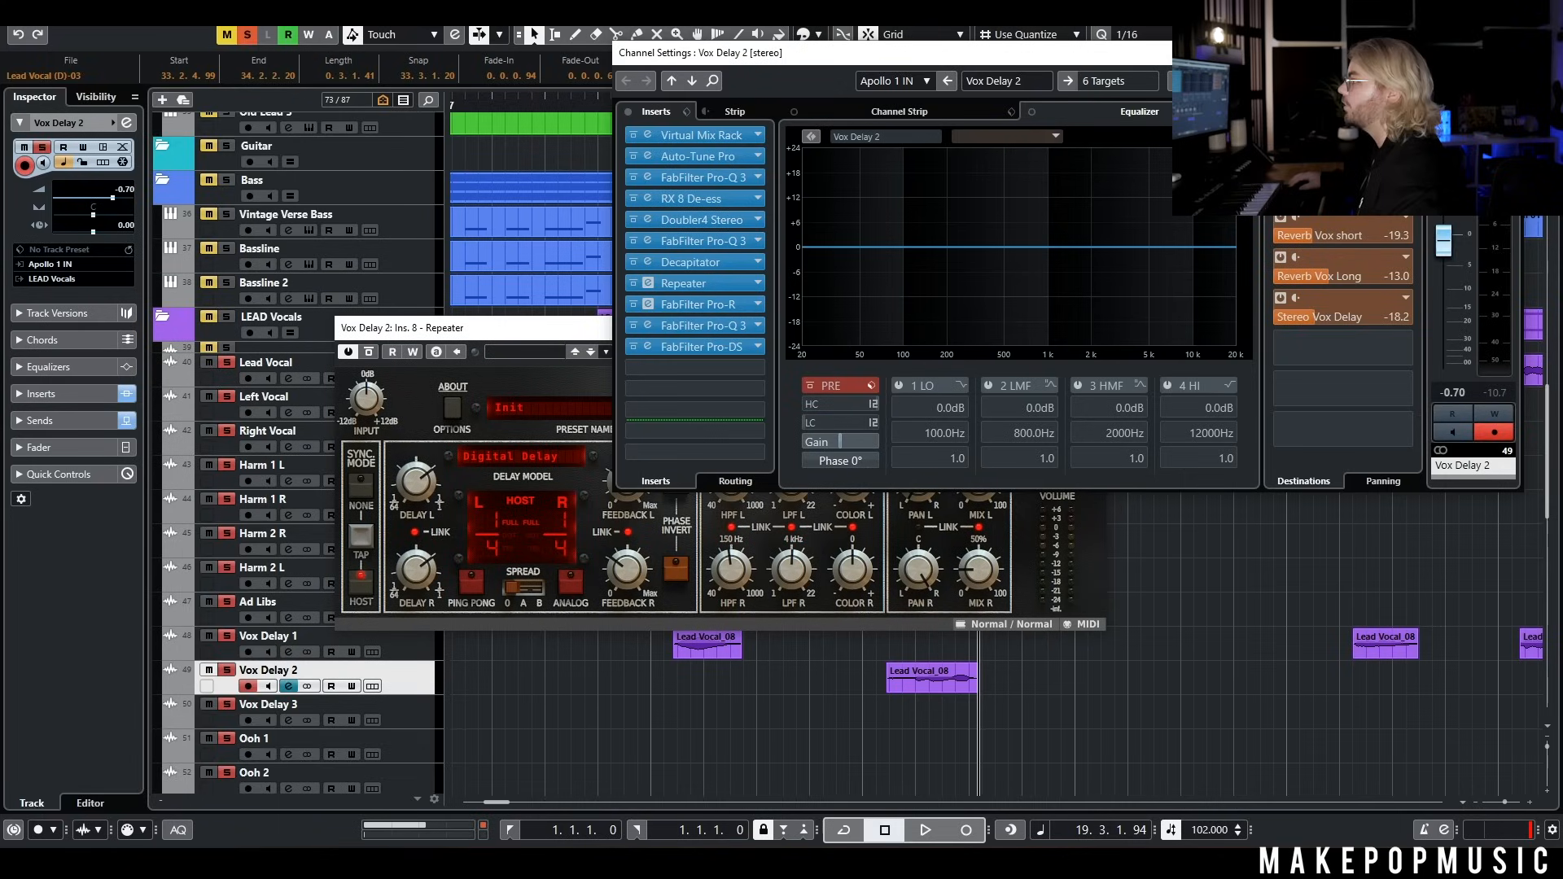
{"action": "left_click_drag", "start_coordinate": [578, 334], "coordinate": [566, 287]}
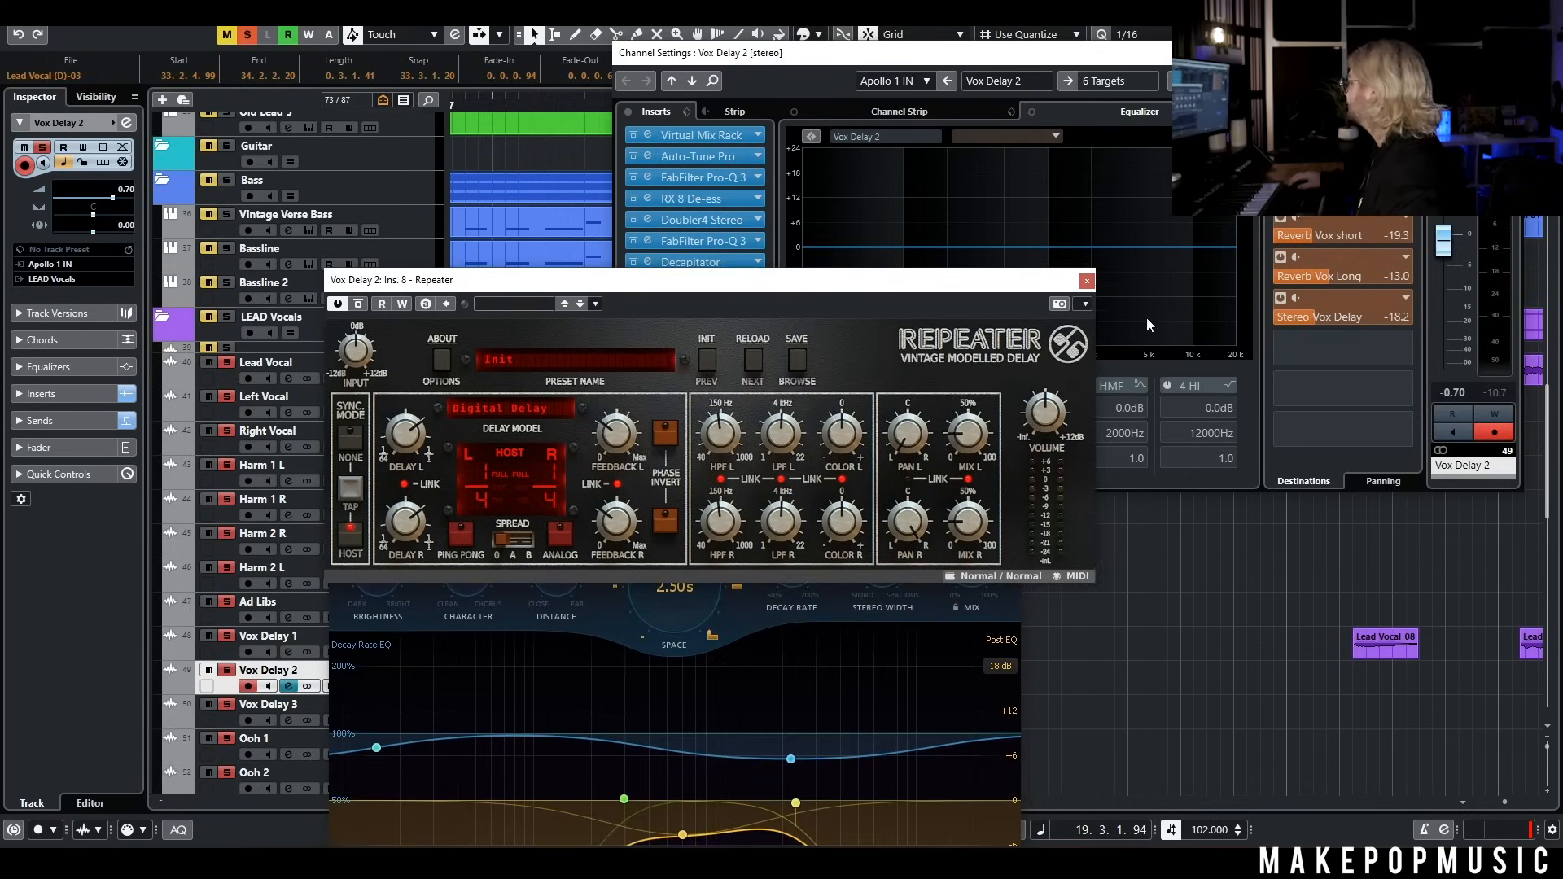
{"action": "left_click", "coordinate": [1087, 281]}
{"action": "left_click", "coordinate": [1018, 445]}
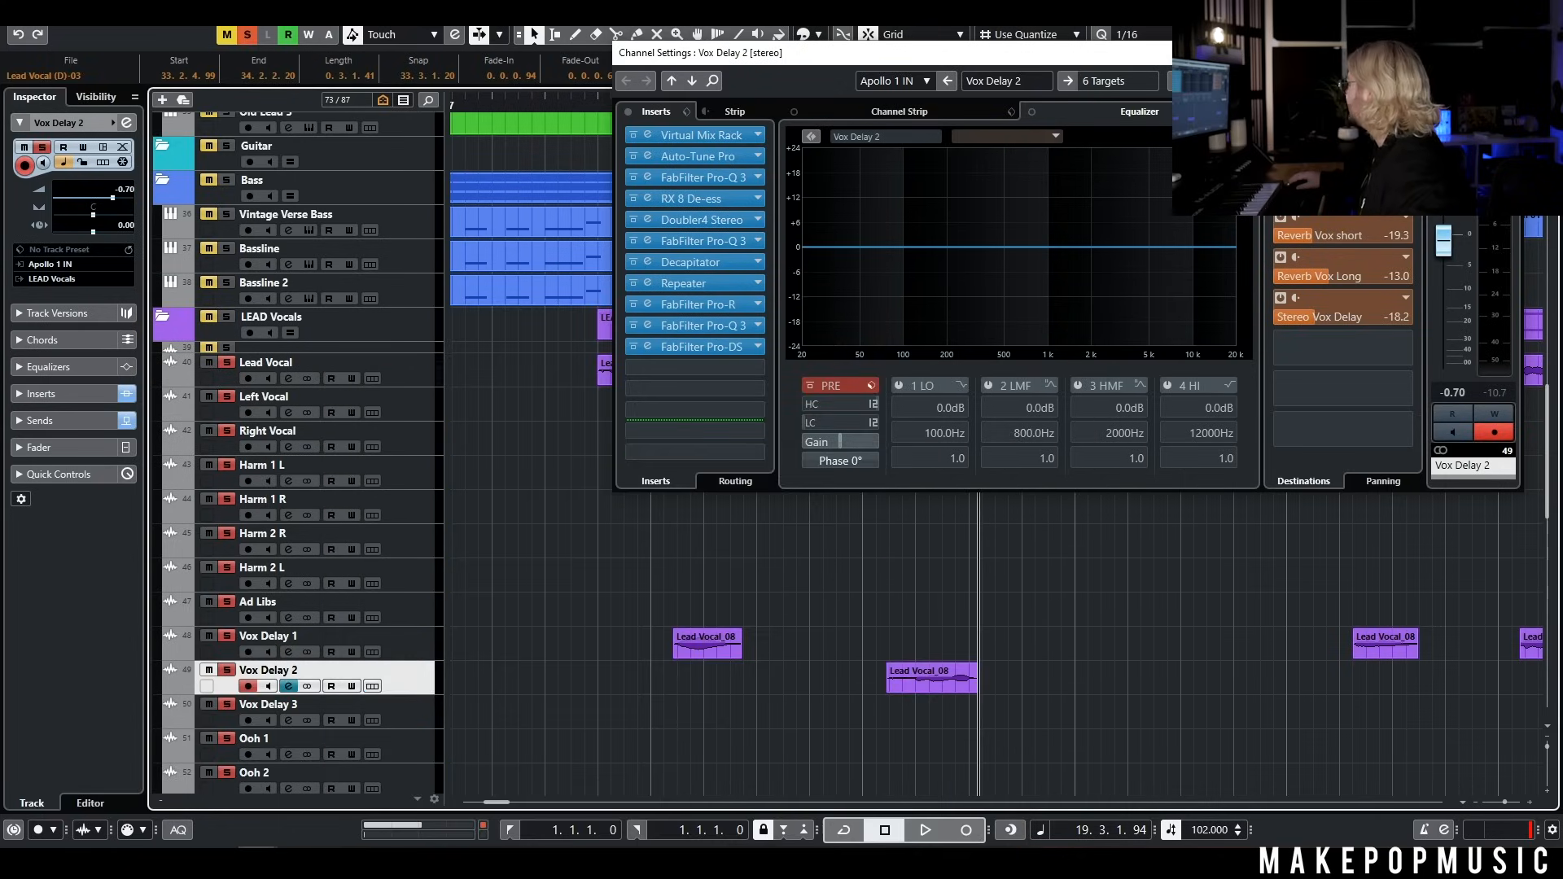
Close the Vox Delay 2 channel settings and show the vocal tracks' arrangement from bar 1
{"action": "left_click", "coordinate": [1505, 53]}
{"action": "scroll", "coordinate": [1161, 652], "scroll_direction": "down", "scroll_amount": 6}
{"action": "scroll", "coordinate": [1165, 625], "scroll_direction": "right", "scroll_amount": 3}
{"action": "scroll", "coordinate": [1176, 611], "scroll_direction": "down", "scroll_amount": 3}
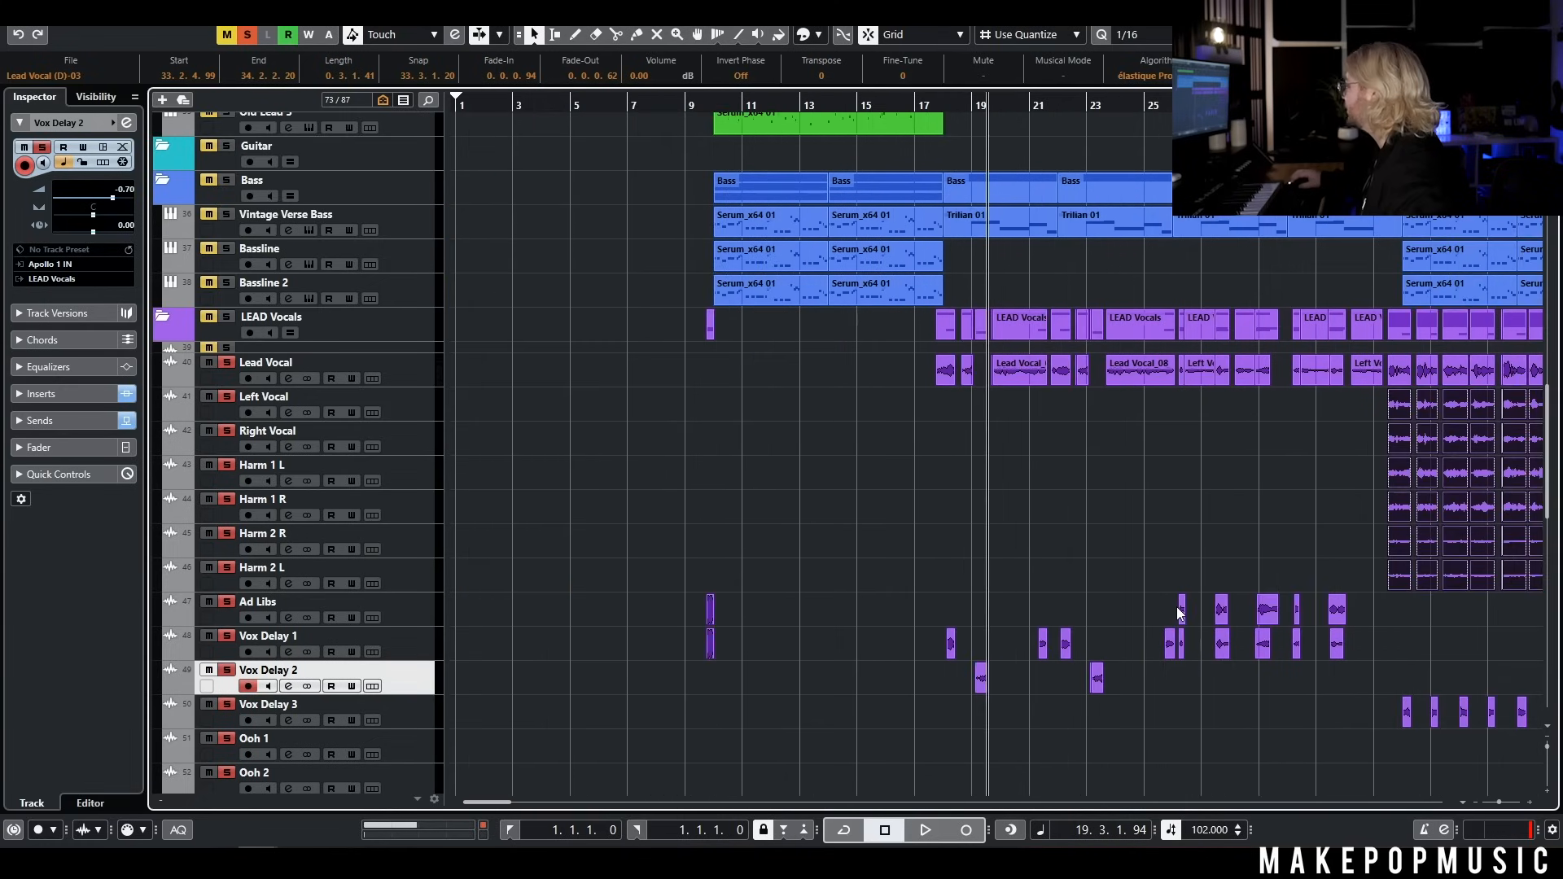
Place the playhead at bar 26 and open the Ad Libs track's channel settings
{"action": "scroll", "coordinate": [1179, 614], "scroll_direction": "right", "scroll_amount": 3}
{"action": "scroll", "coordinate": [1125, 535], "scroll_direction": "up", "scroll_amount": 4}
{"action": "left_click", "coordinate": [777, 112]}
{"action": "left_click", "coordinate": [373, 617]}
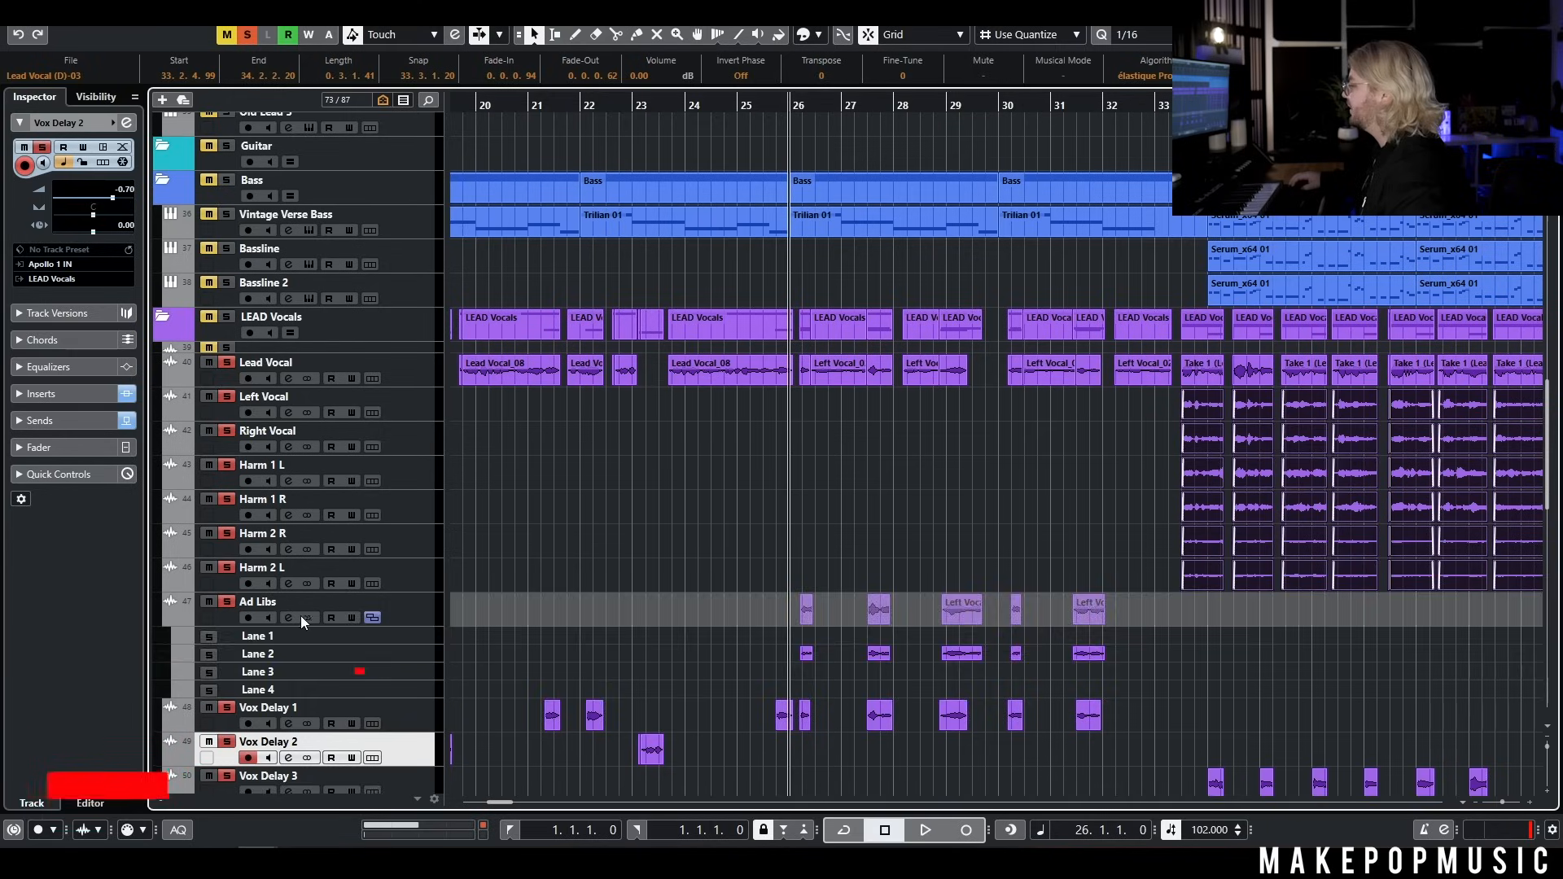
{"action": "left_click", "coordinate": [288, 617]}
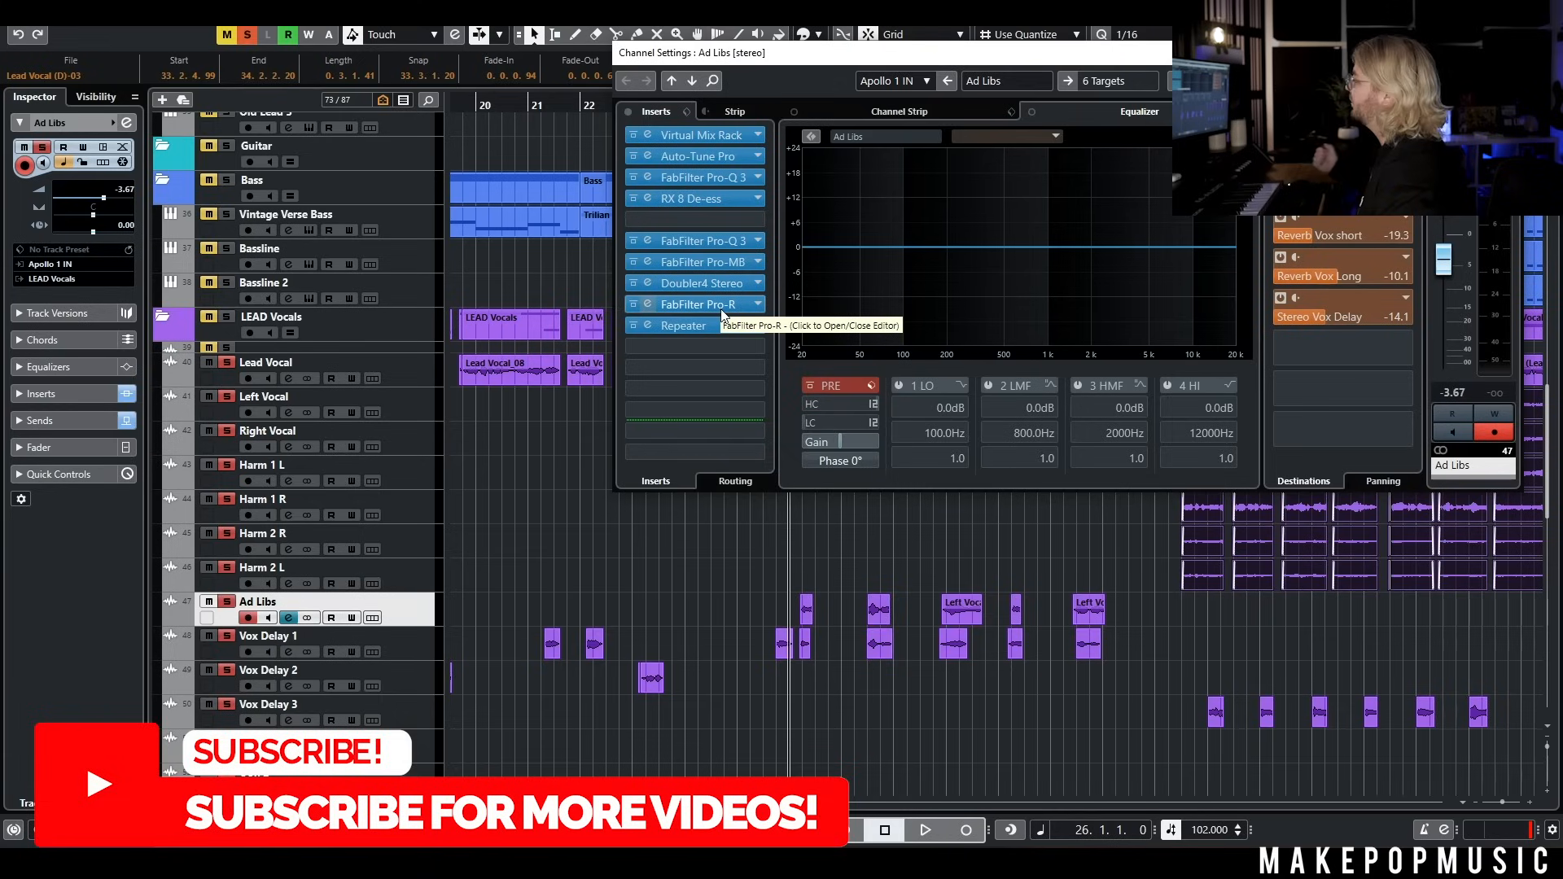
Clear the existing solos and play the Ad Libs track soloed from bar 26
{"action": "left_click", "coordinate": [247, 35]}
{"action": "key", "text": "s"}
{"action": "key", "text": "space"}
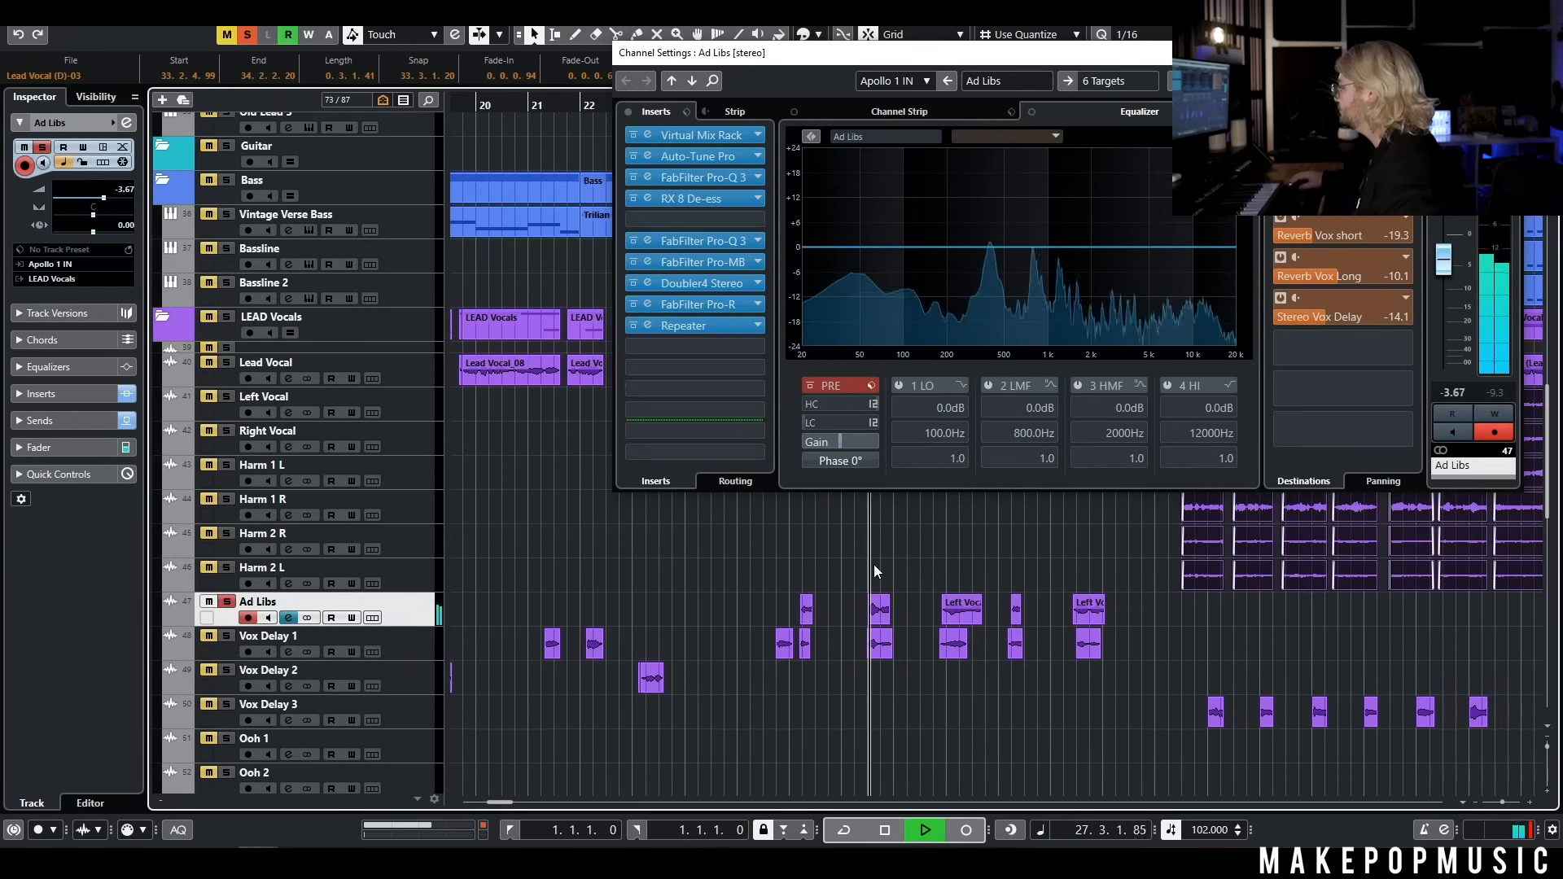
Unsolo Ad Libs, close its channel settings and play the phrase around bar 28 in the full mix
{"action": "key", "text": "s"}
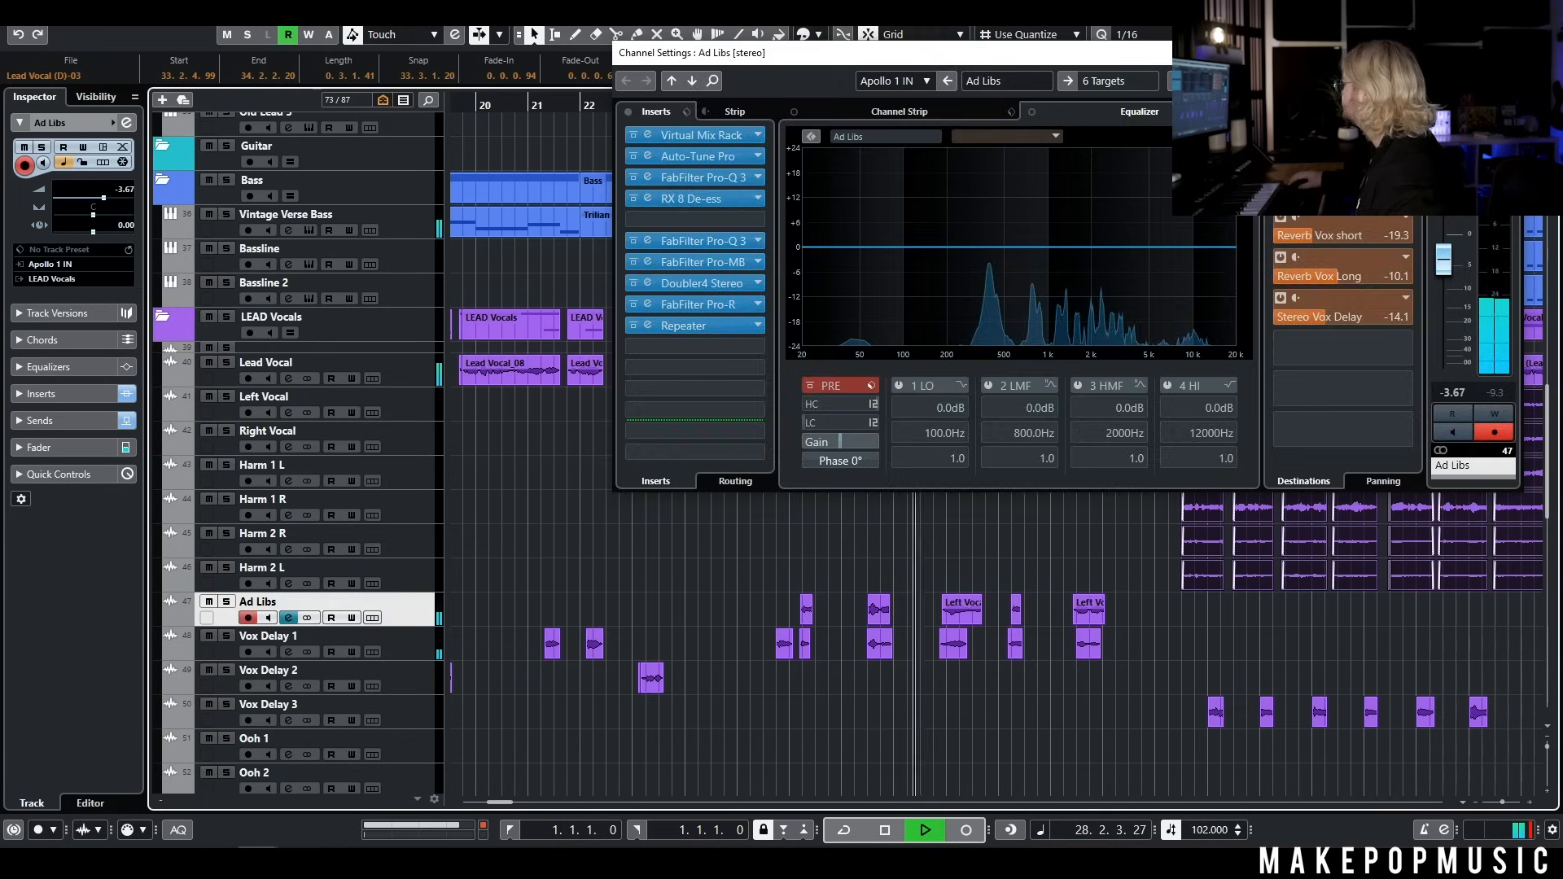
{"action": "key", "text": "Escape"}
{"action": "left_click", "coordinate": [764, 128]}
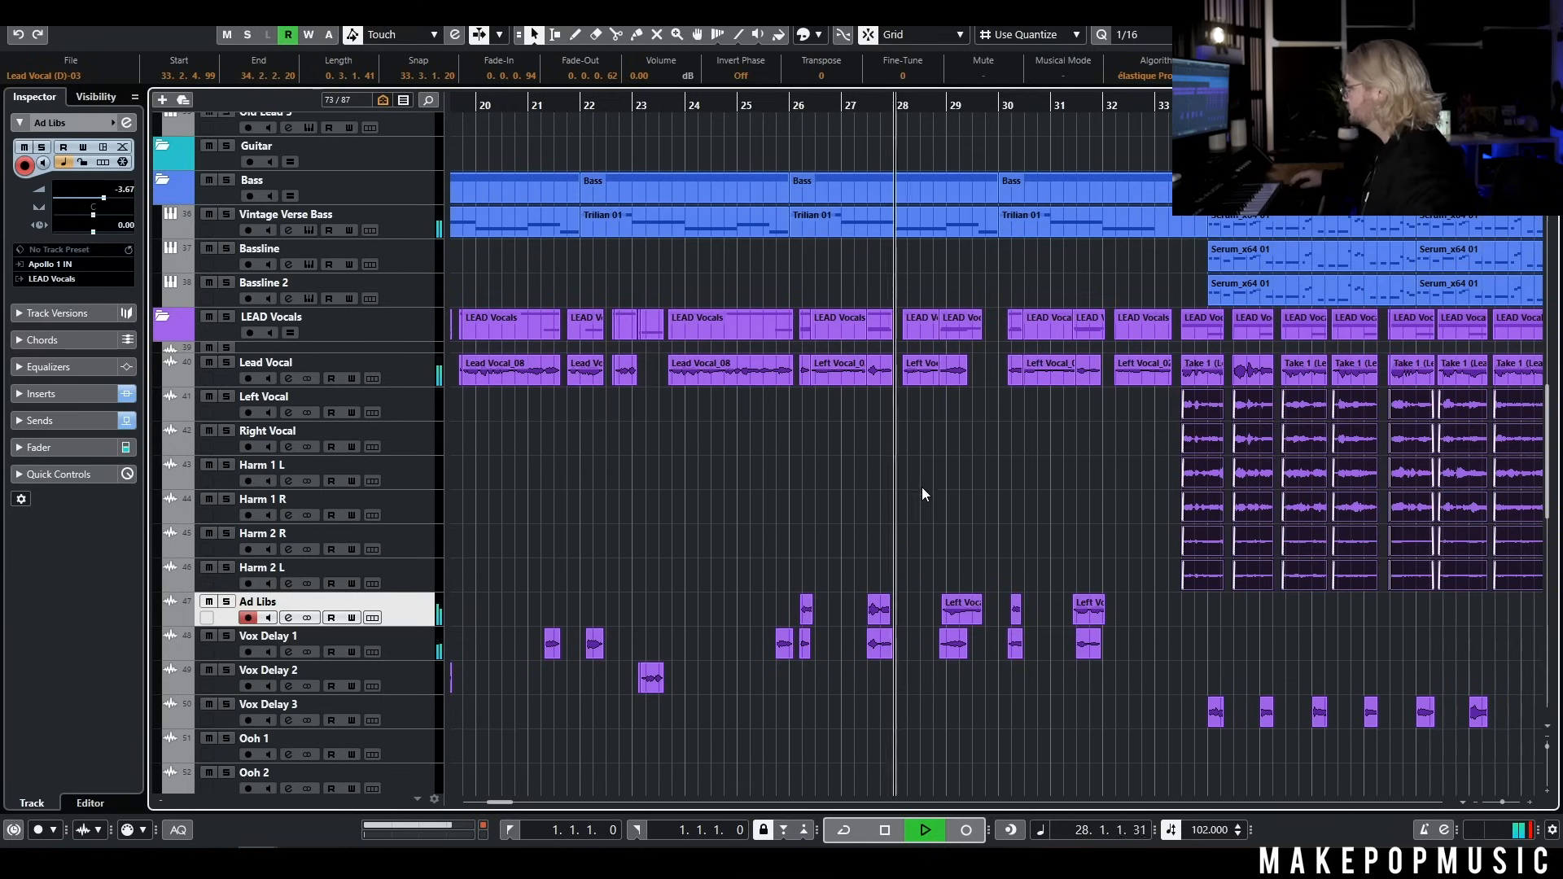
{"action": "scroll", "coordinate": [928, 503], "scroll_direction": "down", "scroll_amount": 2}
{"action": "scroll", "coordinate": [928, 505], "scroll_direction": "right", "scroll_amount": 3}
{"action": "key", "text": "space"}
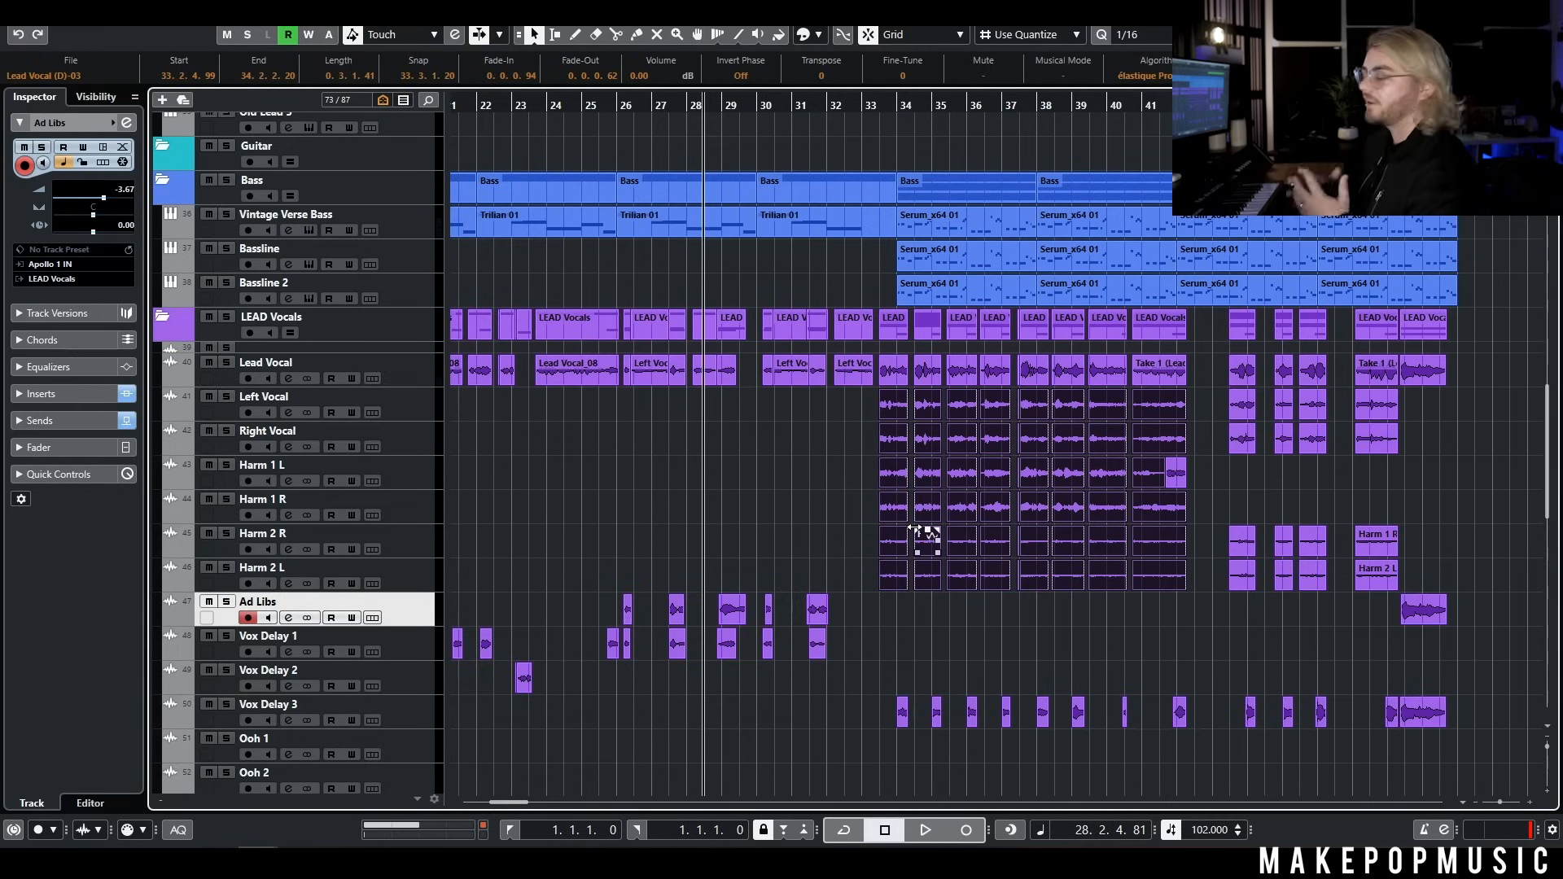
Deselect the vocal events and solo the Lead Vocal, Left Vocal and Right Vocal tracks for the chorus
{"action": "left_click", "coordinate": [843, 506]}
{"action": "scroll", "coordinate": [809, 490], "scroll_direction": "right", "scroll_amount": 5}
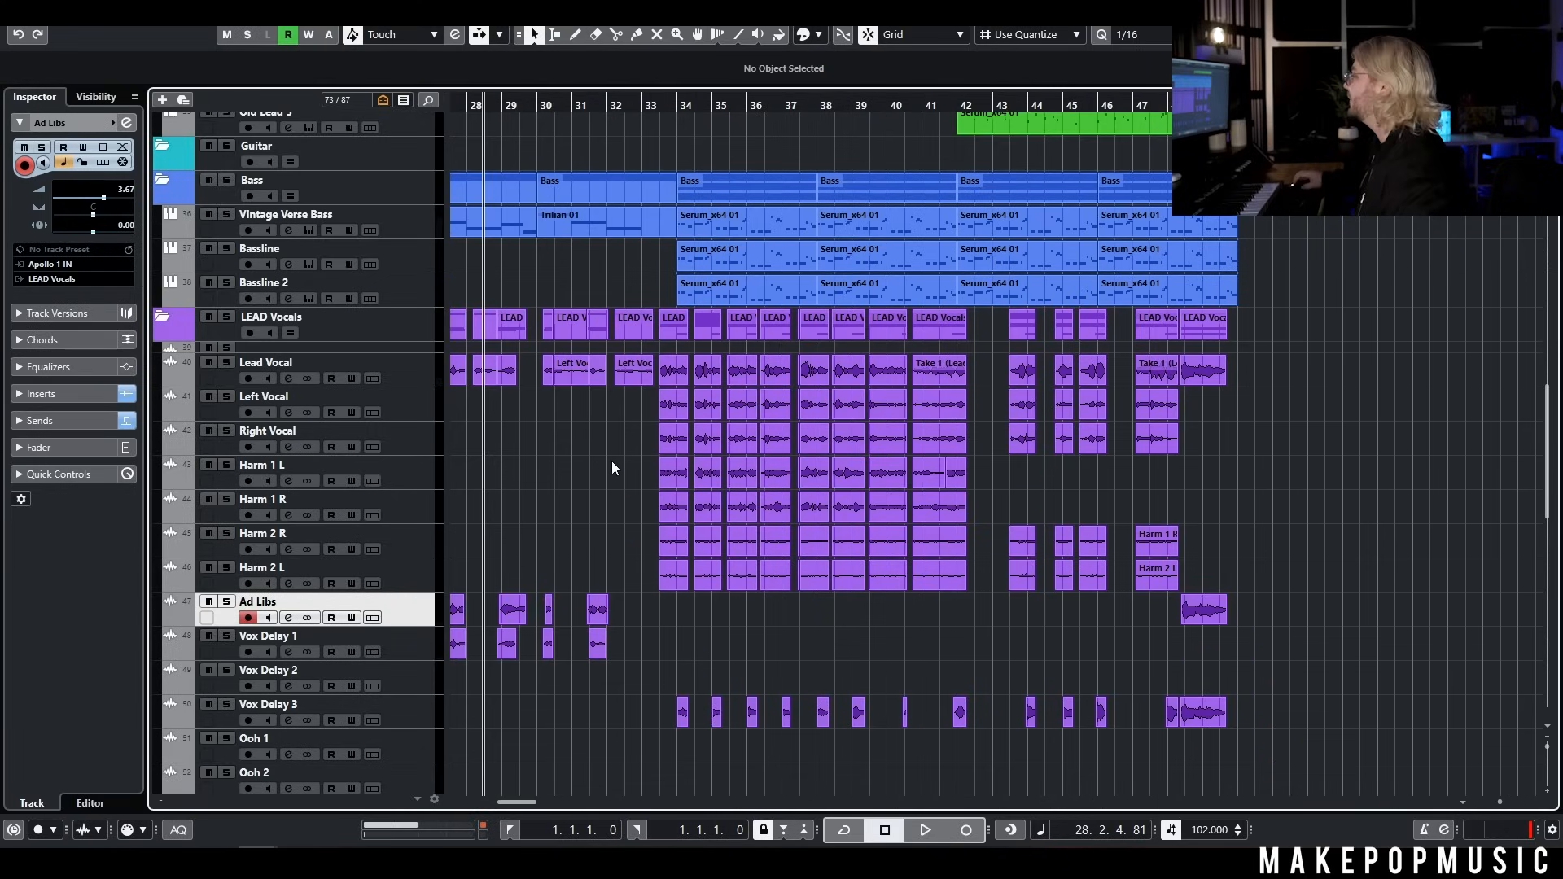
{"action": "scroll", "coordinate": [613, 462], "scroll_direction": "right", "scroll_amount": 2}
{"action": "scroll", "coordinate": [565, 454], "scroll_direction": "up", "scroll_amount": 3}
{"action": "scroll", "coordinate": [625, 436], "scroll_direction": "left", "scroll_amount": 2}
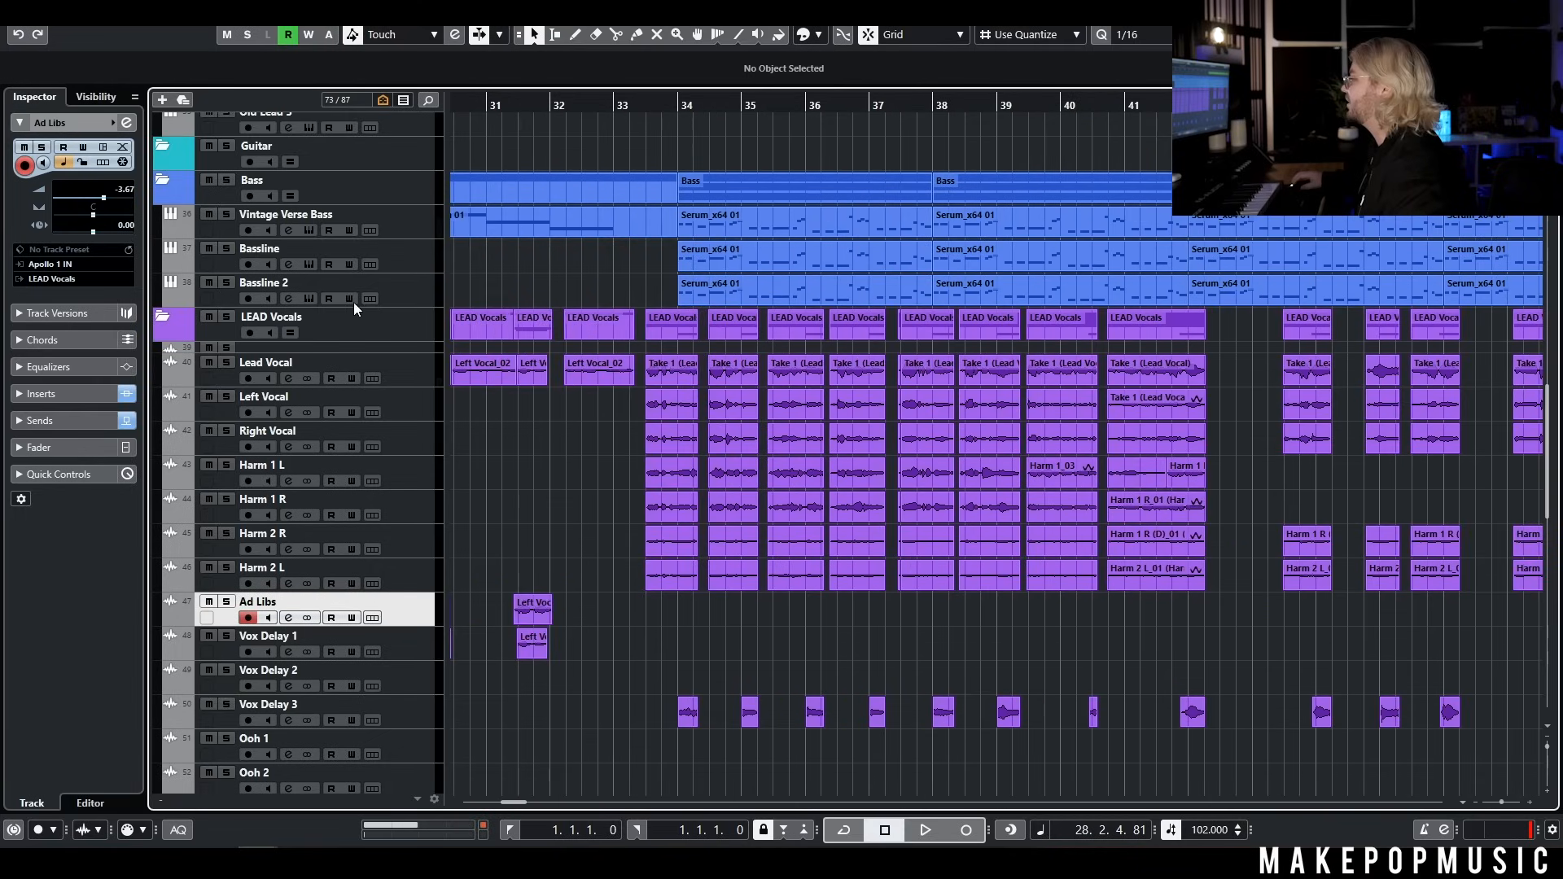
{"action": "scroll", "coordinate": [450, 384], "scroll_direction": "up", "scroll_amount": 4}
{"action": "left_click", "coordinate": [348, 513]}
{"action": "left_click", "coordinate": [227, 499]}
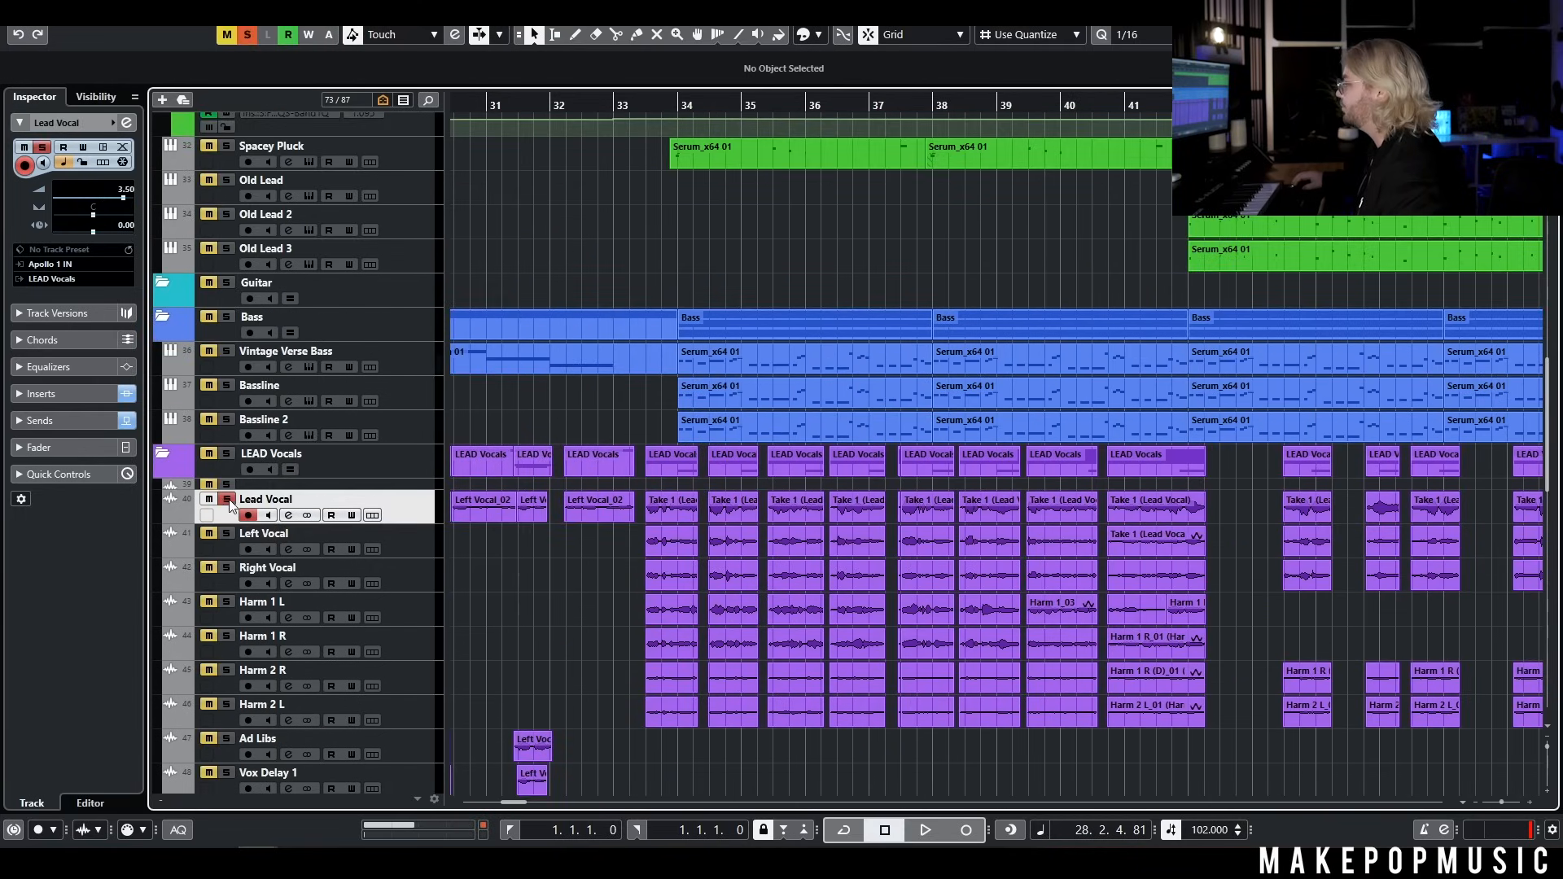
{"action": "left_click", "coordinate": [434, 551]}
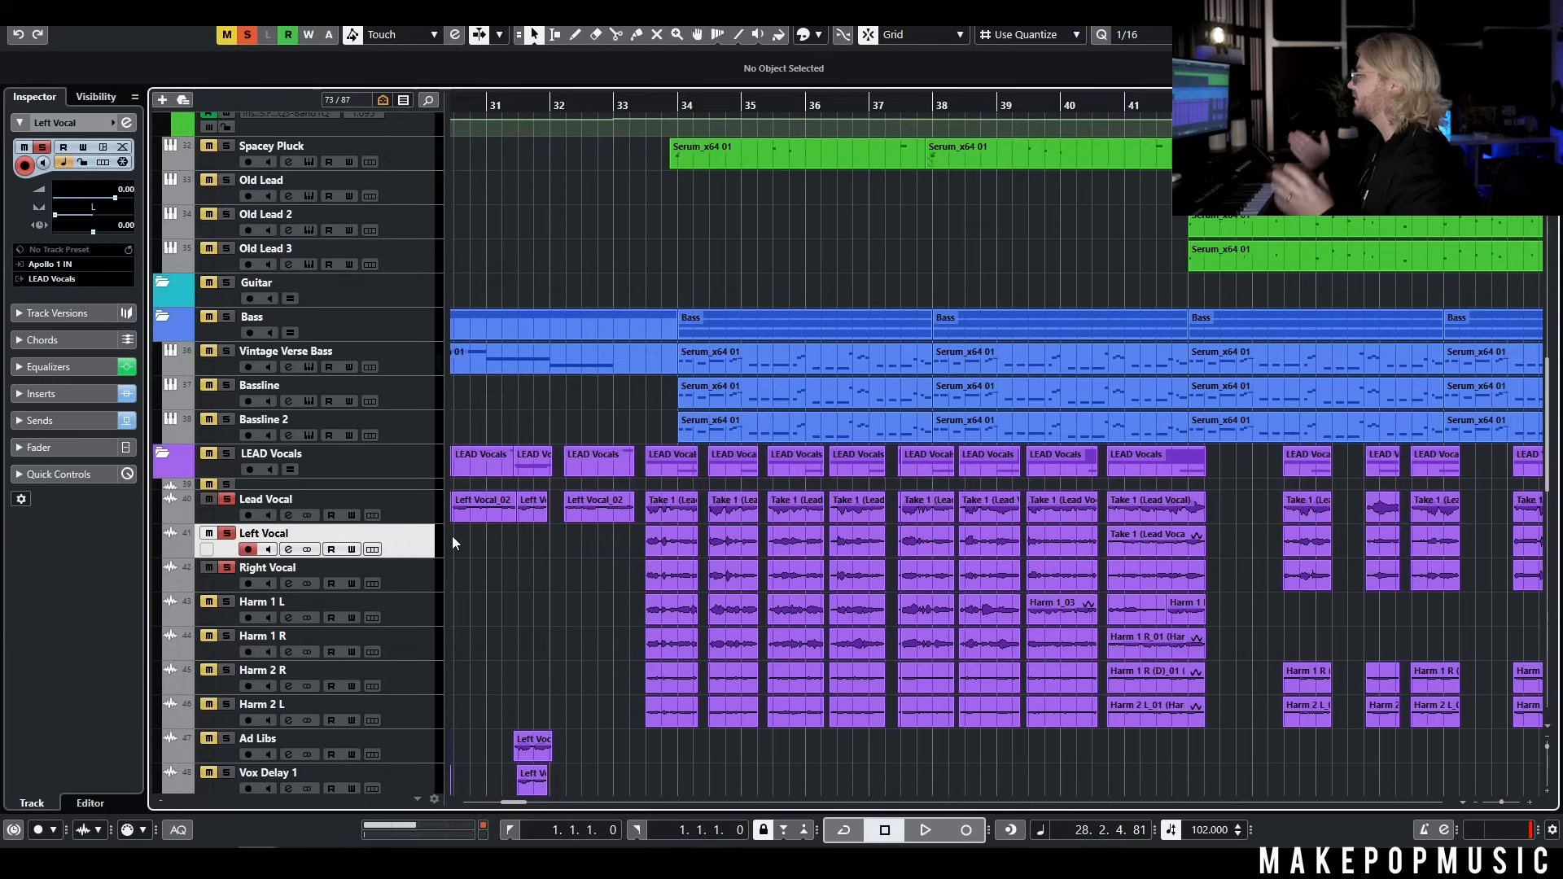
View the Left Vocal channel settings, close them and play the soloed lead and doubles from around bar 33
{"action": "left_click", "coordinate": [289, 550]}
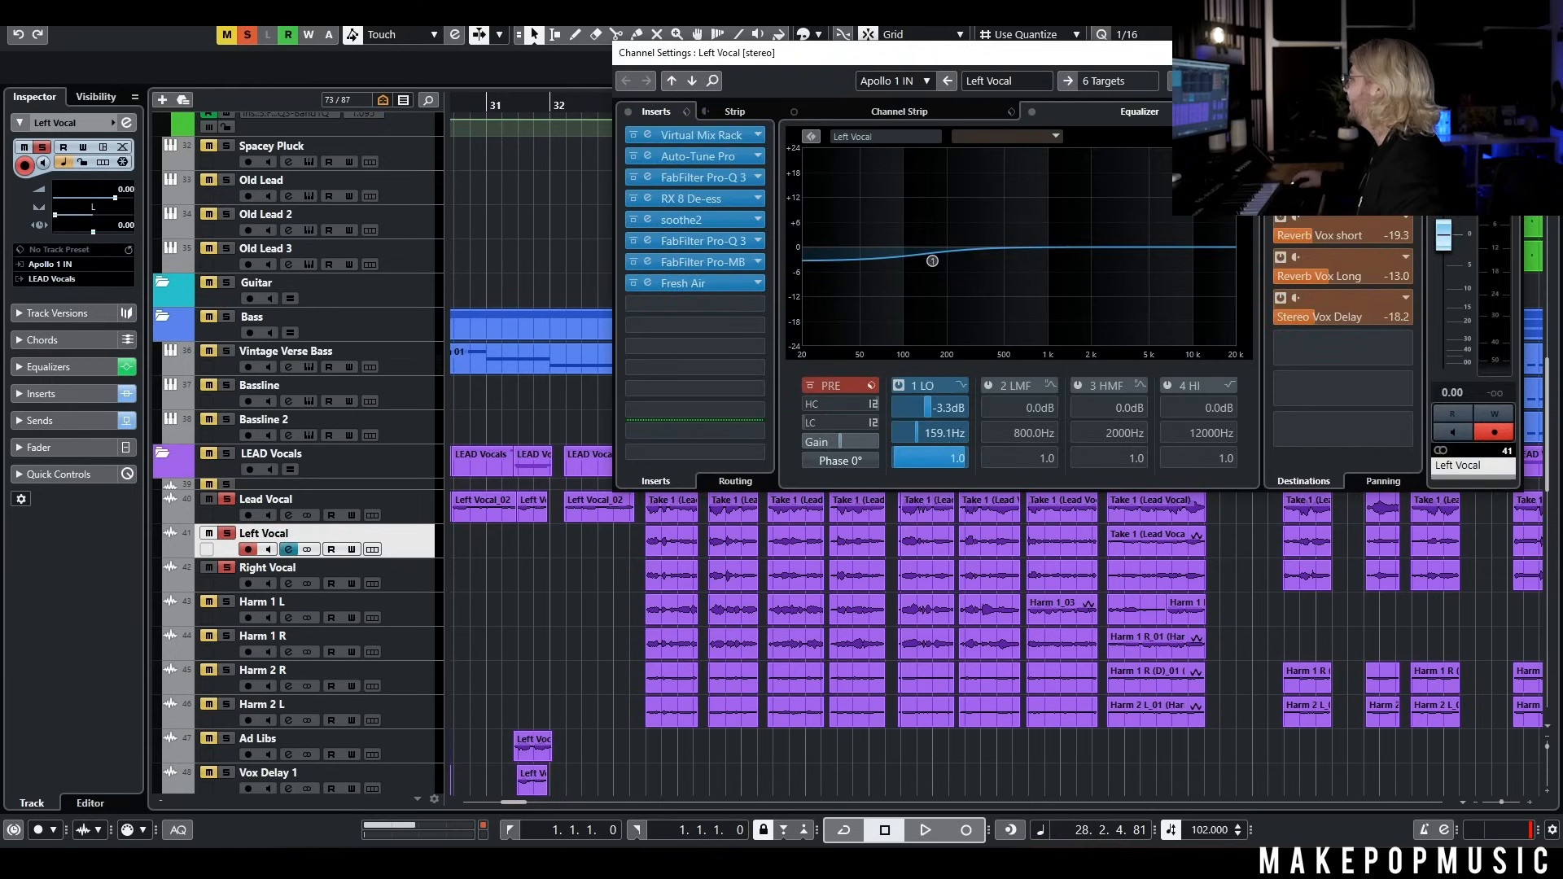
{"action": "left_click", "coordinate": [1504, 53]}
{"action": "left_click_drag", "start_coordinate": [608, 106], "coordinate": [628, 105]}
{"action": "key", "text": "space"}
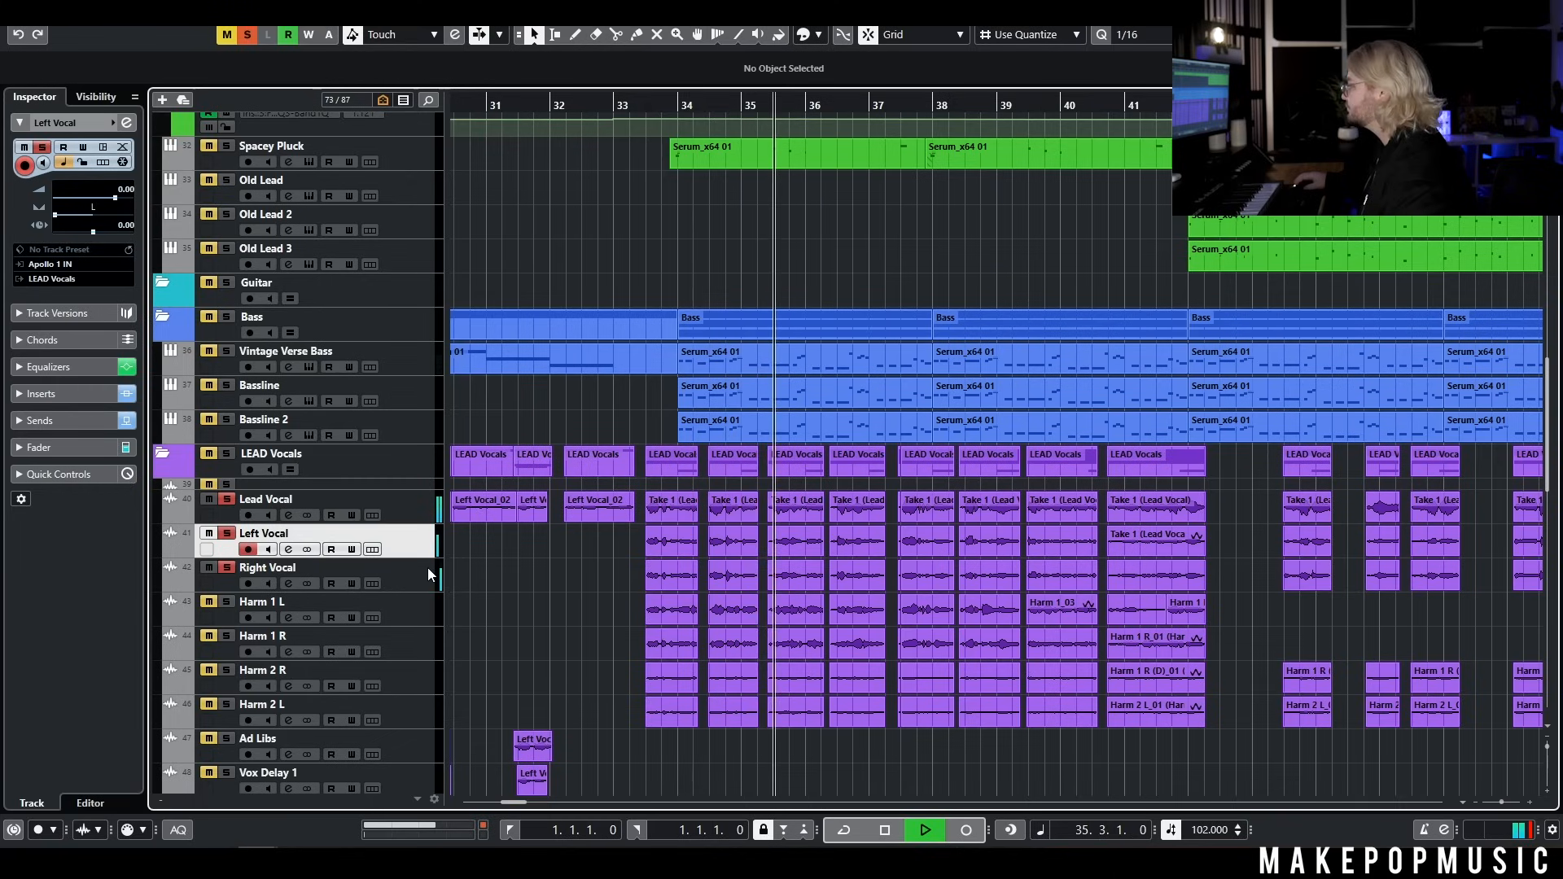
{"action": "key", "text": "space"}
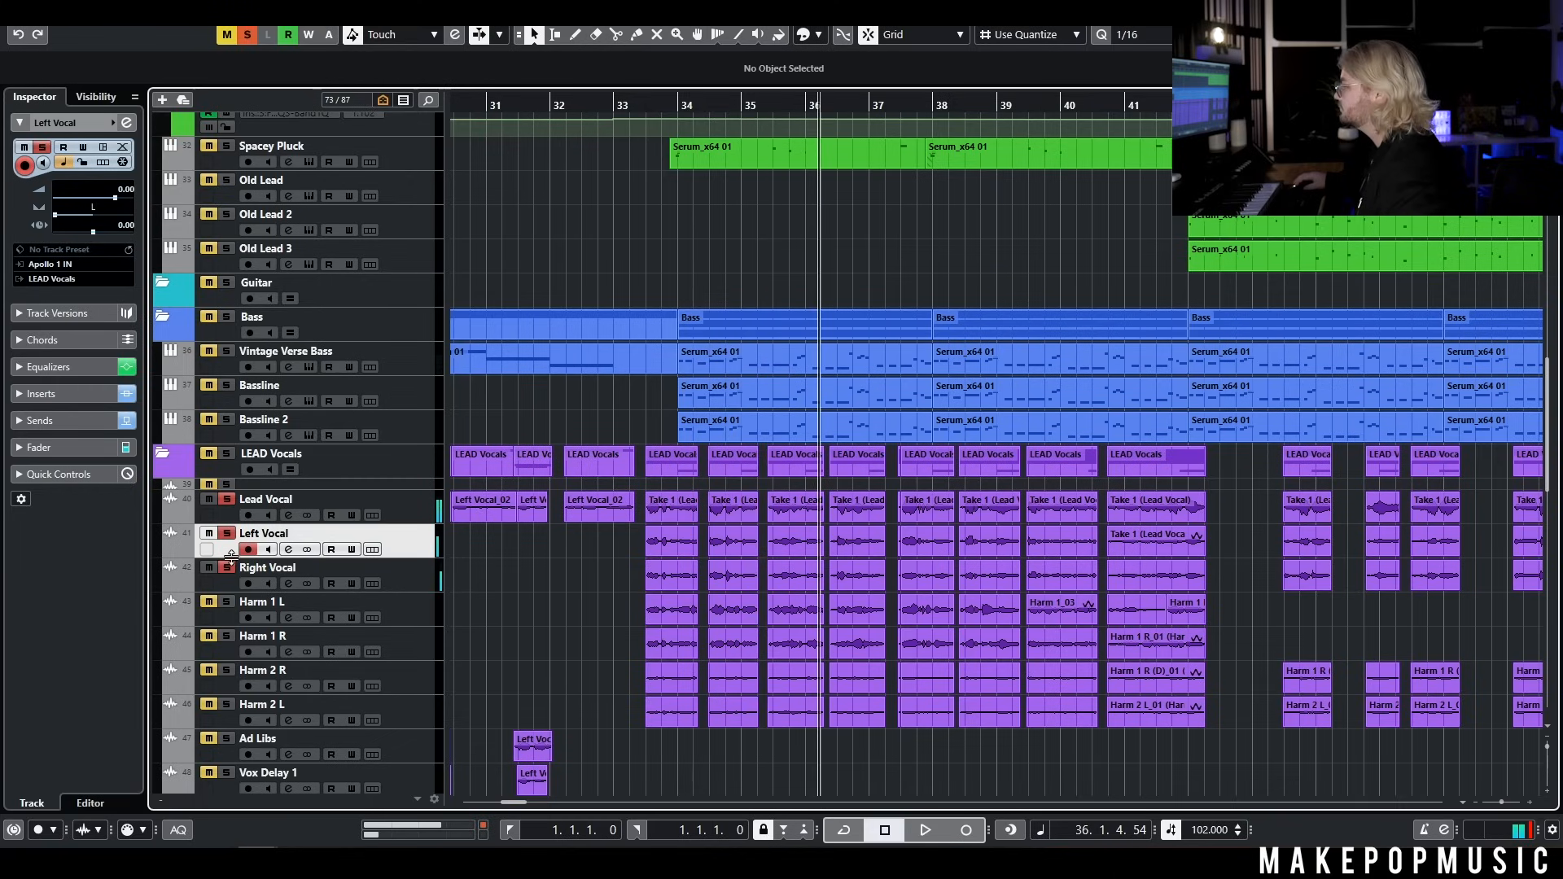
Solo only Harm 1 L and Harm 1 R, show the Harm 1 L channel settings and play from around bar 33
{"action": "left_click", "coordinate": [227, 534]}
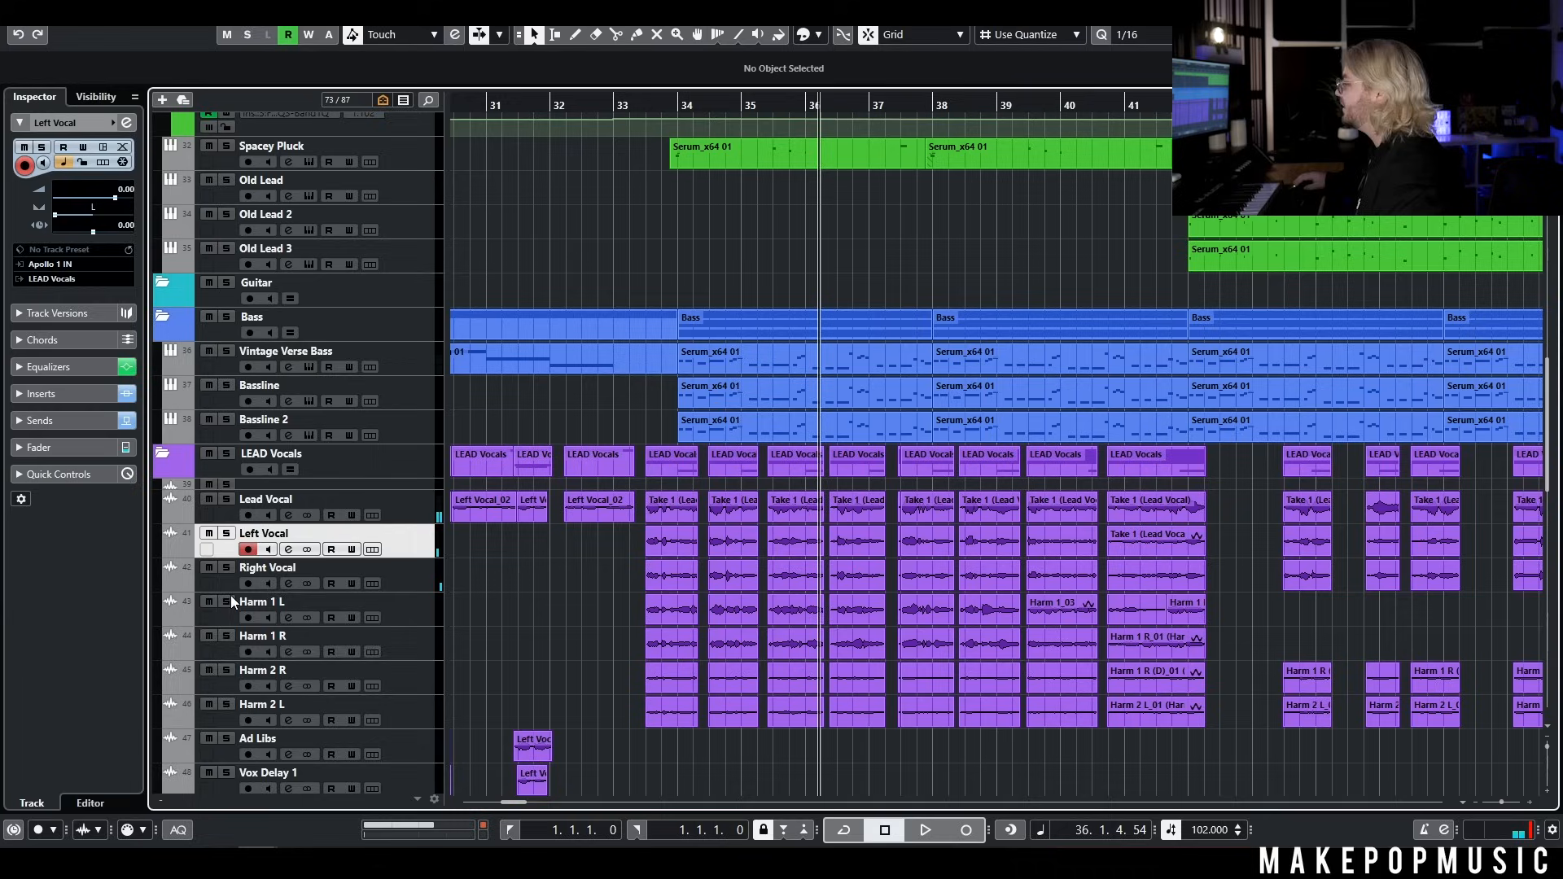
{"action": "left_click", "coordinate": [228, 603]}
{"action": "left_click", "coordinate": [381, 607]}
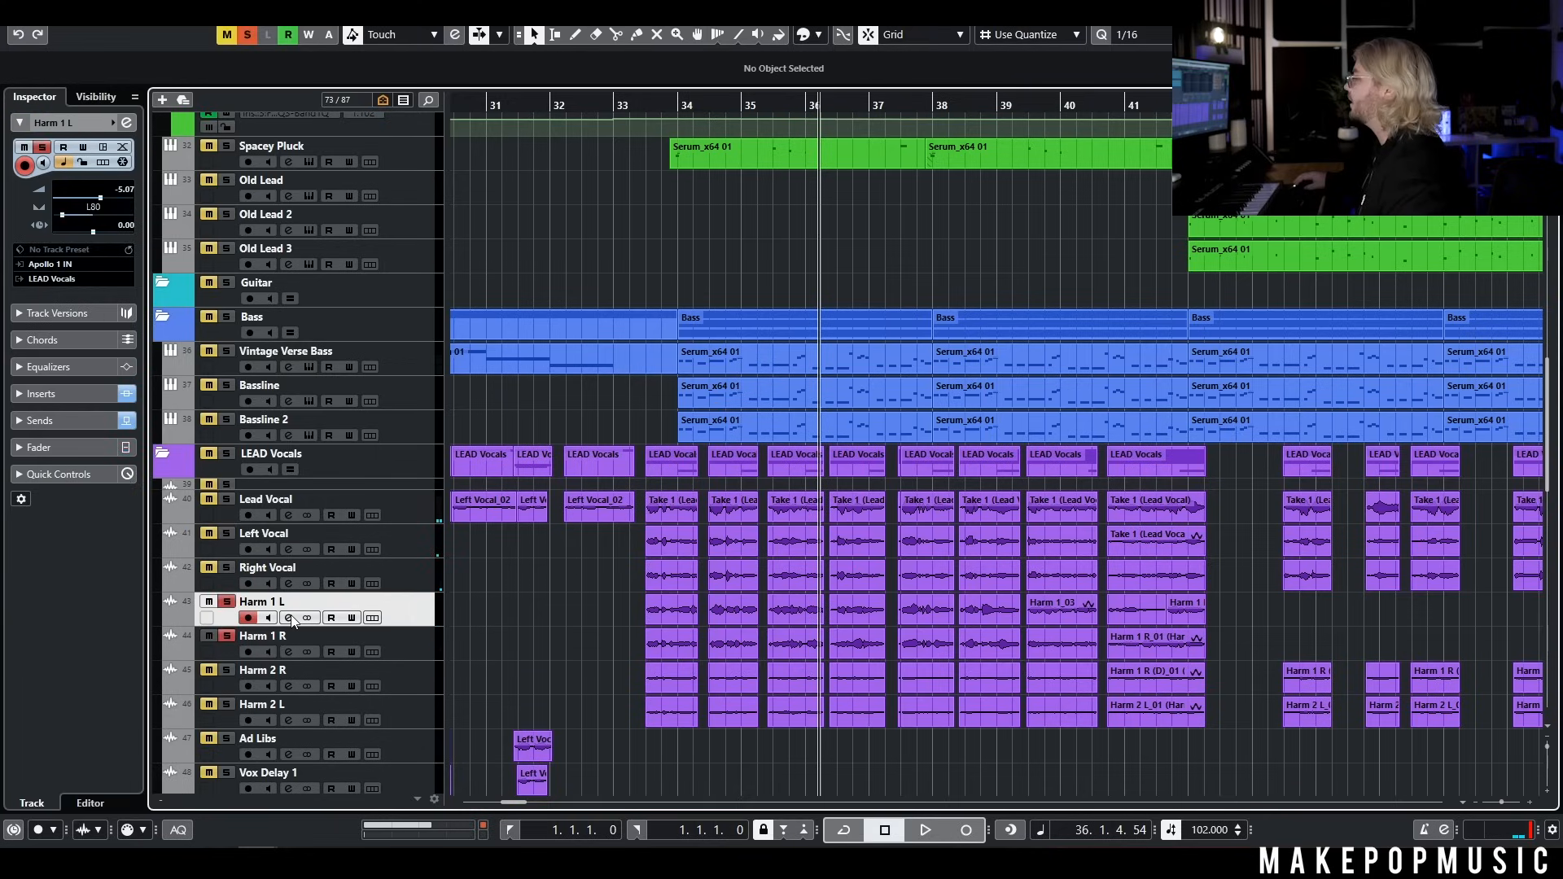
{"action": "left_click", "coordinate": [288, 618]}
{"action": "left_click_drag", "start_coordinate": [683, 59], "coordinate": [722, 48]}
{"action": "left_click", "coordinate": [620, 106]}
{"action": "key", "text": "space"}
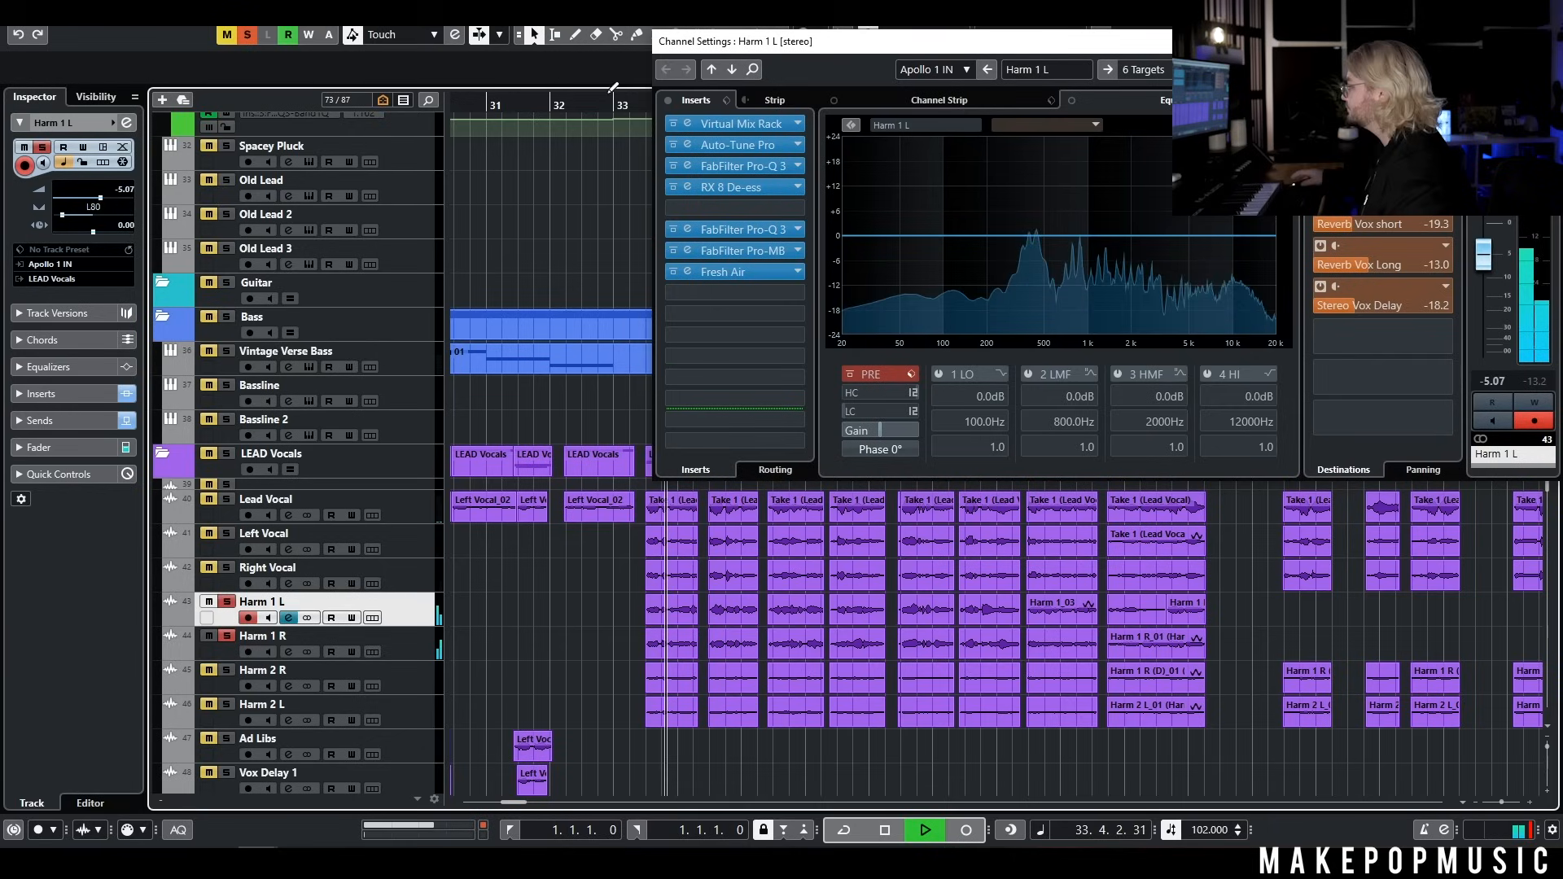
Add Right Vocal, Left Vocal and Lead Vocal to the soloed harmonies during playback, ending with playback stopped and all solos cleared
{"action": "left_click", "coordinate": [227, 568]}
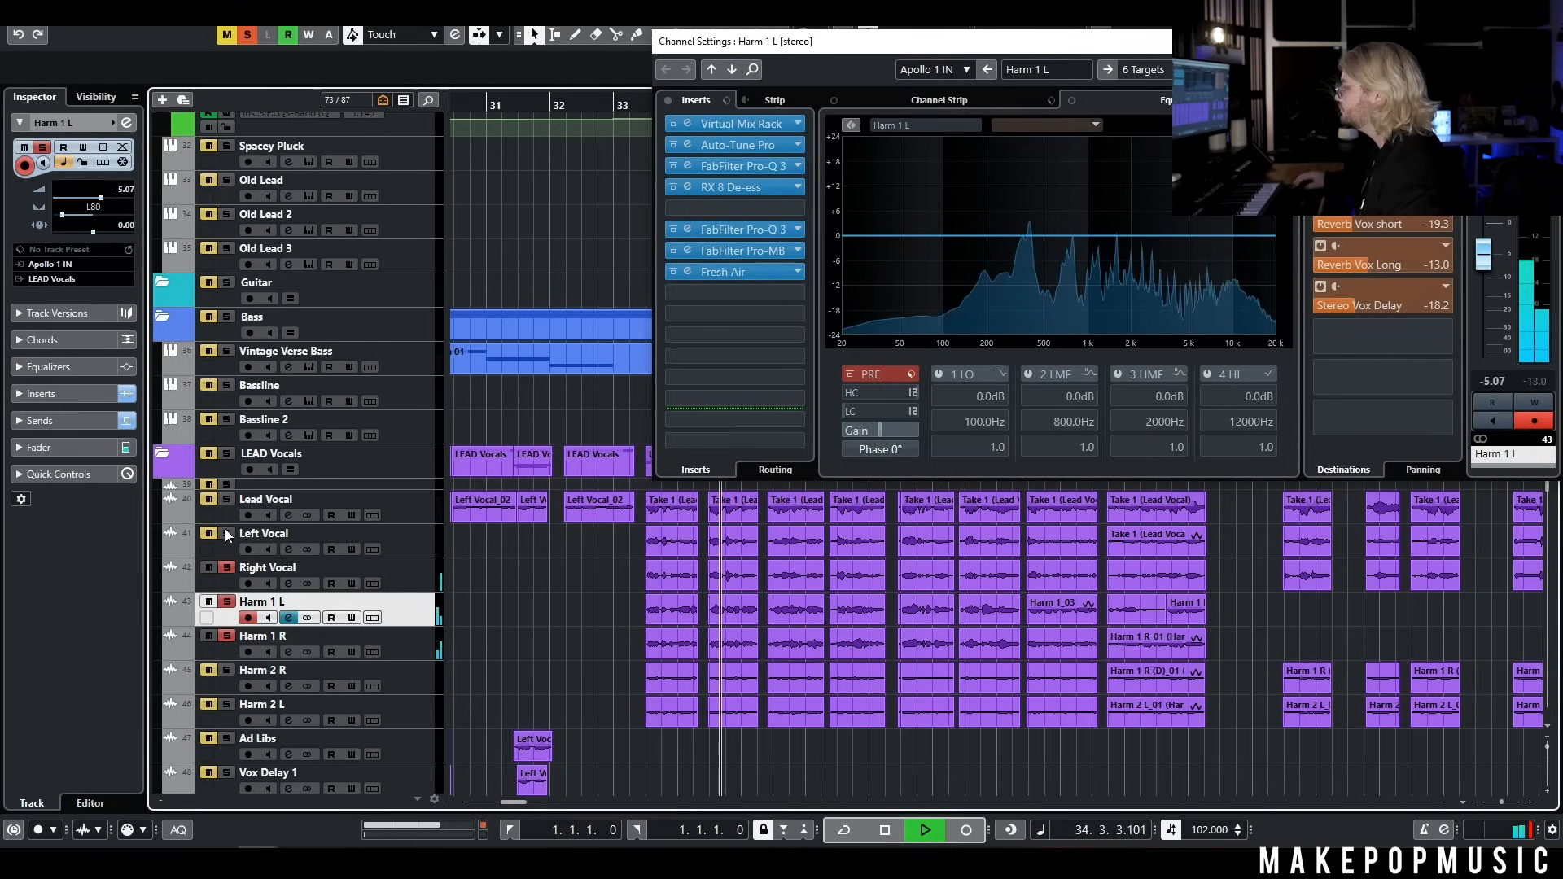
{"action": "left_click", "coordinate": [228, 534]}
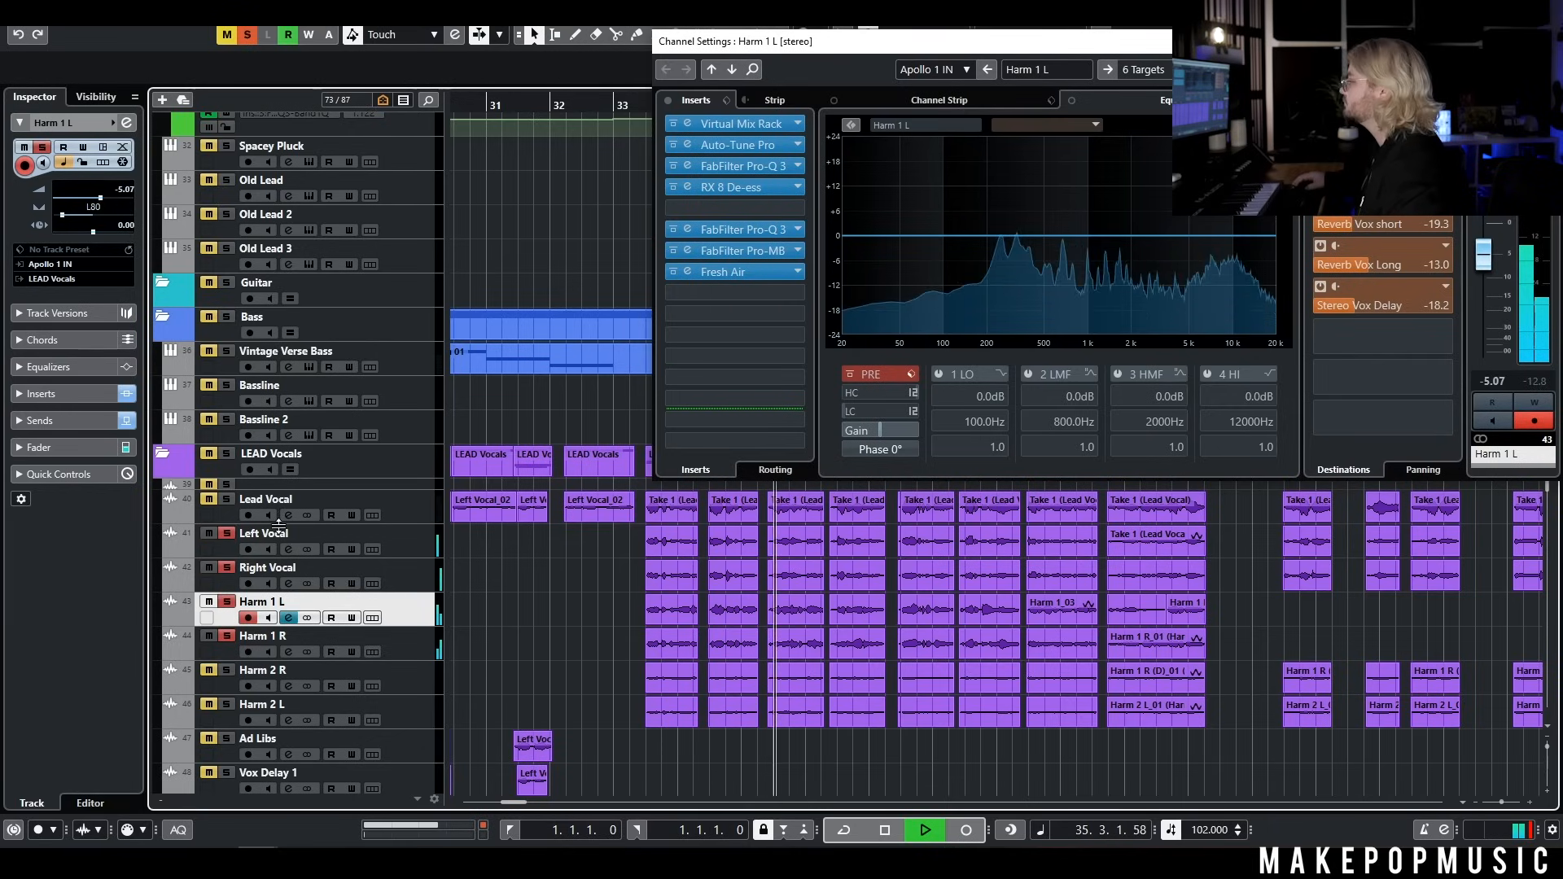
{"action": "left_click", "coordinate": [227, 500]}
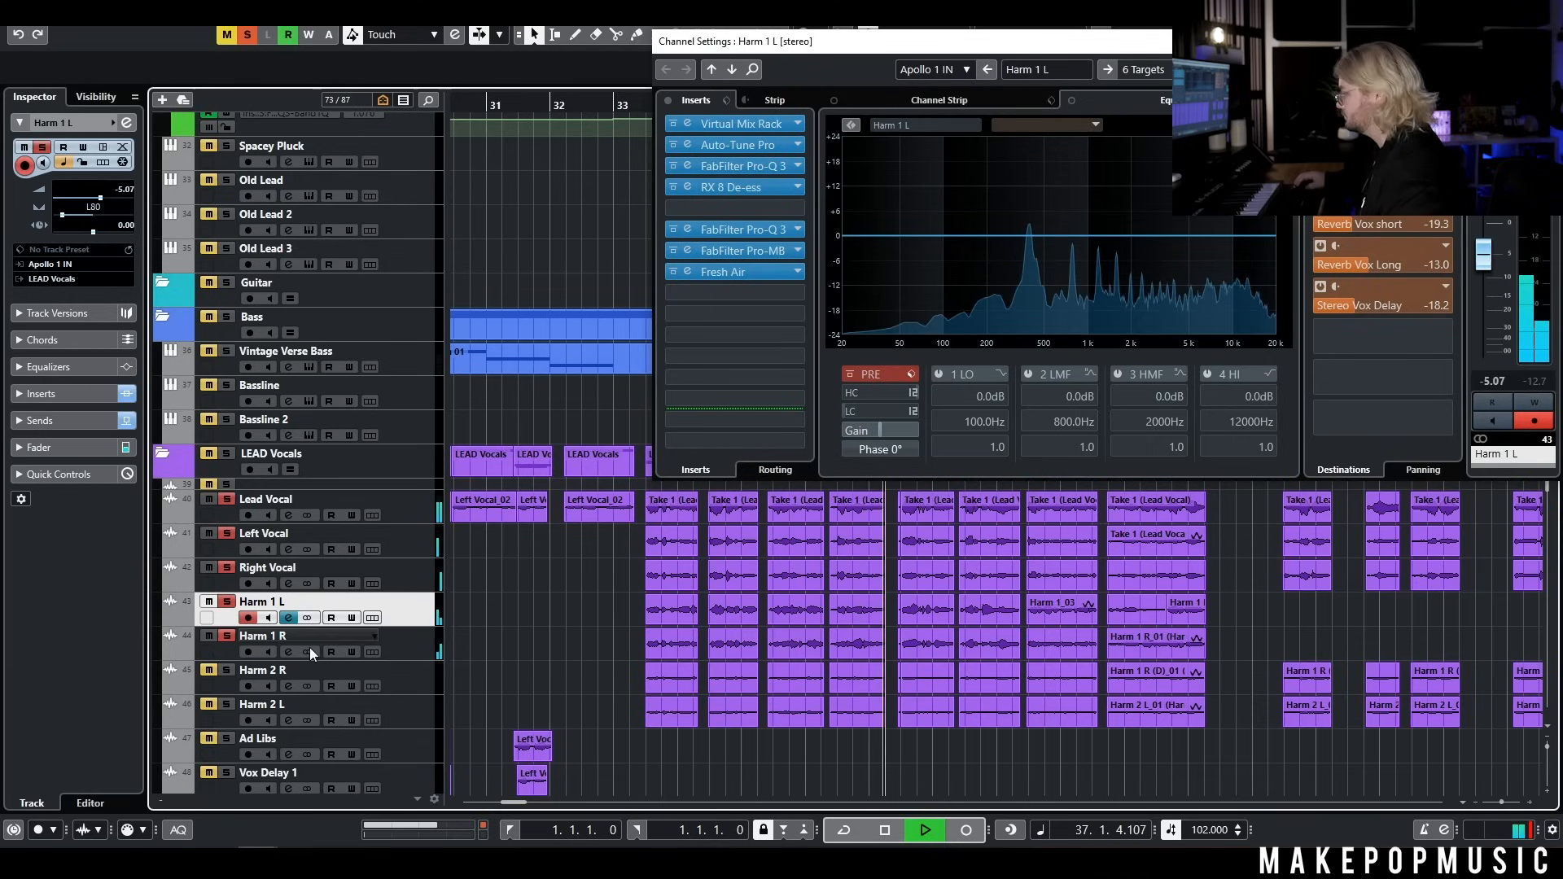
{"action": "key", "text": "space"}
{"action": "left_click", "coordinate": [248, 37]}
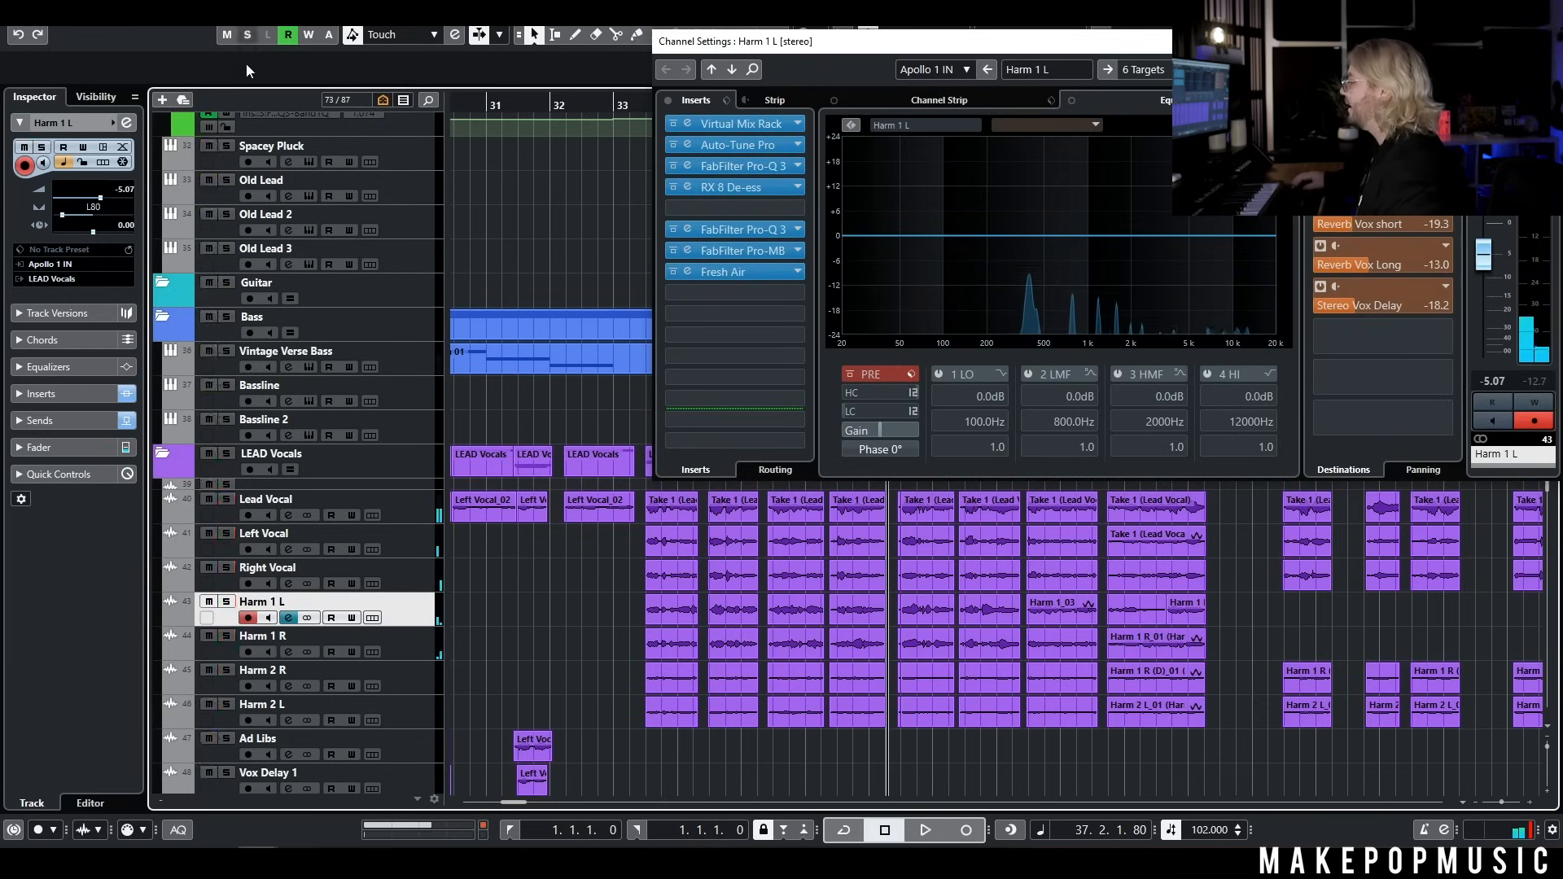
Solo Harm 2 L and Harm 2 R and play them from around bar 33
{"action": "left_click", "coordinate": [227, 705]}
{"action": "left_click", "coordinate": [227, 670]}
{"action": "left_click", "coordinate": [632, 109]}
{"action": "key", "text": "space"}
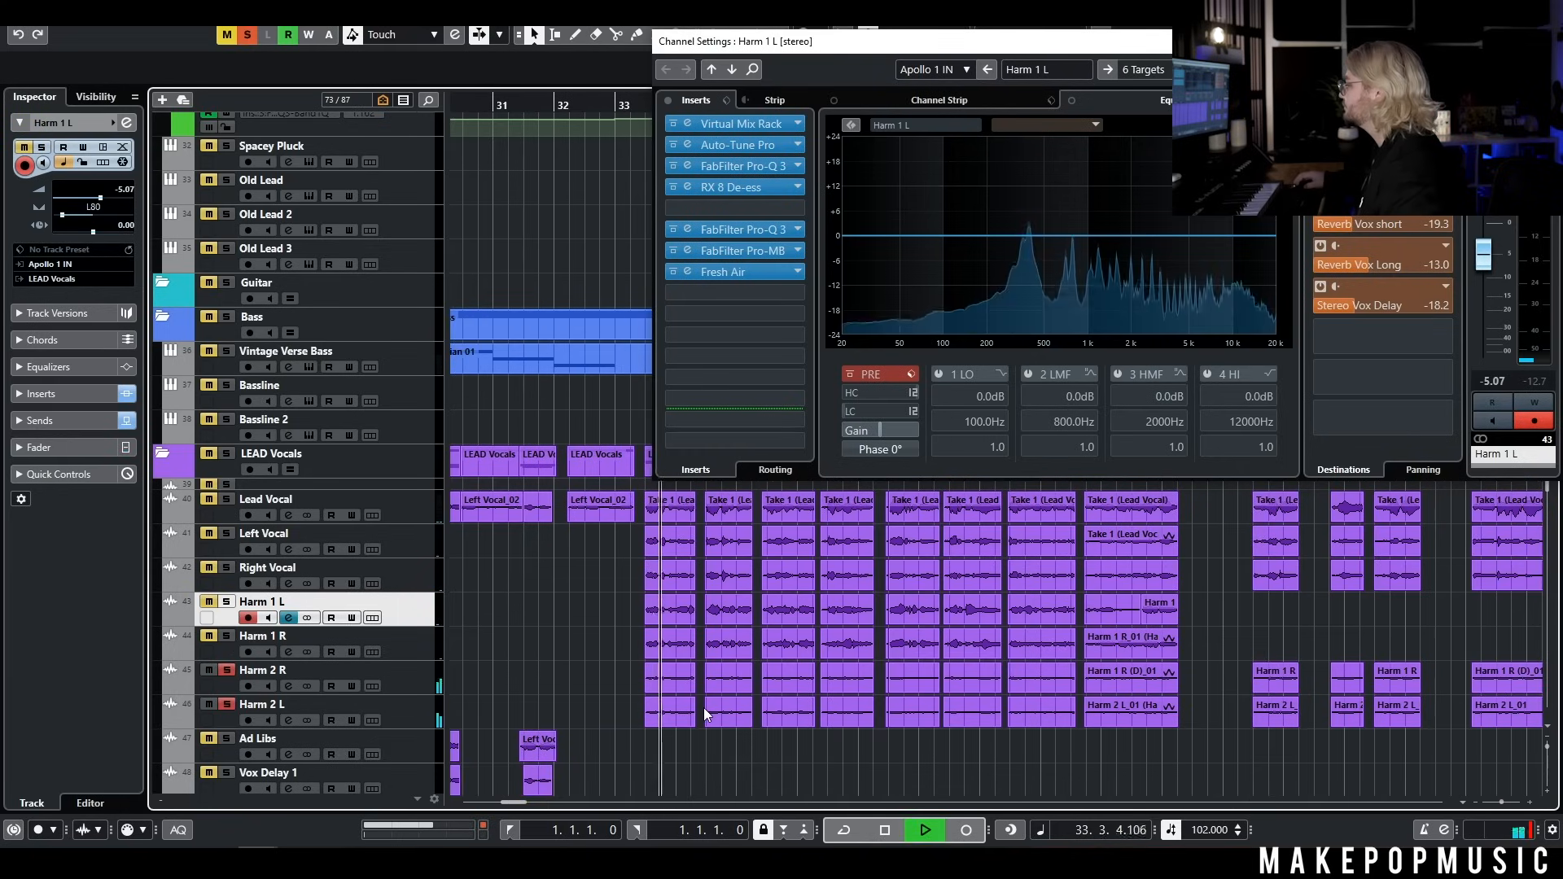
Add the lead, left and right vocals and both Harm 1 tracks to the solo, and close the Harm 1 L channel settings
{"action": "left_click", "coordinate": [227, 568]}
{"action": "left_click", "coordinate": [226, 533]}
{"action": "left_click", "coordinate": [228, 499]}
{"action": "left_click", "coordinate": [227, 636]}
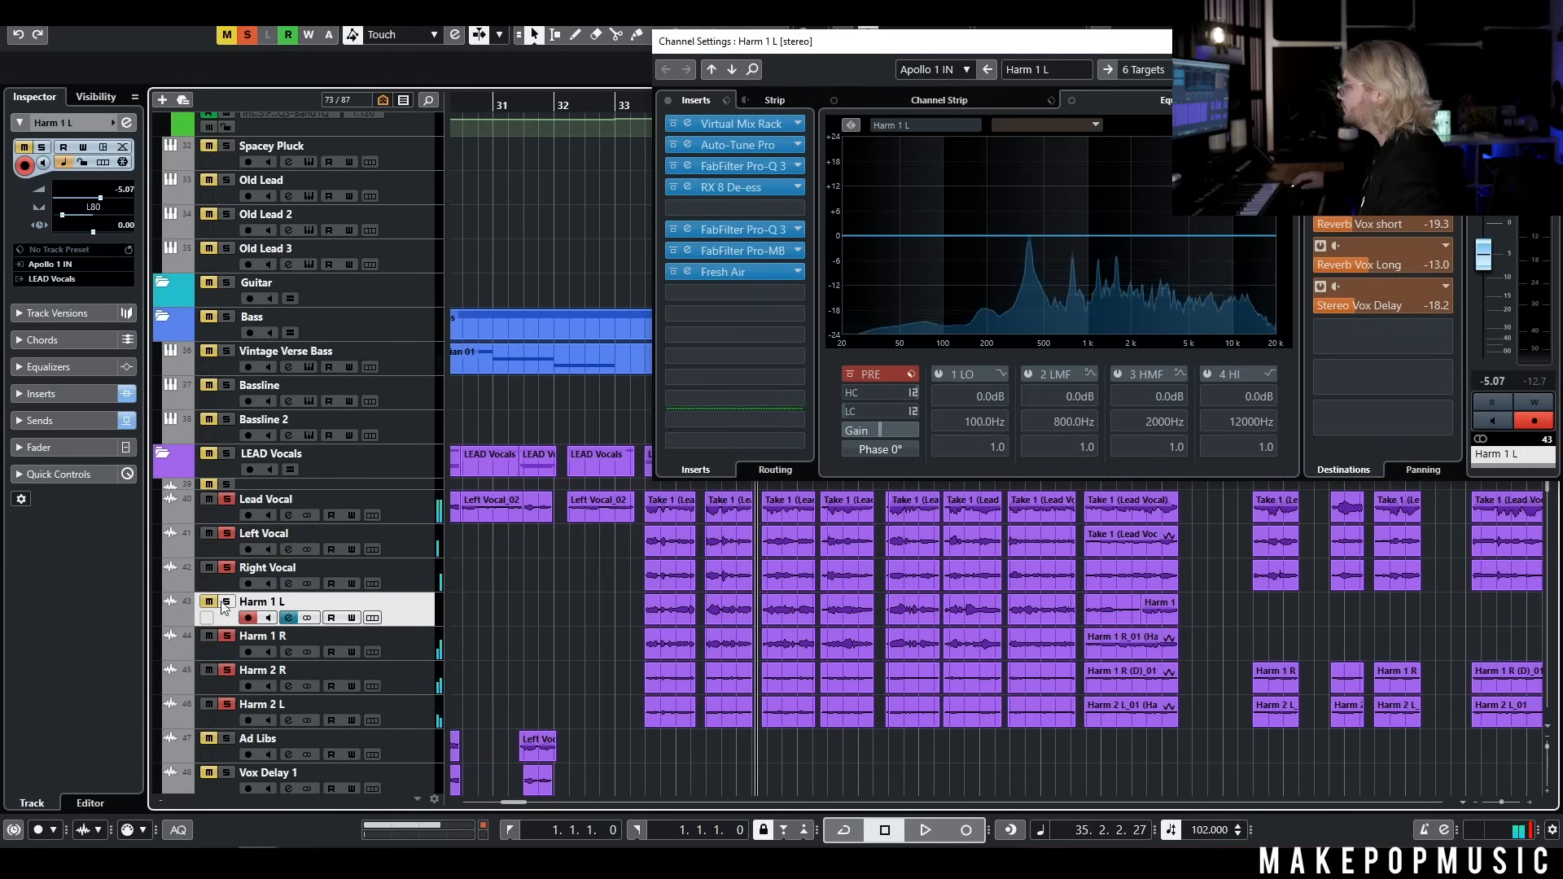
{"action": "left_click", "coordinate": [226, 603]}
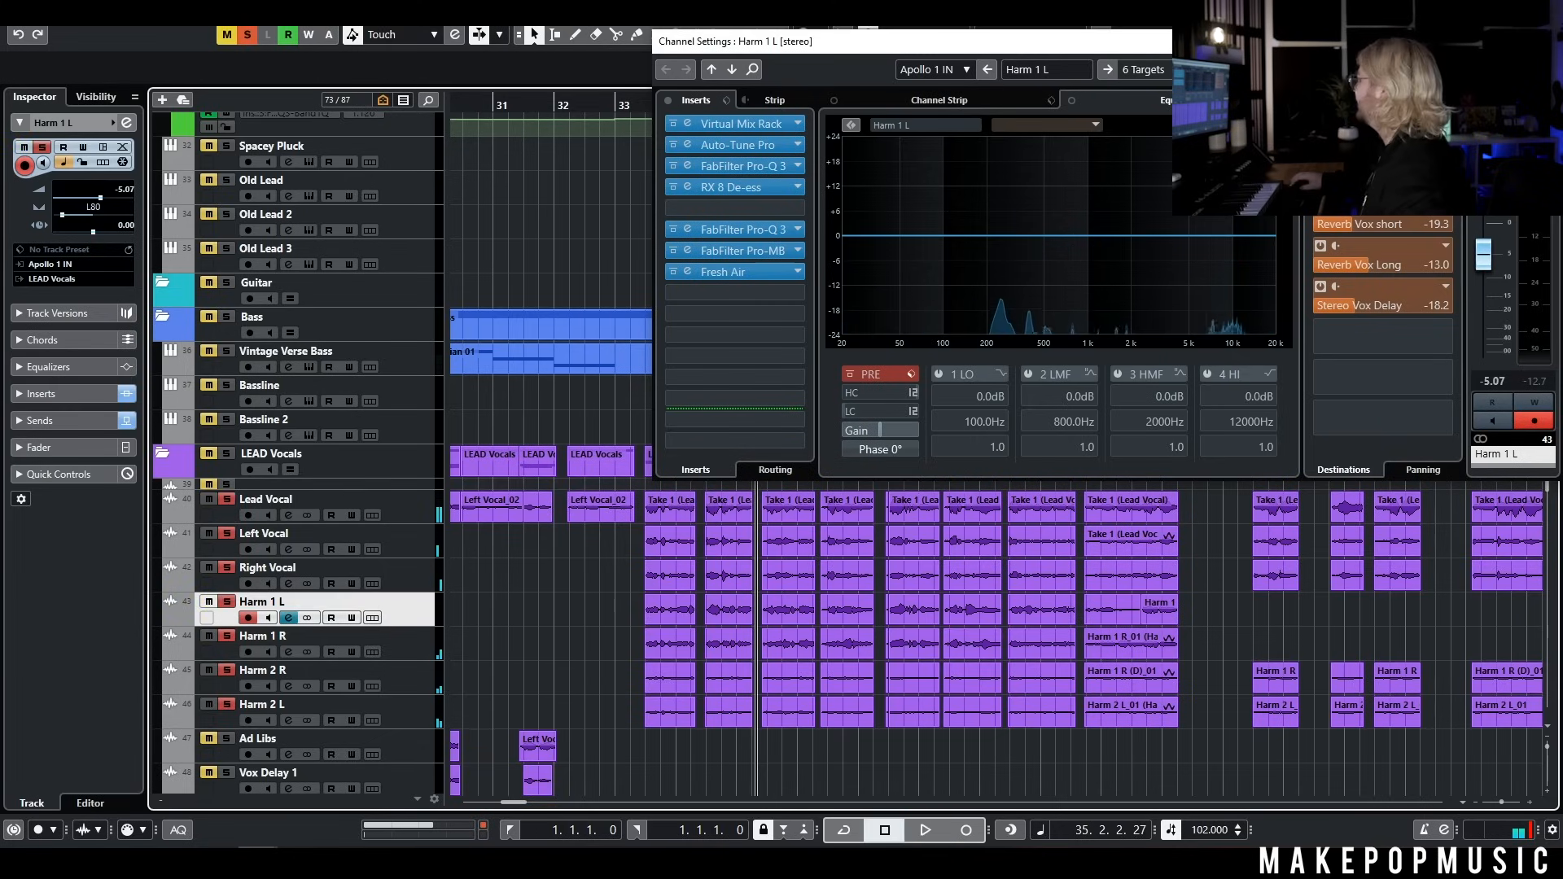
{"action": "left_click", "coordinate": [1543, 42]}
Include Vox Delay 3 in the soloed chorus vocals and play the stack from around bar 33
{"action": "scroll", "coordinate": [1040, 562], "scroll_direction": "down", "scroll_amount": 2}
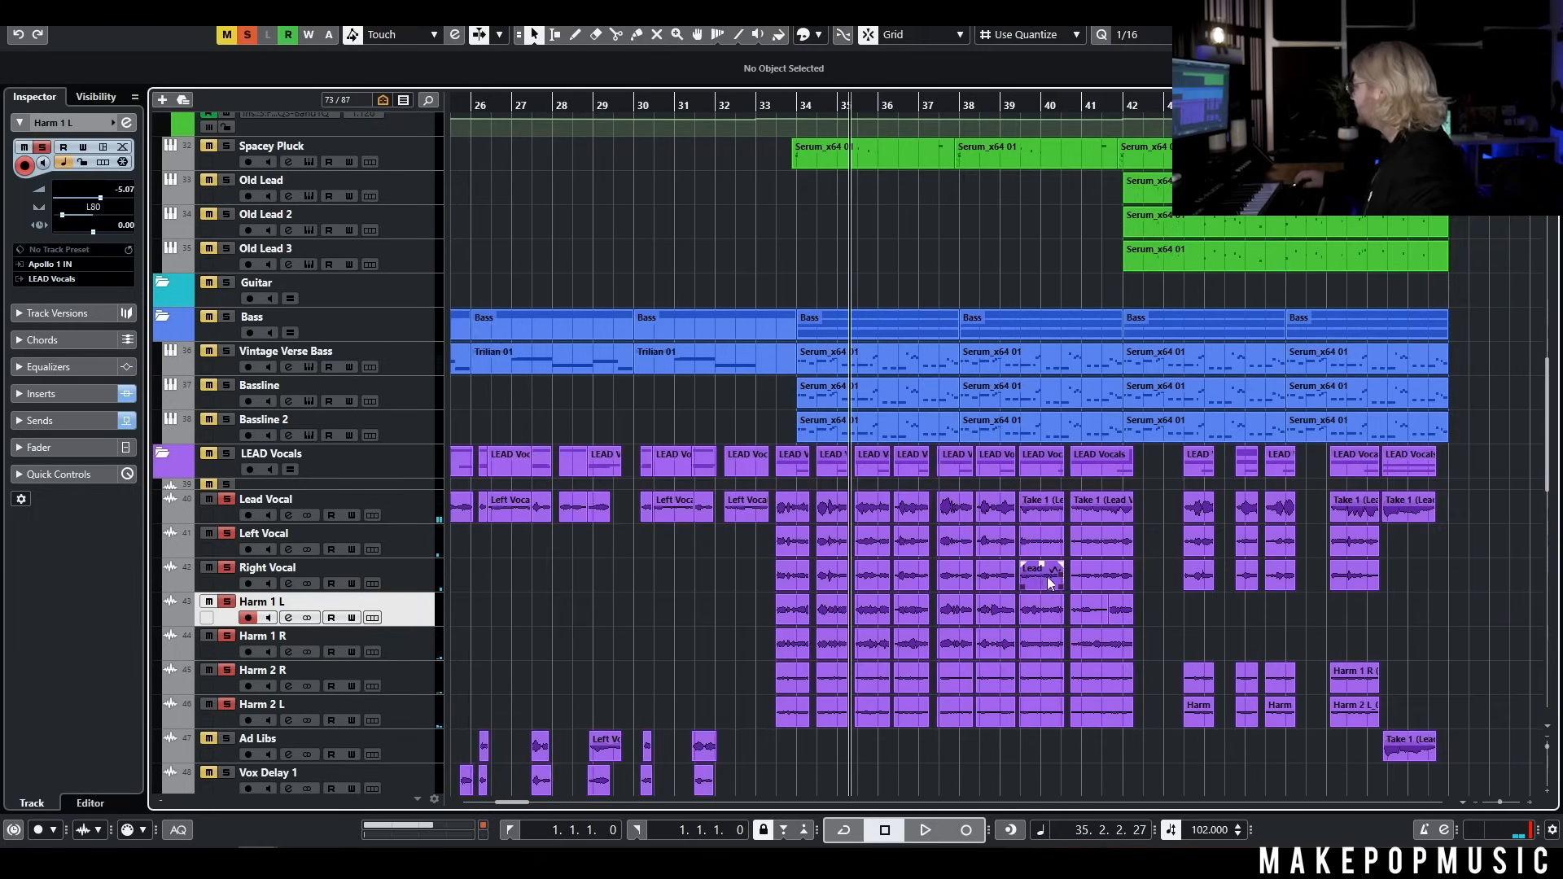
{"action": "scroll", "coordinate": [1055, 636], "scroll_direction": "right", "scroll_amount": 3}
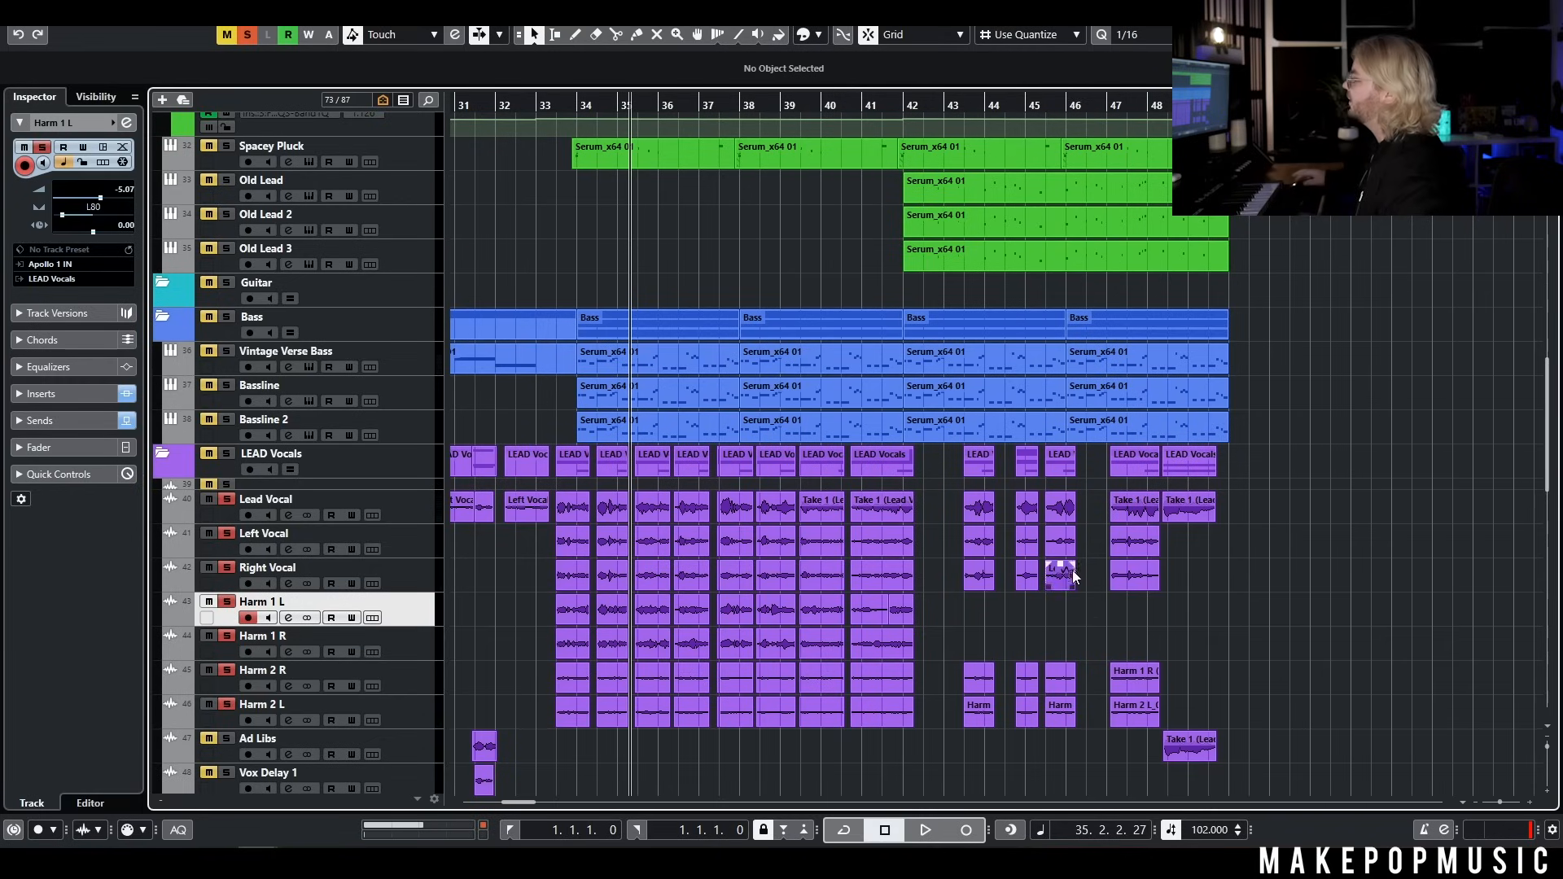
{"action": "scroll", "coordinate": [501, 659], "scroll_direction": "down", "scroll_amount": 5}
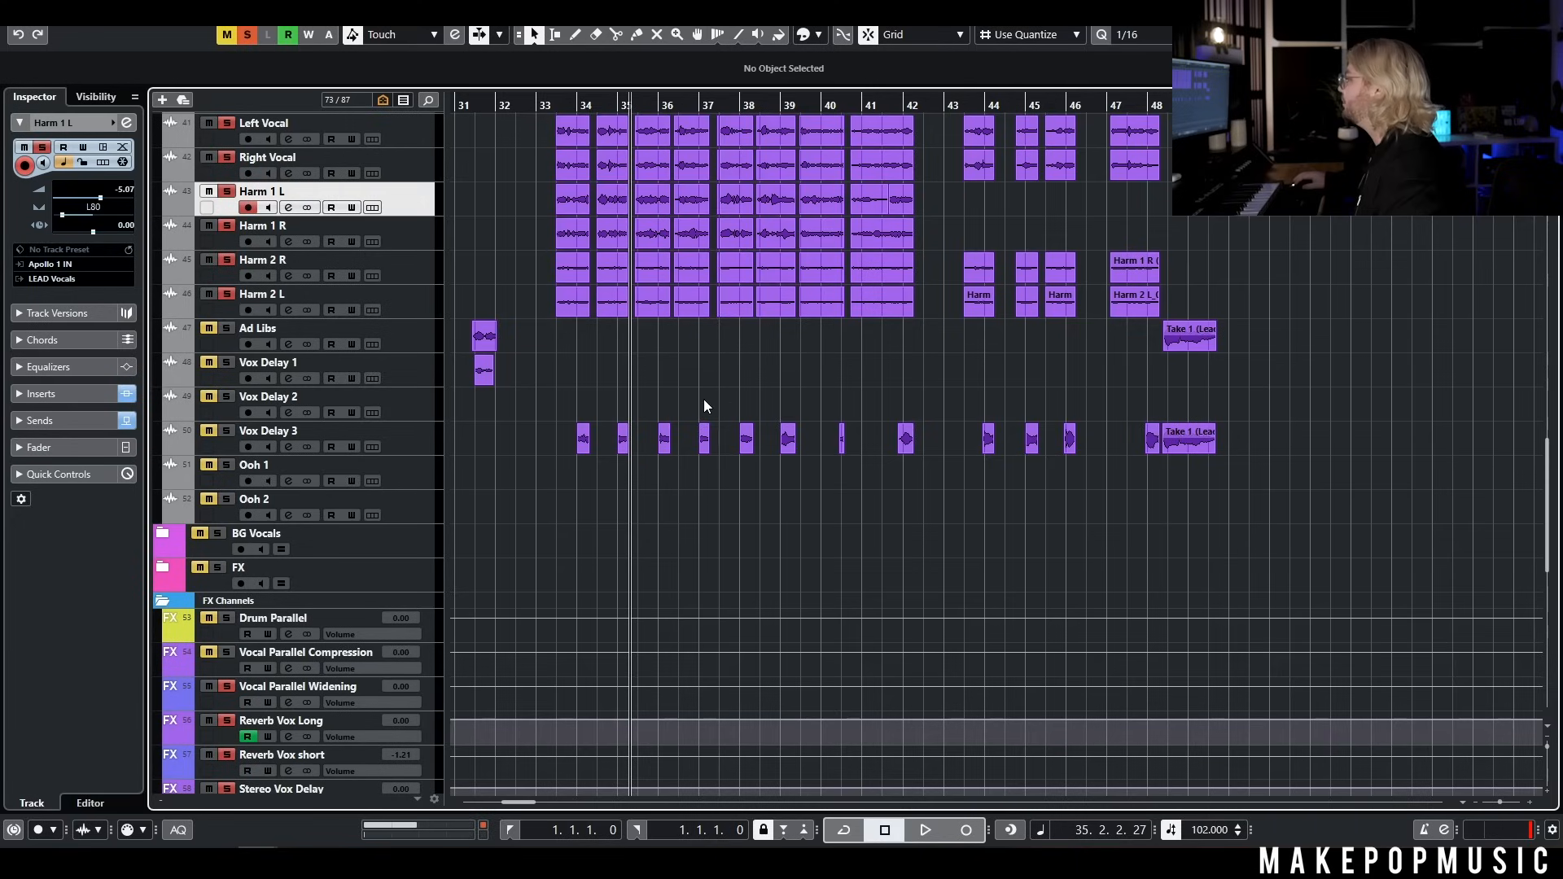
{"action": "left_click", "coordinate": [550, 105]}
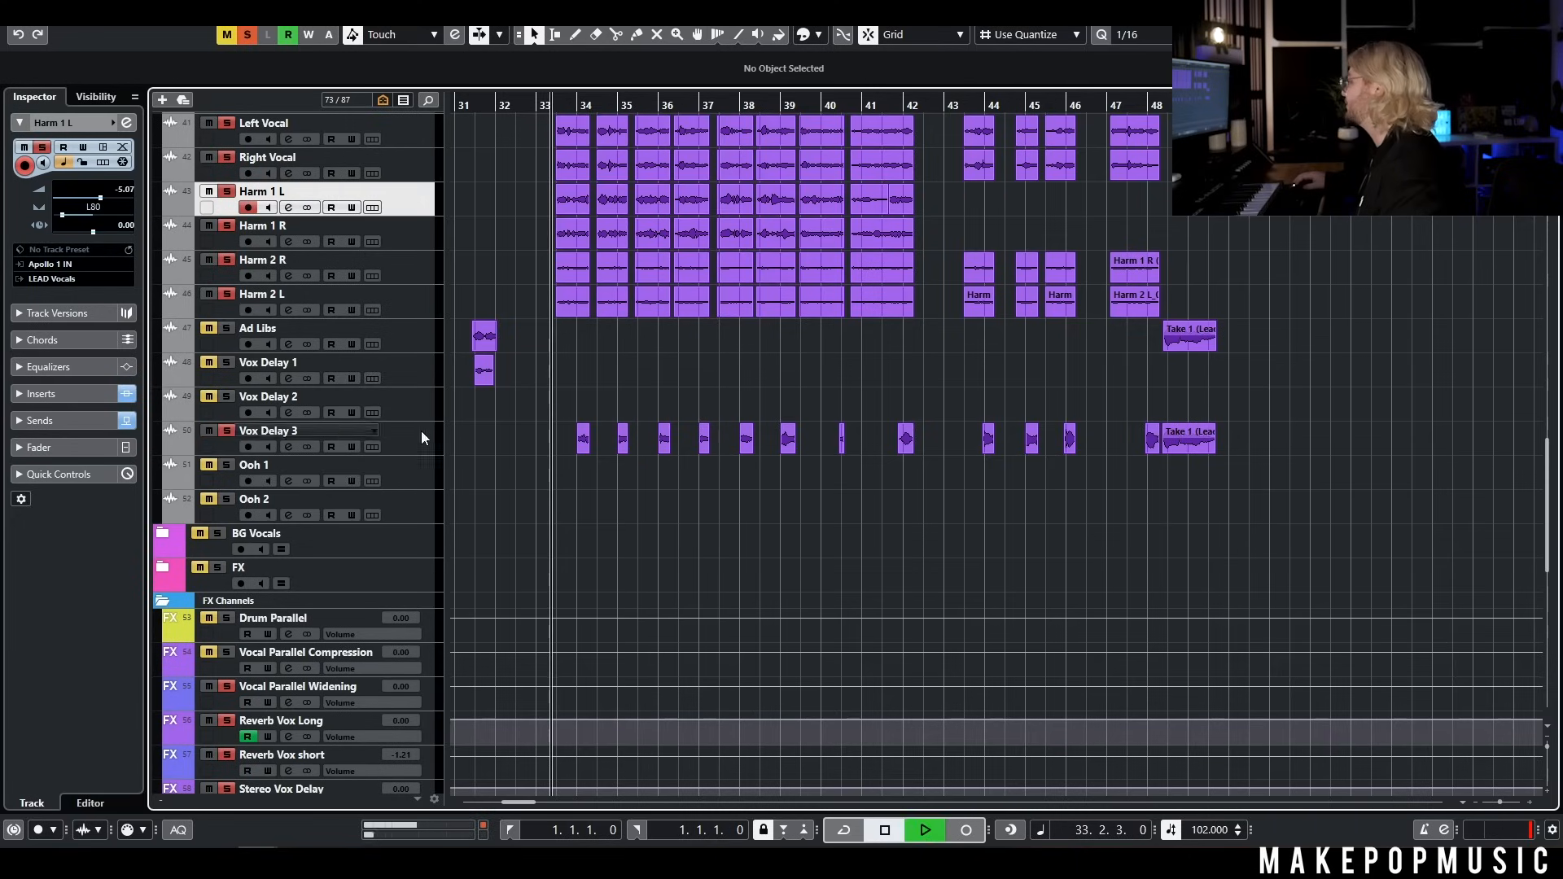
{"action": "key", "text": "space"}
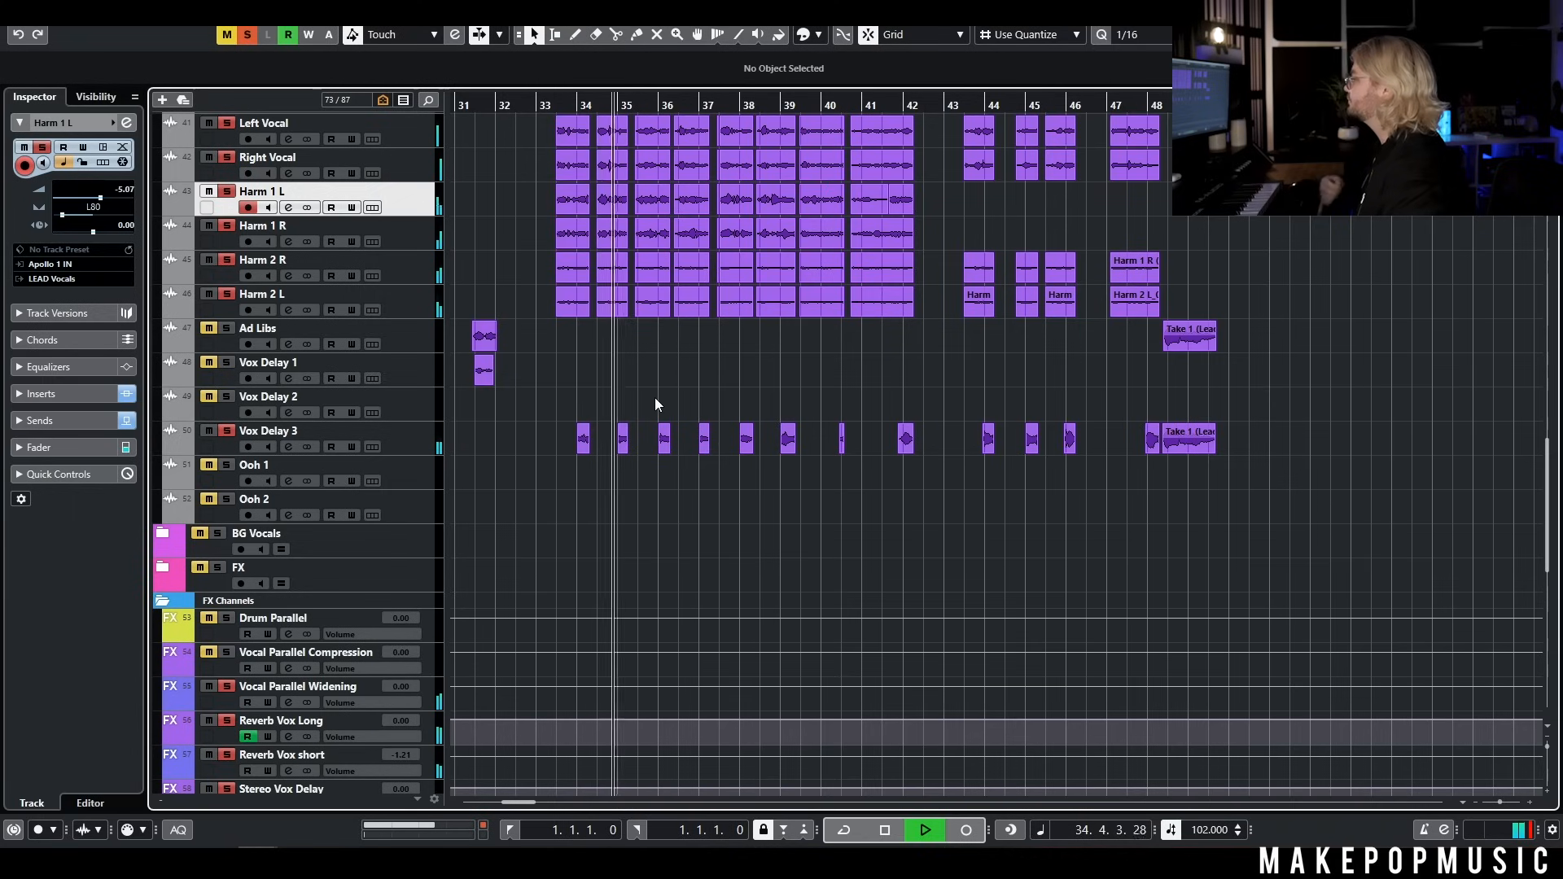
{"action": "scroll", "coordinate": [655, 397], "scroll_direction": "up", "scroll_amount": 5}
{"action": "key", "text": "space"}
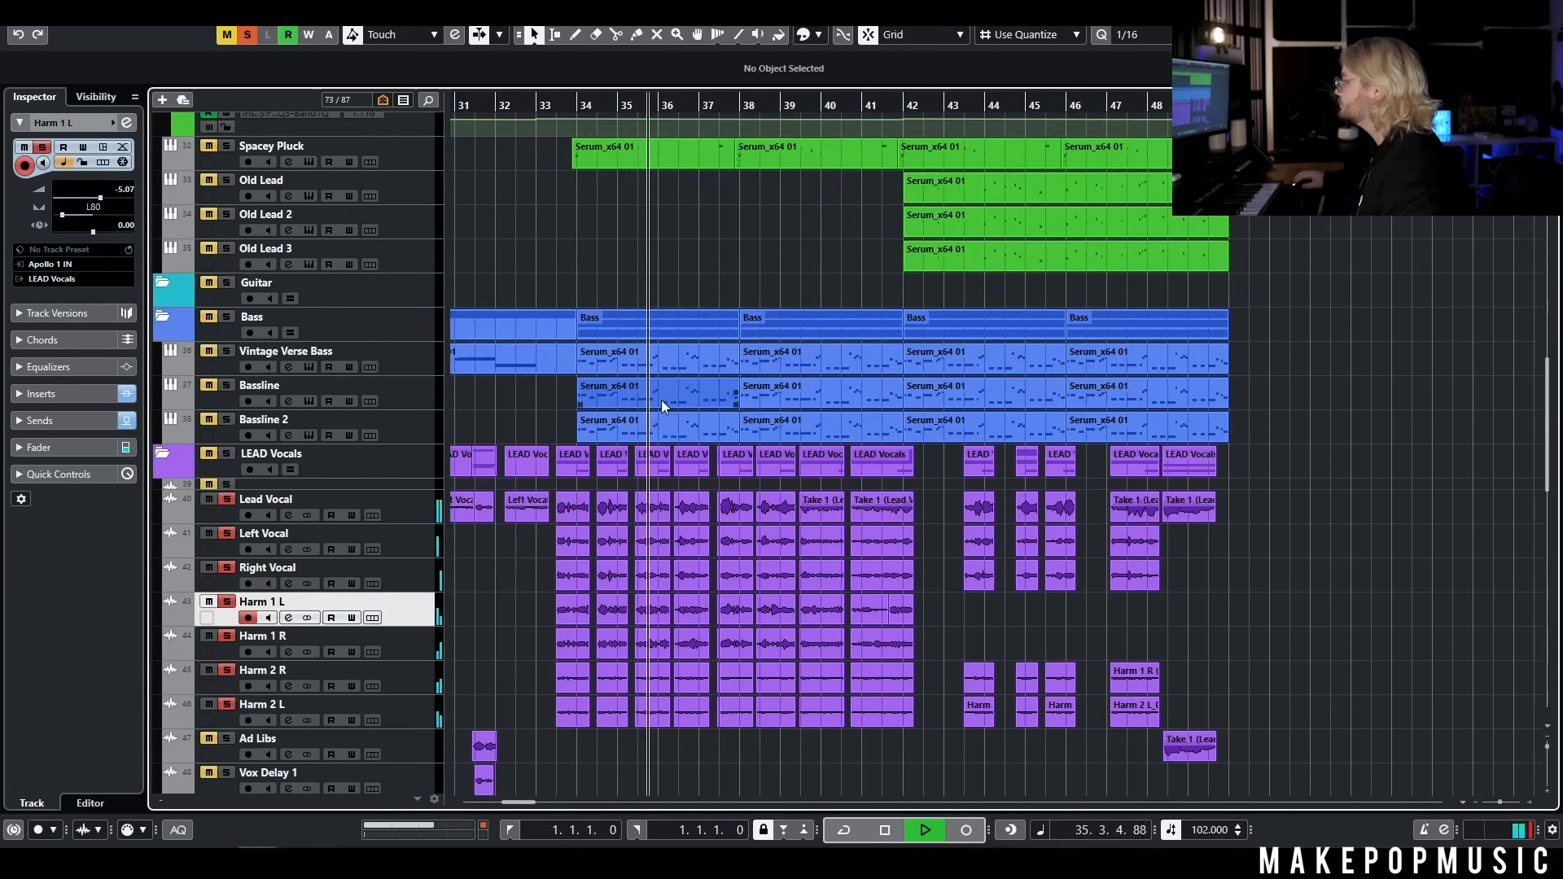
Clear all solos and play the full mix into the chorus from around bar 32
{"action": "left_click", "coordinate": [248, 35]}
{"action": "left_click", "coordinate": [498, 104]}
{"action": "key", "text": "space"}
{"action": "key", "text": "g"}
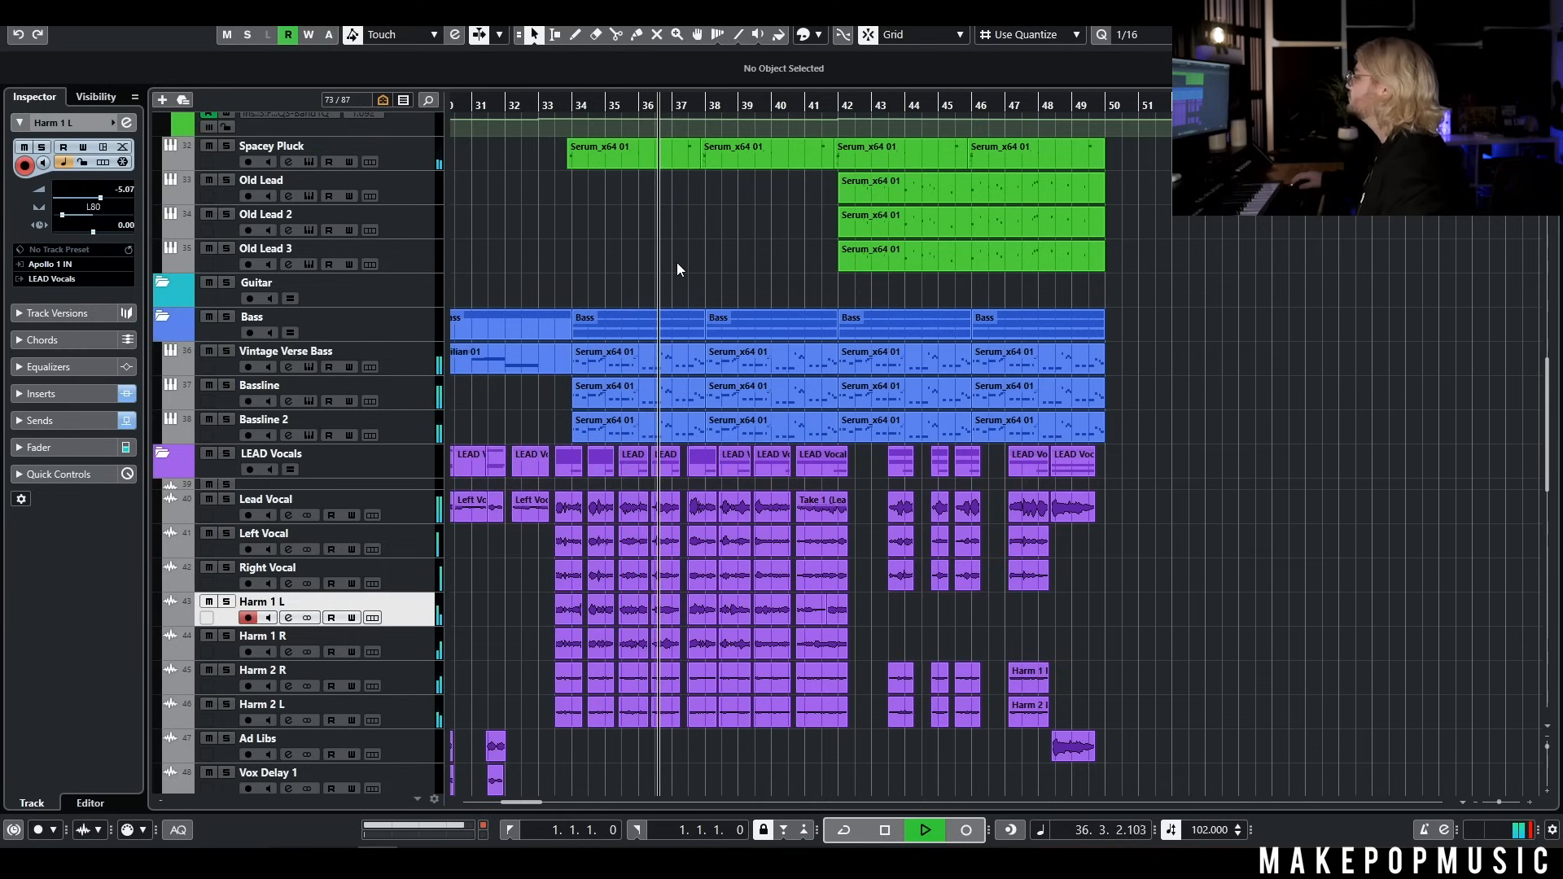
{"action": "key", "text": "space"}
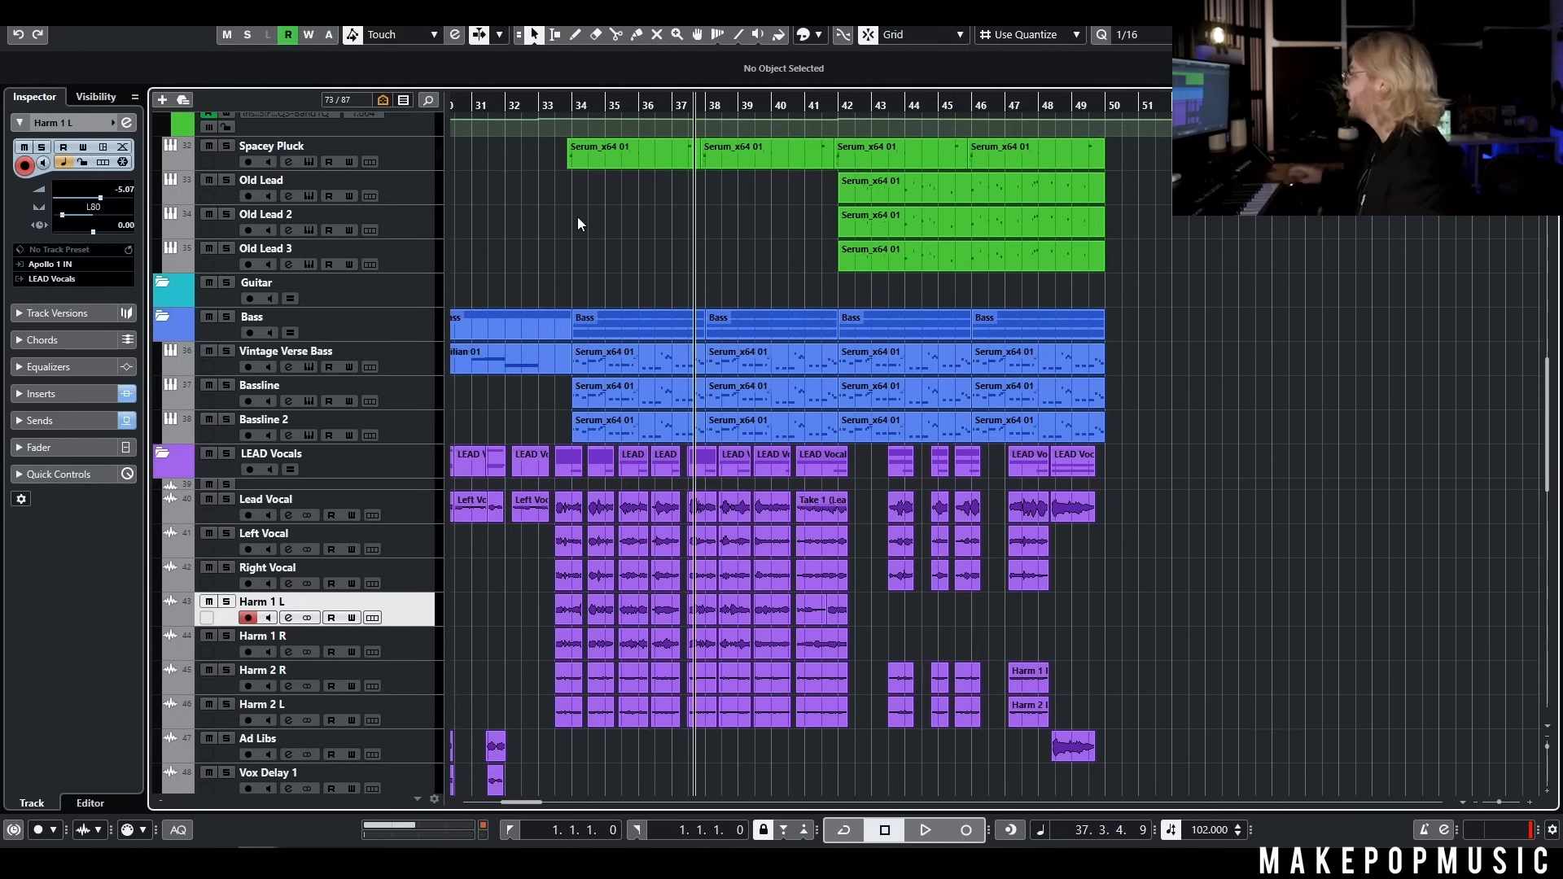
Examine the vocal arrangement across the verse and chorus, from the Lead Vocal down to the vocal delay tracks
{"action": "scroll", "coordinate": [601, 272], "scroll_direction": "down", "scroll_amount": 1}
{"action": "scroll", "coordinate": [604, 269], "scroll_direction": "left", "scroll_amount": 3}
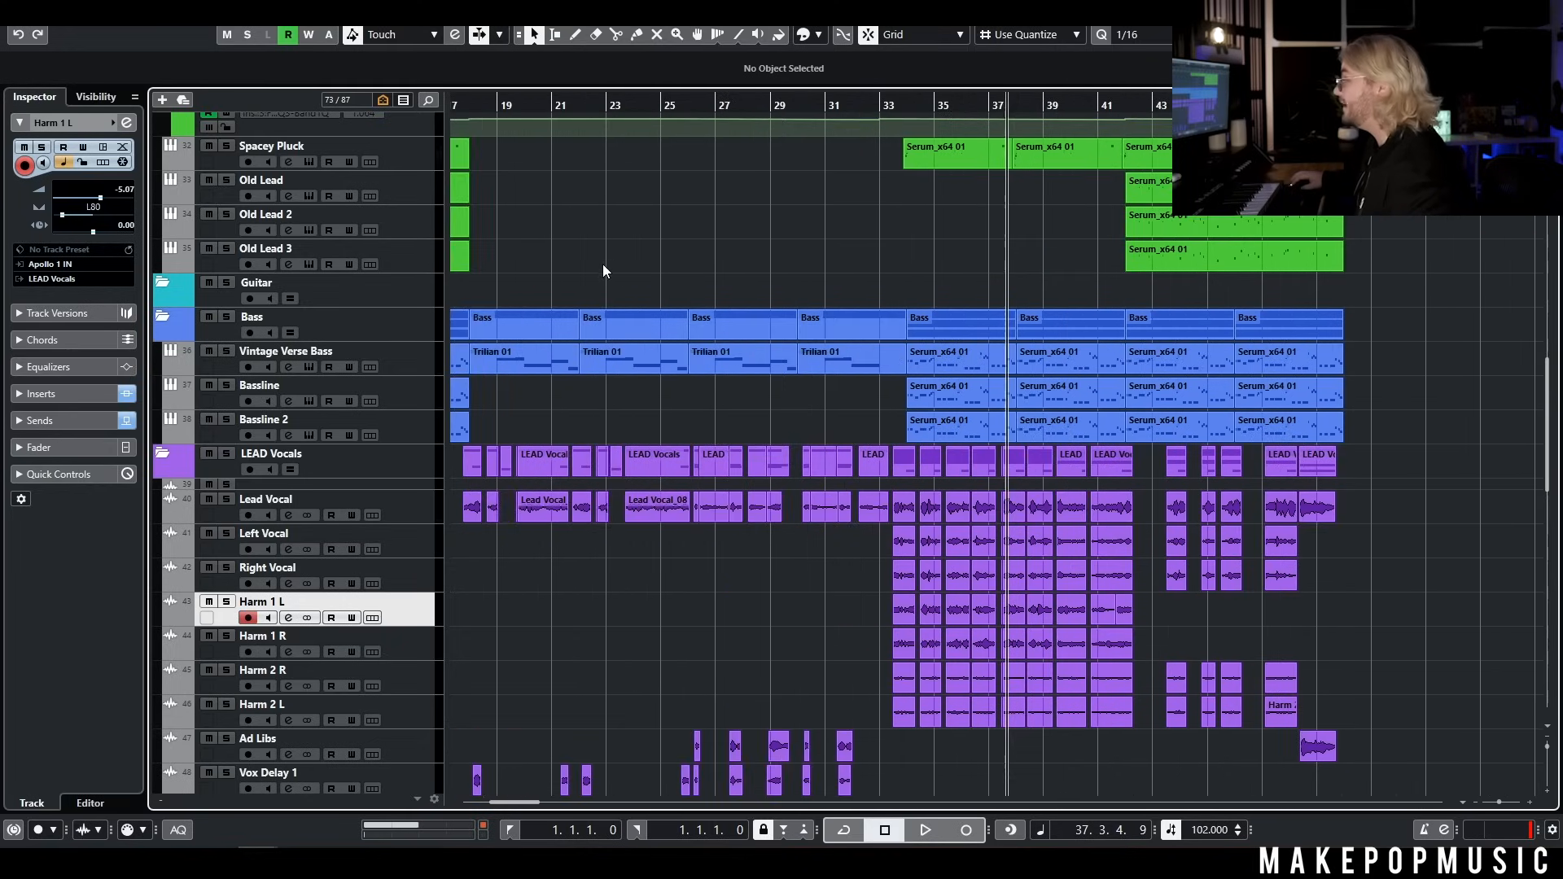
{"action": "scroll", "coordinate": [654, 264], "scroll_direction": "right", "scroll_amount": 2}
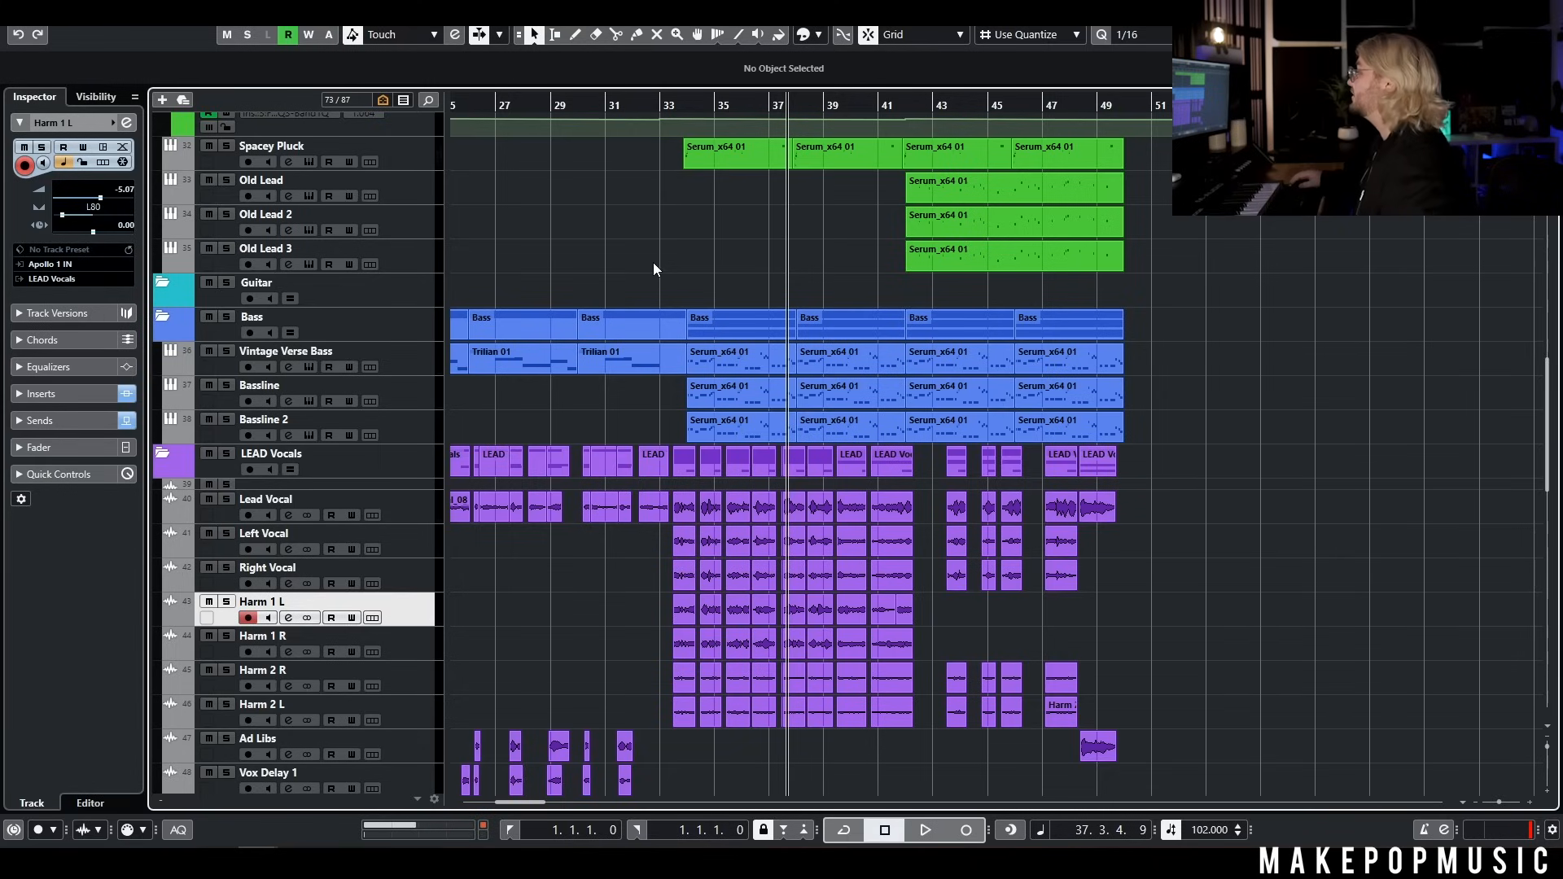
{"action": "scroll", "coordinate": [984, 374], "scroll_direction": "left", "scroll_amount": 5}
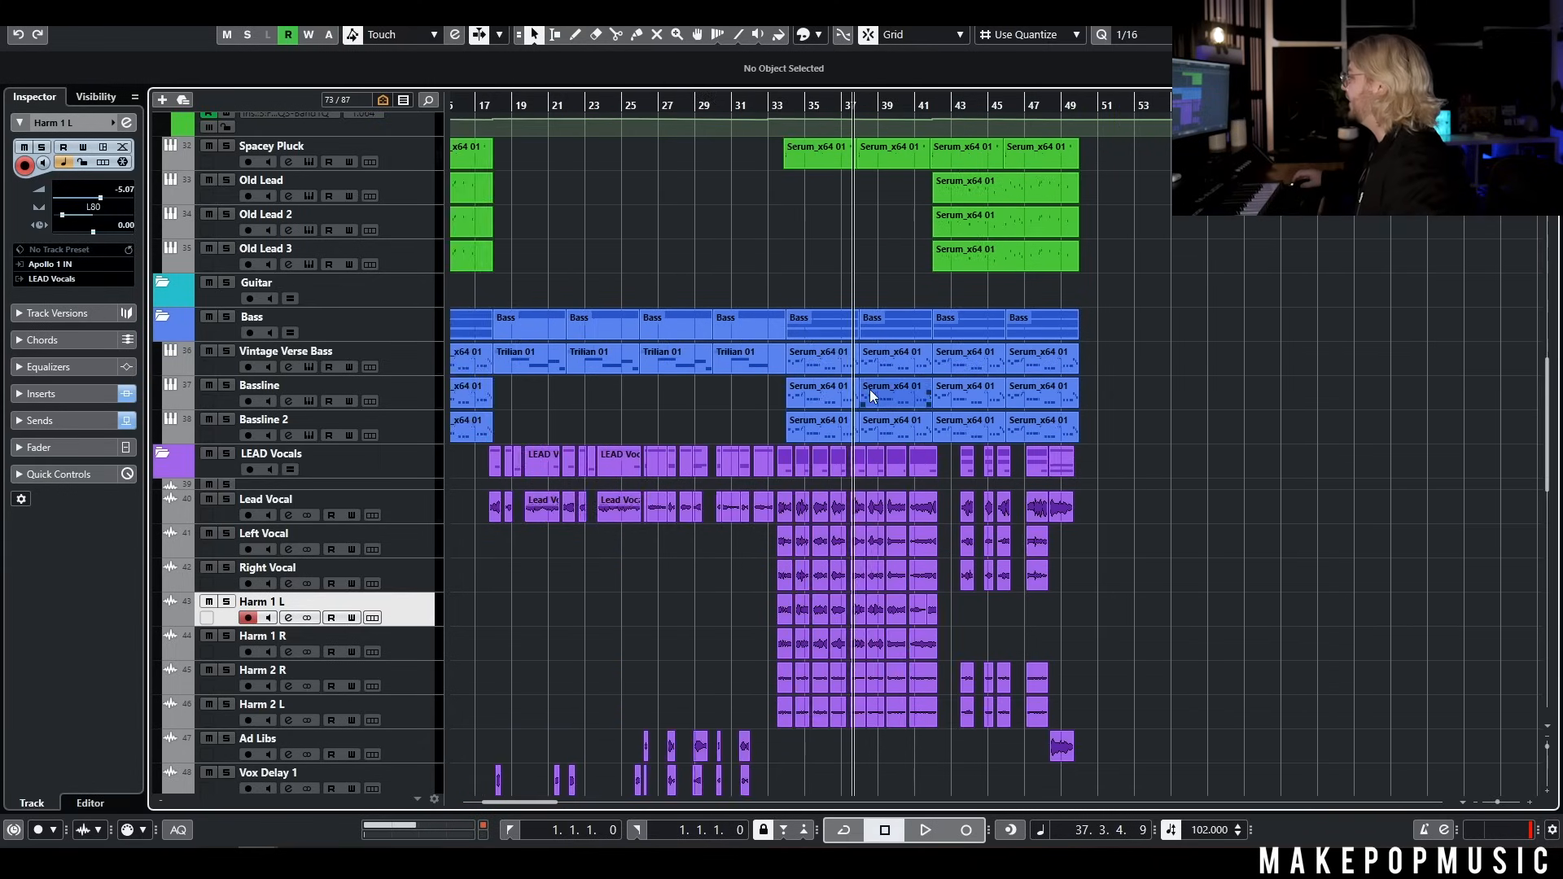
{"action": "scroll", "coordinate": [870, 390], "scroll_direction": "down", "scroll_amount": 1}
{"action": "scroll", "coordinate": [871, 407], "scroll_direction": "down", "scroll_amount": 1}
{"action": "scroll", "coordinate": [967, 443], "scroll_direction": "down", "scroll_amount": 4}
{"action": "scroll", "coordinate": [969, 443], "scroll_direction": "up", "scroll_amount": 3}
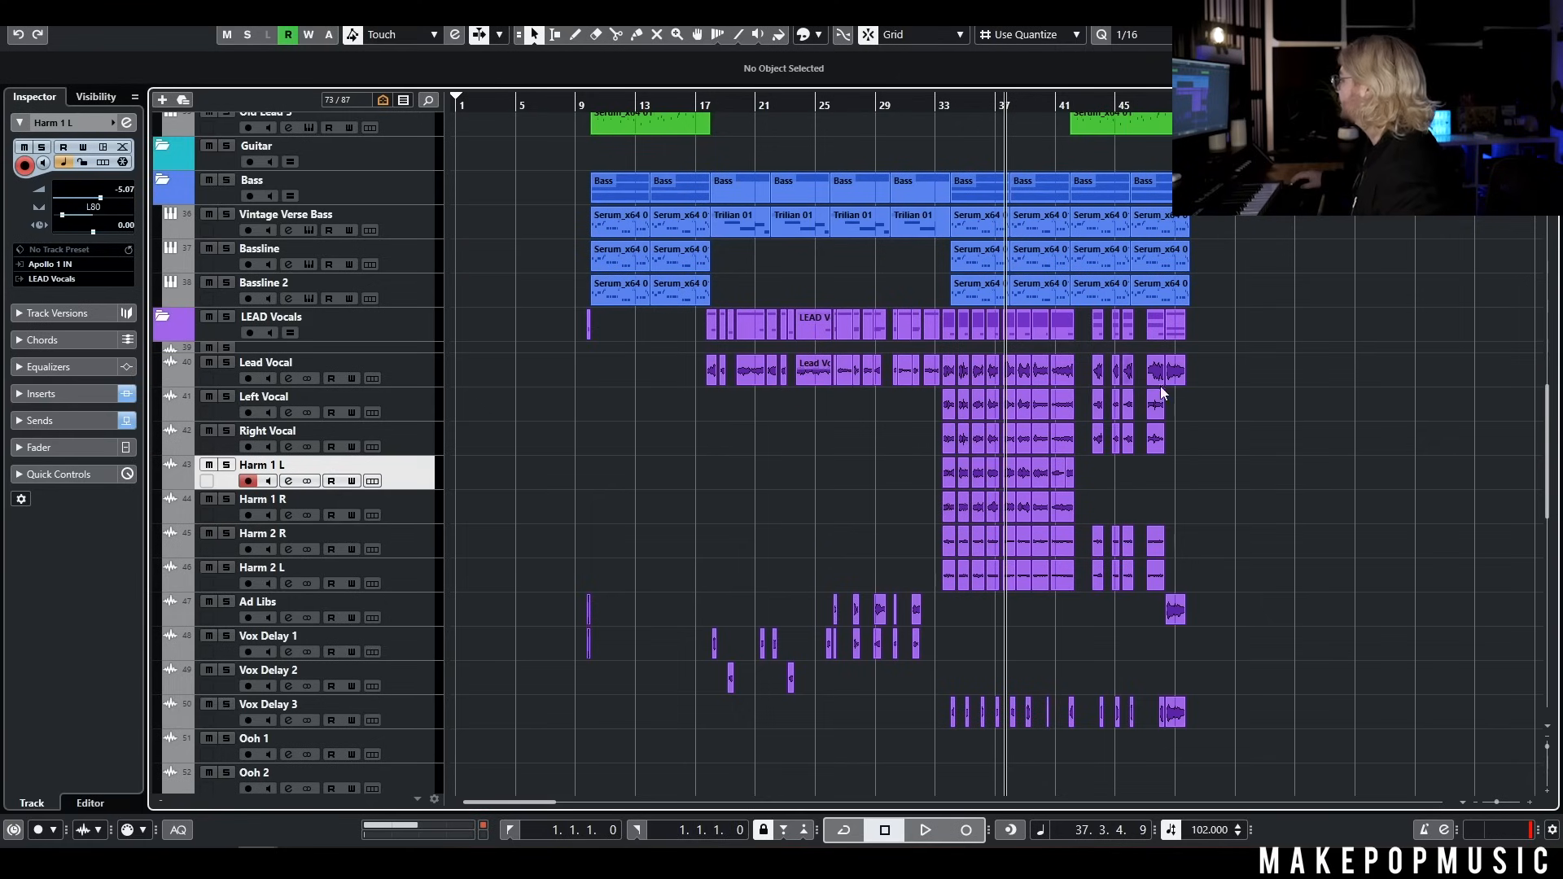
Select the chorus vocal clips from about bar 43 to 49, Lead Vocal through Vox Delay 3, and review the synth and drum tracks
{"action": "left_click_drag", "start_coordinate": [1201, 370], "coordinate": [1112, 698]}
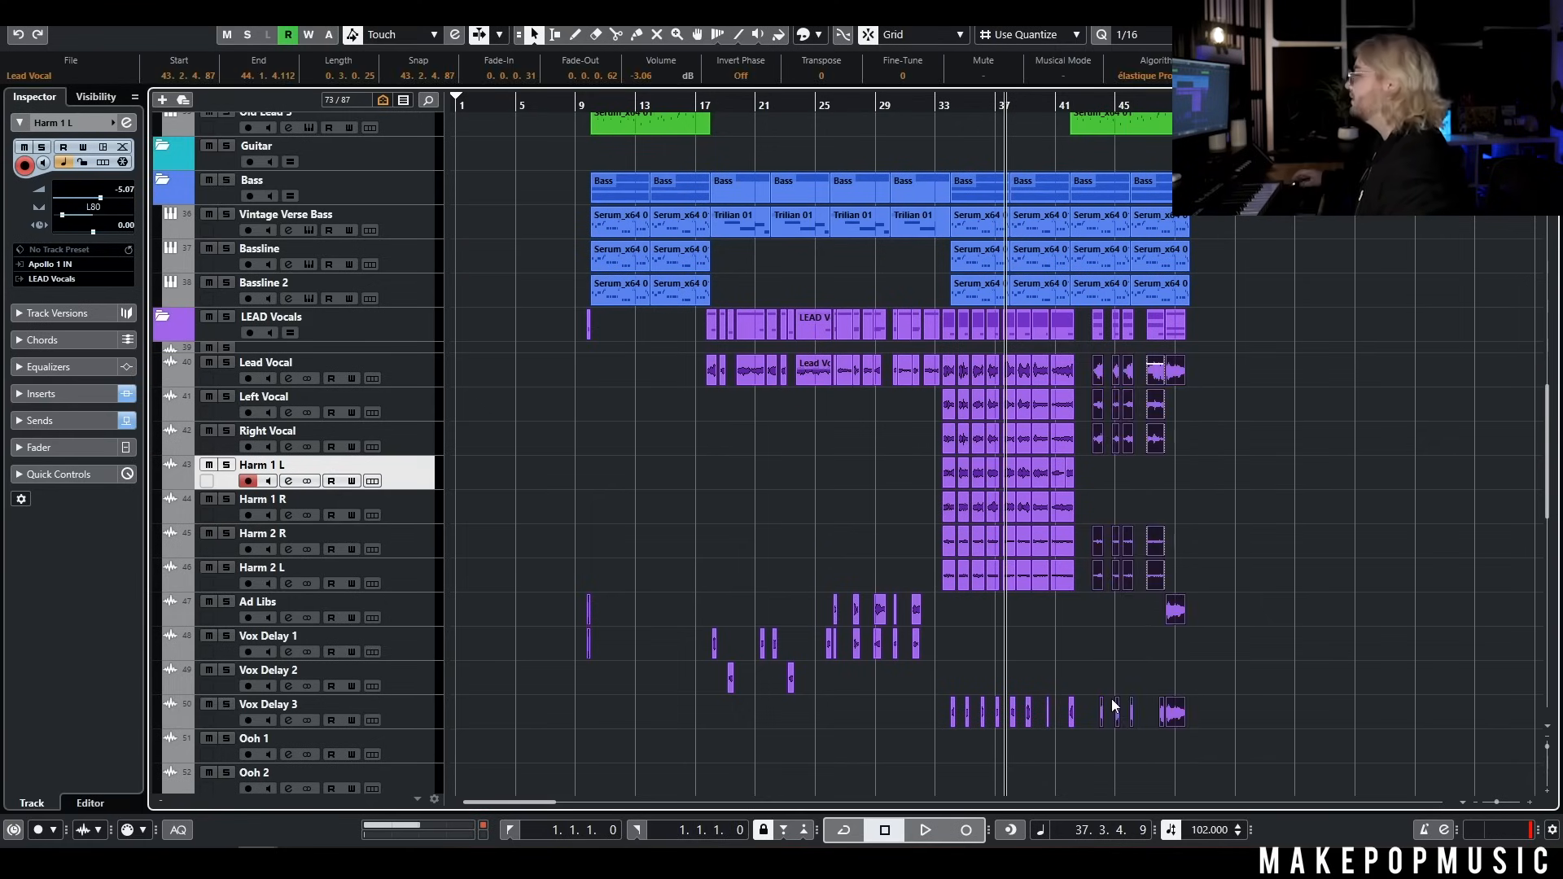
{"action": "scroll", "coordinate": [1109, 520], "scroll_direction": "up", "scroll_amount": 10}
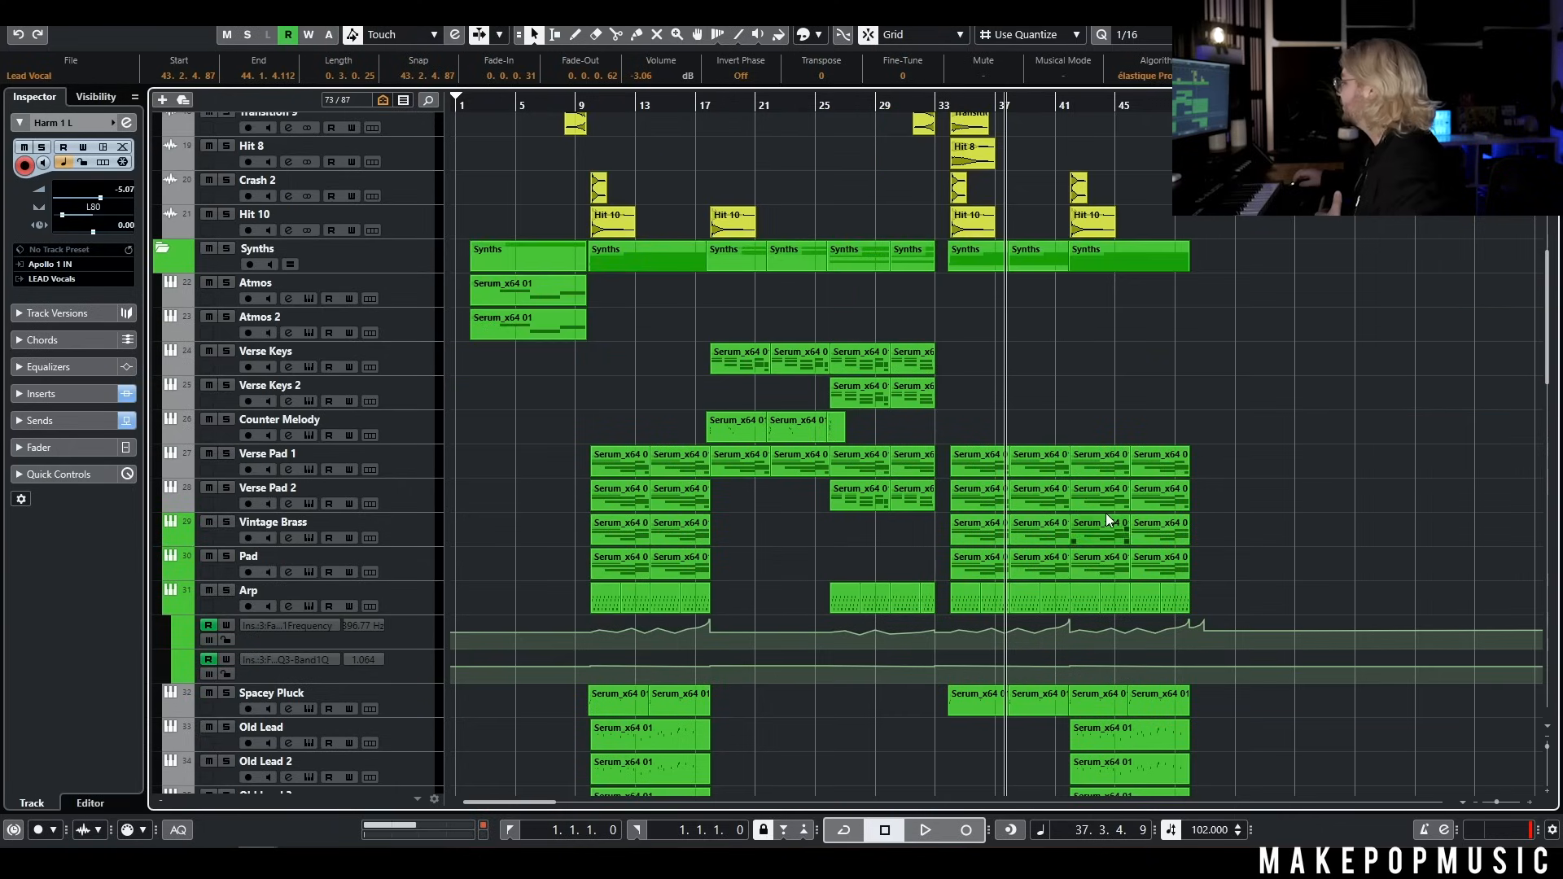
{"action": "scroll", "coordinate": [954, 437], "scroll_direction": "up", "scroll_amount": 6}
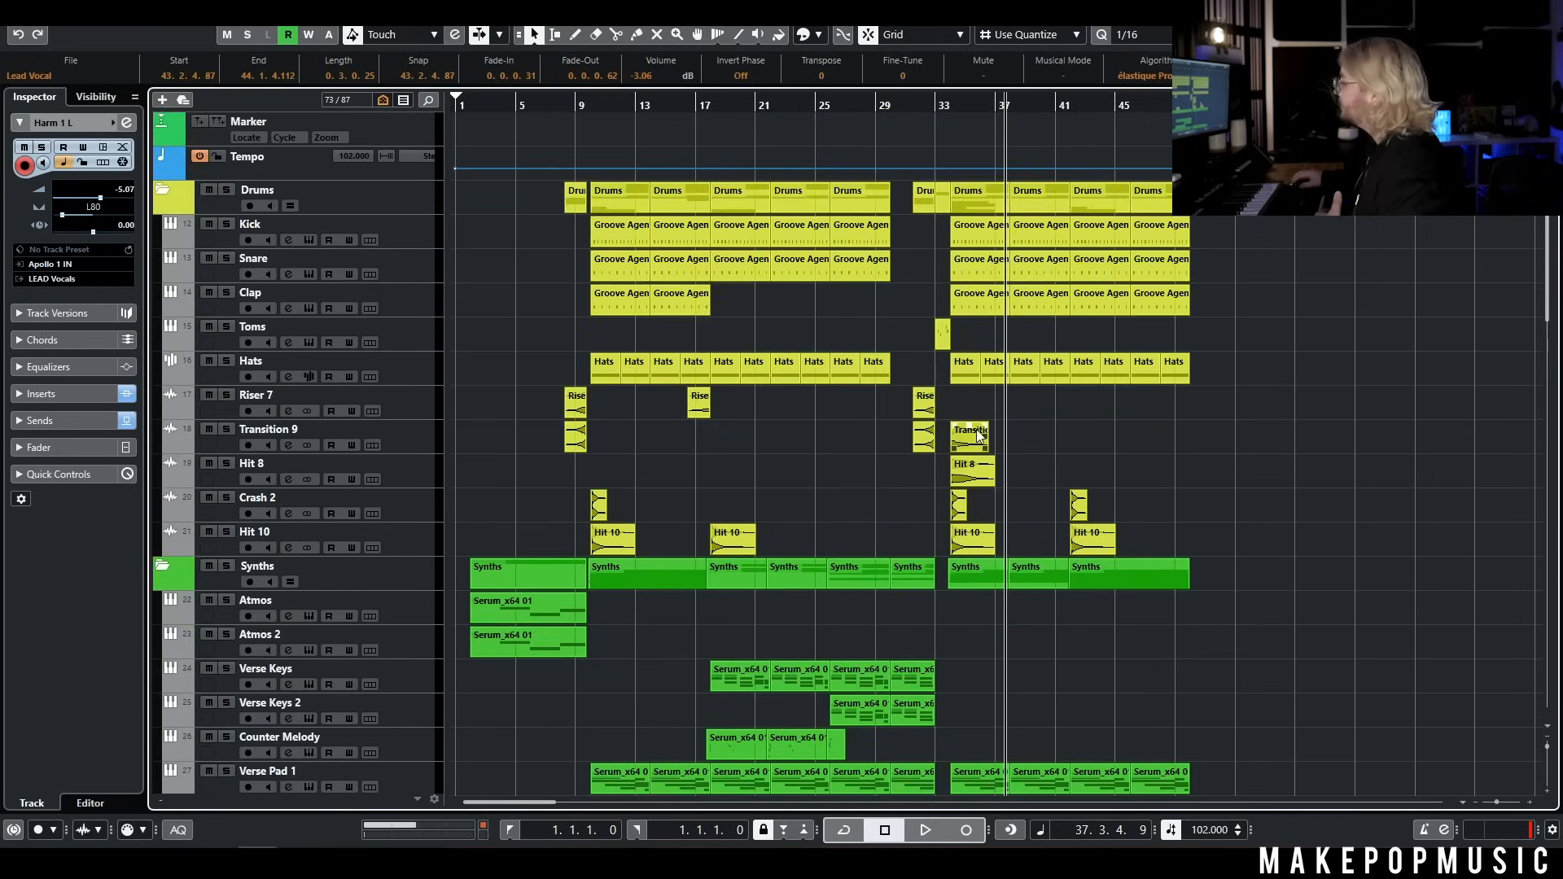
{"action": "scroll", "coordinate": [974, 440], "scroll_direction": "down", "scroll_amount": 15}
{"action": "scroll", "coordinate": [972, 434], "scroll_direction": "down", "scroll_amount": 10}
{"action": "scroll", "coordinate": [972, 435], "scroll_direction": "up", "scroll_amount": 20}
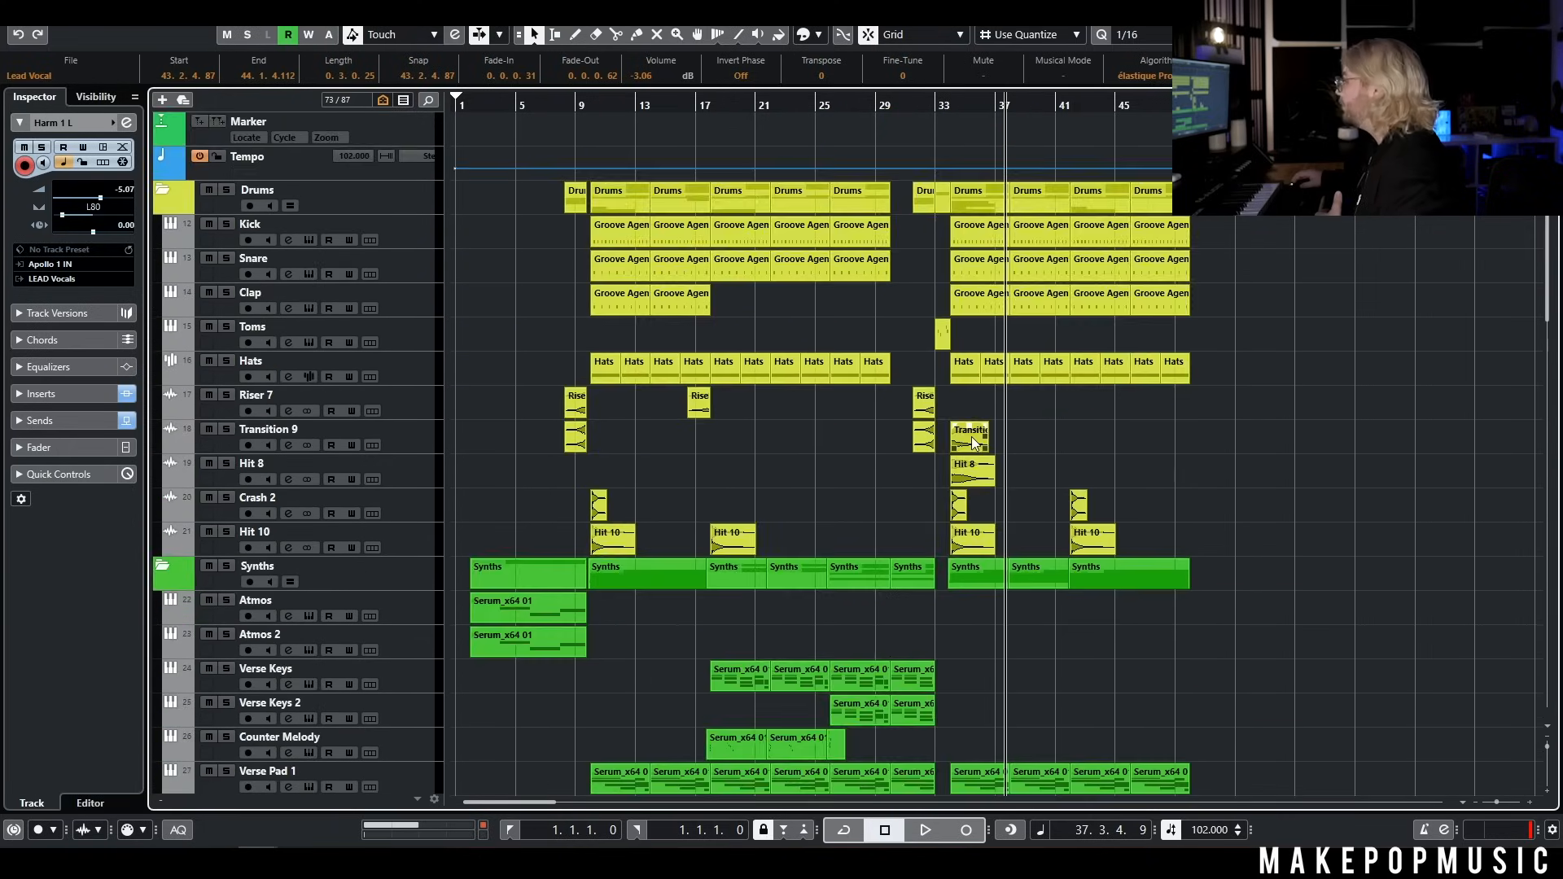
{"action": "scroll", "coordinate": [971, 437], "scroll_direction": "down", "scroll_amount": 8}
Play the full mix from around bar 1 through the atmospheric intro, following the arrangement from the drums to the vocals
{"action": "left_click", "coordinate": [466, 104]}
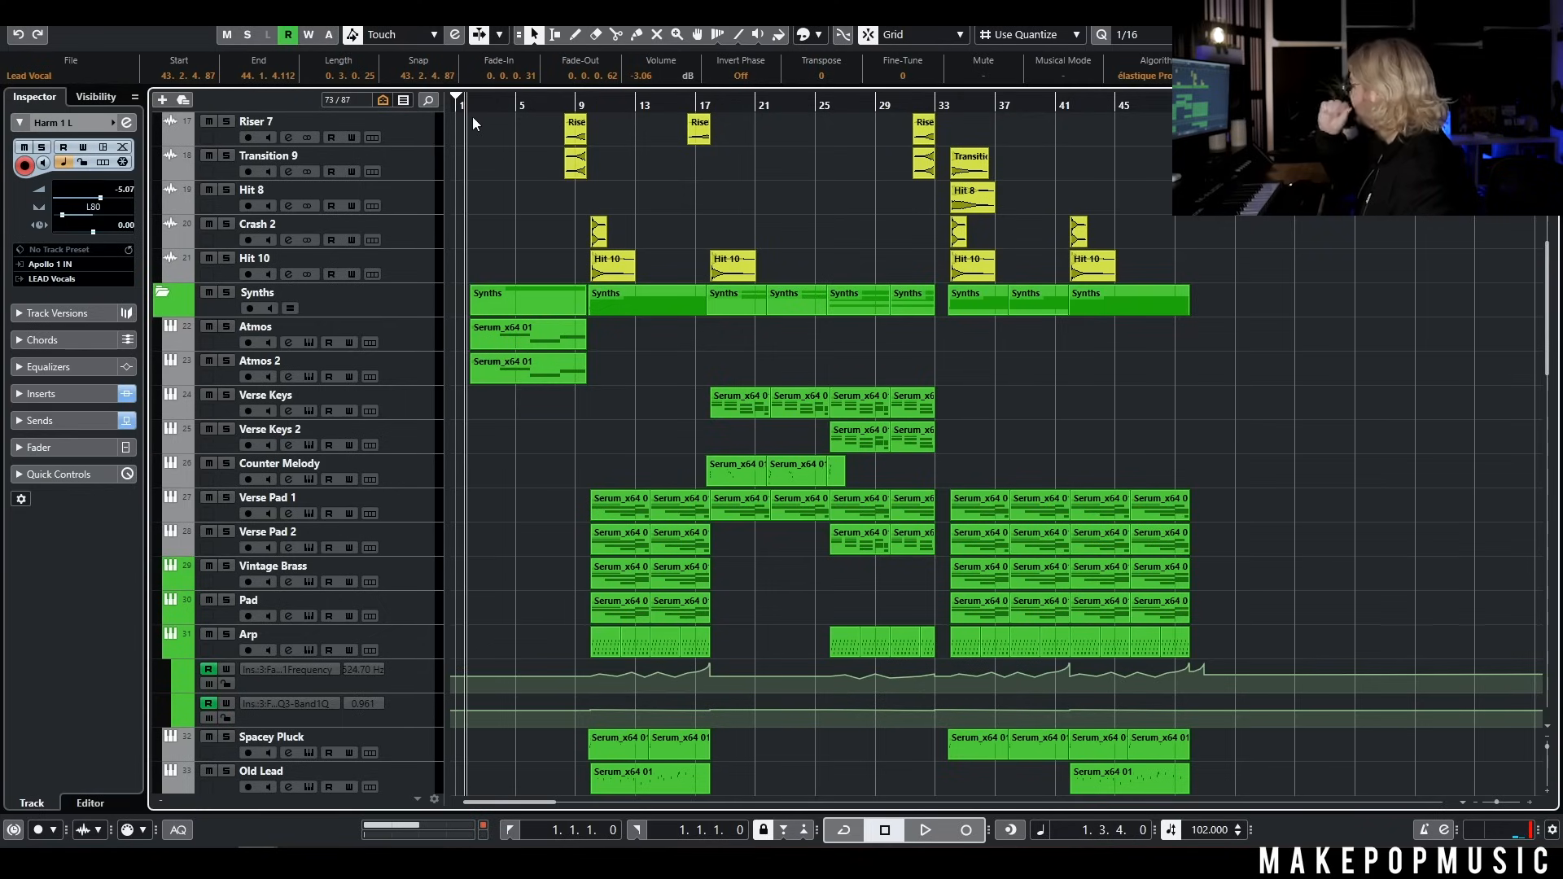
{"action": "key", "text": "space"}
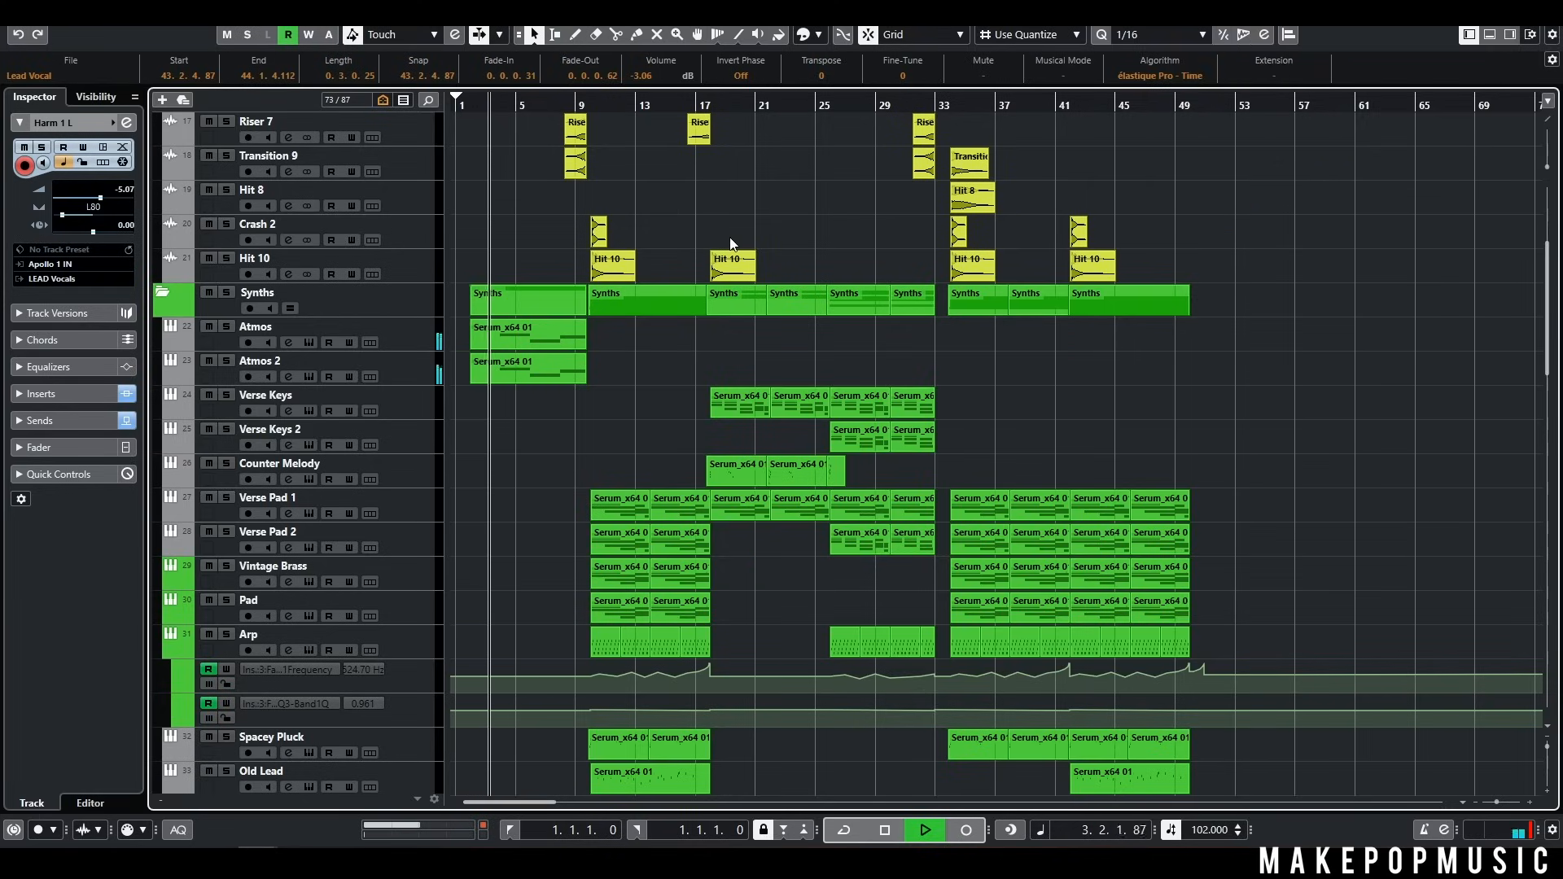
{"action": "scroll", "coordinate": [717, 252], "scroll_direction": "up", "scroll_amount": 4}
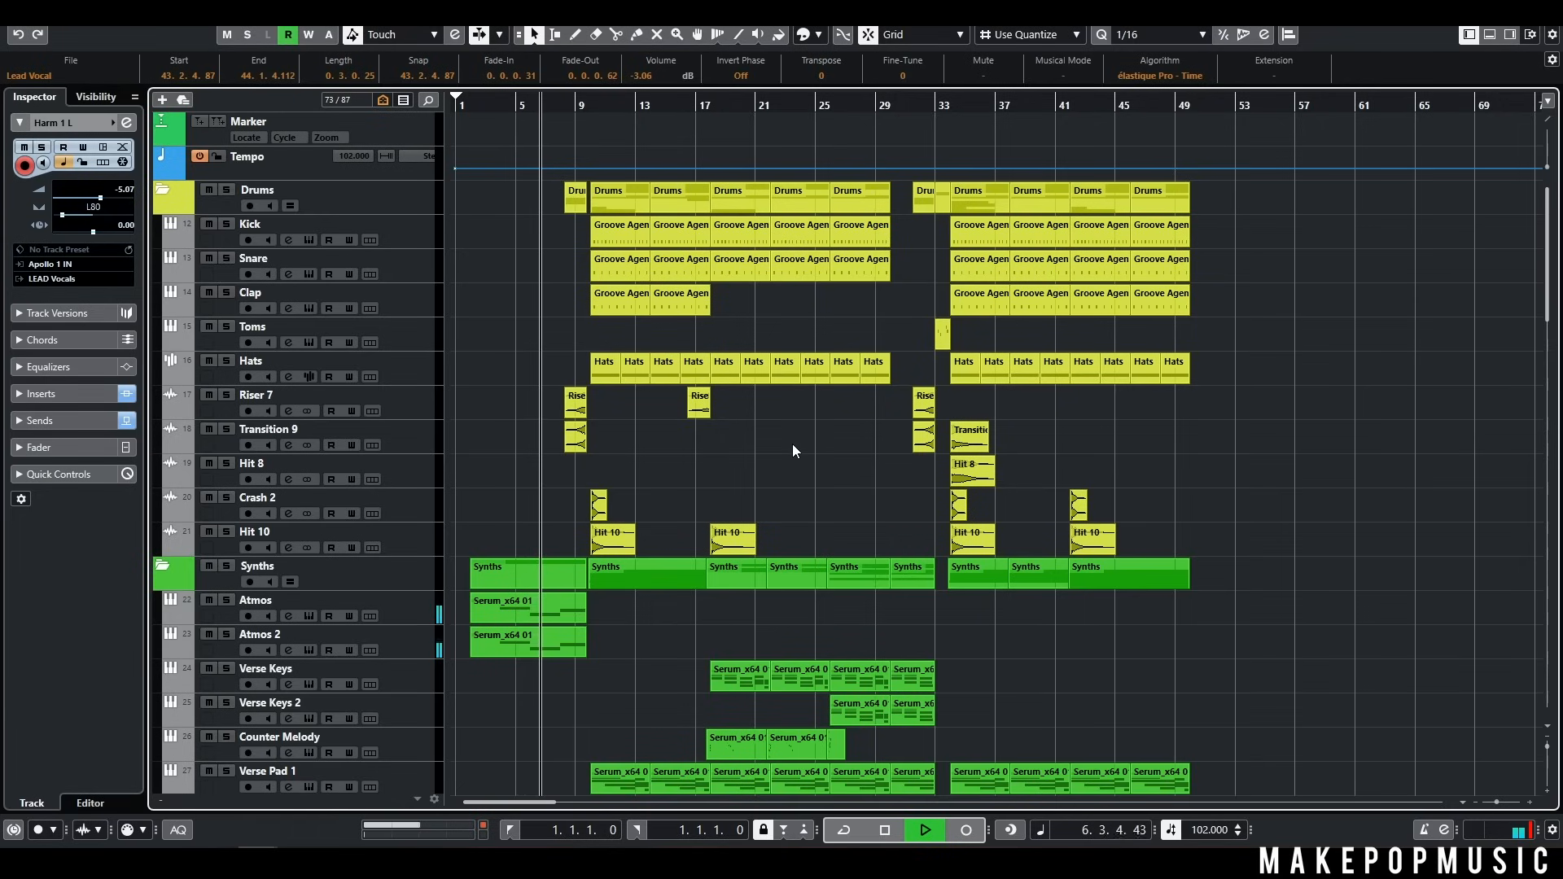
{"action": "scroll", "coordinate": [791, 439], "scroll_direction": "down", "scroll_amount": 3}
{"action": "scroll", "coordinate": [790, 438], "scroll_direction": "down", "scroll_amount": 8}
{"action": "scroll", "coordinate": [790, 438], "scroll_direction": "down", "scroll_amount": 8}
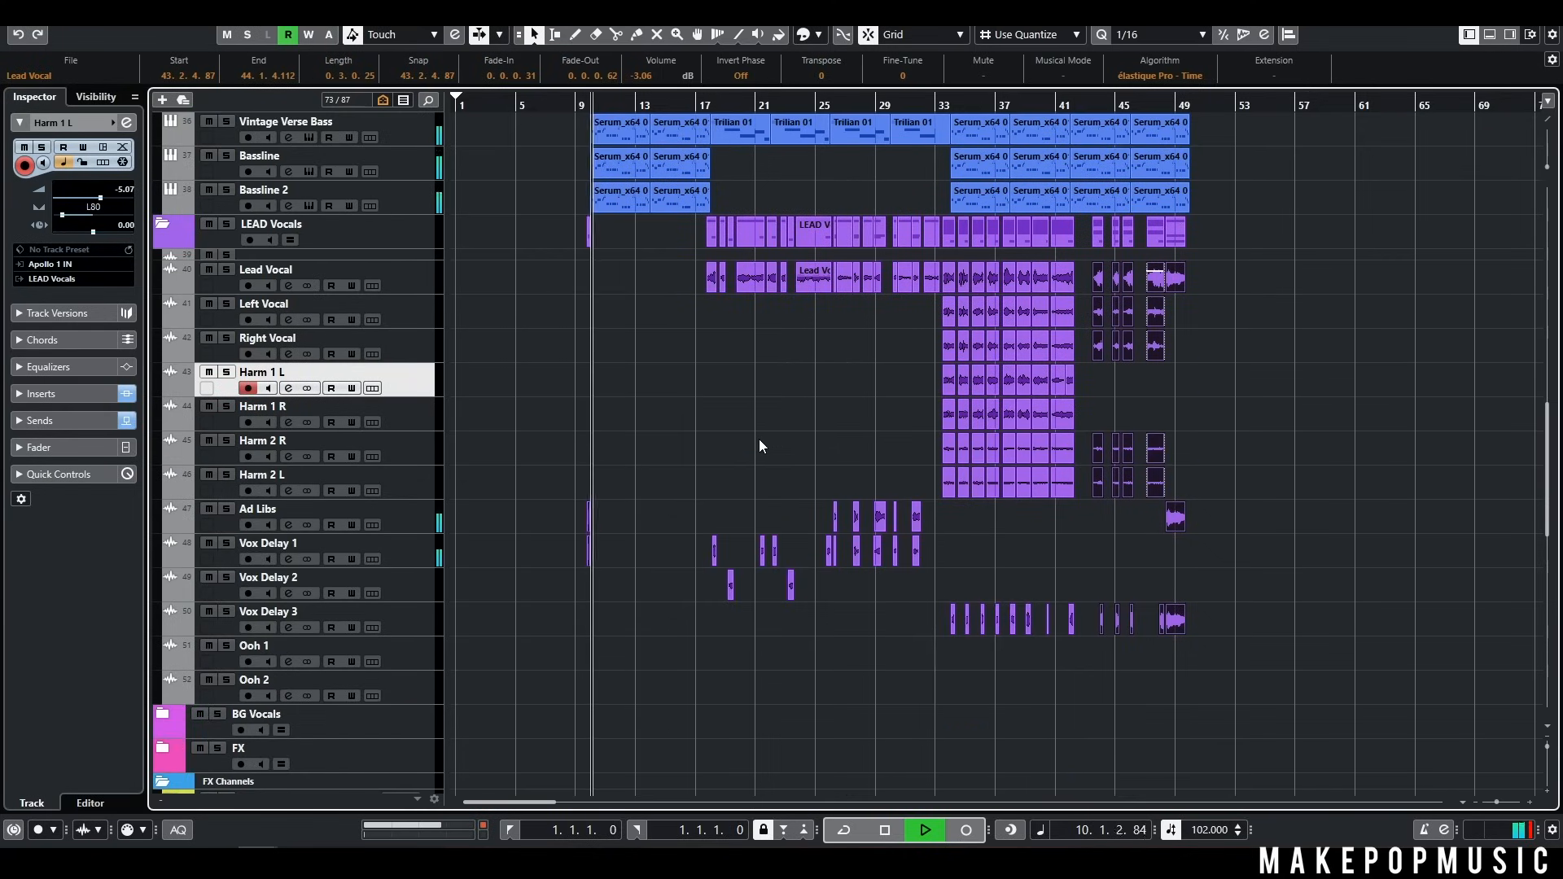
Examine the drum, synth, bass and vocal tracks while the opening chorus plays from about bar 10 to 17
{"action": "scroll", "coordinate": [774, 436], "scroll_direction": "up", "scroll_amount": 10}
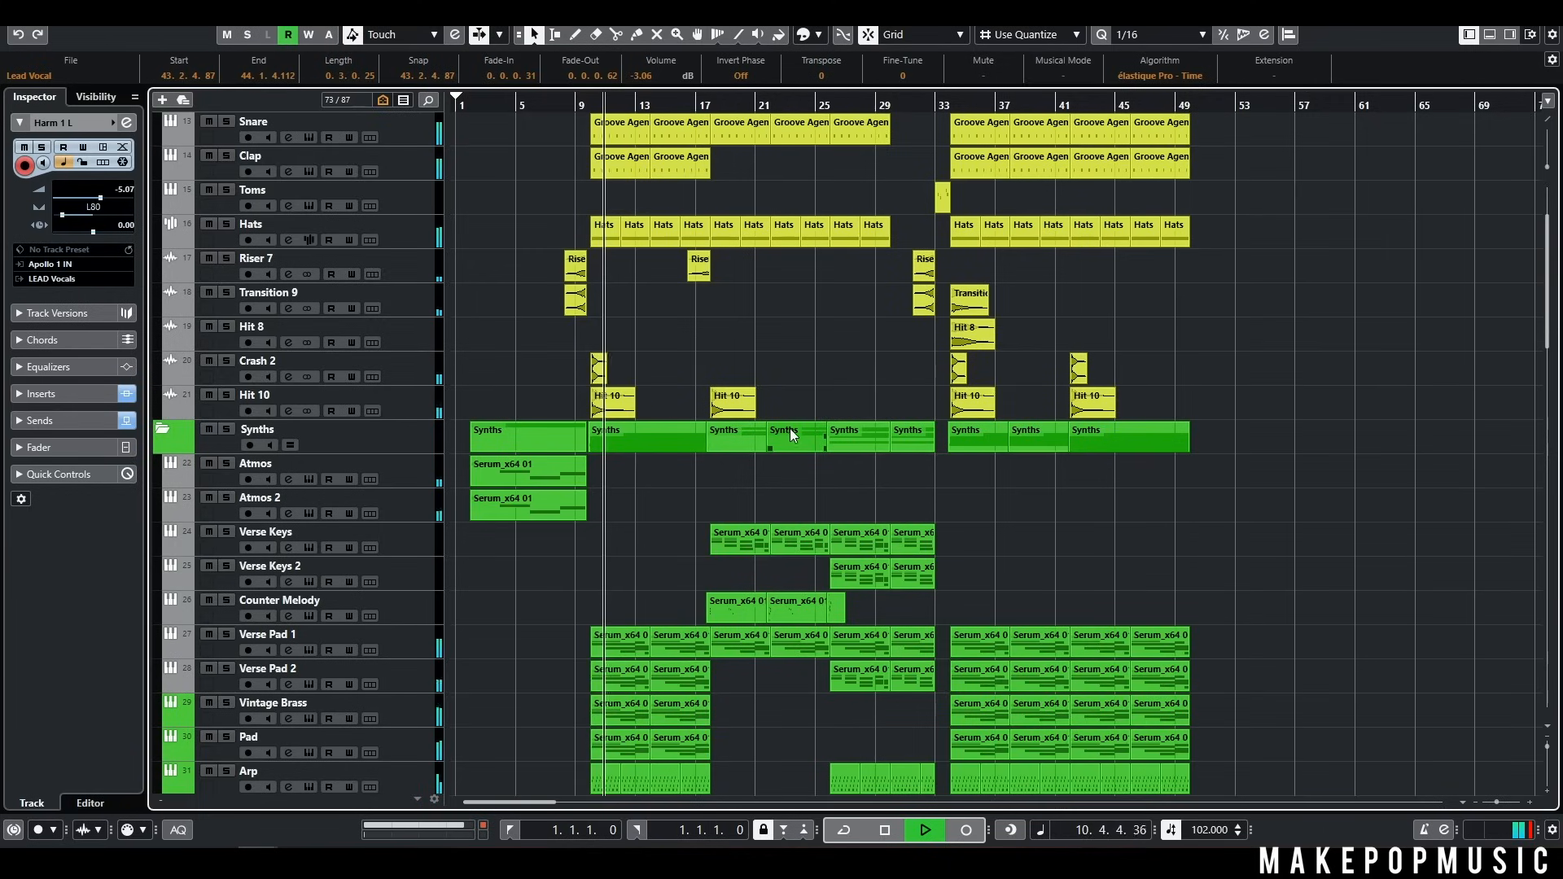
{"action": "scroll", "coordinate": [786, 431], "scroll_direction": "up", "scroll_amount": 3}
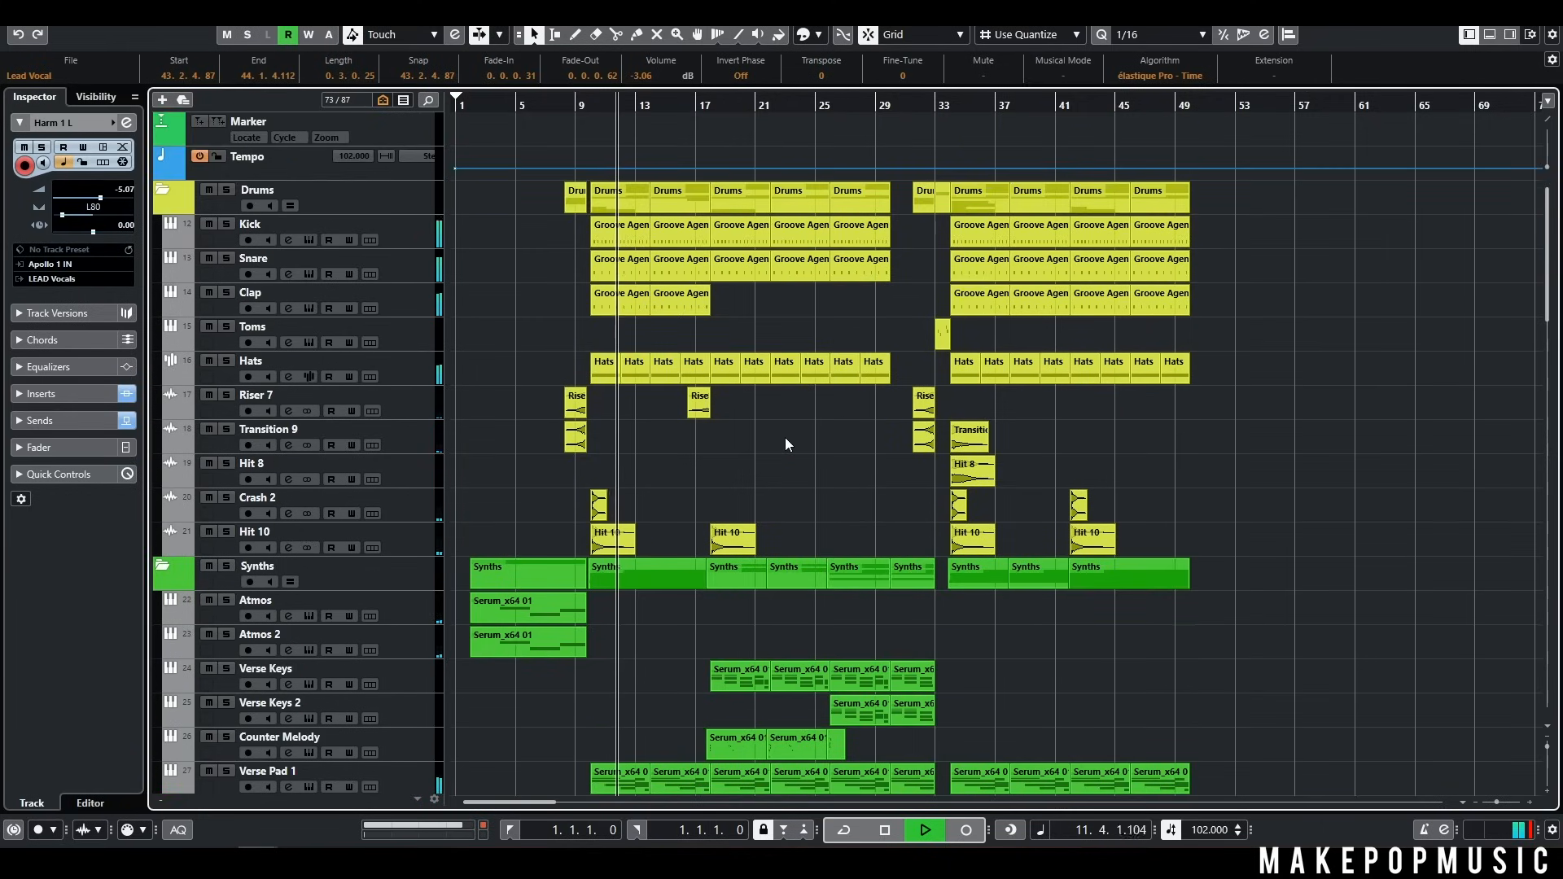
{"action": "scroll", "coordinate": [1108, 415], "scroll_direction": "down", "scroll_amount": 3}
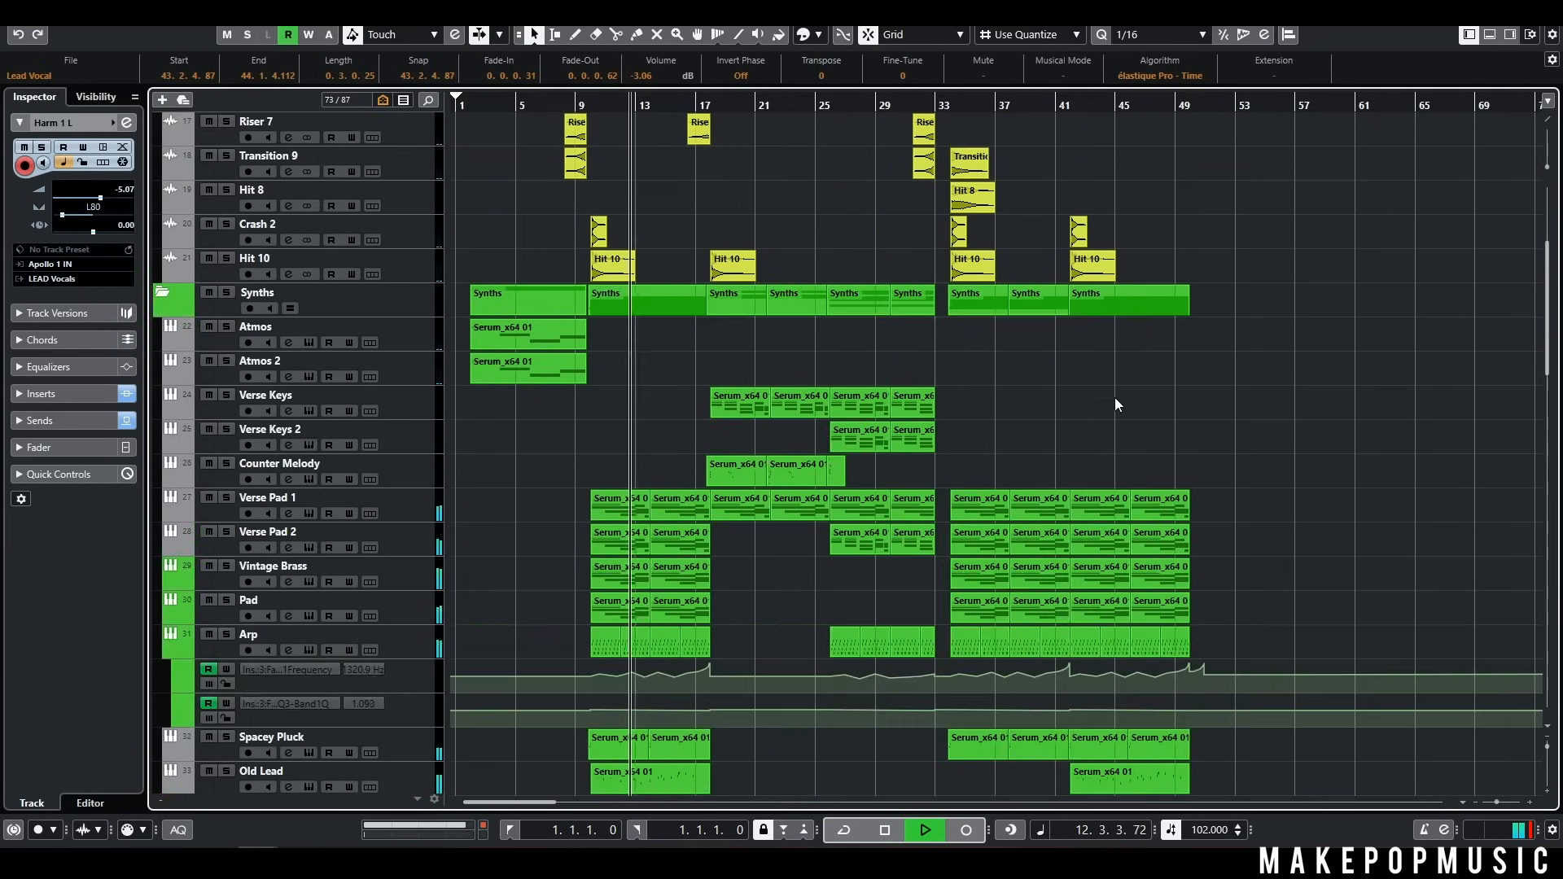
{"action": "scroll", "coordinate": [1177, 410], "scroll_direction": "down", "scroll_amount": 3}
{"action": "scroll", "coordinate": [1201, 415], "scroll_direction": "down", "scroll_amount": 3}
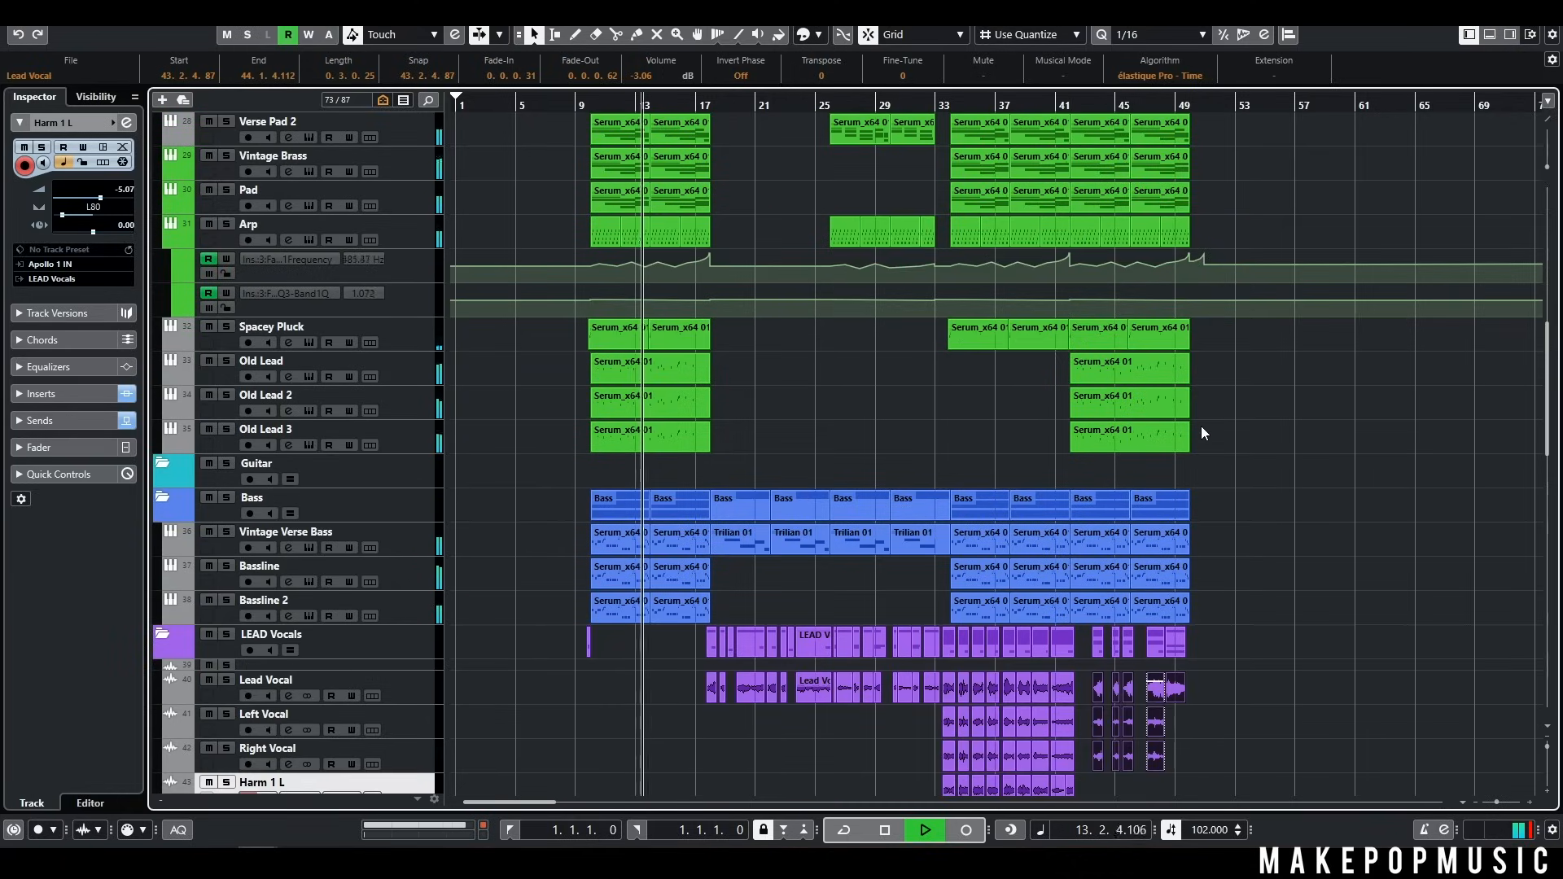
{"action": "scroll", "coordinate": [1200, 423], "scroll_direction": "down", "scroll_amount": 3}
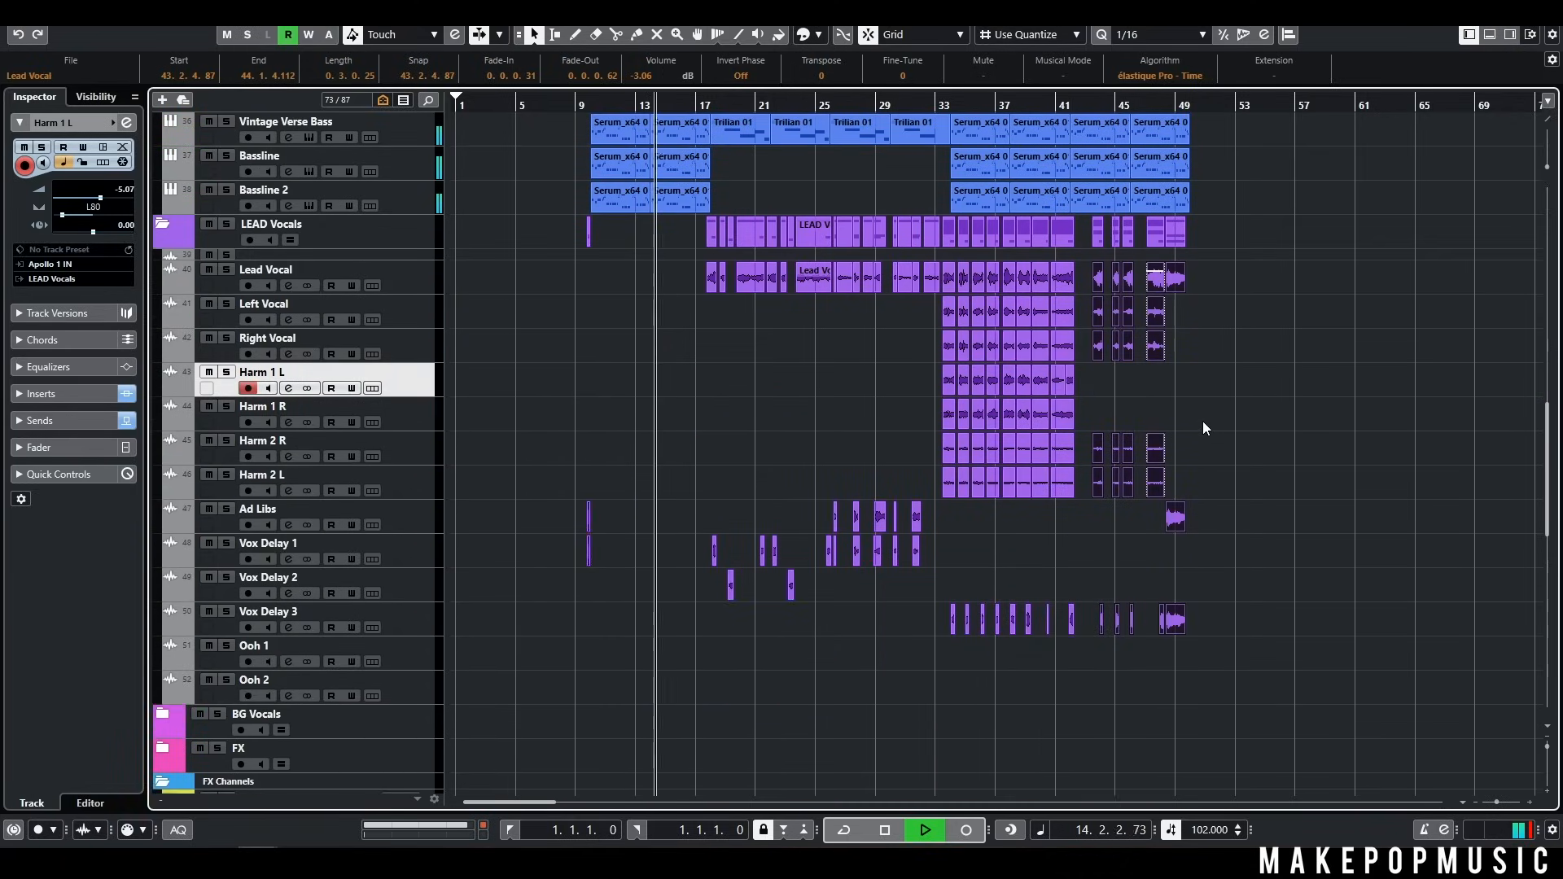
{"action": "scroll", "coordinate": [1199, 427], "scroll_direction": "up", "scroll_amount": 2}
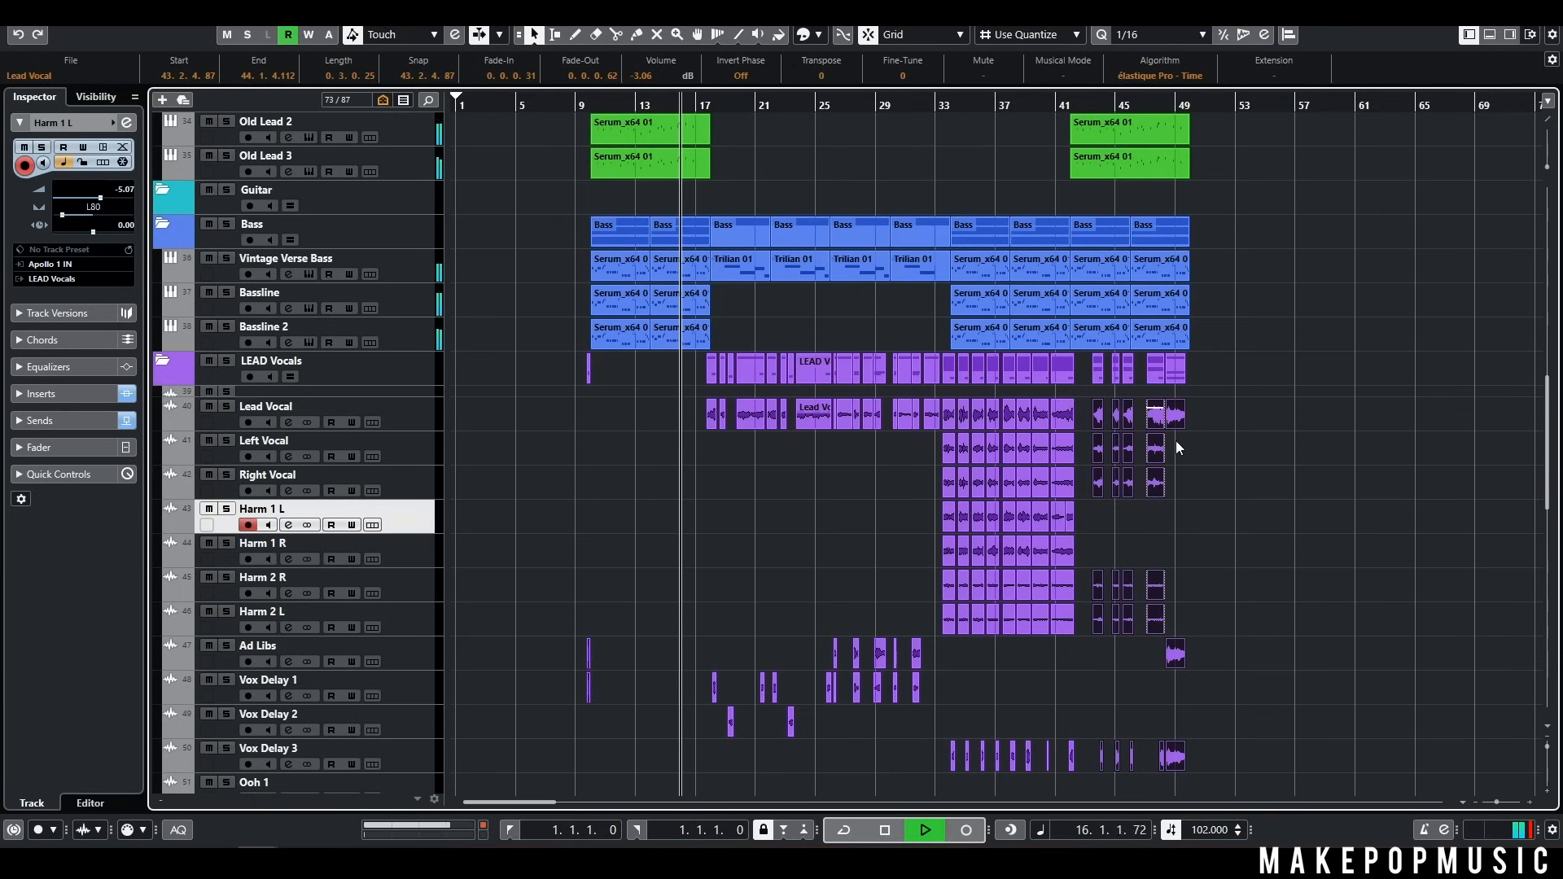
{"action": "scroll", "coordinate": [1186, 431], "scroll_direction": "up", "scroll_amount": 5}
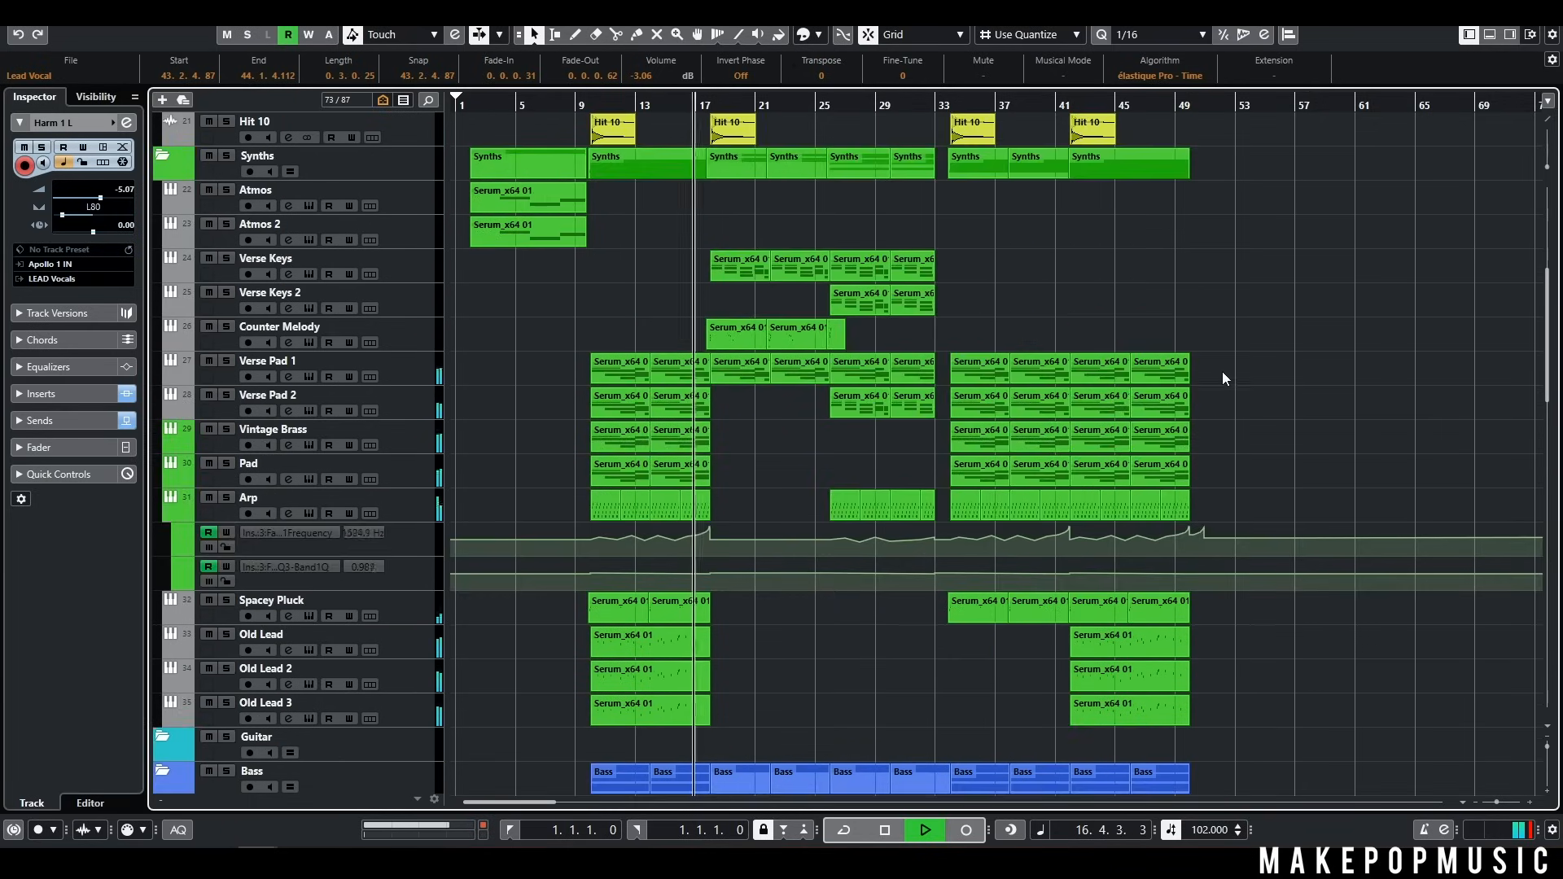
{"action": "scroll", "coordinate": [1223, 374], "scroll_direction": "up", "scroll_amount": 8}
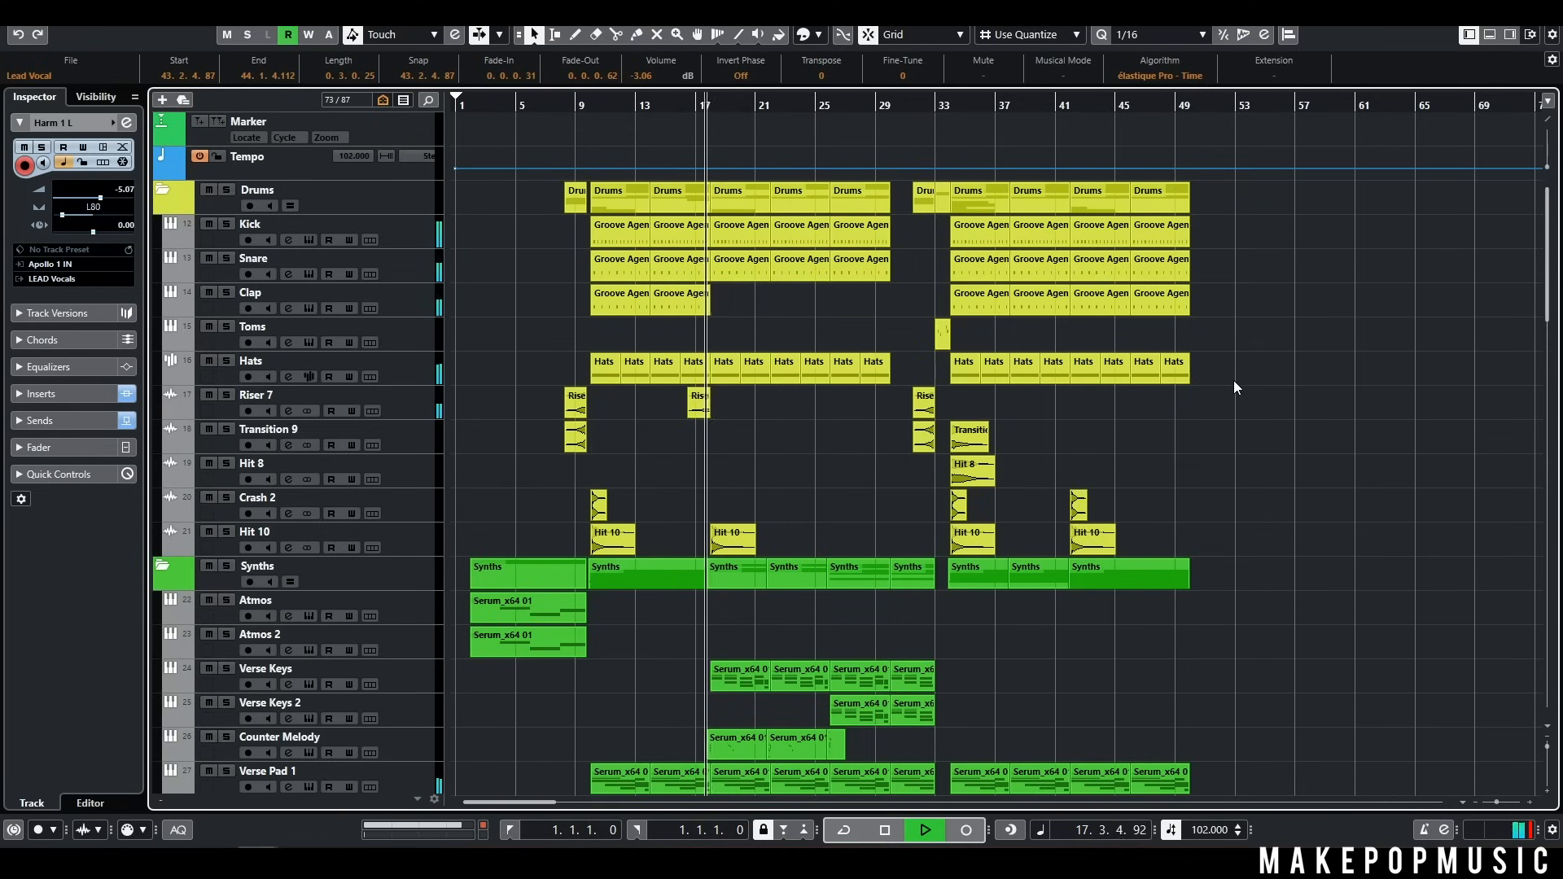
Follow the verse playback from about bar 18 to 33 across the bass, Lead Vocal, Ad Libs and vocal delay tracks
{"action": "scroll", "coordinate": [1234, 381], "scroll_direction": "down", "scroll_amount": 5}
{"action": "scroll", "coordinate": [1234, 387], "scroll_direction": "down", "scroll_amount": 10}
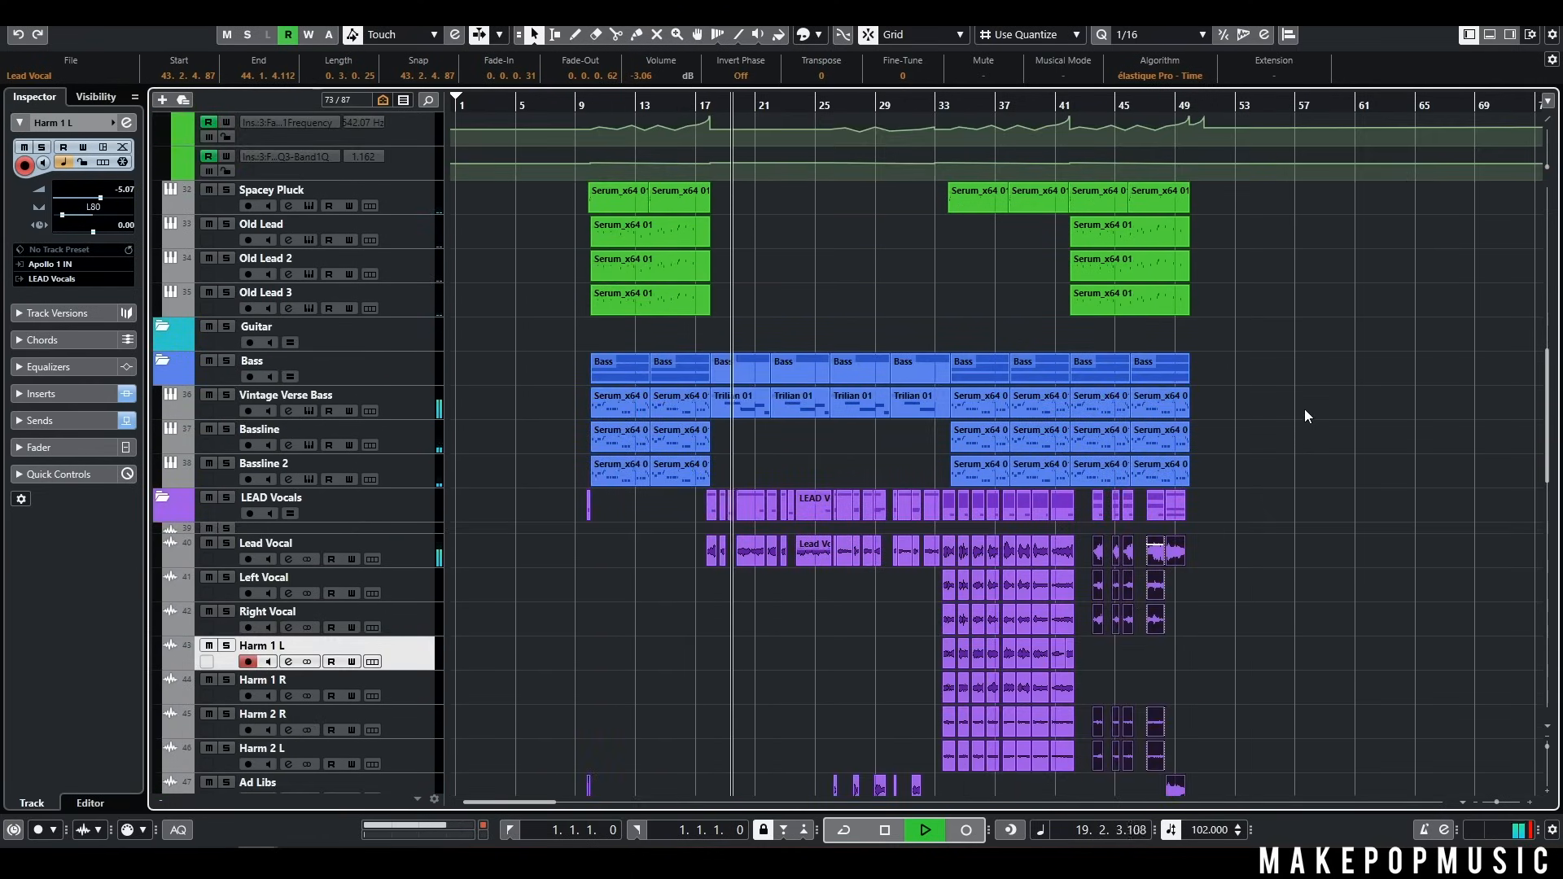
{"action": "scroll", "coordinate": [1305, 409], "scroll_direction": "down", "scroll_amount": 2}
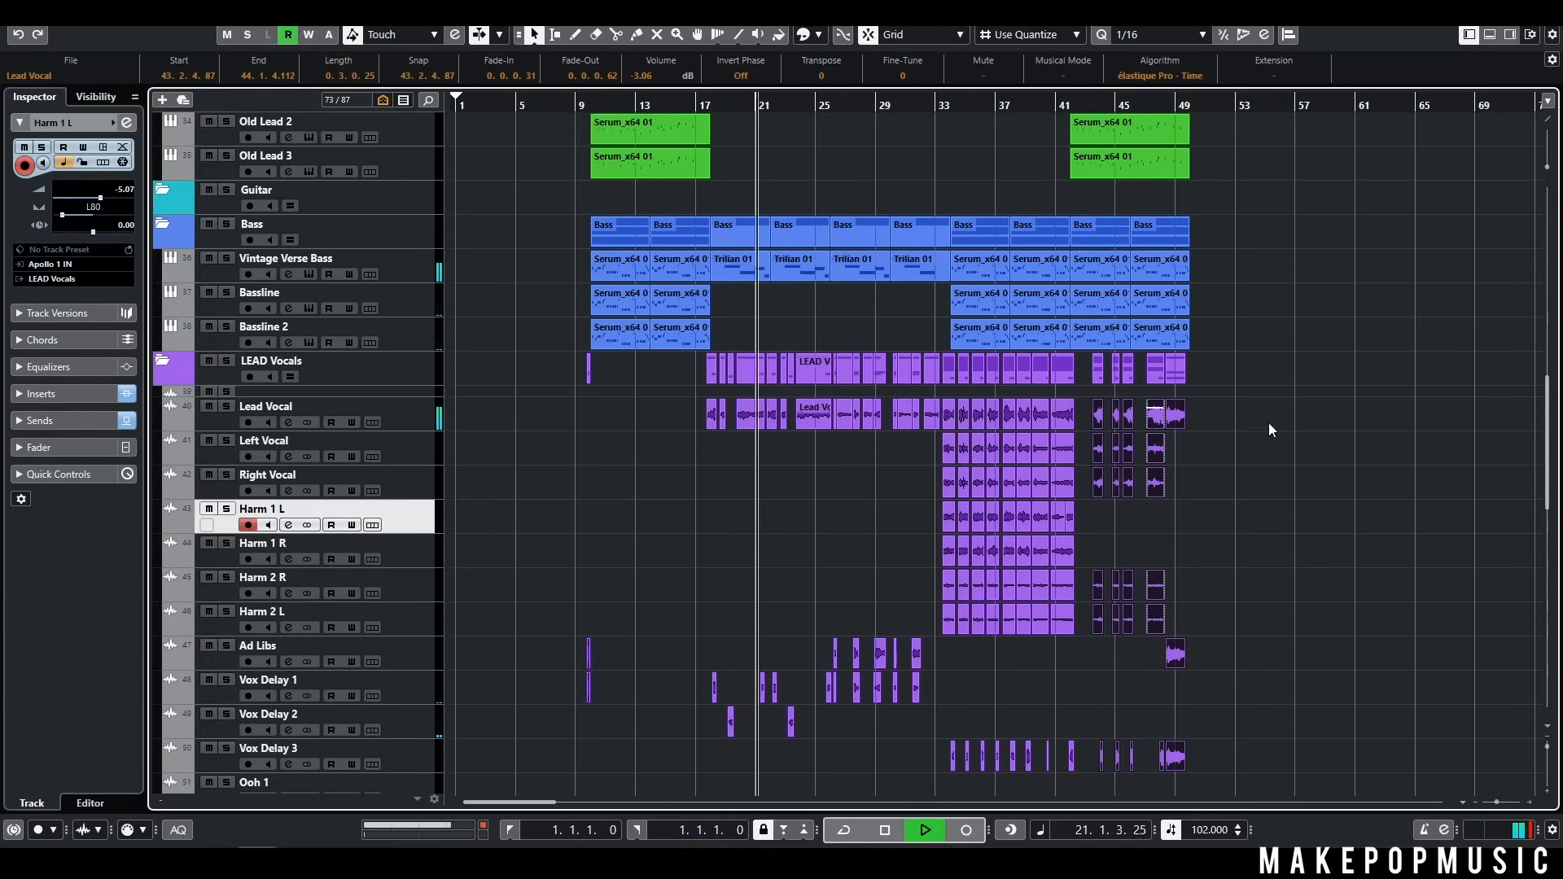
{"action": "scroll", "coordinate": [1269, 423], "scroll_direction": "down", "scroll_amount": 2}
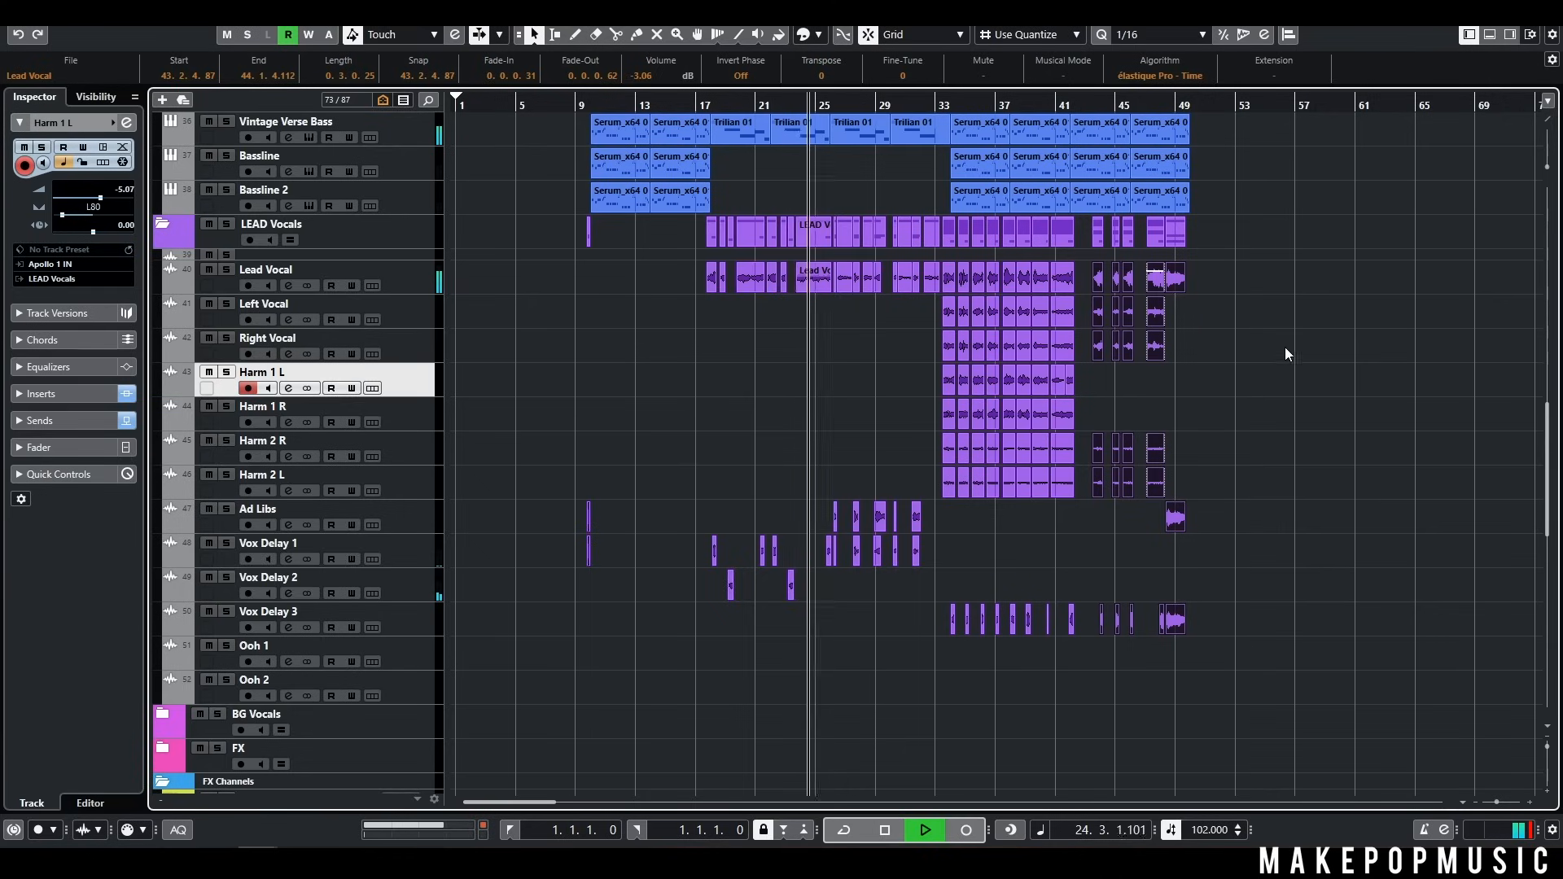
{"action": "scroll", "coordinate": [1284, 360], "scroll_direction": "up", "scroll_amount": 4}
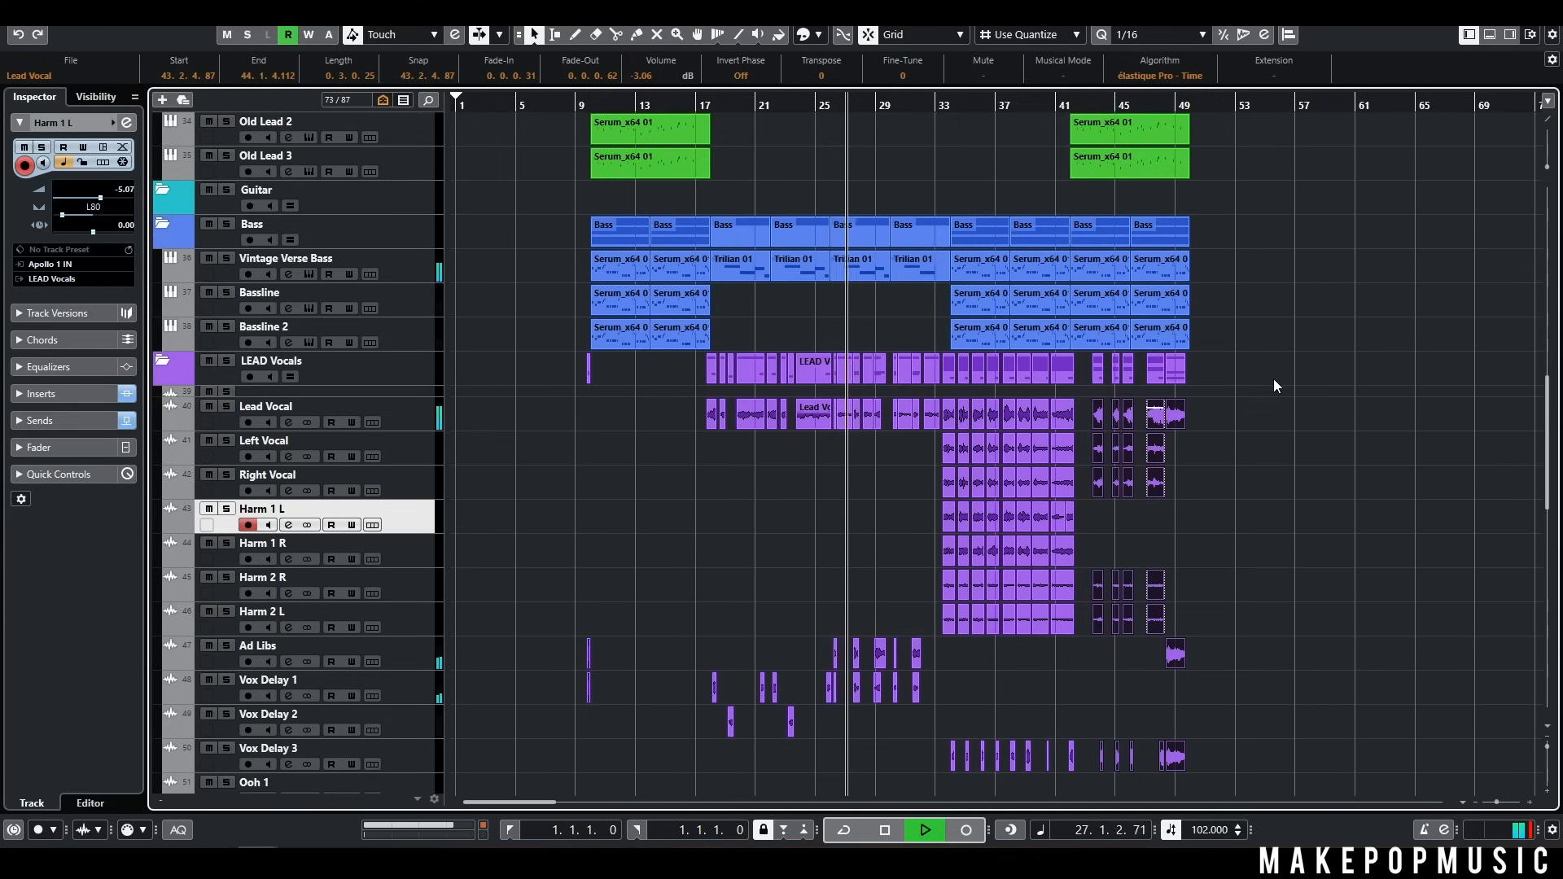
{"action": "scroll", "coordinate": [1276, 386], "scroll_direction": "up", "scroll_amount": 5}
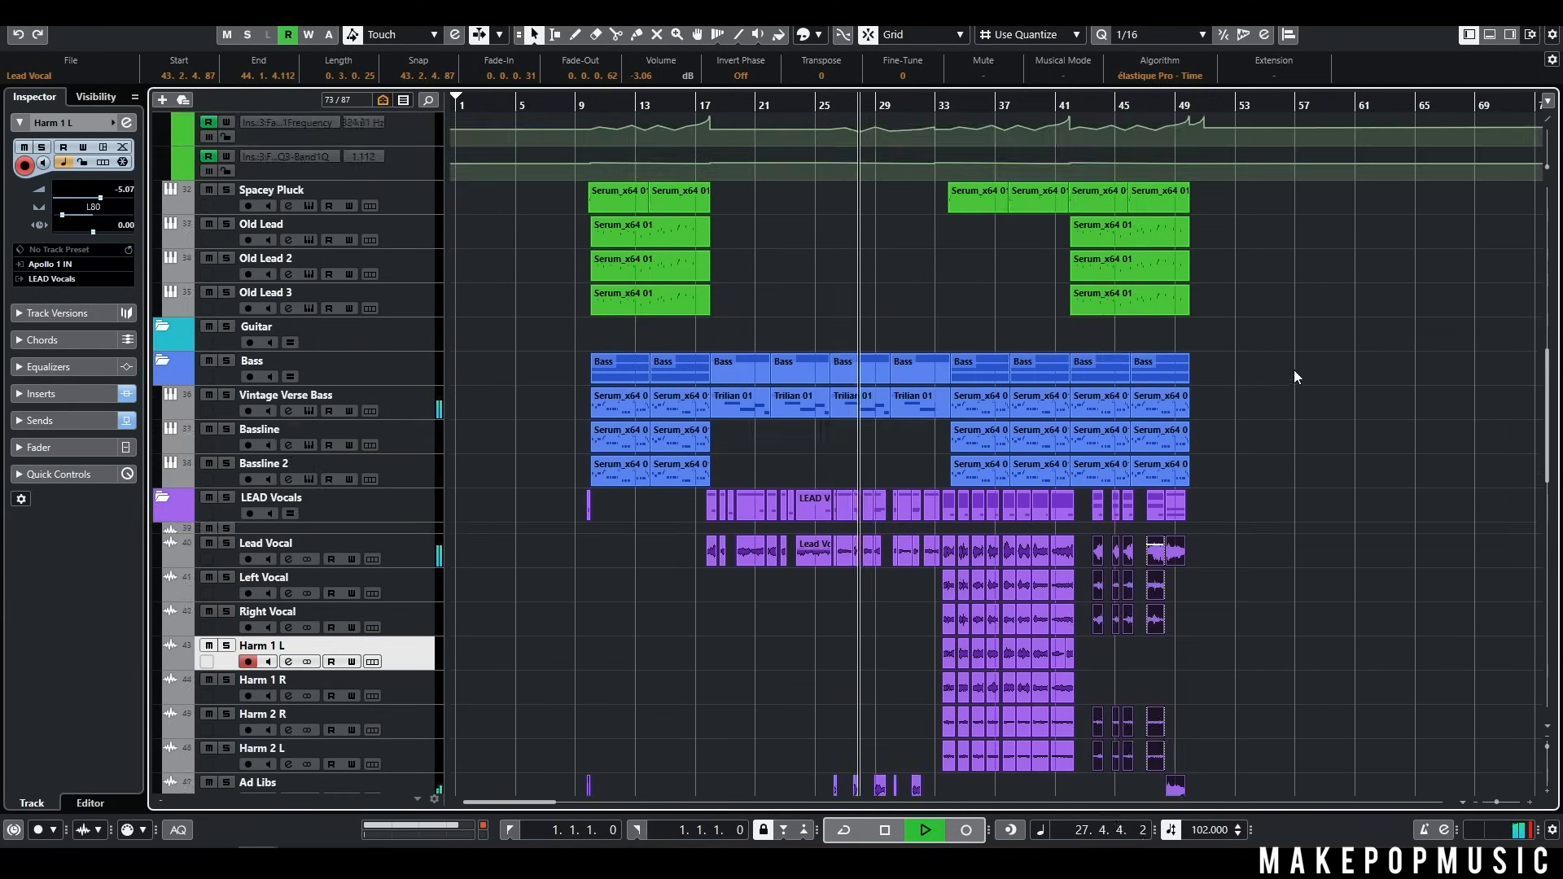
{"action": "scroll", "coordinate": [1335, 598], "scroll_direction": "down", "scroll_amount": 3}
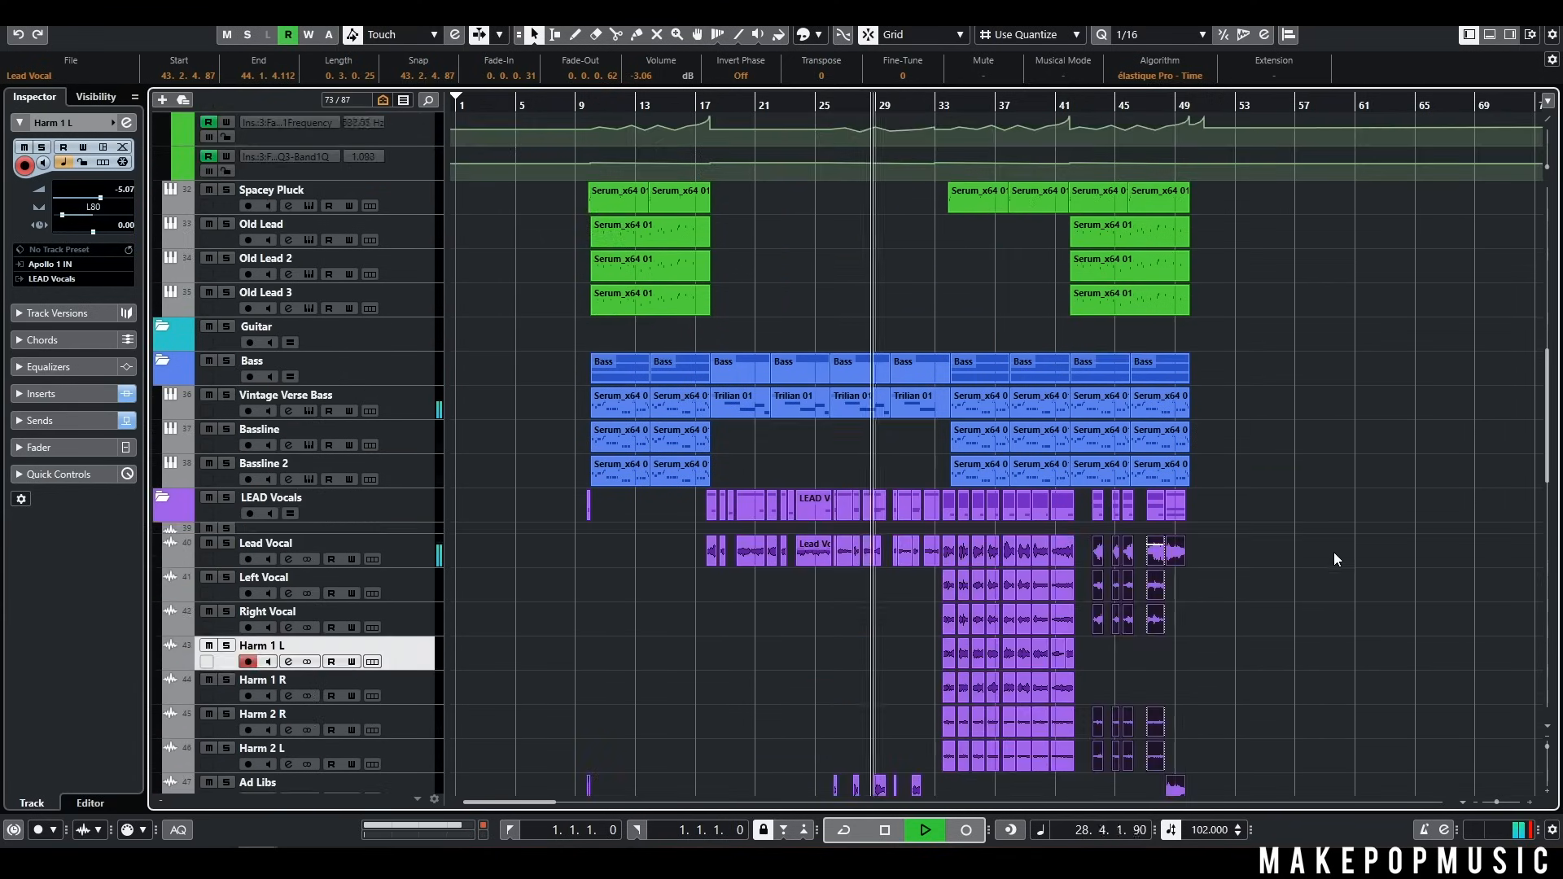
{"action": "scroll", "coordinate": [1311, 548], "scroll_direction": "down", "scroll_amount": 3}
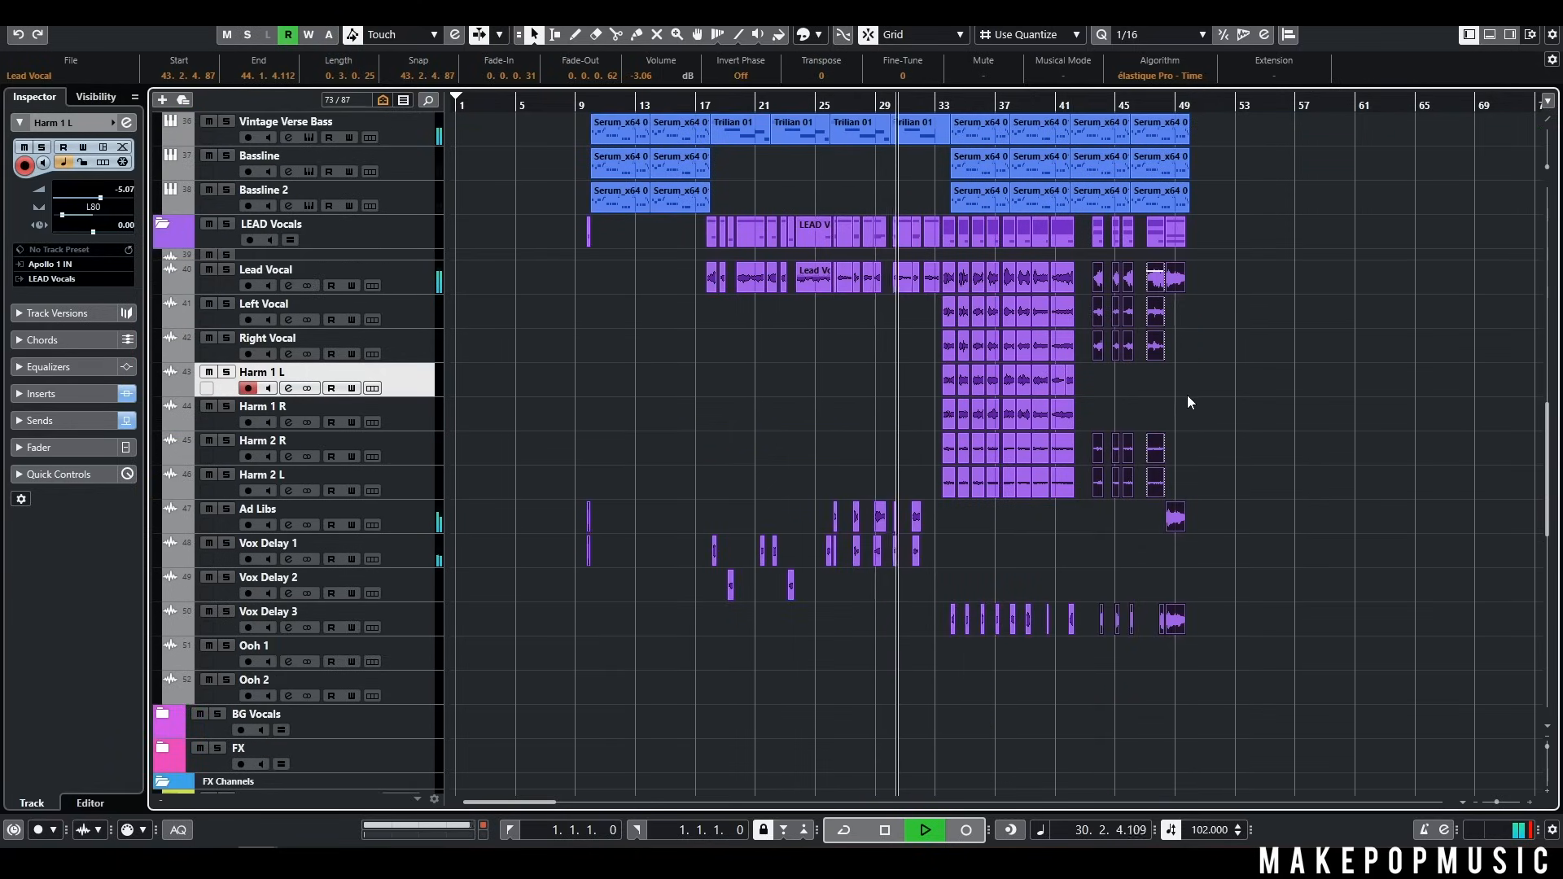
{"action": "scroll", "coordinate": [1197, 398], "scroll_direction": "down", "scroll_amount": 2}
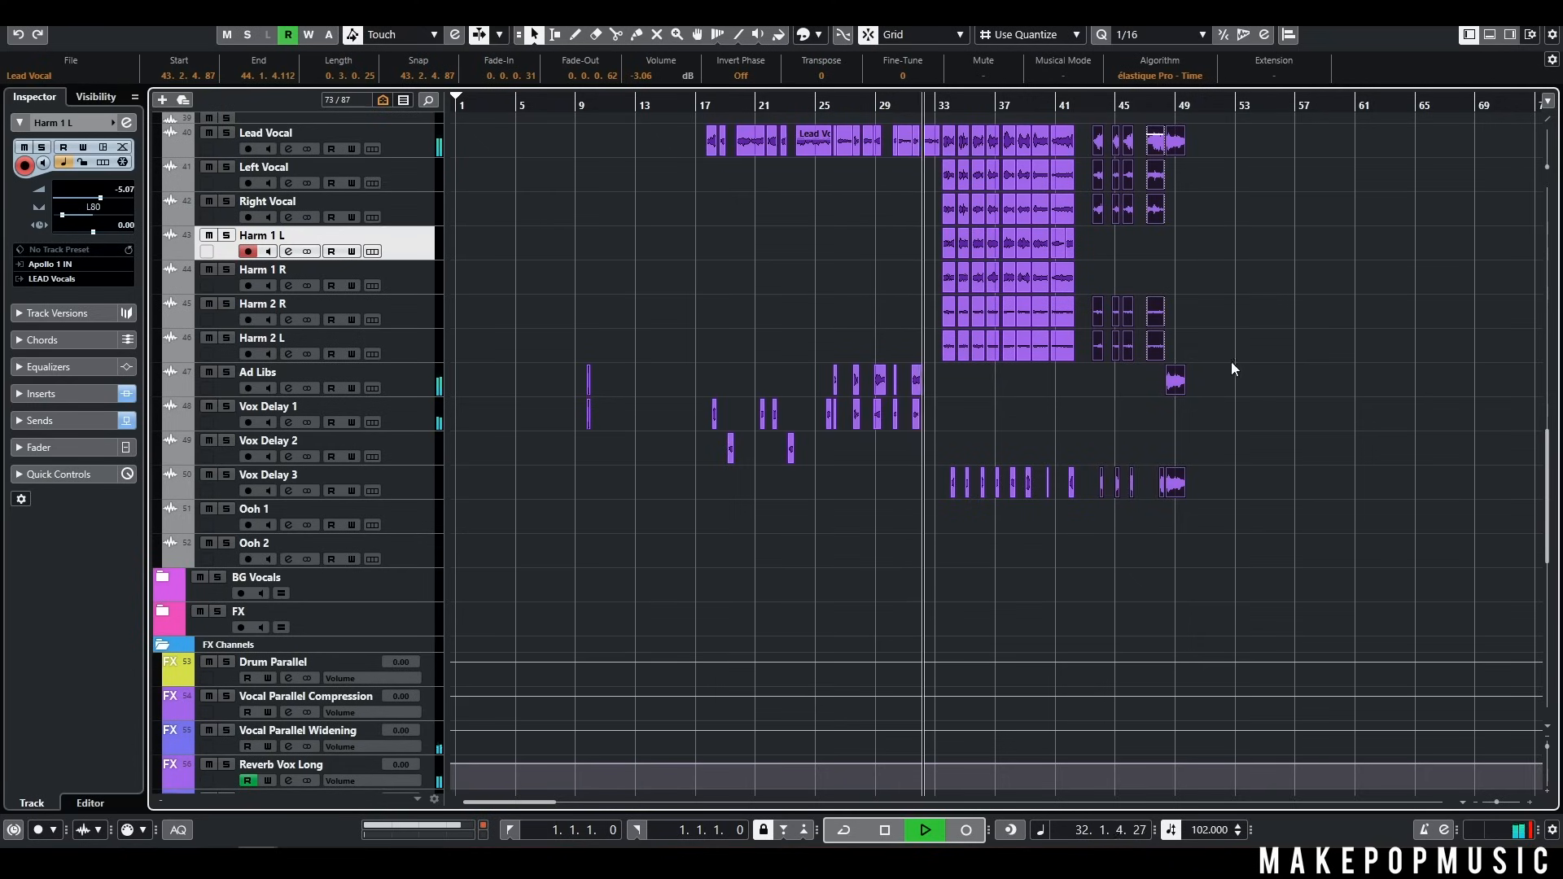
{"action": "scroll", "coordinate": [1284, 364], "scroll_direction": "up", "scroll_amount": 4}
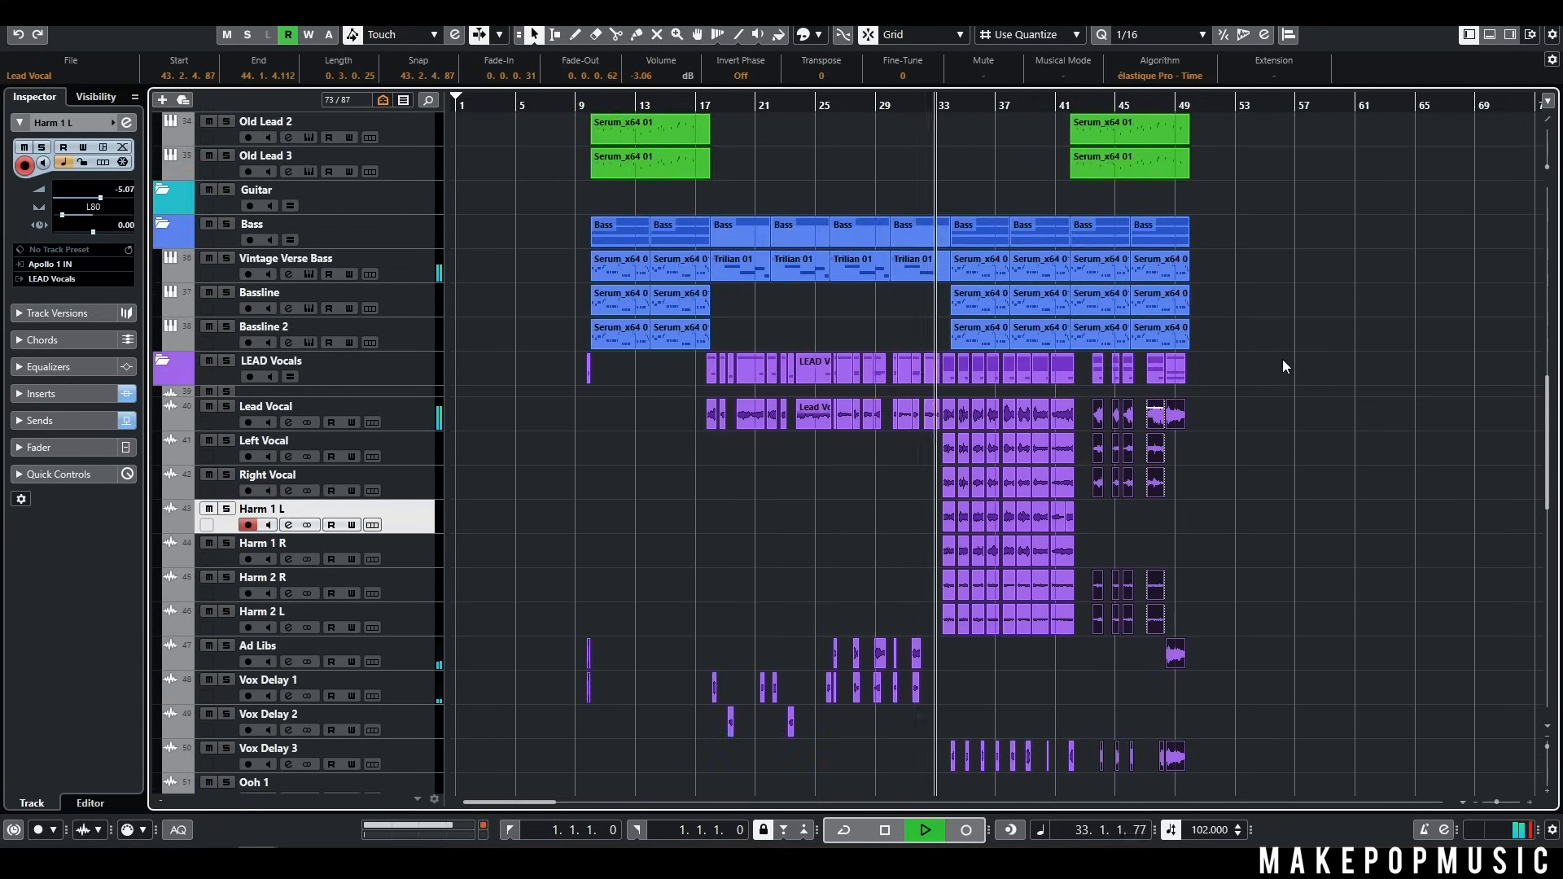